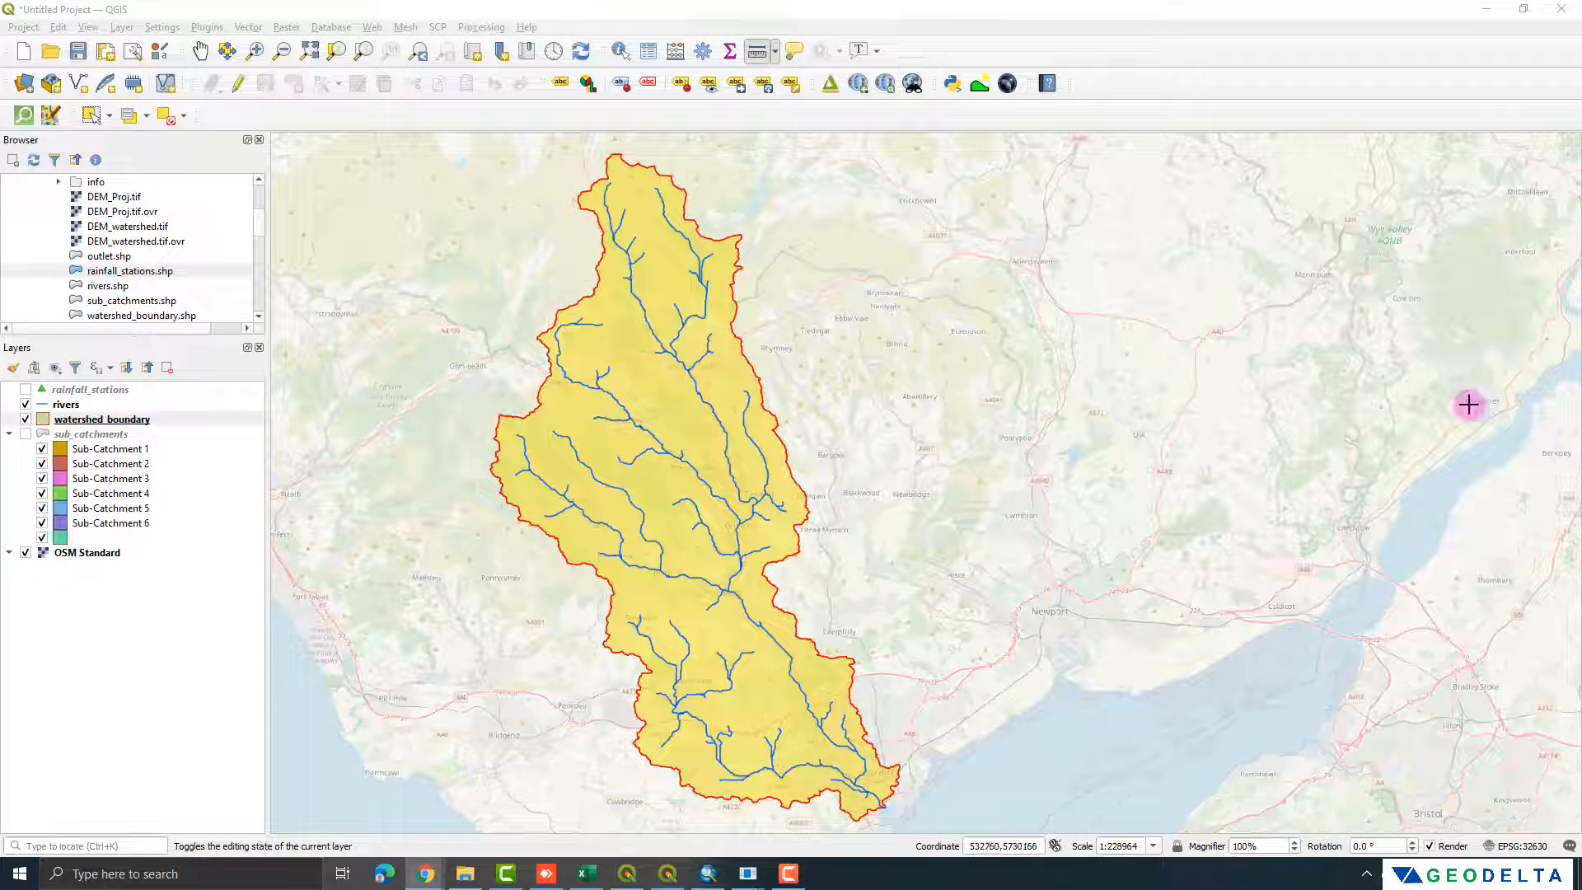
Step: Show the rainfall_stations and sub_catchments layers on the map and hide watershed_boundary
click(26, 390)
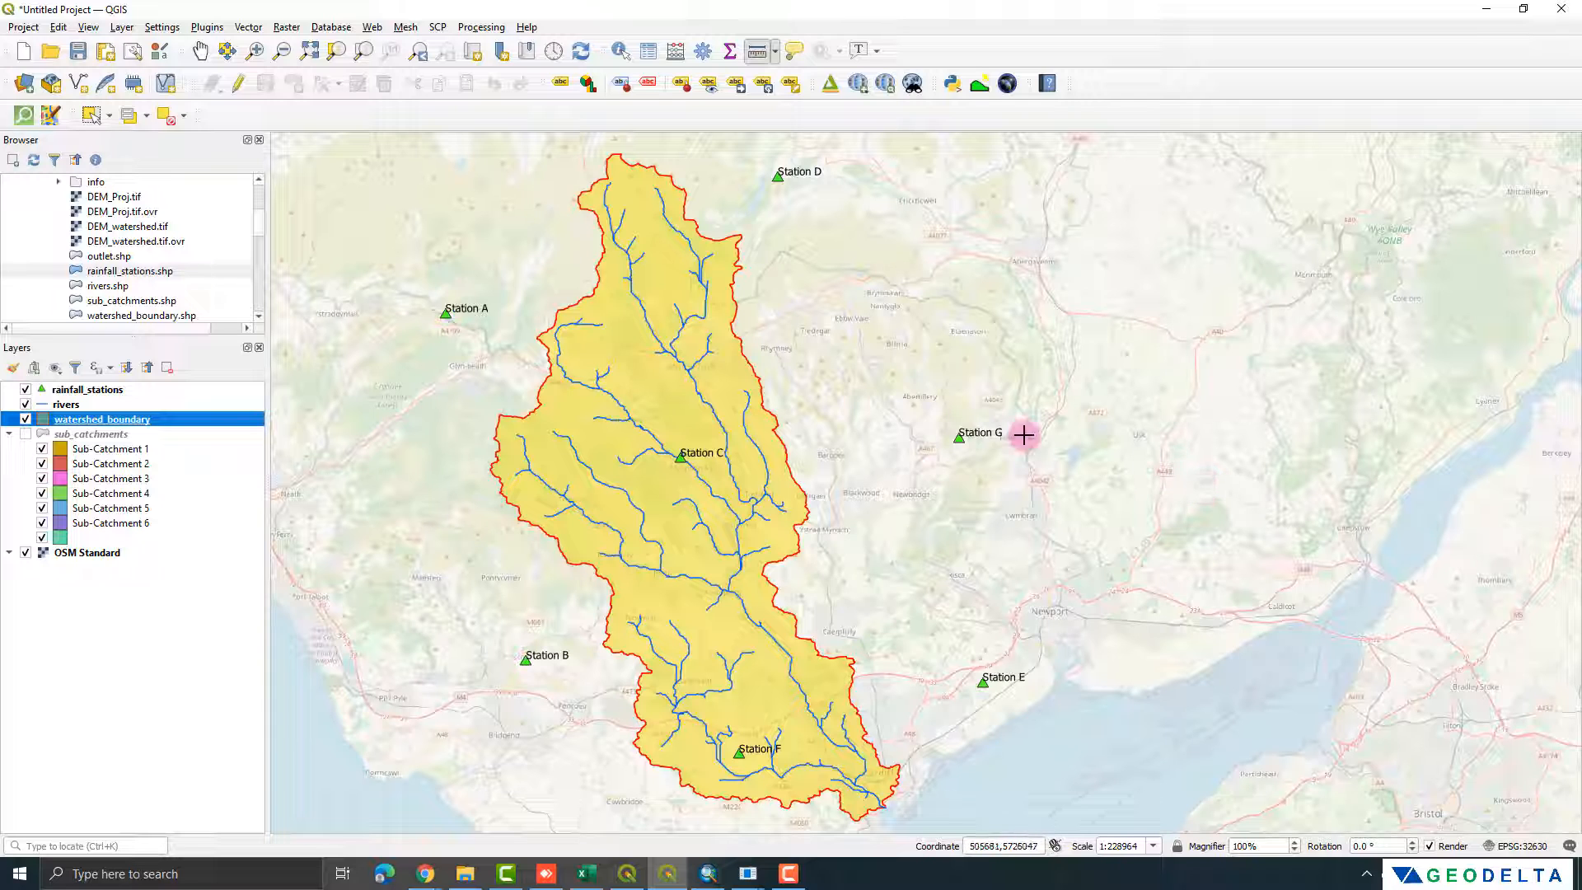
click(25, 419)
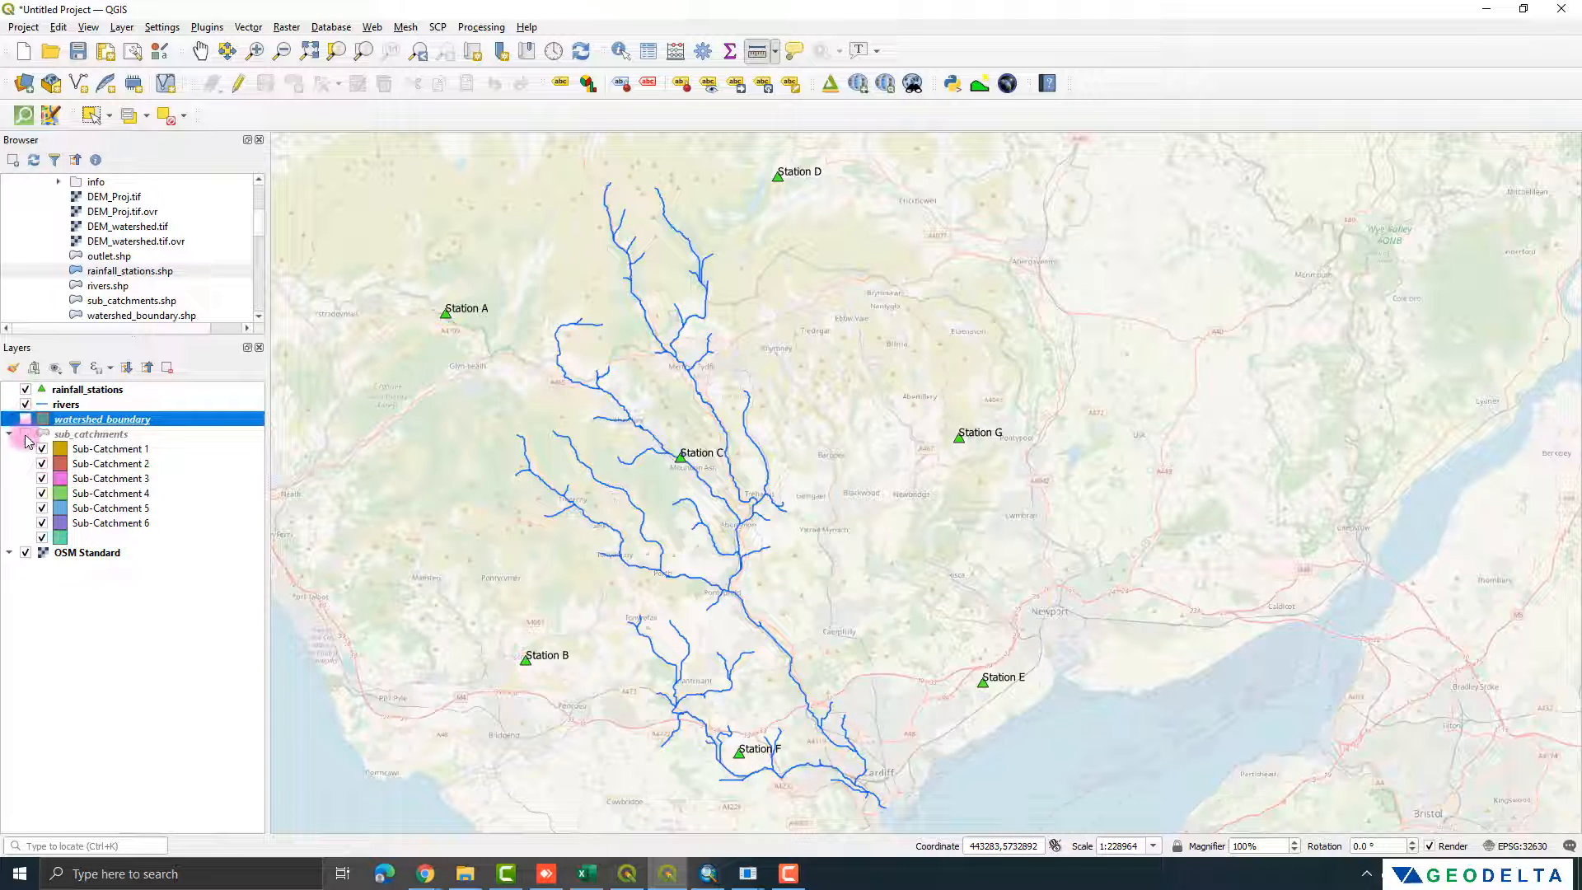
click(25, 435)
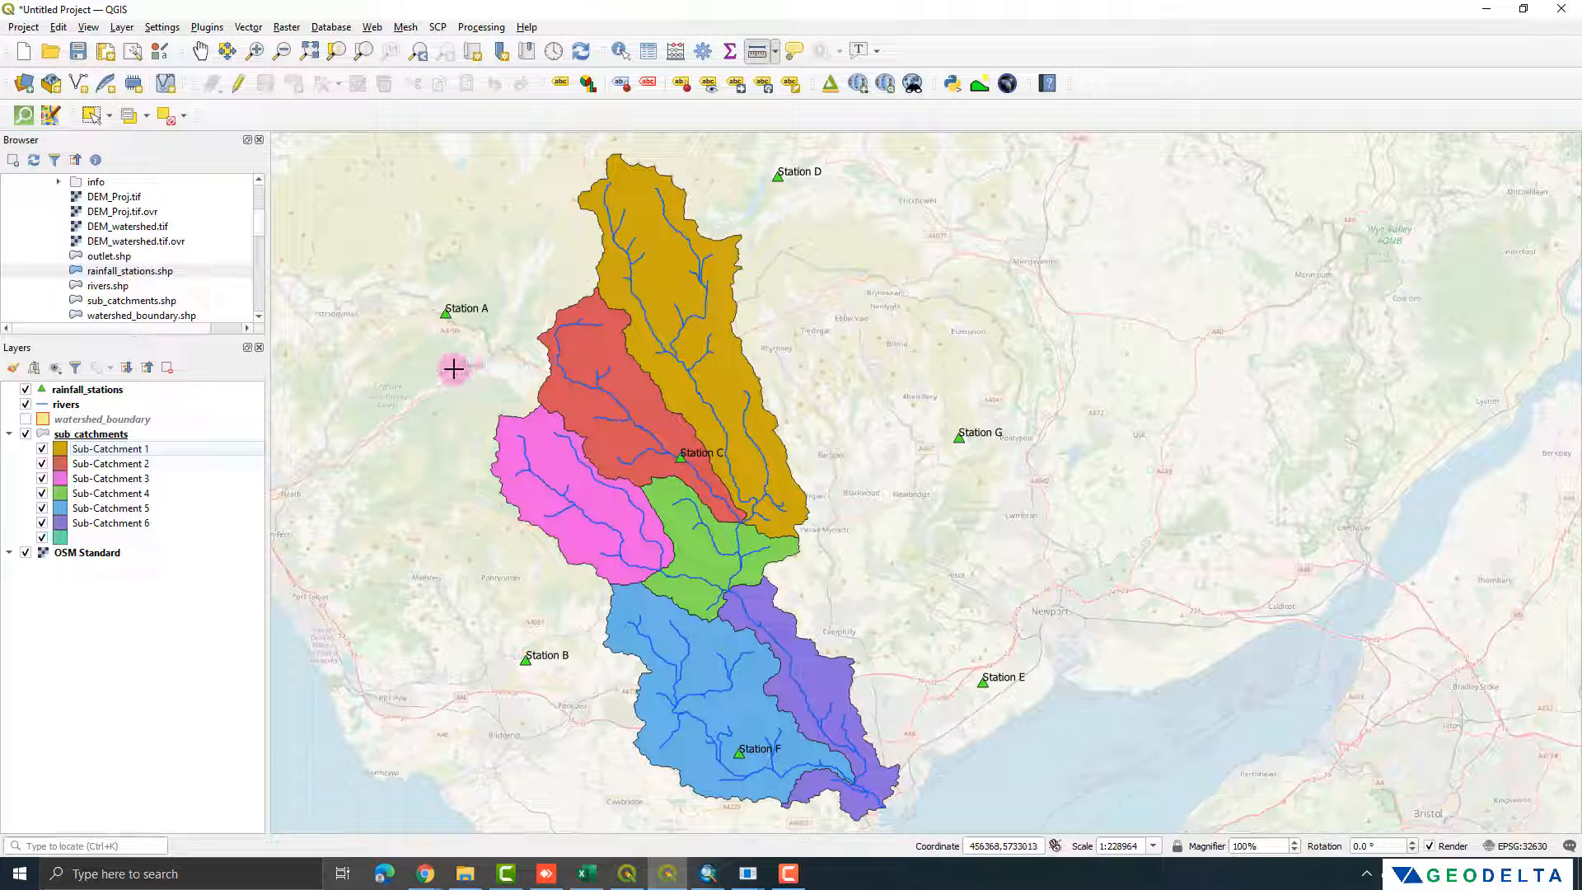
Step: Hide the sub_catchments and rivers layers and show watershed_boundary again
click(27, 435)
click(25, 420)
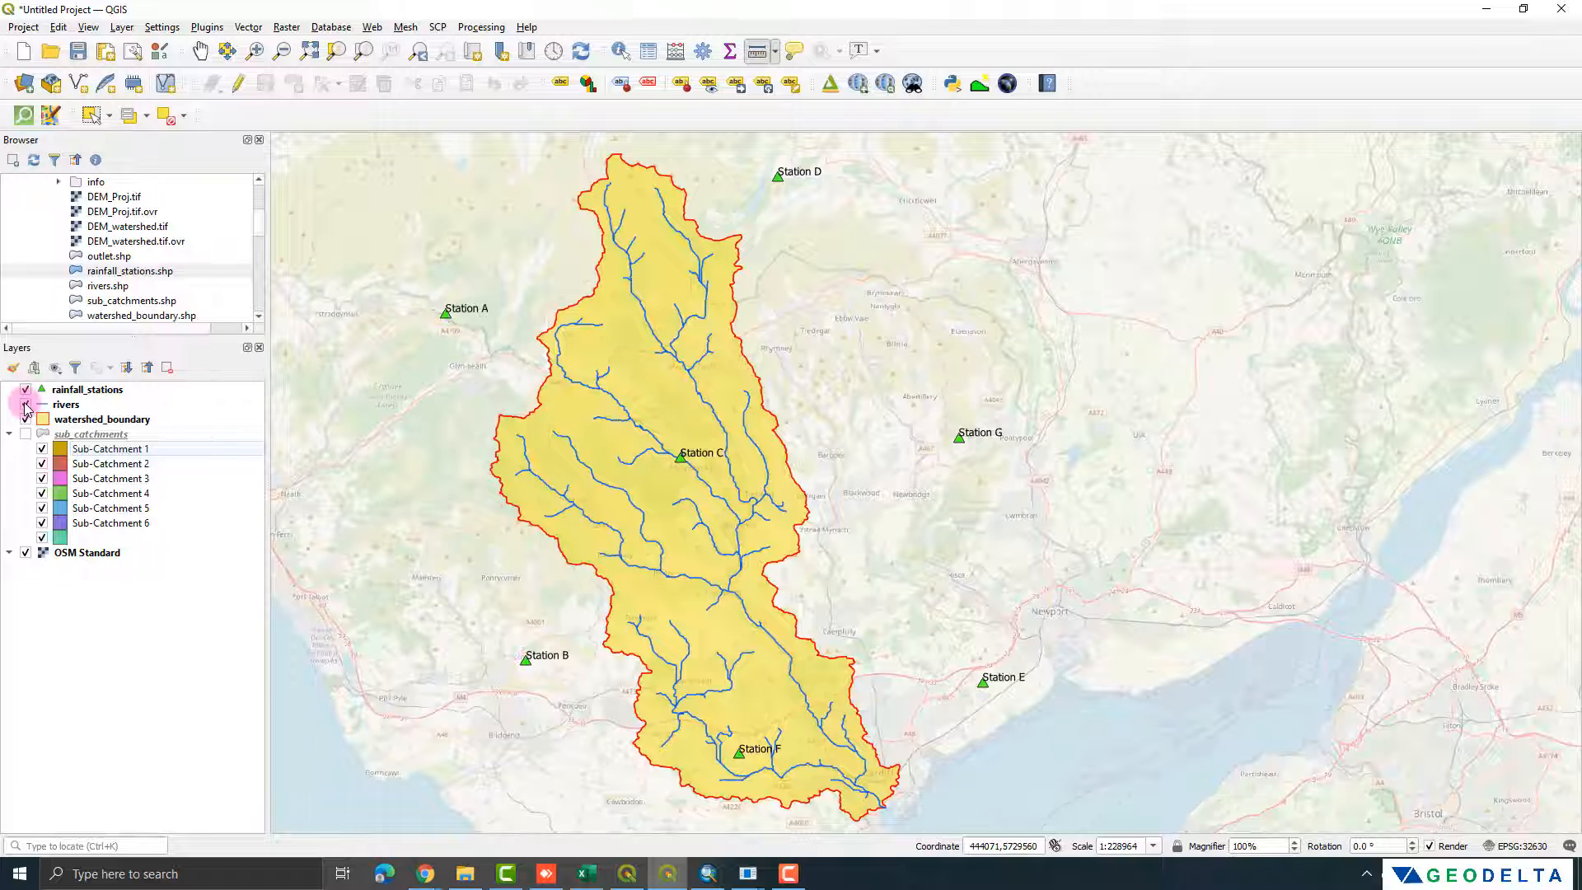
click(26, 406)
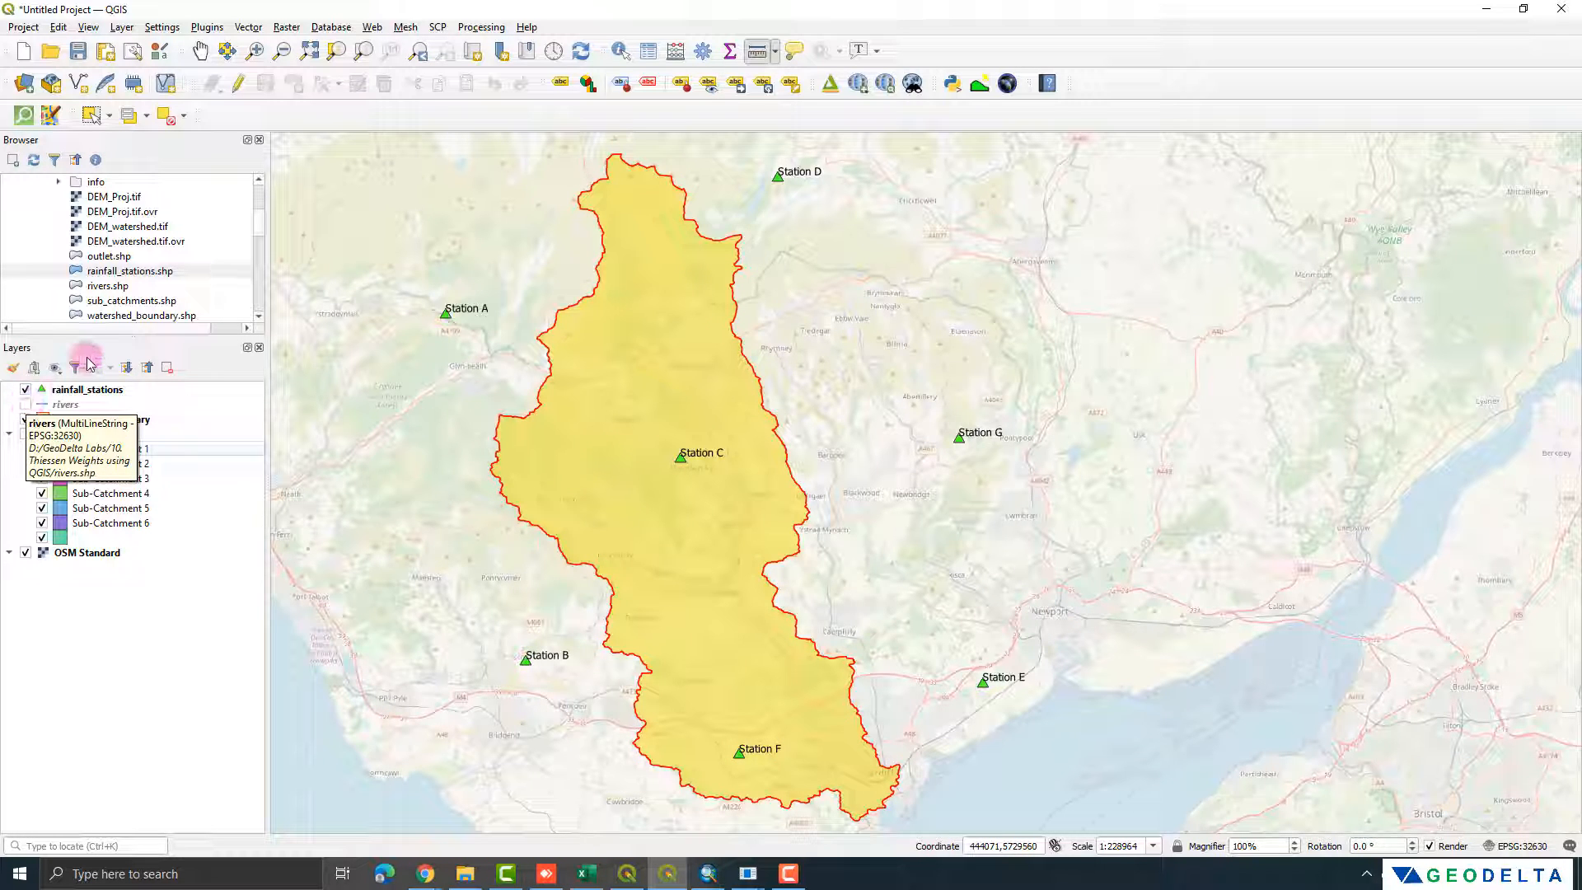
Step: Open the Processing Toolbox and widen it
click(481, 27)
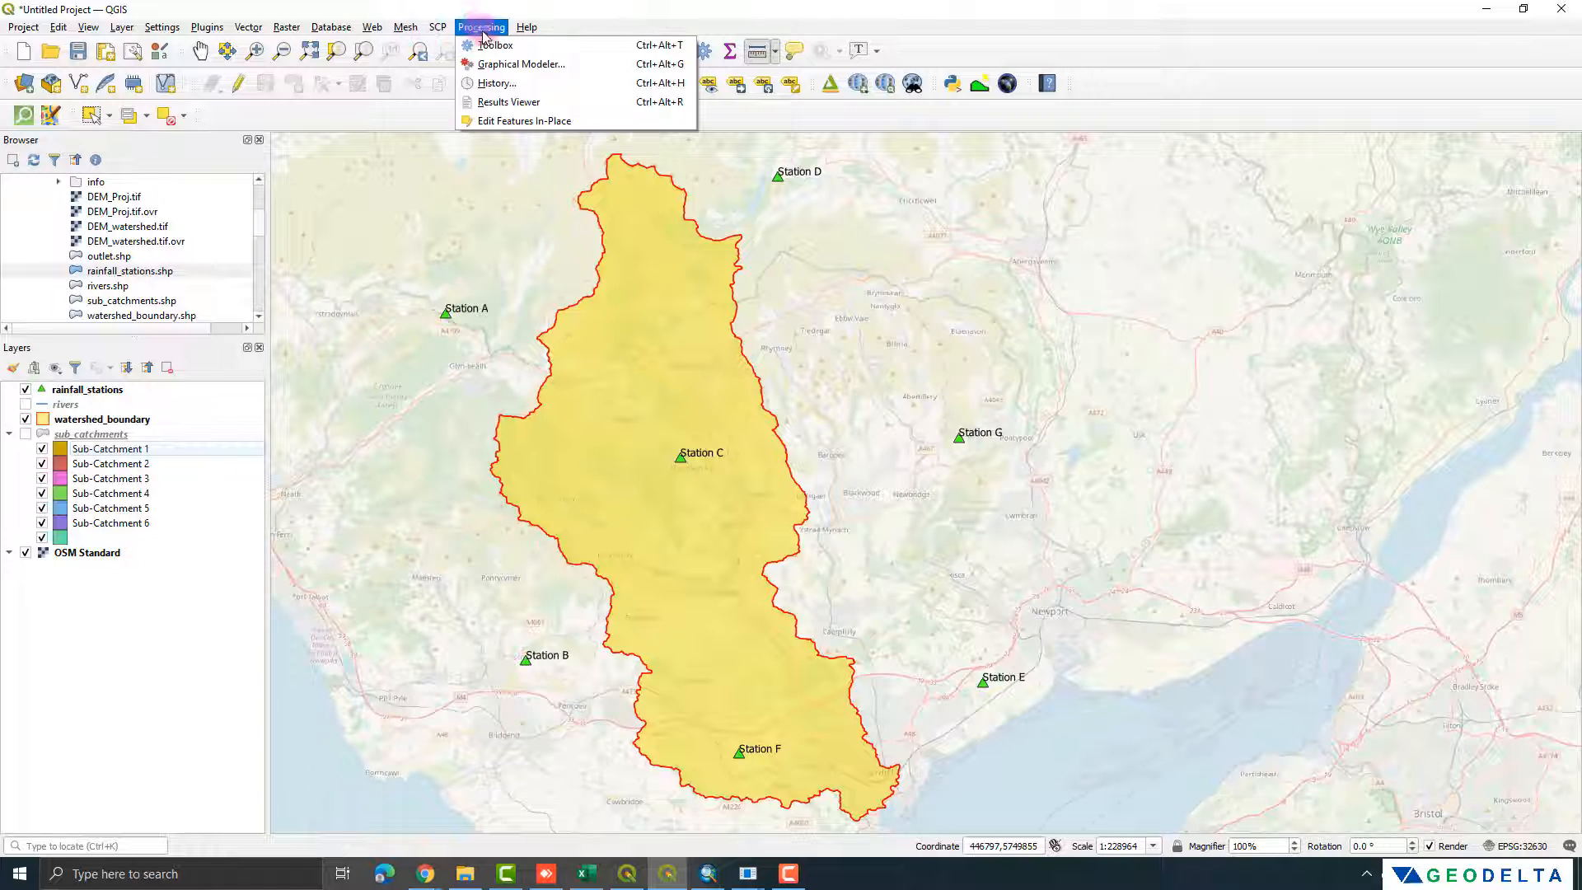
click(492, 46)
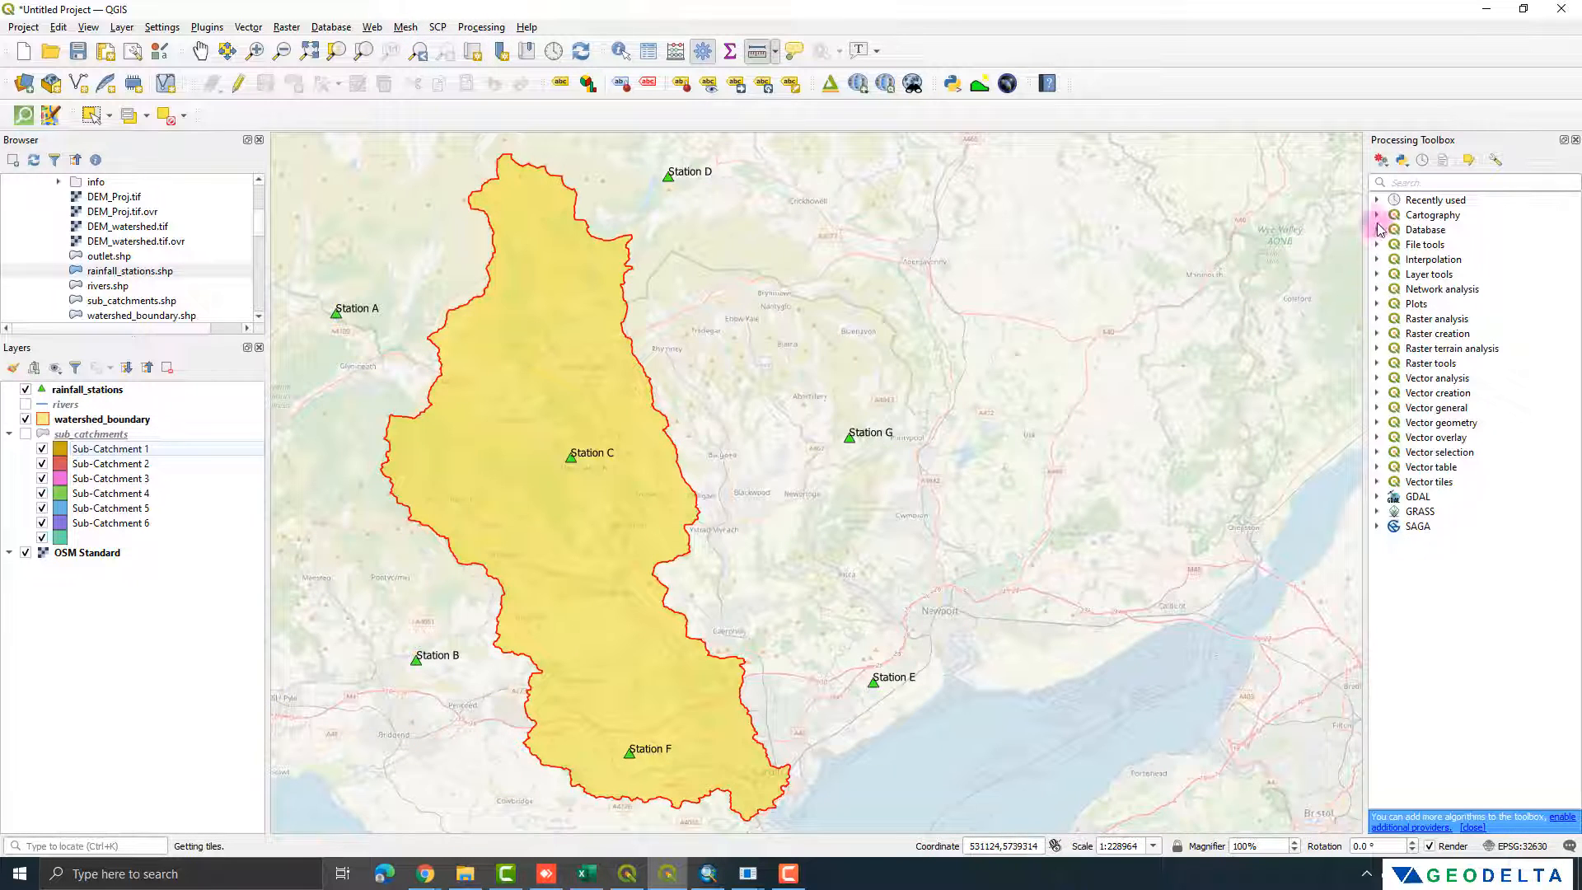
drag(1367, 215, 1331, 214)
Step: Search the toolbox for "thies" and view the parameters of the SAGA Thiessen polygons tool, leaving without running it
click(1398, 184)
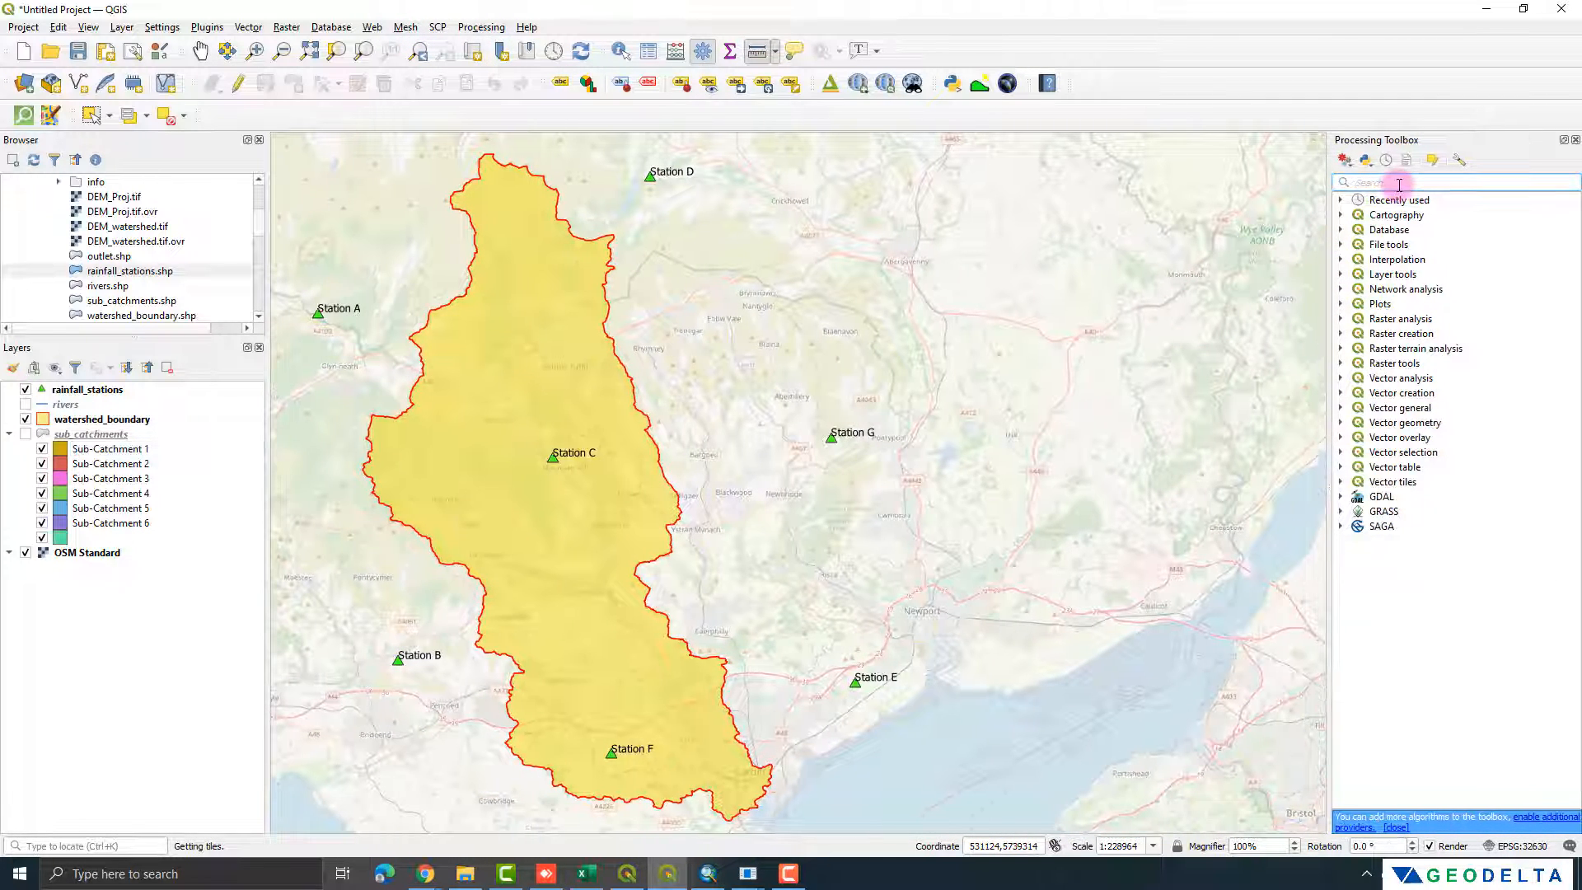
text(thies)
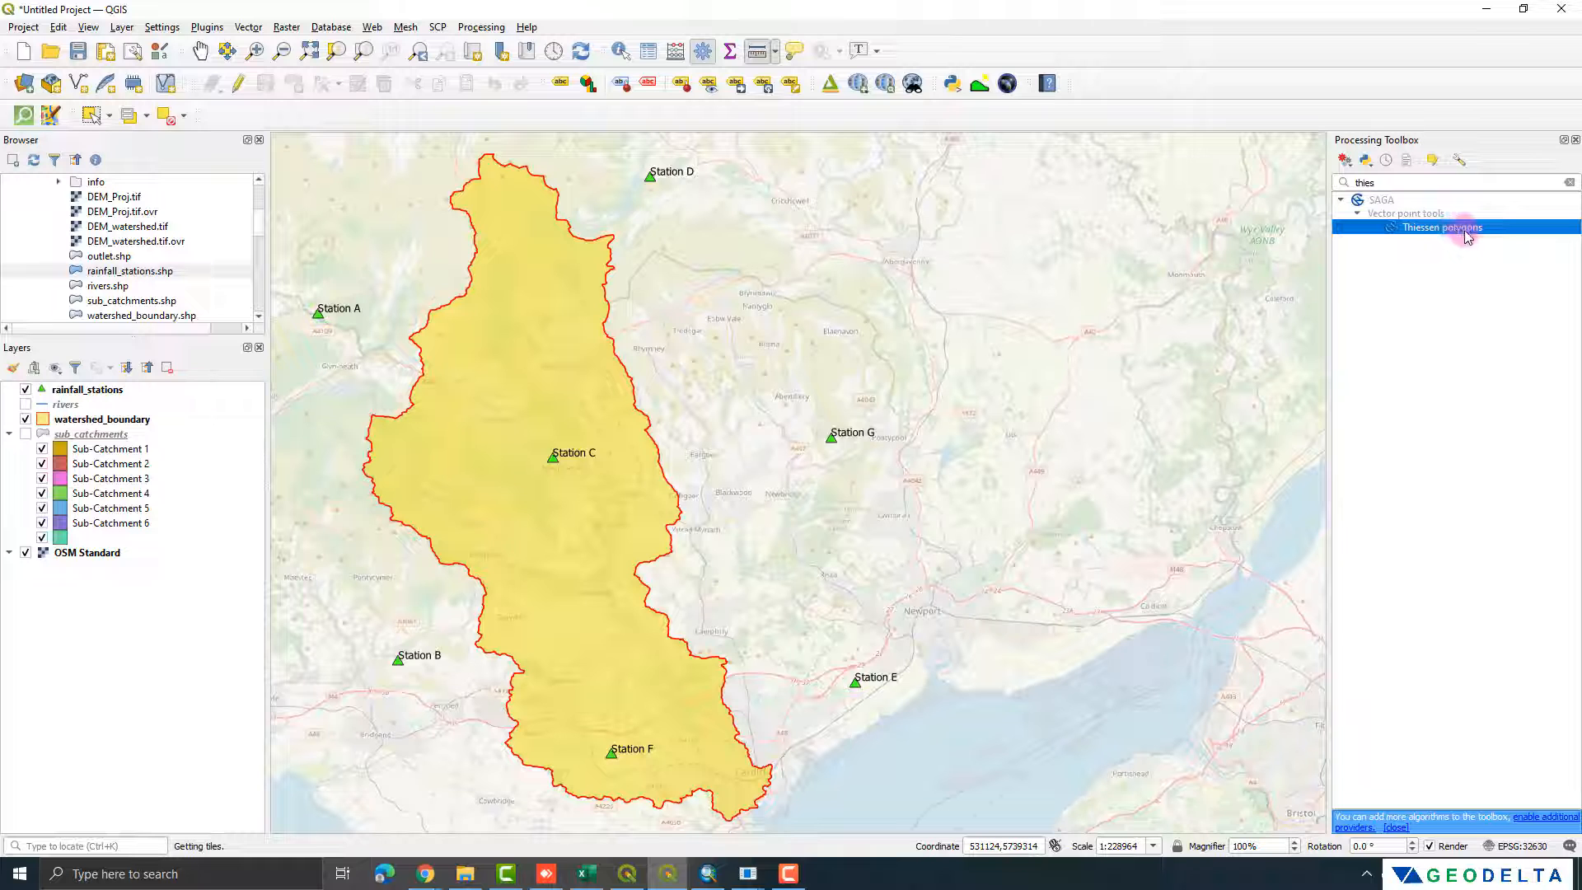
double_click(1432, 233)
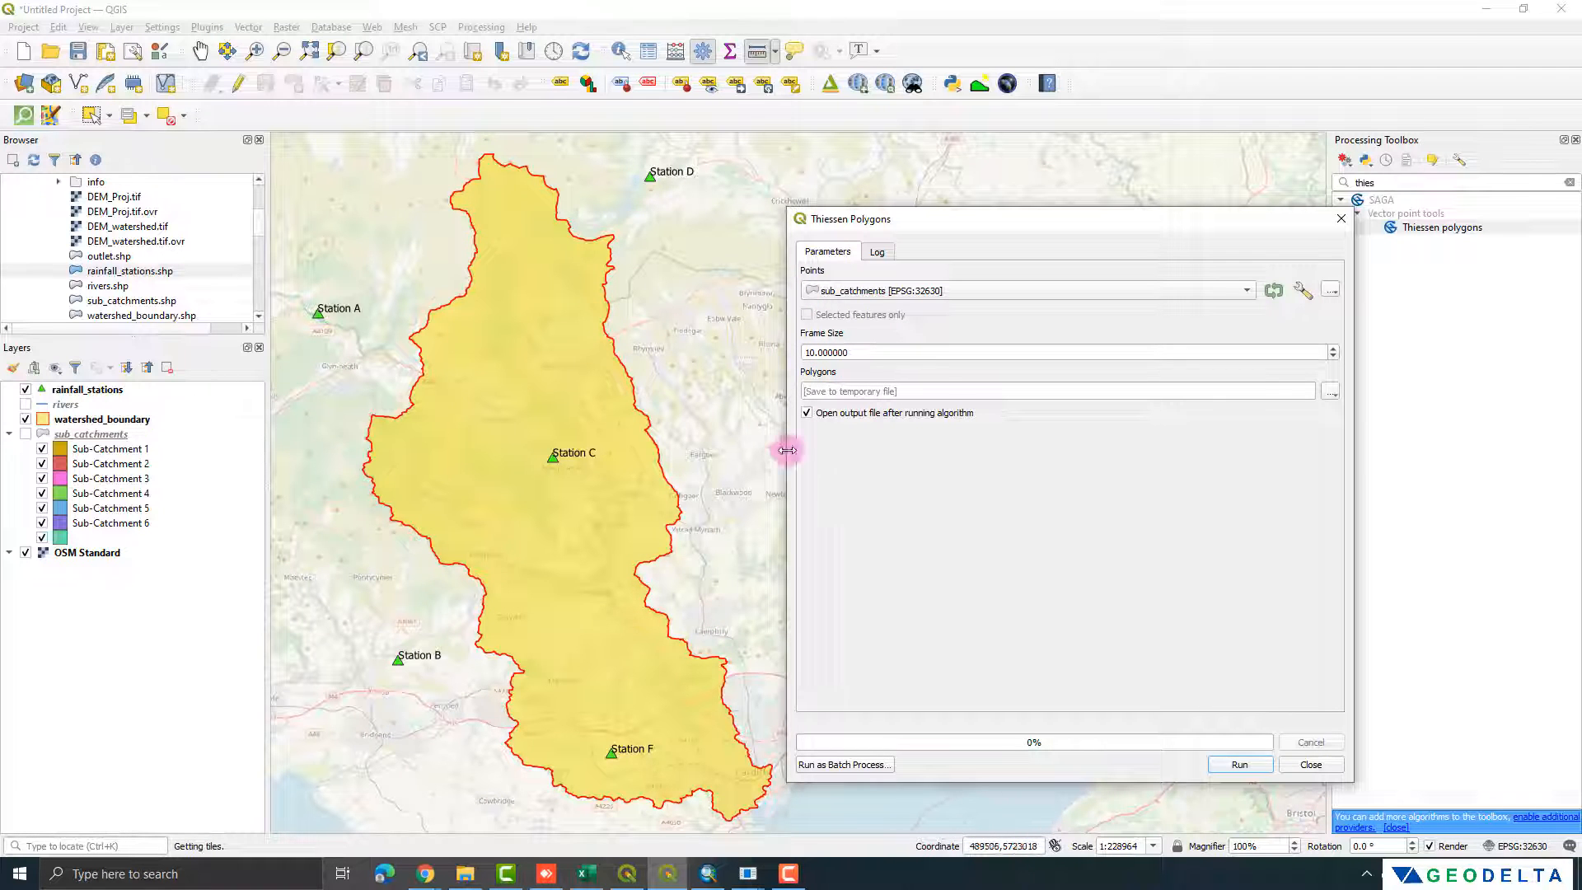
click(1342, 219)
Step: Search the toolbox for "voronoi" and open the Voronoi polygons tool under Vector geometry
drag(1391, 183, 1336, 186)
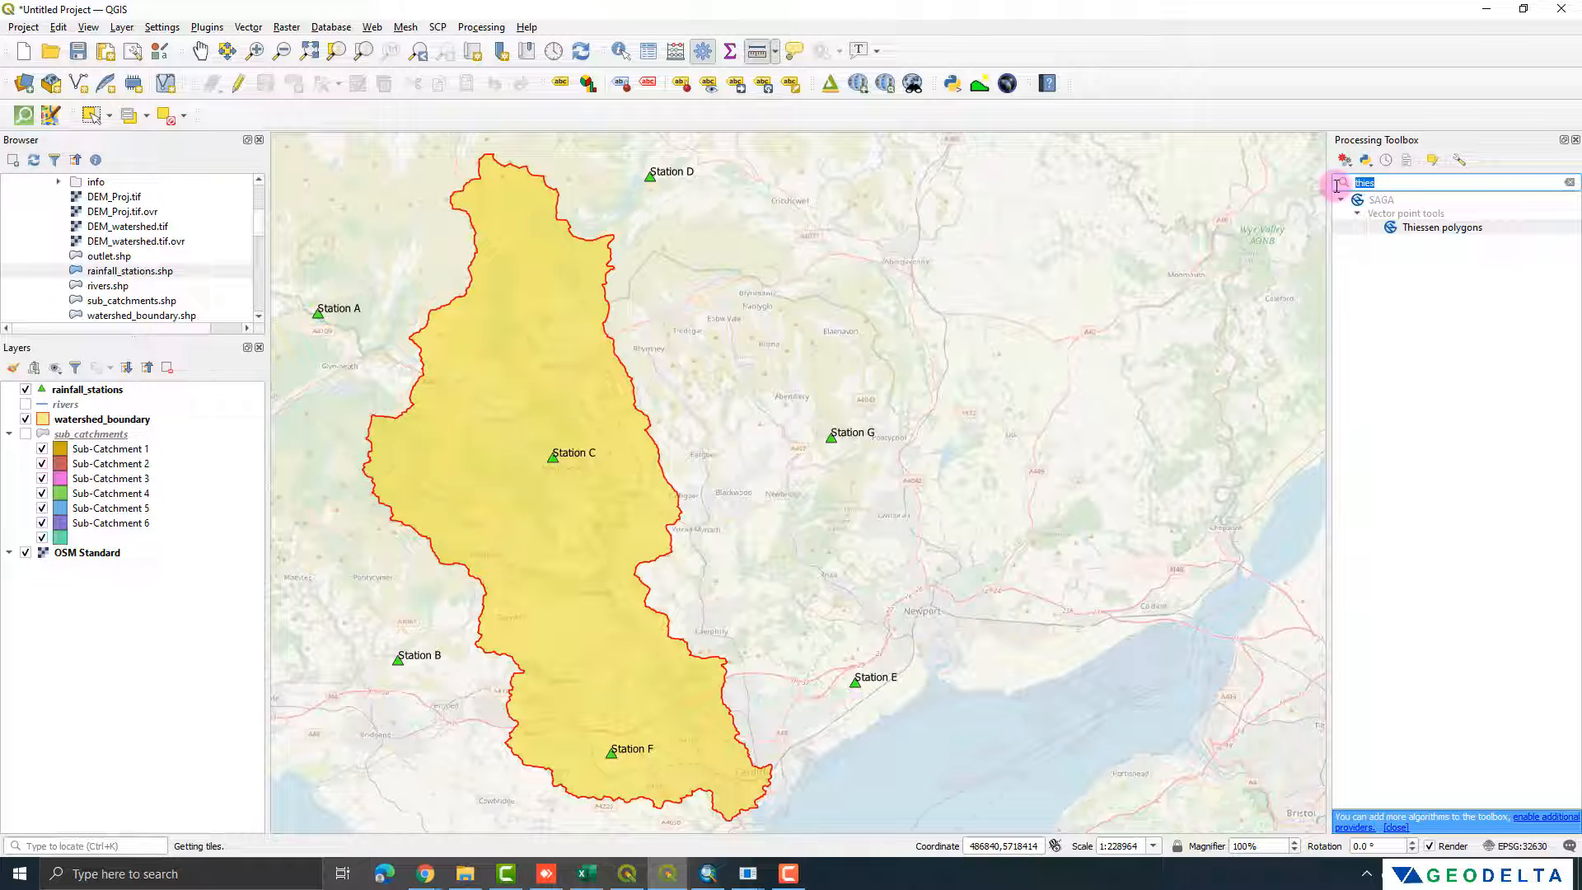
text(voronoi)
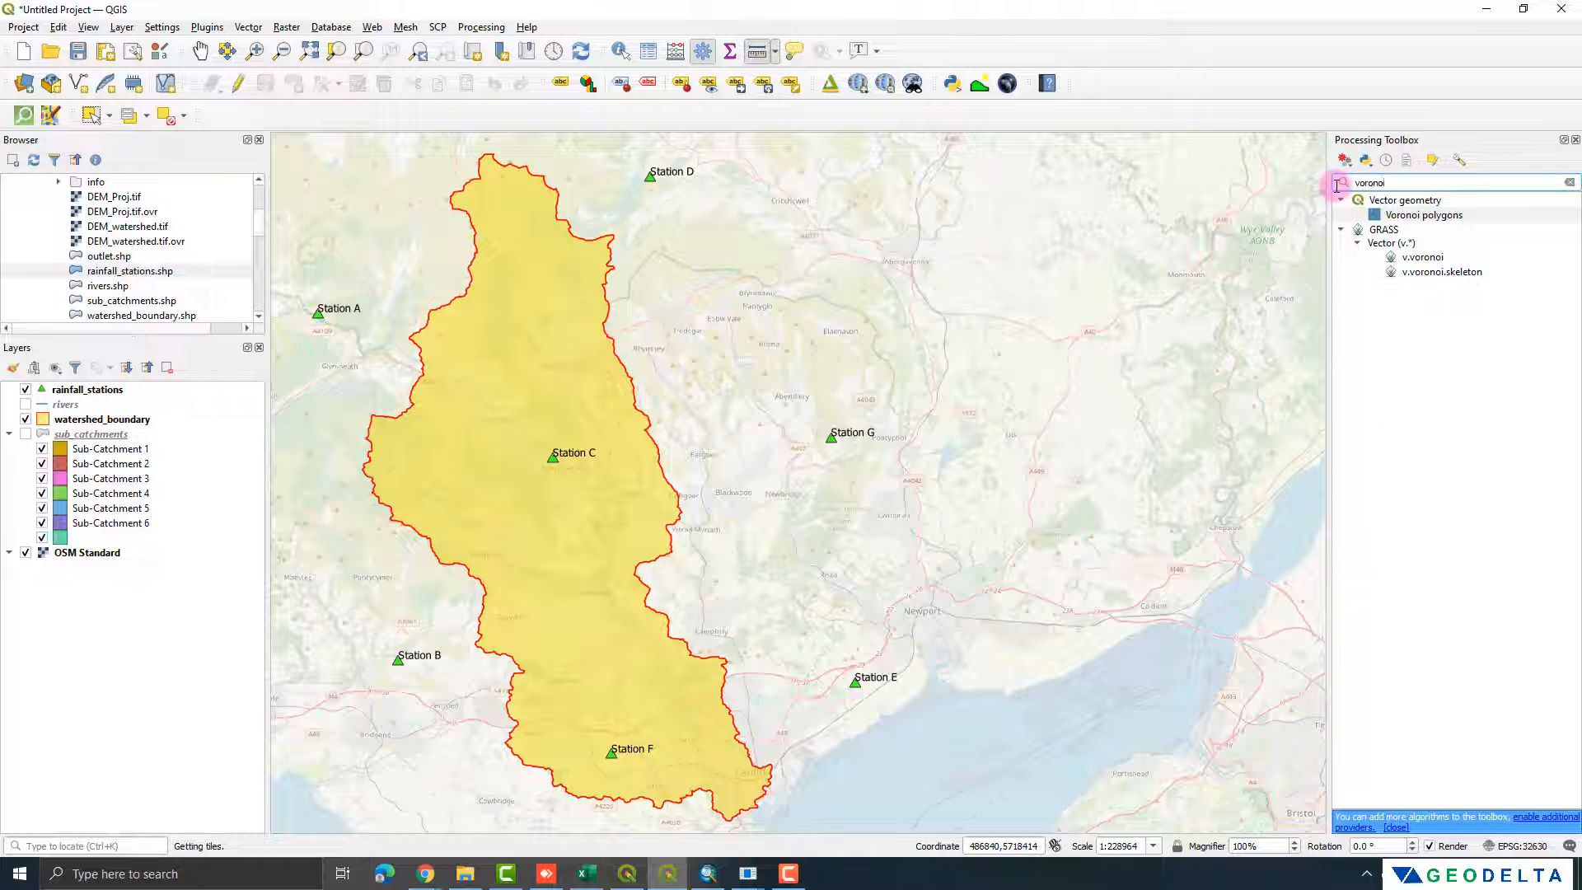
click(1427, 201)
click(1429, 217)
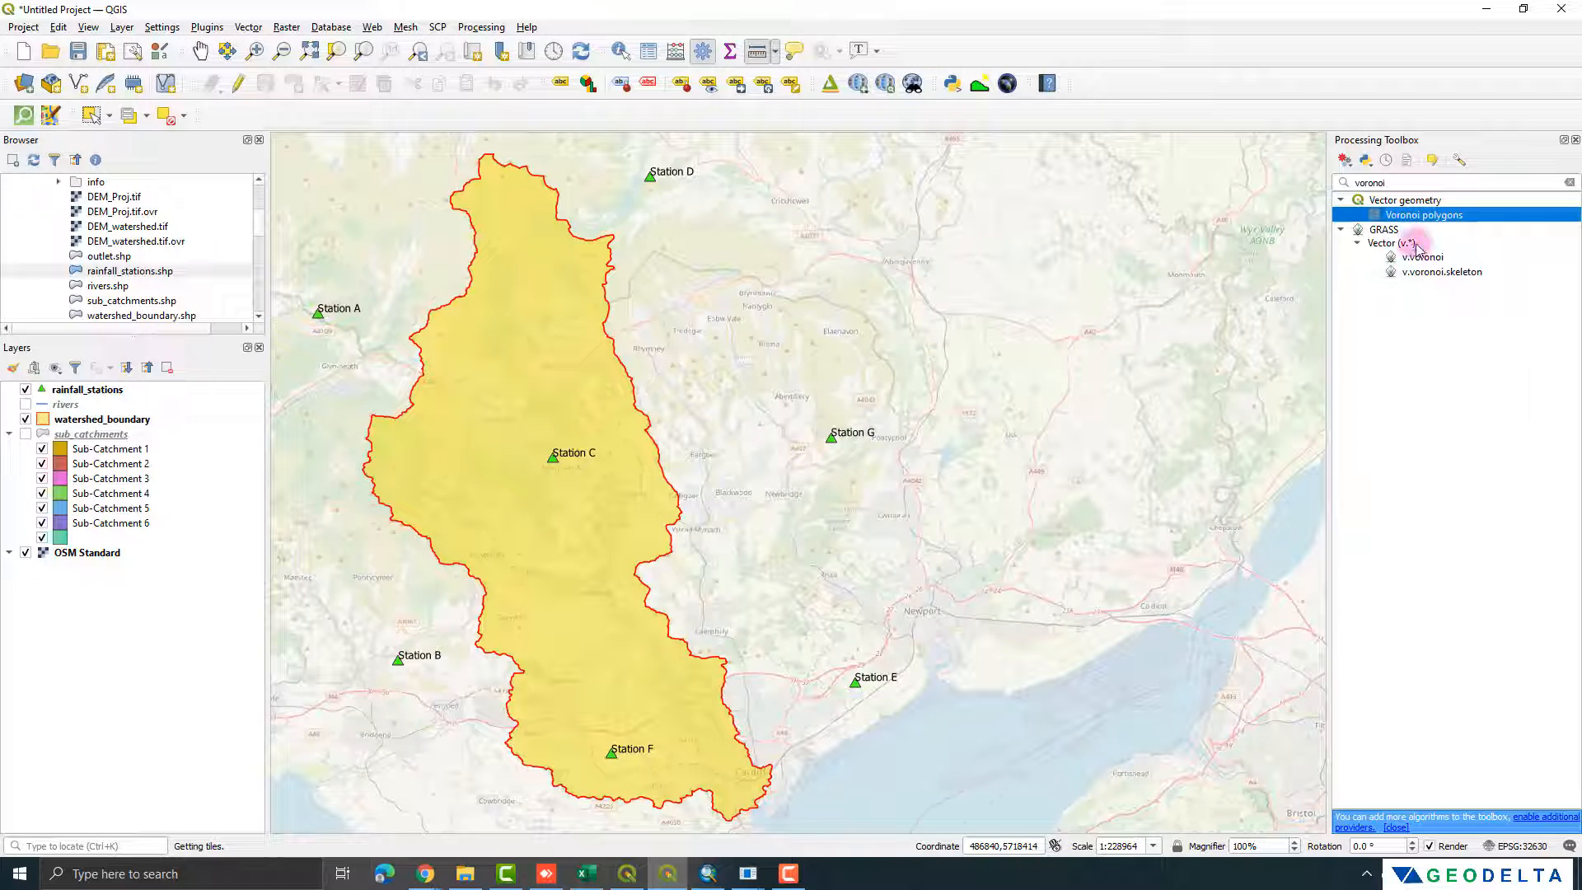
double_click(1425, 216)
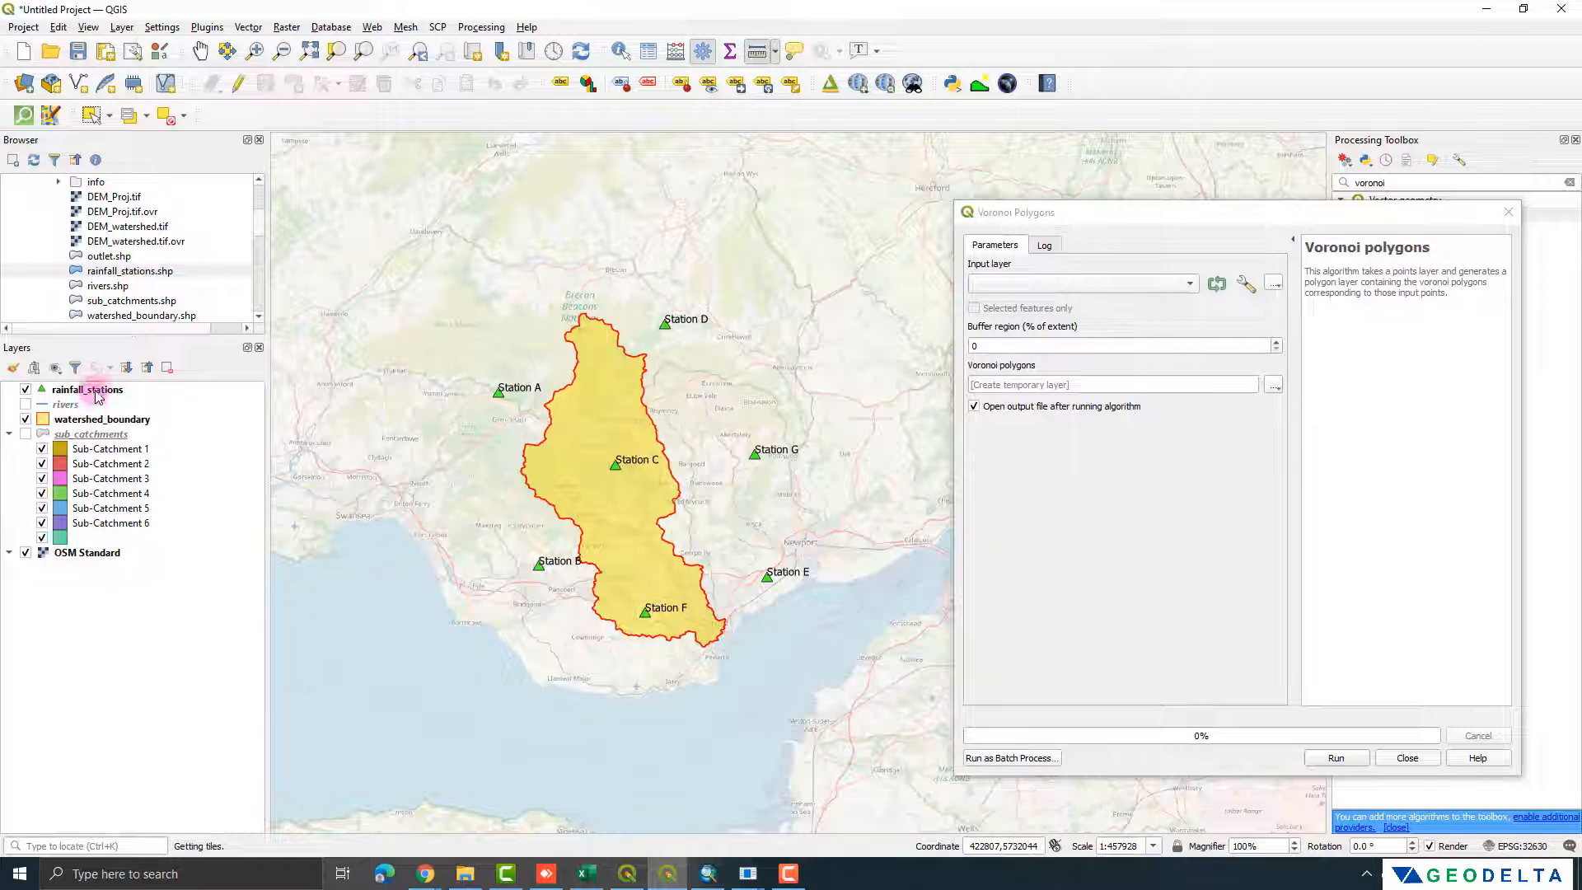
Step: Examine the attribute table of the rainfall_stations layer and close it
click(97, 394)
right_click(97, 394)
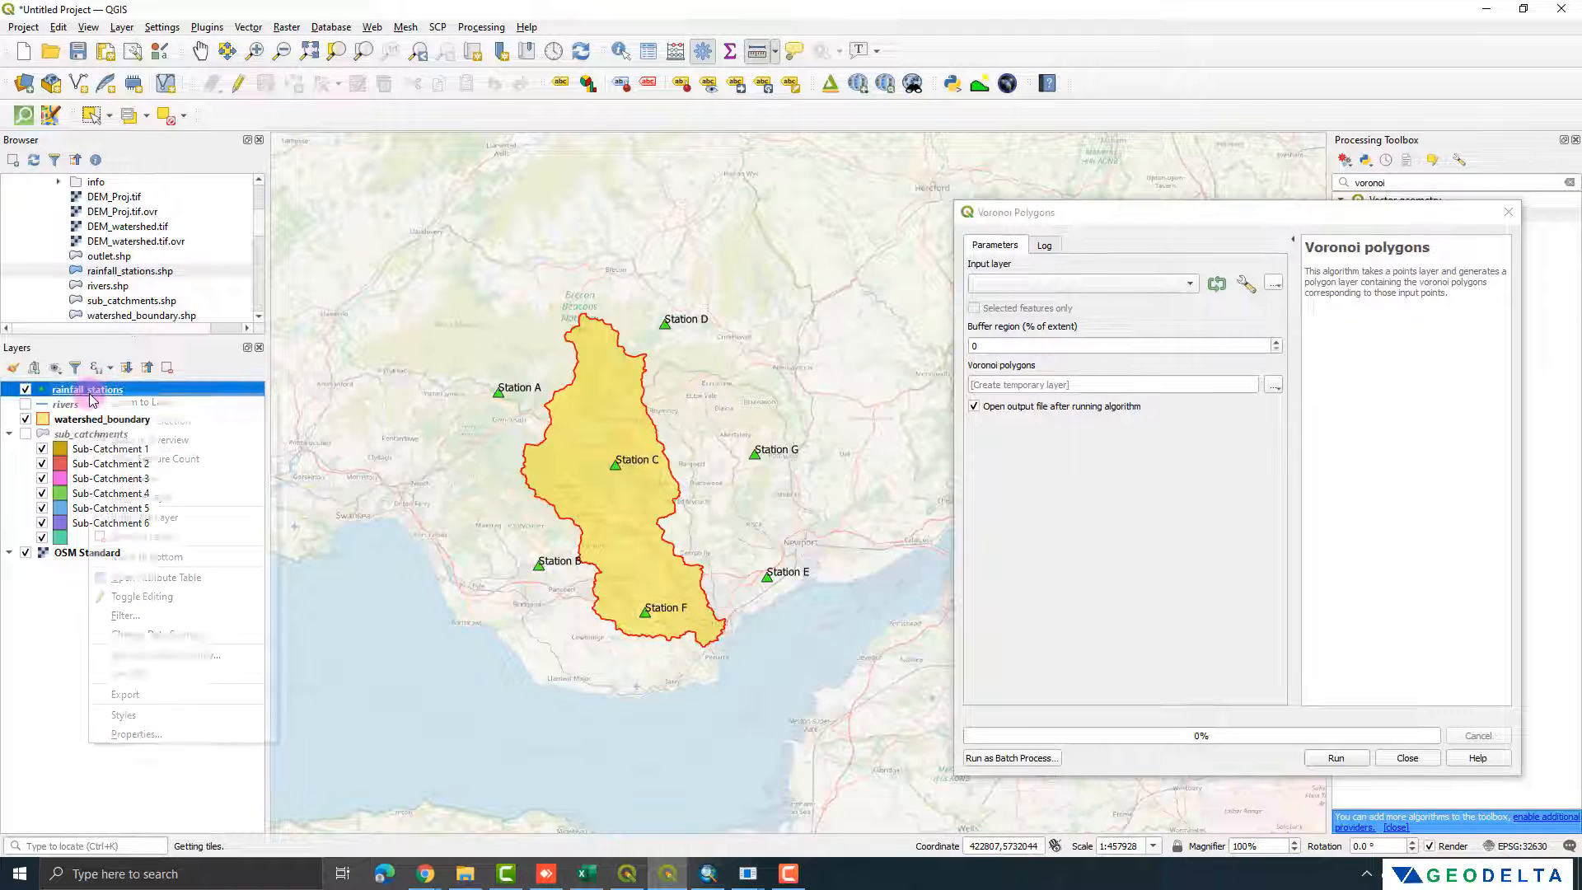
click(152, 576)
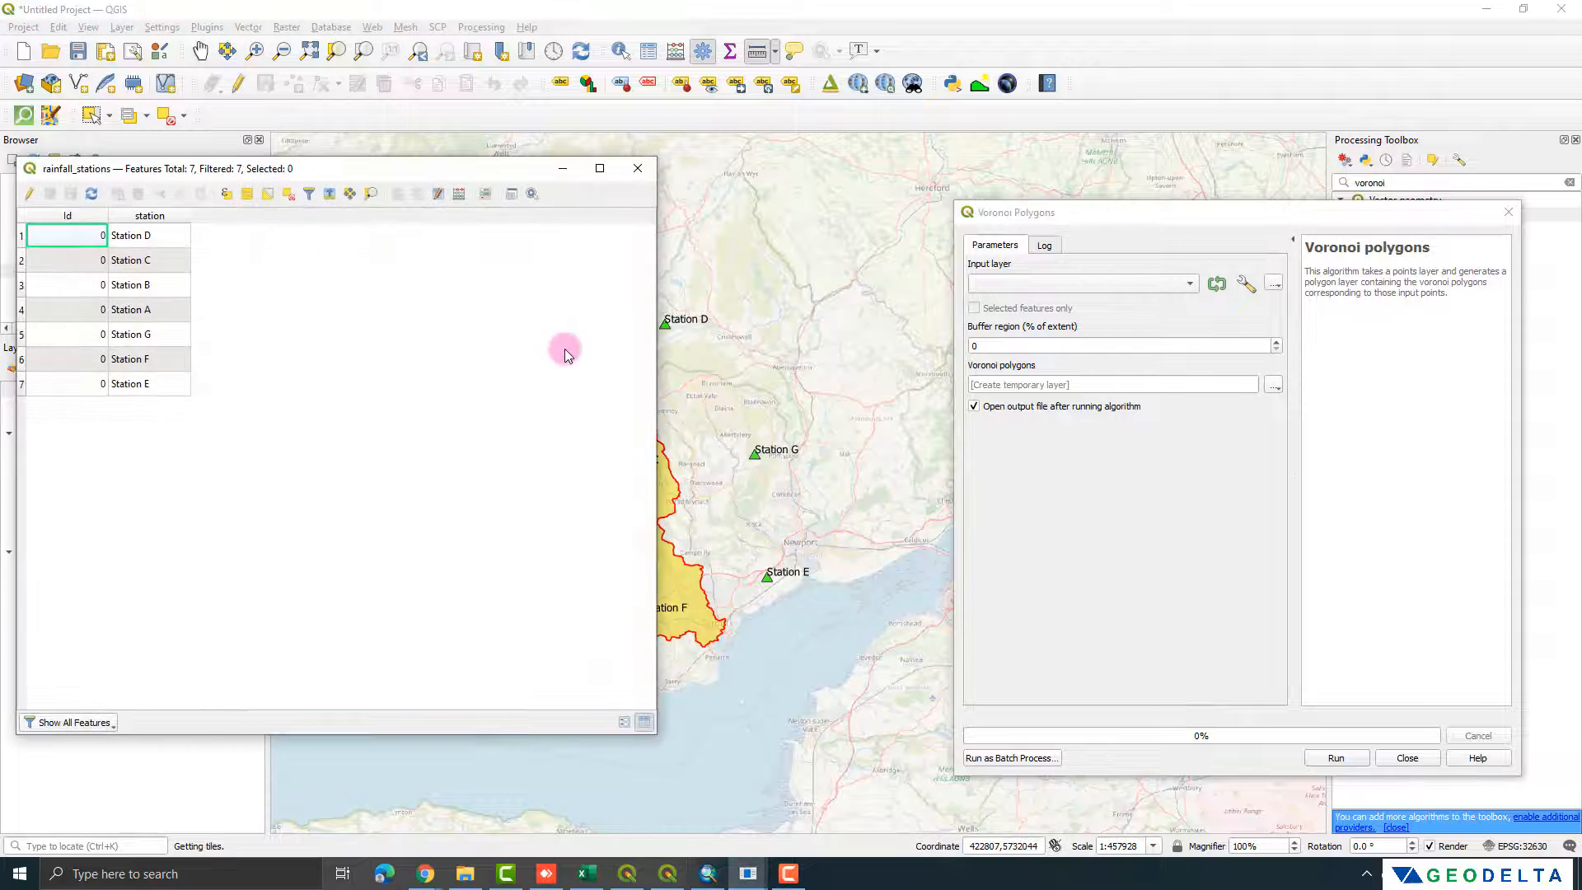
drag(362, 171, 446, 263)
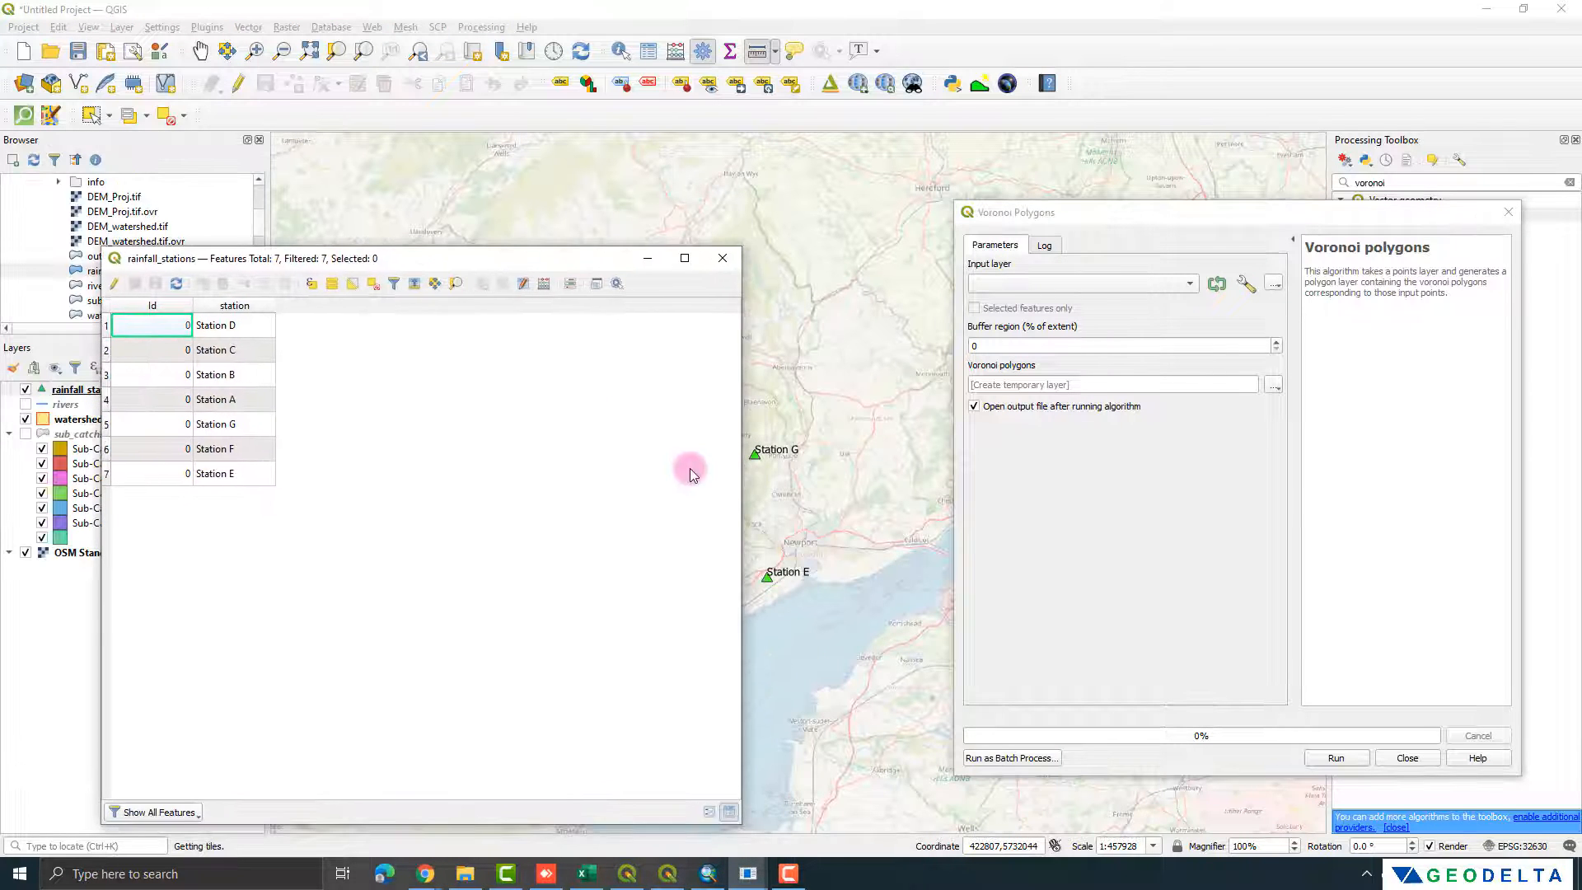
drag(739, 481, 413, 473)
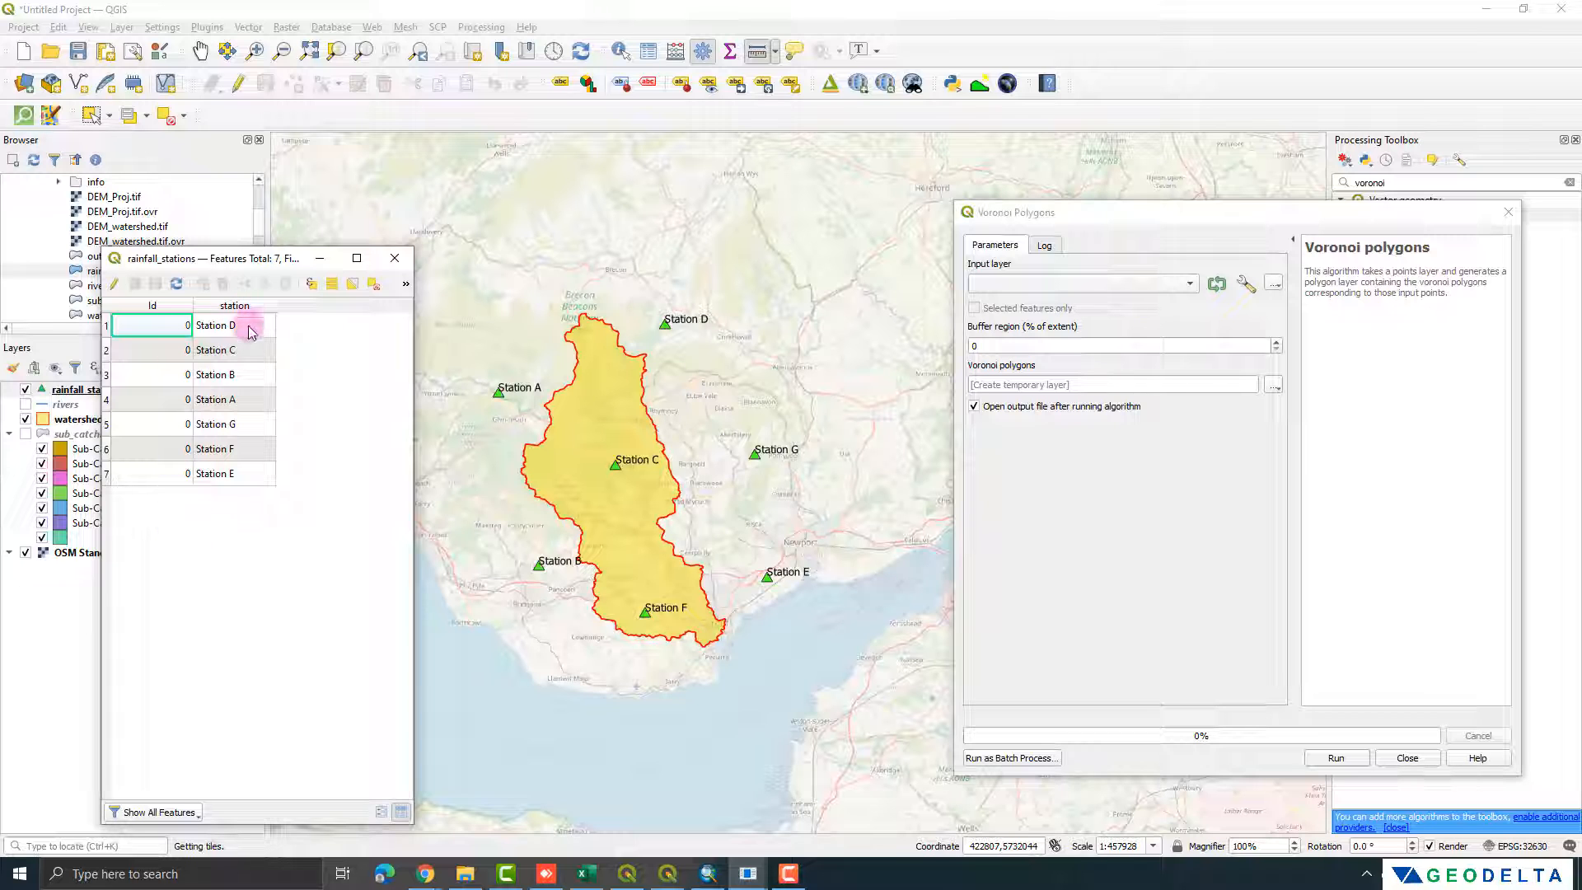
click(398, 262)
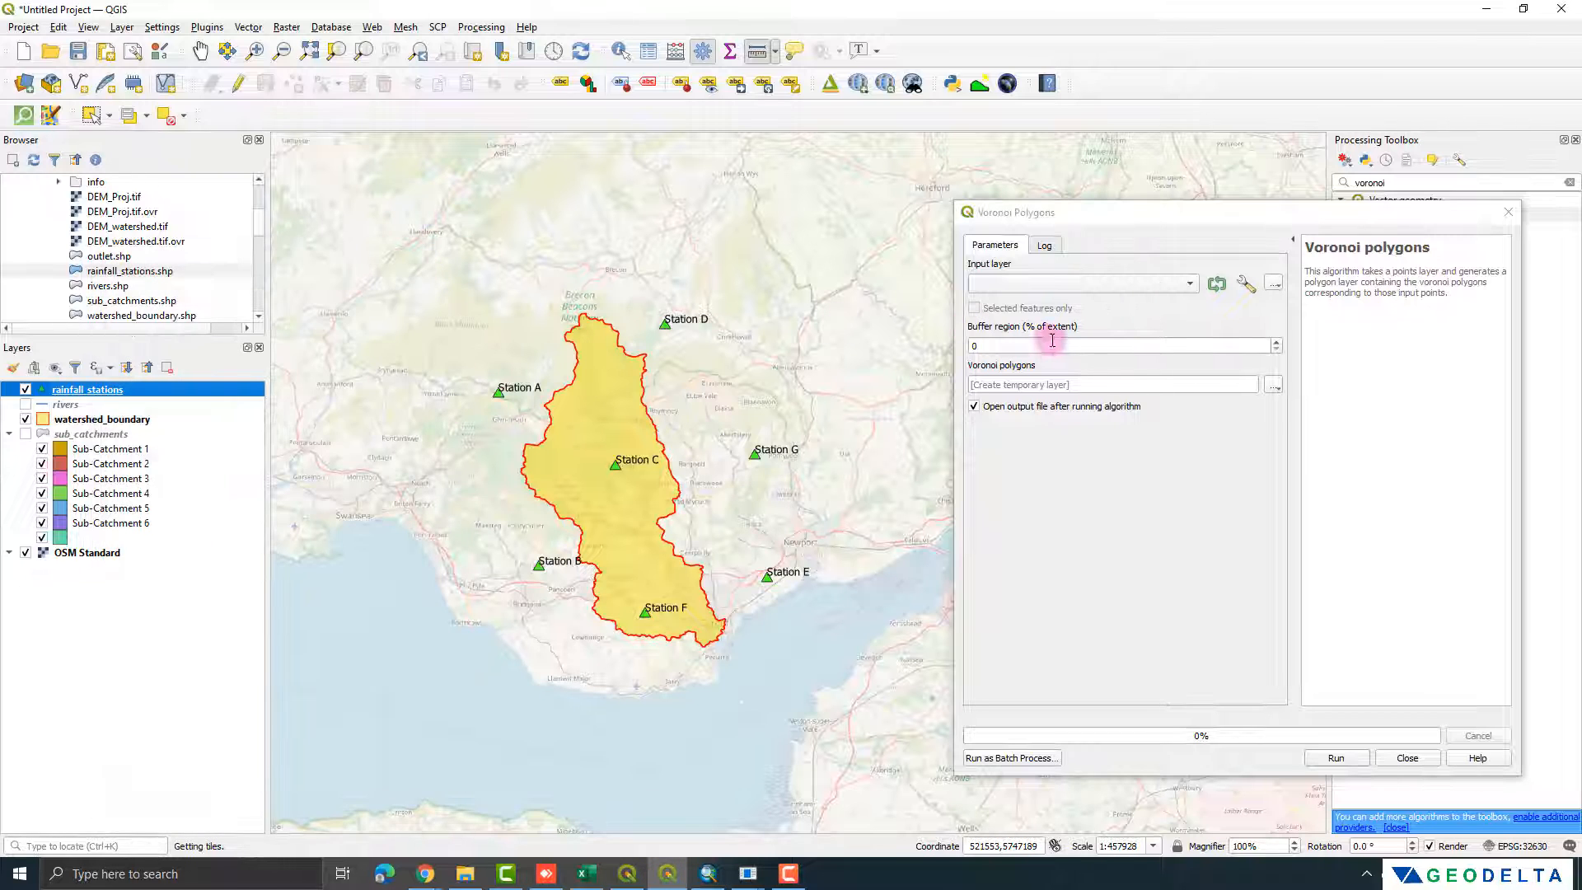
Step: Generate temporary Voronoi polygons from rainfall_stations with a 0% buffer region, and place rainfall_stations above the new layer
click(1084, 295)
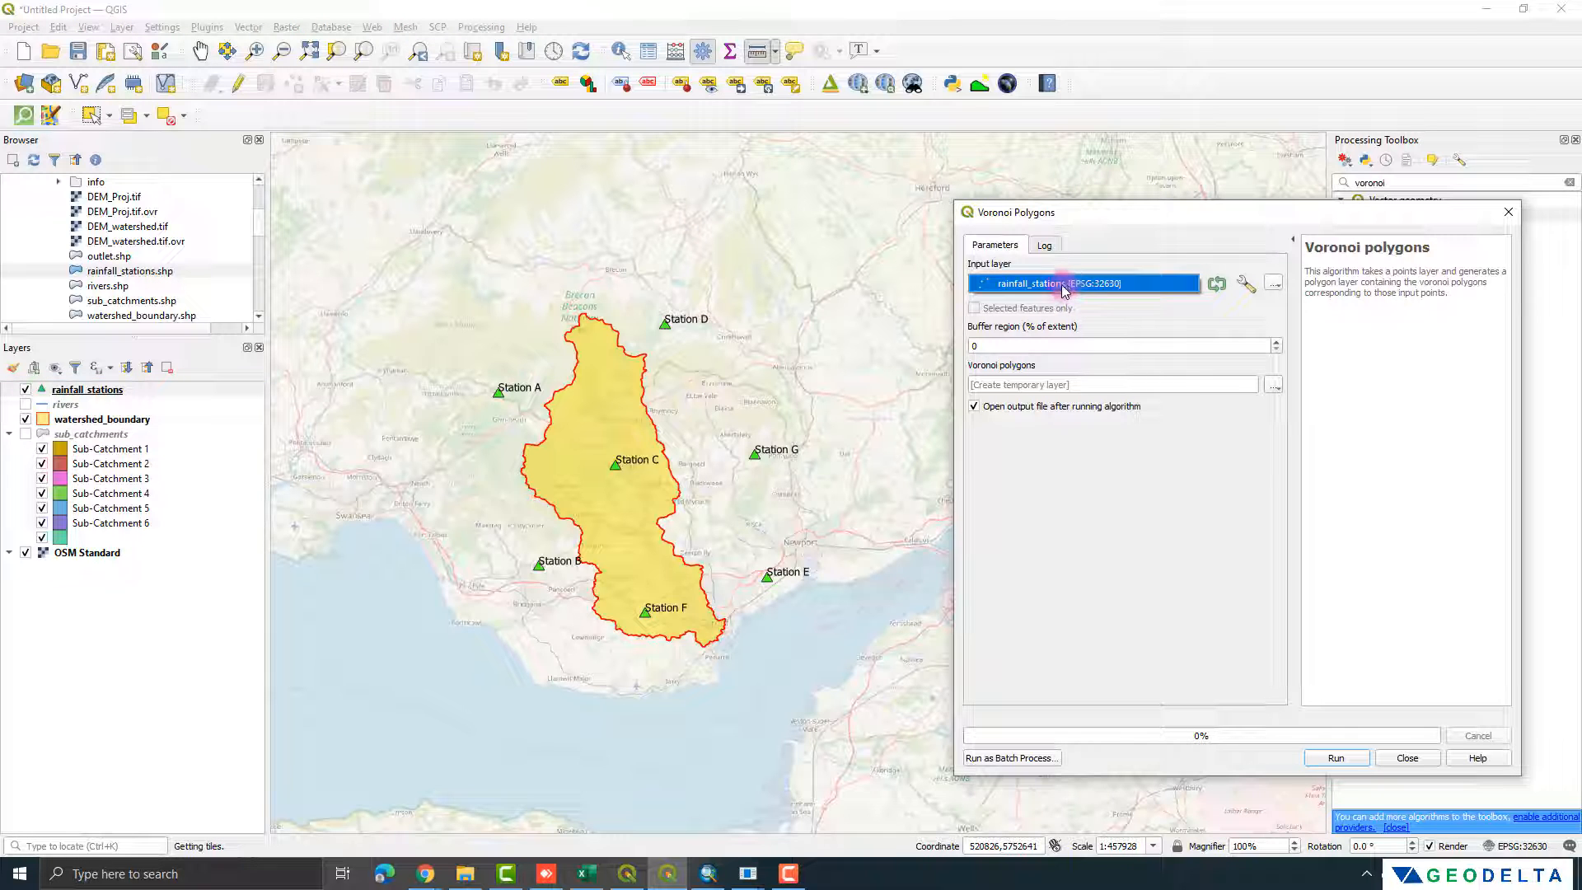
click(595, 308)
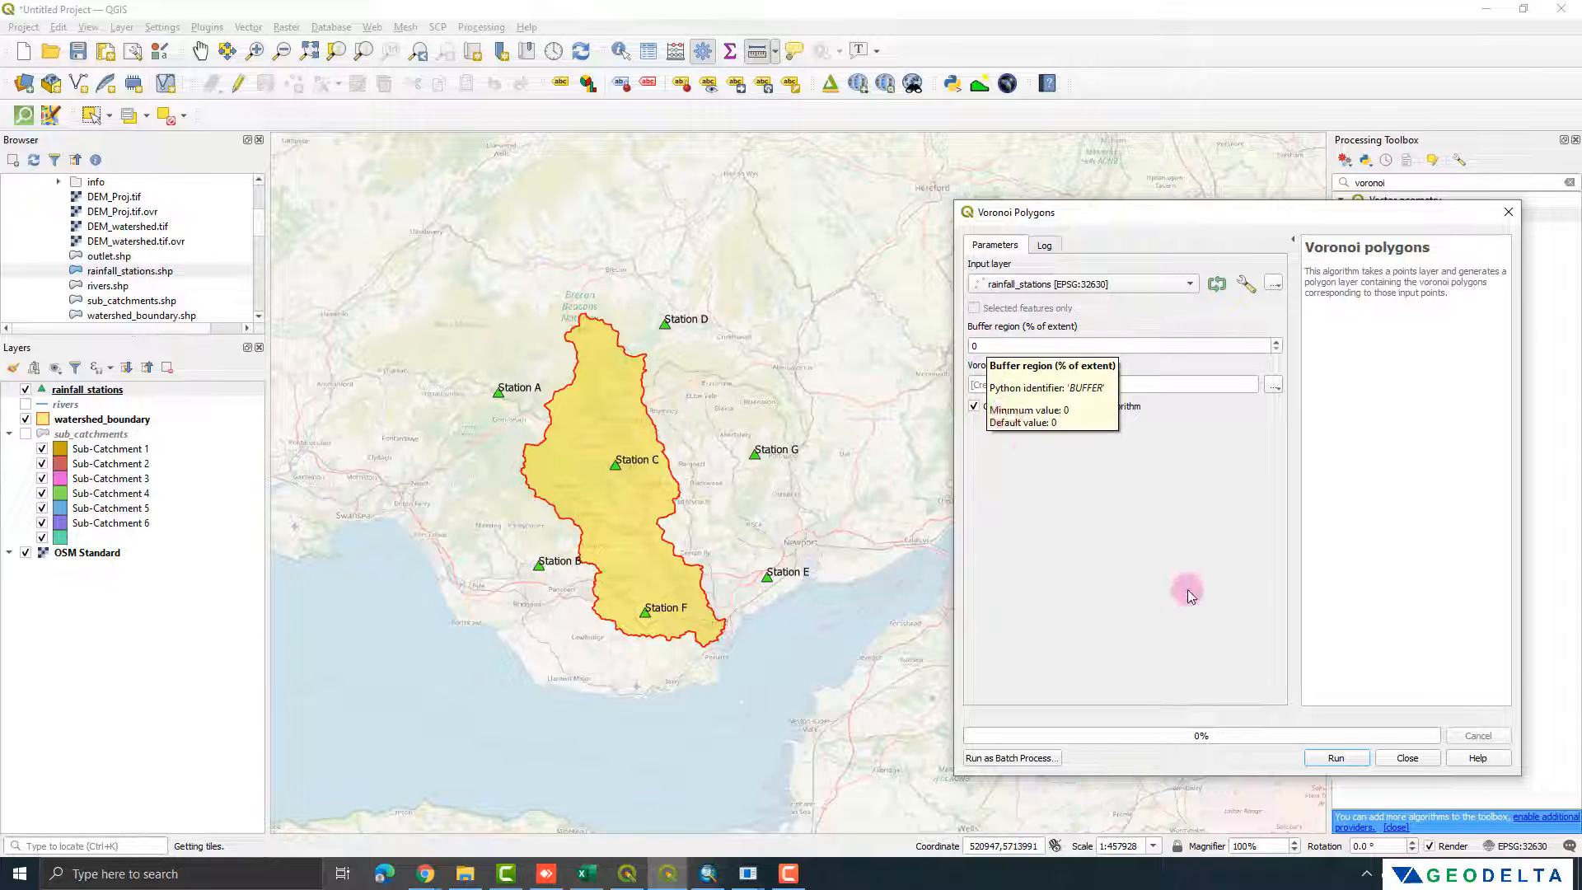
click(1336, 758)
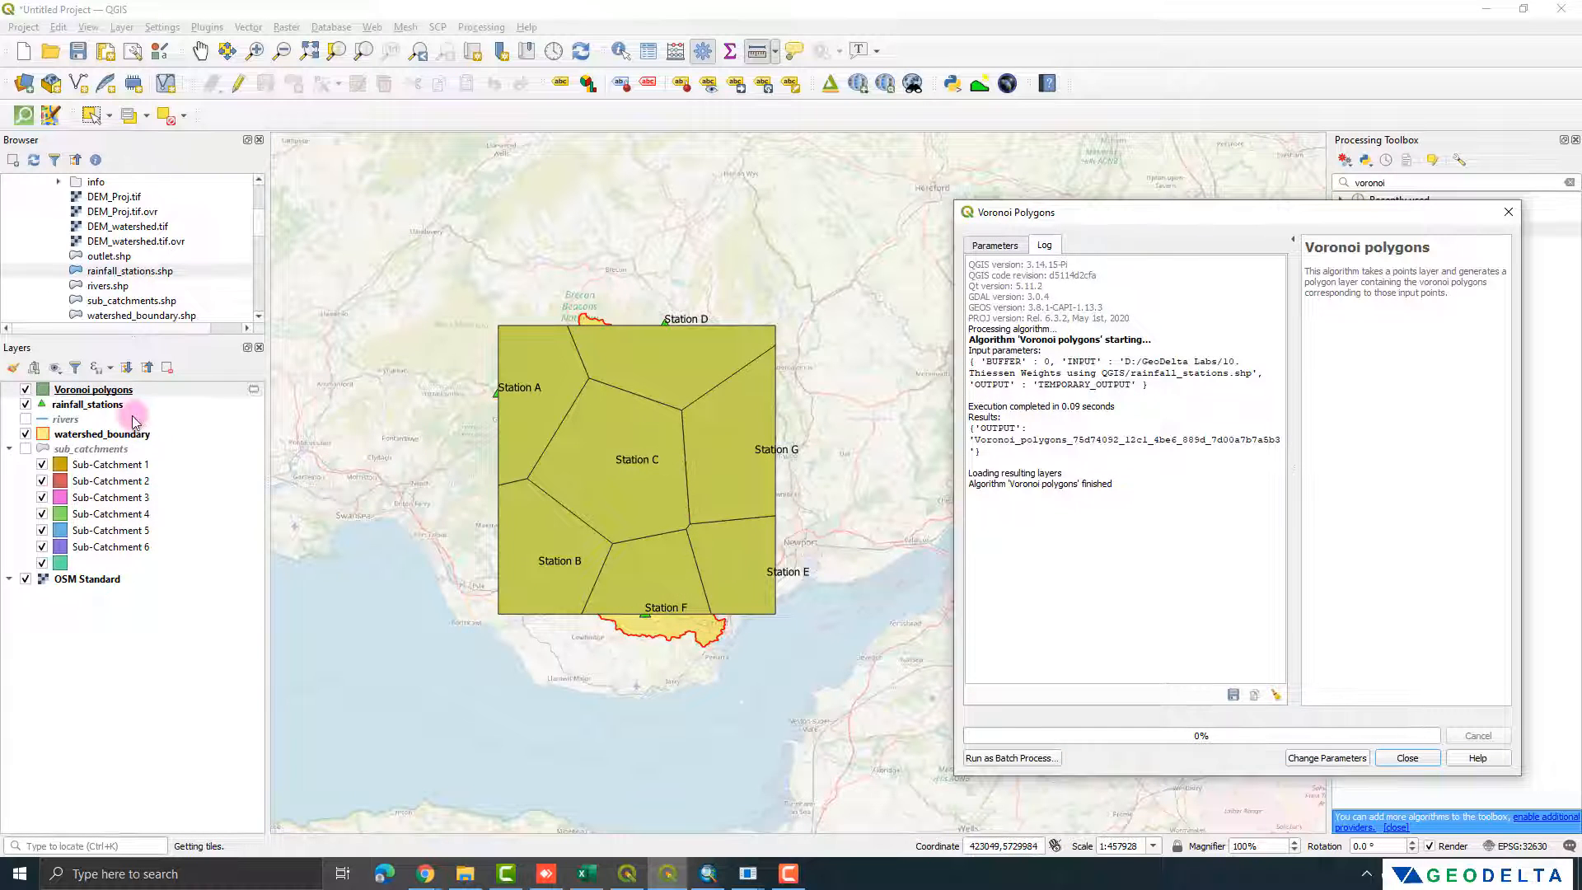
drag(127, 405, 109, 393)
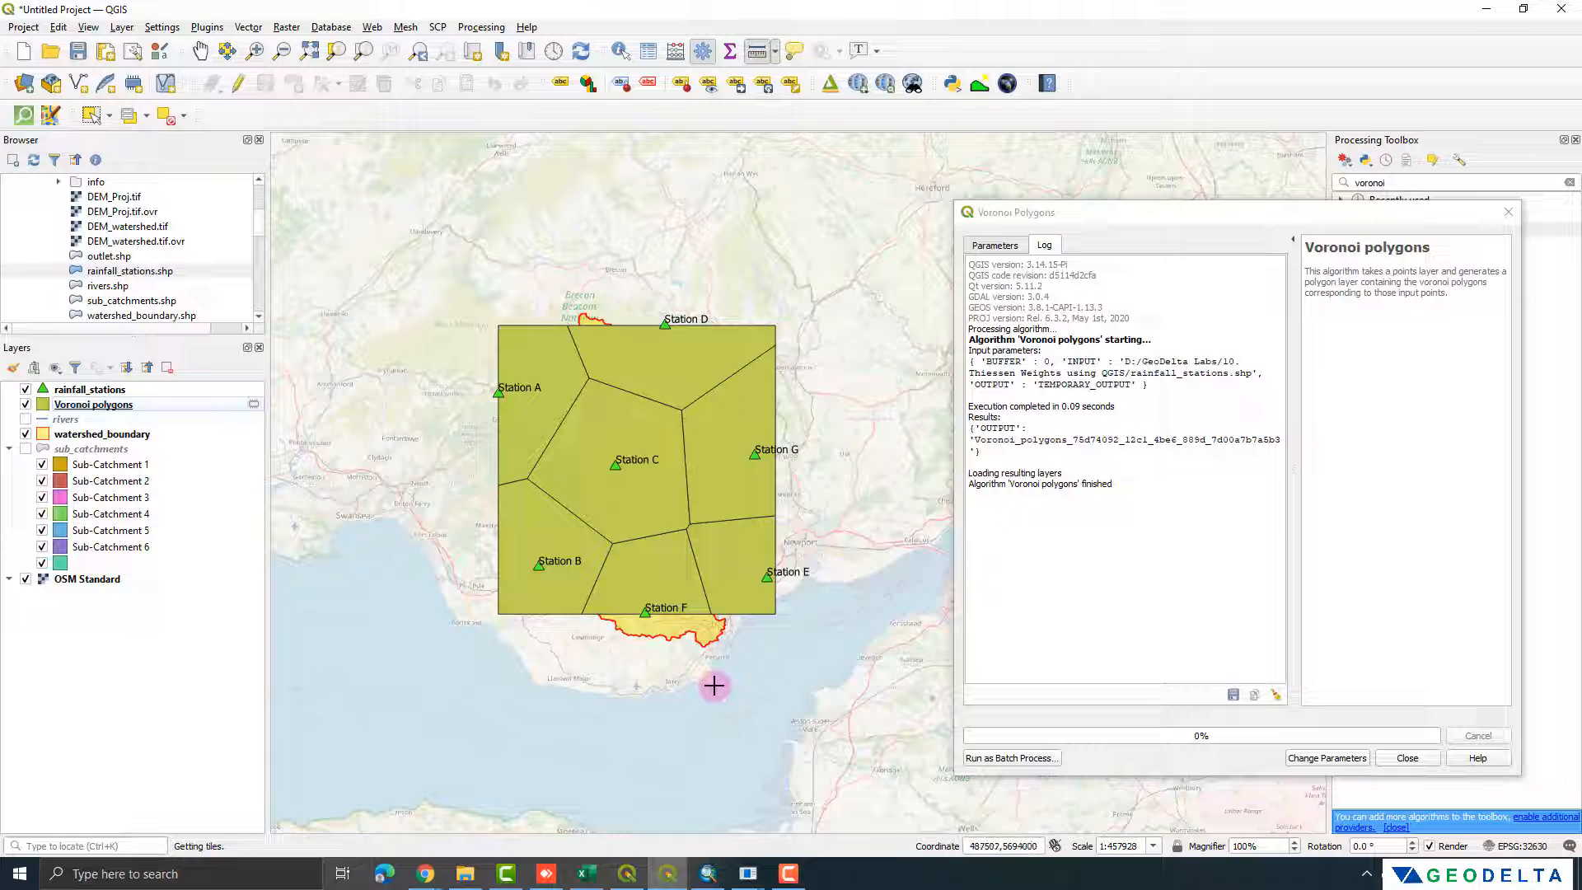
Step: Rerun Voronoi polygons with a 25% buffer region and move watershed_boundary above the Voronoi layers
click(995, 245)
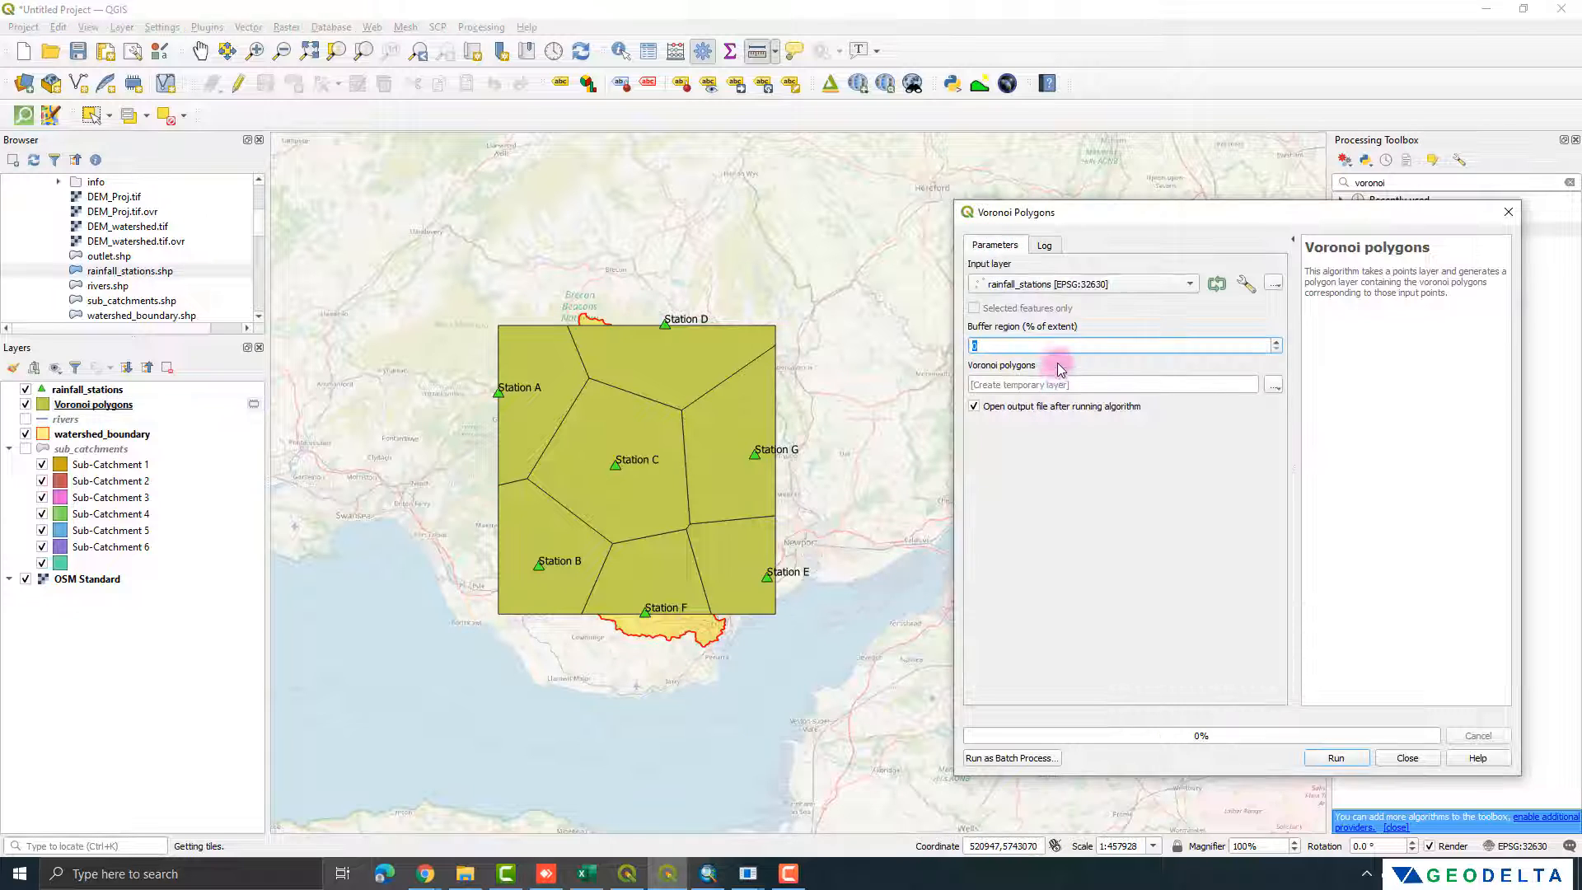
drag(1043, 345, 924, 335)
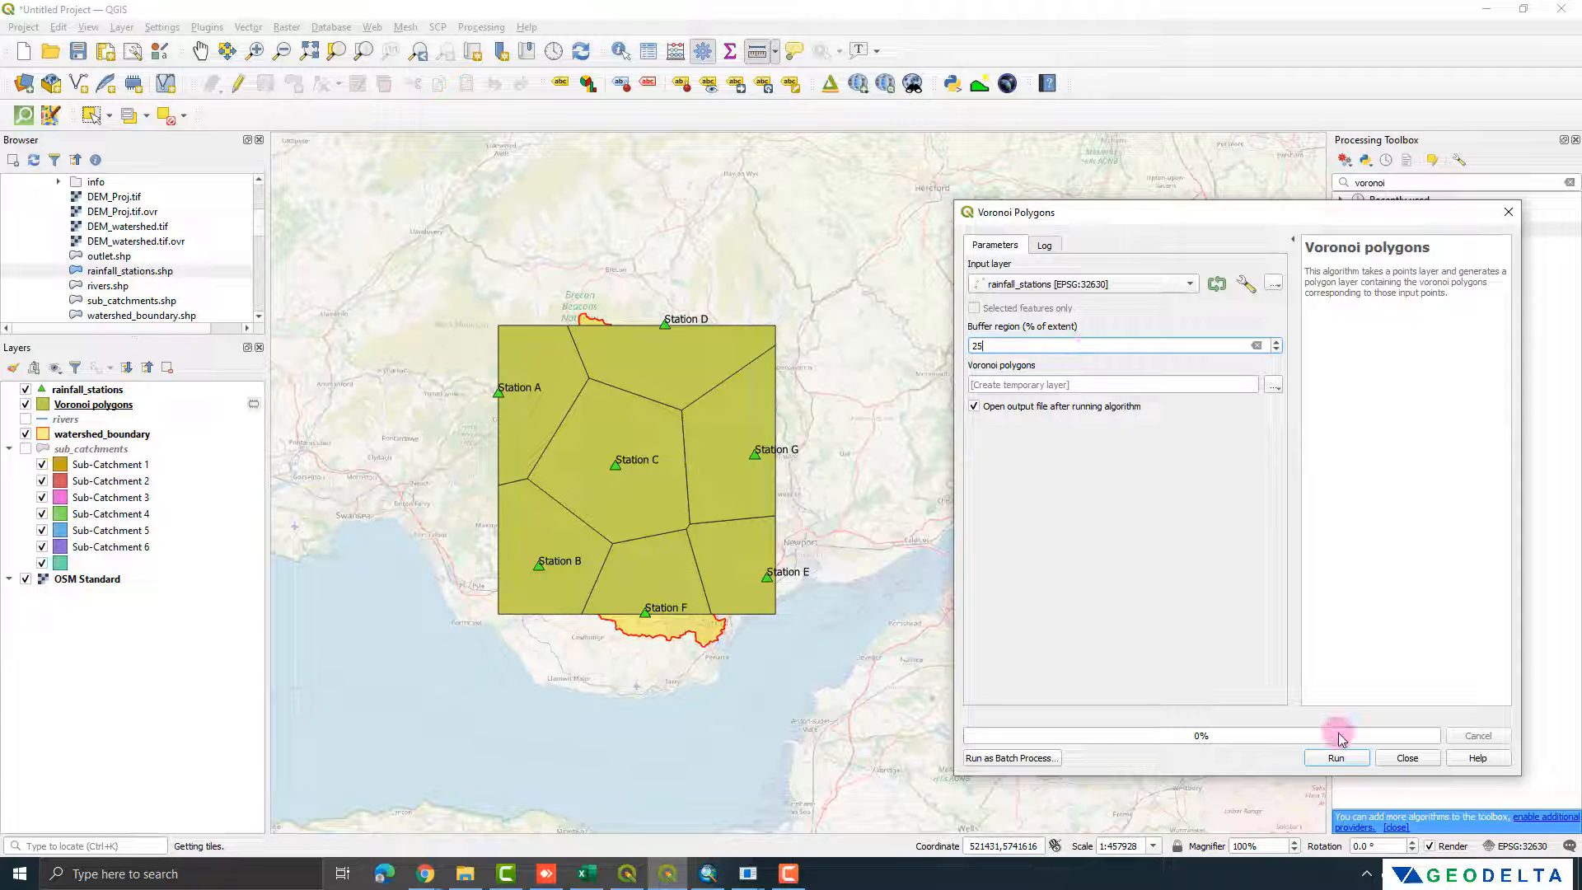
click(1331, 758)
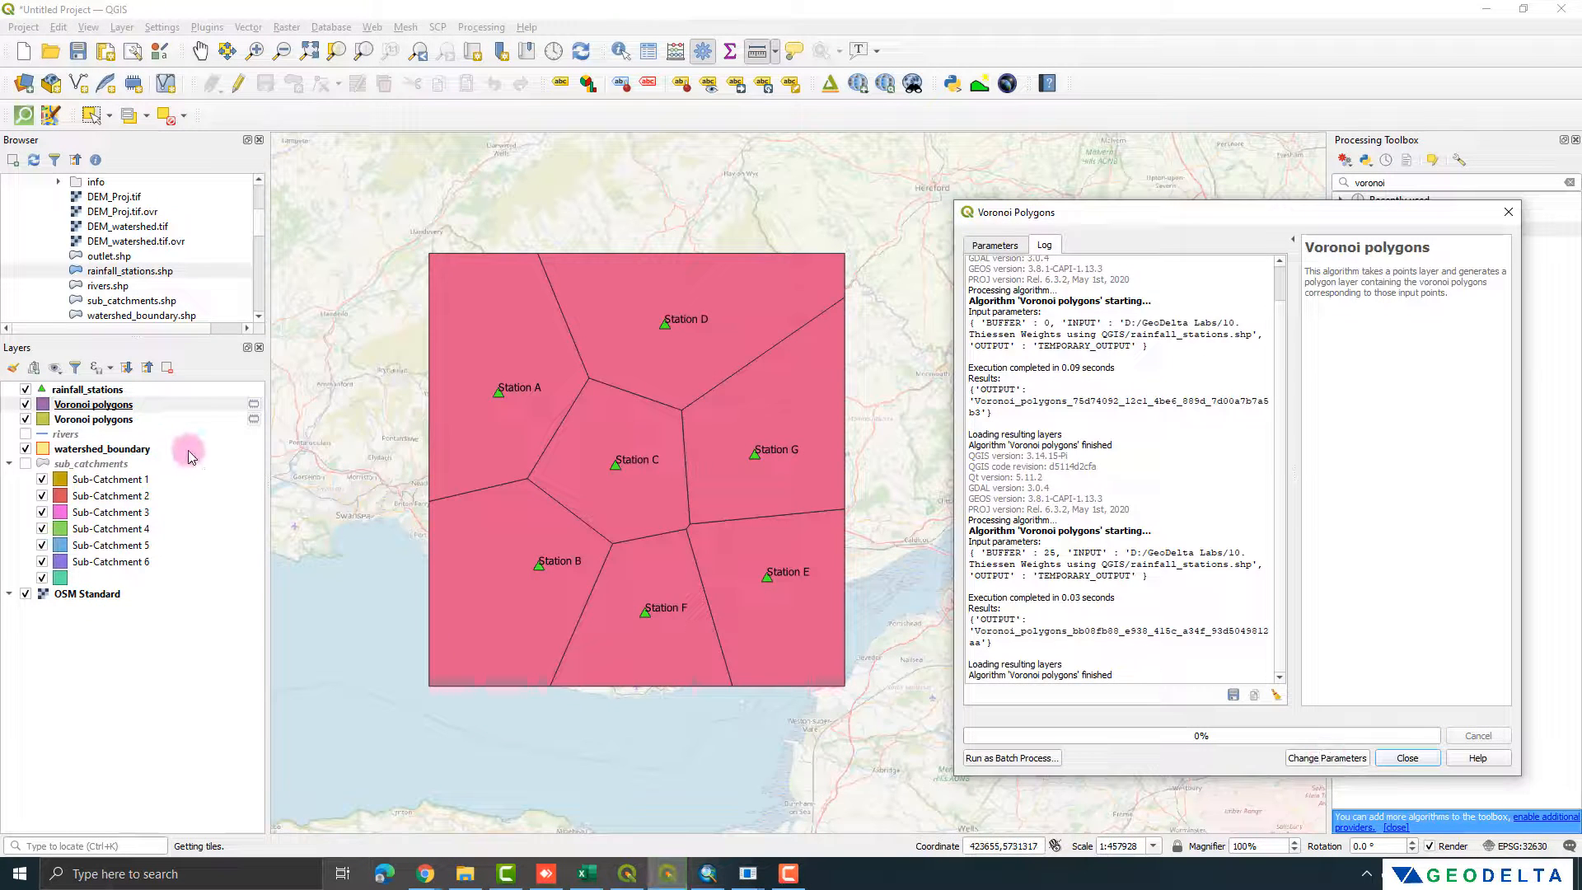
click(123, 451)
drag(124, 451, 120, 397)
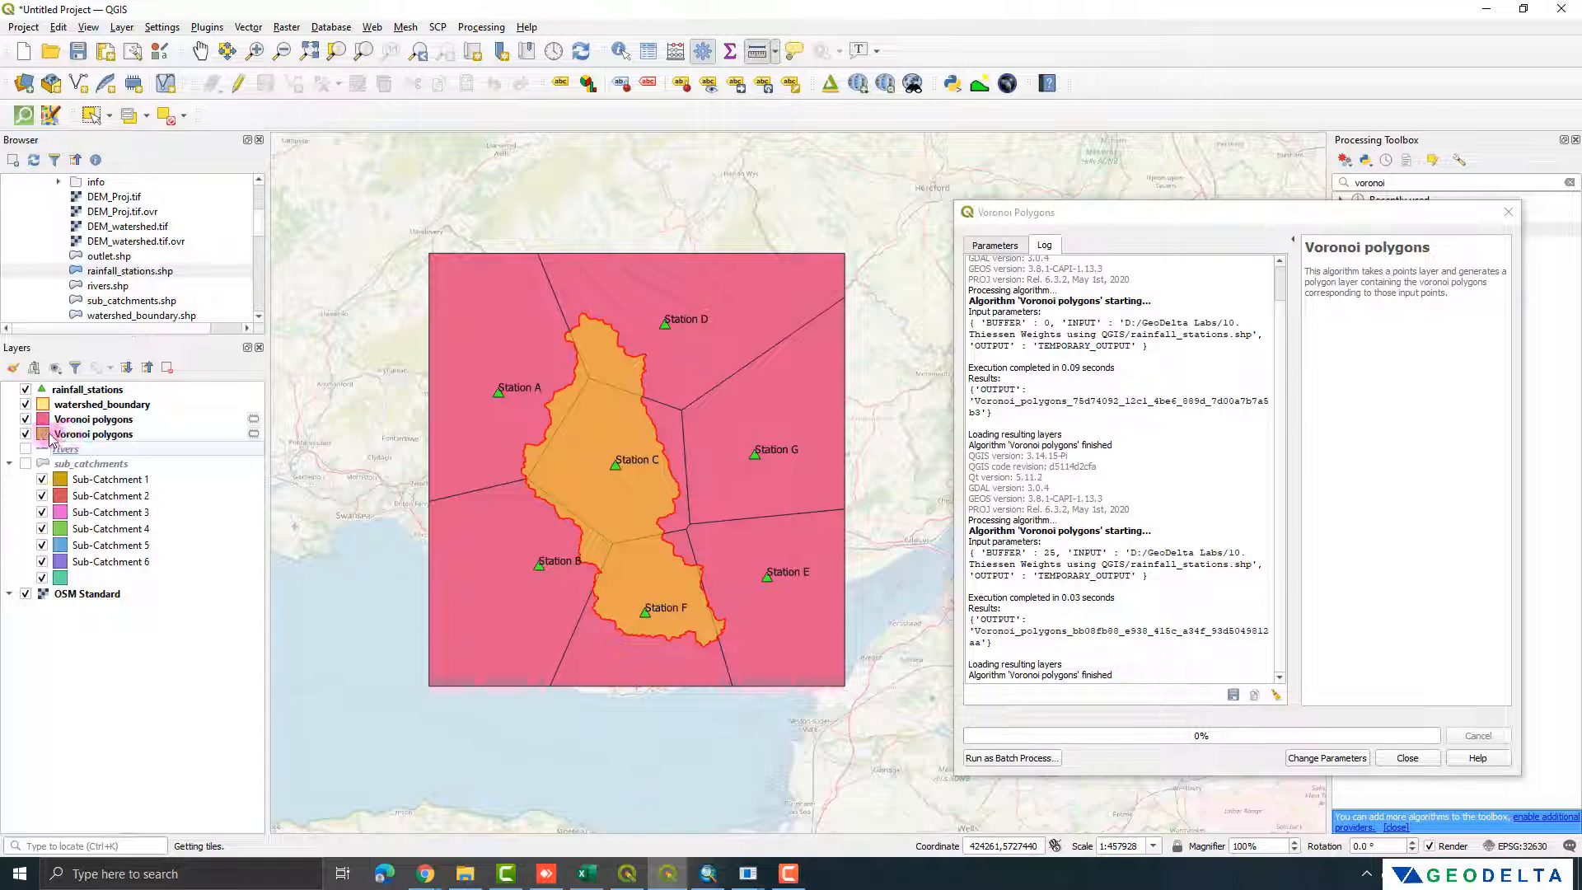
Step: Remove the older Voronoi polygons layer made without a buffer from the project
click(79, 437)
right_click(81, 443)
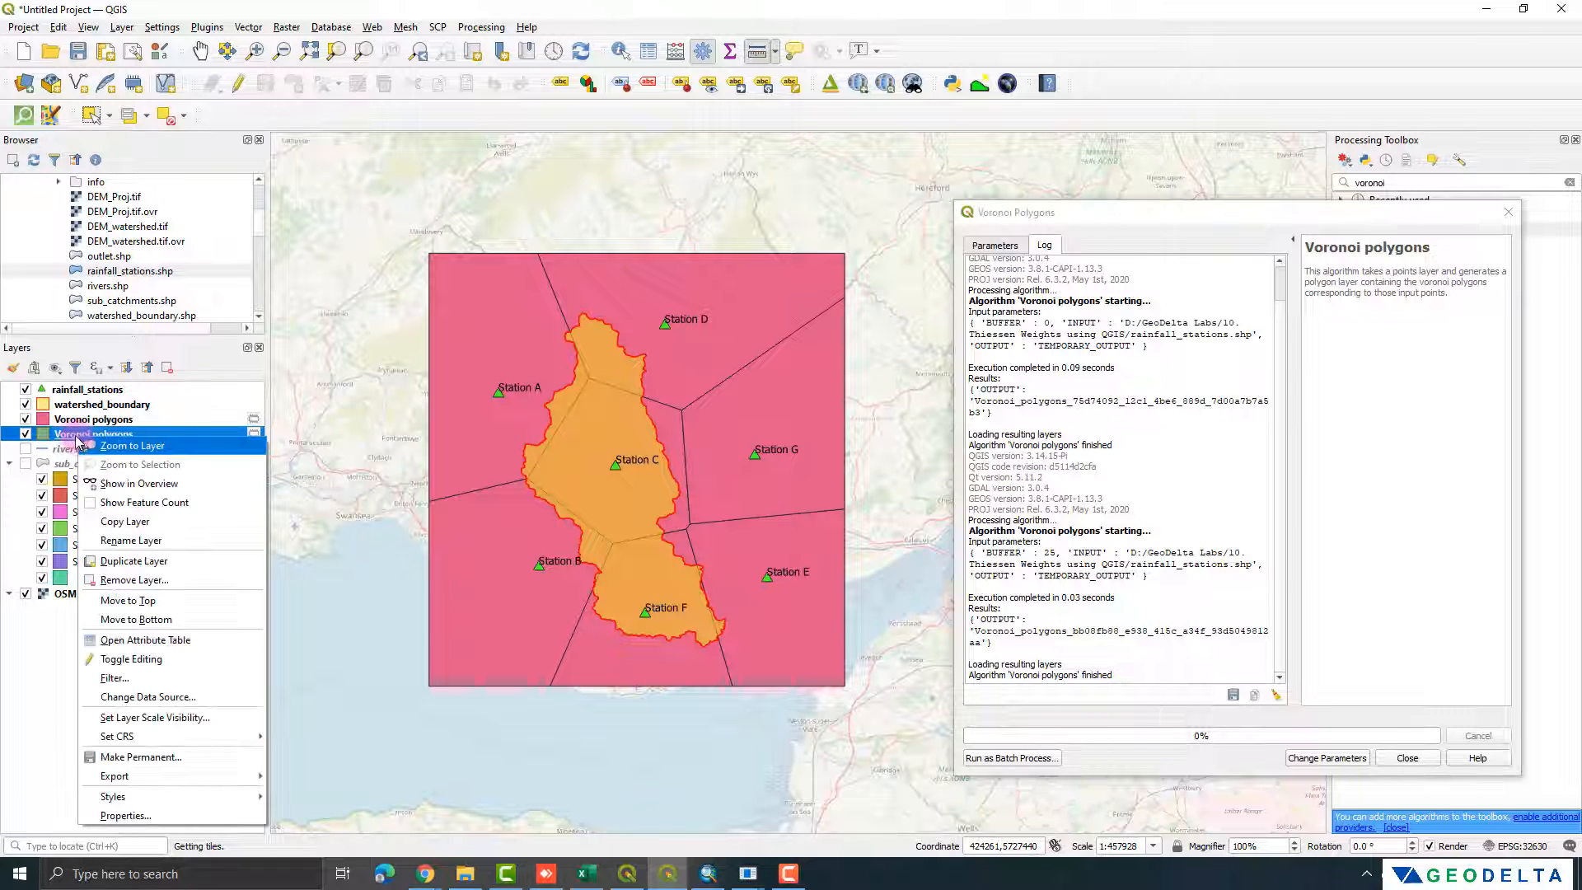
click(171, 588)
click(766, 458)
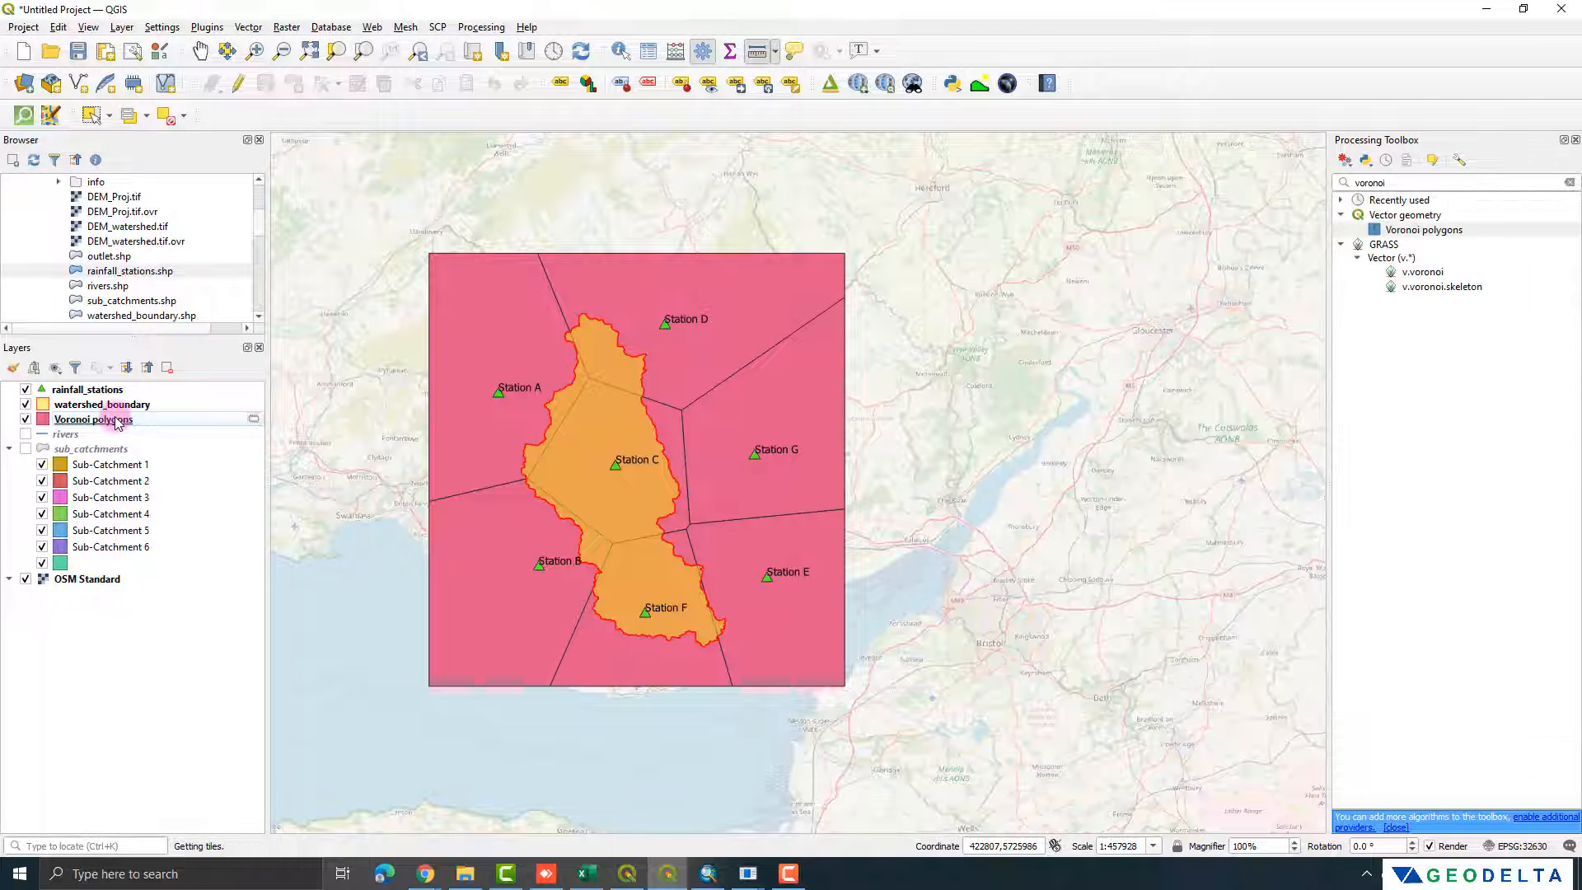
Step: Change the Voronoi polygons layer's symbol from a simple fill to Outline: Simple line
right_click(115, 420)
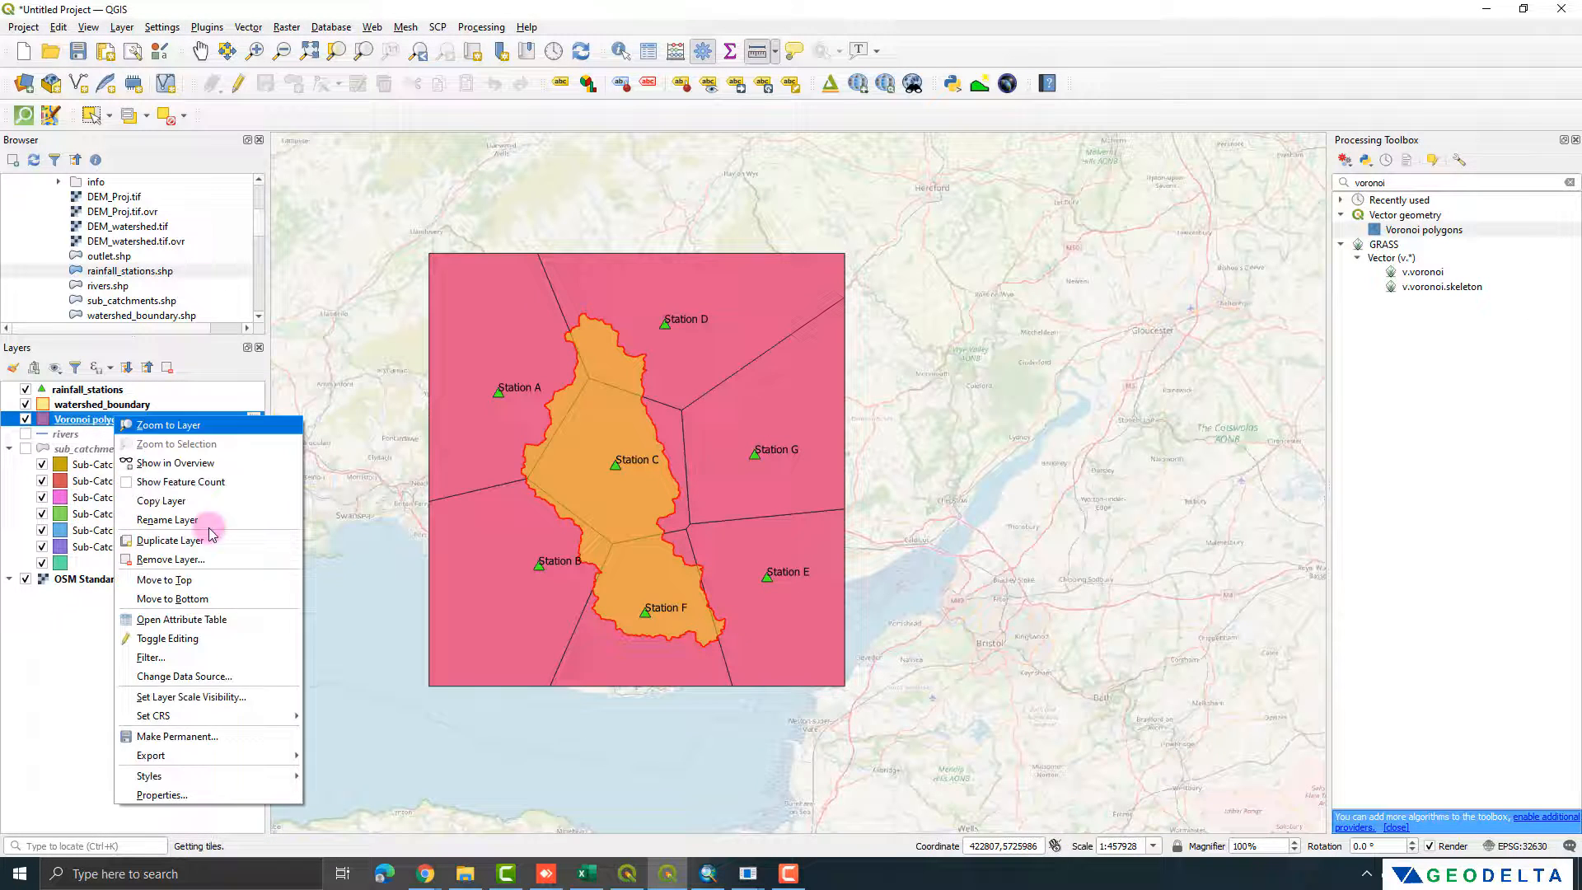
click(217, 795)
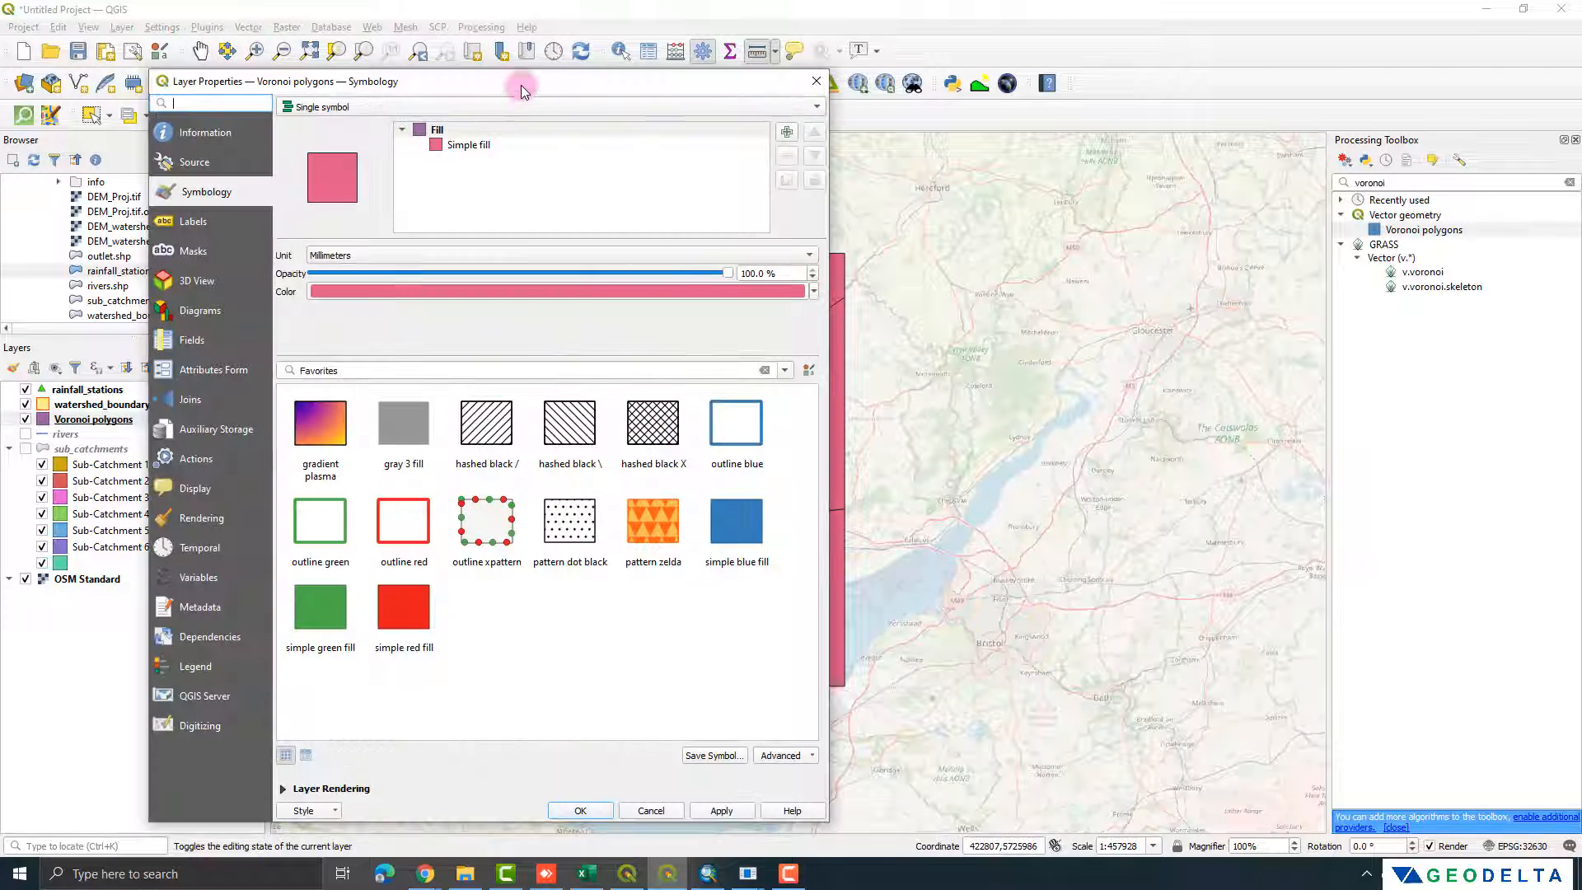
drag(521, 89, 1226, 100)
click(1170, 156)
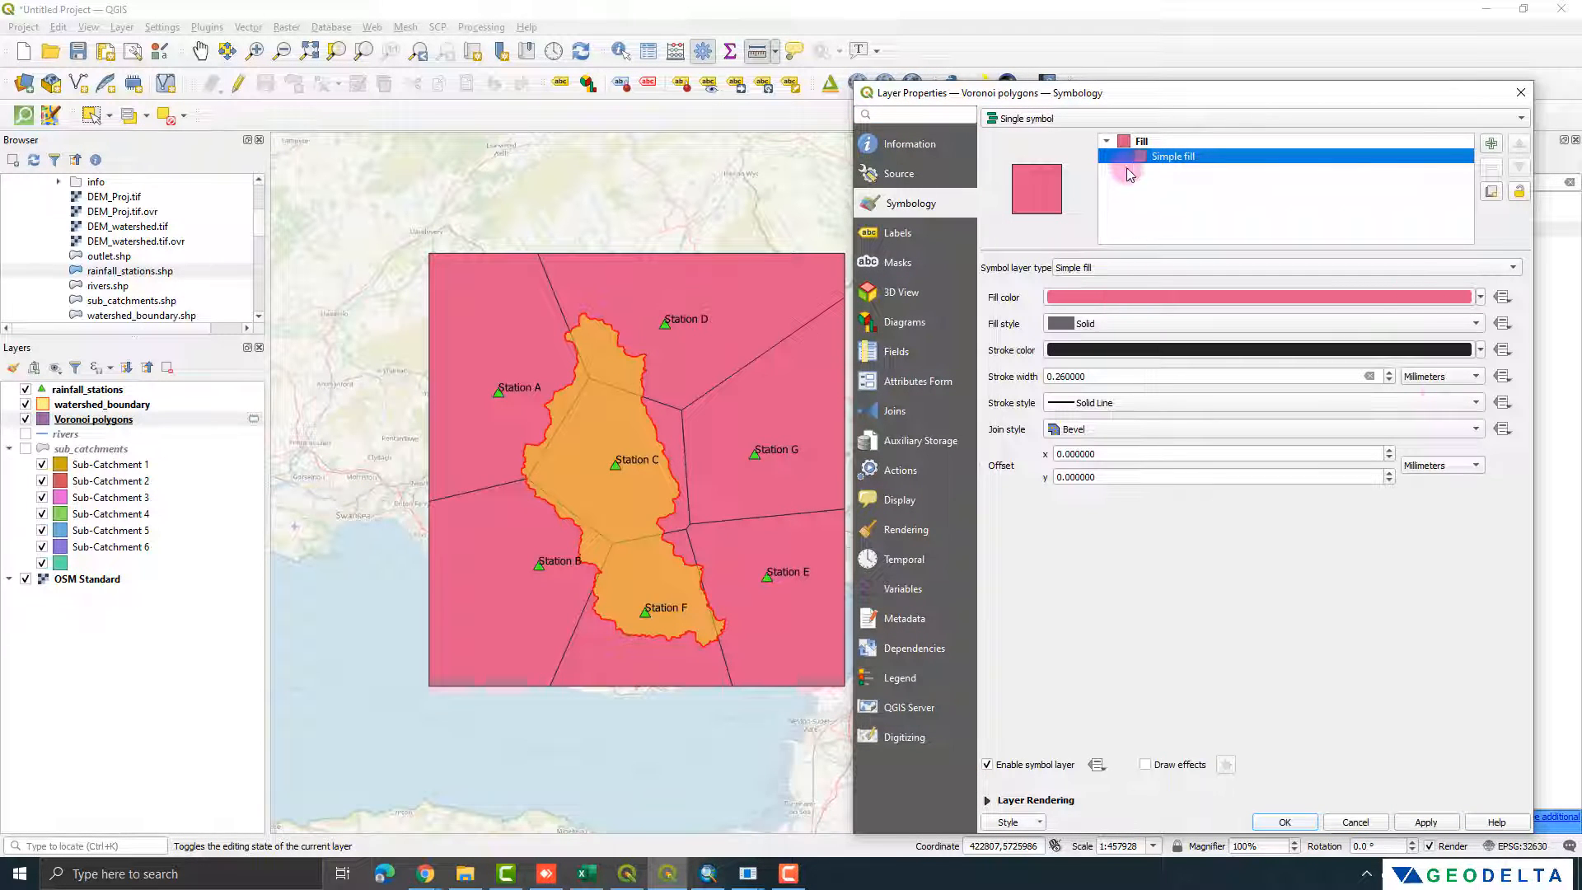
click(1121, 268)
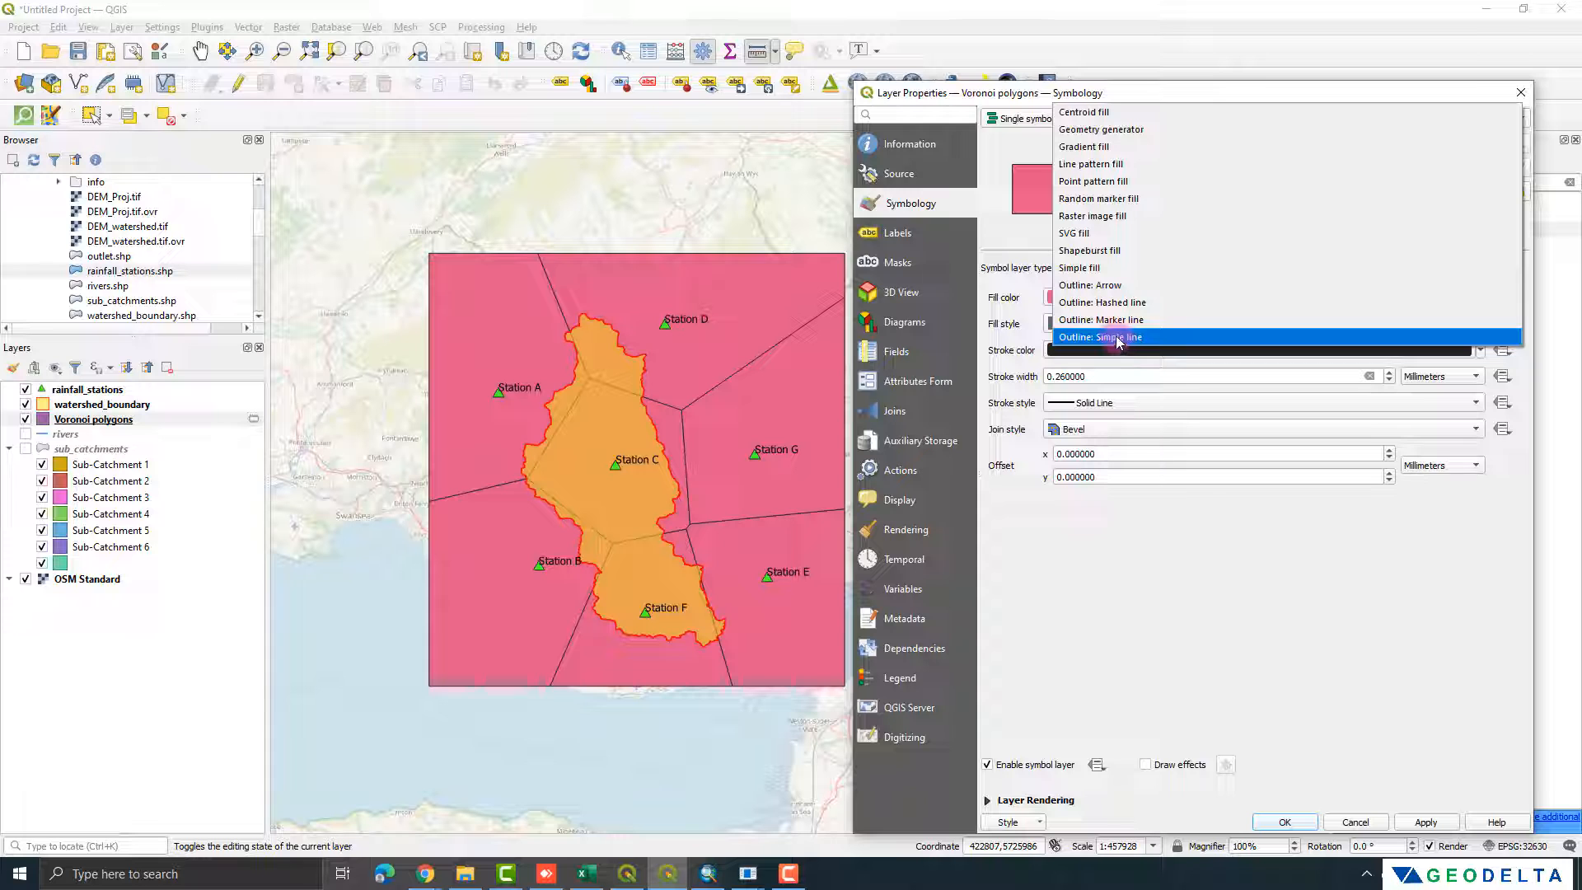
click(1119, 338)
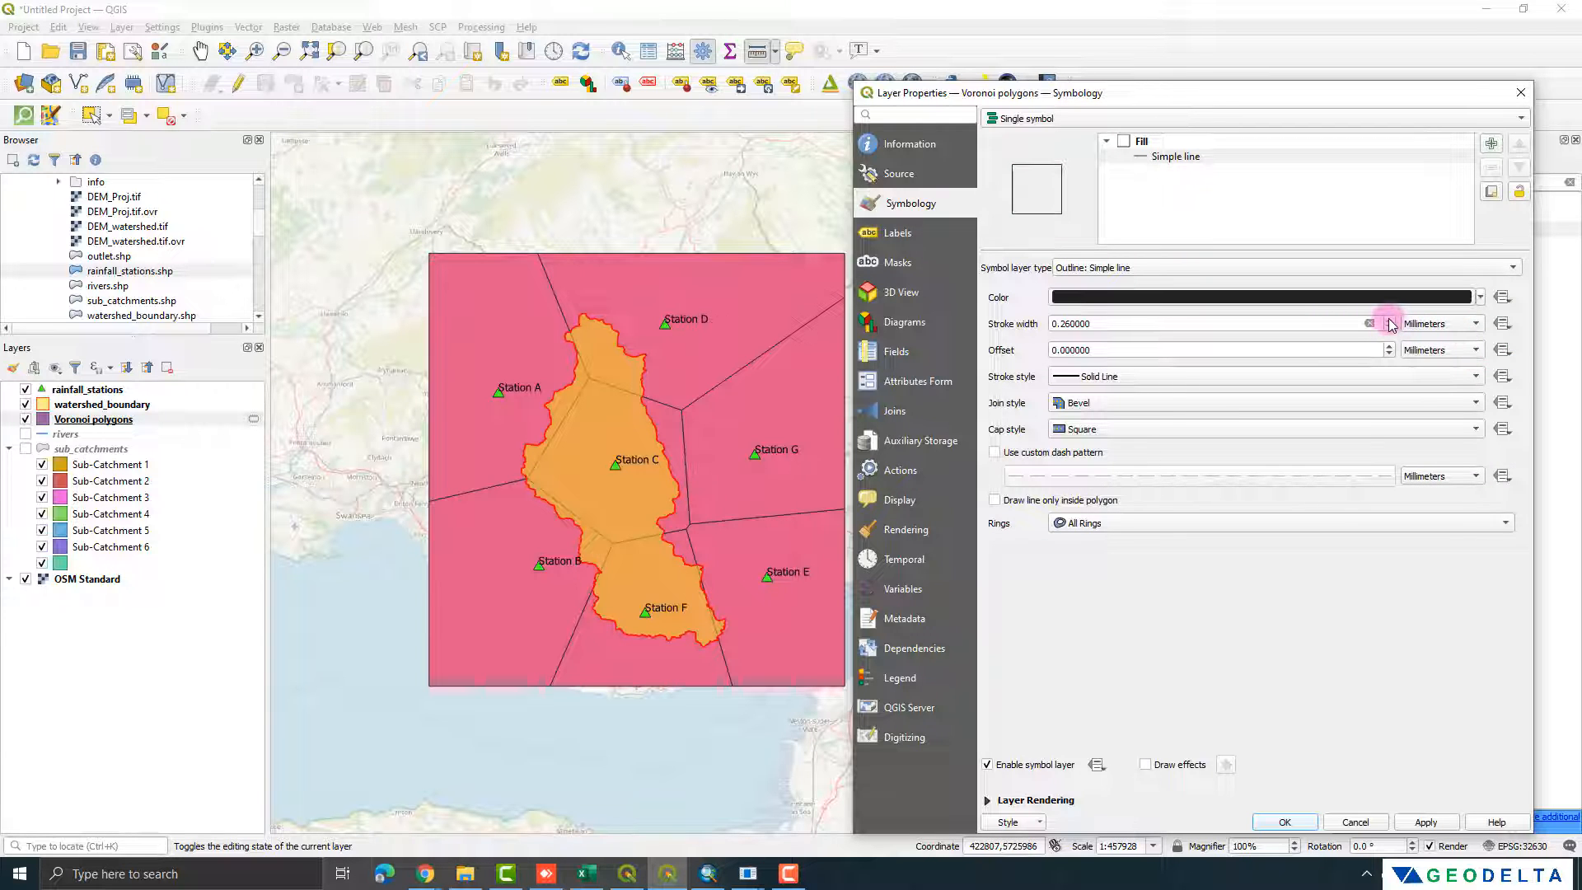
Step: Set the Voronoi outline's stroke width to 1.06 millimeters and apply the style
click(1391, 320)
click(1391, 320)
click(1391, 320)
click(1391, 320)
click(1426, 822)
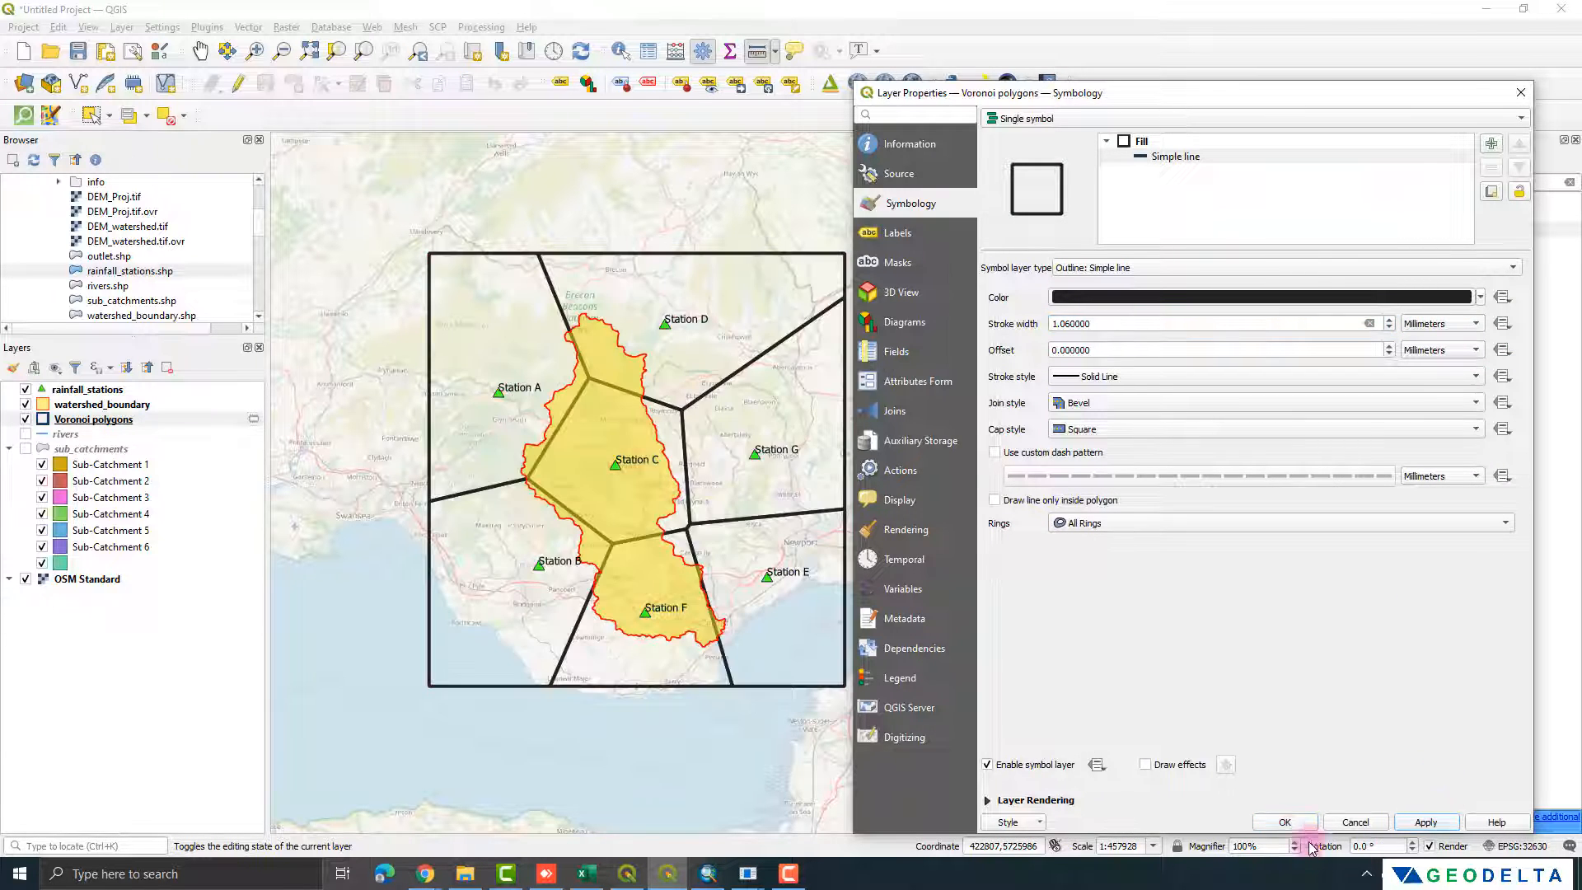
Step: Confirm the outline style and move the Voronoi polygons layer above watershed_boundary to check the polygon lines over the watershed
click(1285, 821)
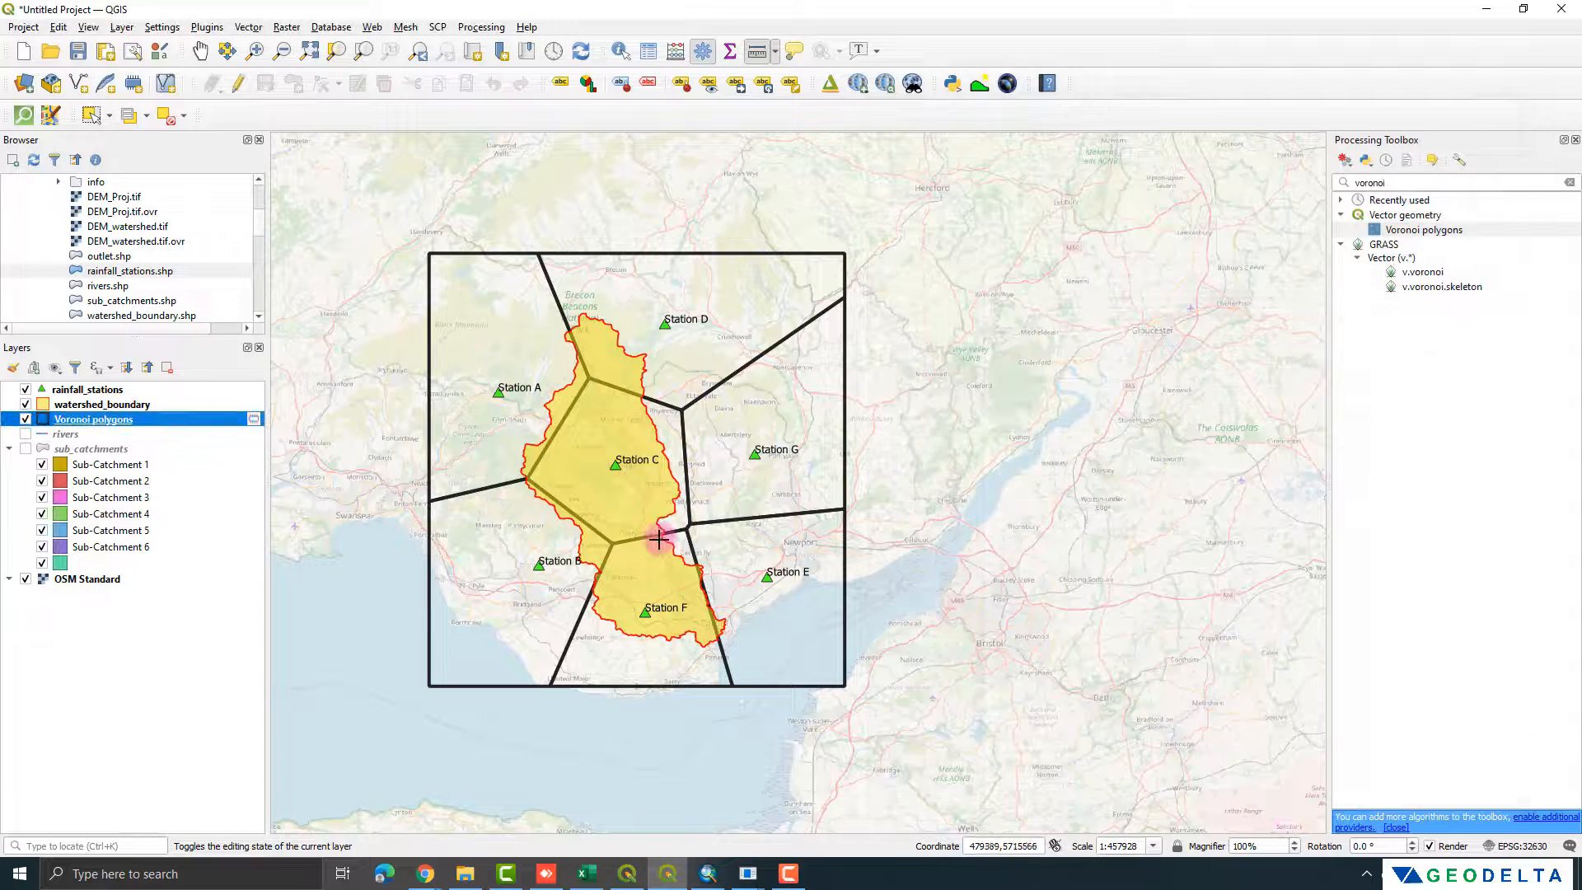
drag(119, 425, 116, 401)
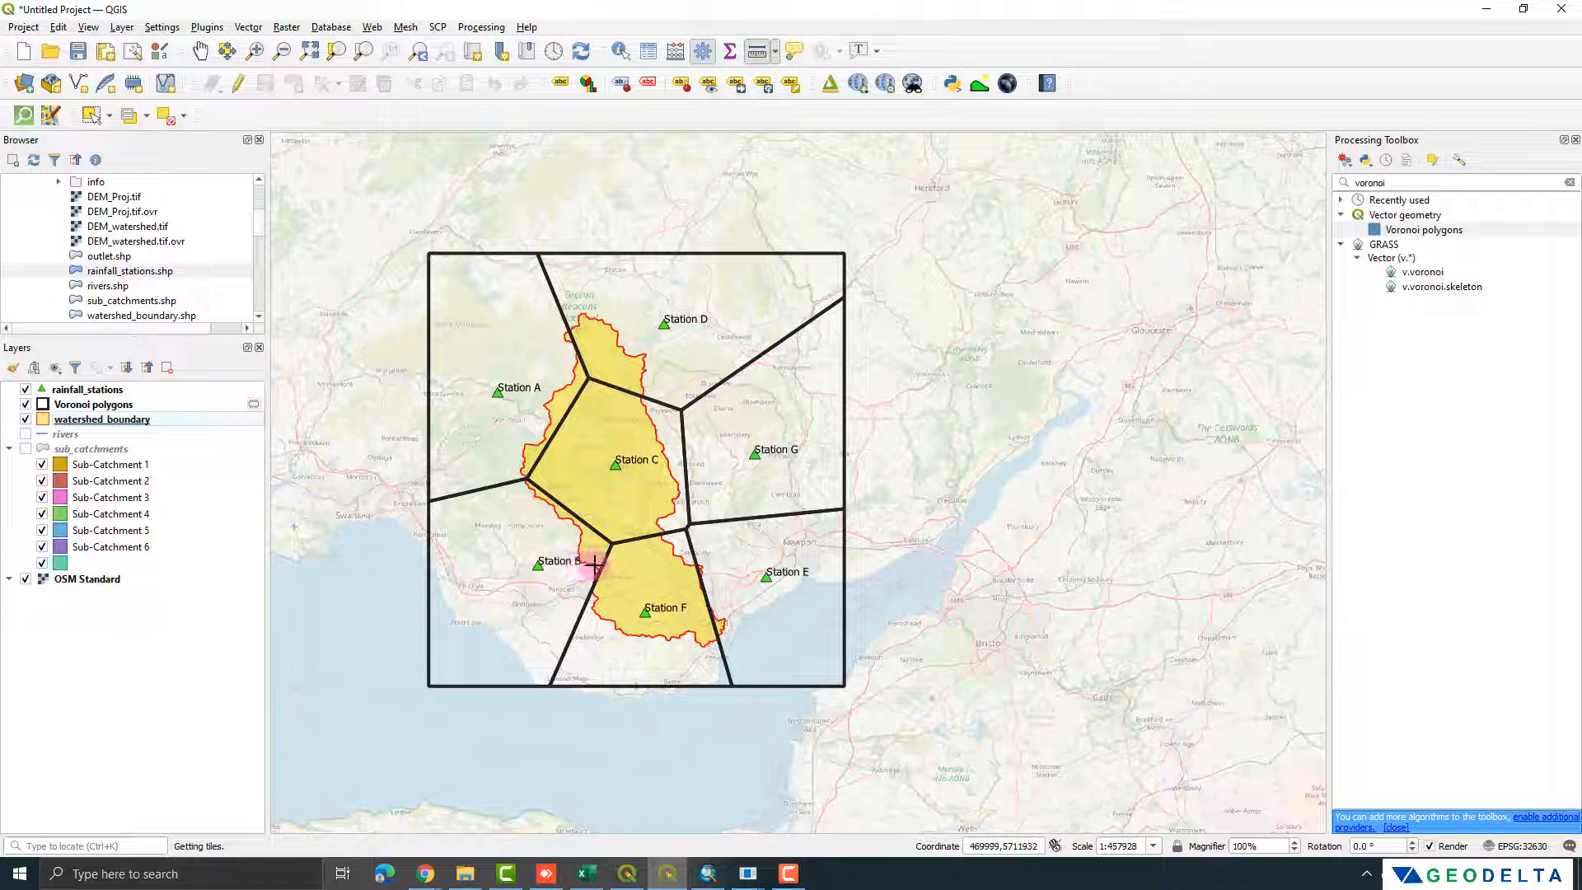
scroll(575, 522, up, 2)
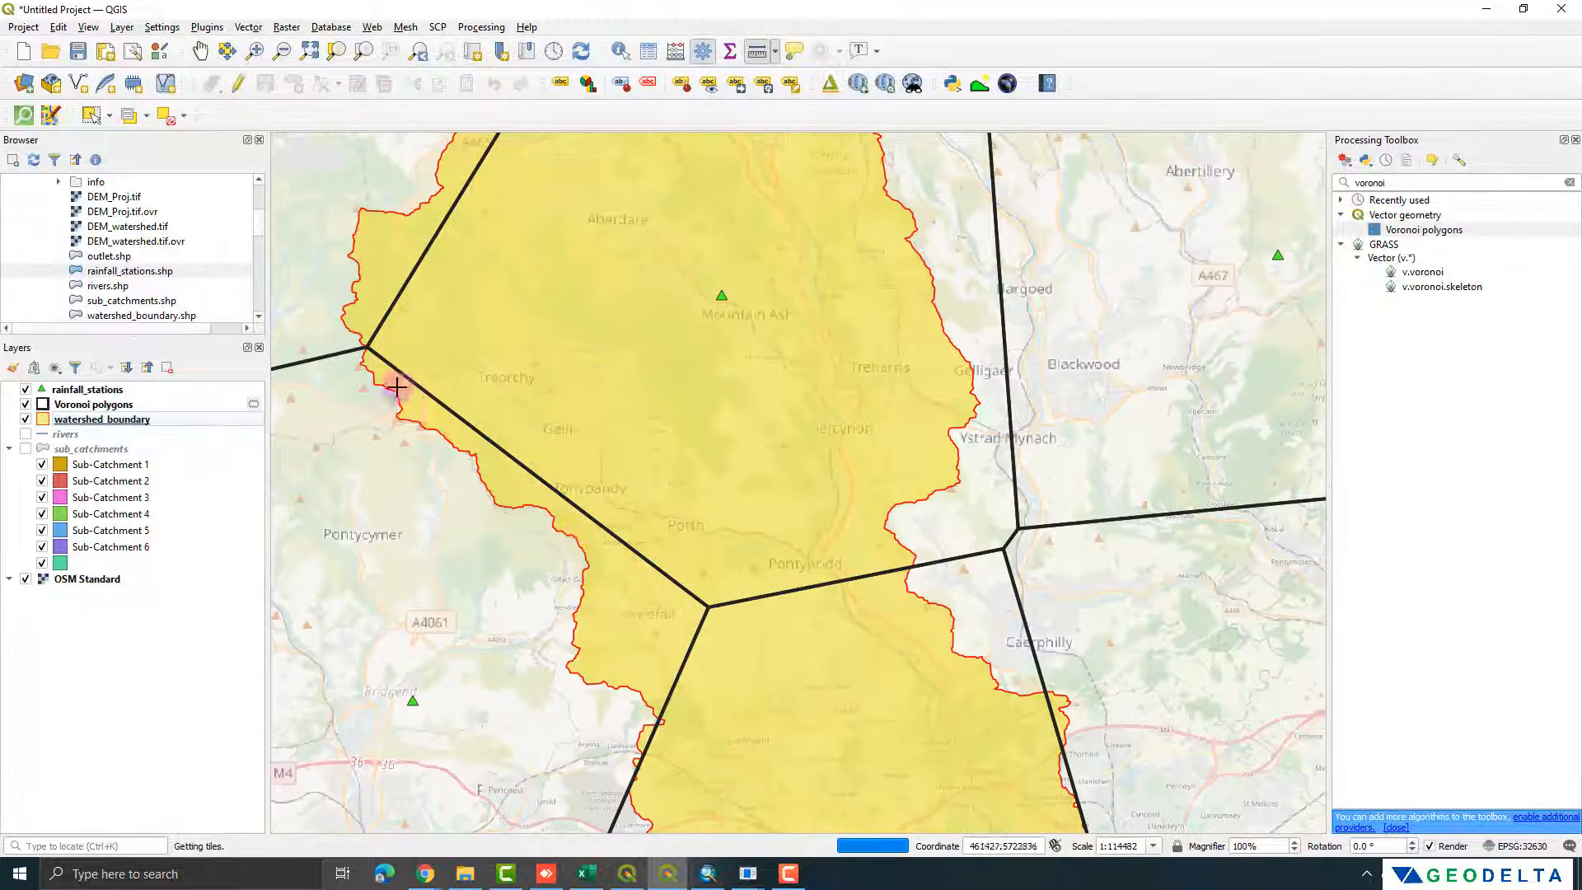
scroll(641, 656, down, 2)
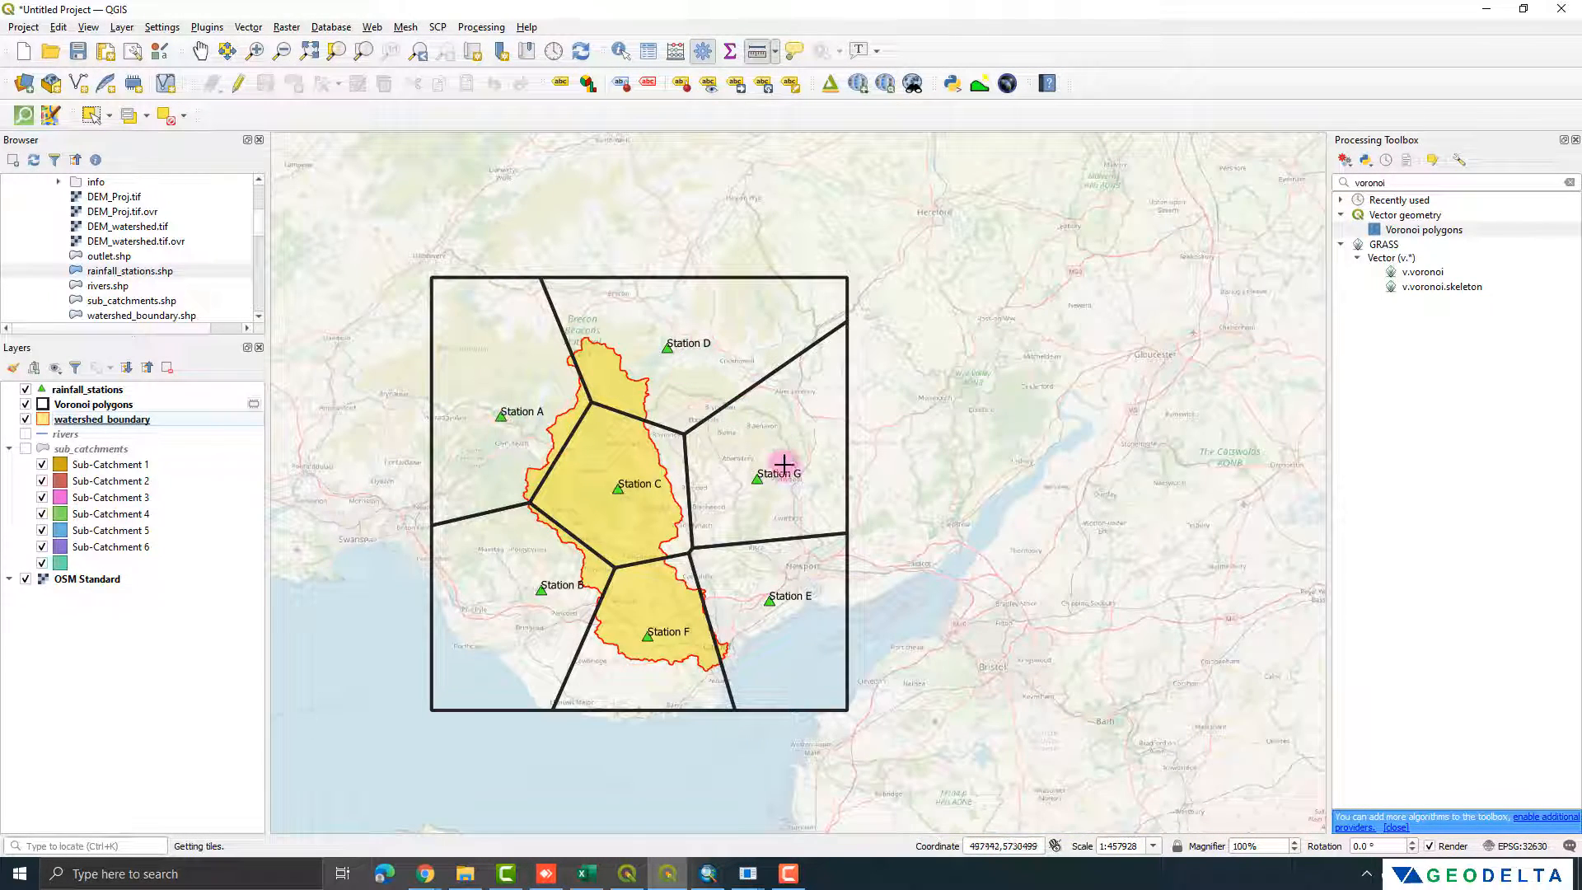
scroll(789, 620, up, 1)
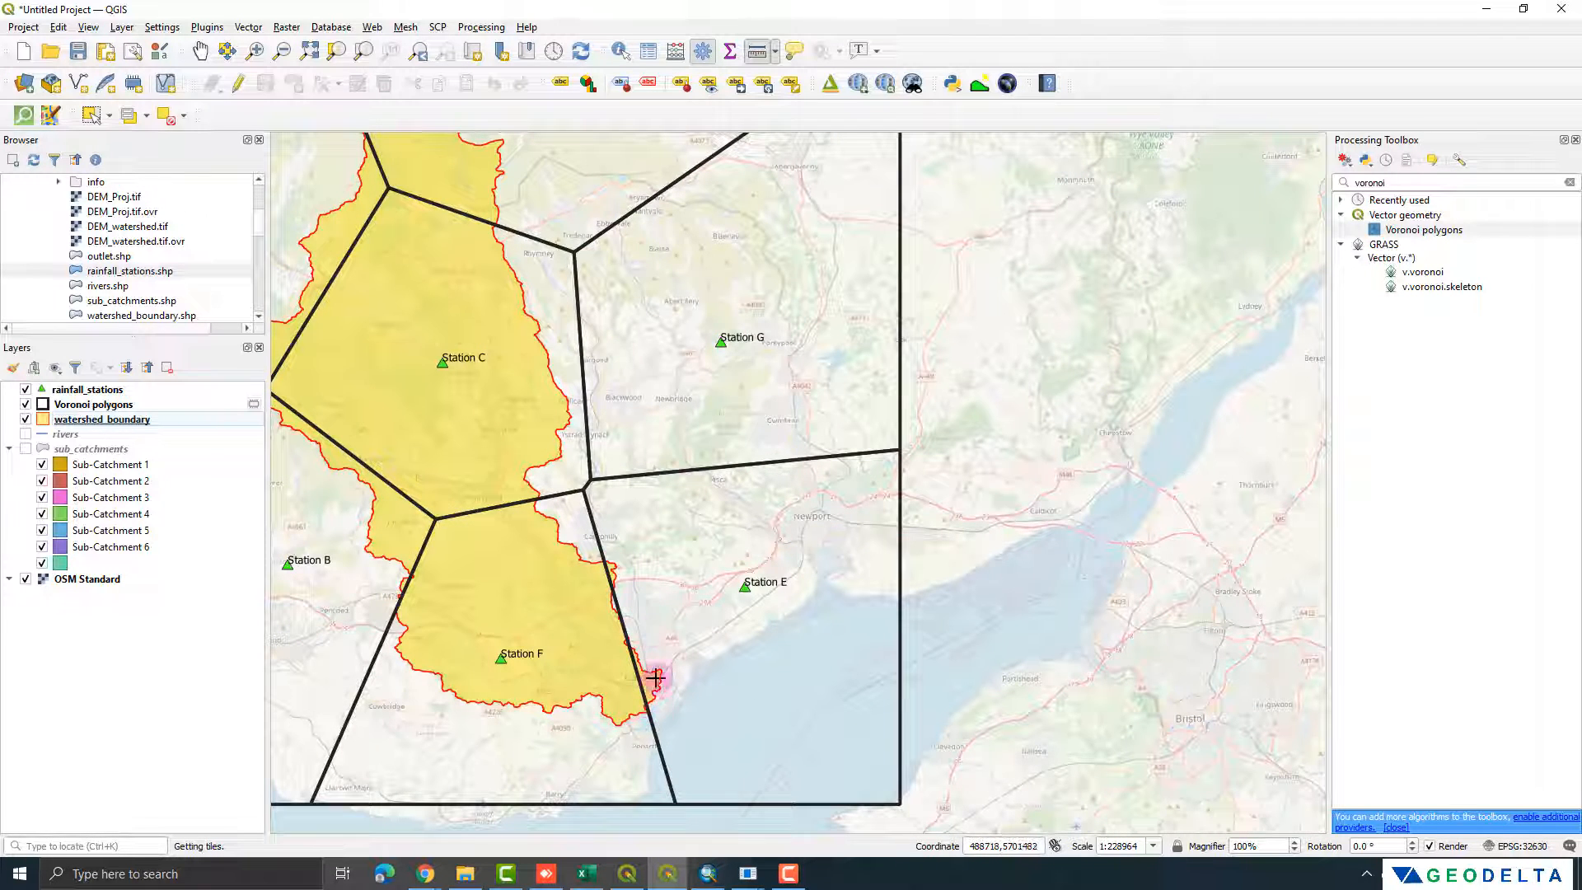
scroll(624, 555, down, 1)
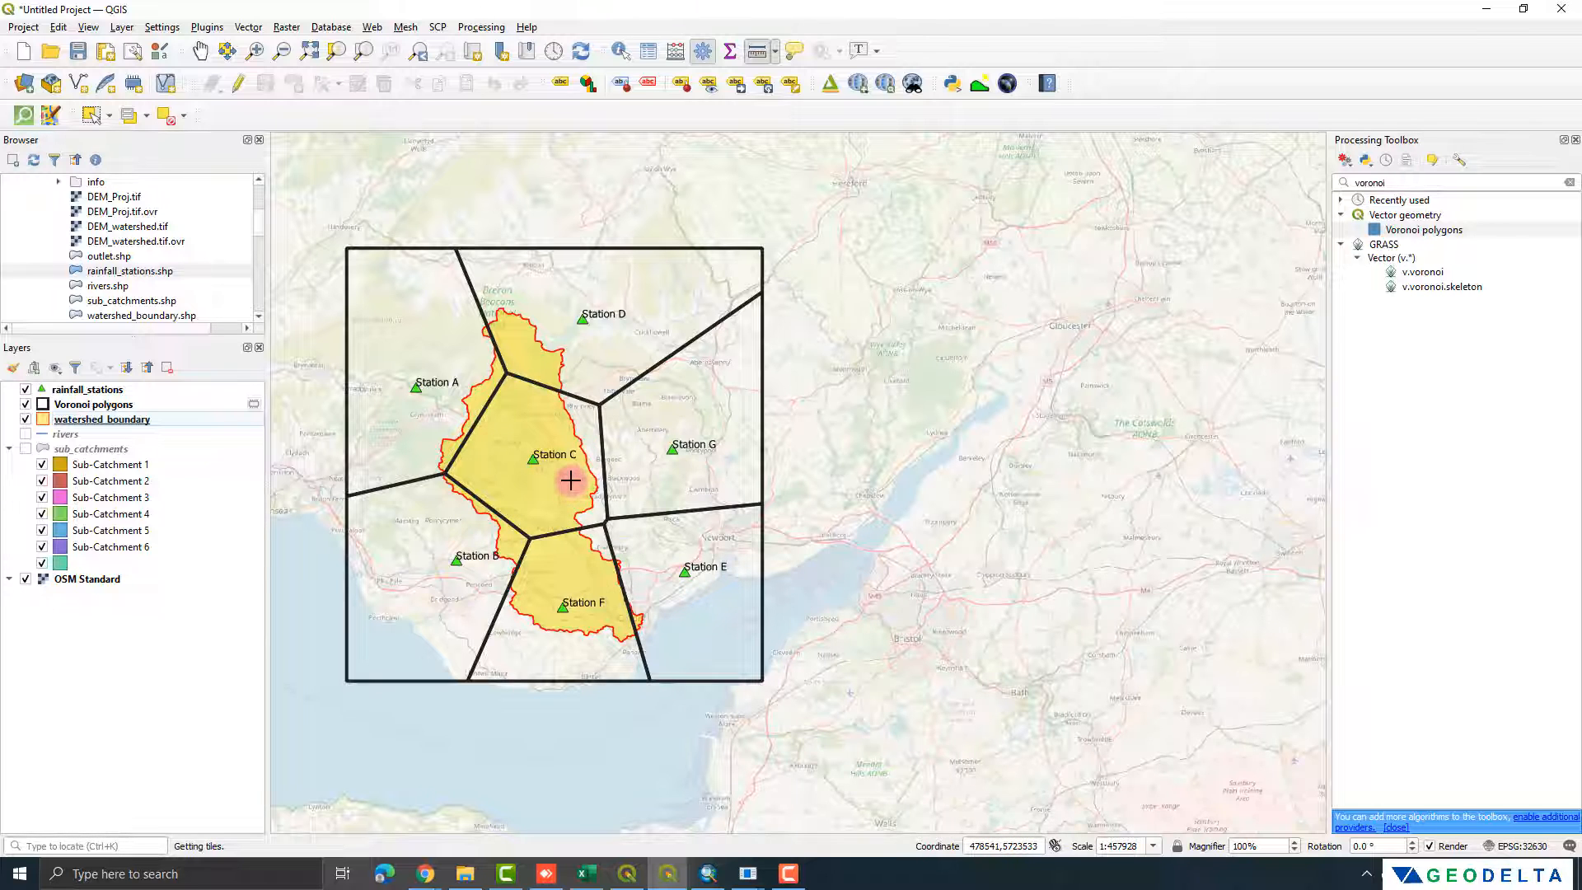
Step: Examine the Voronoi polygons attribute table, highlighting the Station E, Station C and Station B polygons on the map
click(124, 404)
right_click(126, 404)
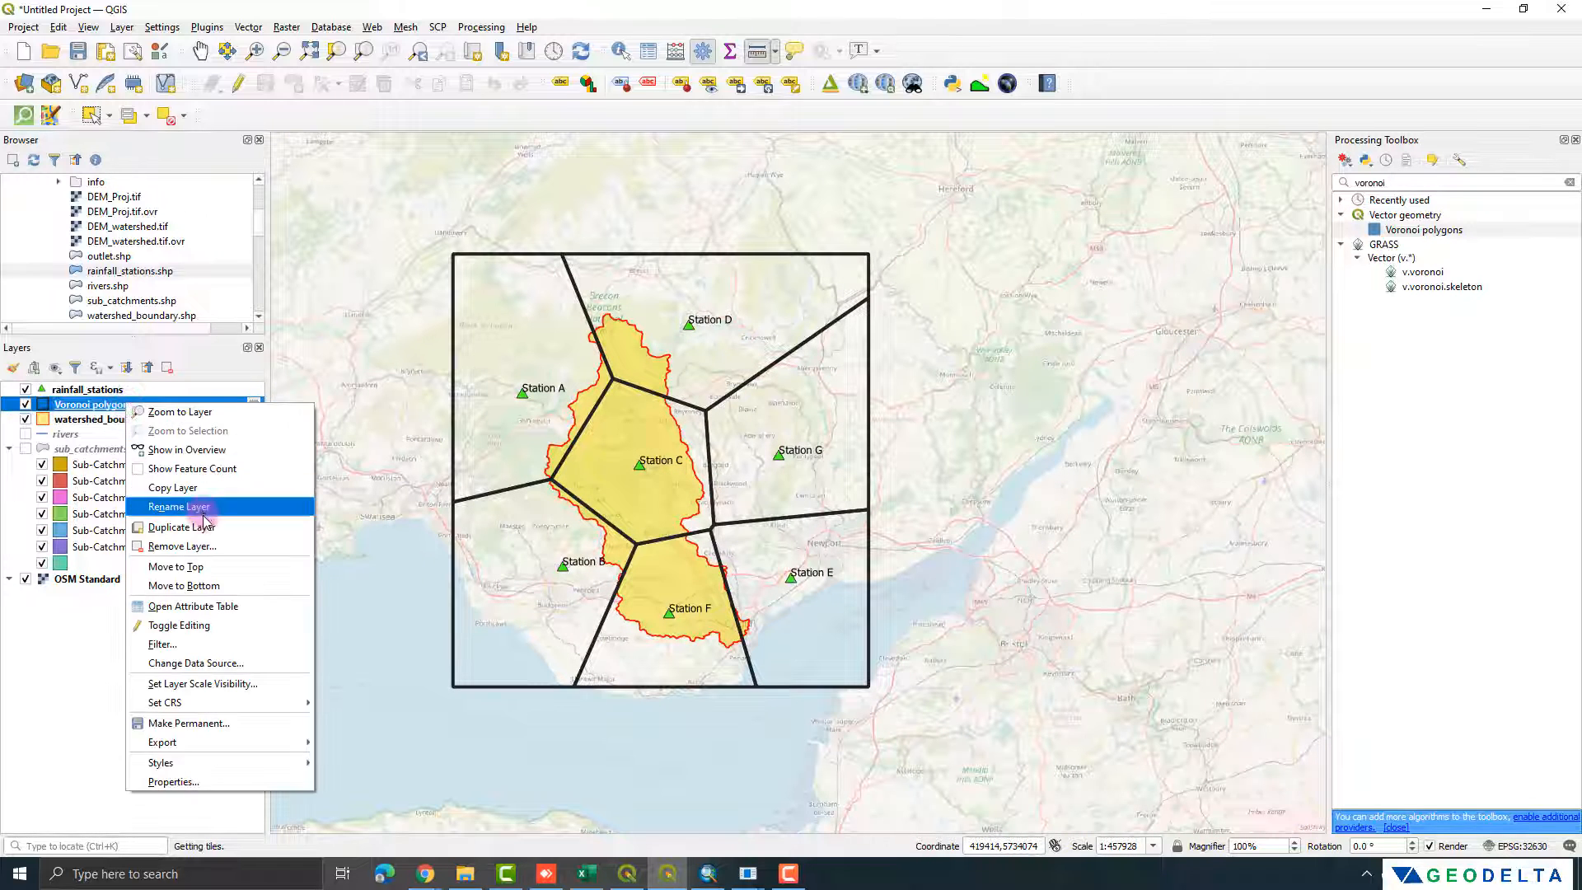
click(206, 606)
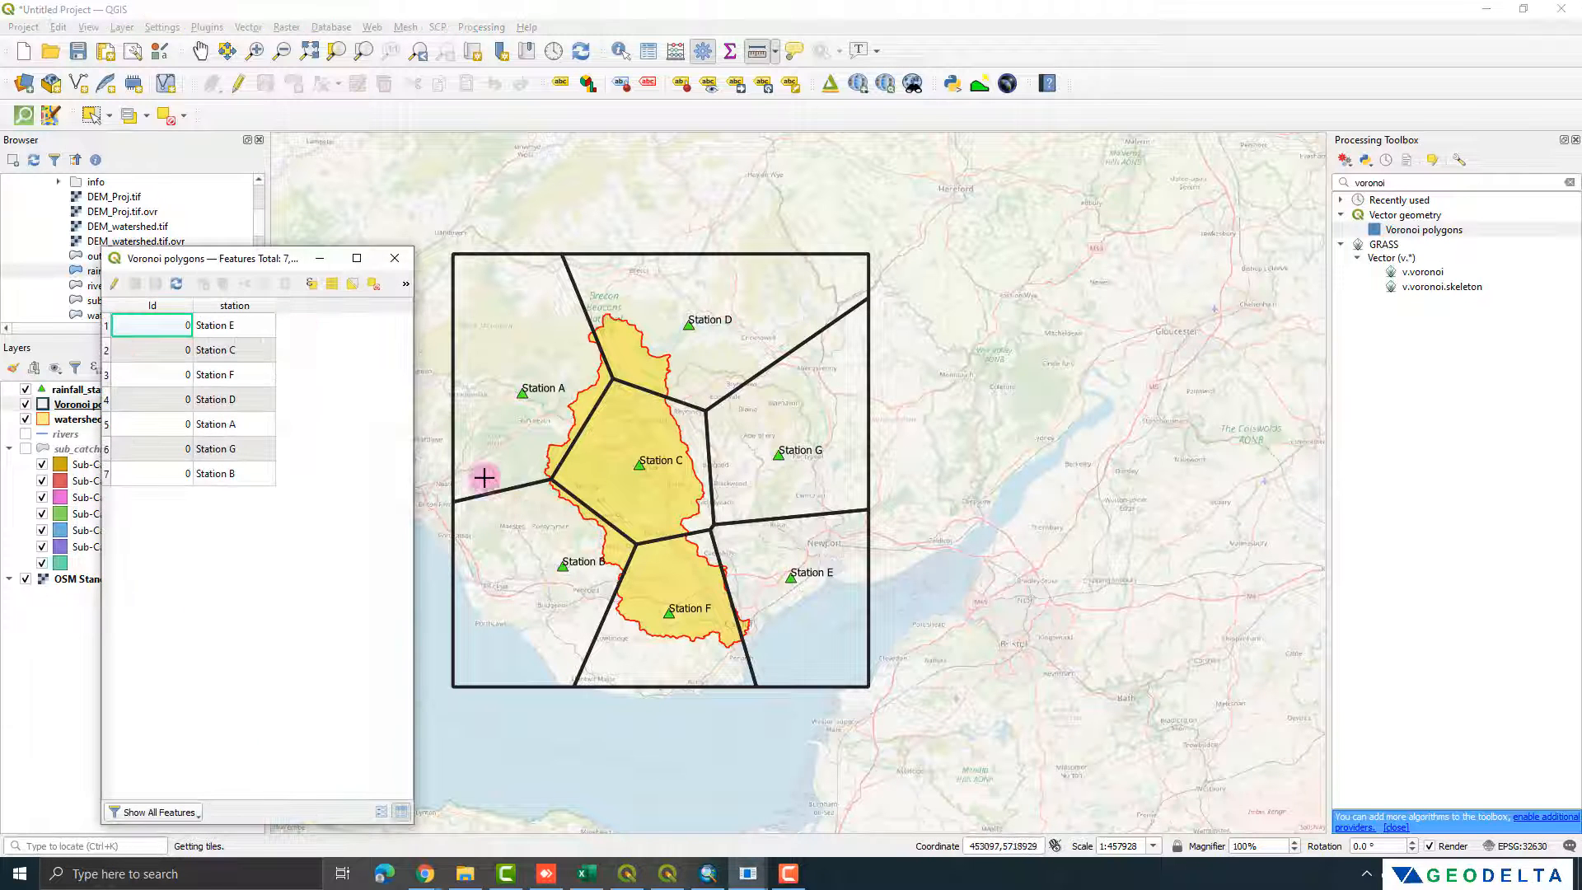
drag(259, 257, 321, 273)
drag(476, 448, 407, 448)
click(169, 342)
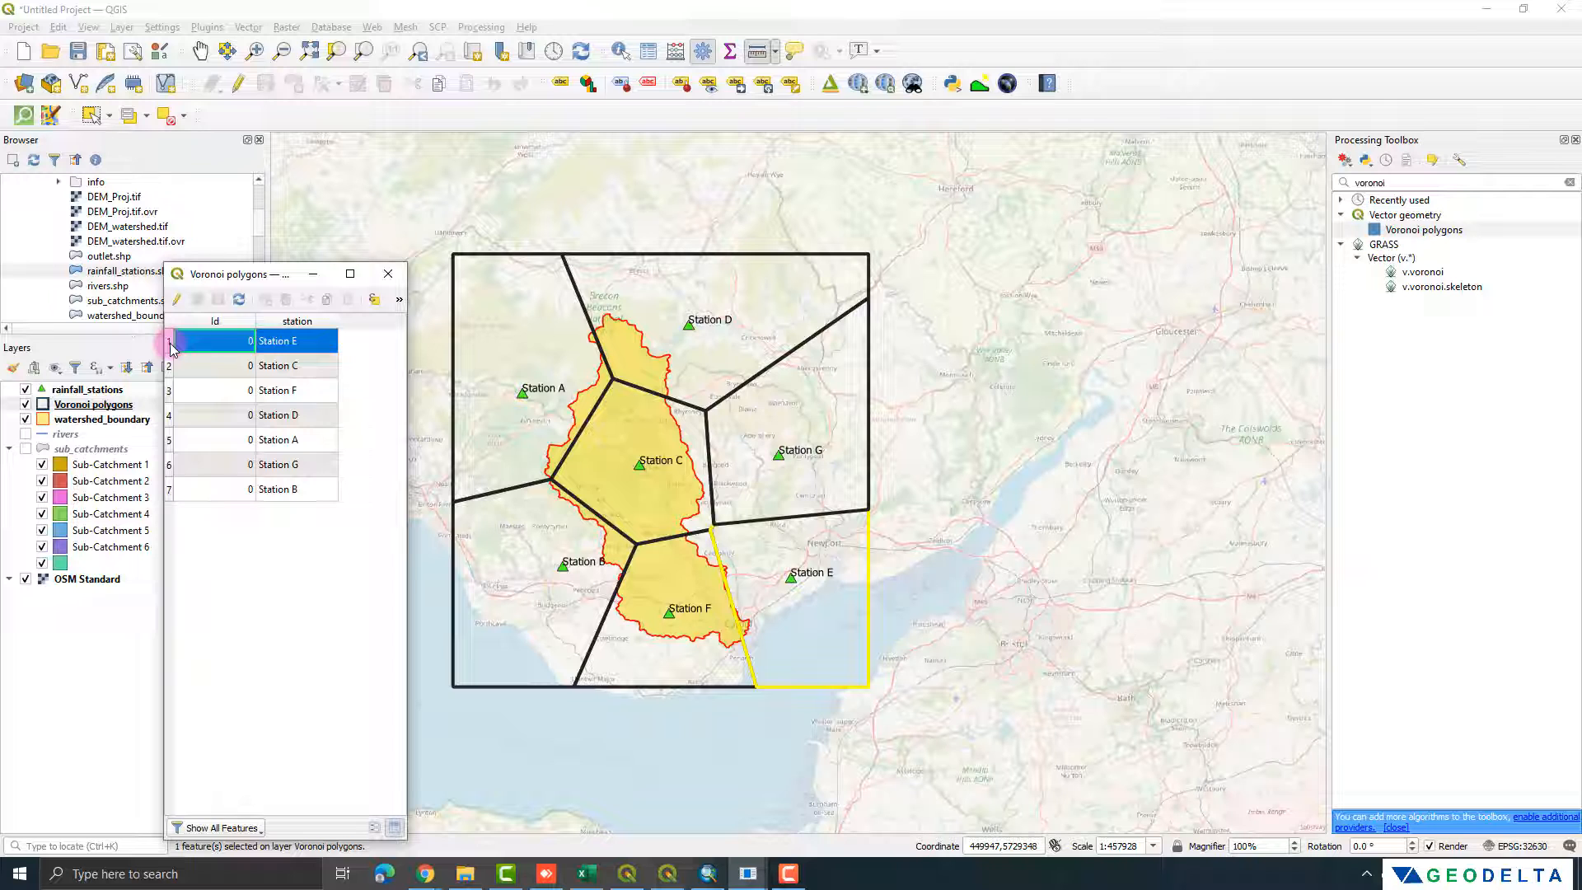
click(169, 366)
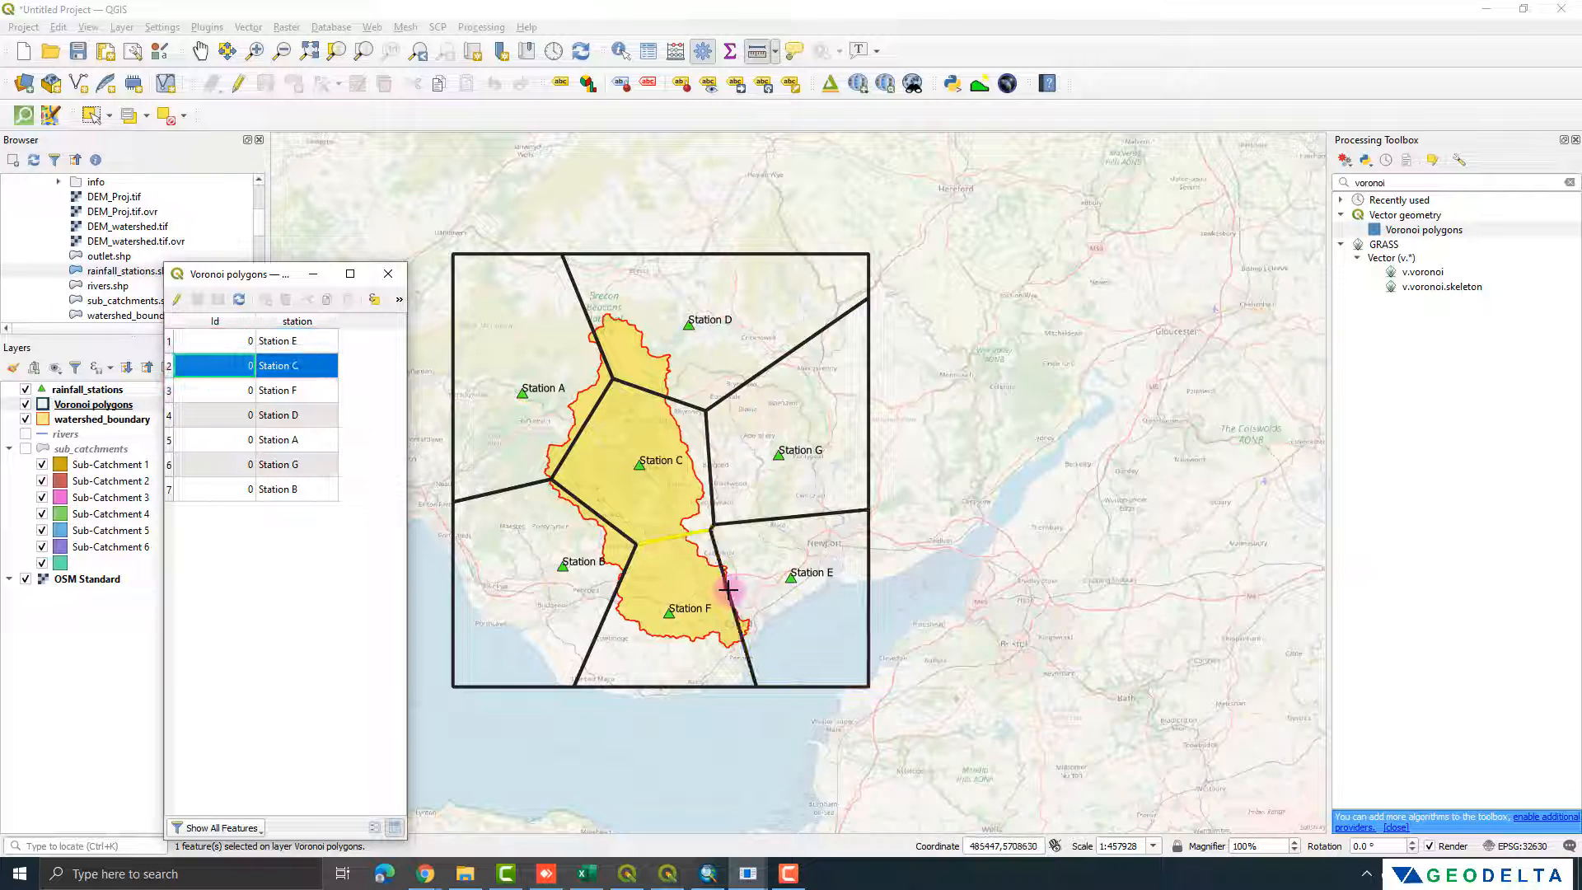
click(169, 490)
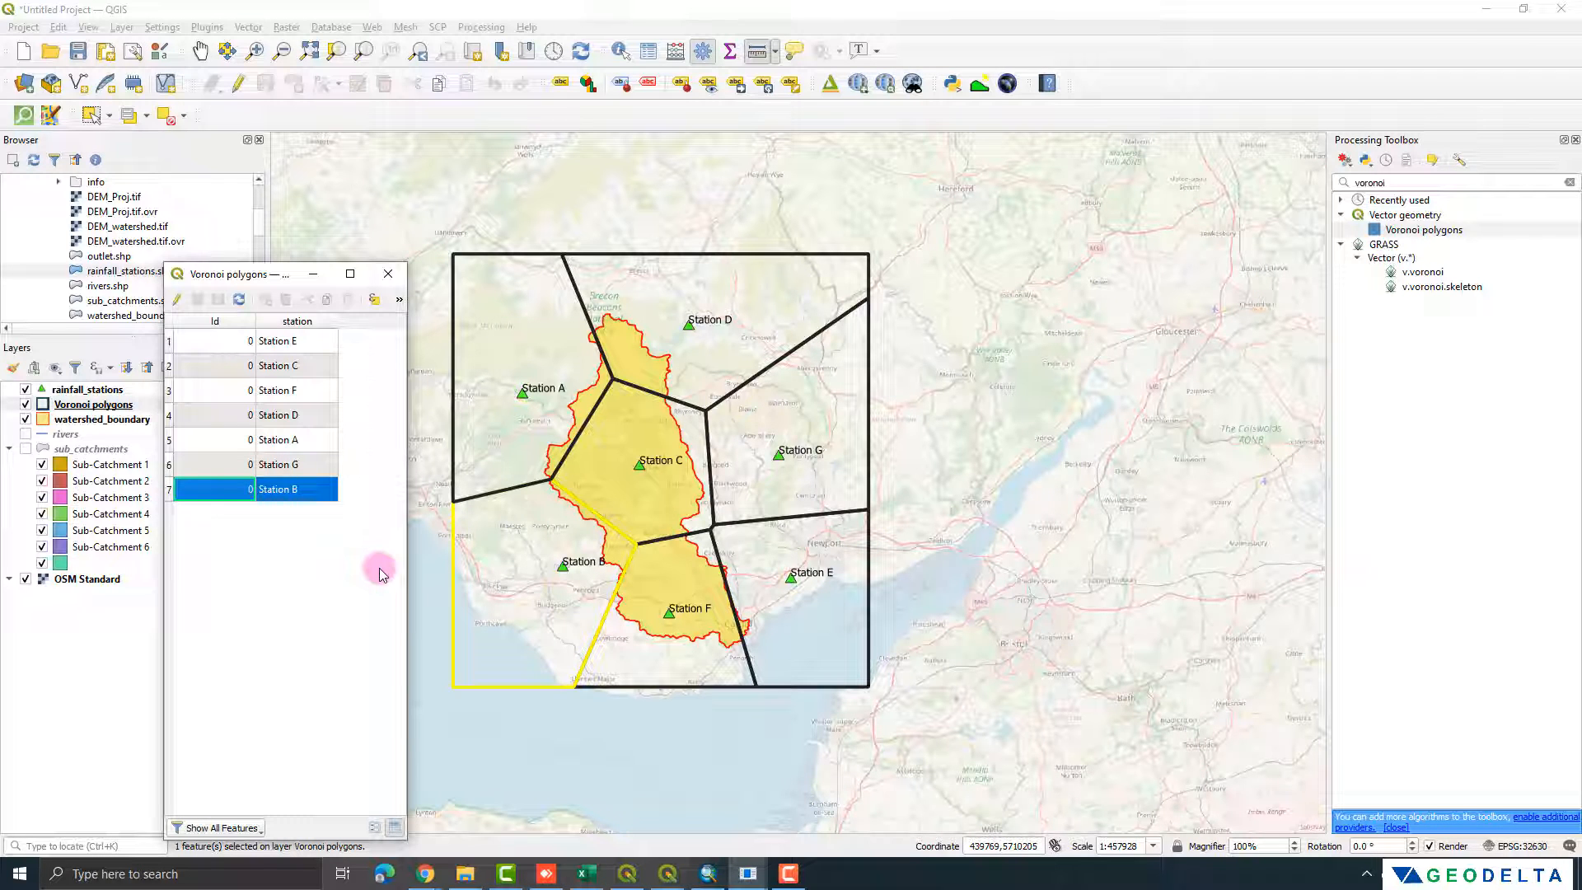
click(367, 552)
drag(417, 272, 1171, 220)
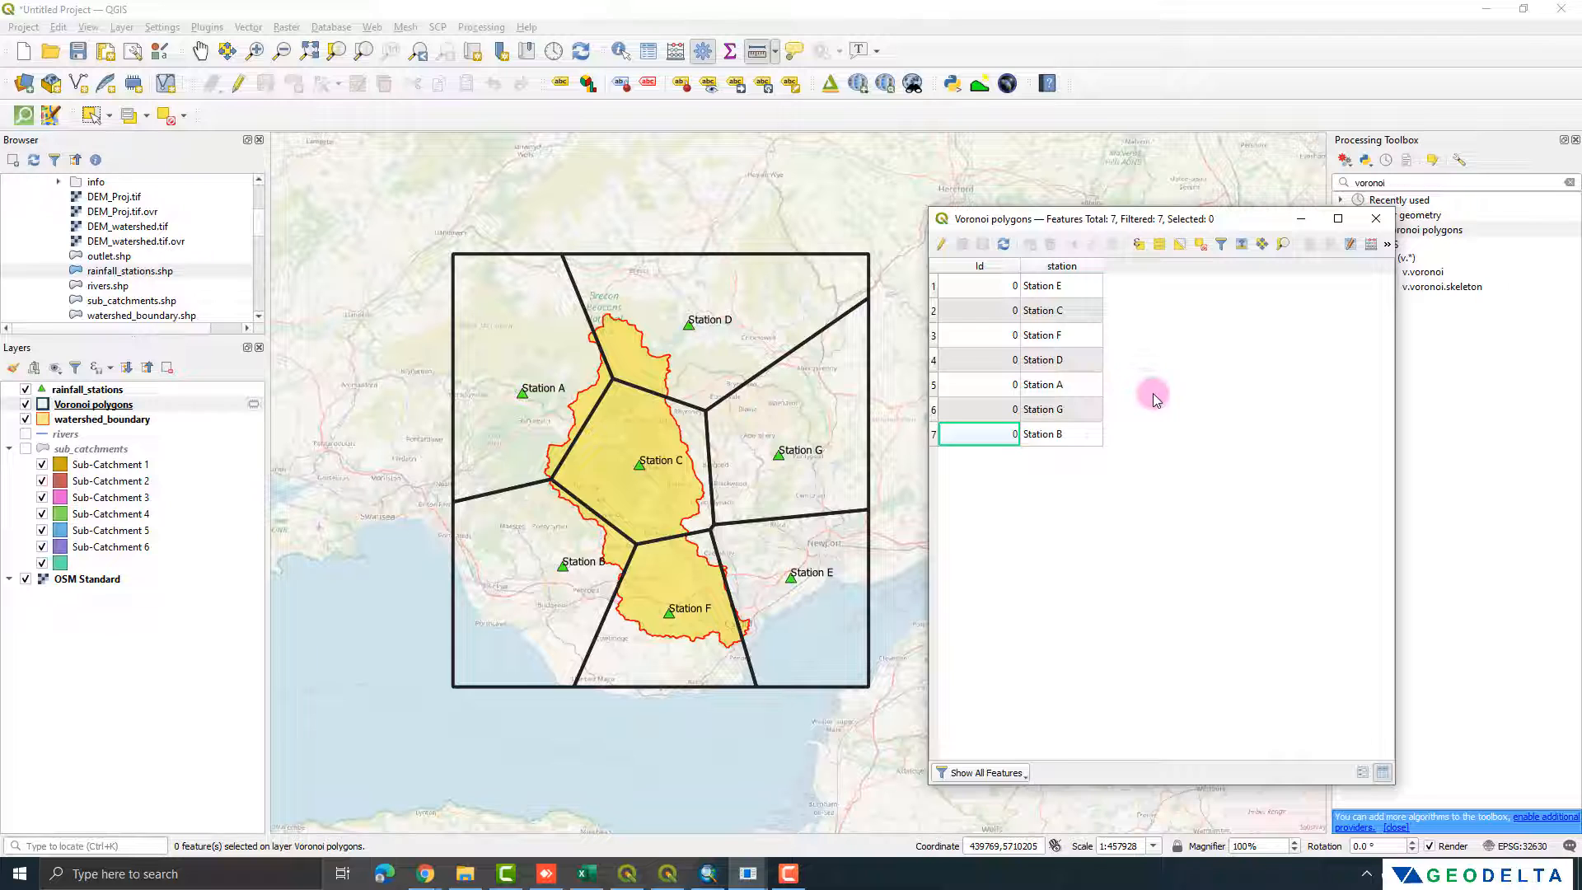
click(742, 356)
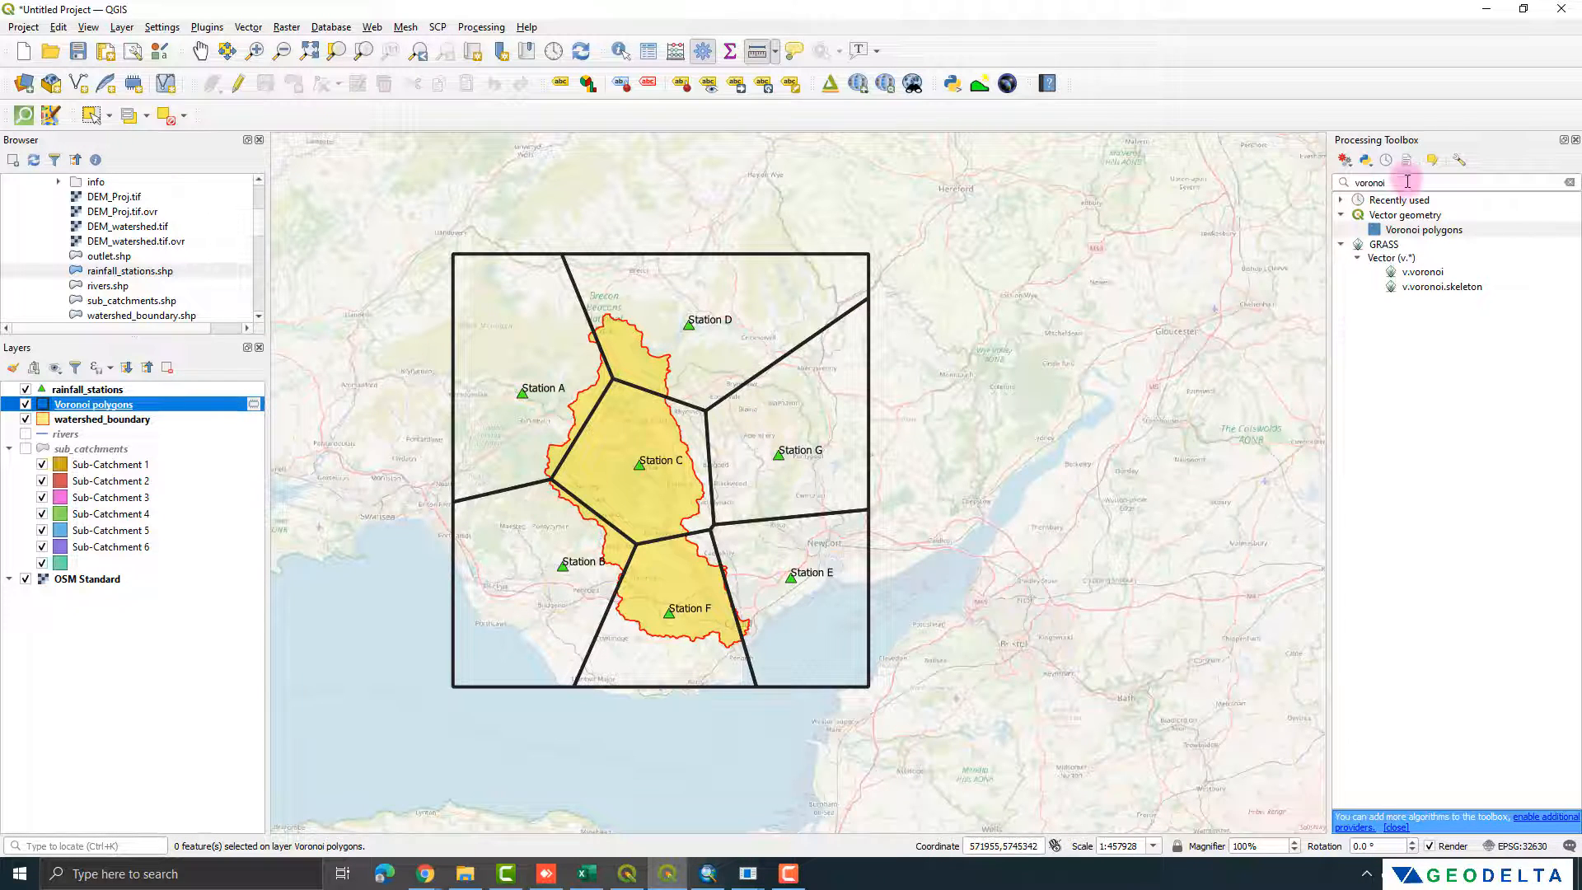
Step: Run the SAGA Intersect tool with Voronoi polygons as Layer A and watershed_boundary as Layer B, saving to a temporary file
drag(1407, 176, 1301, 176)
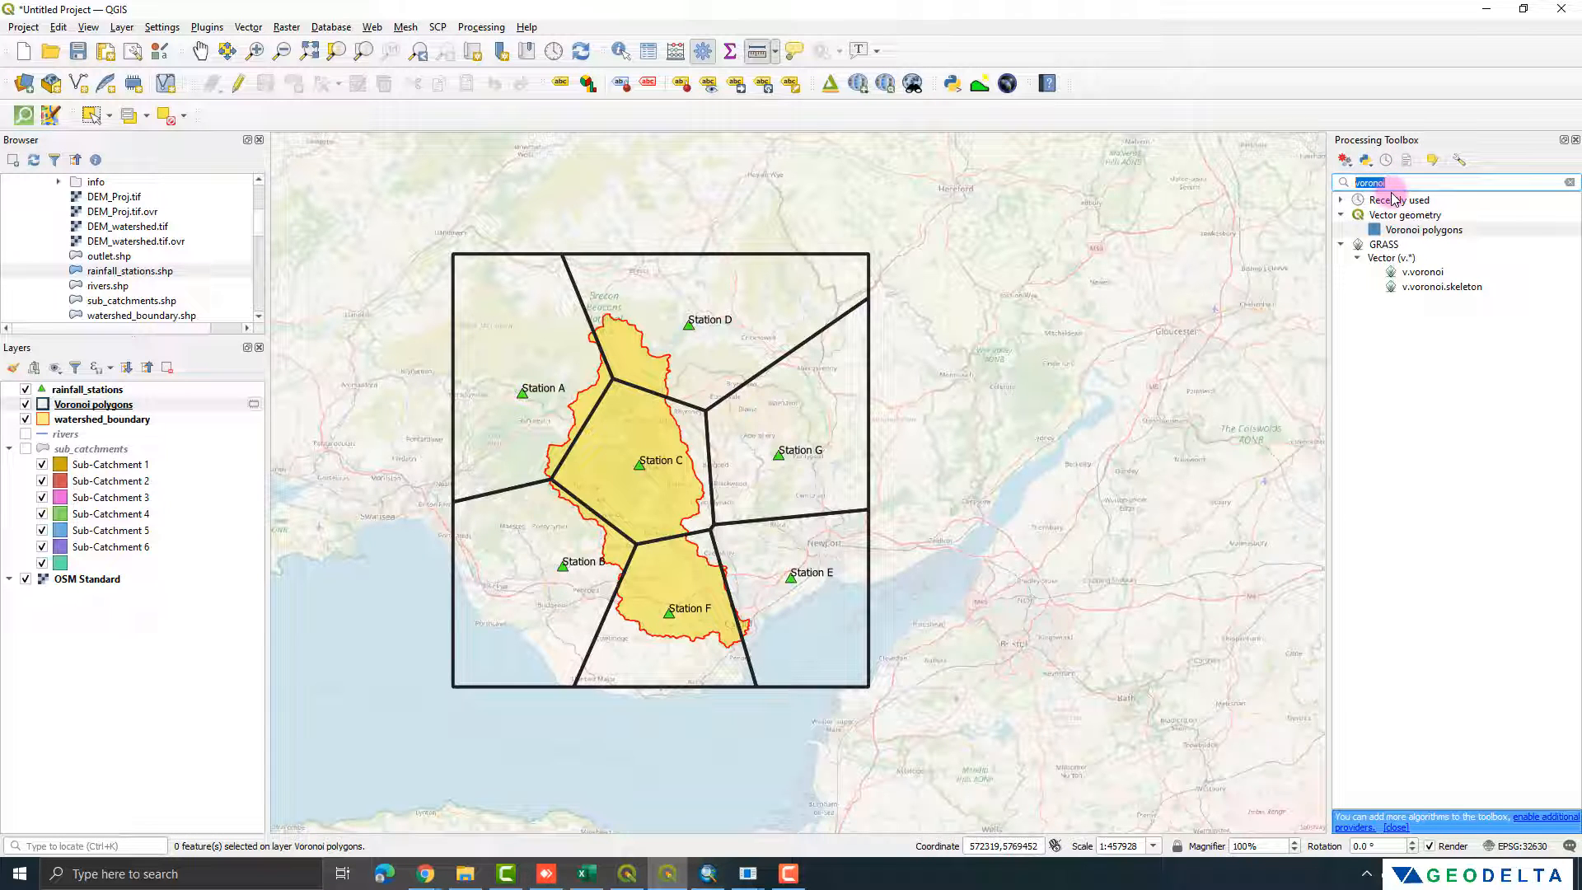
text(intersect)
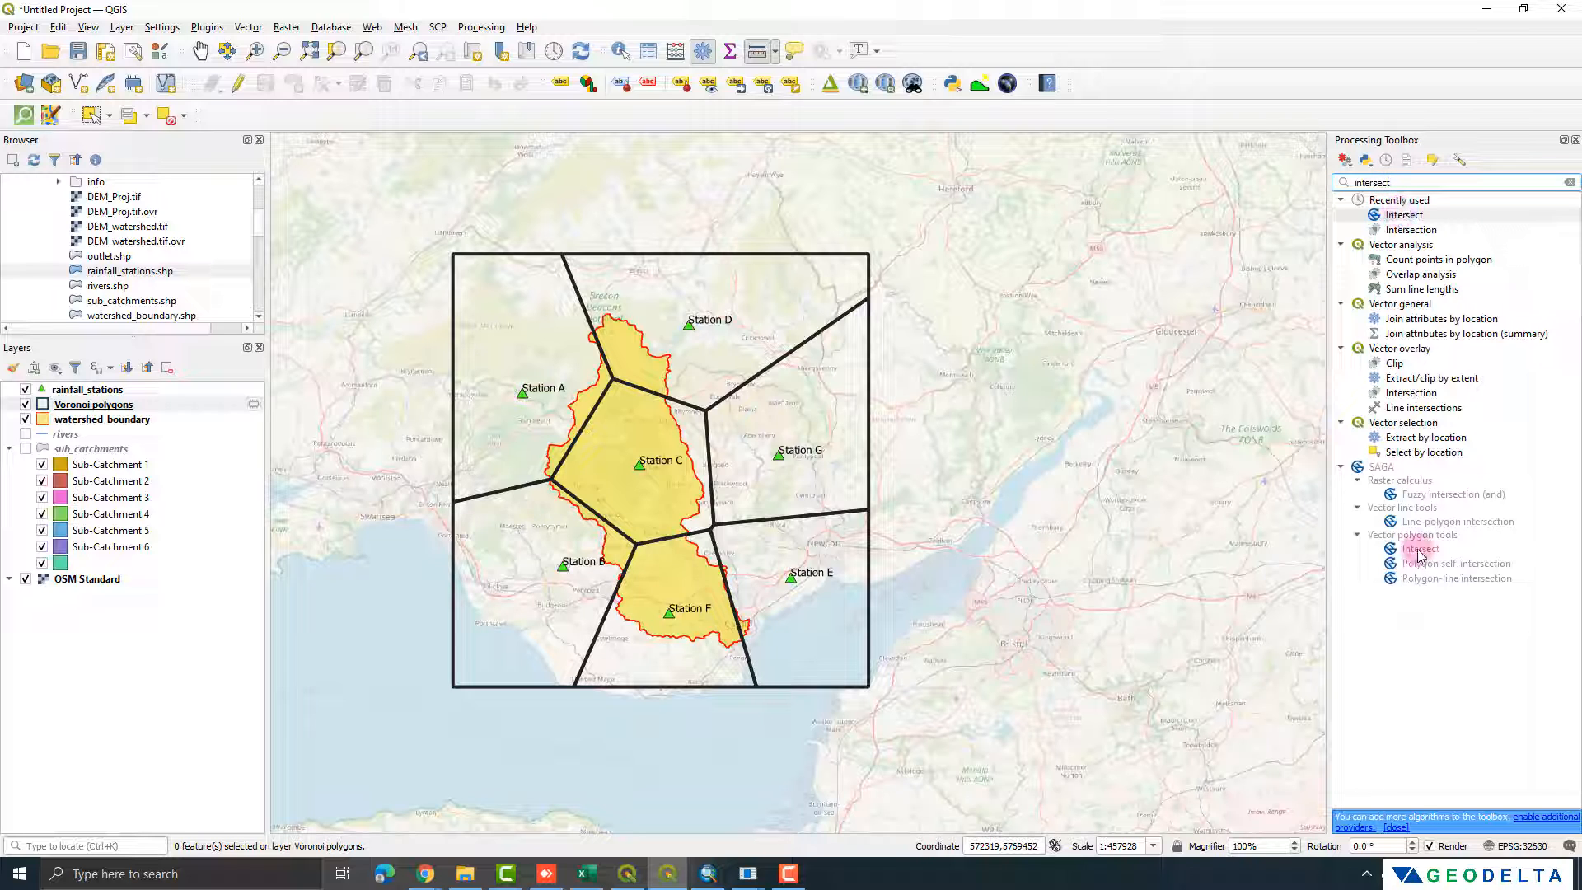
click(1405, 548)
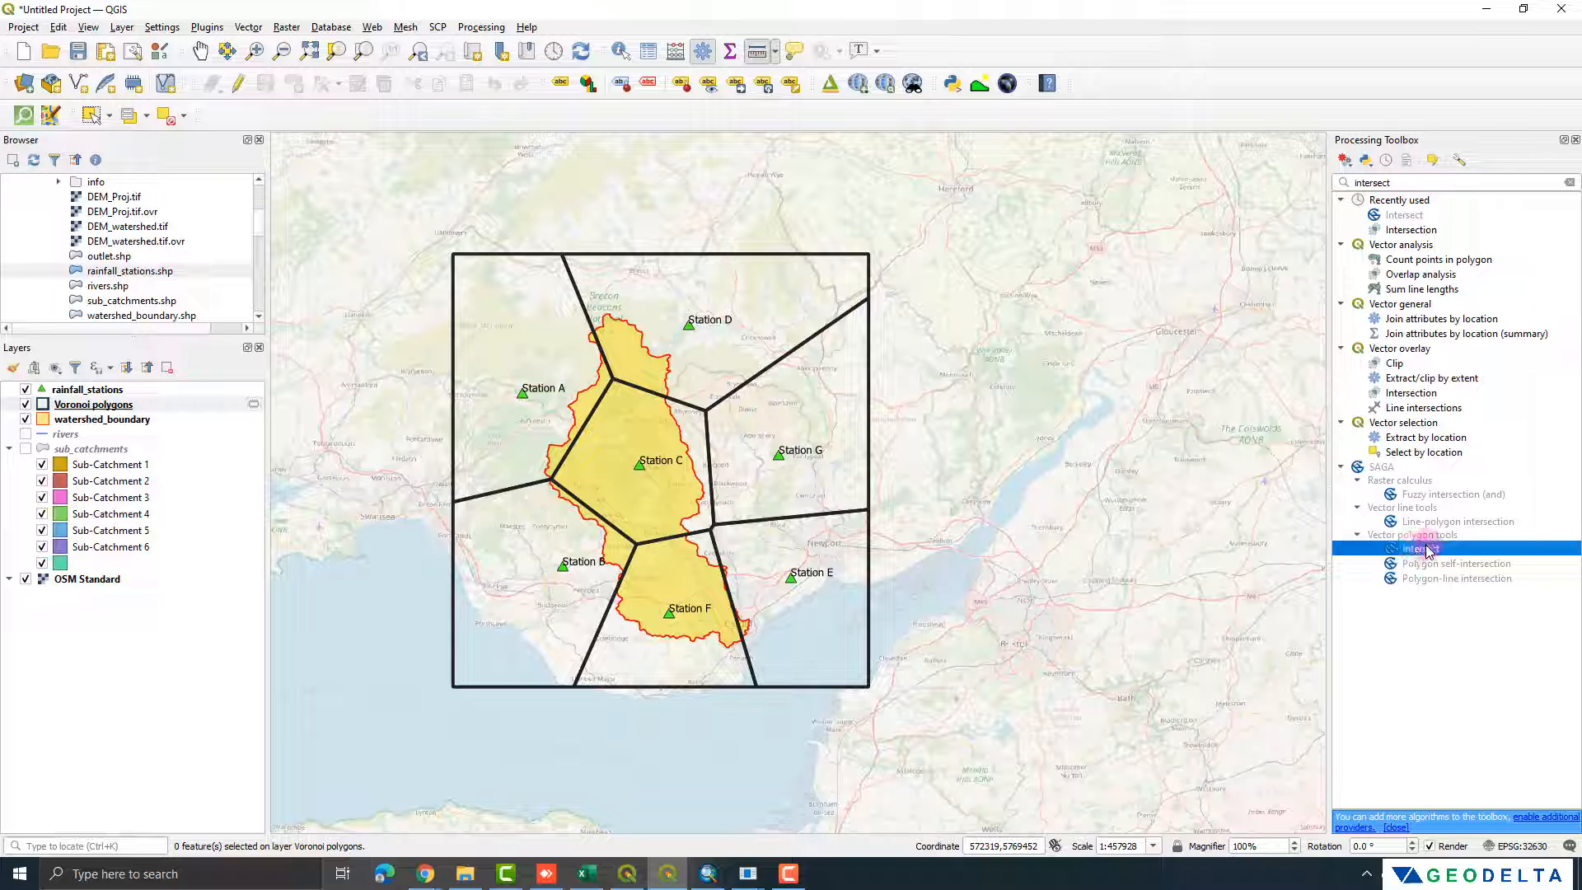
double_click(1419, 549)
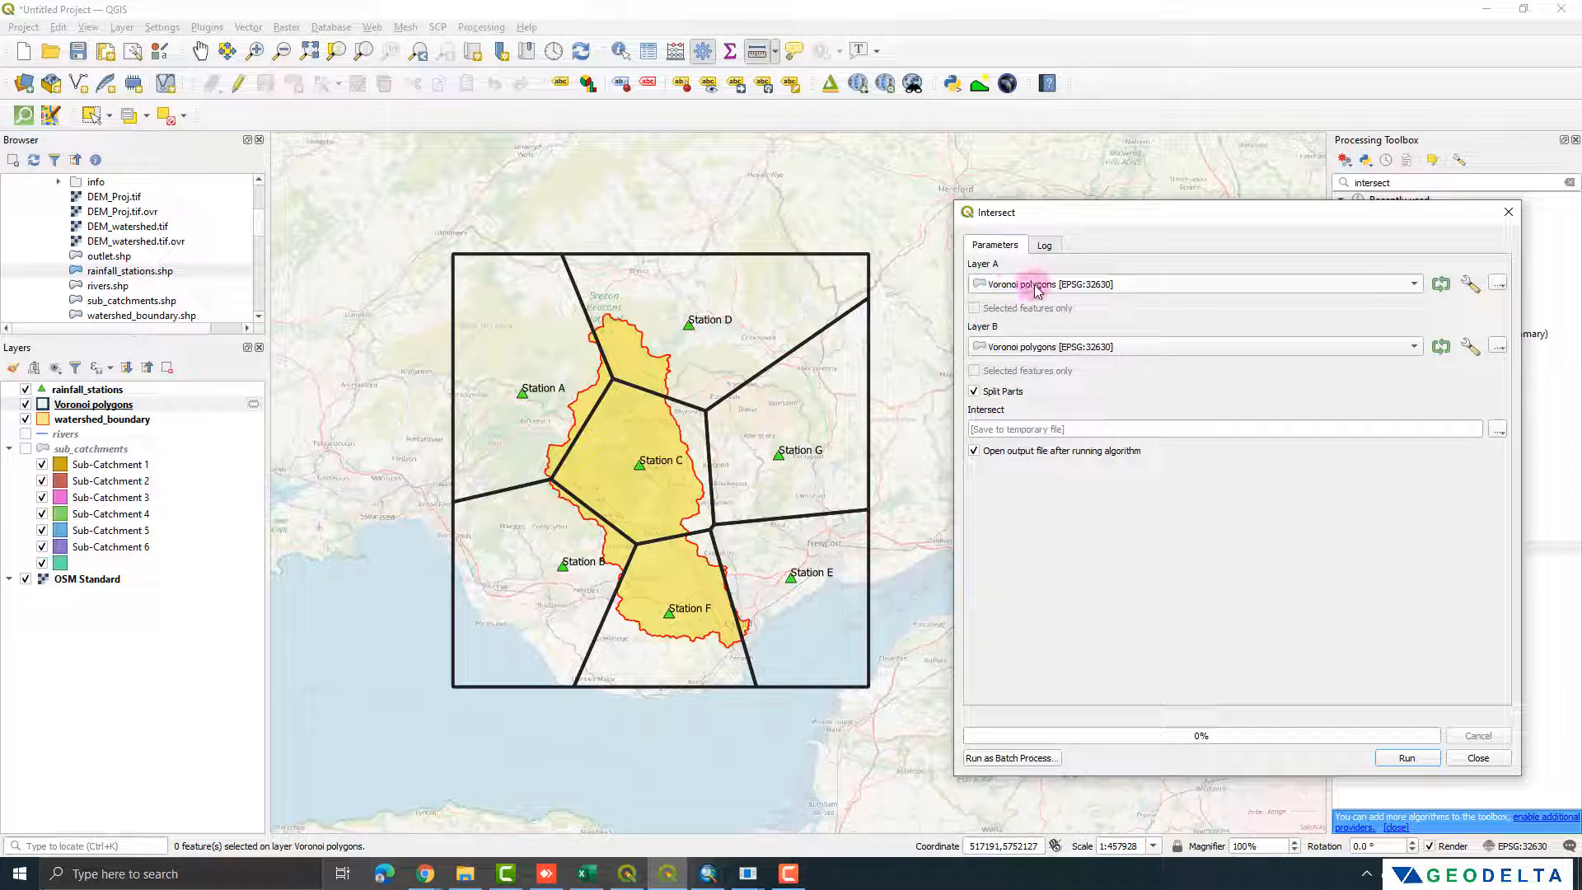
click(1031, 349)
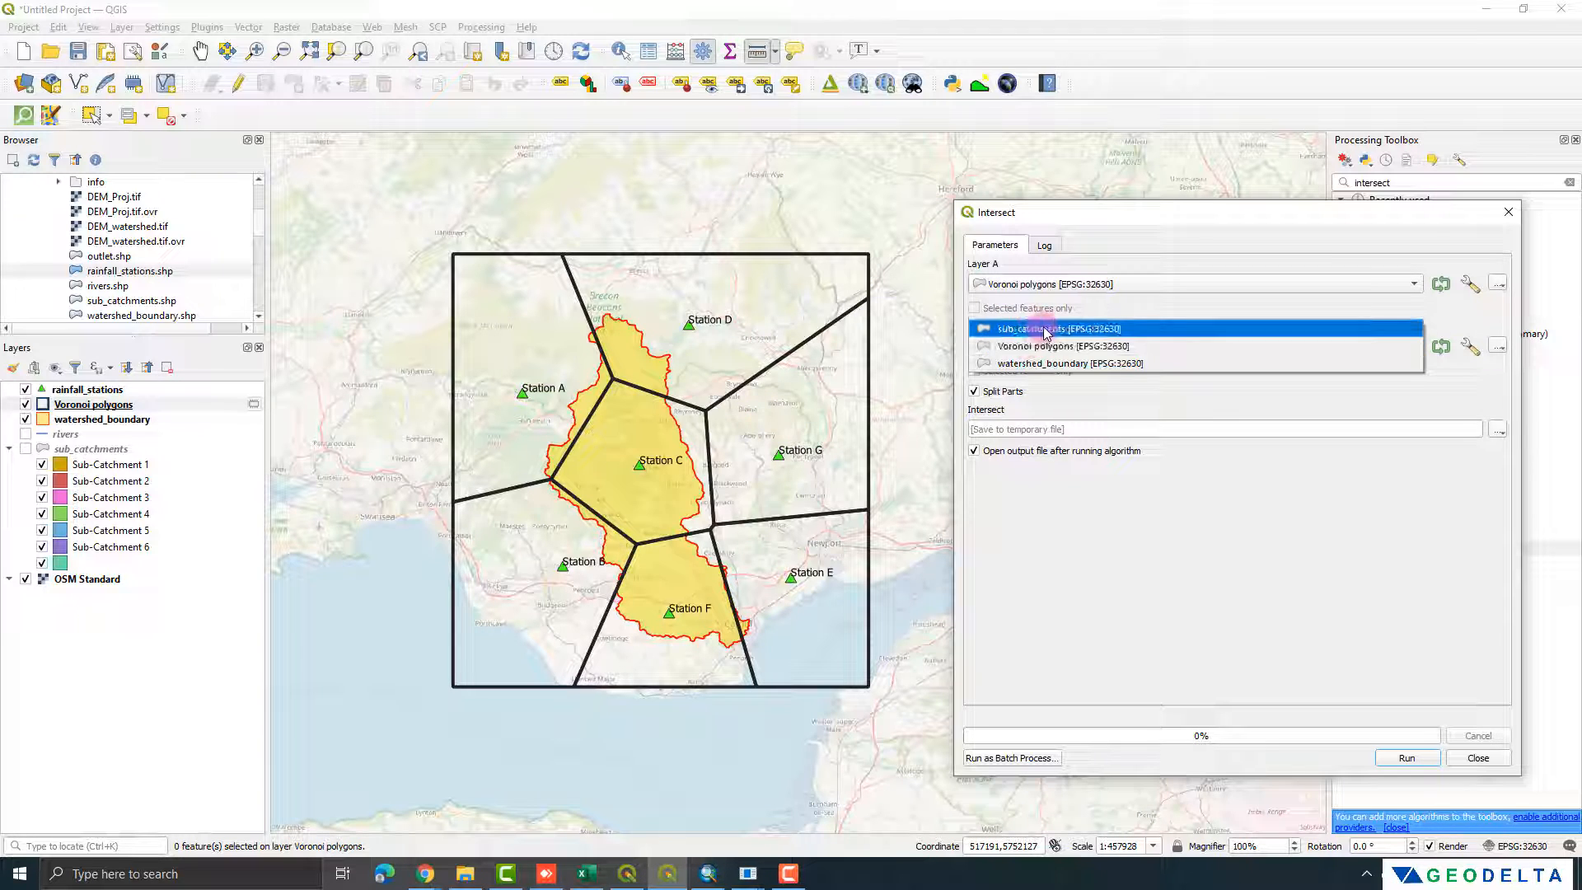
click(1047, 363)
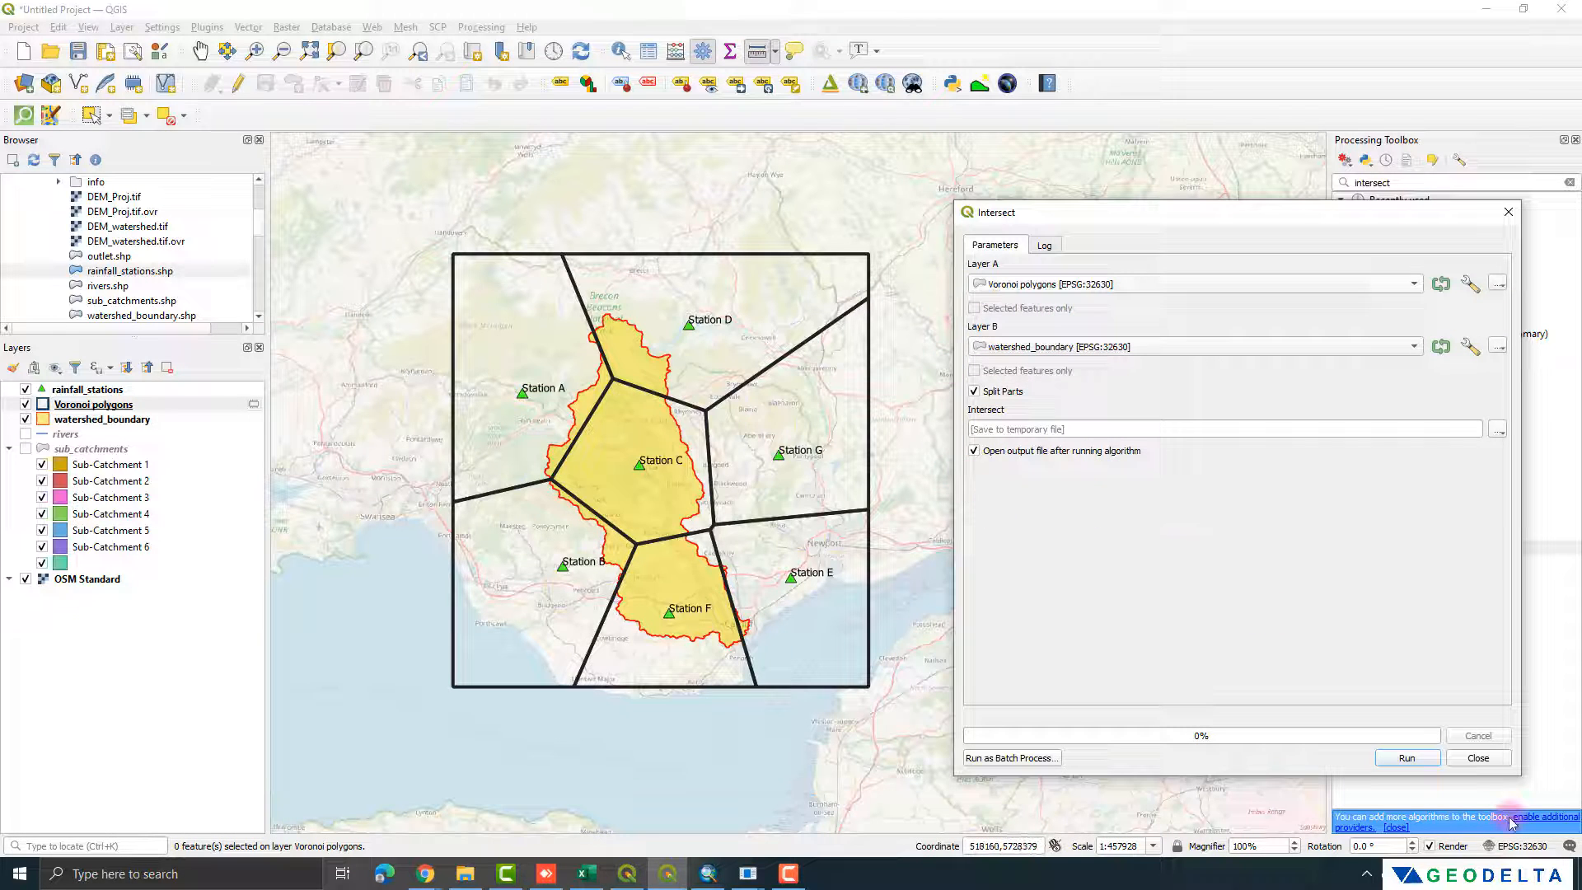
click(1403, 758)
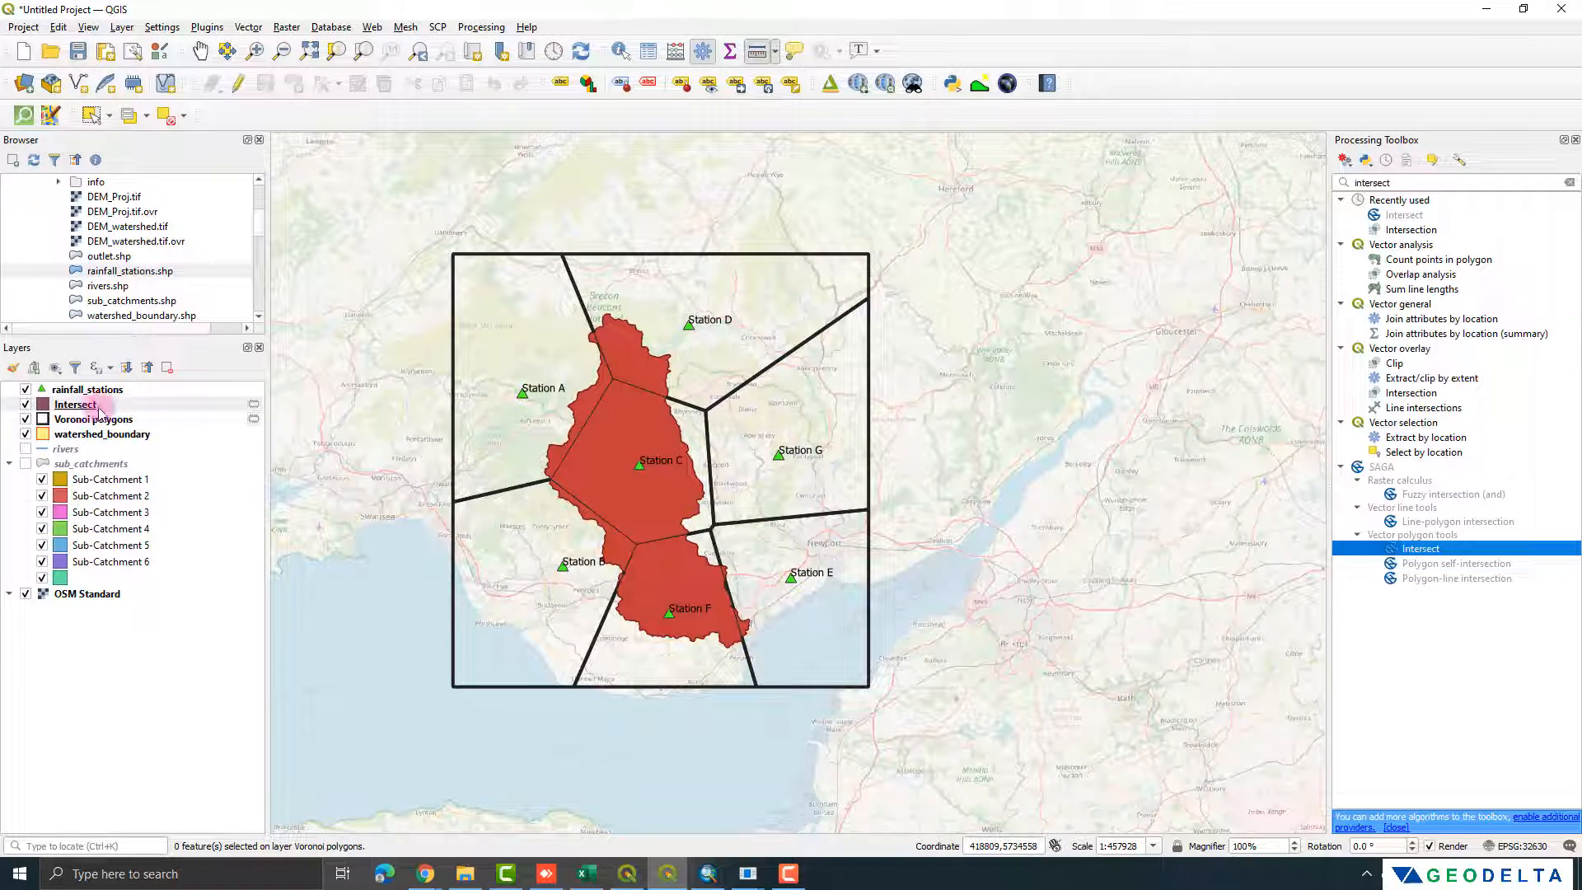
Step: Hide the Voronoi polygons and watershed_boundary layers and inspect the intersected watershed pieces
click(25, 419)
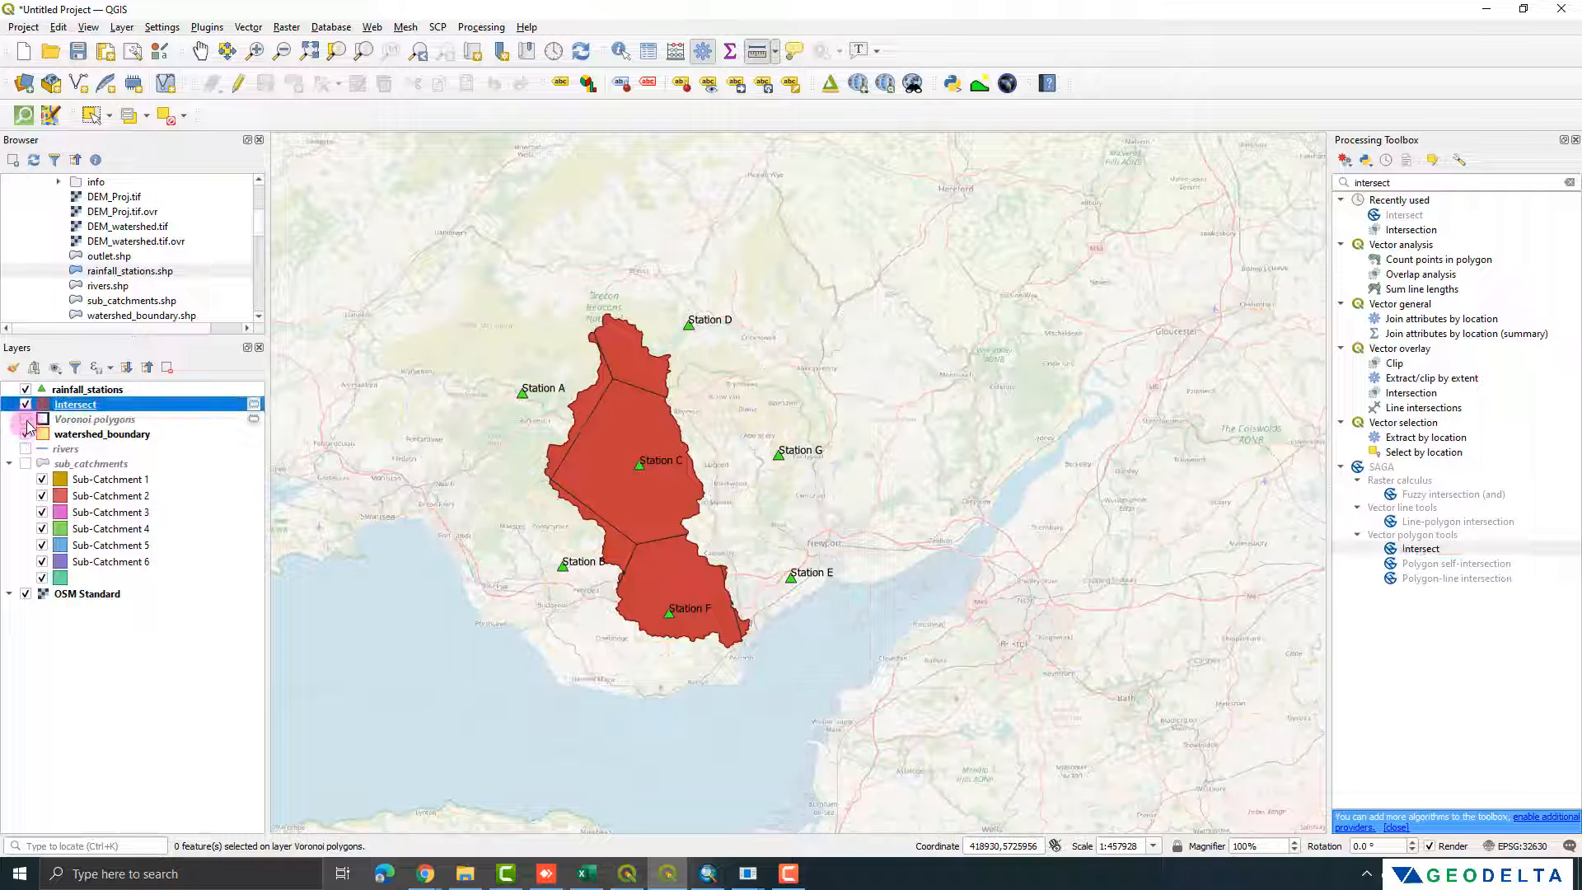
click(25, 434)
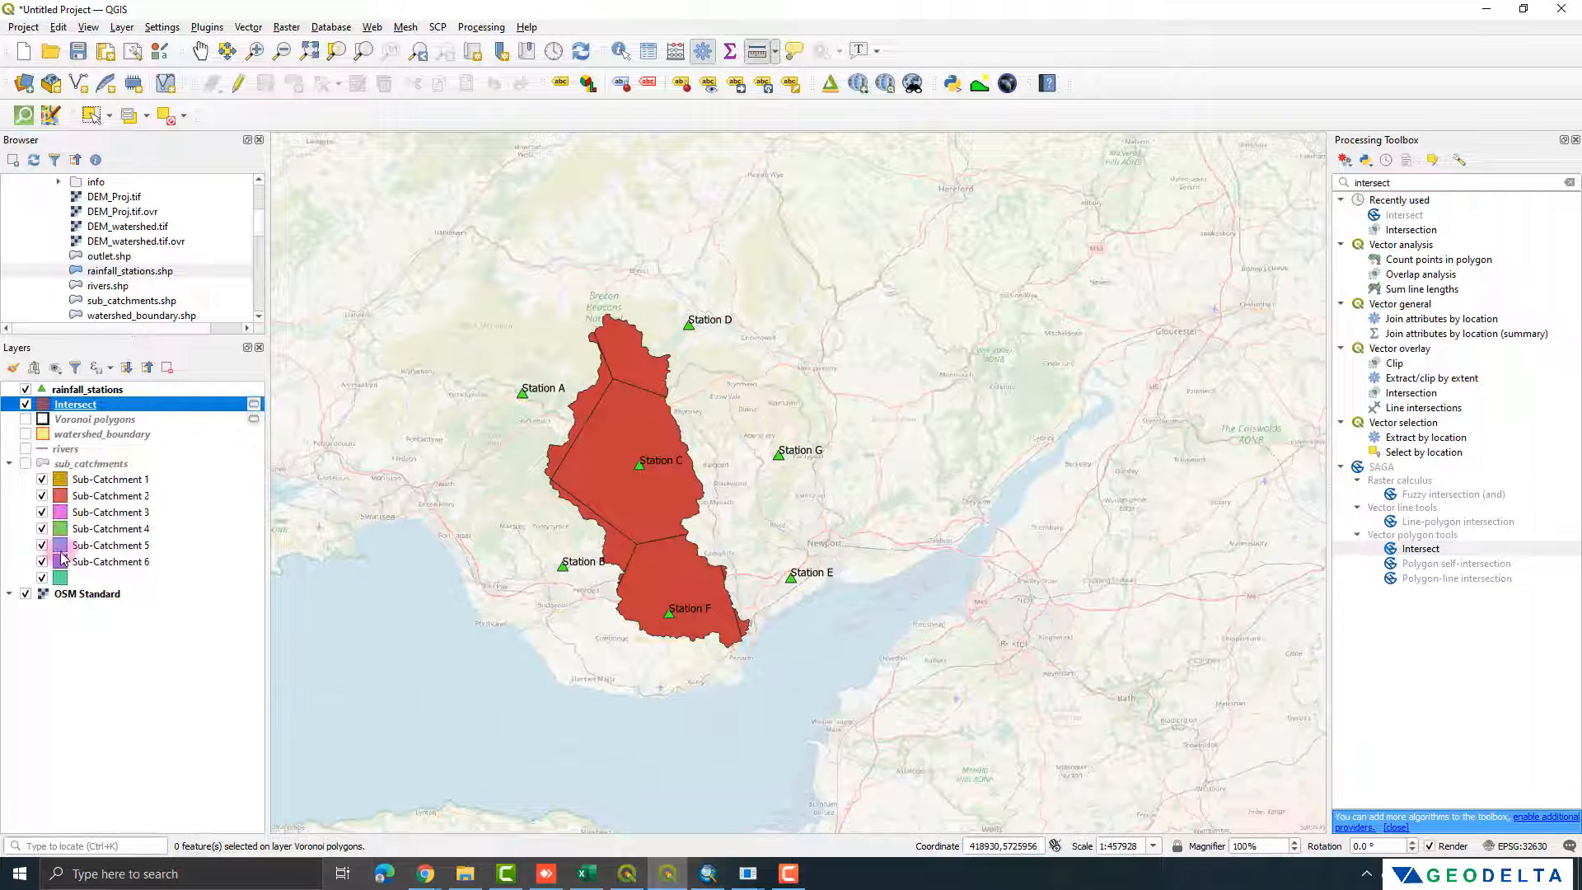
scroll(662, 538, up, 1)
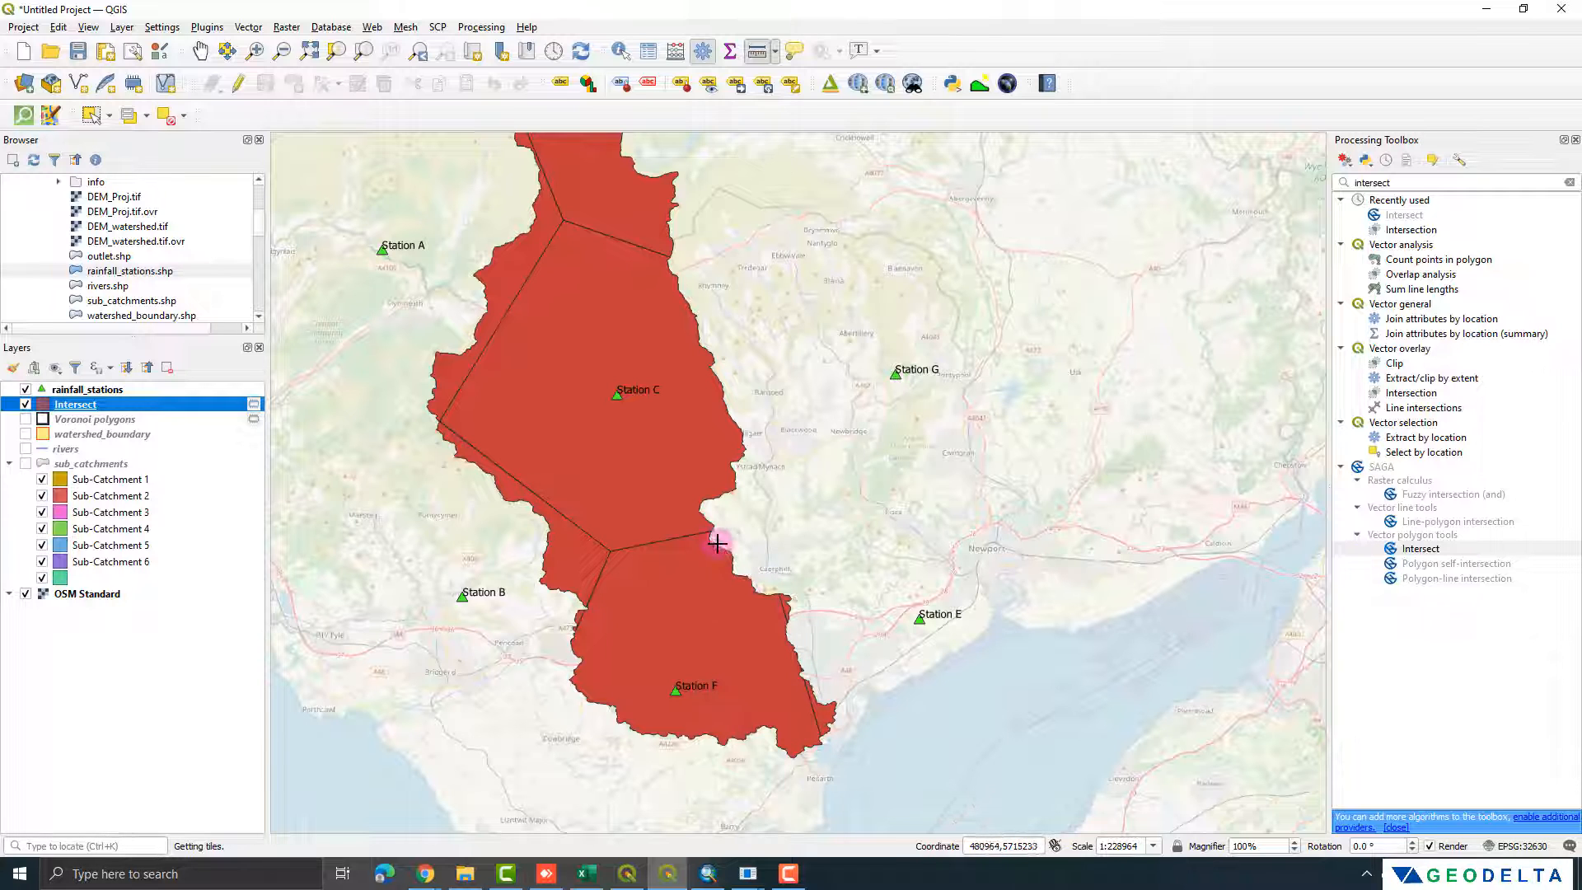
drag(676, 683, 690, 600)
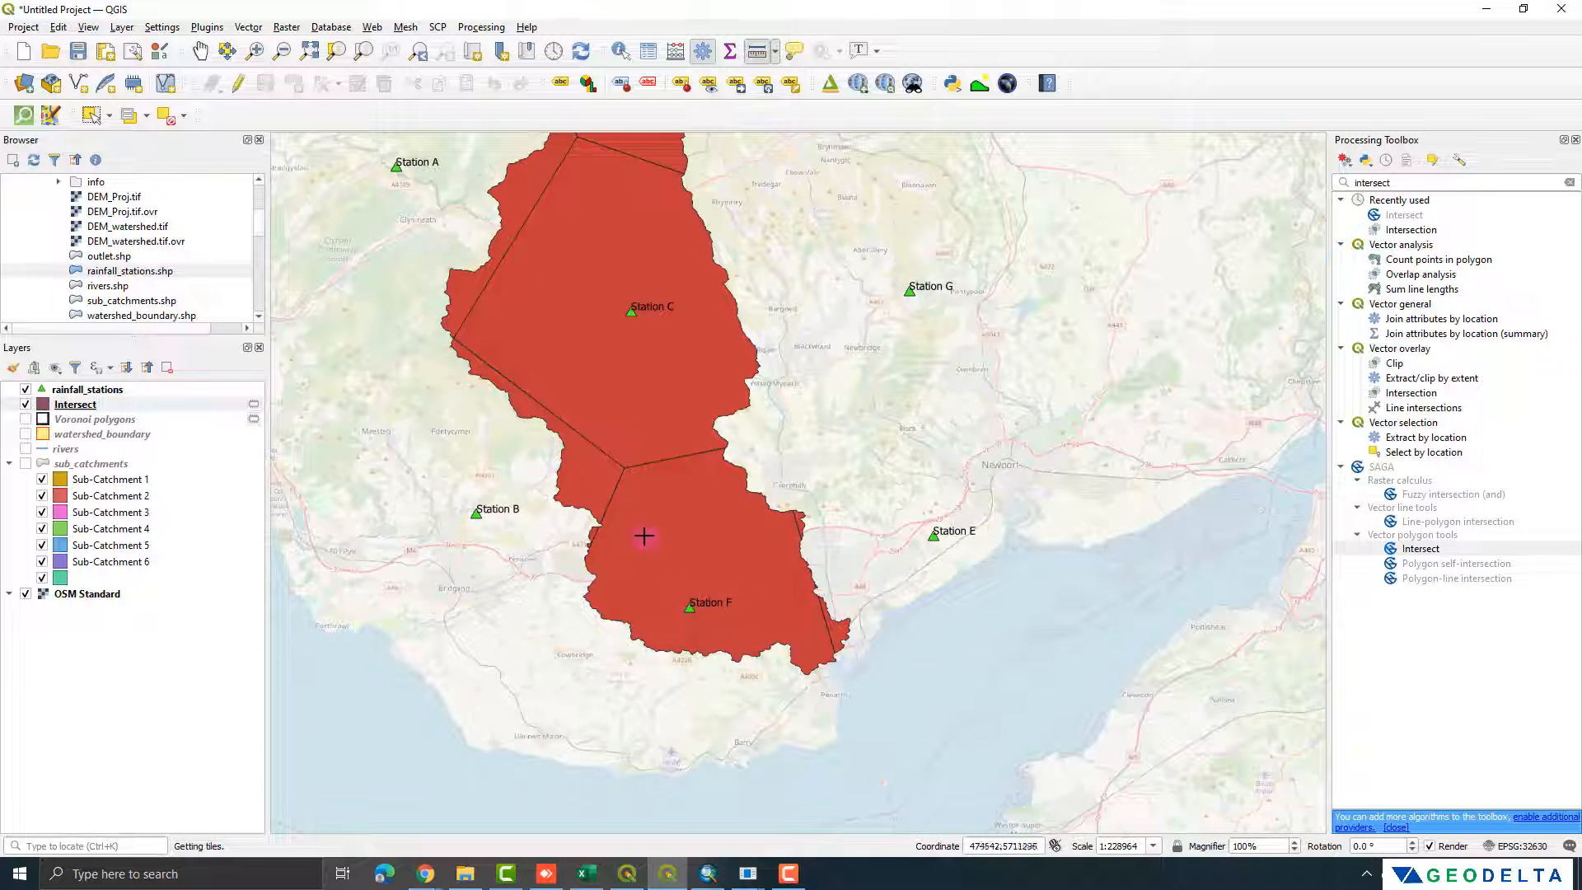
drag(603, 363, 607, 536)
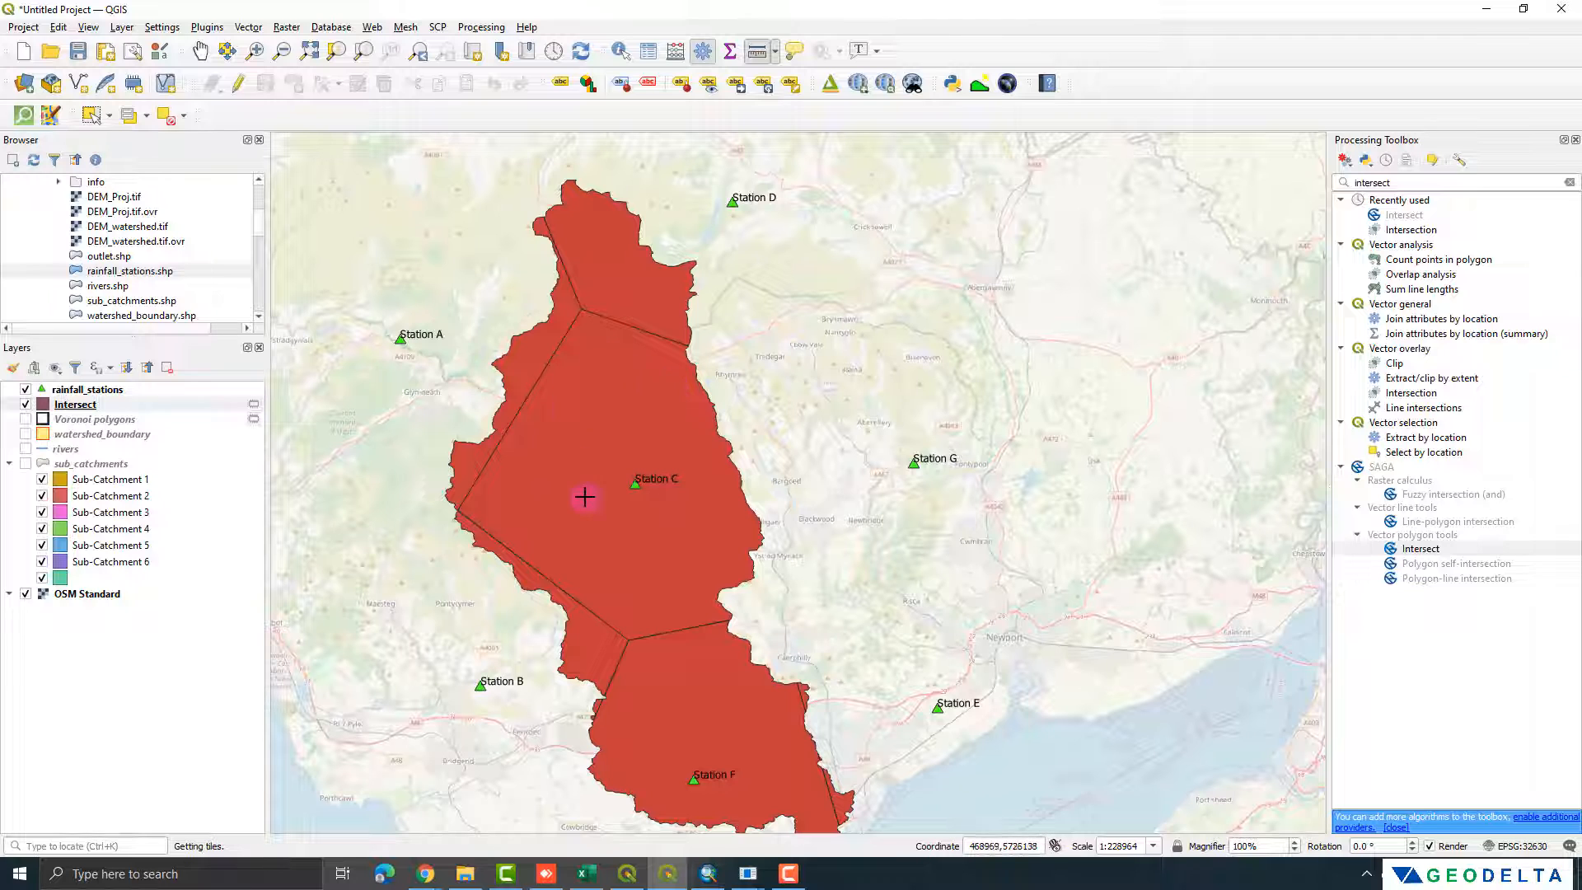
drag(642, 509, 696, 434)
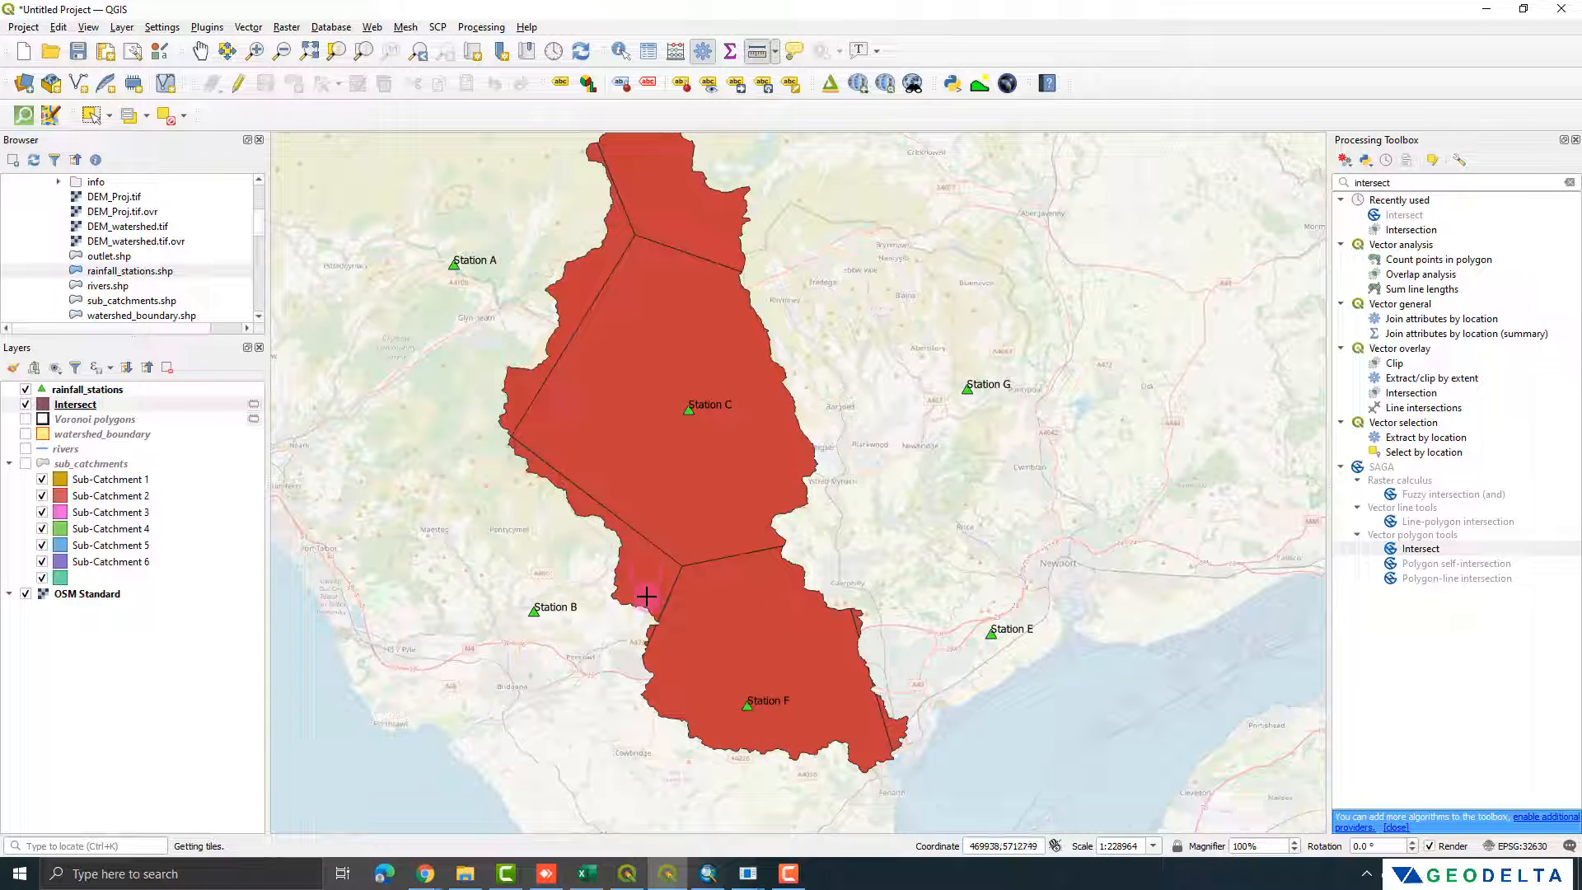
Step: Open the Intersect layer's attribute table, highlight the Station A feature on the map and sort the records by station
right_click(93, 404)
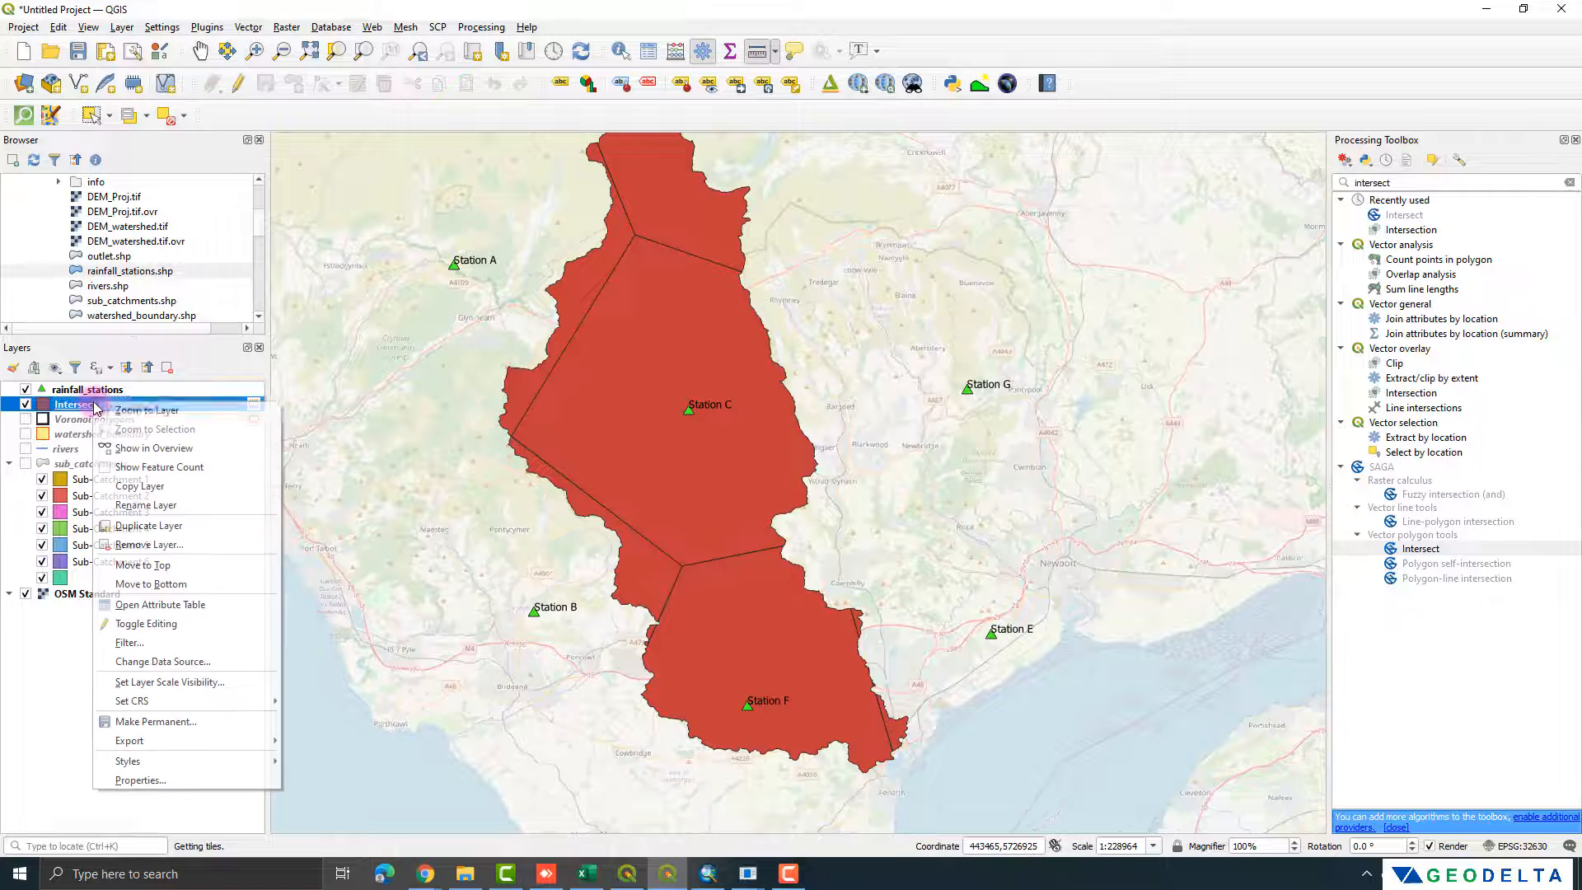
click(188, 607)
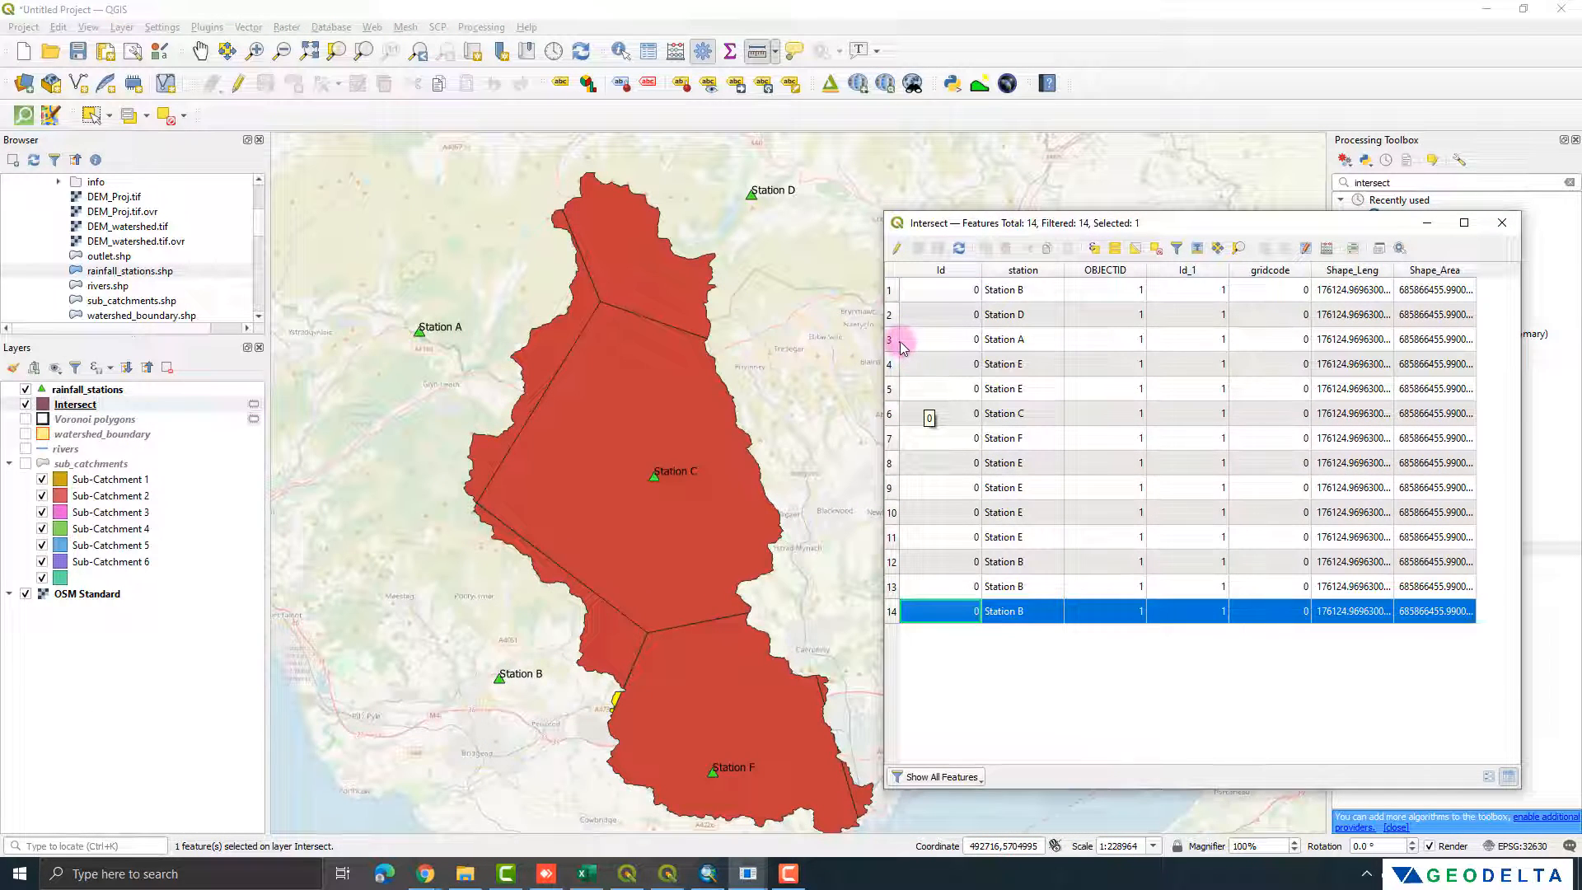
click(894, 342)
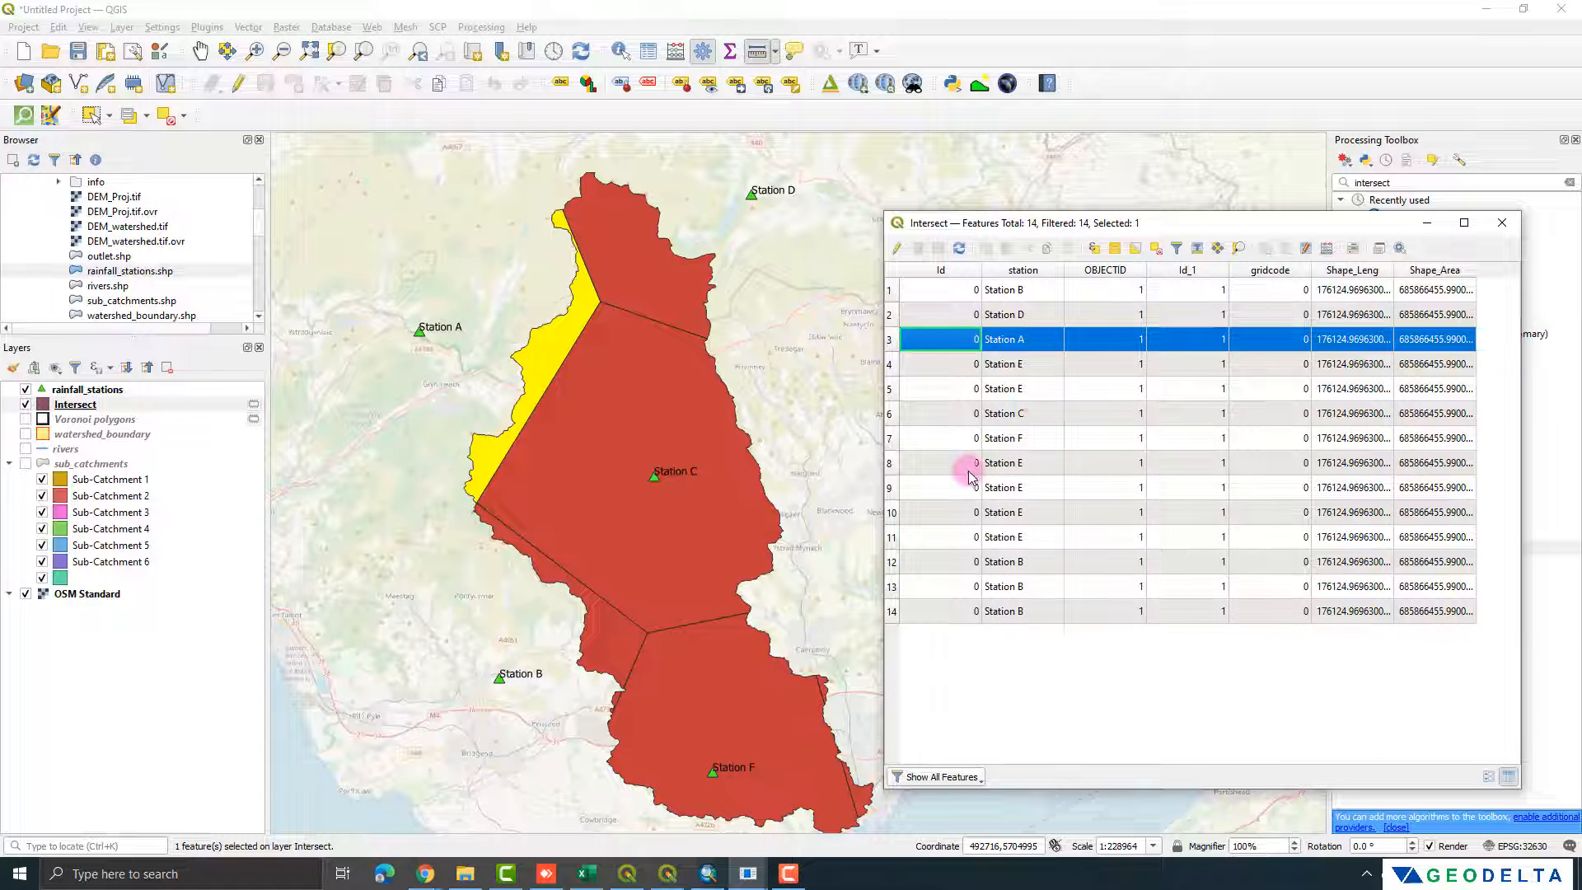
click(1019, 270)
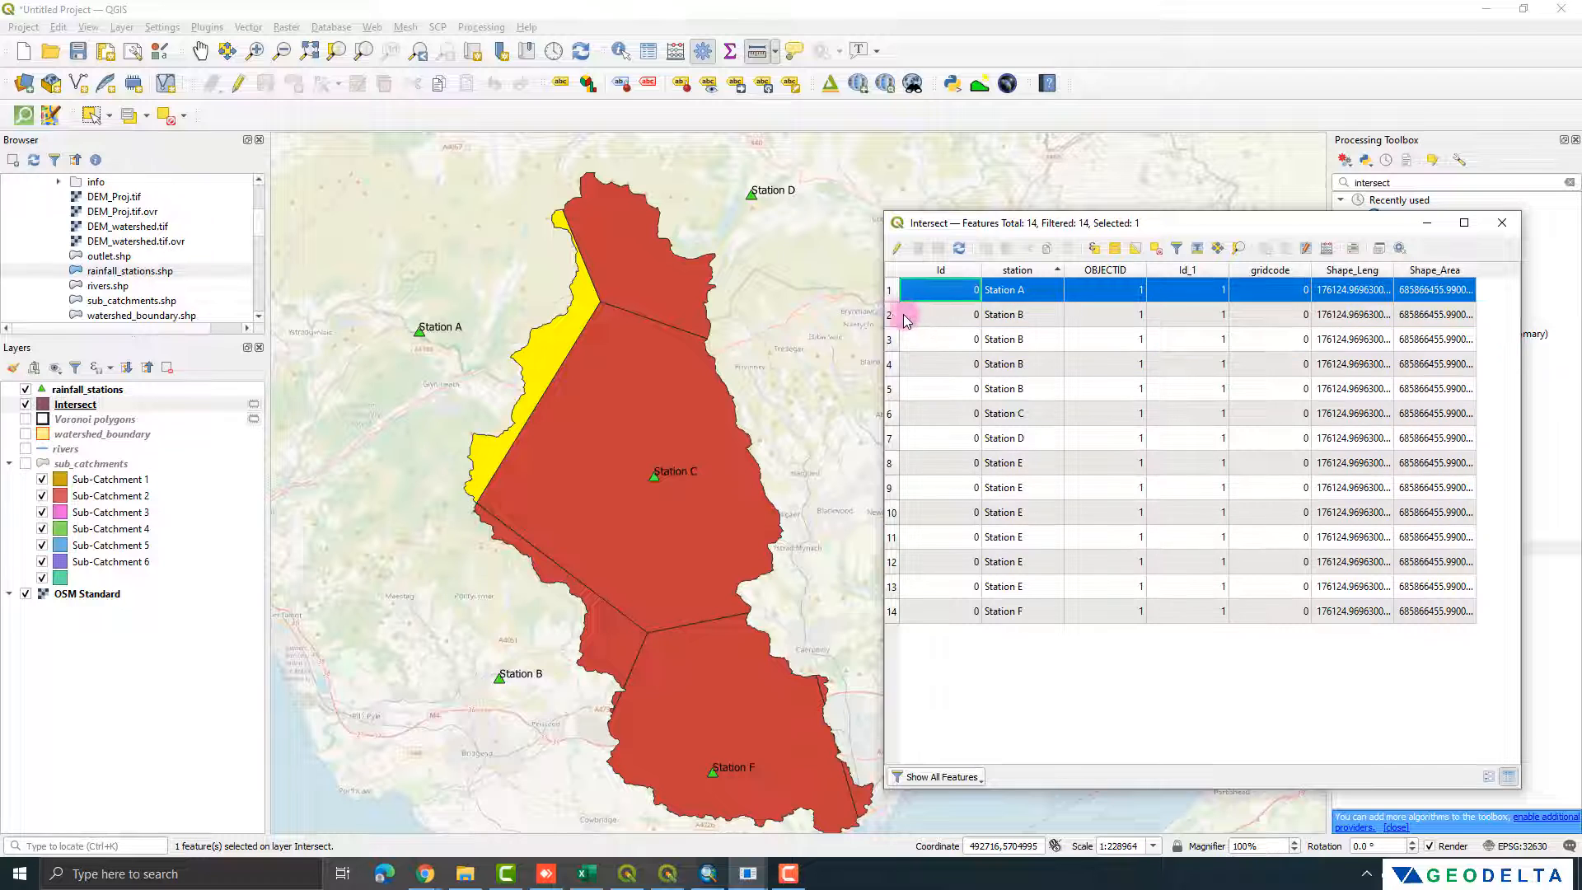
Step: Select each Station B record in the Intersect table one by one to locate its polygon on the map
click(893, 315)
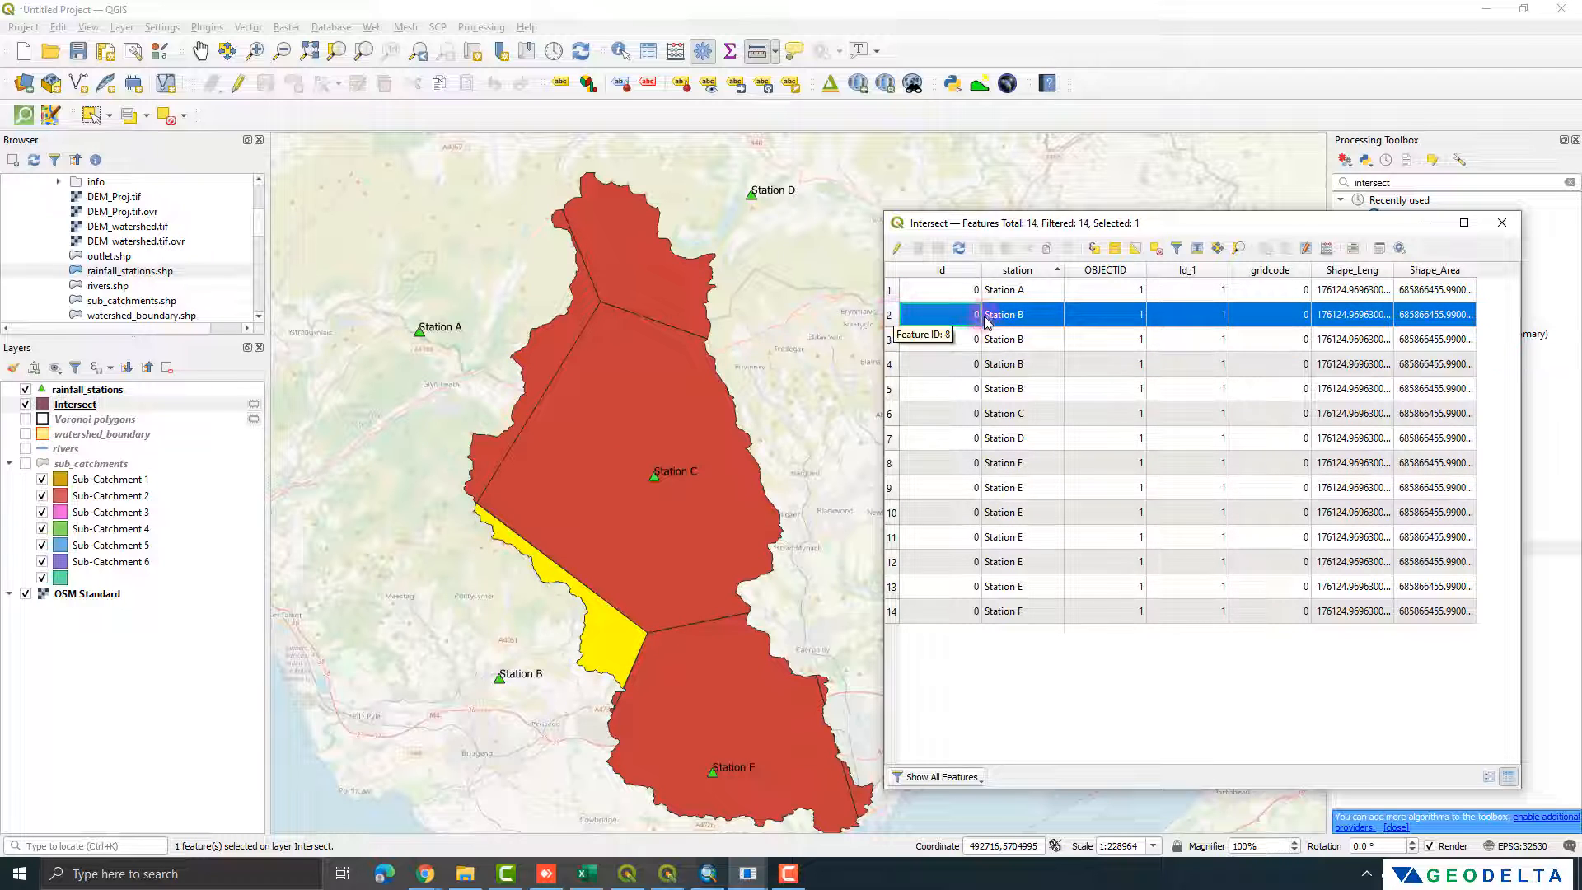
click(893, 339)
click(893, 317)
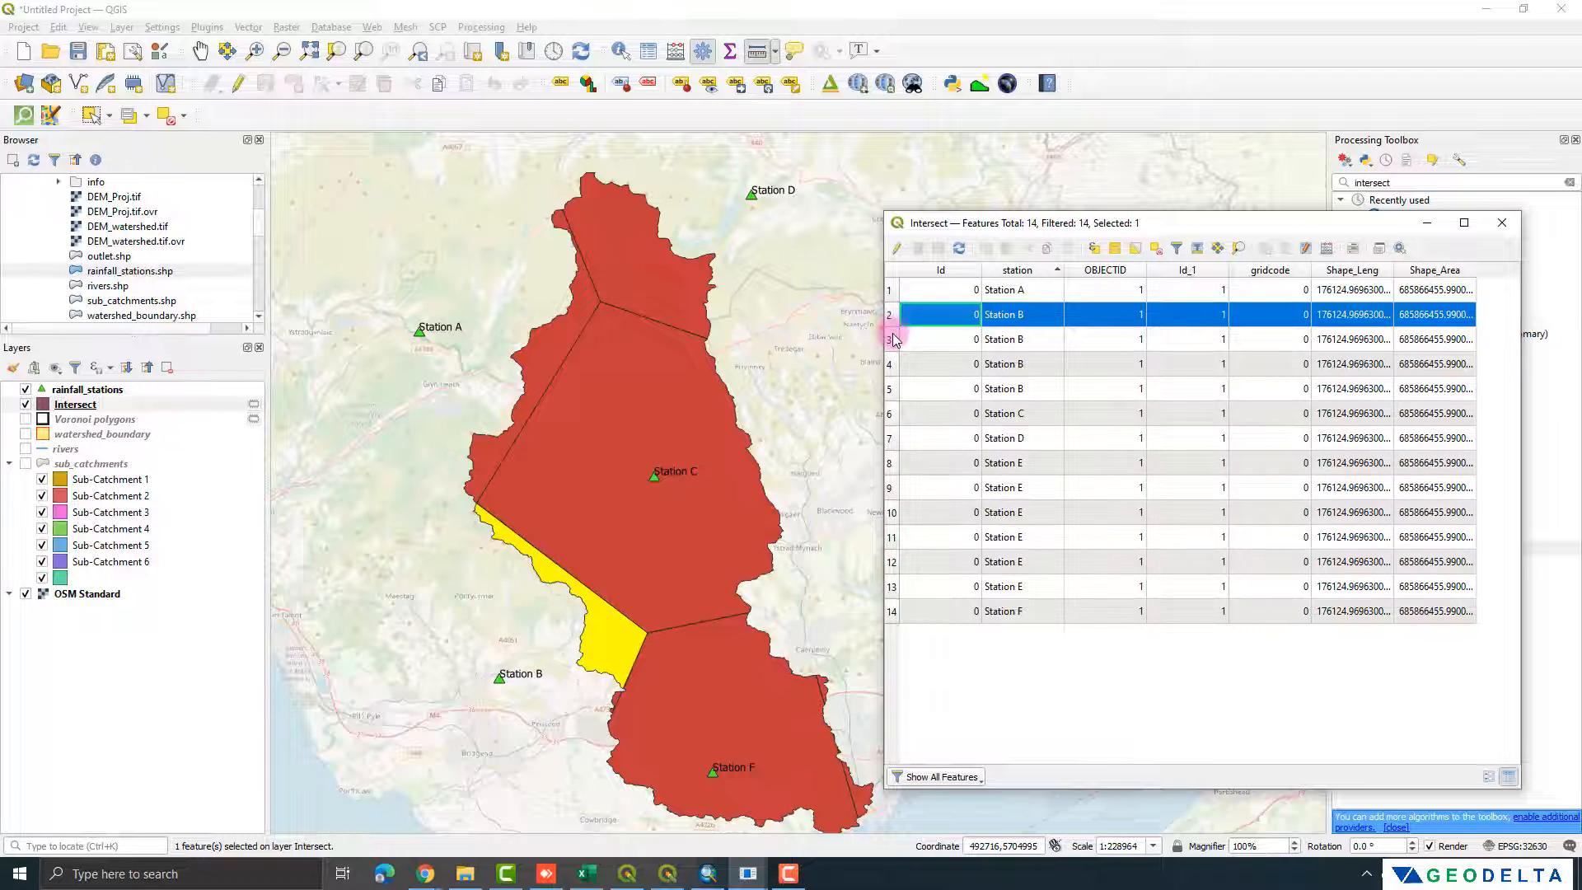
click(894, 340)
click(897, 365)
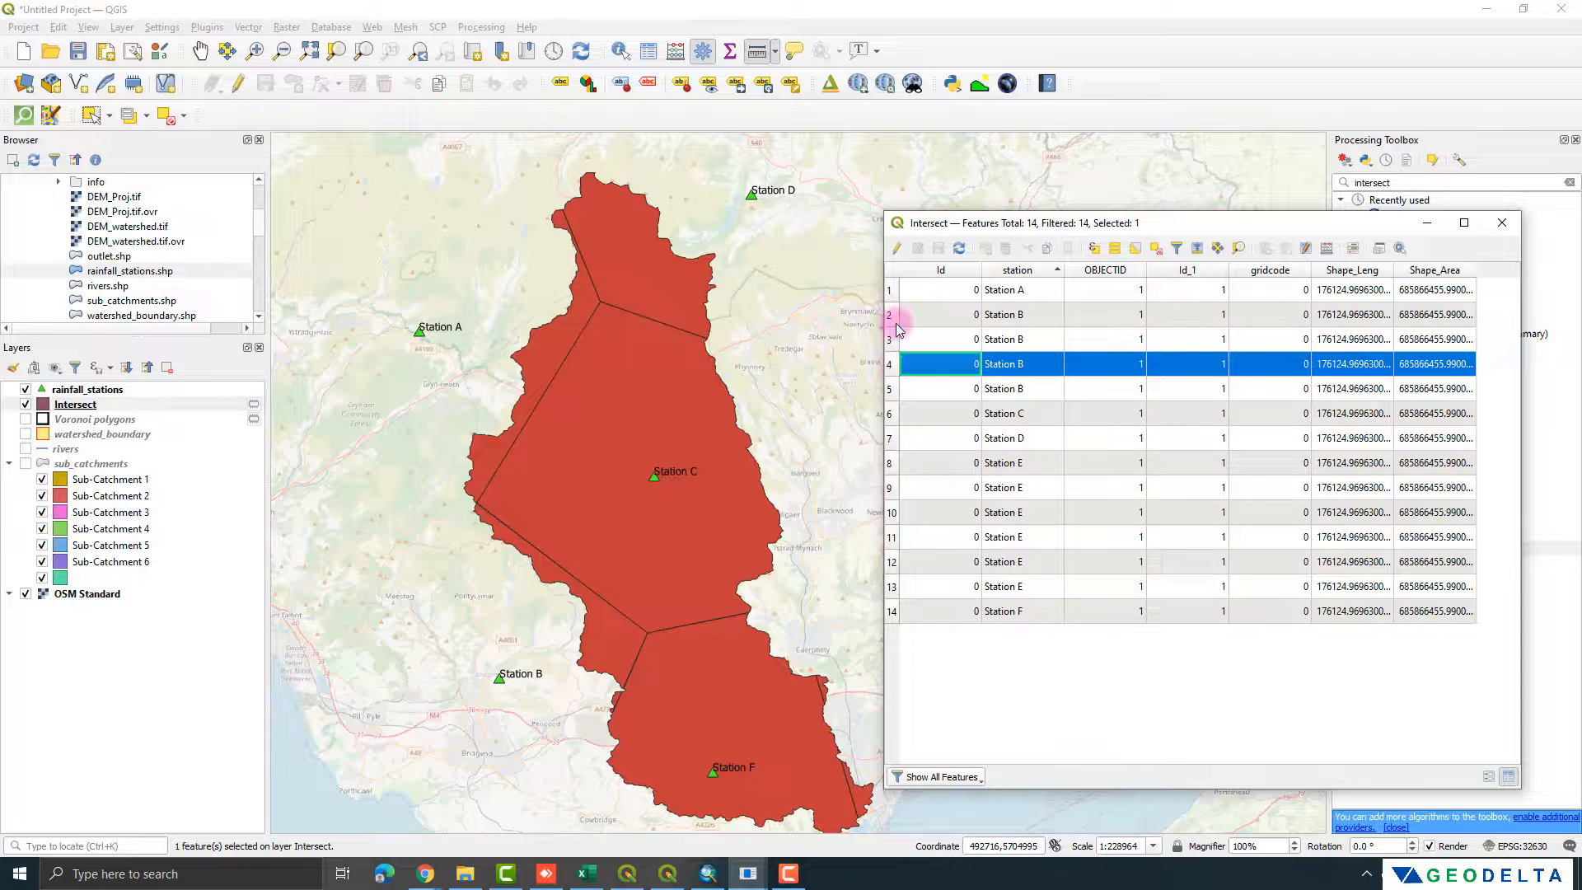
click(892, 389)
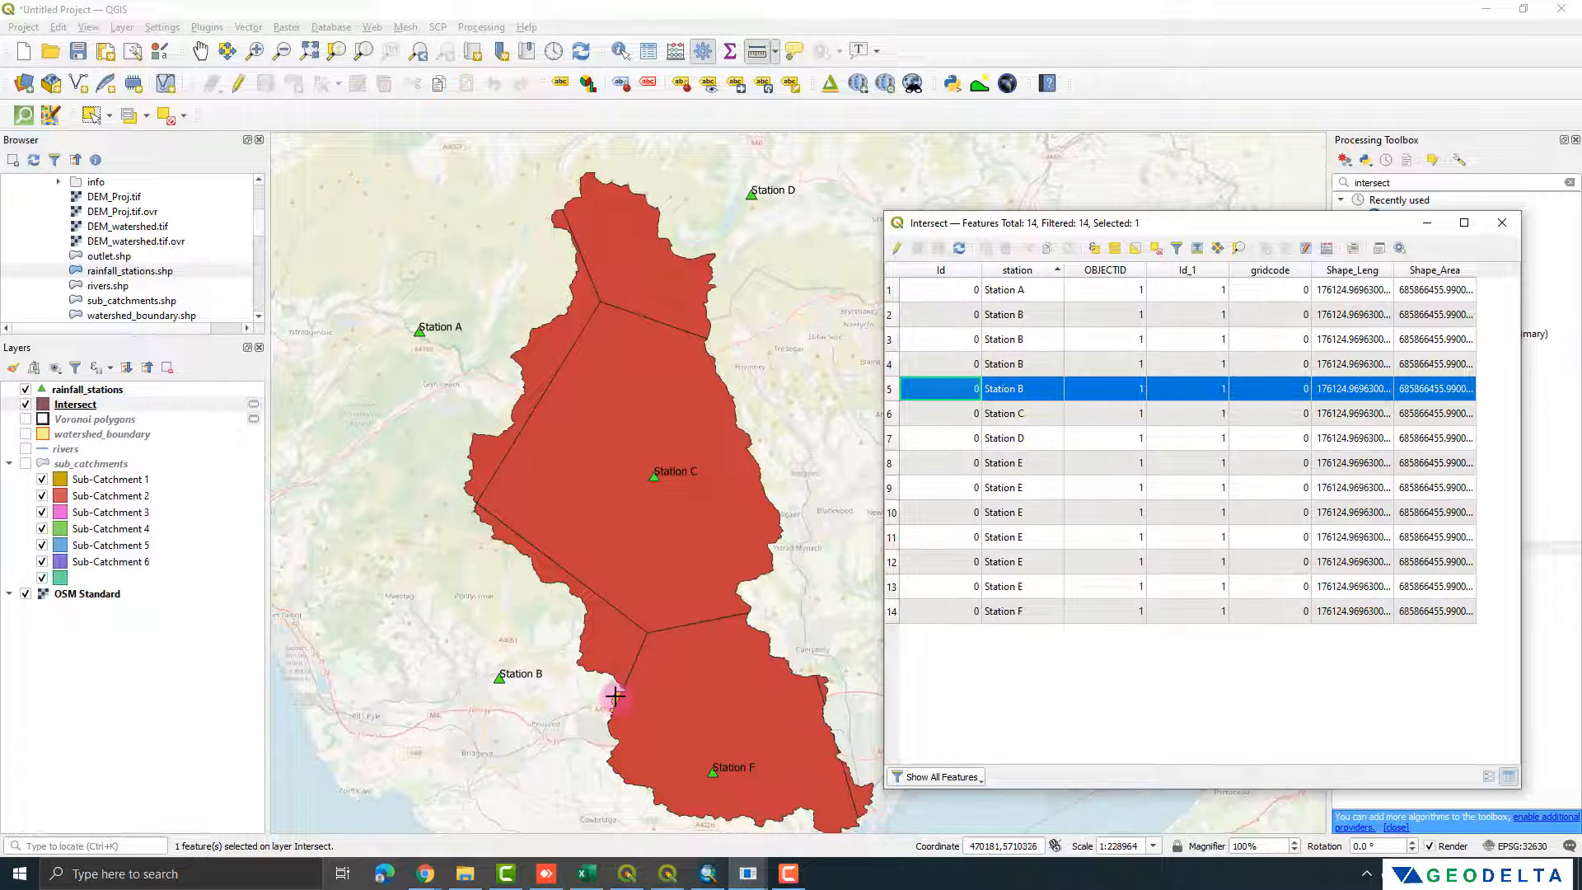
click(1040, 271)
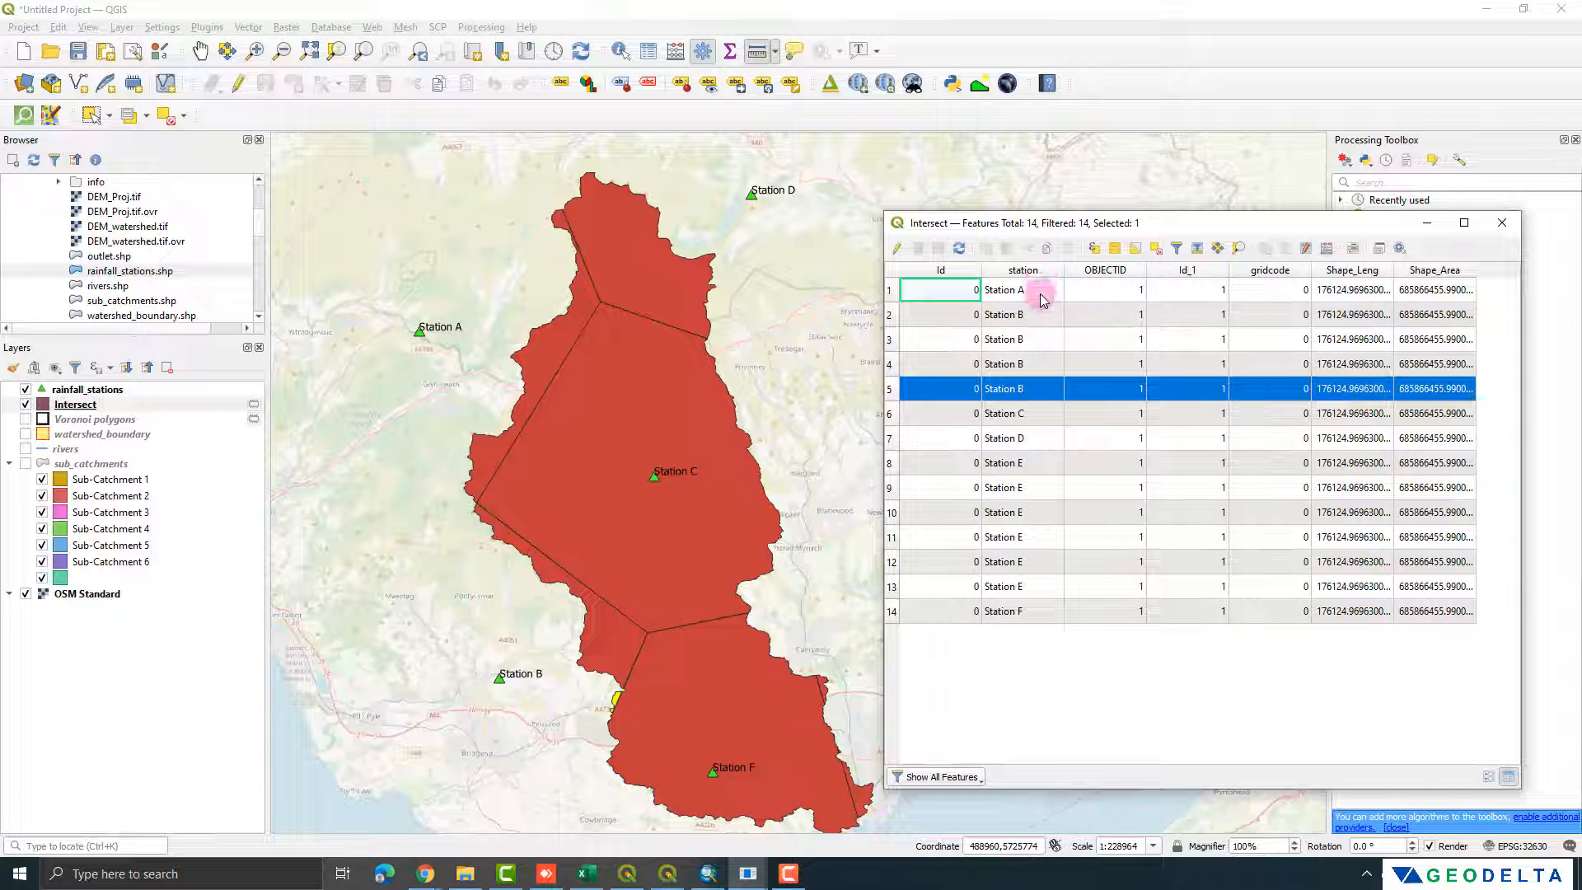
Step: Search the processing tools for dissolve and open SAGA's Polygon dissolve (by attribute) with the Intersect layer as input
click(1041, 293)
click(1029, 322)
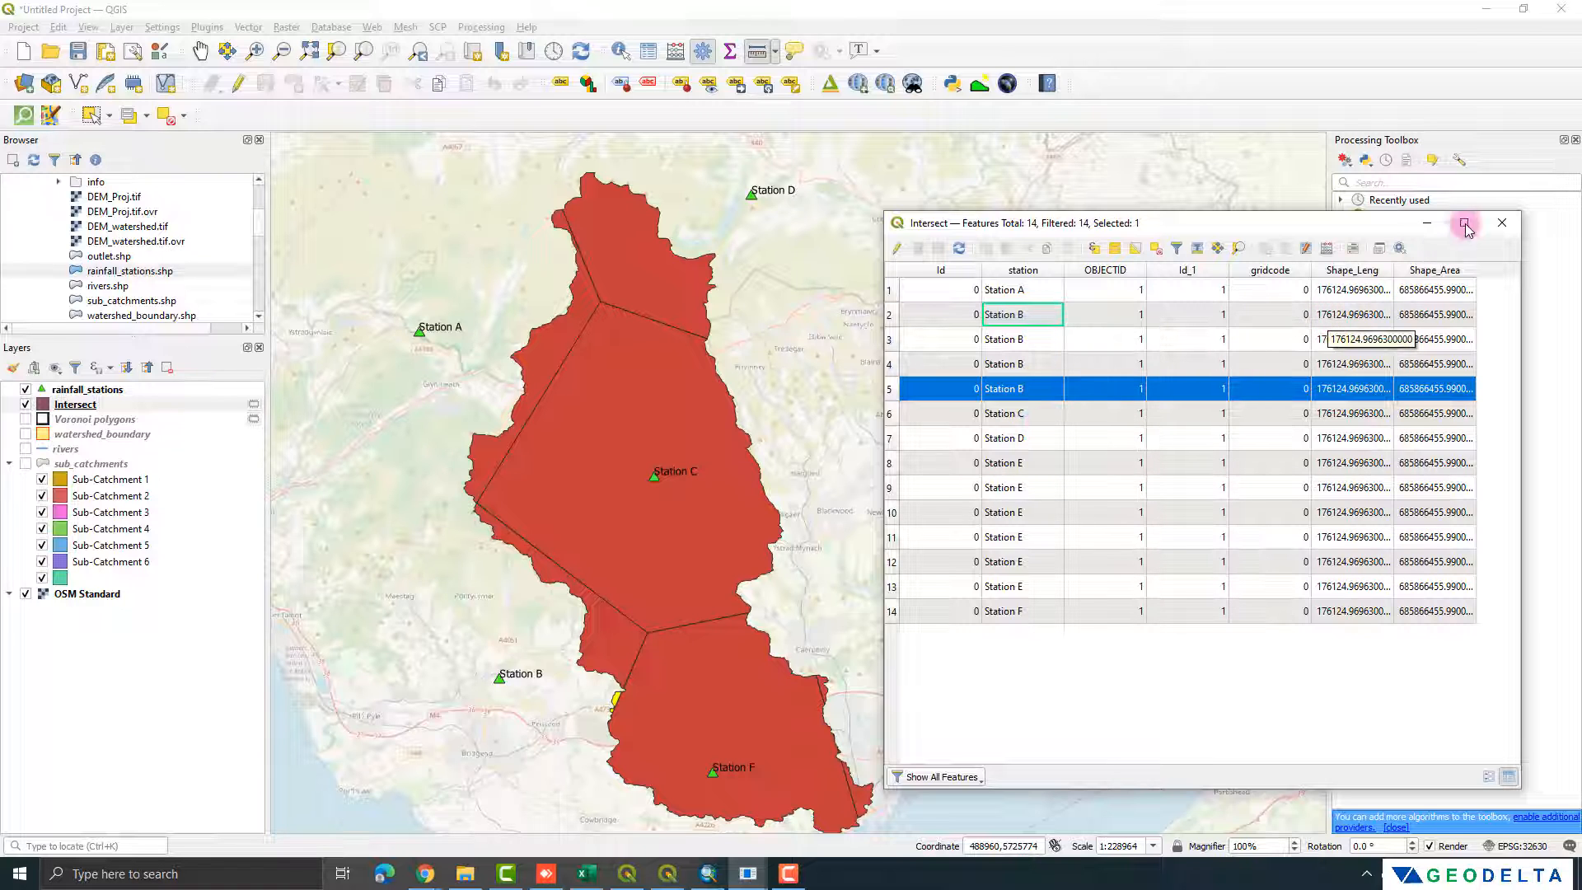
click(1426, 222)
click(1396, 183)
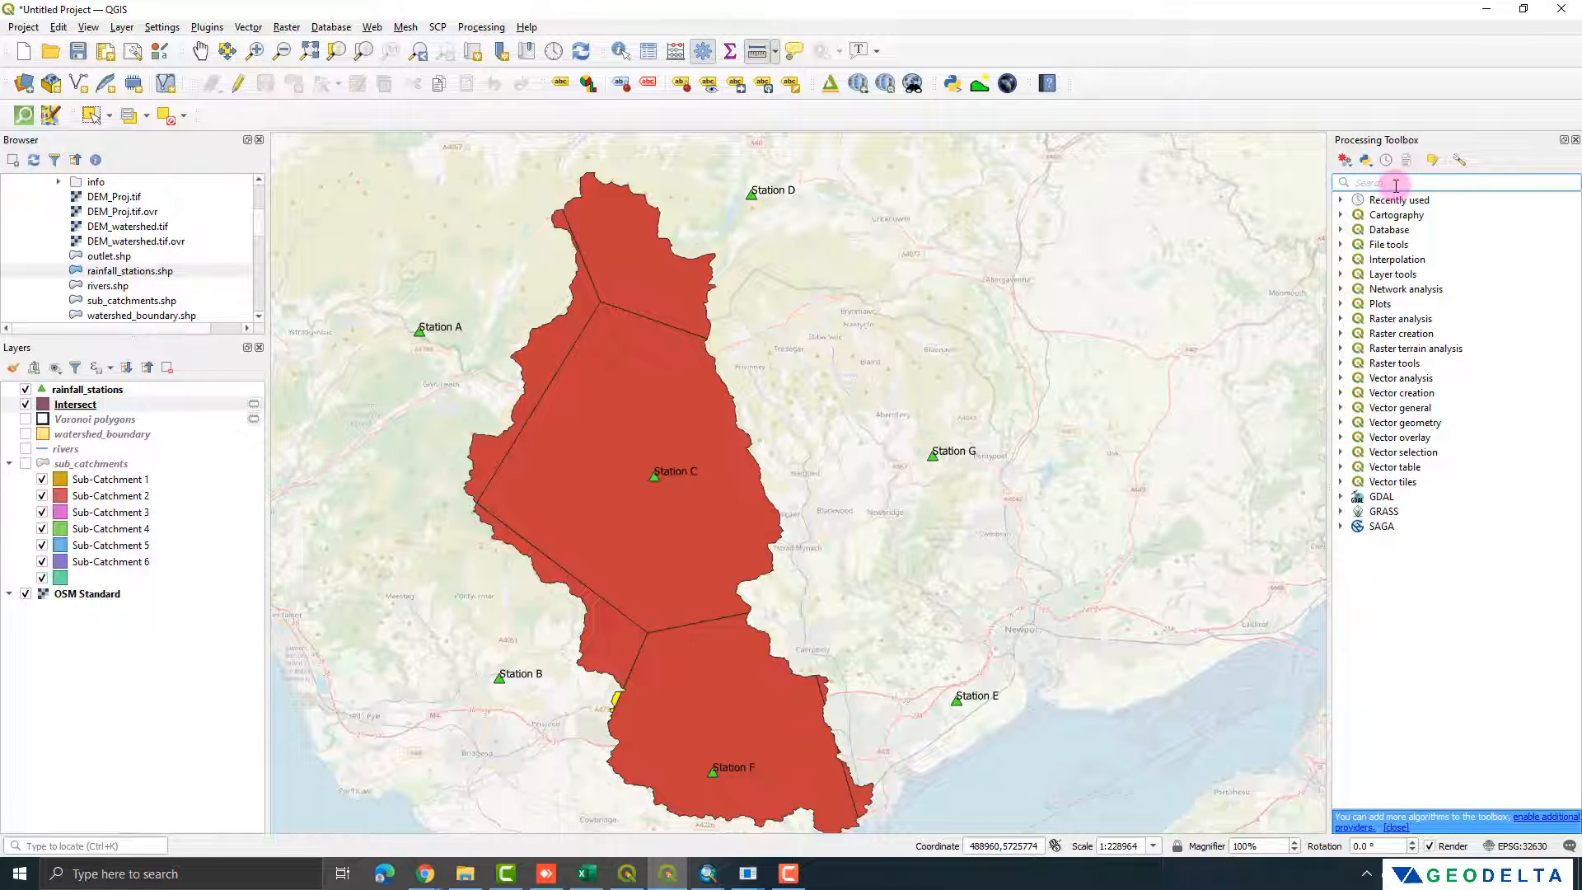
text(dissolve)
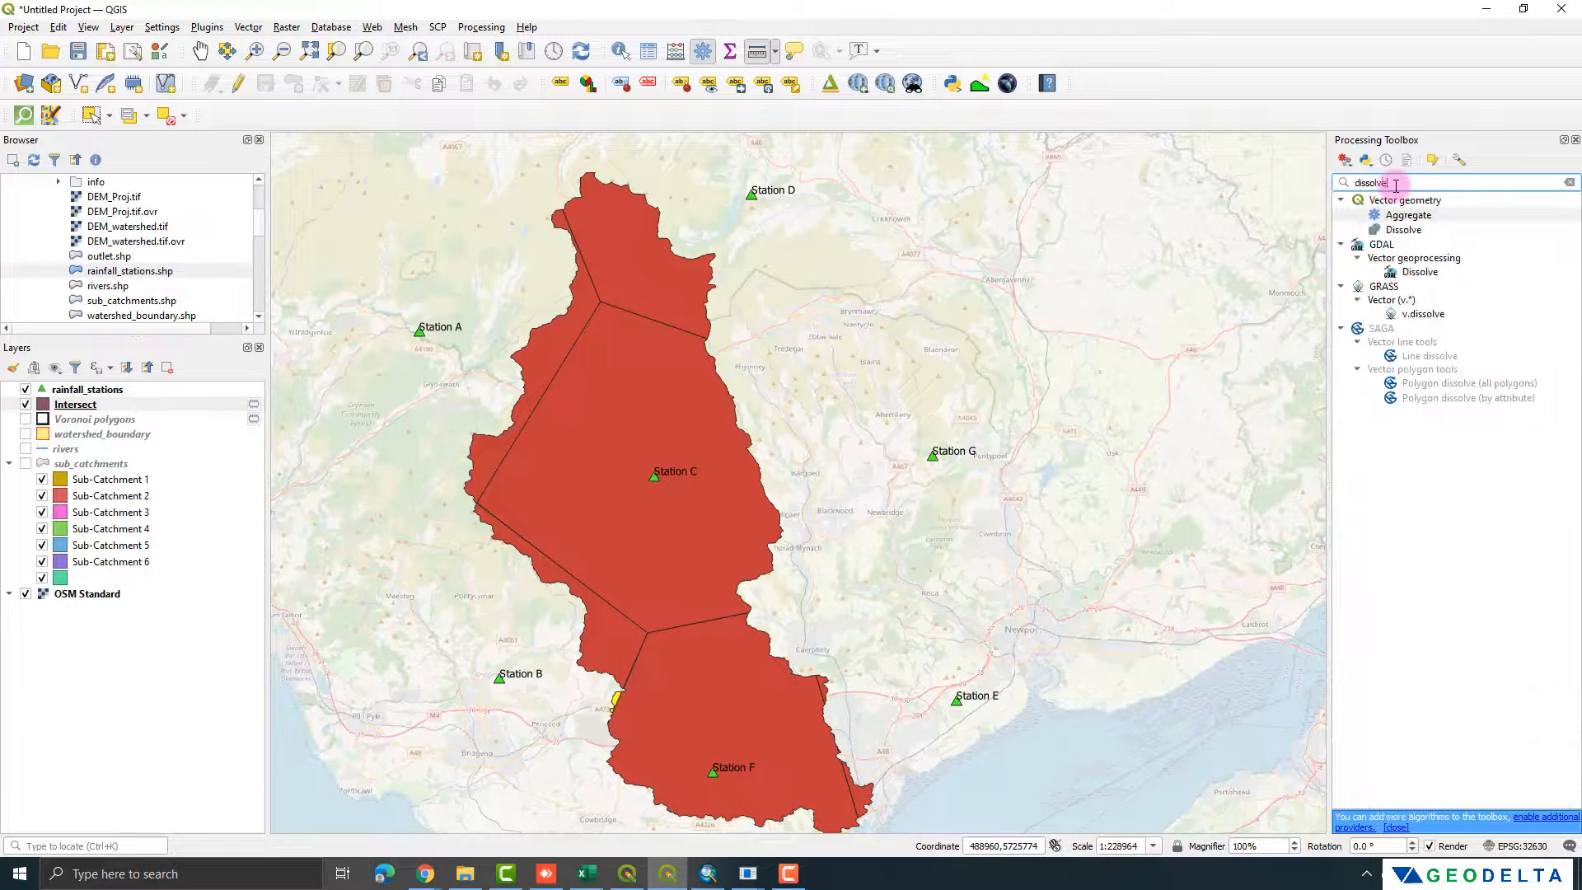
click(1442, 413)
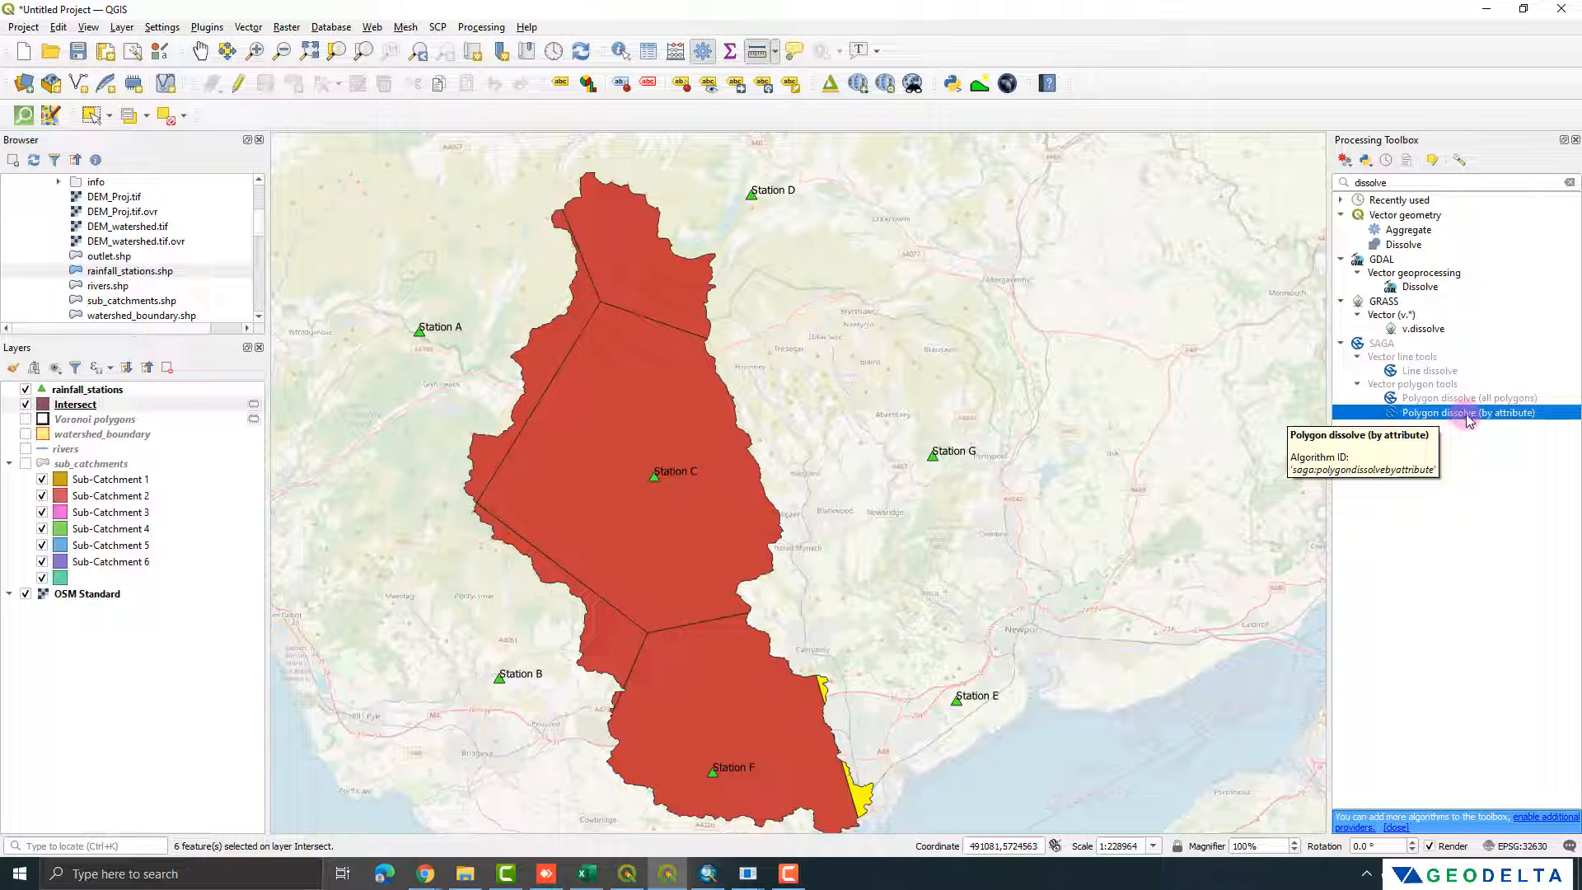
double_click(1469, 420)
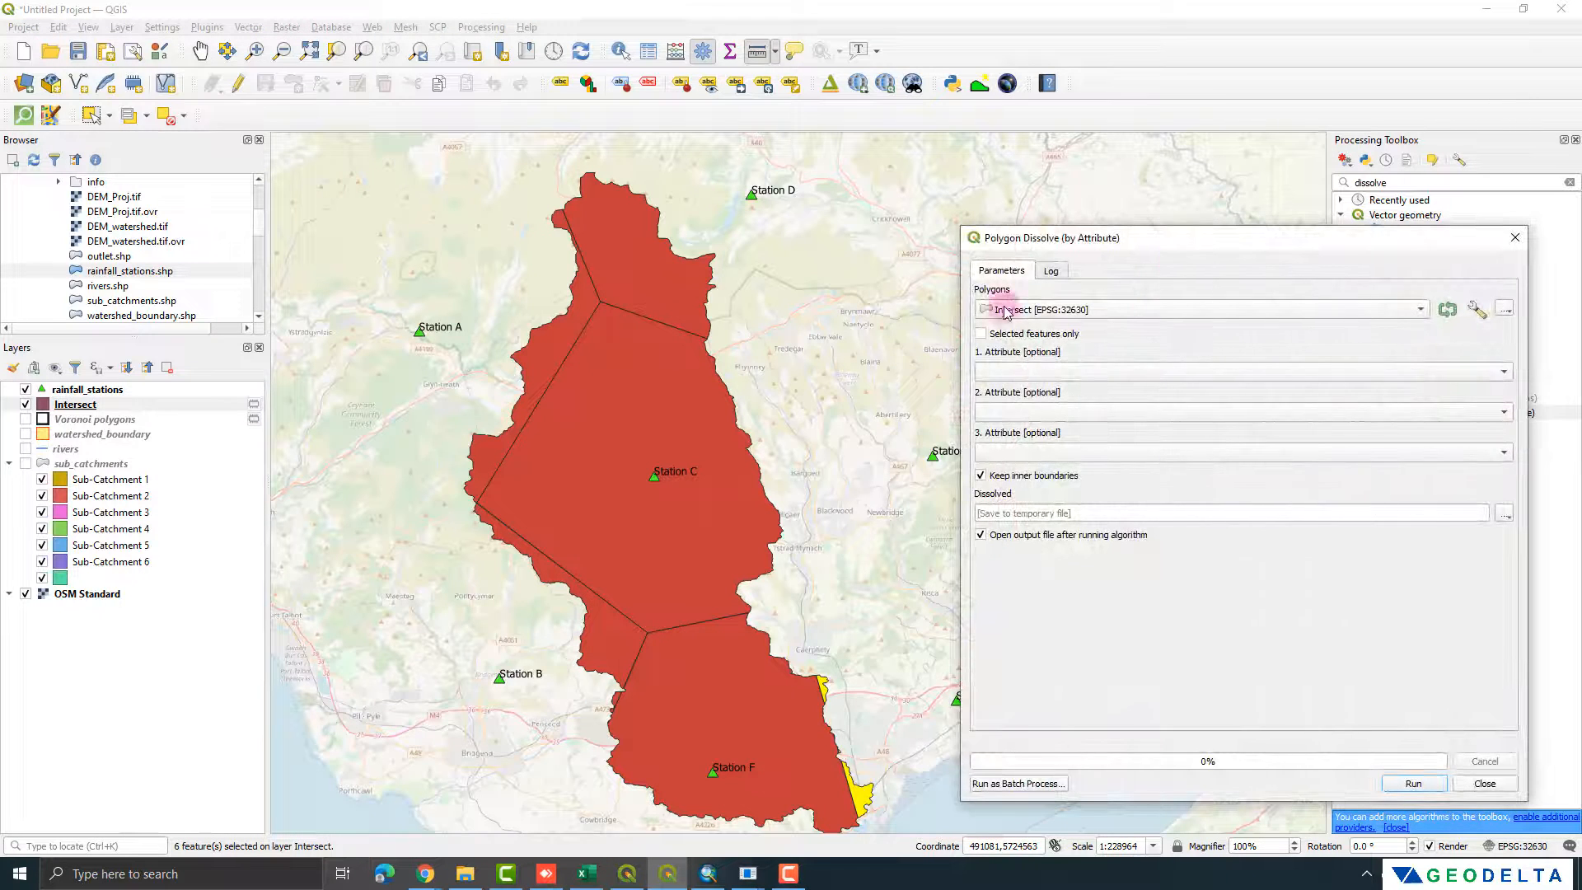
drag(1187, 237, 1080, 206)
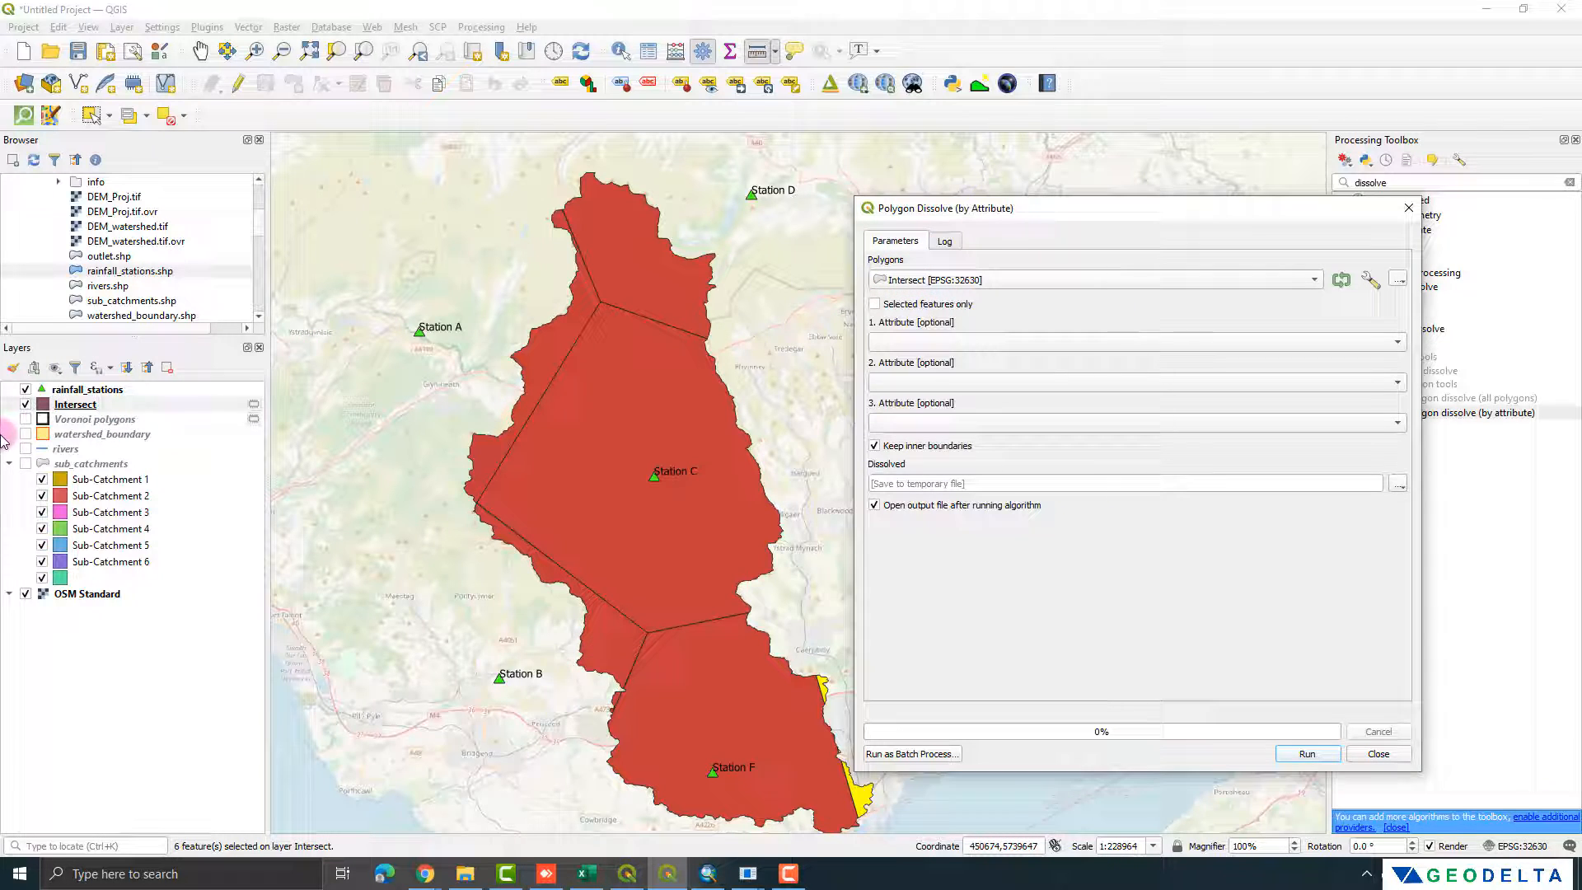
Step: Open the Intersect layer's attribute table and select the records of Stations A to E group by group to compare their polygons on the map
right_click(78, 404)
click(186, 606)
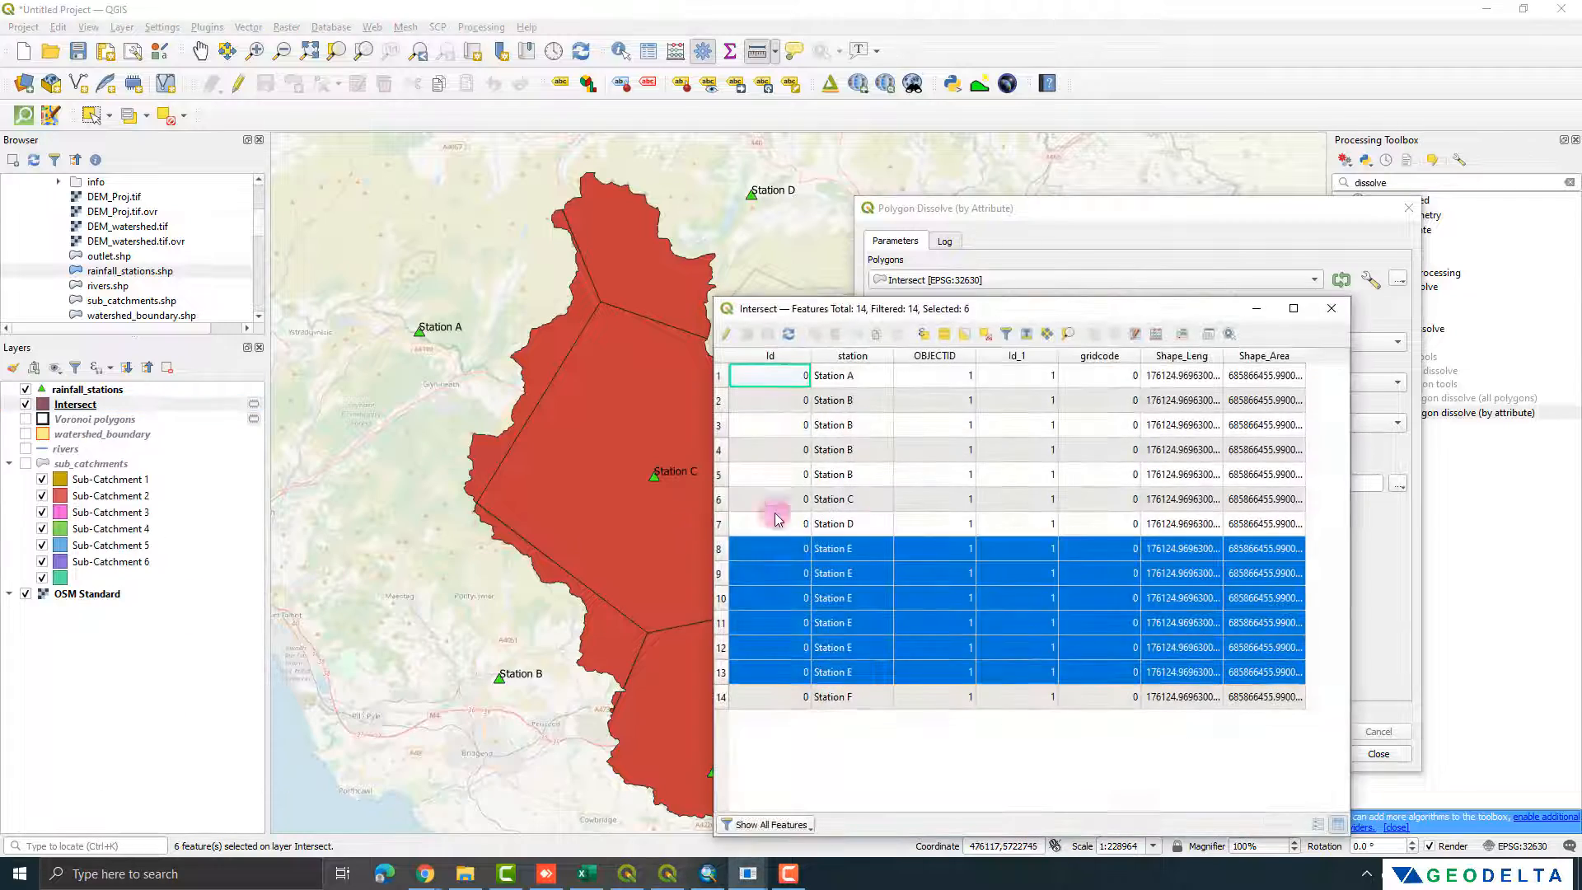
drag(944, 302, 1013, 272)
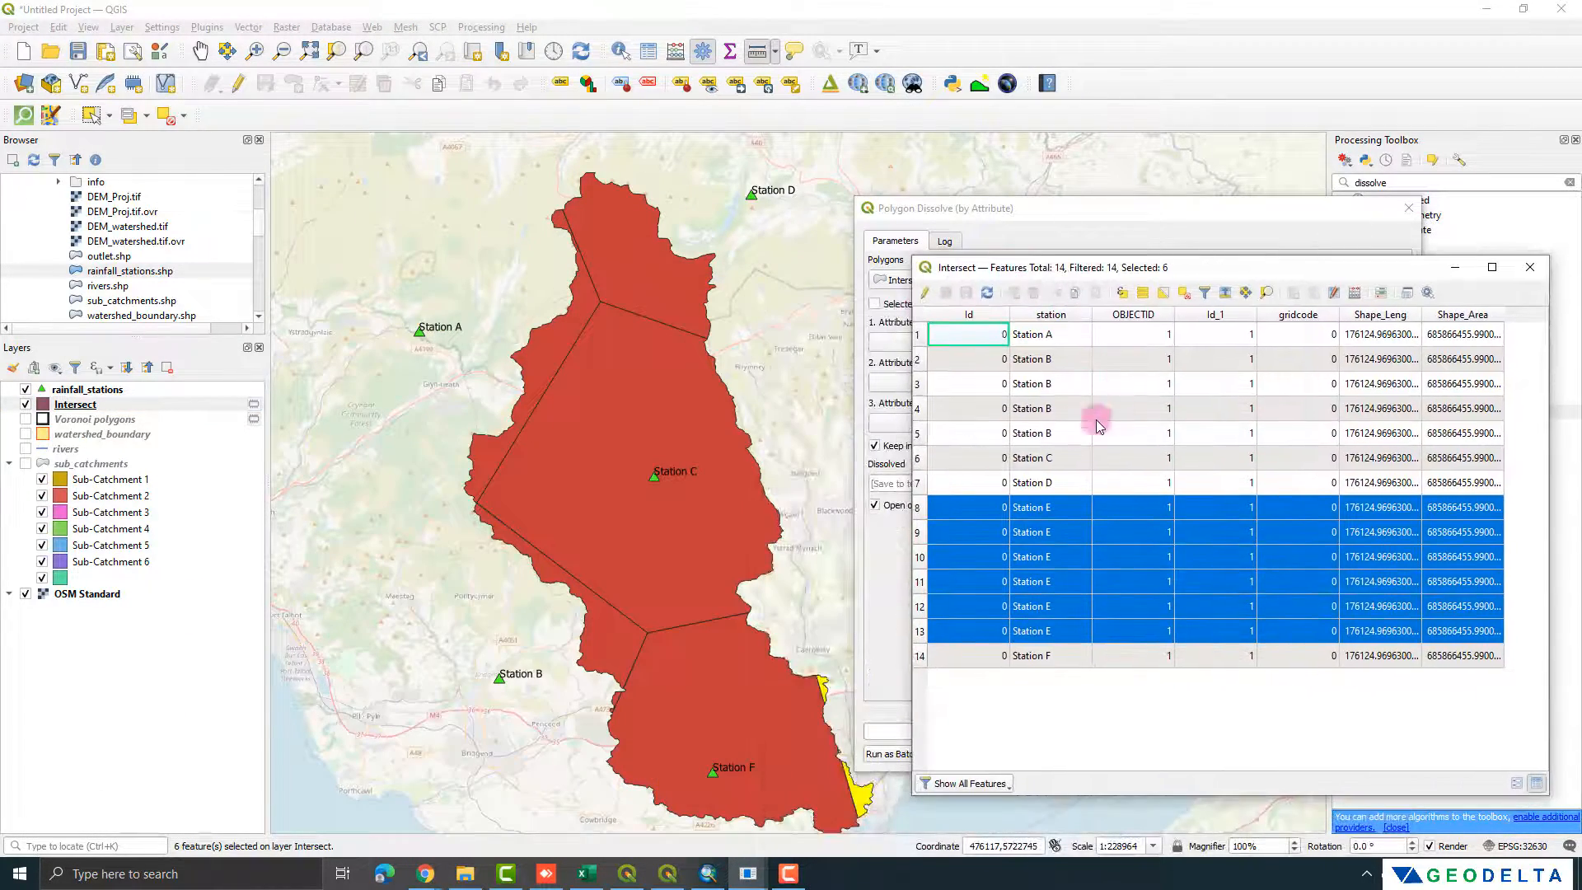
click(1000, 361)
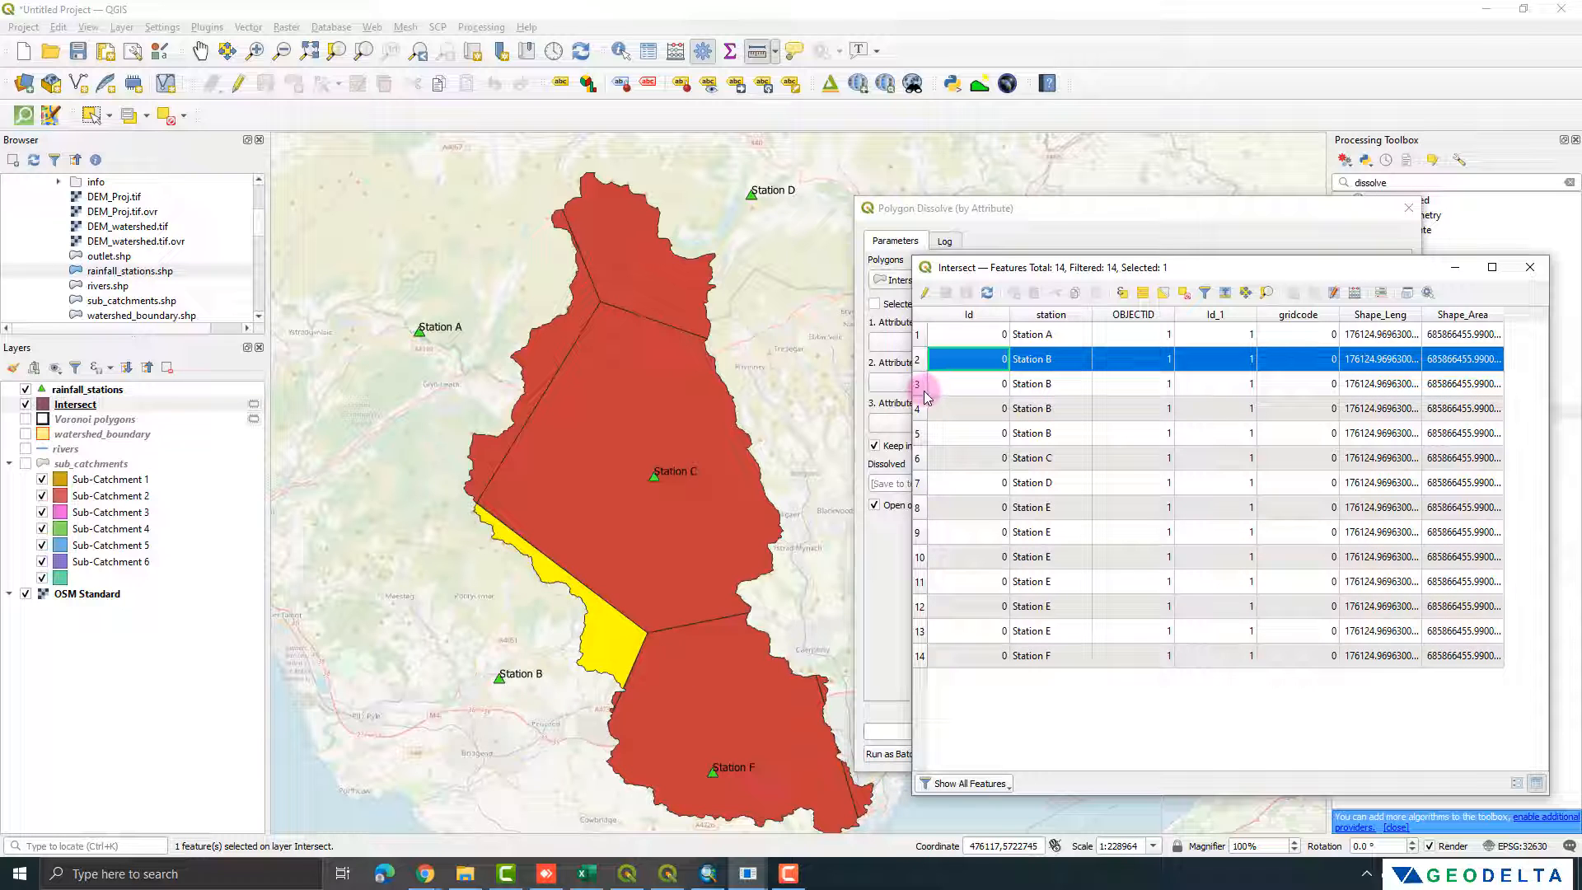
click(920, 336)
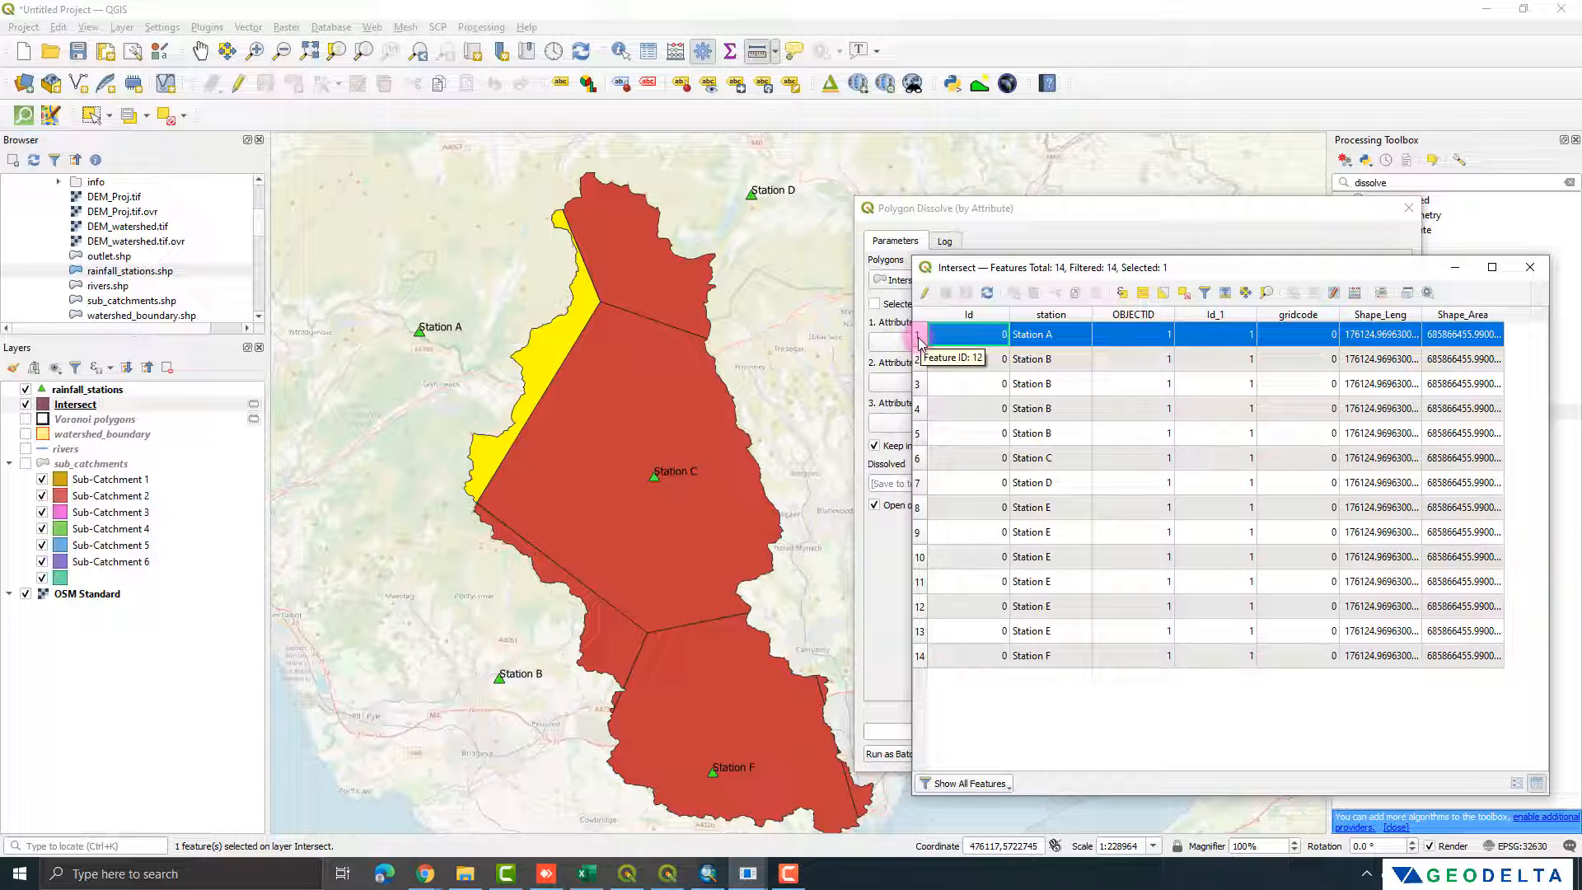
drag(919, 360, 920, 433)
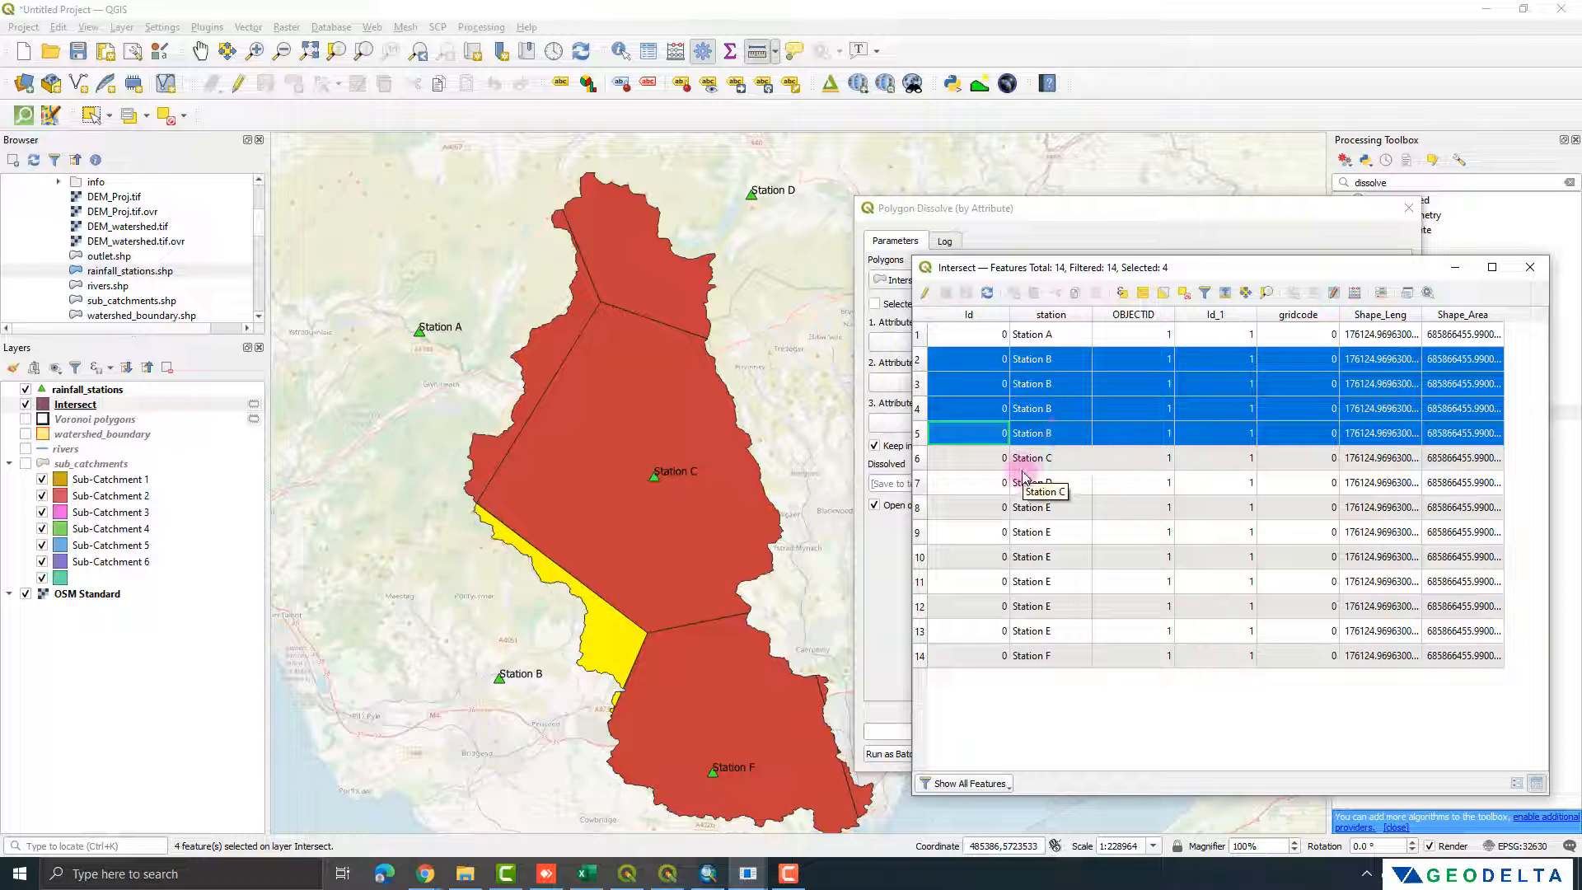
click(919, 460)
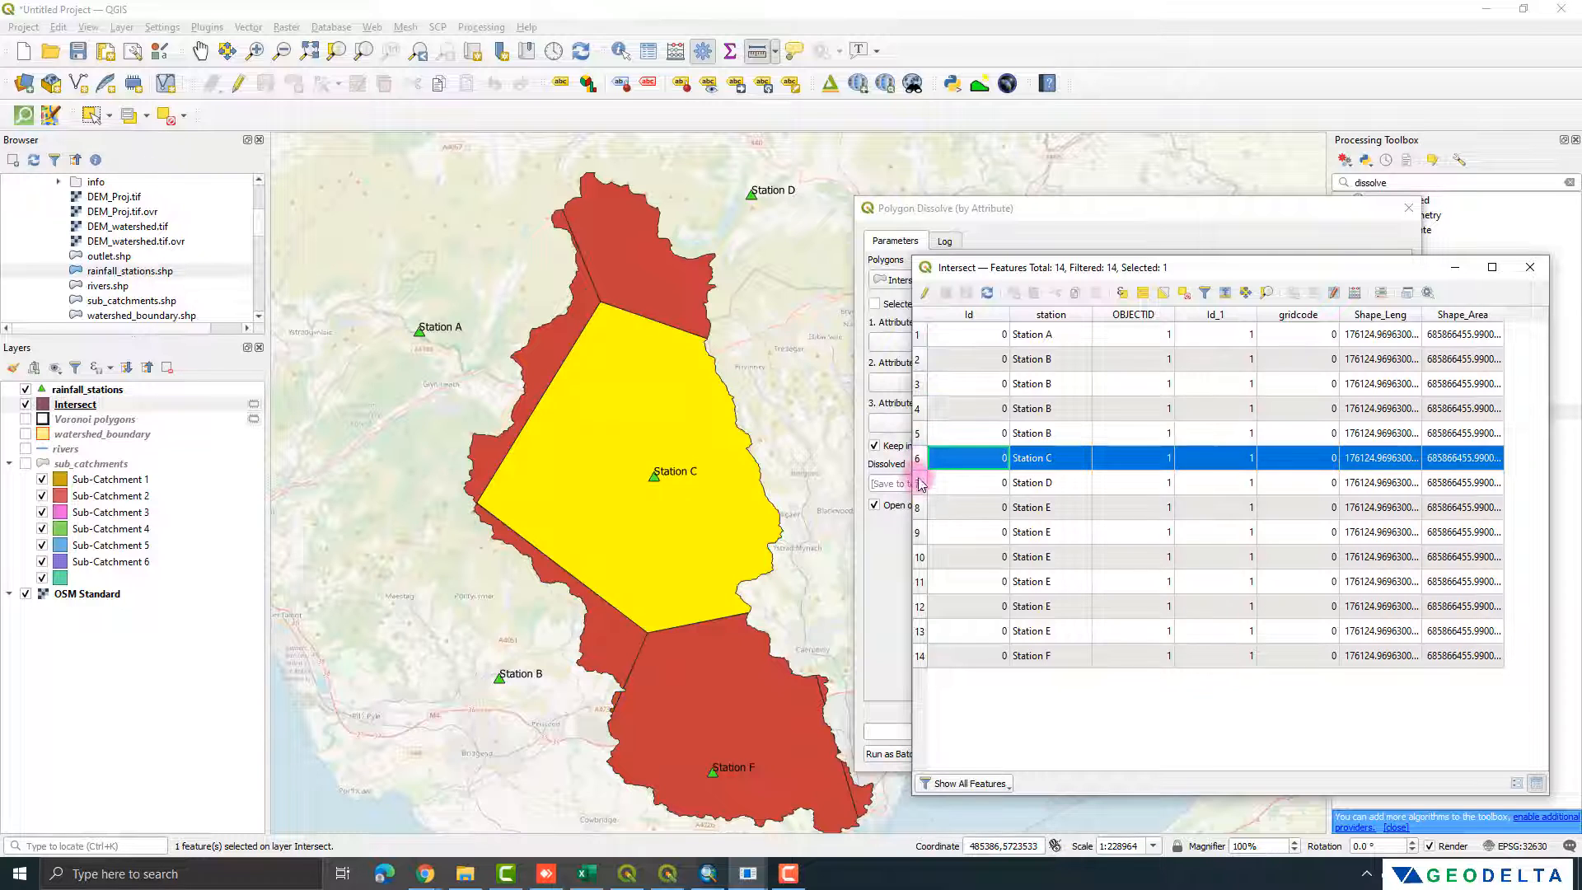
click(921, 484)
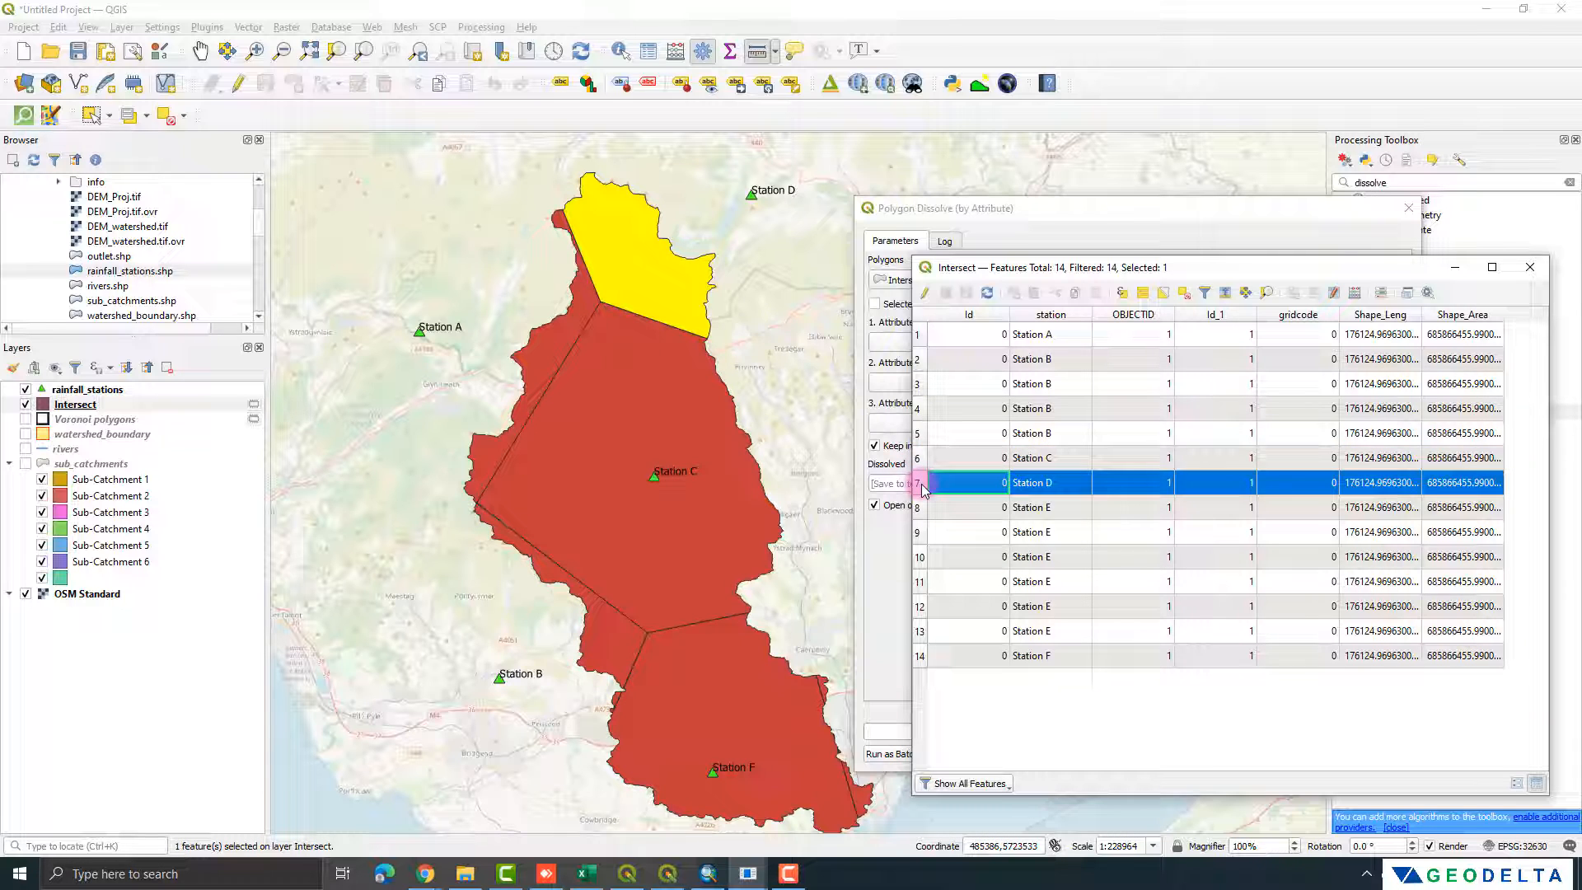
click(919, 508)
drag(920, 510, 920, 628)
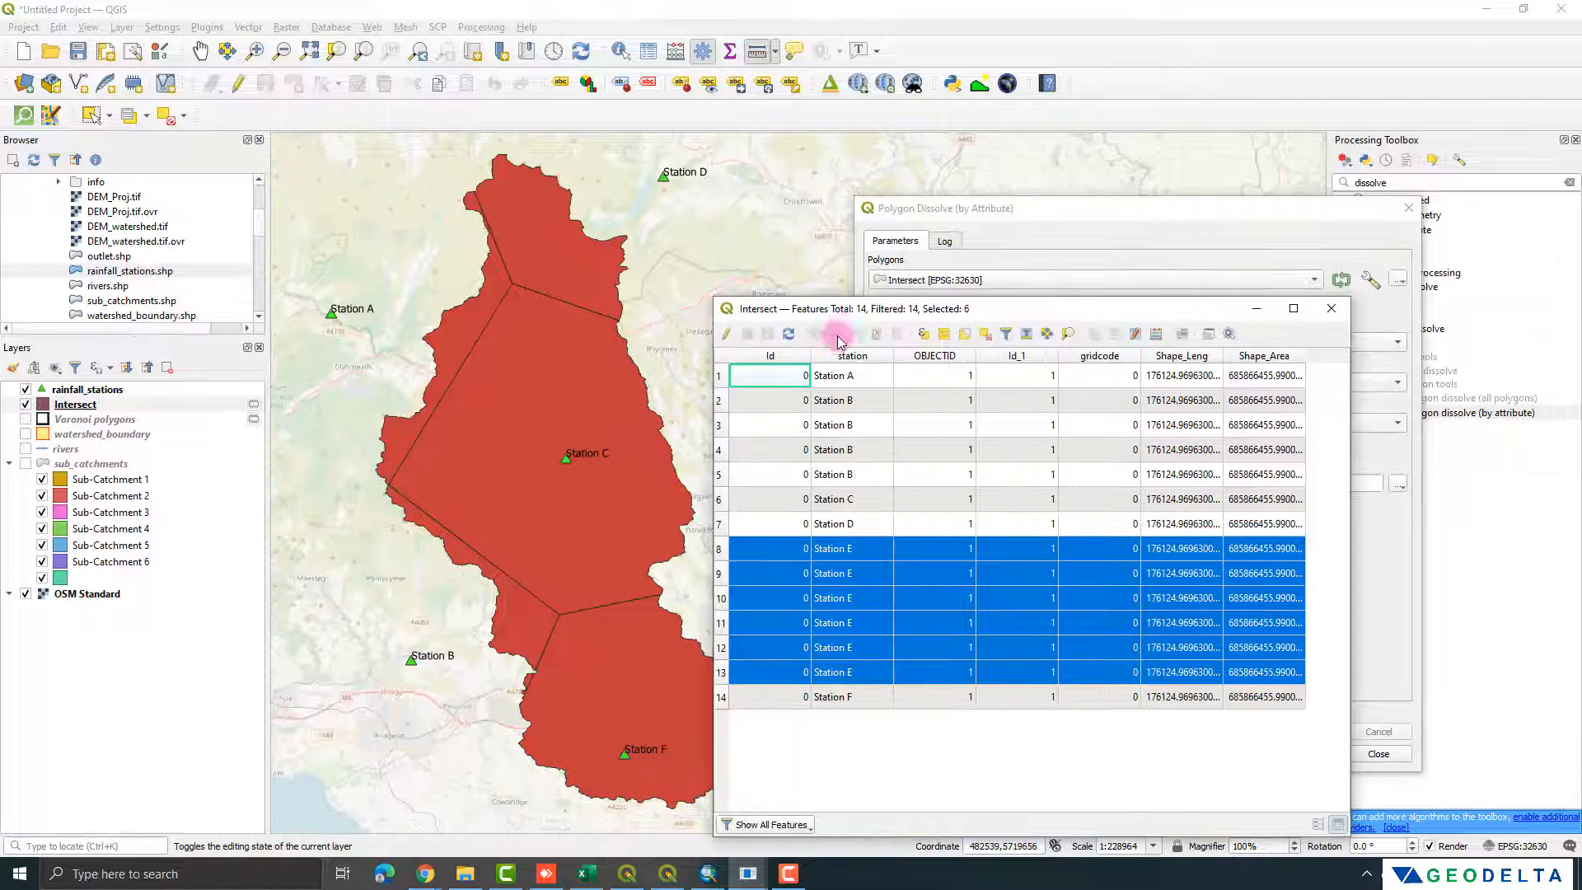
drag(846, 308, 953, 255)
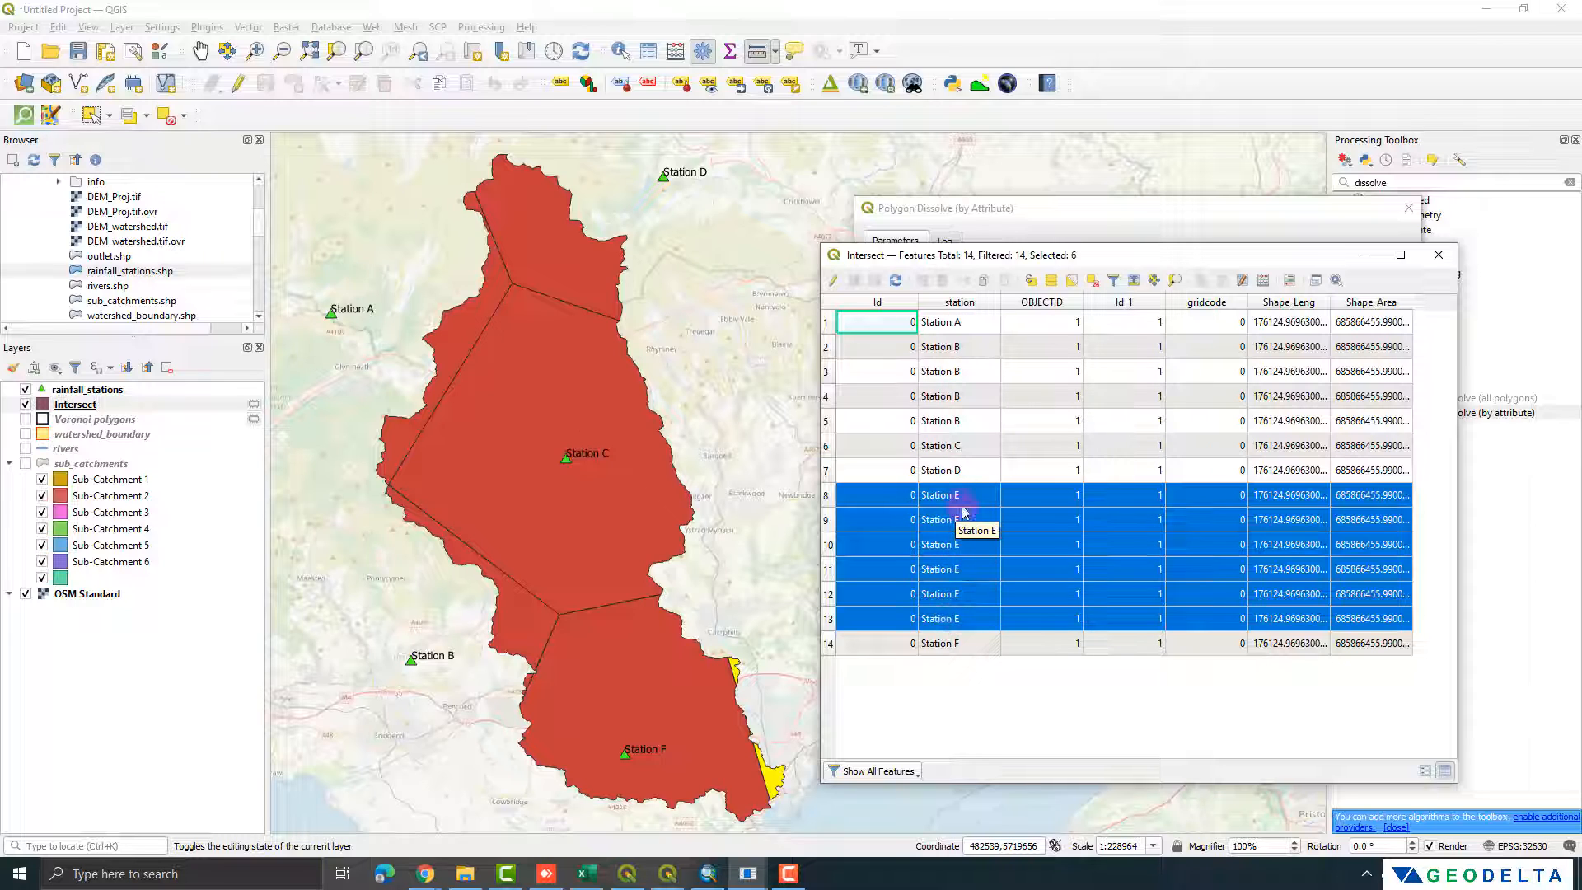
click(1438, 255)
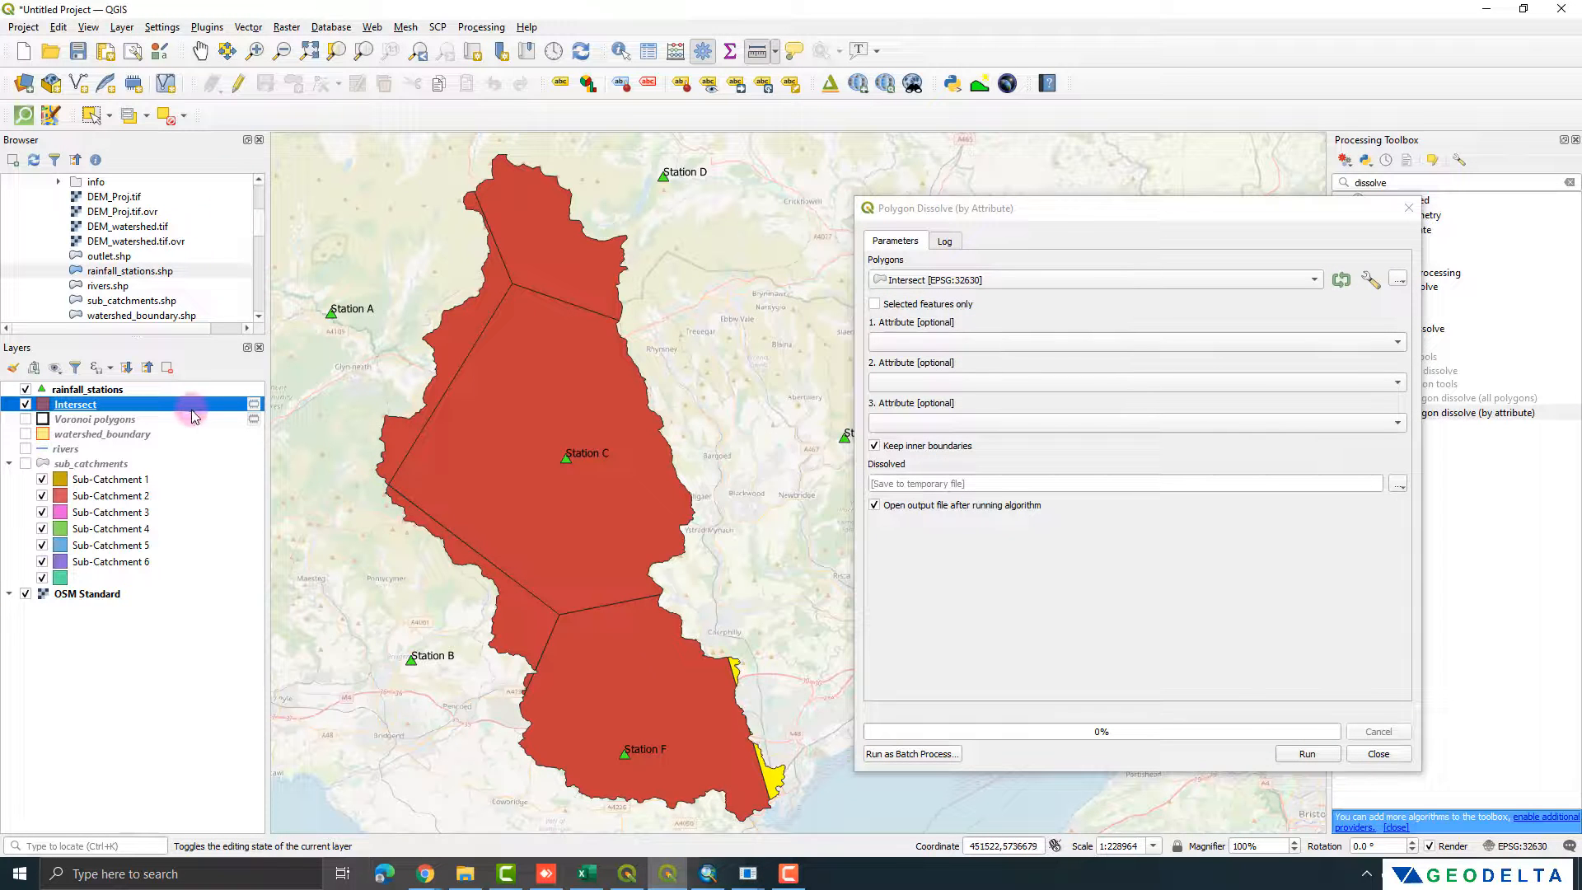
Step: Deselect all features of the Intersect layer from its attribute table and close the table
key(F6)
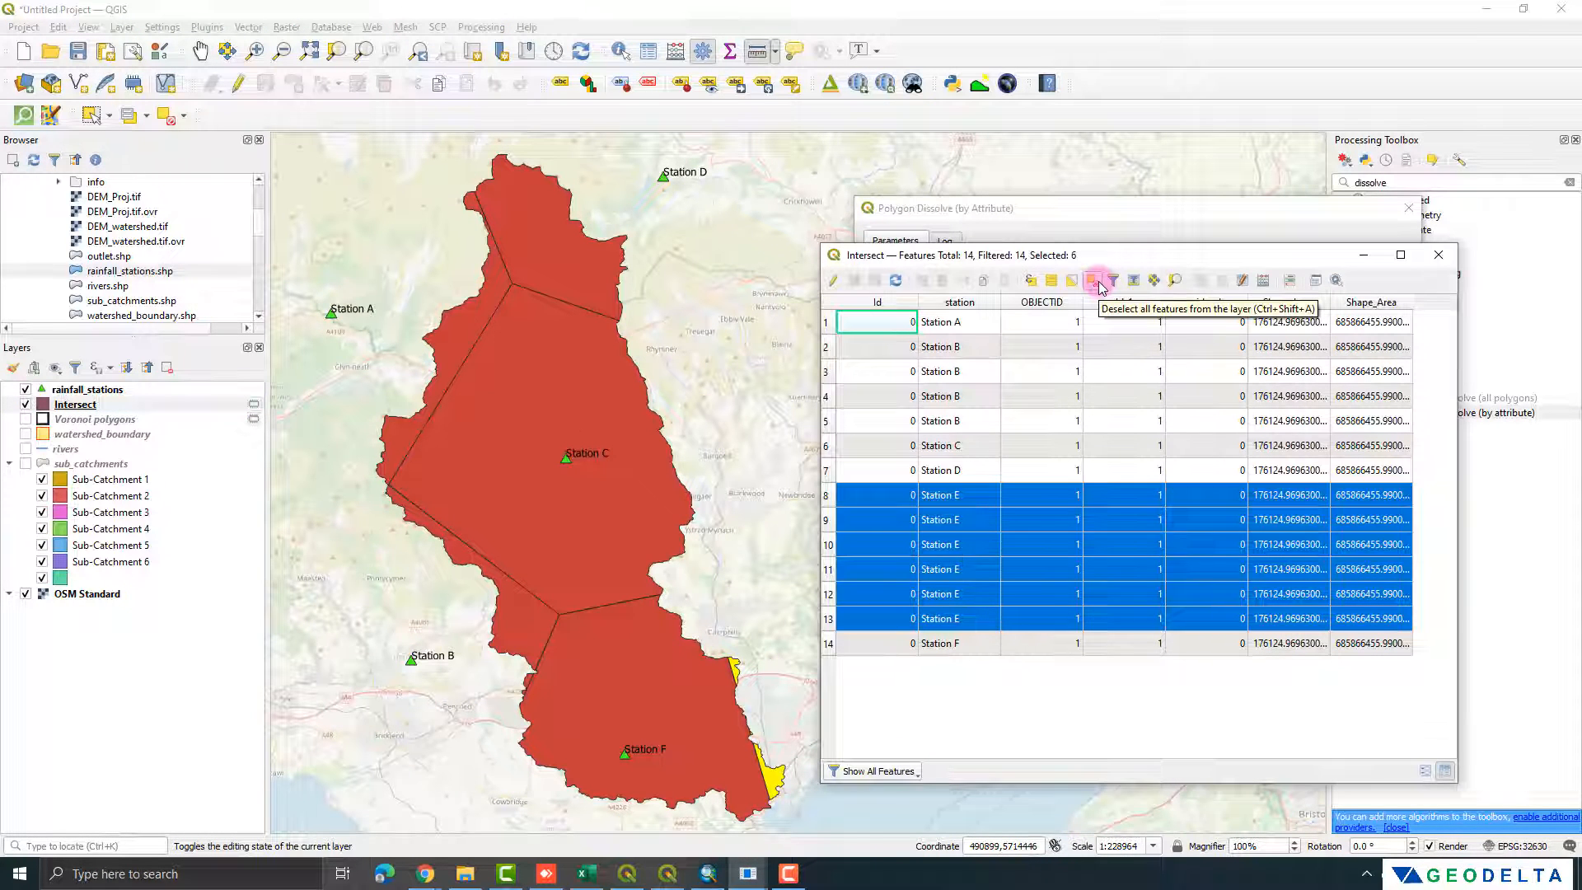
click(1091, 281)
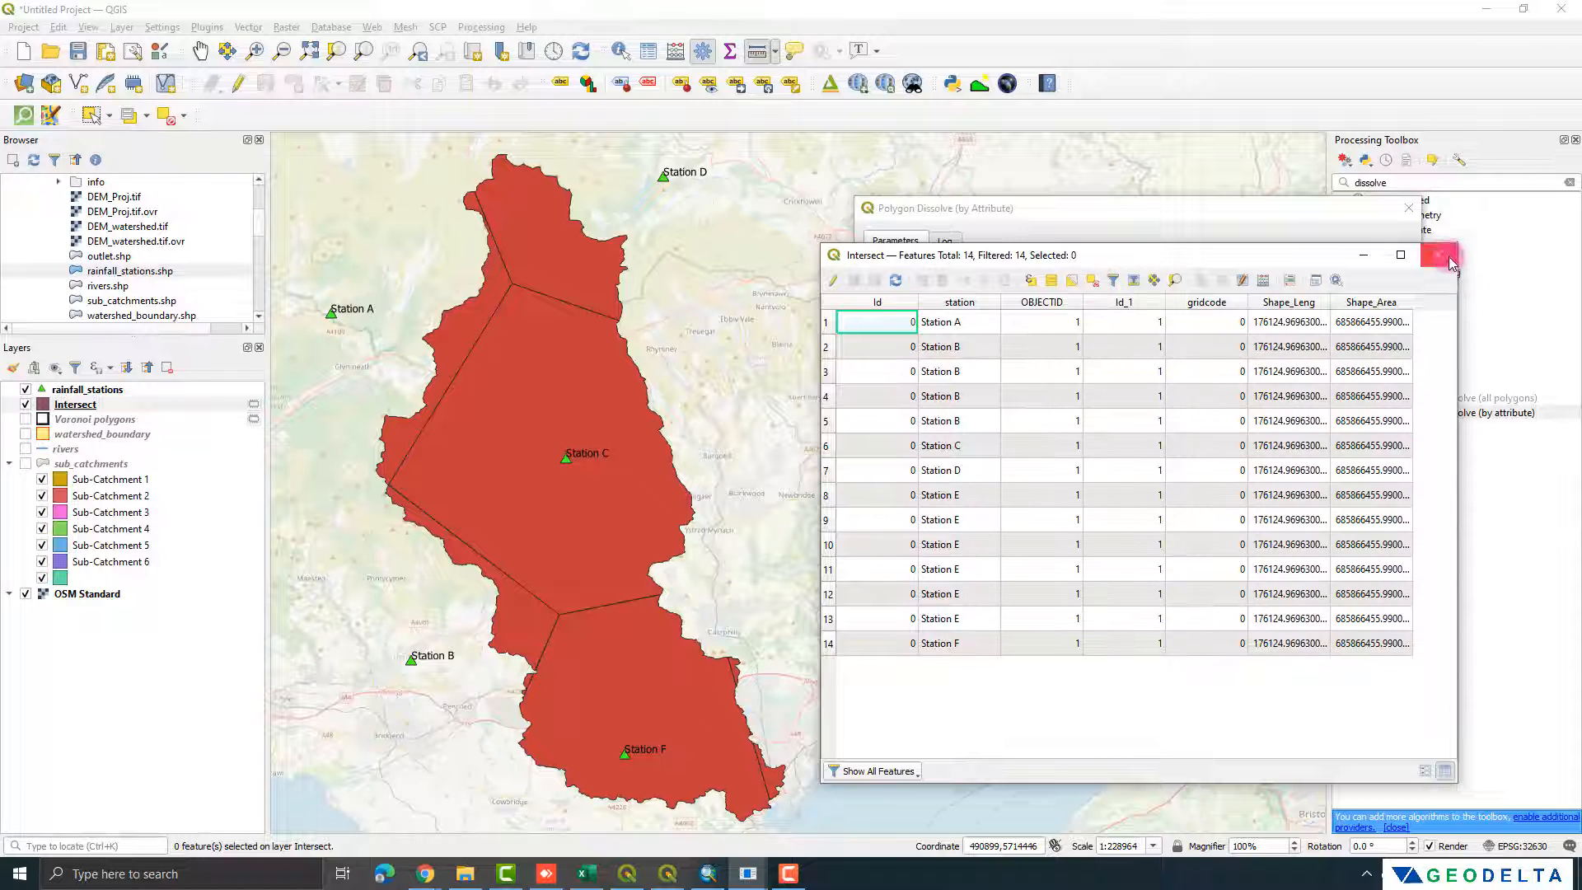
click(1439, 255)
Step: Dissolve the Intersect polygons with station as the first attribute, keeping inner boundaries and saving to a temporary file
click(948, 342)
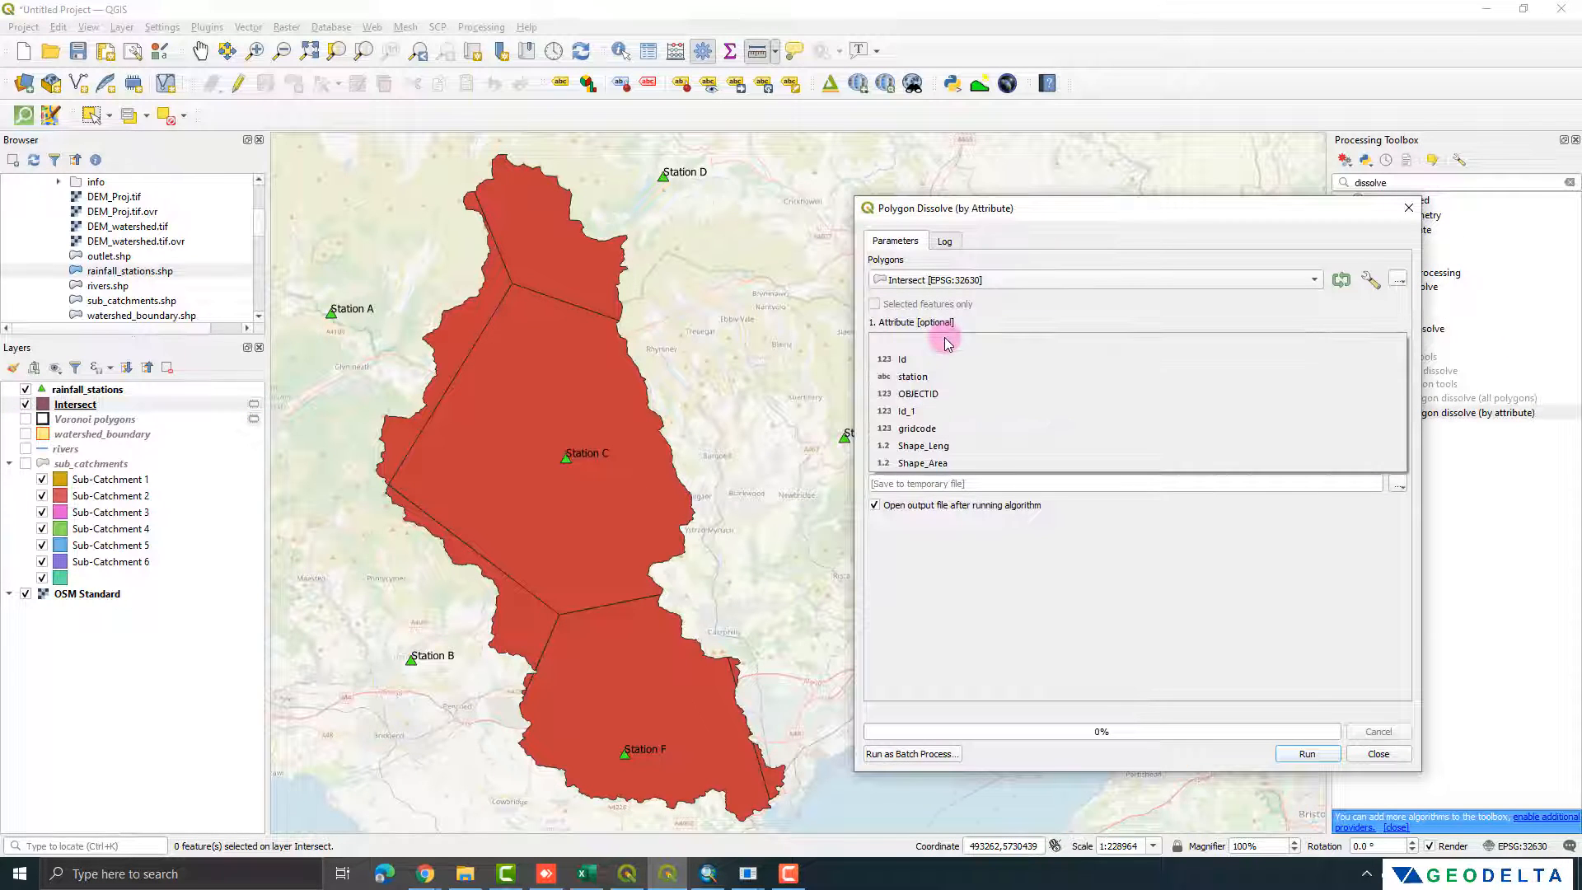
click(910, 381)
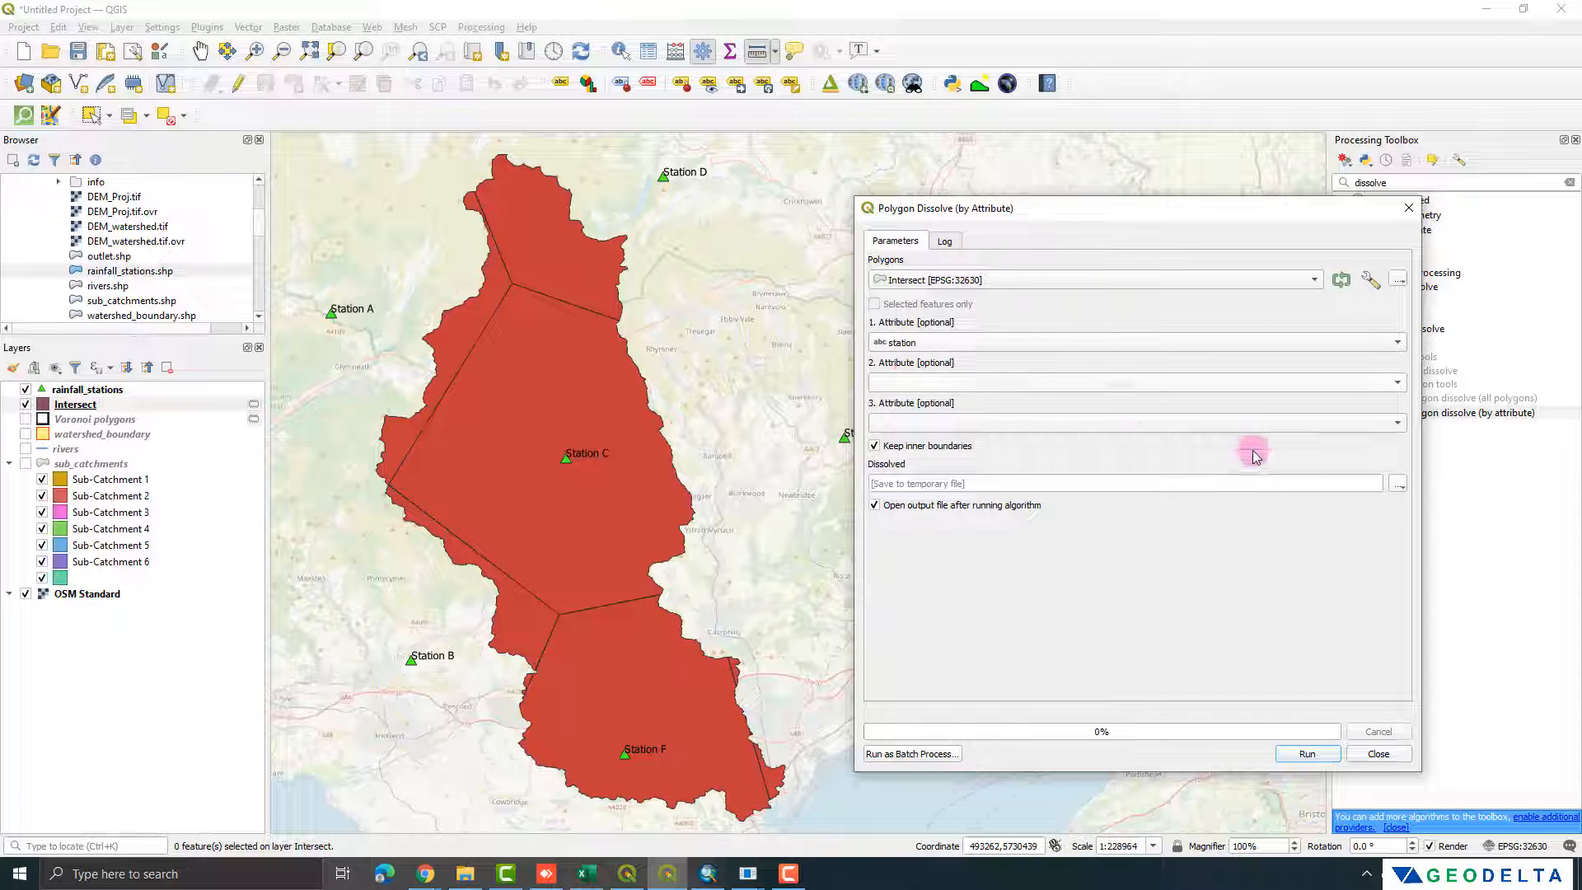
click(1291, 754)
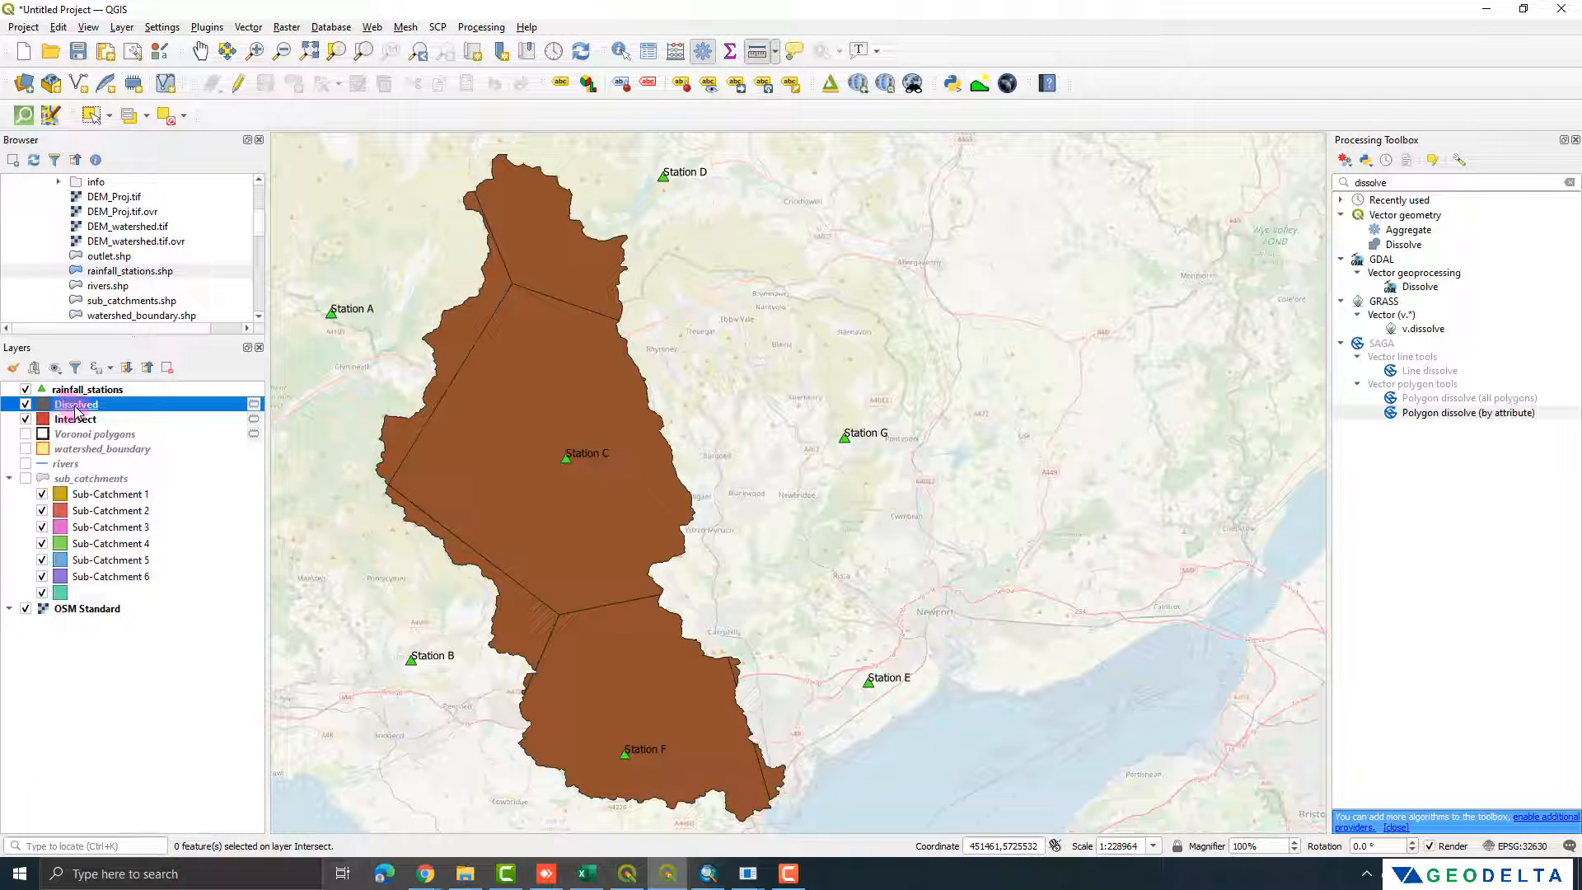
Step: Open the Dissolved layer's attribute table and select each station's record in turn to check its polygon on the map
right_click(63, 406)
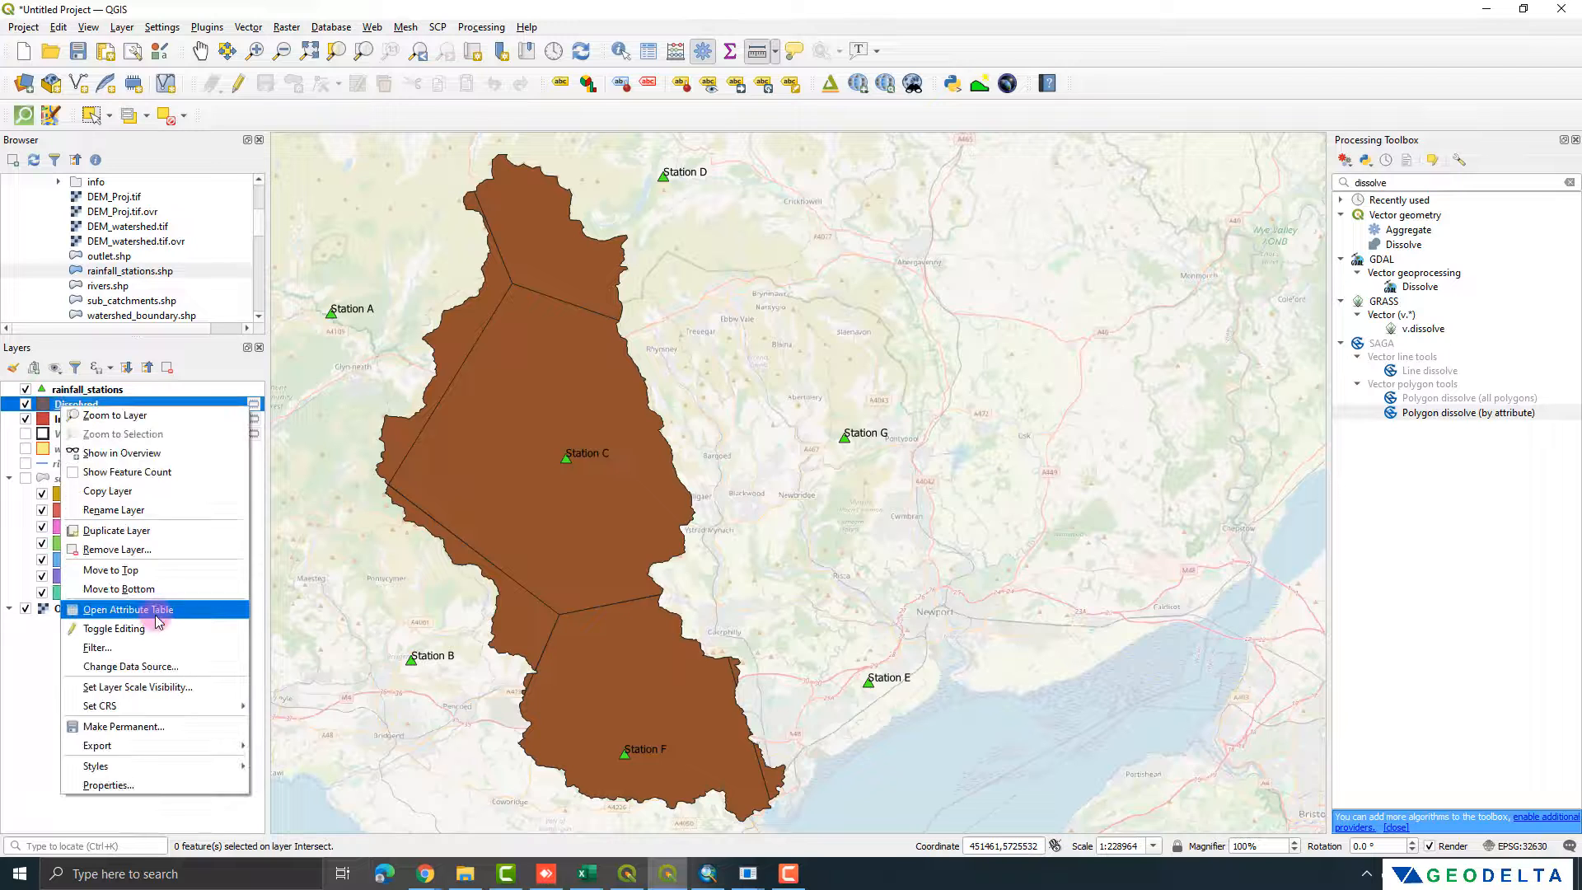
click(159, 615)
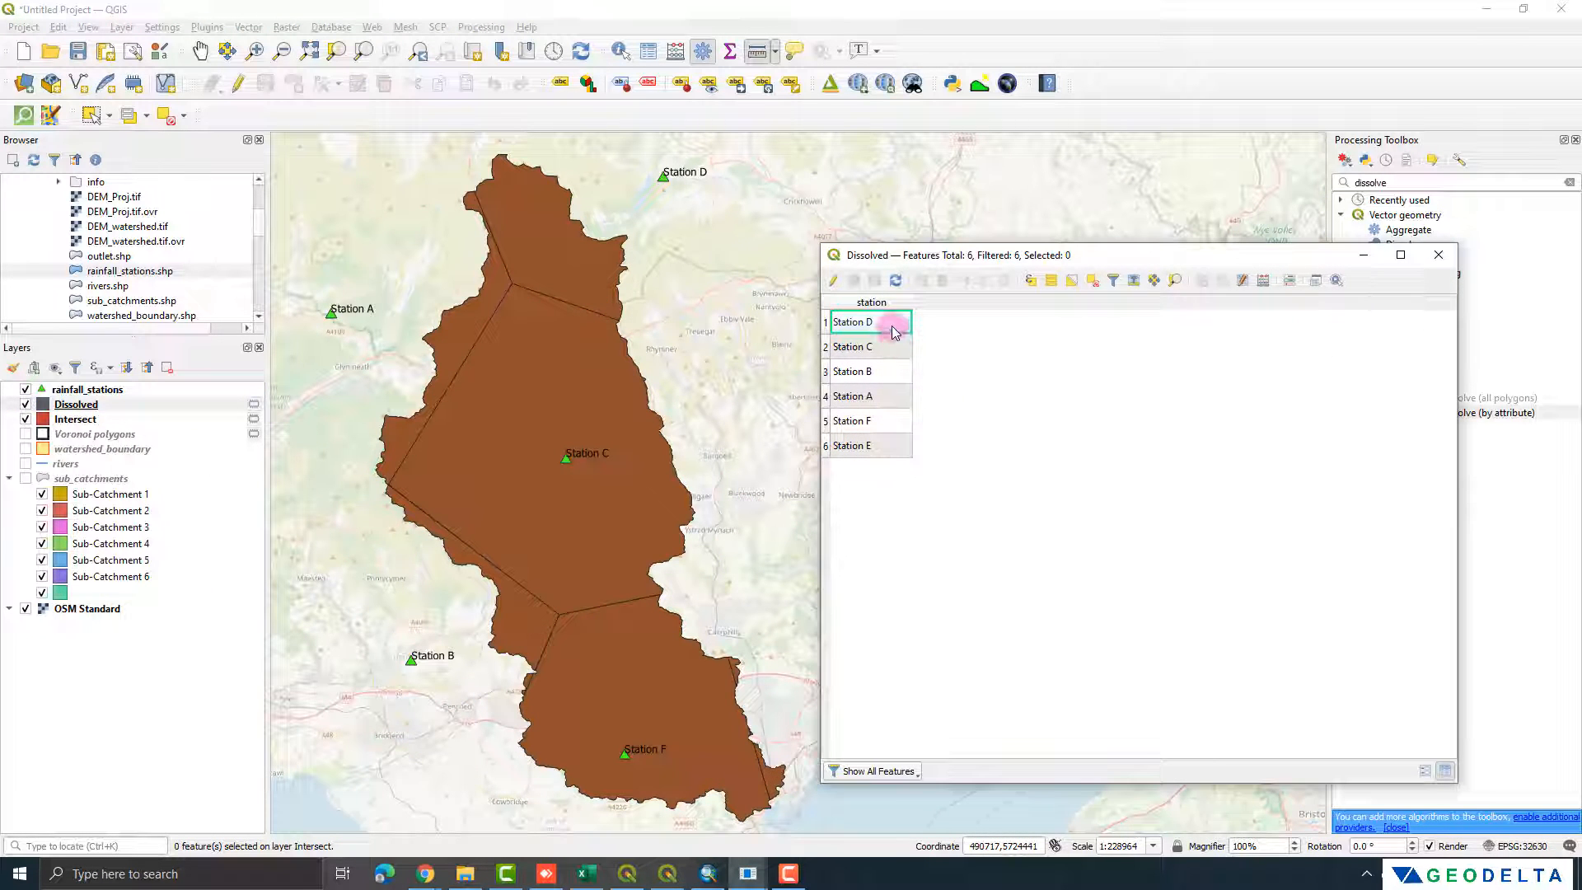
click(826, 347)
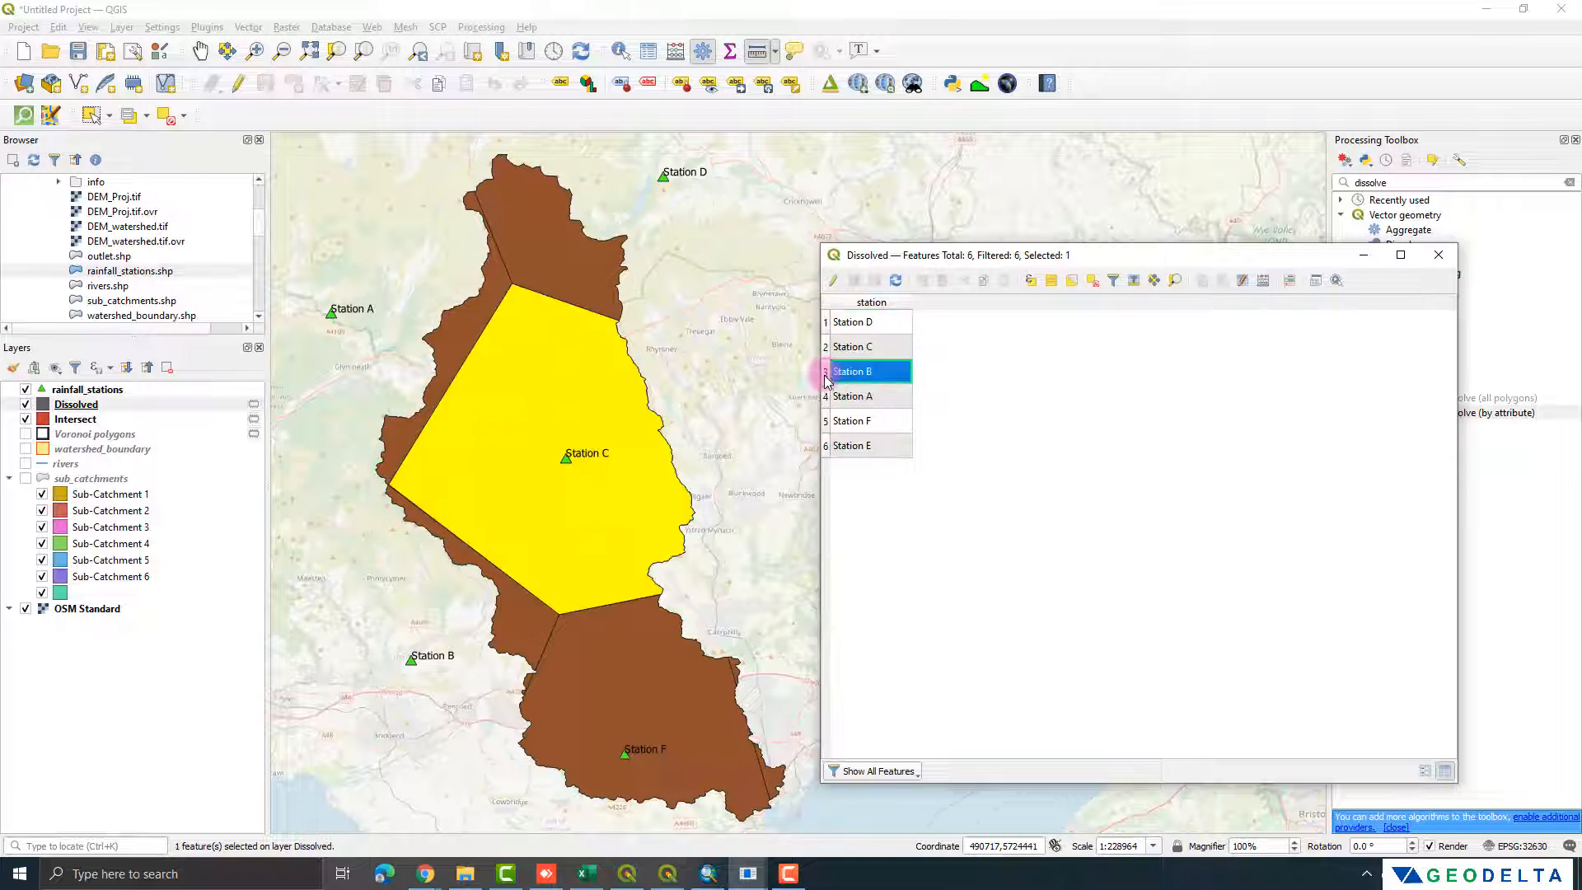
click(825, 372)
click(825, 397)
click(826, 421)
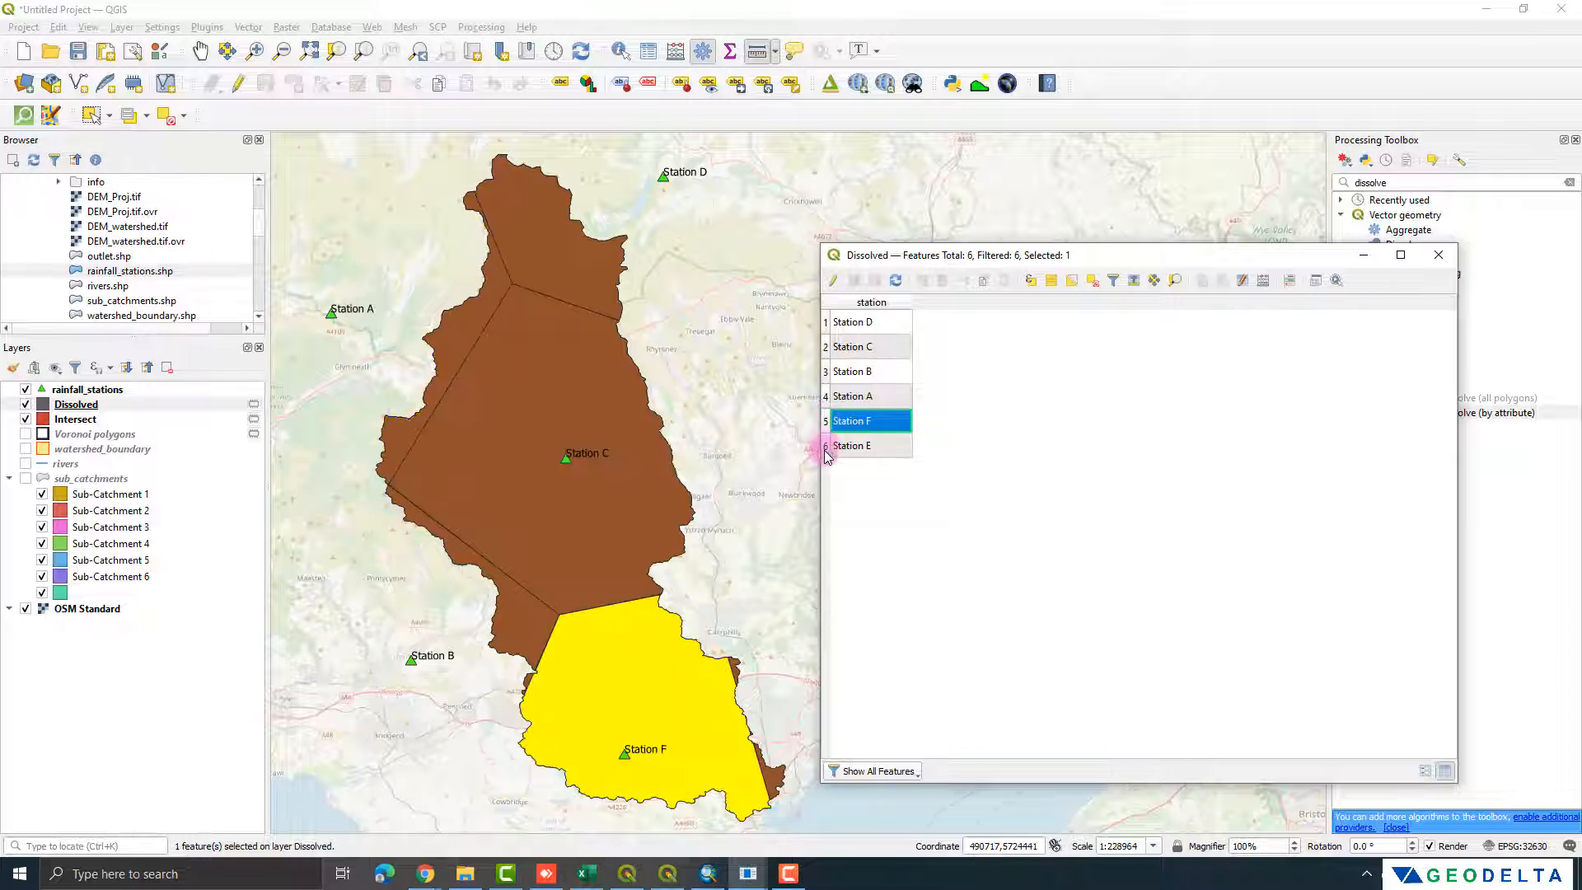
click(827, 446)
click(826, 397)
click(826, 372)
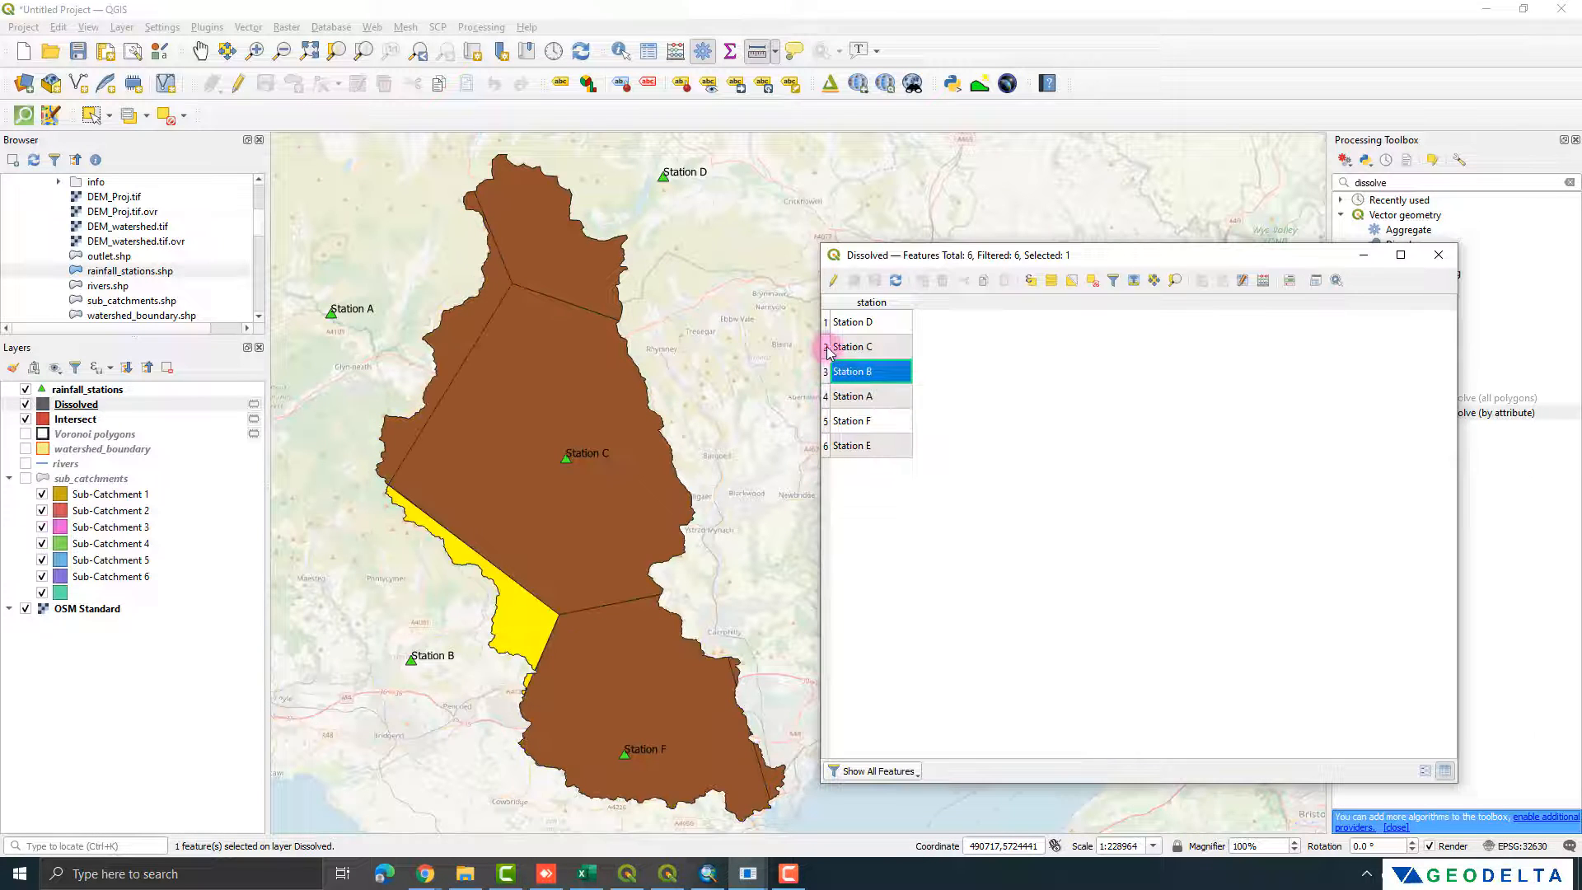
click(825, 346)
click(825, 322)
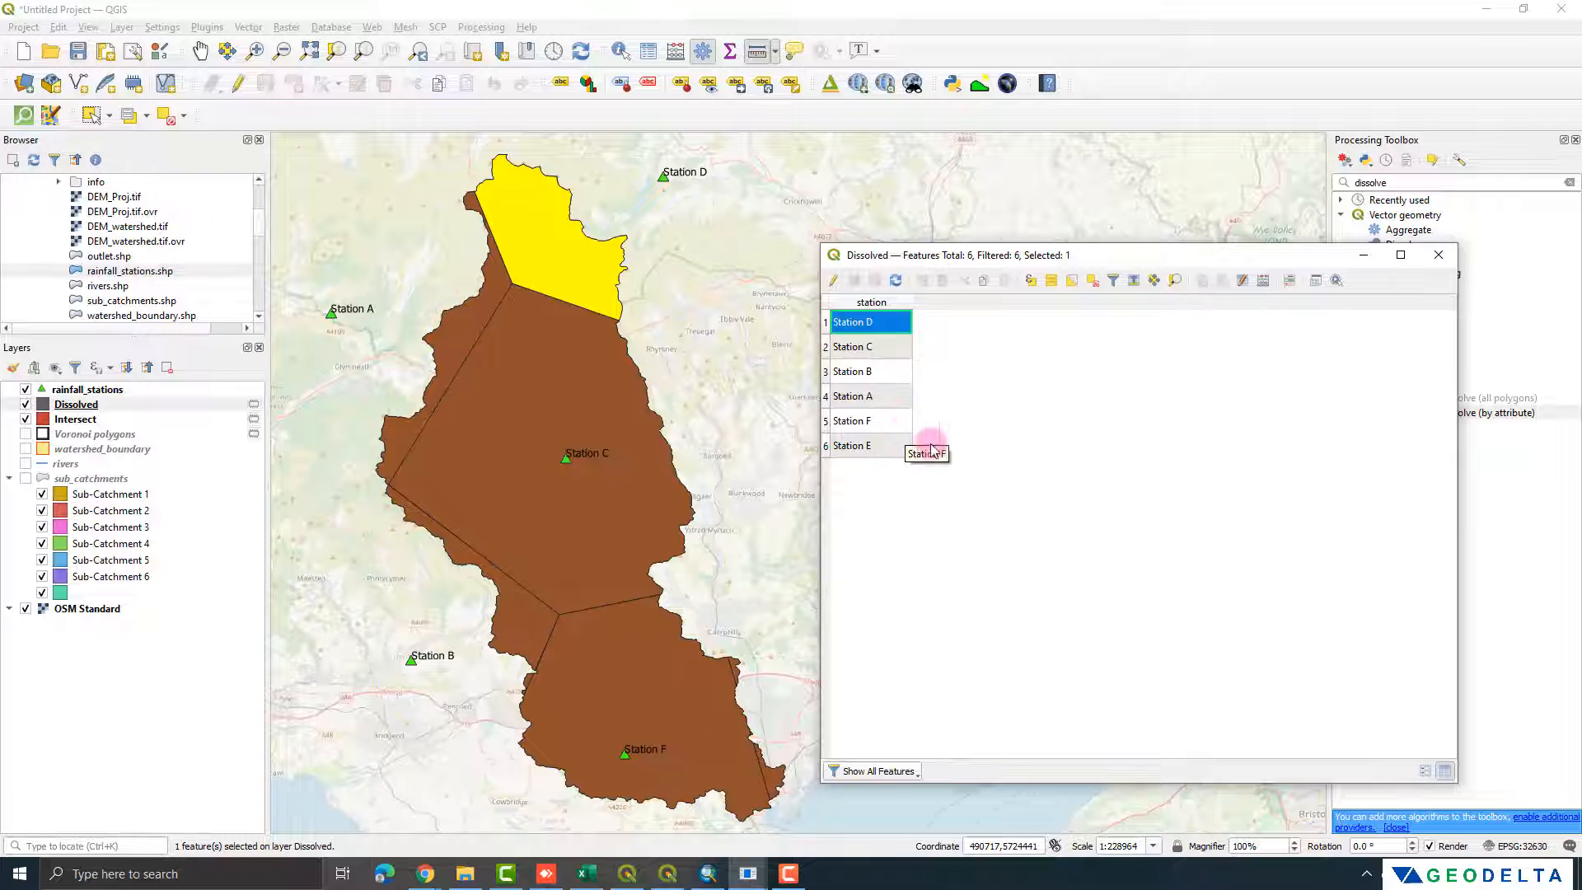
click(1438, 255)
Step: Remove the Intersect layer from the project and rename the Dissolved layer as Thiessen_Polygons_WS
right_click(87, 422)
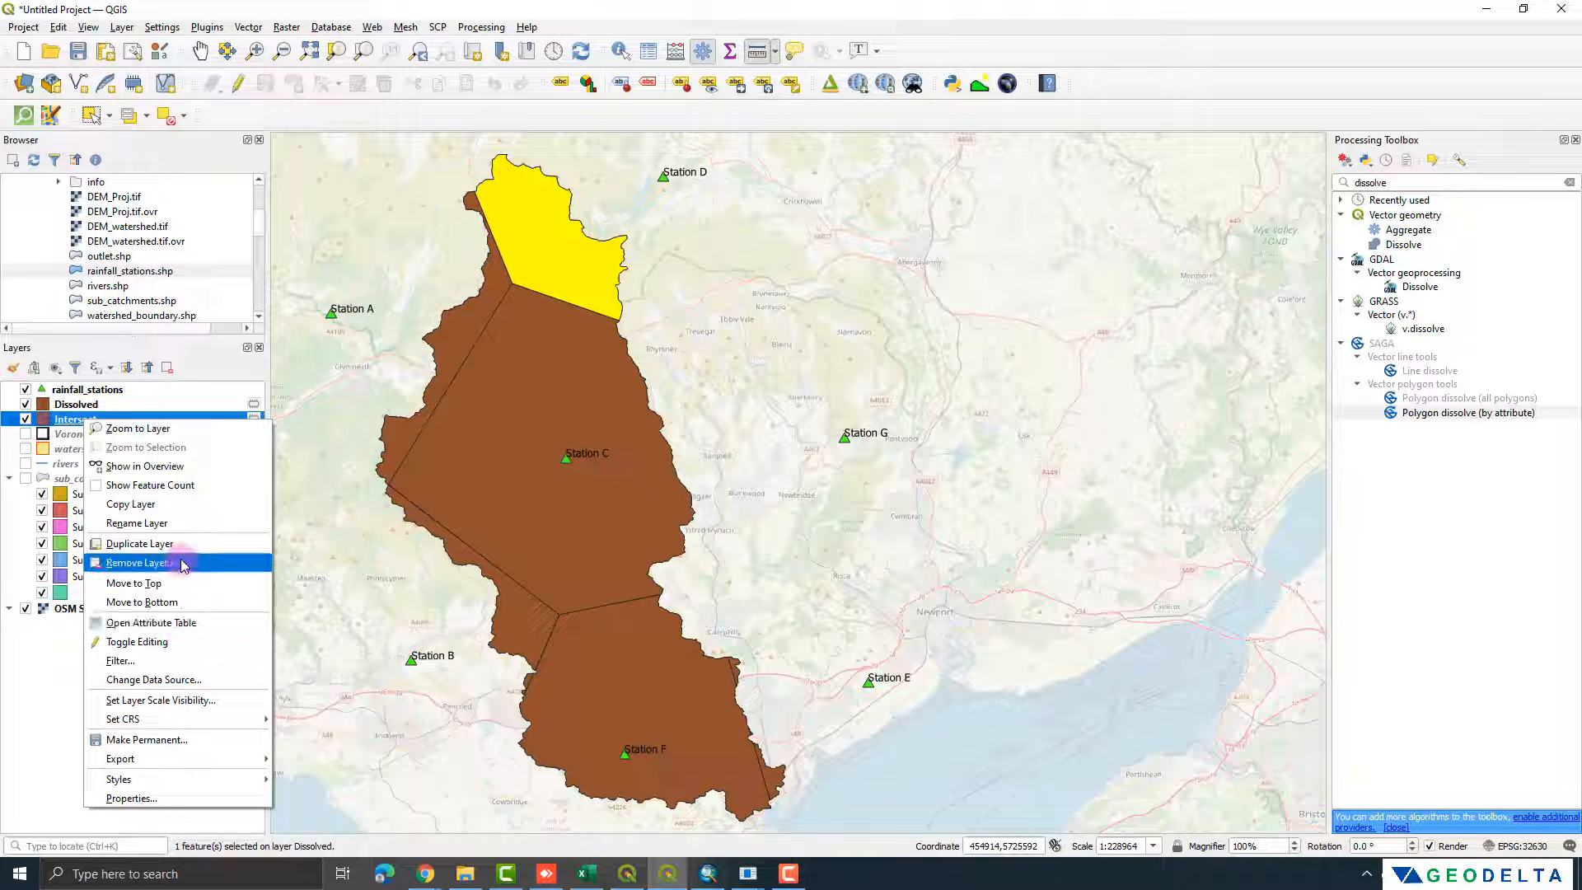
click(183, 564)
right_click(91, 404)
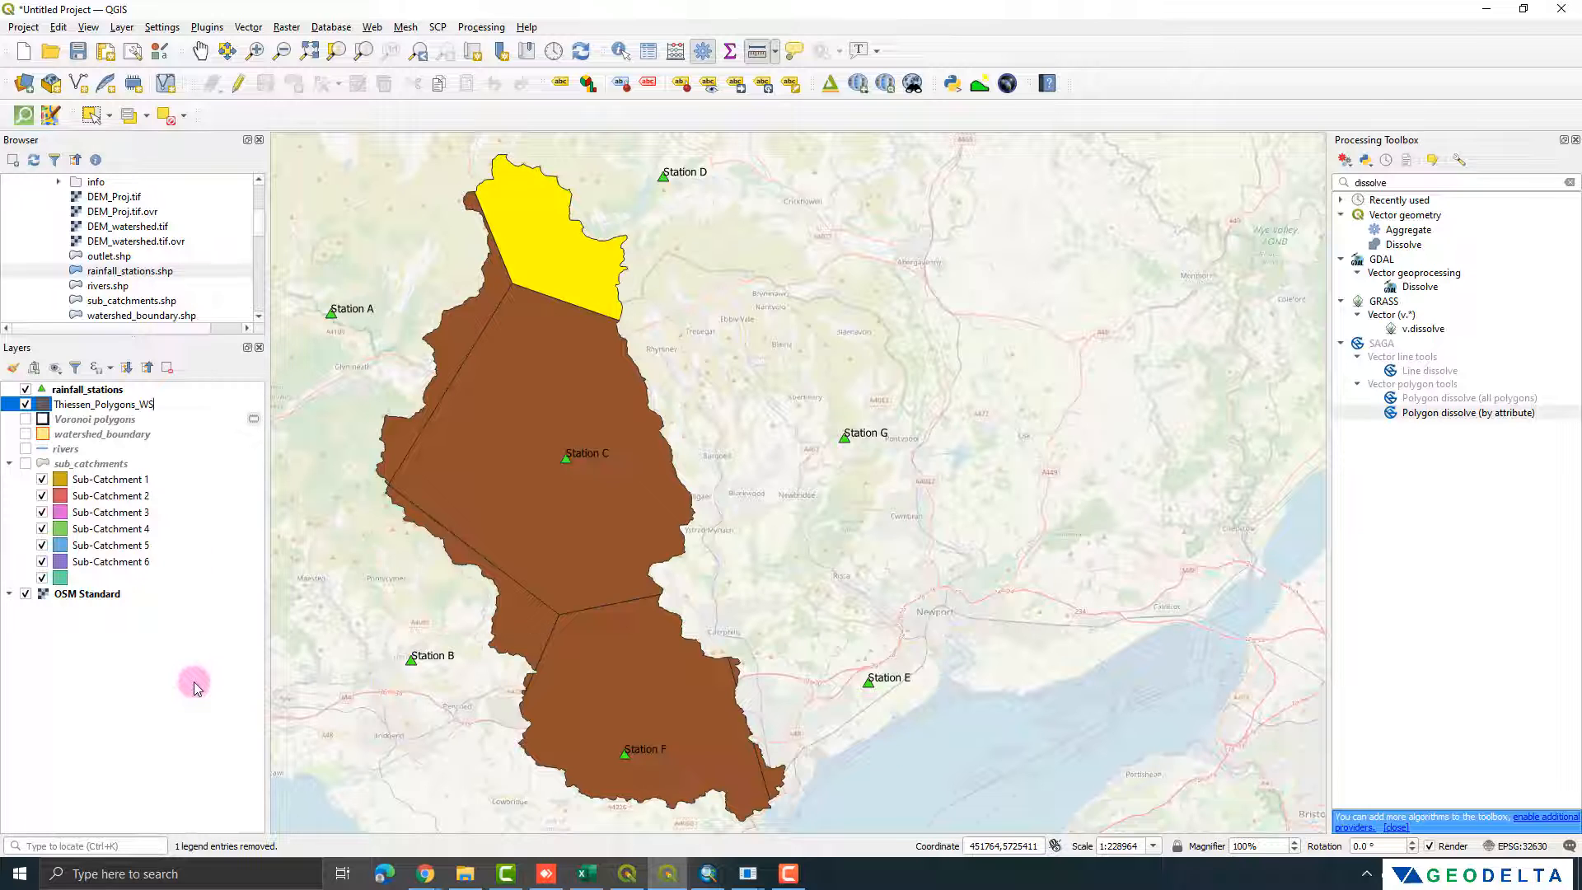
key(Return)
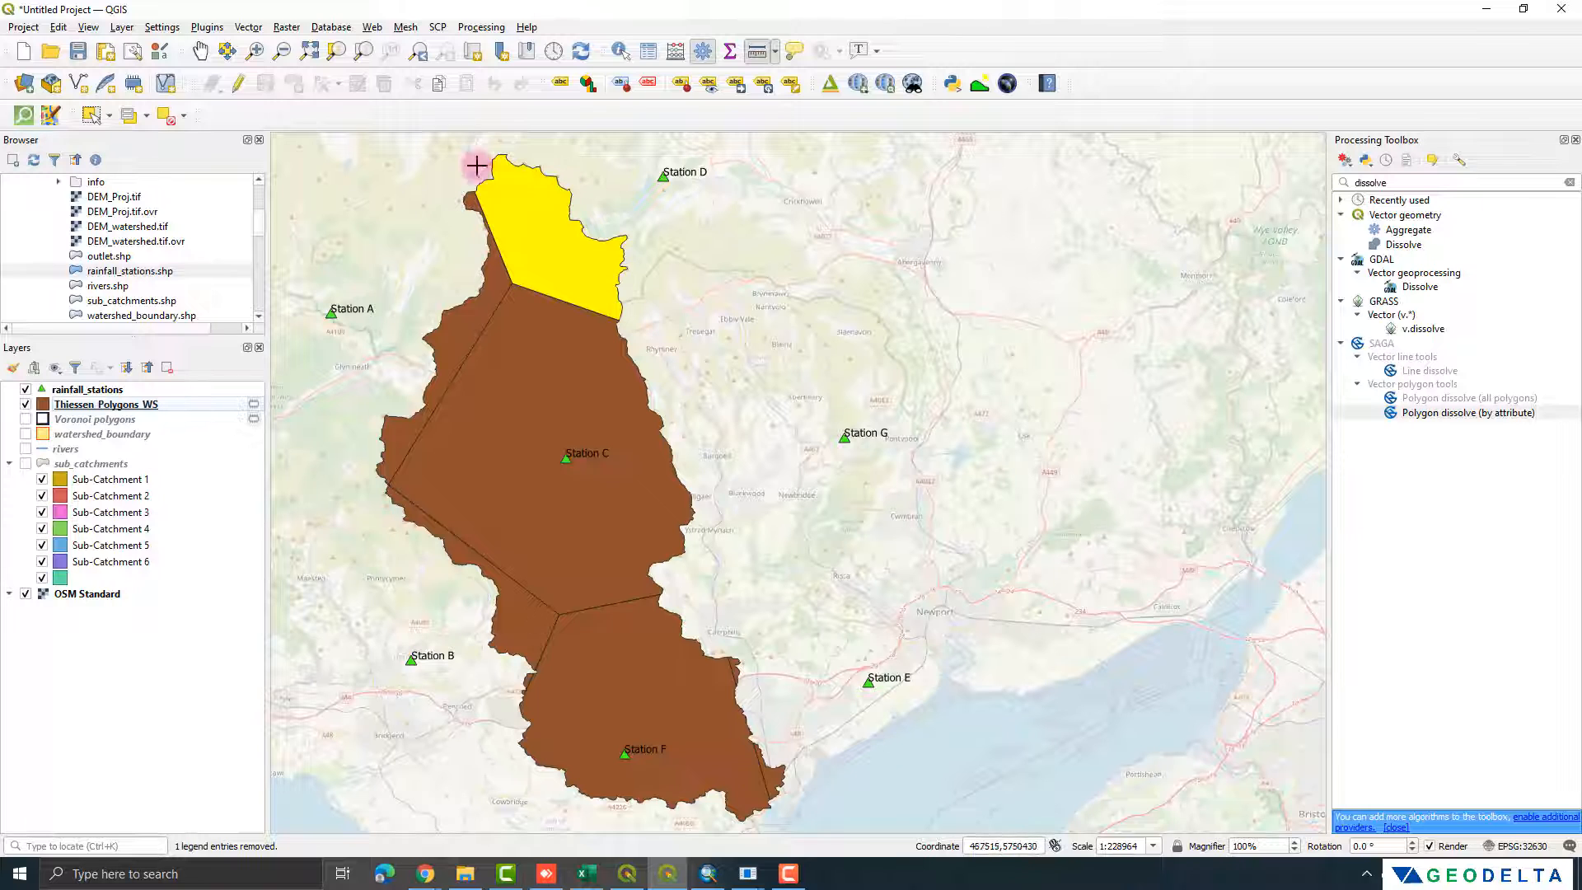
Step: Clear the feature selection on the Thiessen_Polygons_WS layer and open its attribute table
right_click(166, 404)
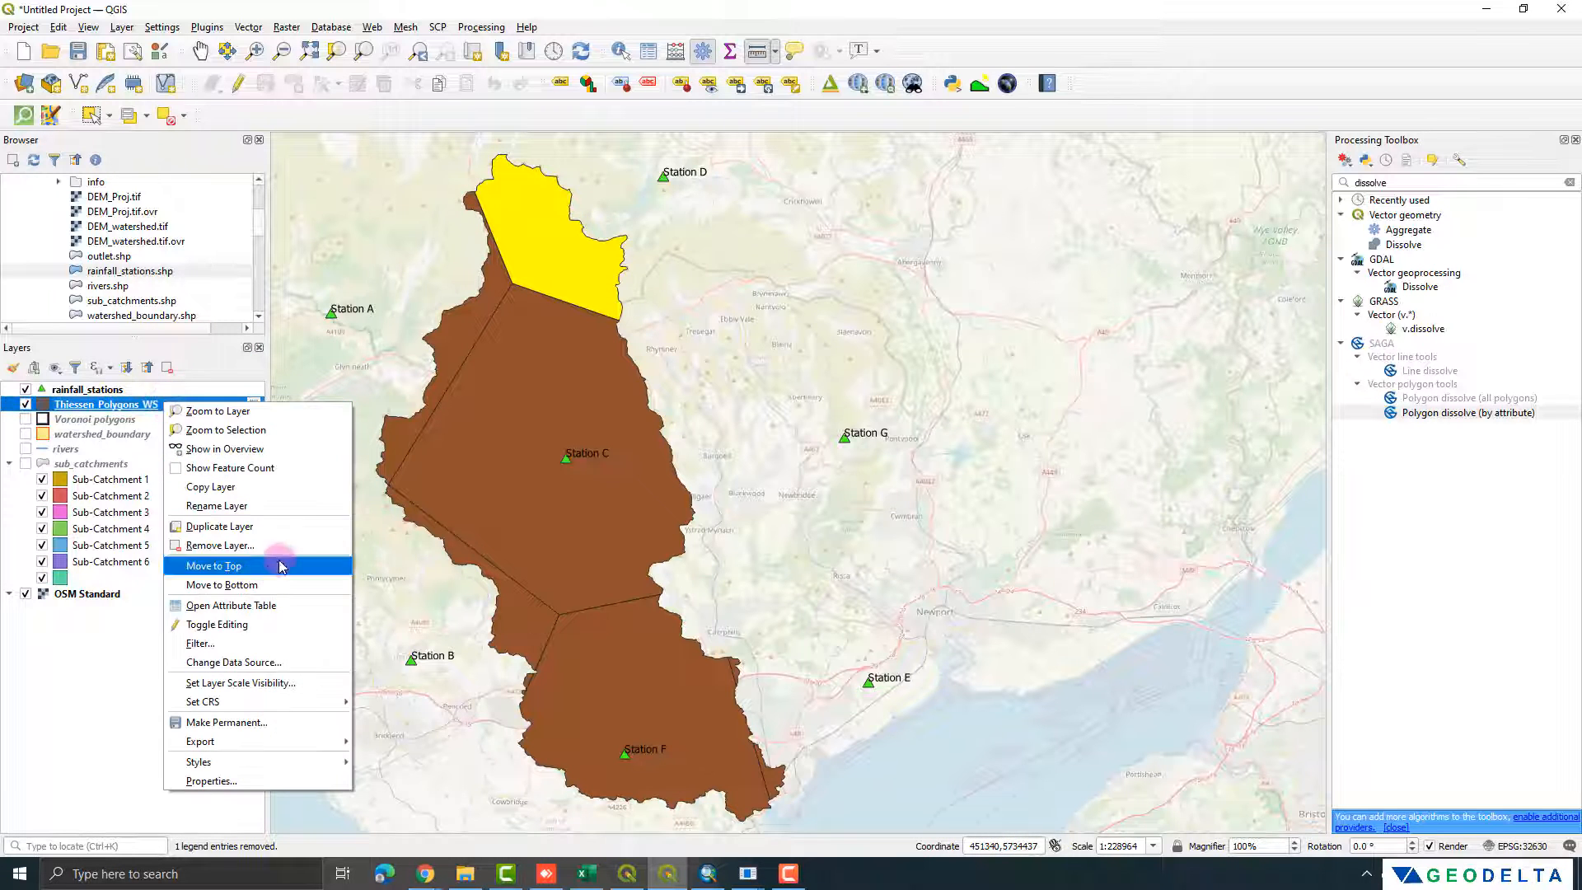
click(277, 606)
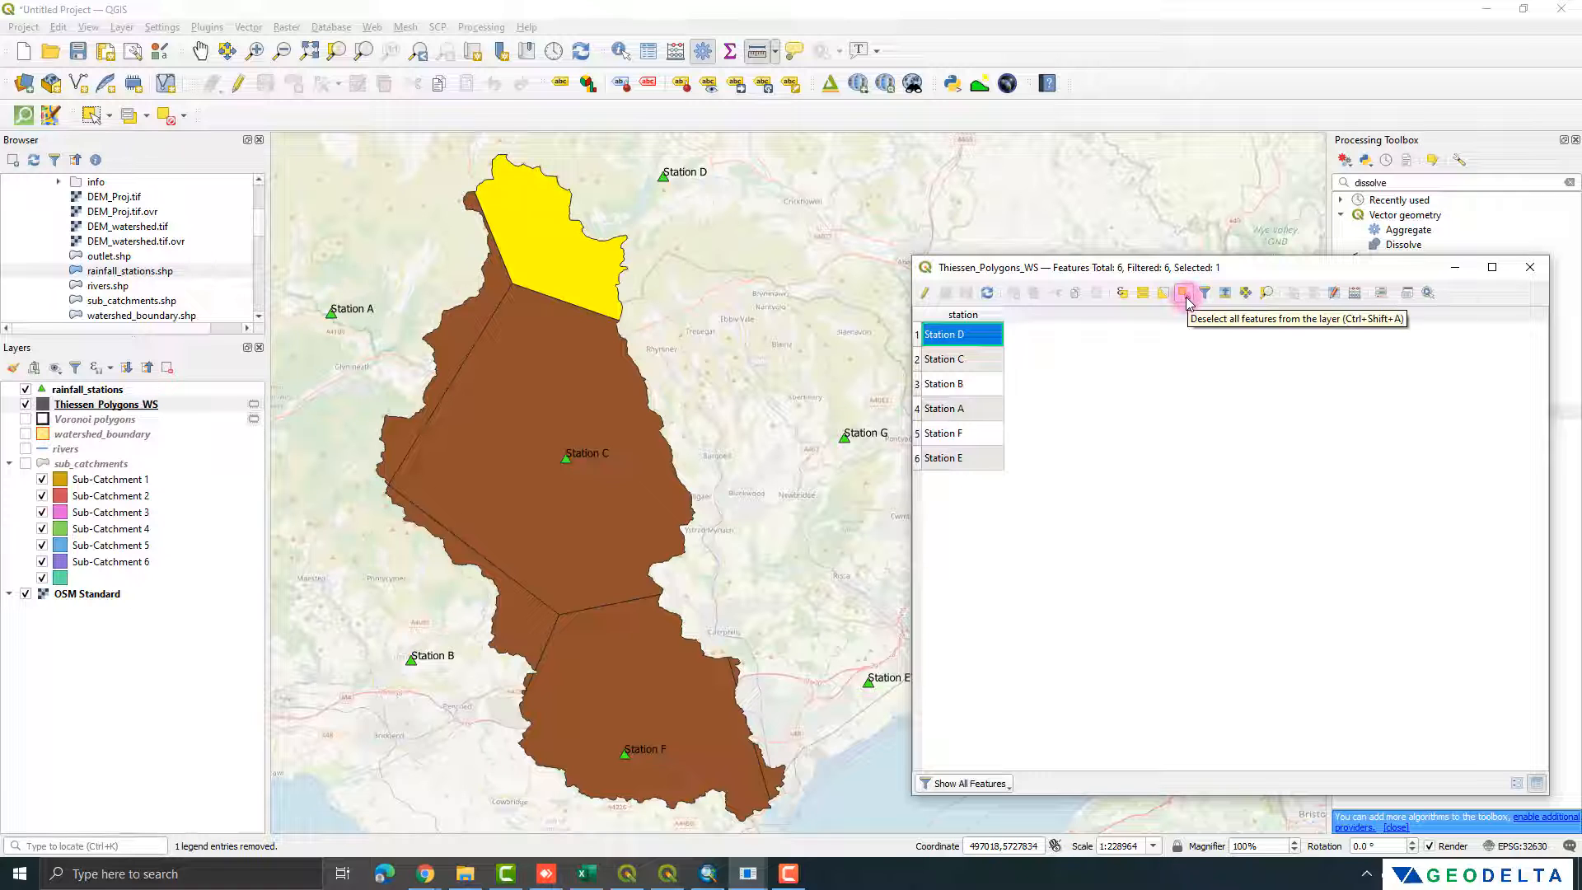
click(1530, 267)
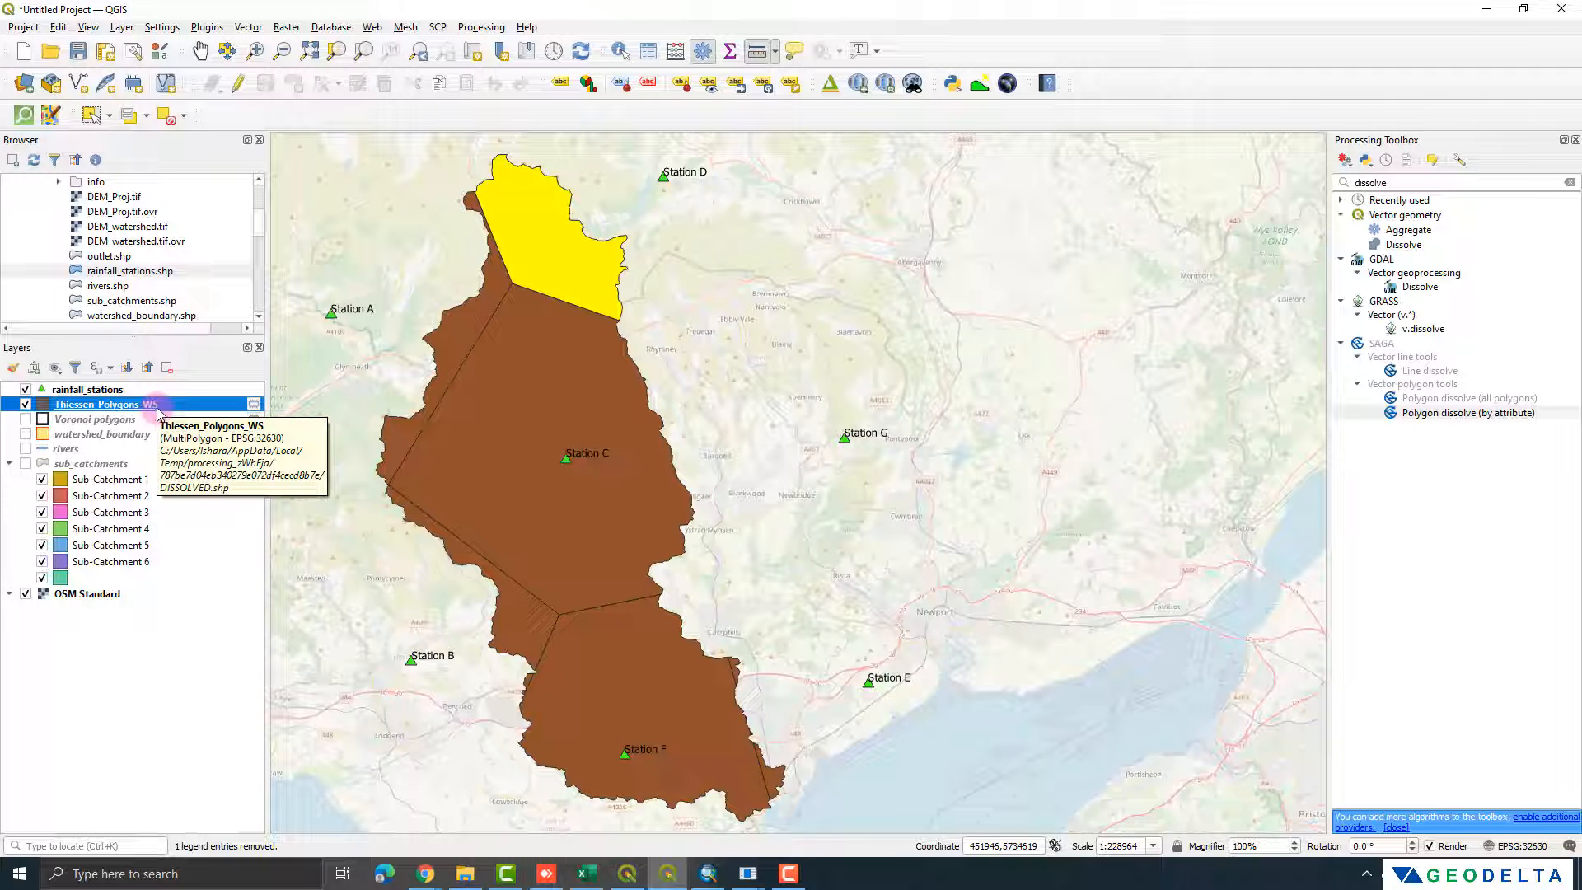
key(ctrl+shift+a)
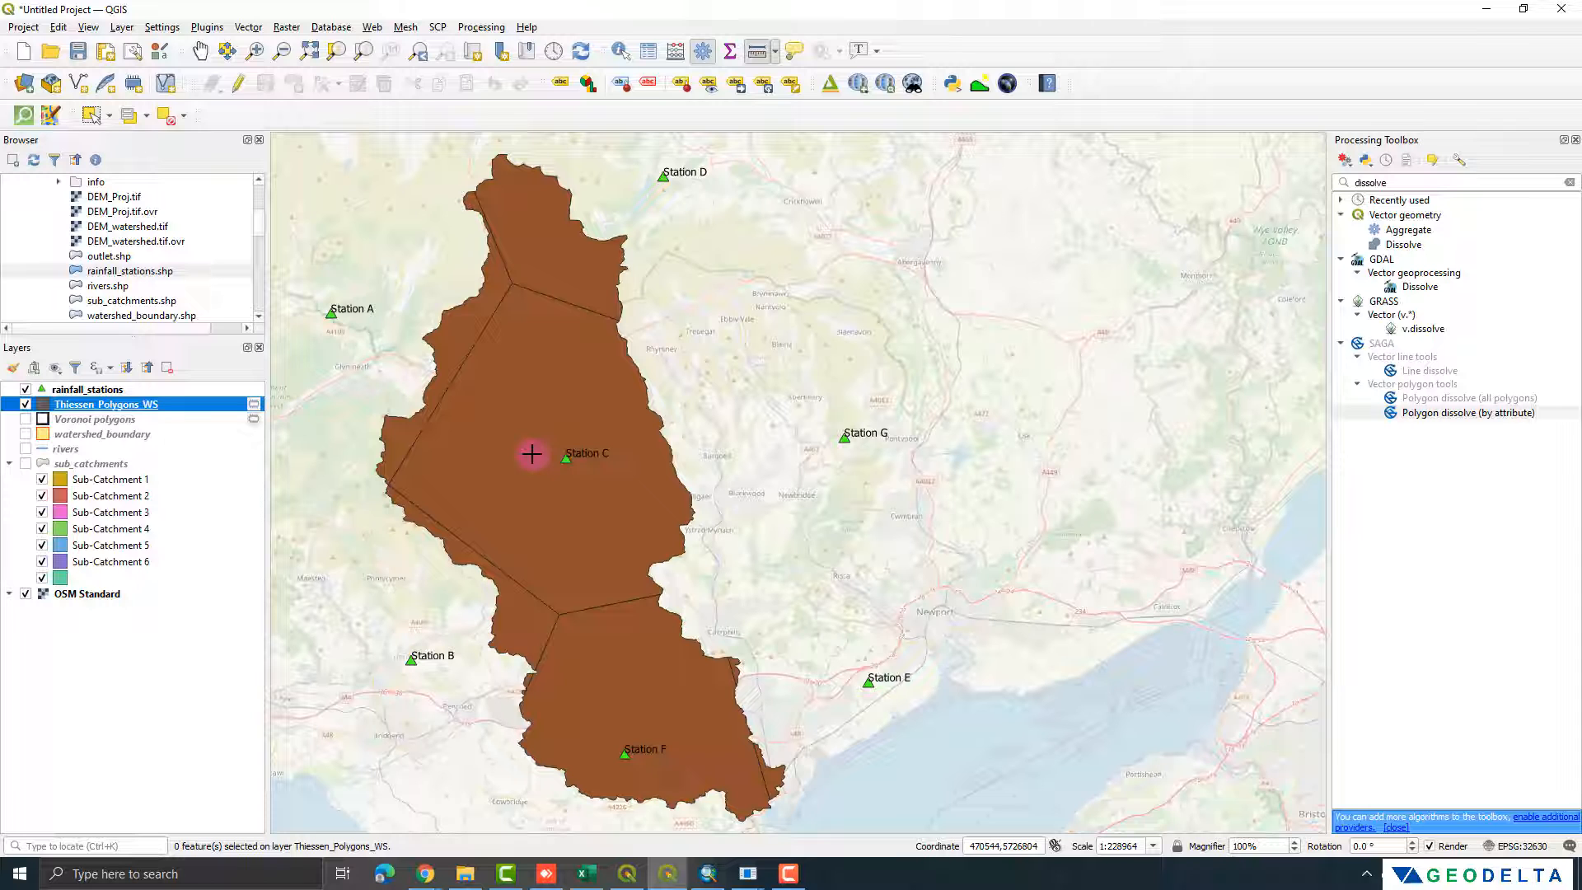
key(F6)
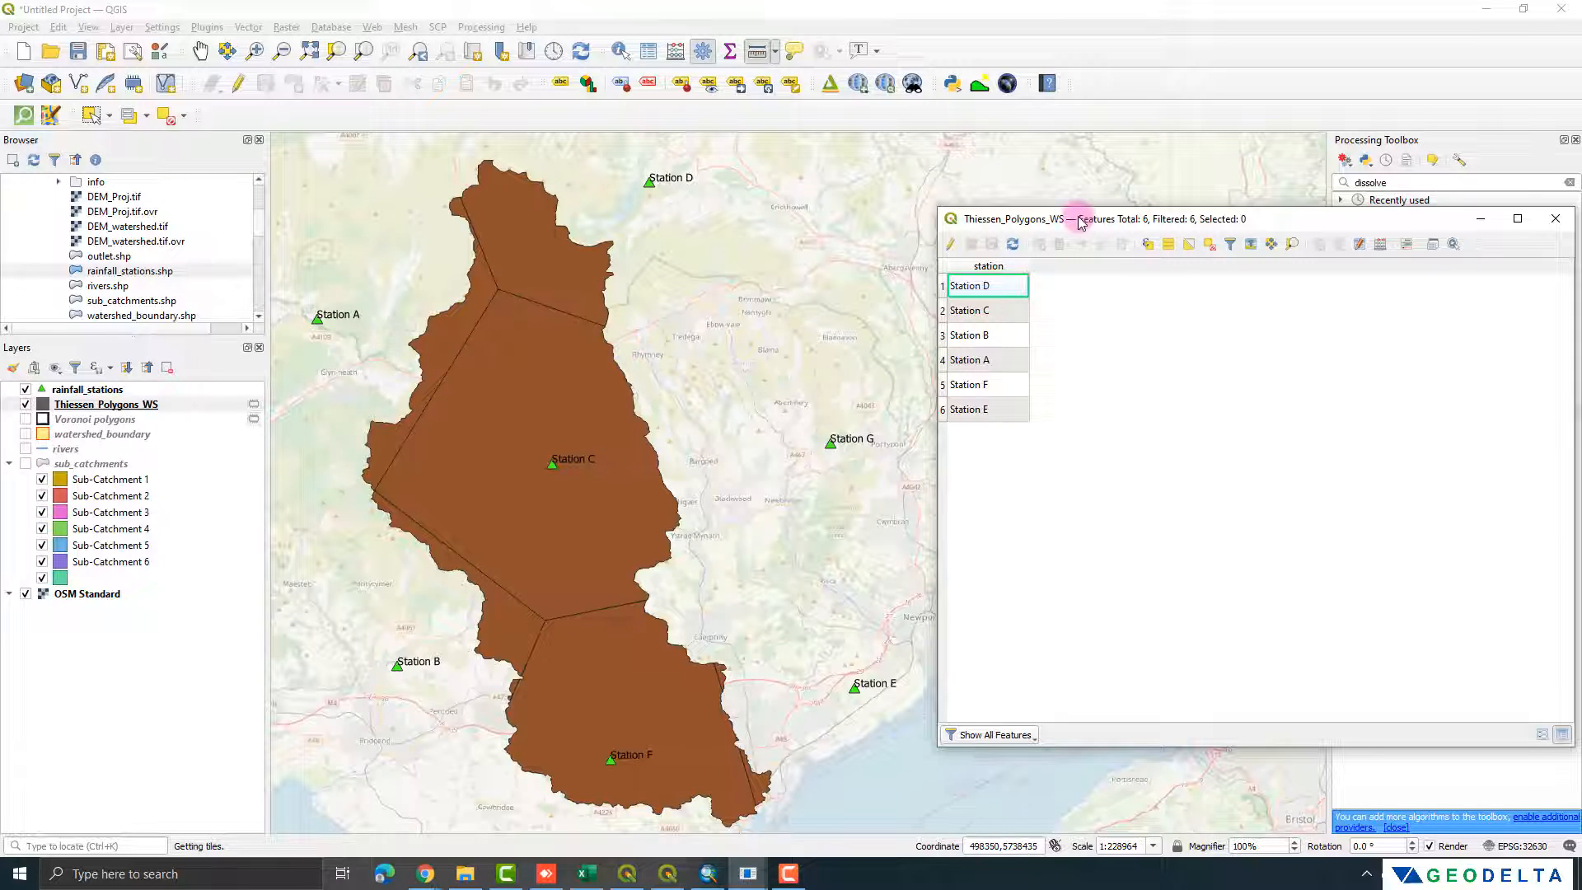
Step: Select the six station records one after another to review their polygons on the map, and clear the selection
drag(1082, 222, 1048, 242)
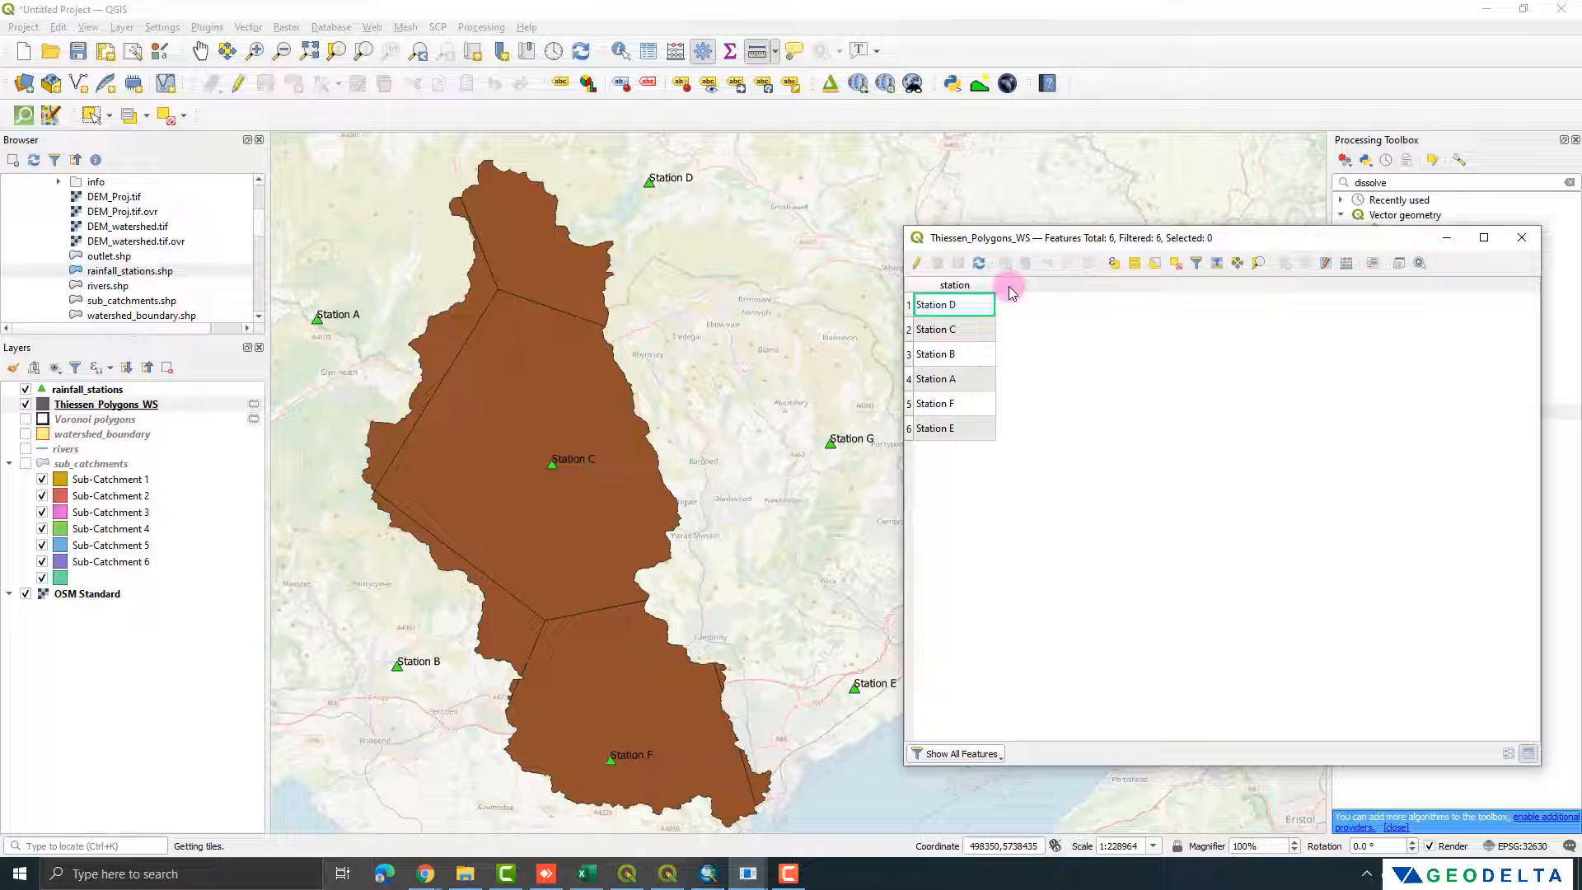
click(912, 307)
click(909, 330)
click(909, 354)
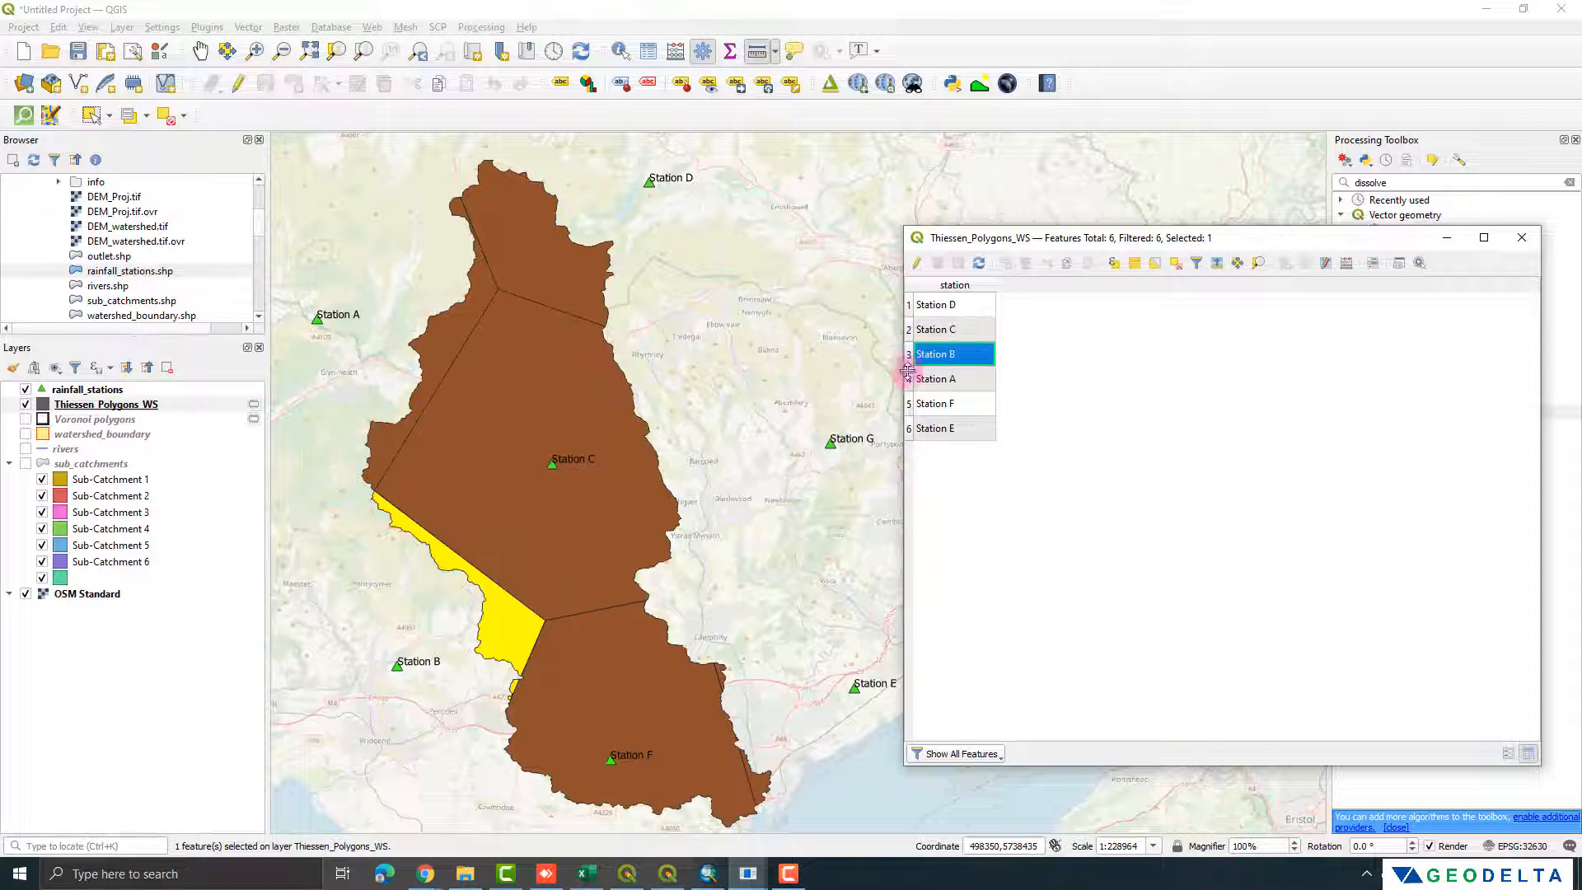
click(909, 379)
click(909, 403)
click(909, 429)
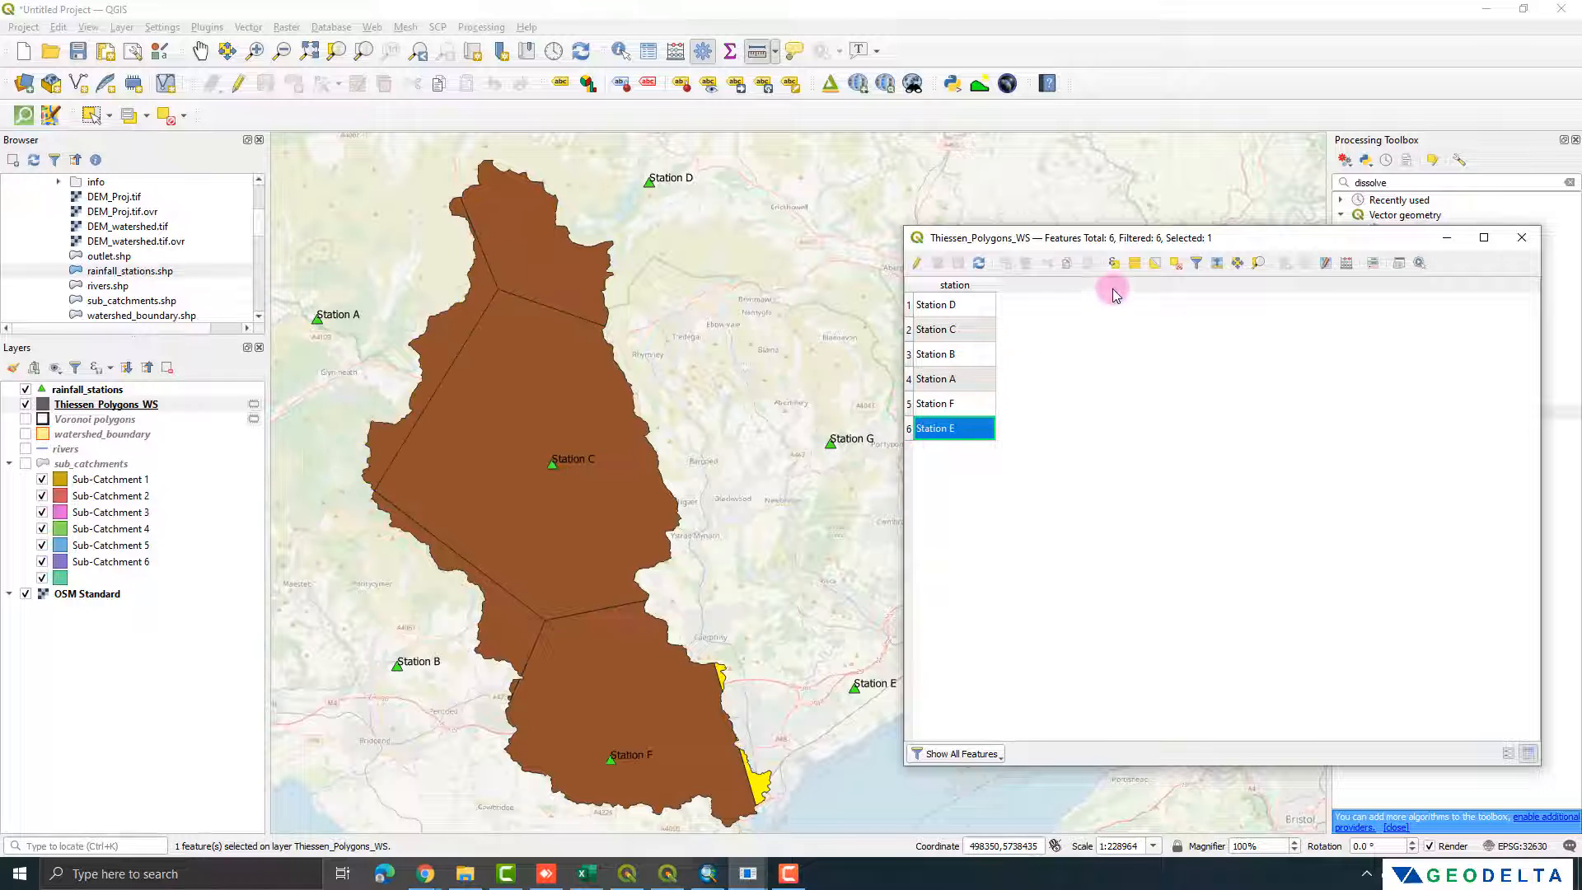
click(1176, 263)
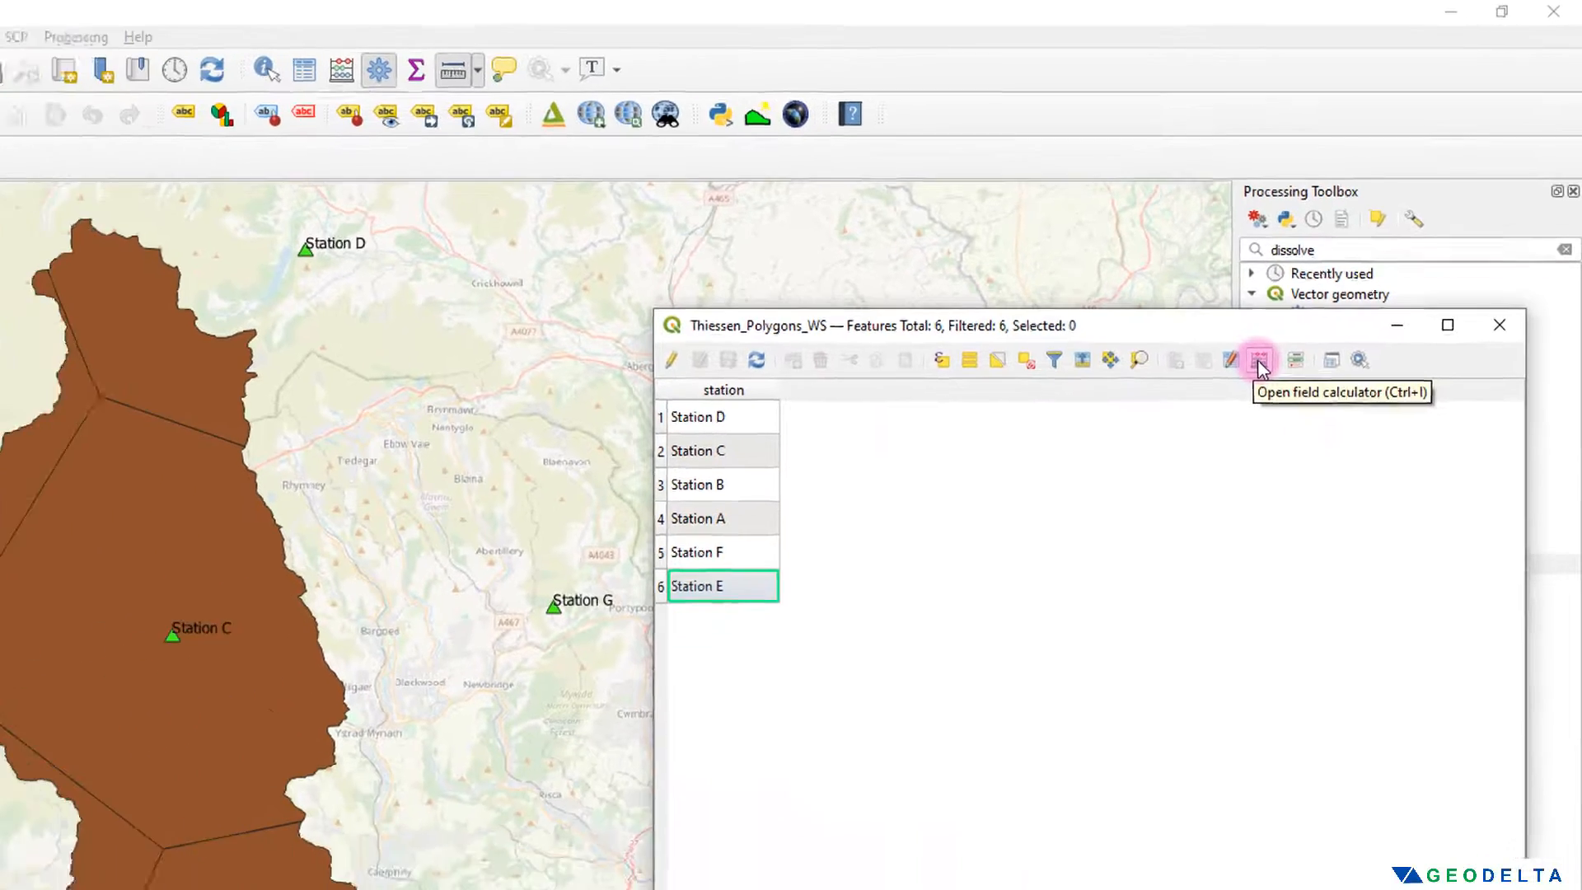
Step: Set up a new field named area in the field calculator as a decimal number with precision 2
click(1204, 420)
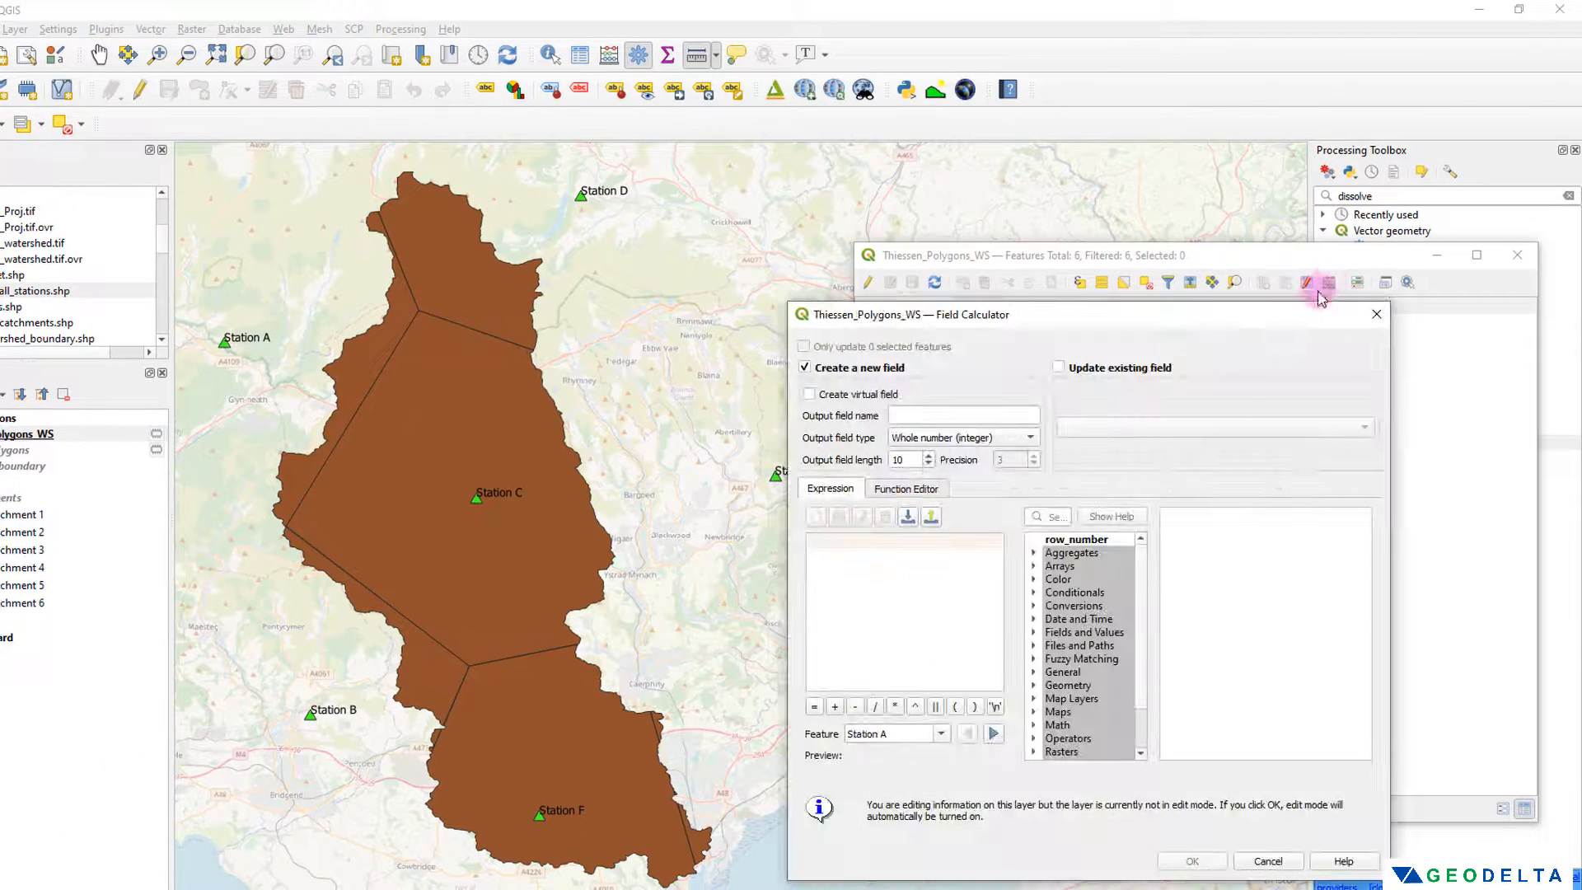
click(922, 412)
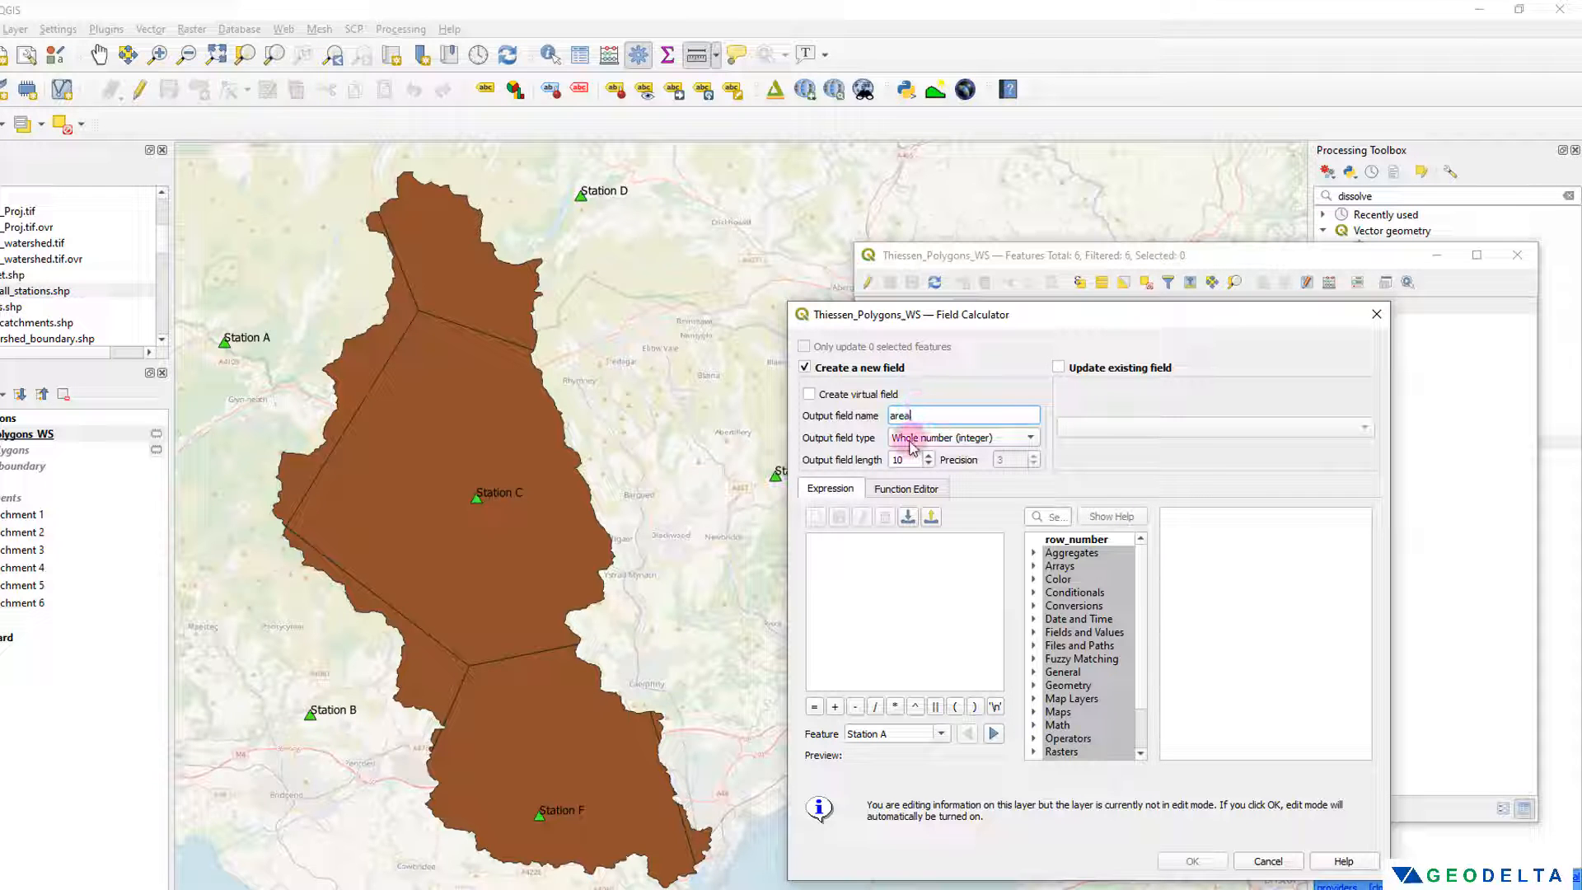
click(916, 444)
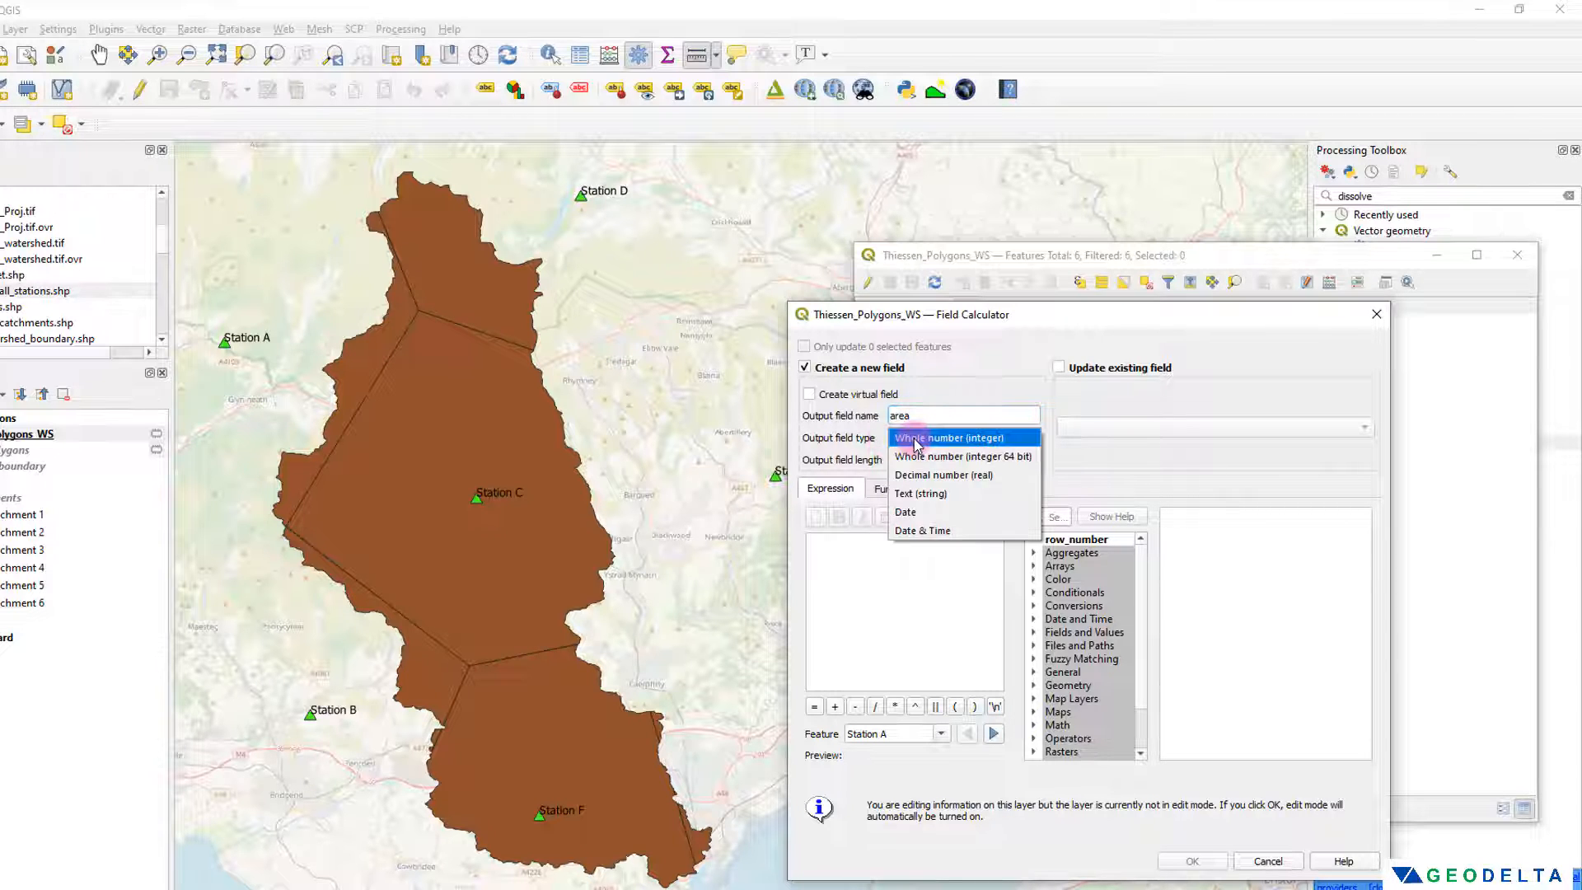
click(940, 476)
click(1034, 465)
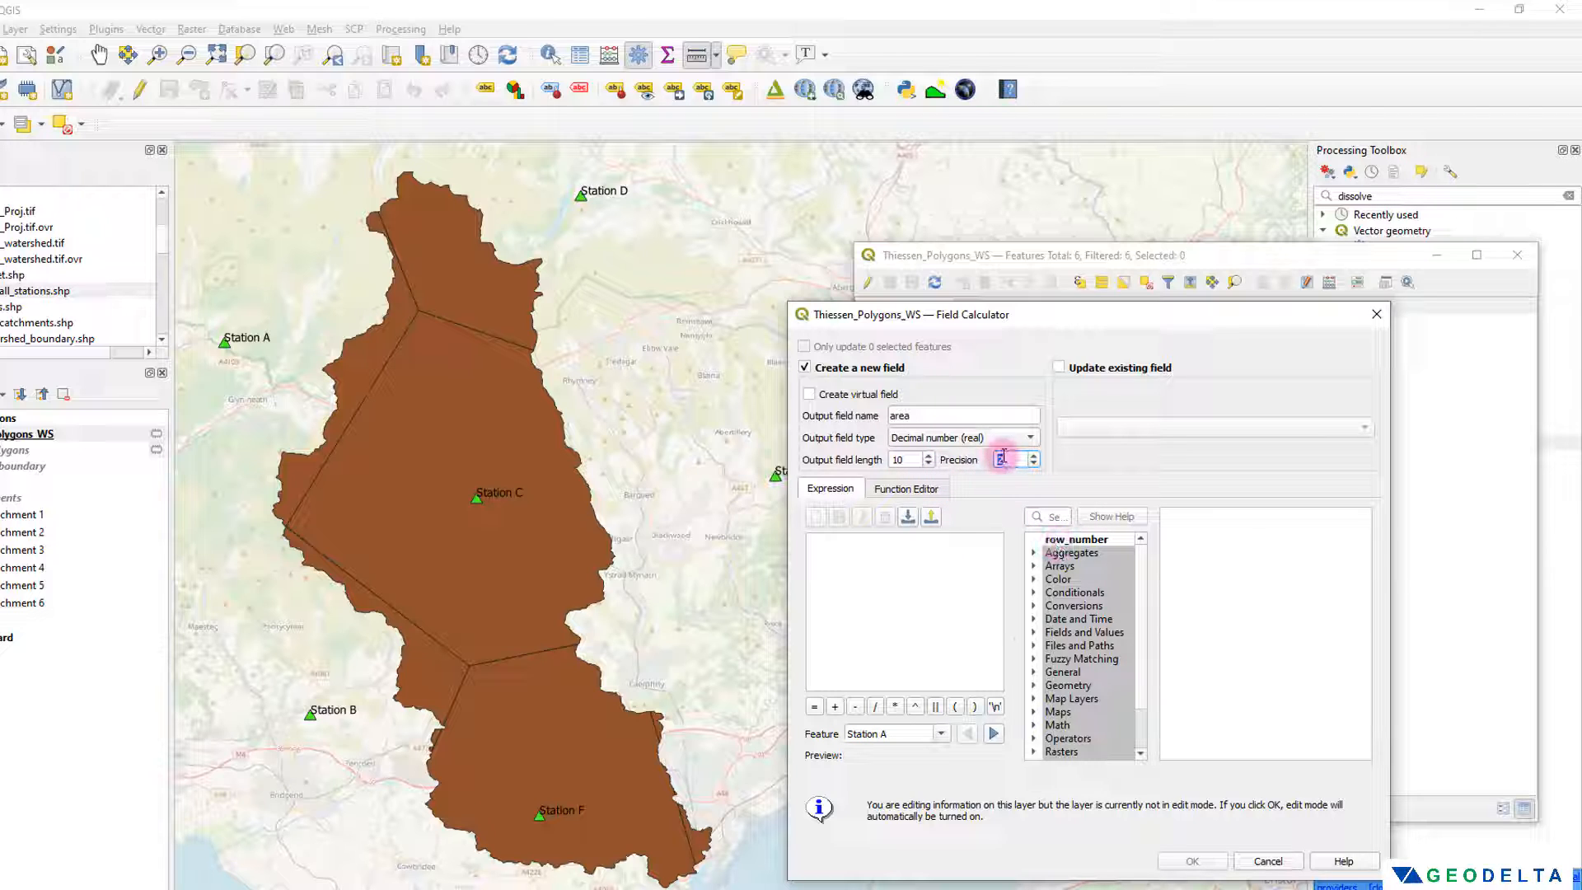
drag(979, 309, 1176, 324)
Step: Calculate the area field in square kilometres with the expression $area*10^-6 and add it to the table
click(1075, 596)
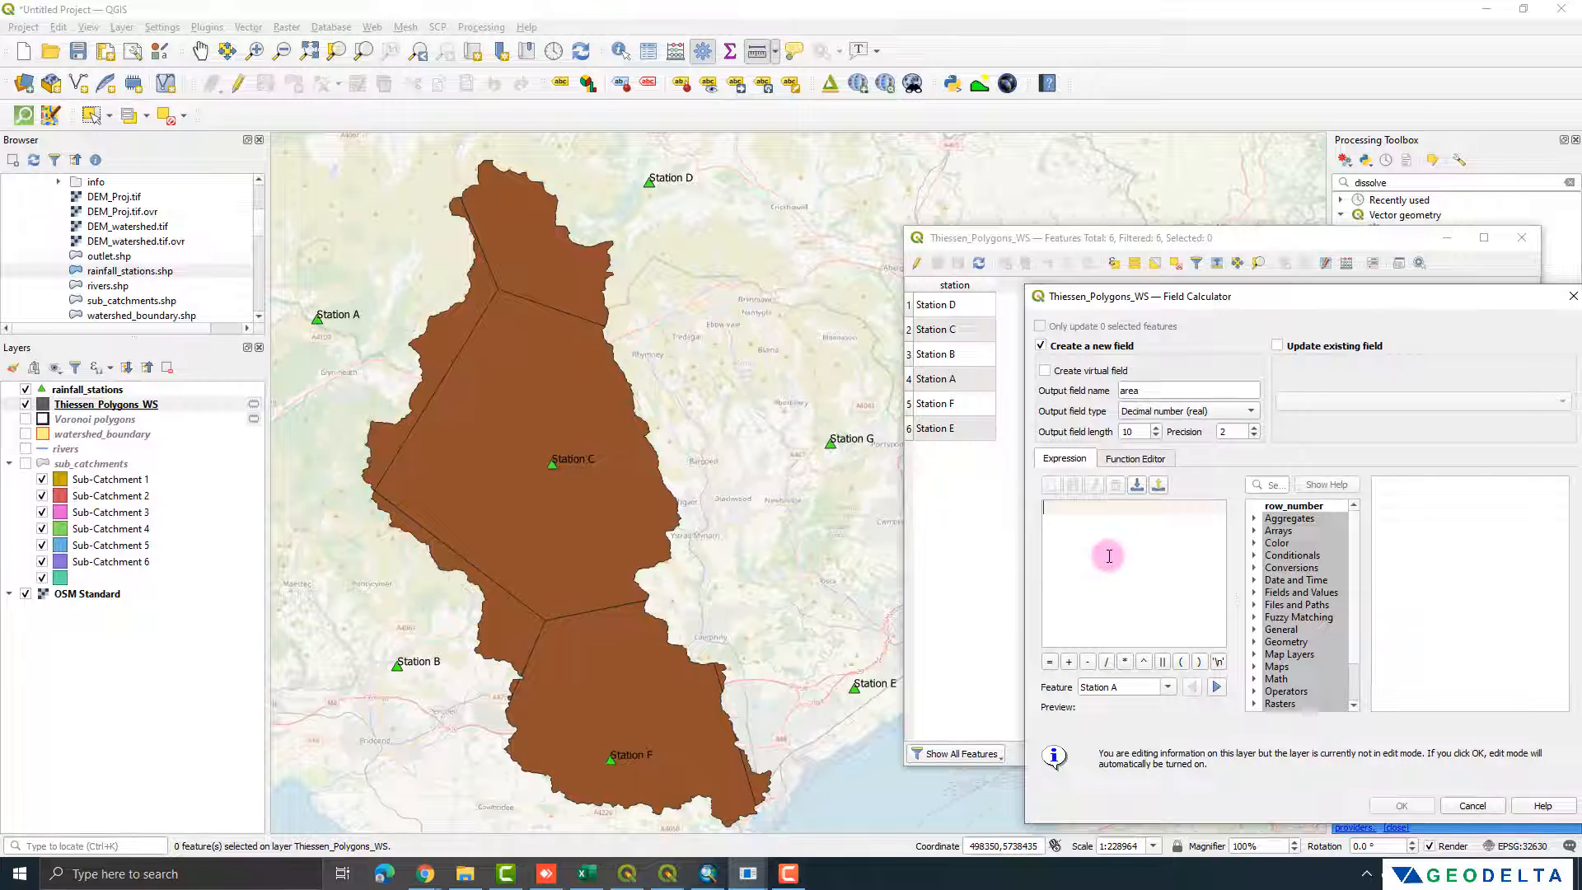
text($area)
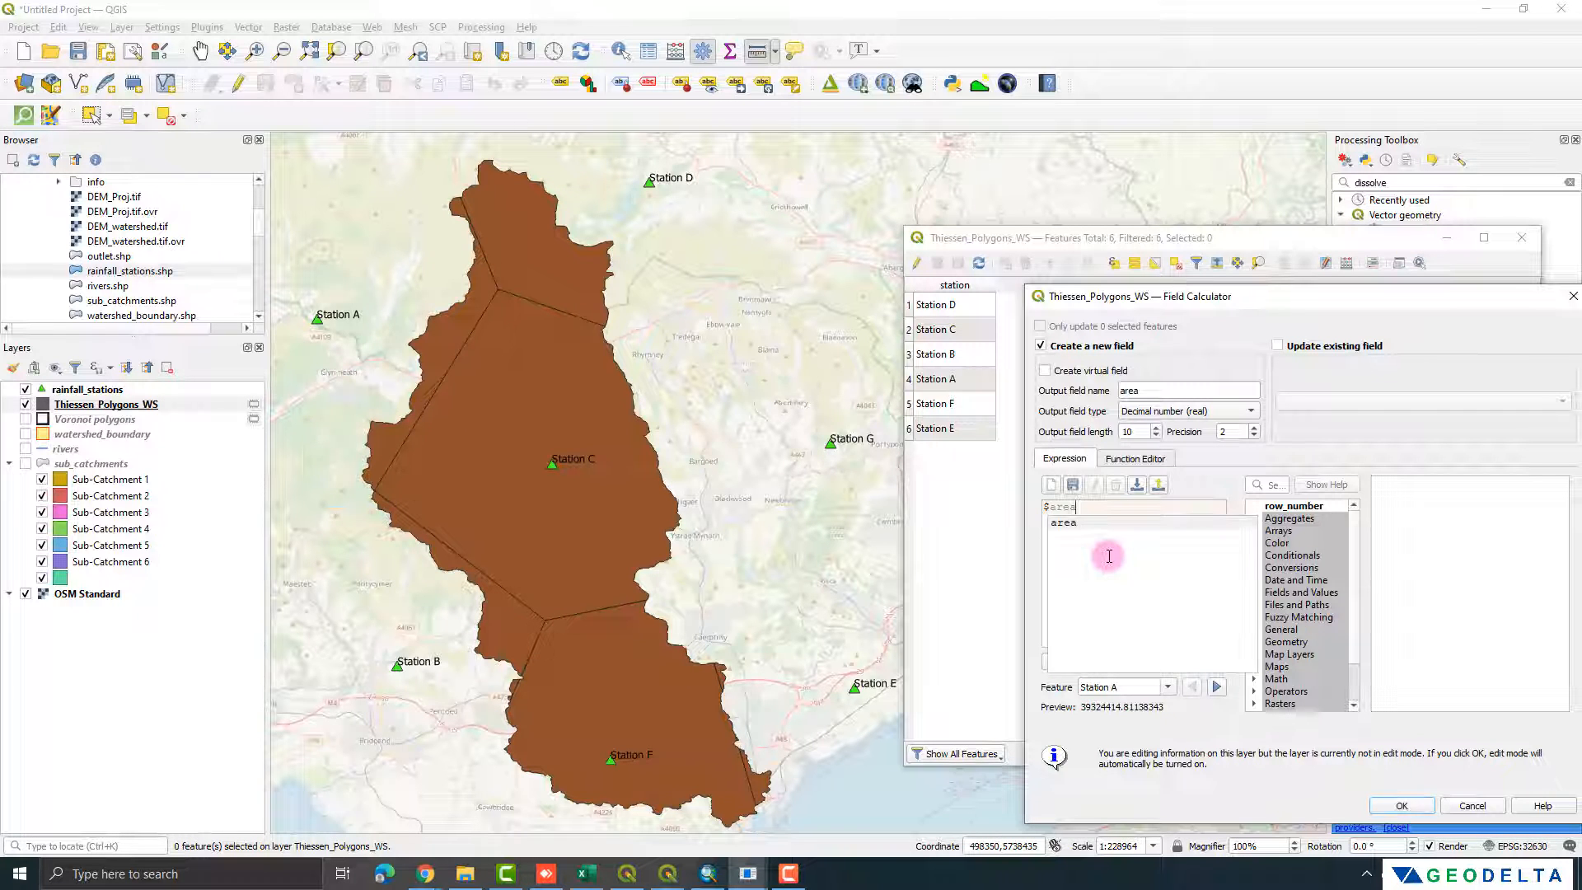
click(1109, 560)
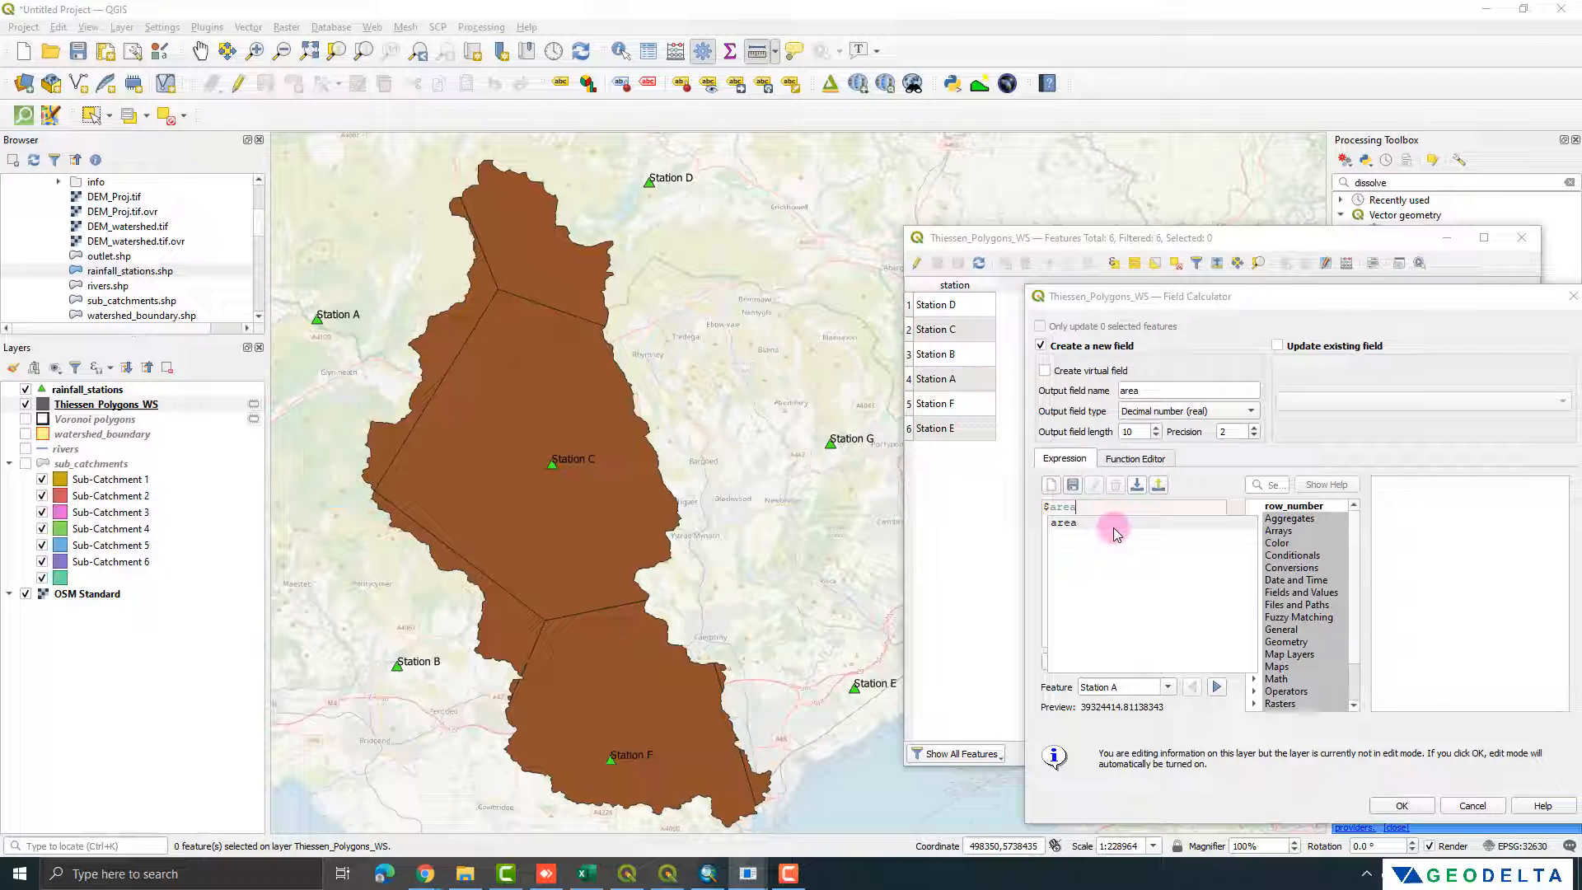
drag(1086, 708, 1122, 715)
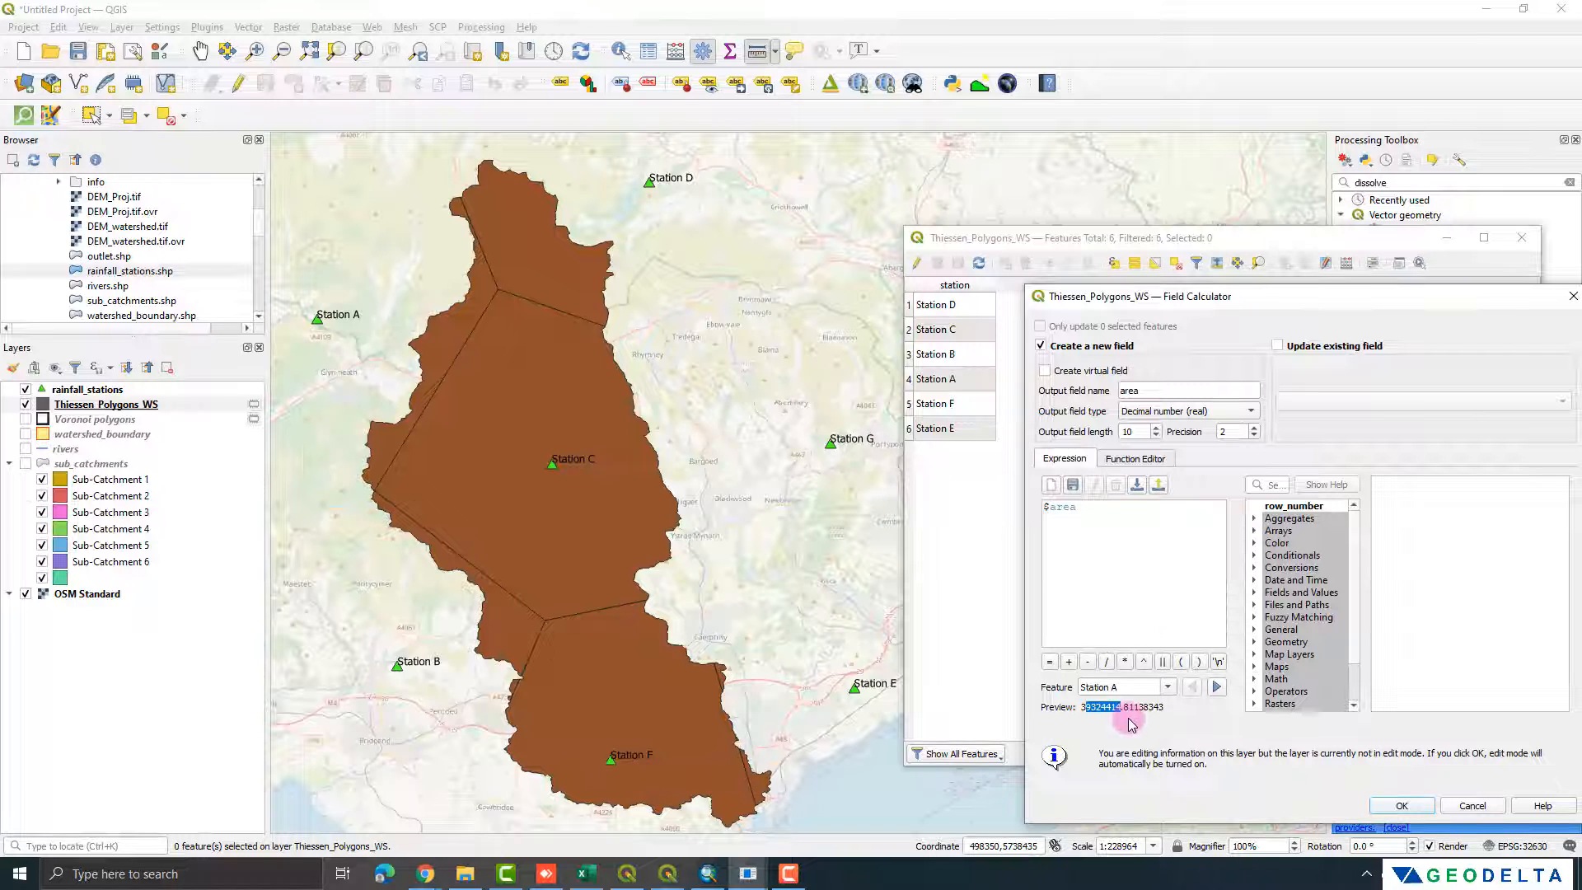
click(1090, 509)
text(/)
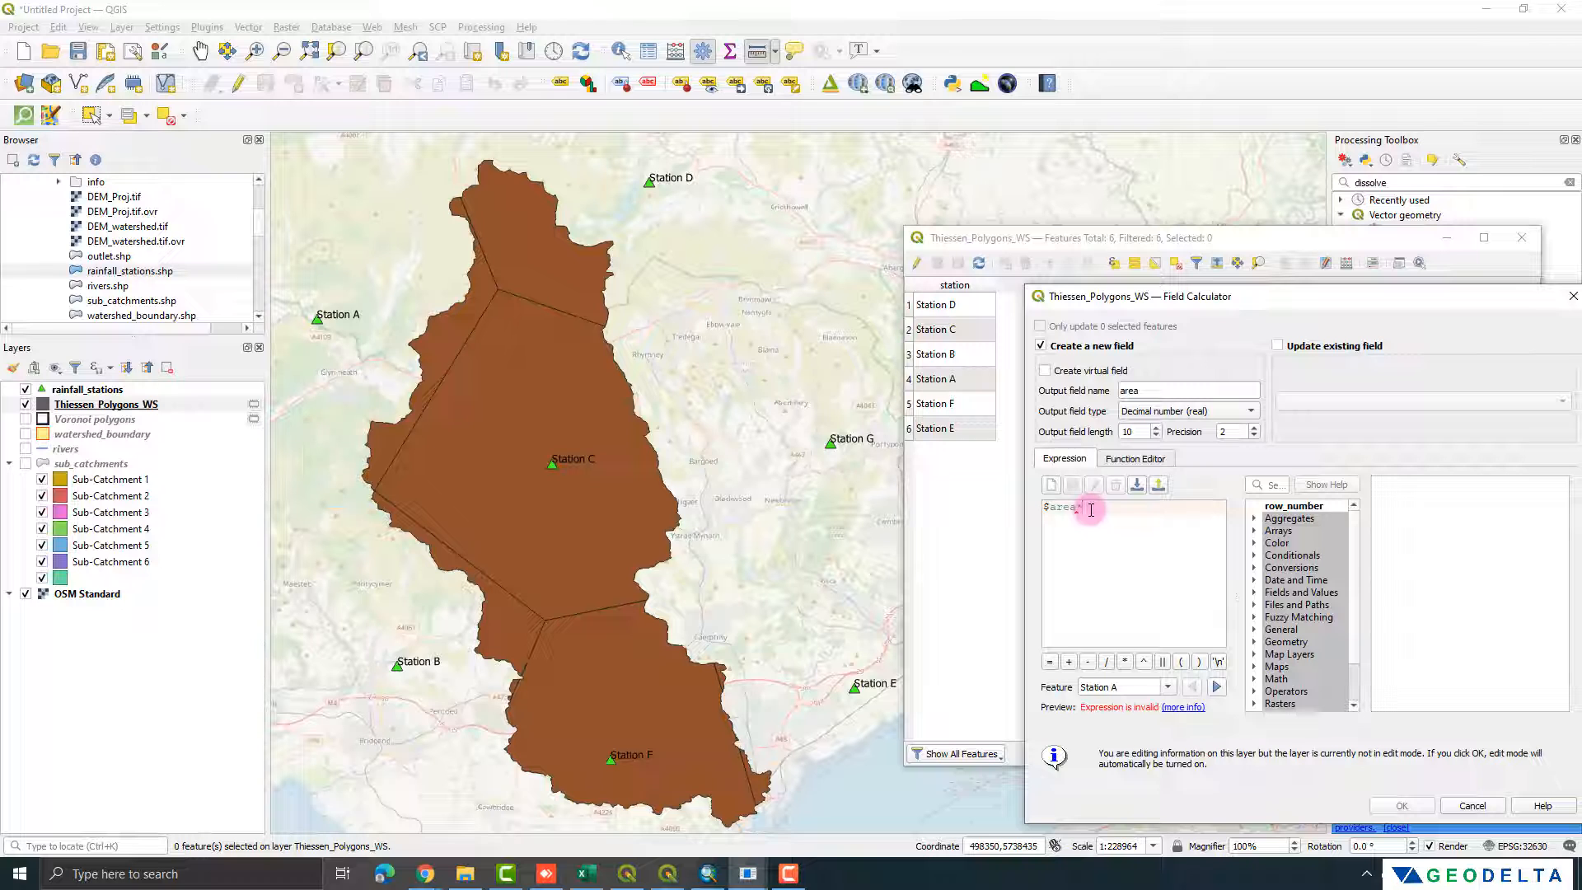
text(10^-6)
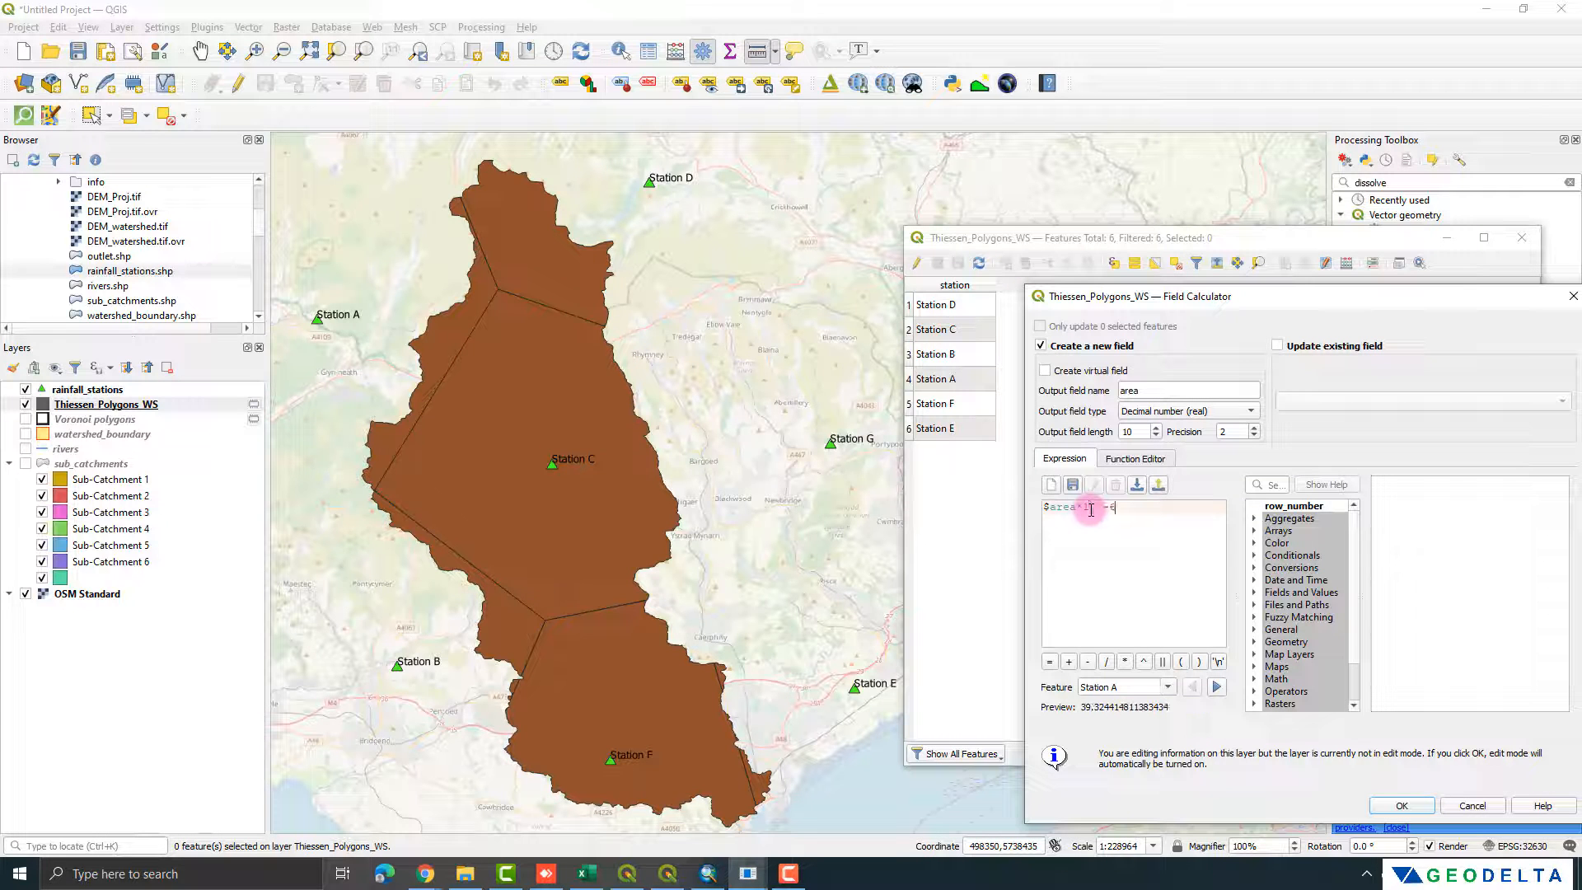
drag(1170, 297, 1081, 286)
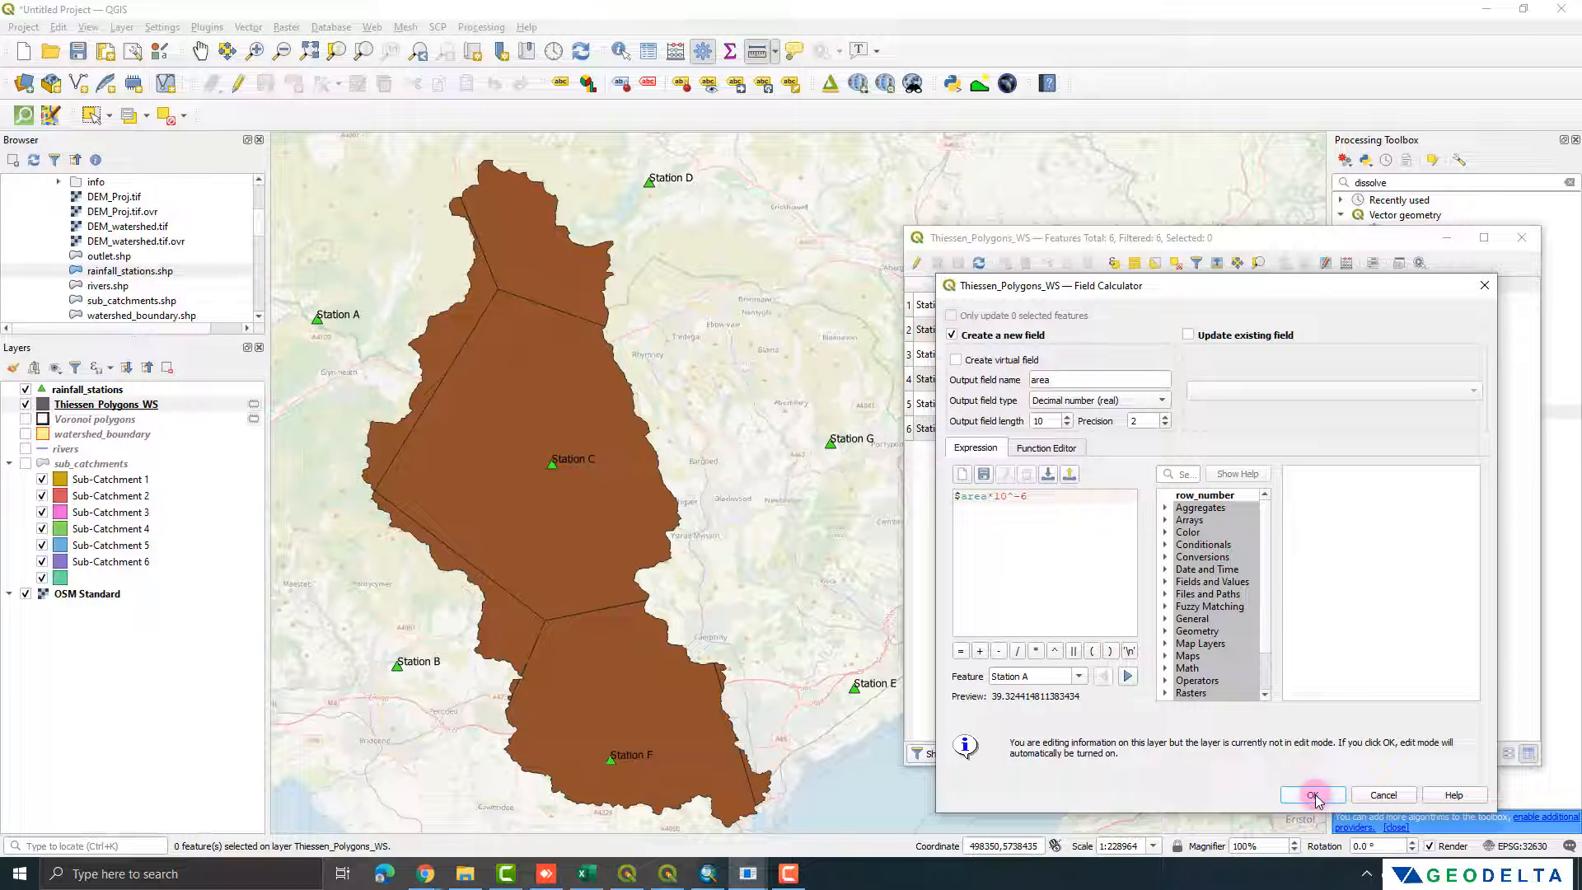
click(1313, 796)
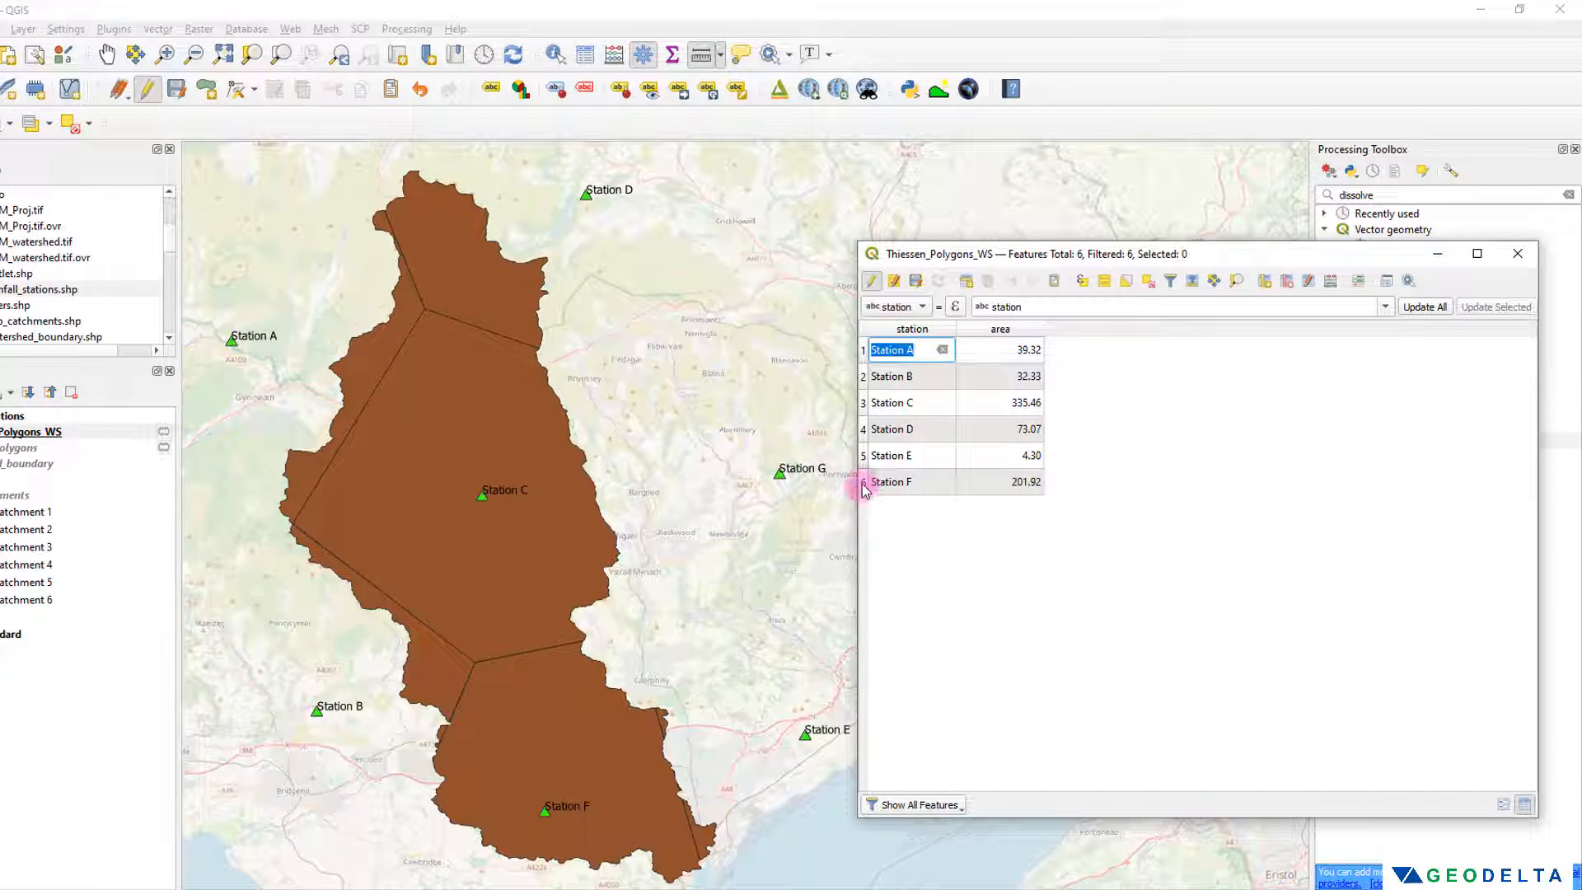
Step: Review the Station C and Station F polygons with their areas, clear the selection, and check the area values of Stations A to C
click(871, 403)
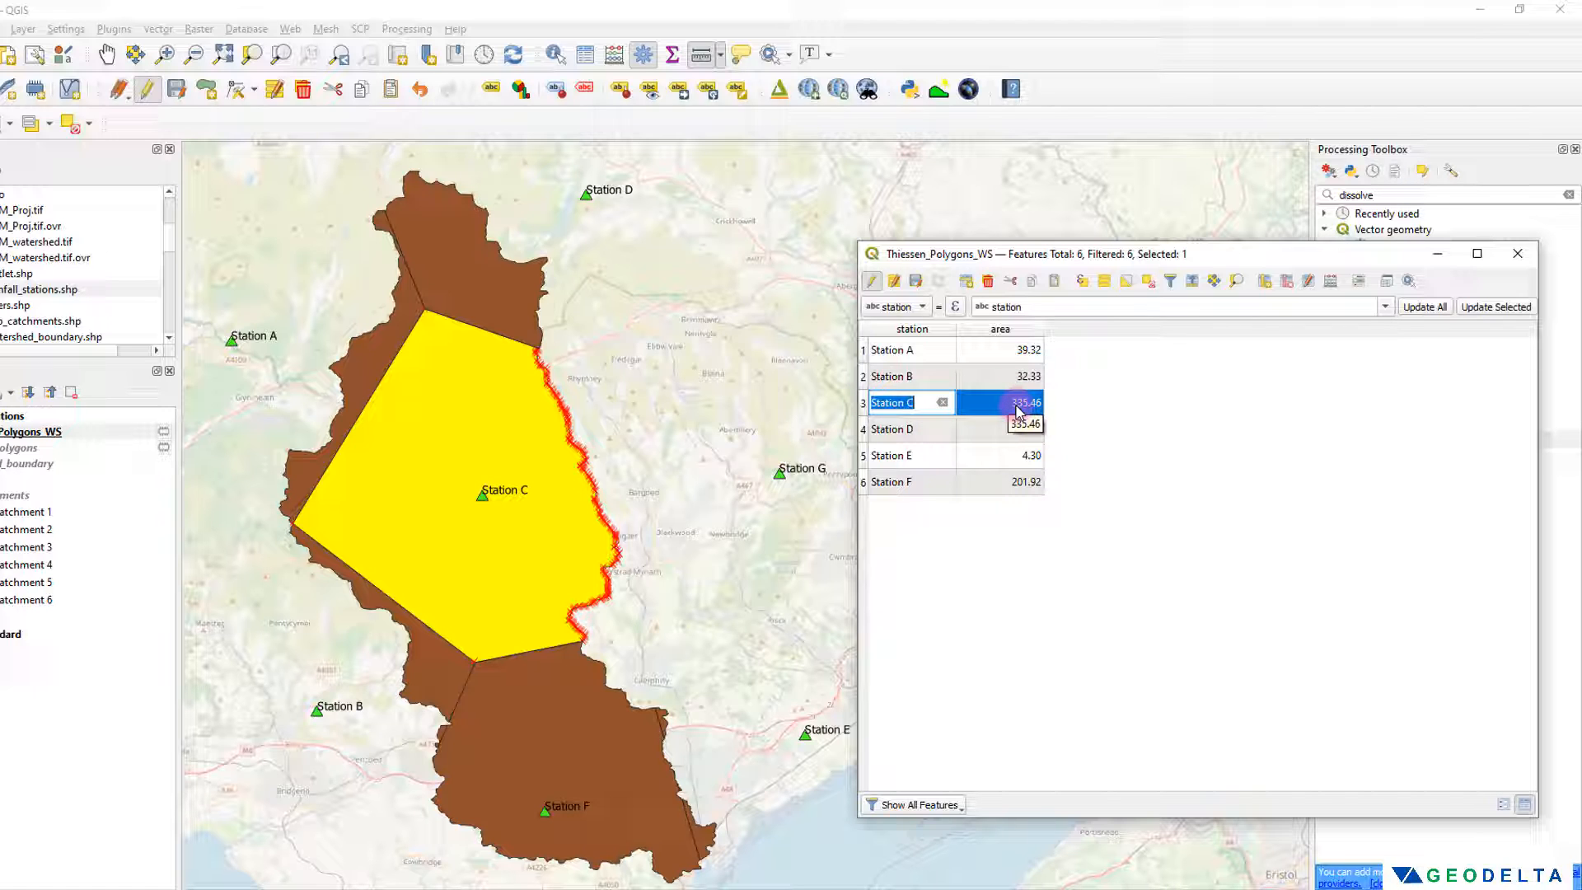
click(874, 490)
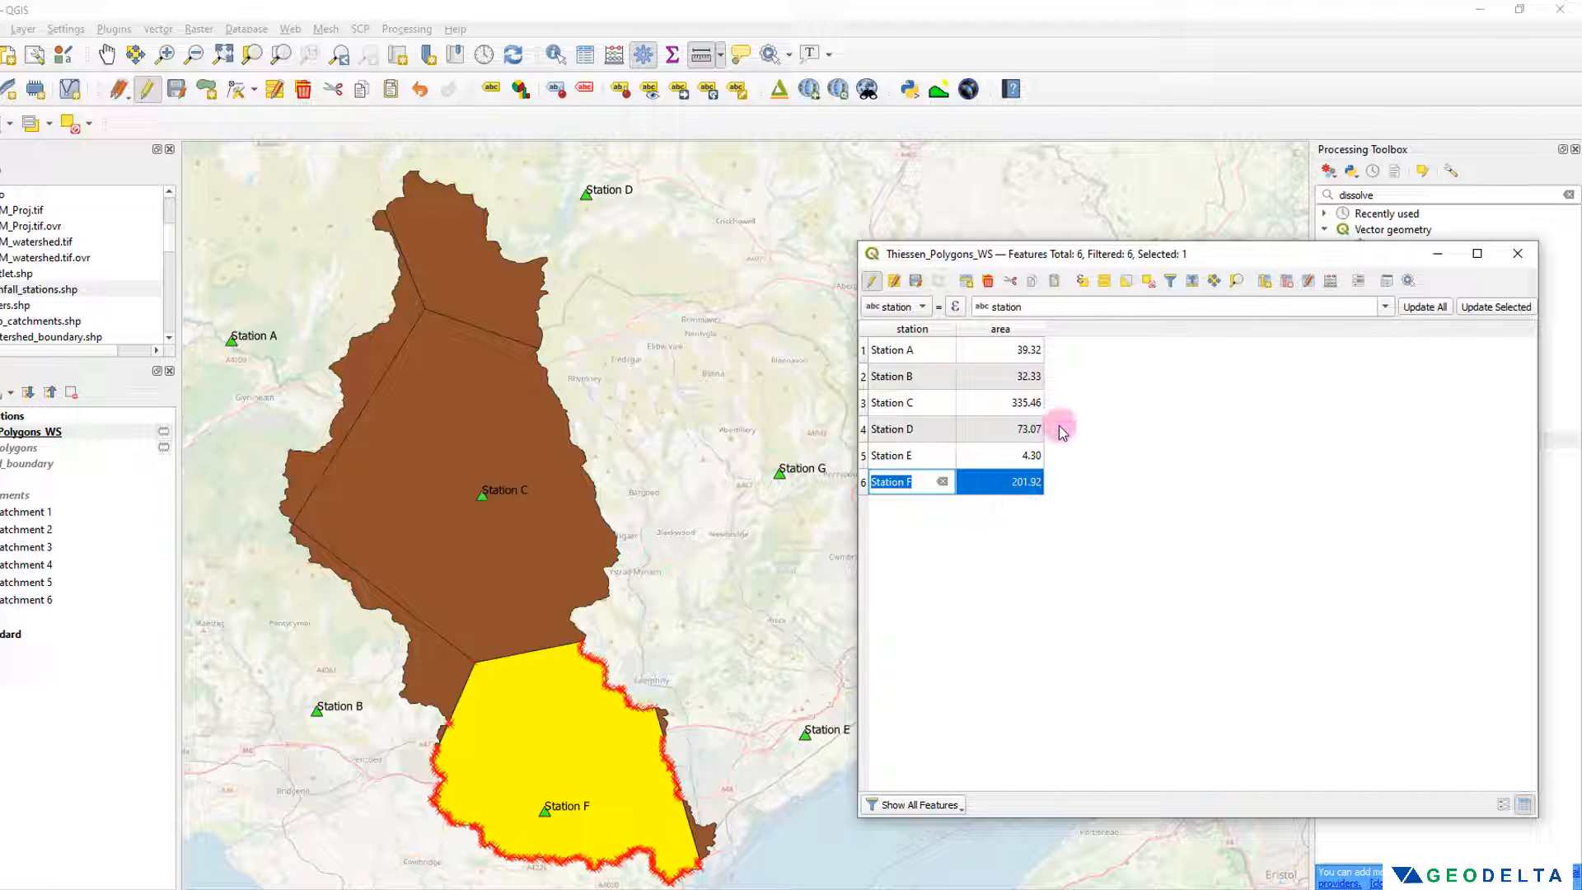
click(1148, 280)
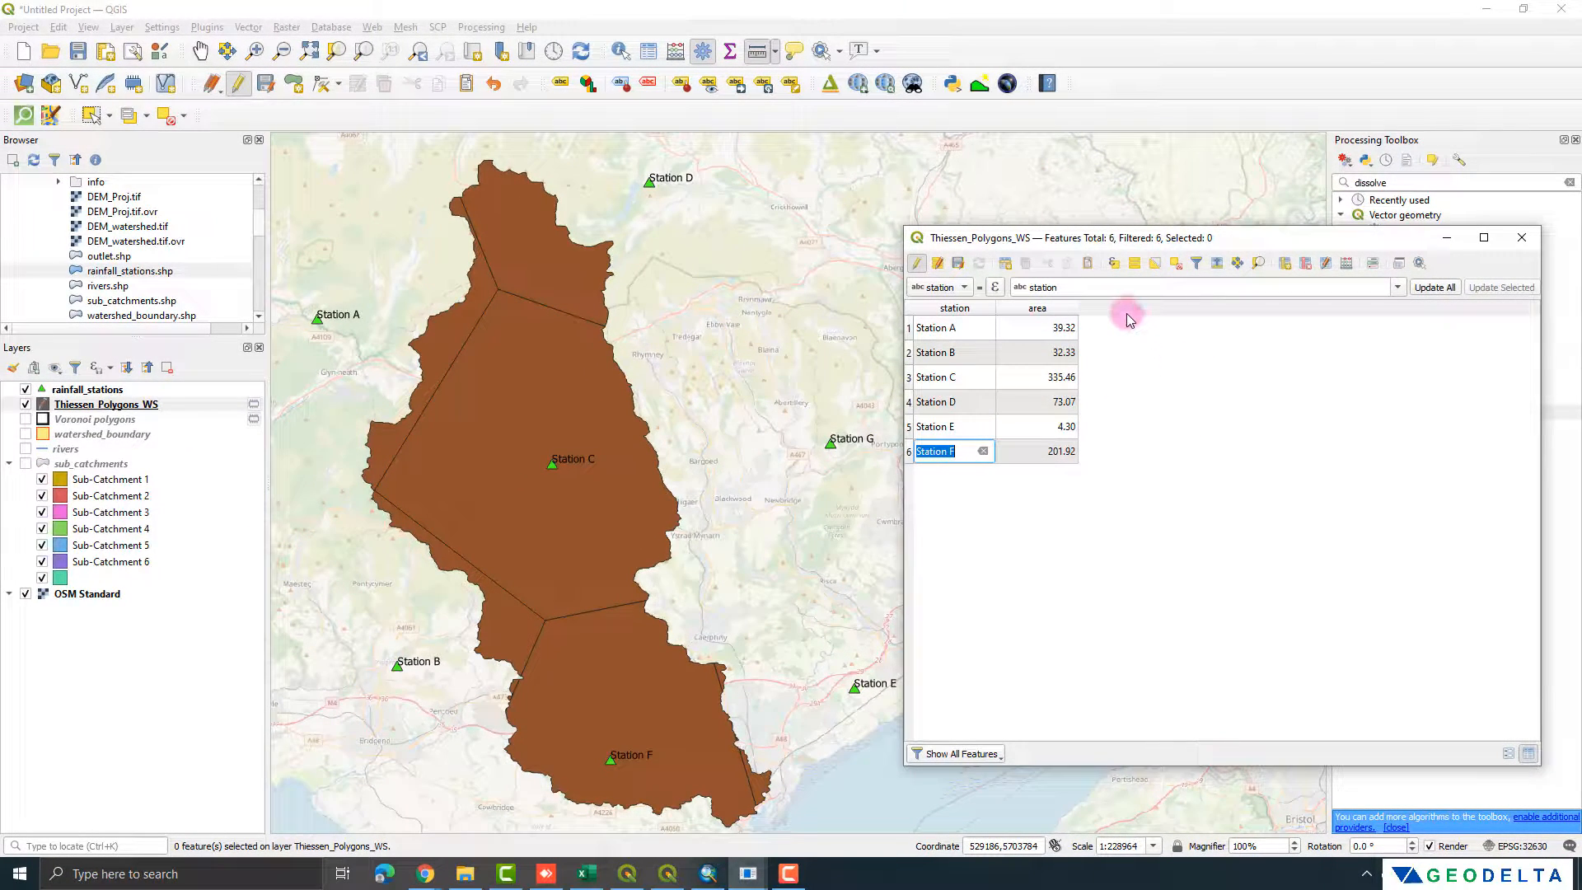
click(1057, 330)
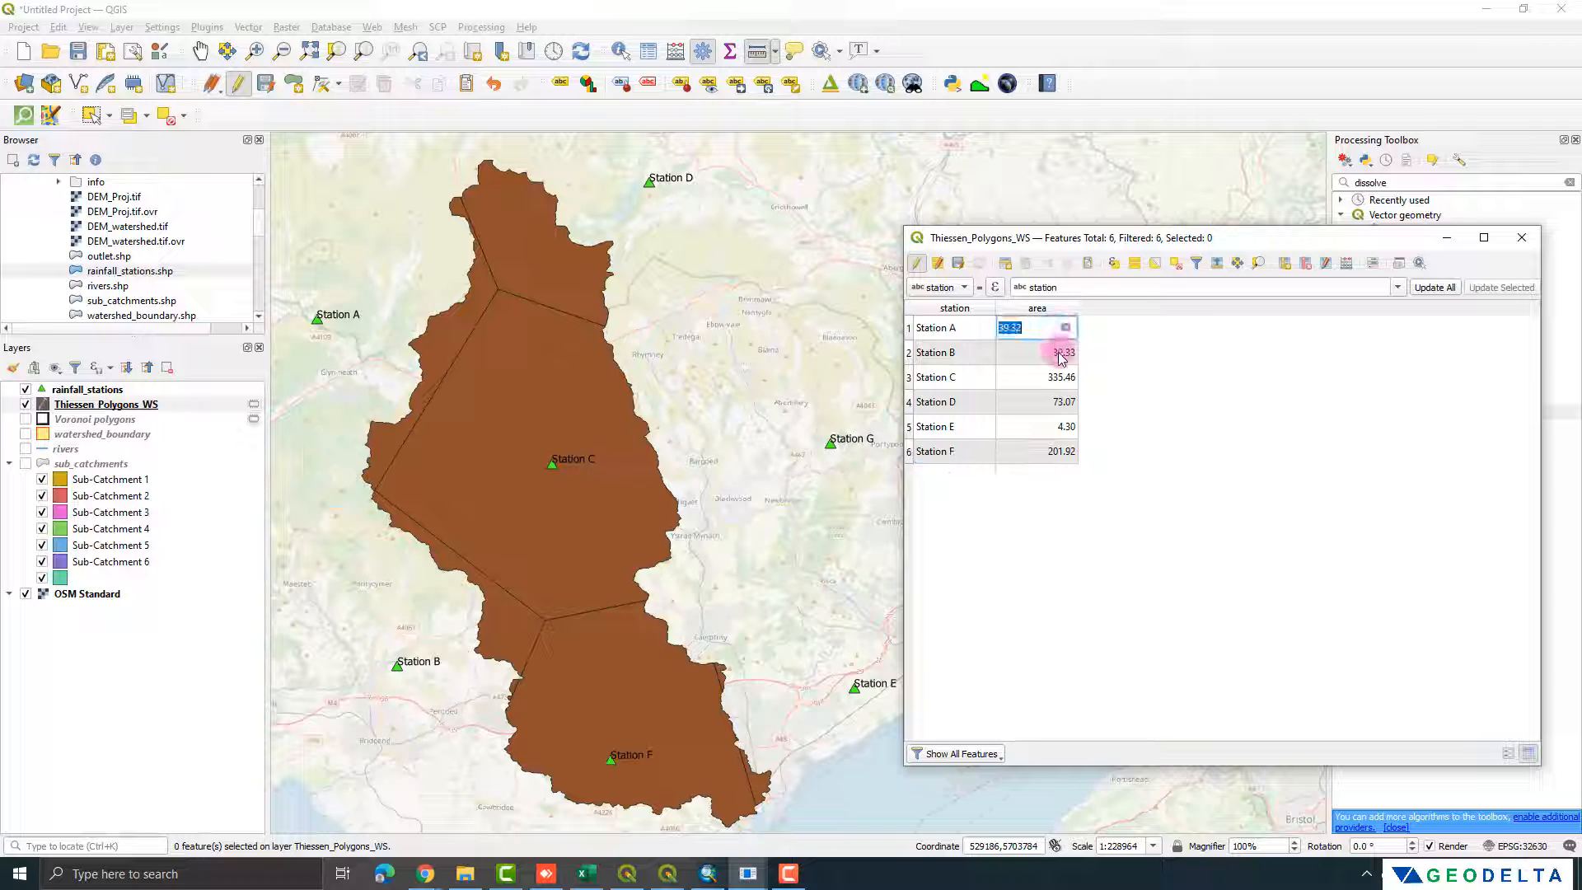
click(1056, 352)
click(1053, 376)
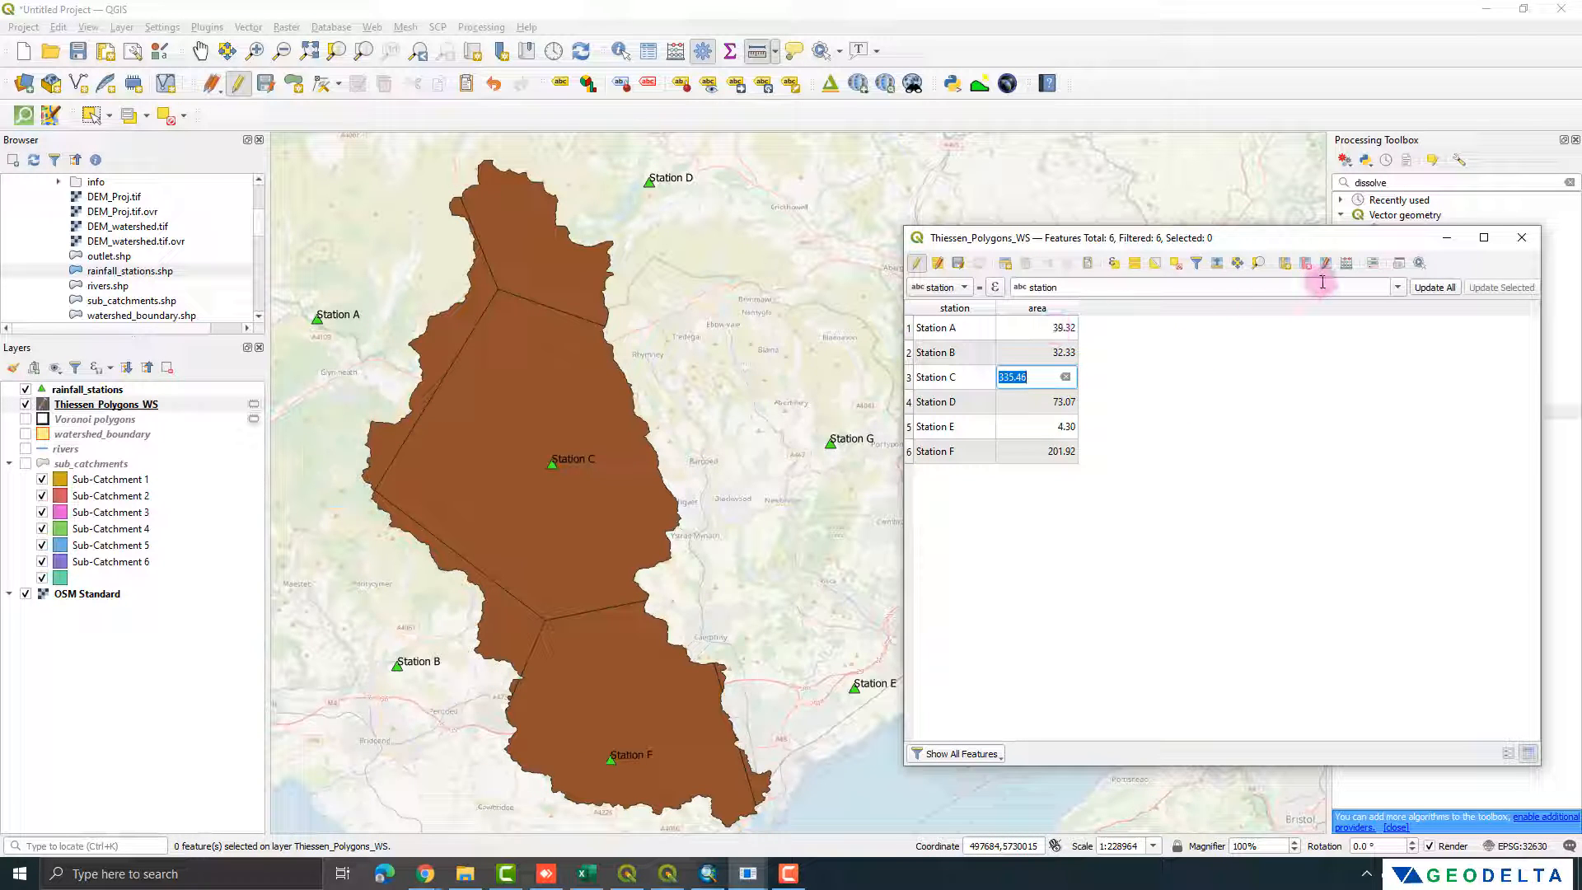
Step: Set up another new field named weight in the field calculator as a decimal number with precision 2
click(1346, 263)
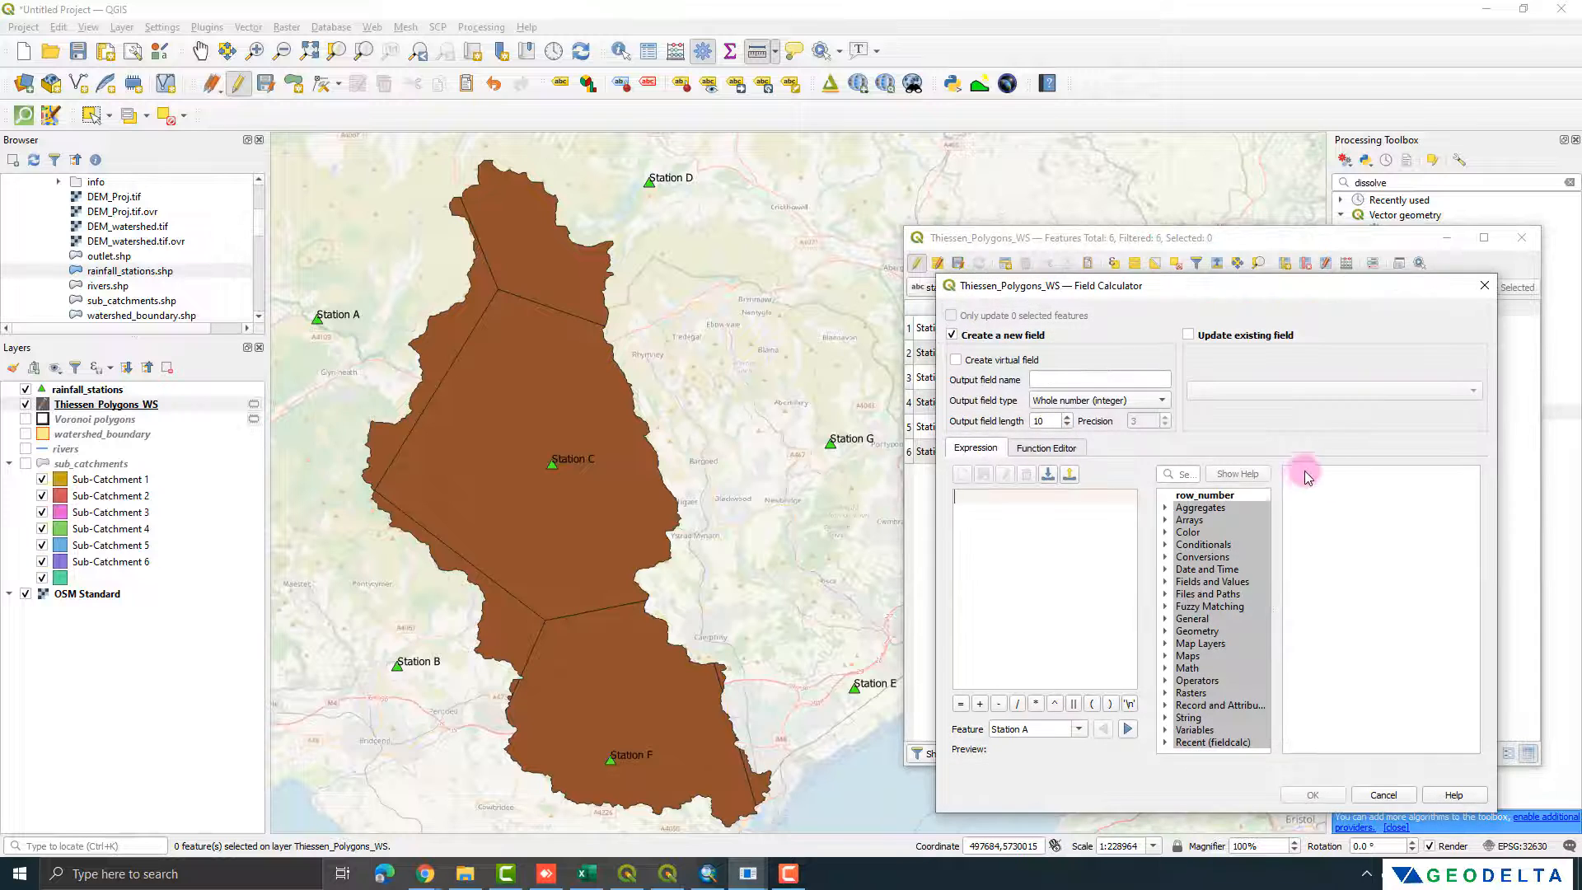
click(1064, 379)
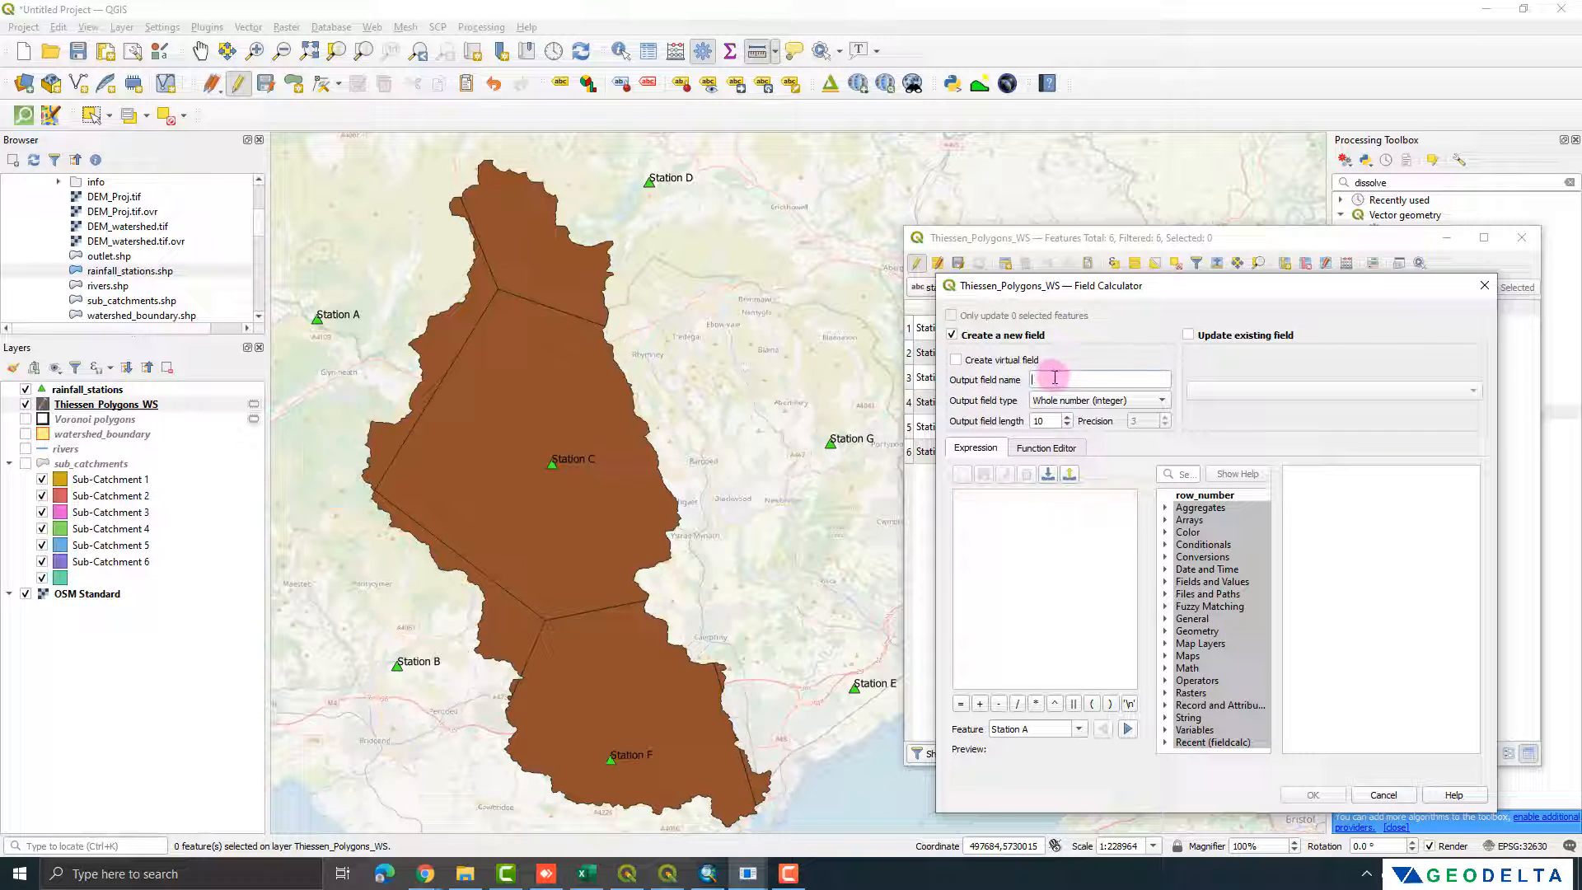
click(1103, 401)
click(1119, 437)
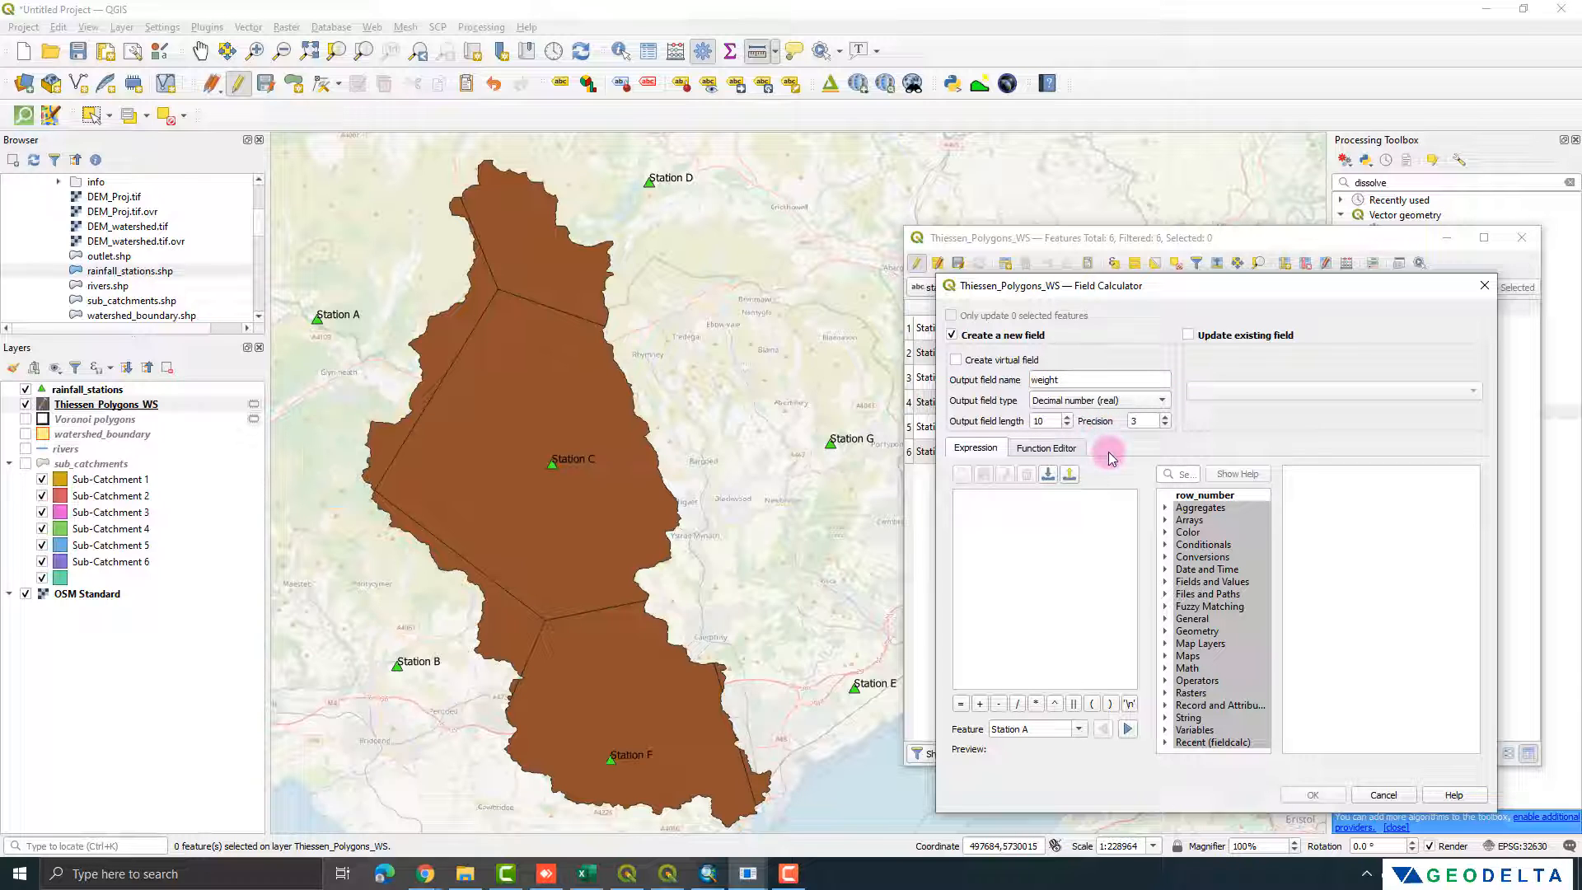
double_click(1142, 421)
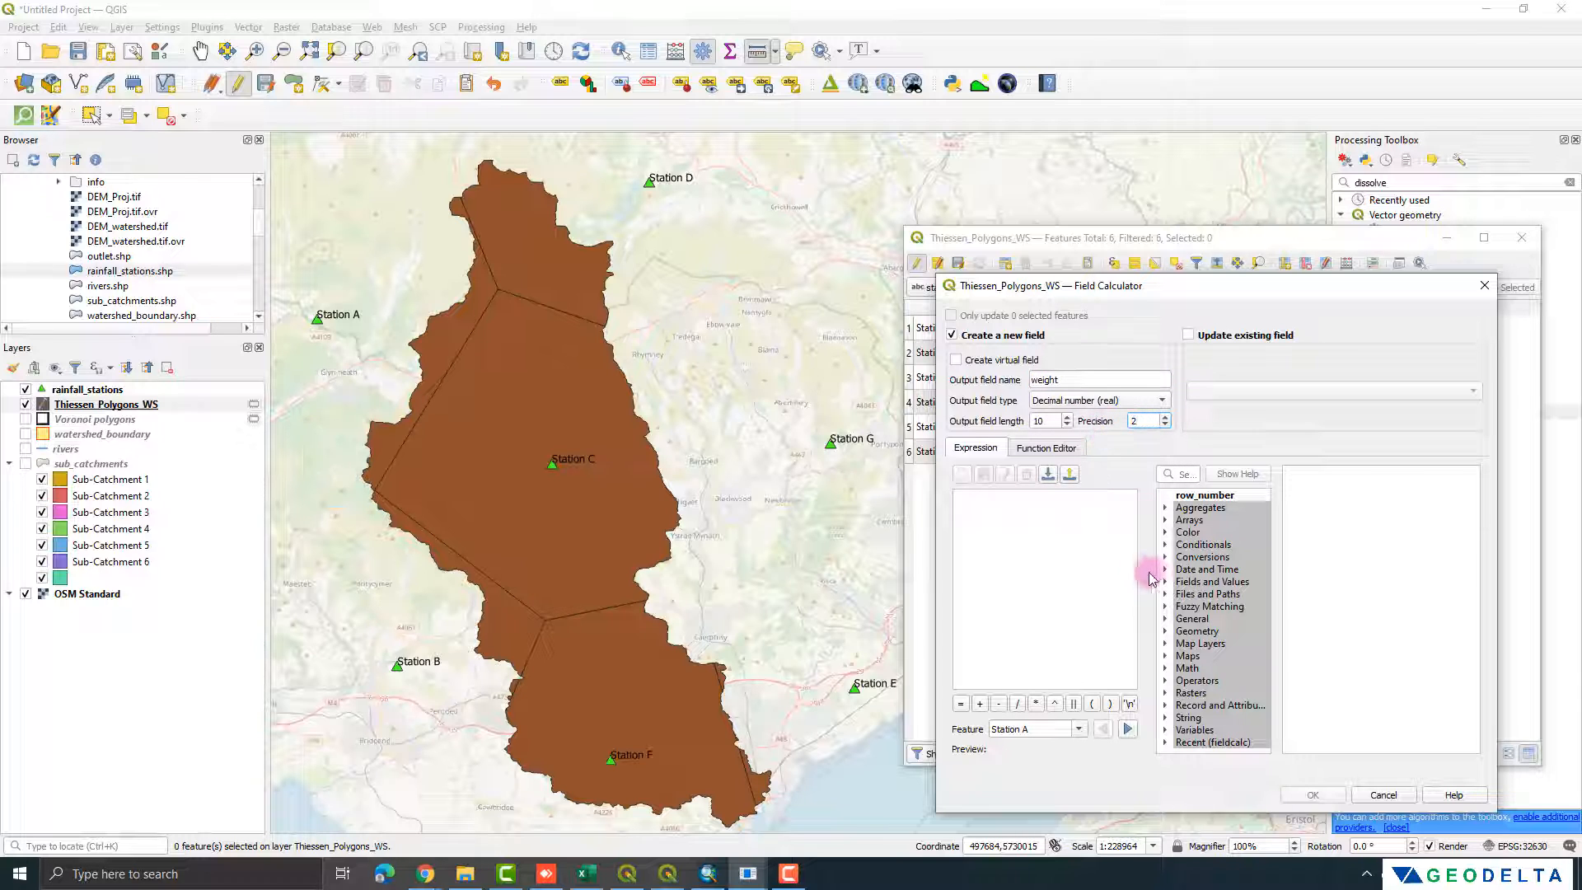
click(1058, 522)
drag(1036, 295, 1201, 306)
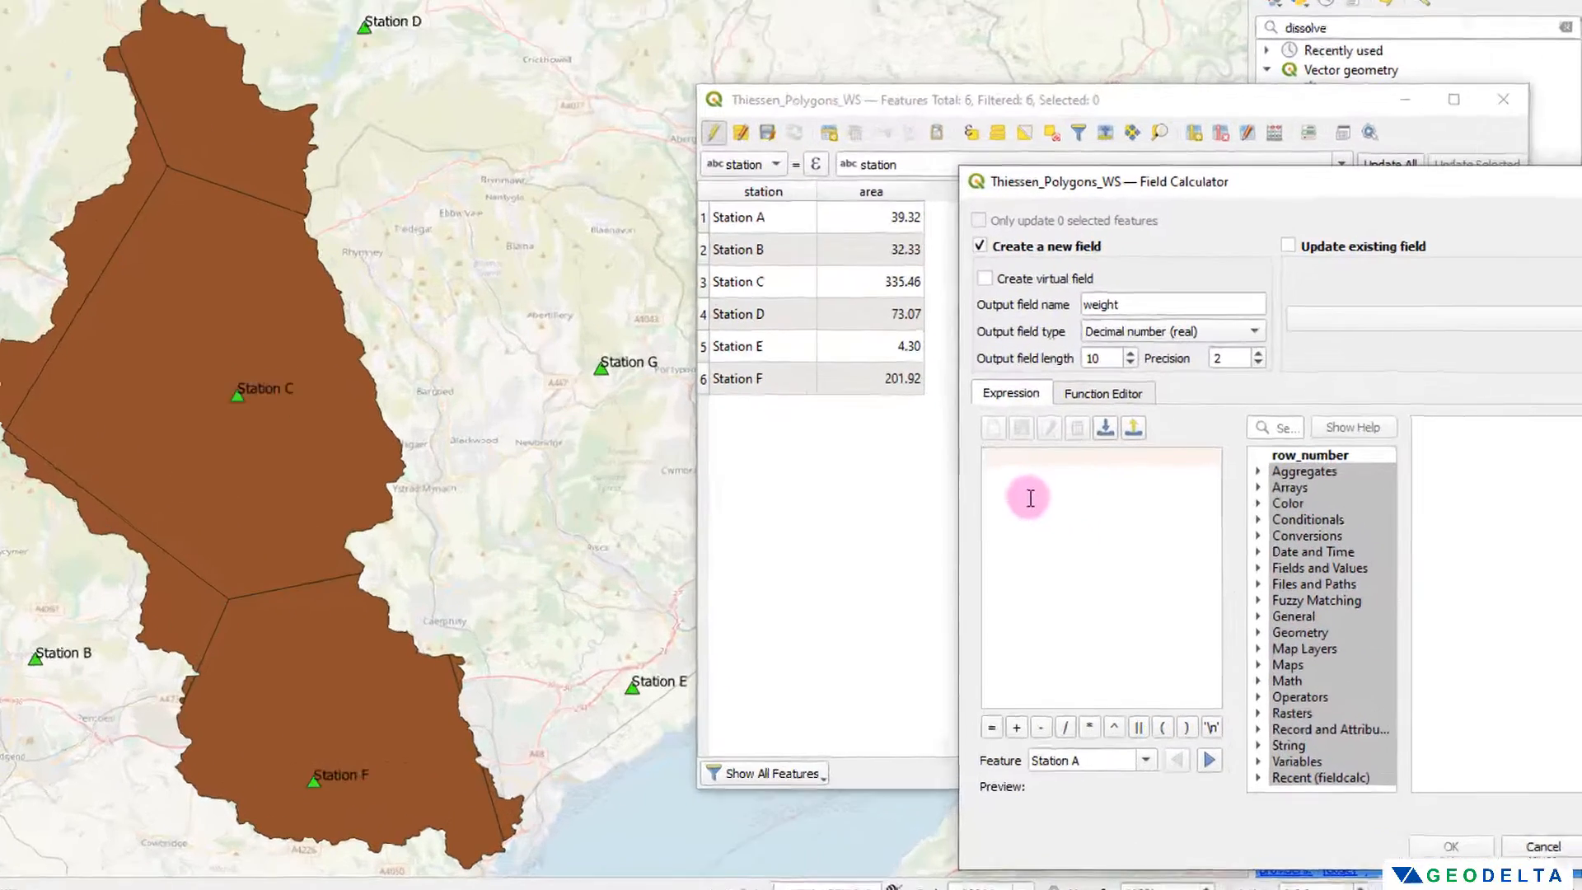
Step: Enter the expression "area"/sum("area") for the weight field to divide each polygon's area by the total area
text("")
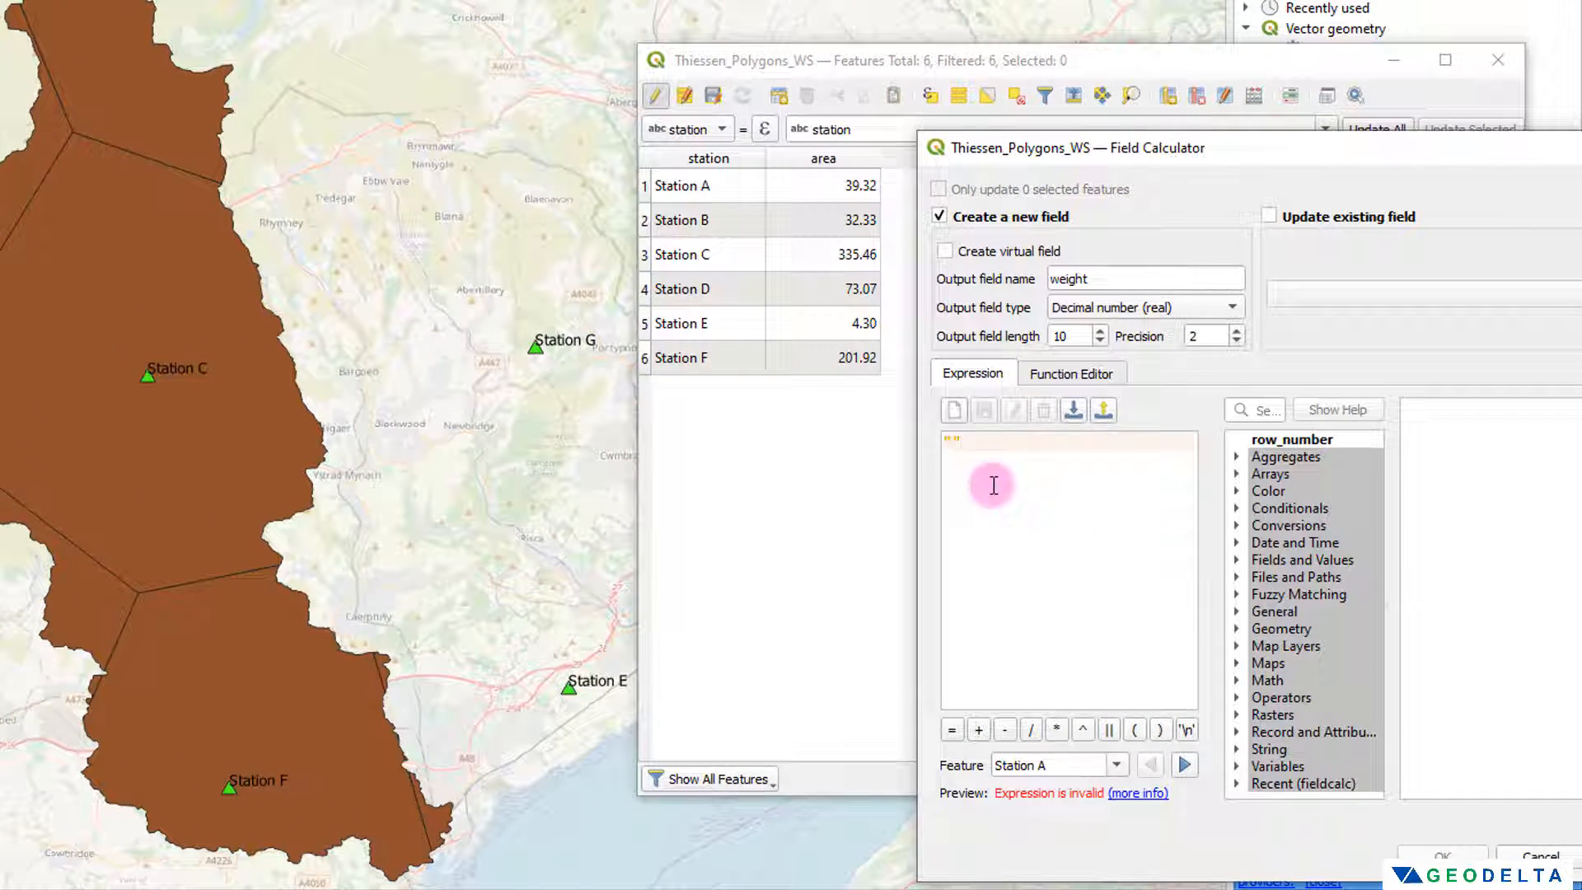
text(area)
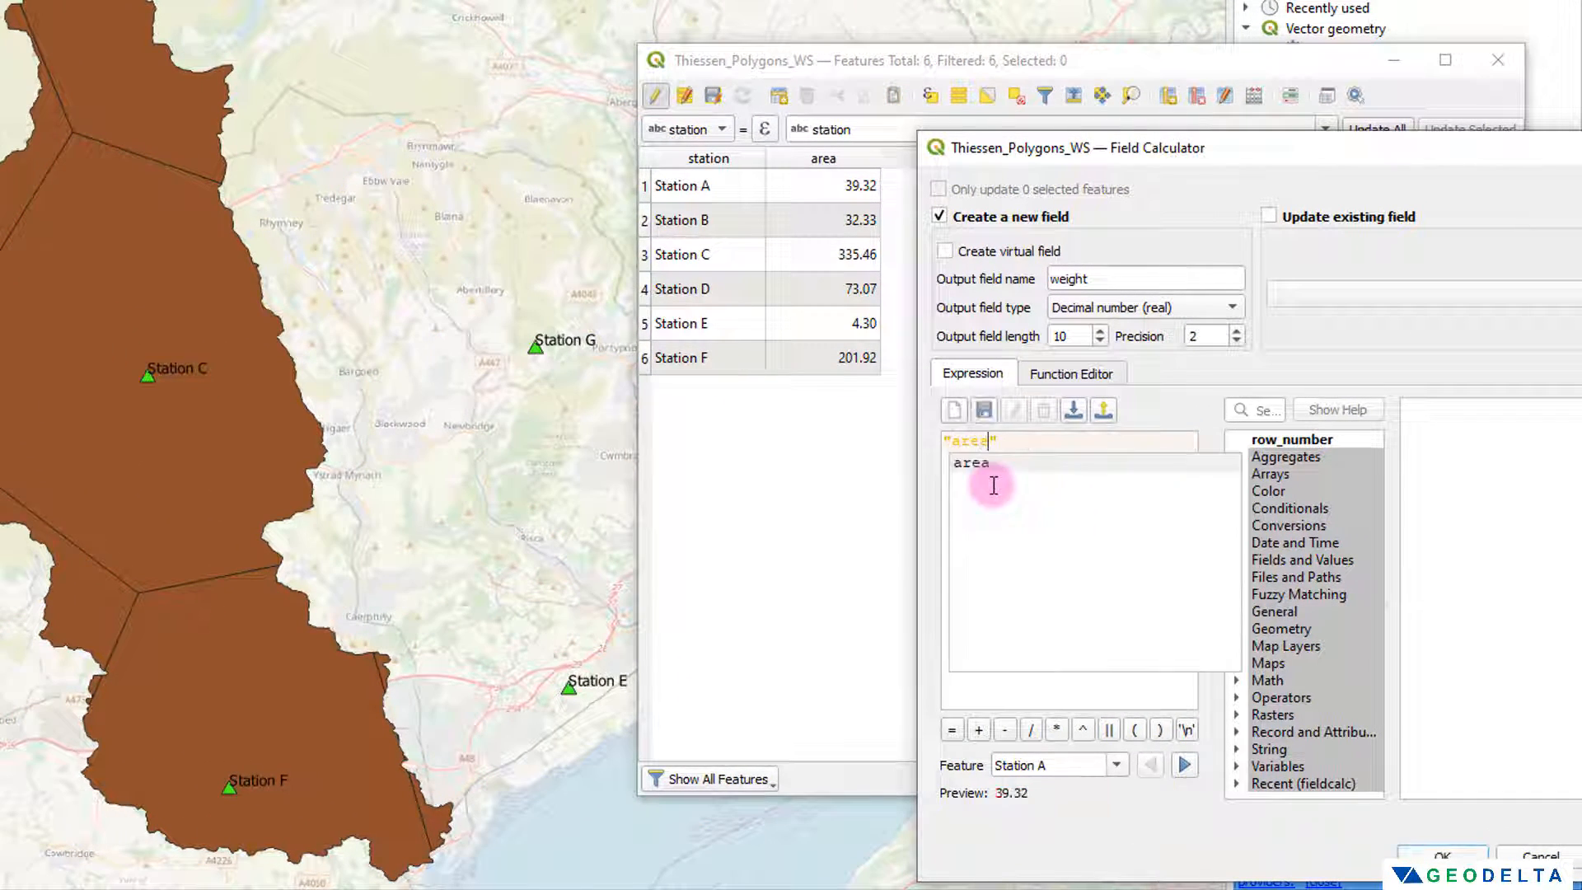
click(1056, 444)
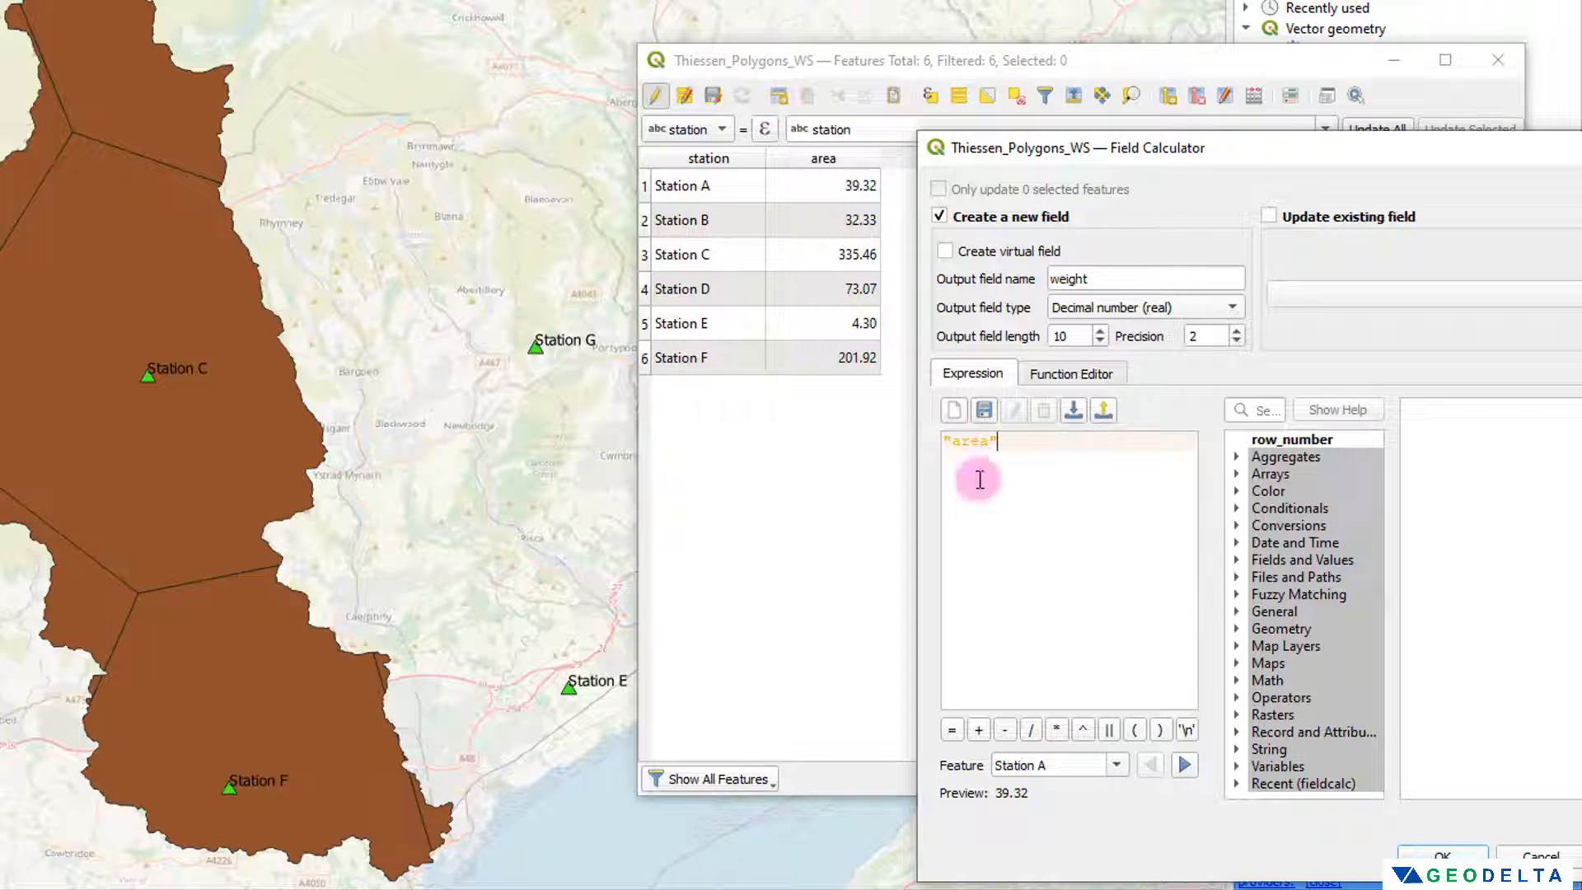
drag(999, 442, 948, 442)
click(952, 442)
click(1039, 445)
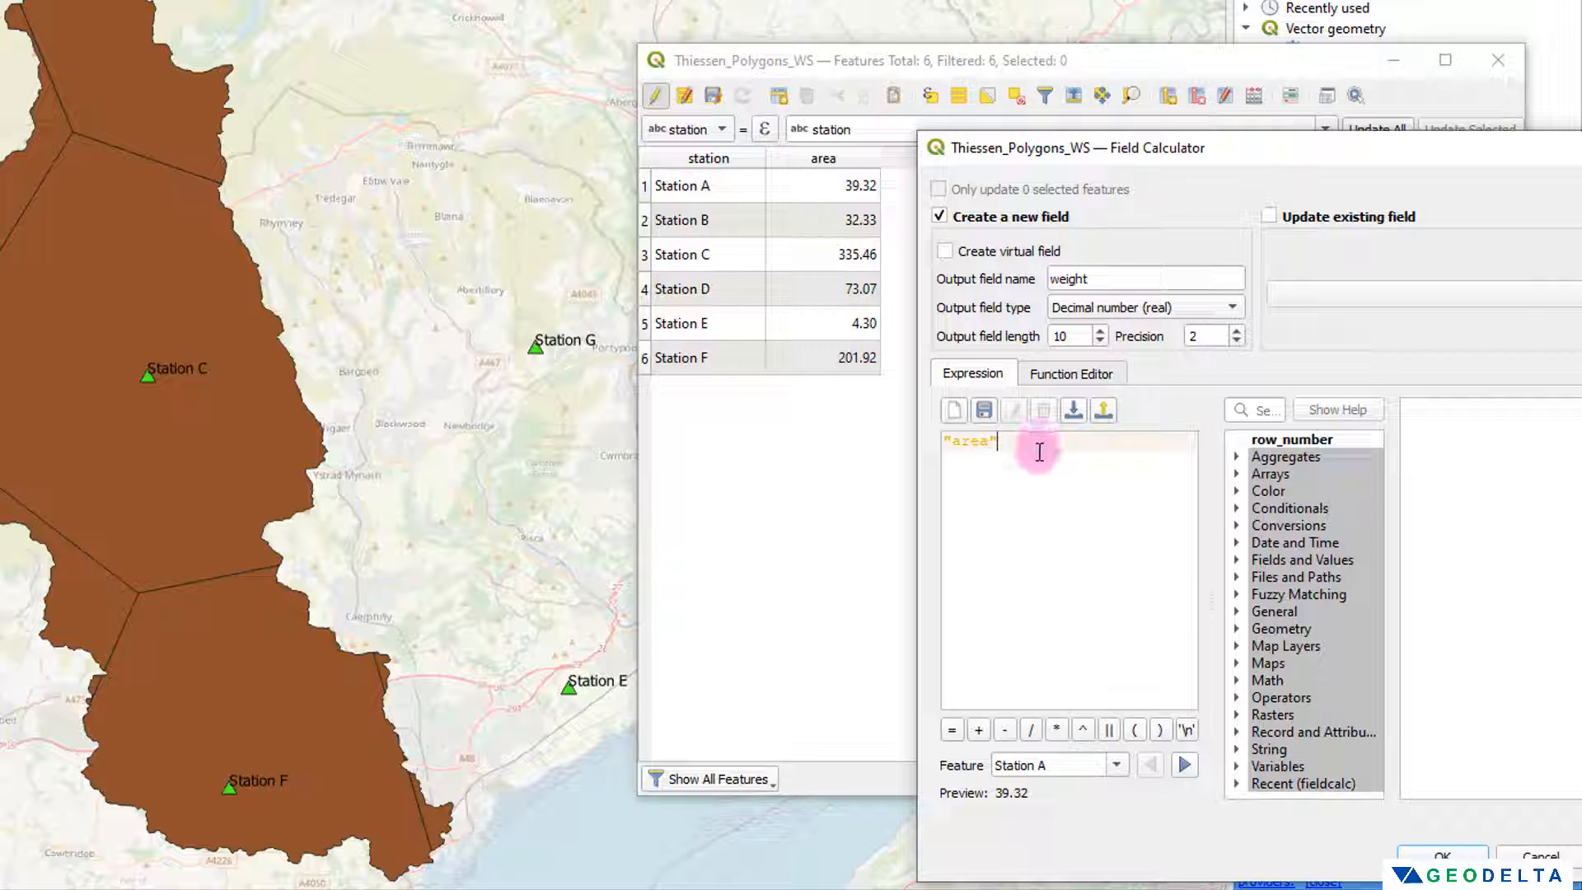
text(/sum)
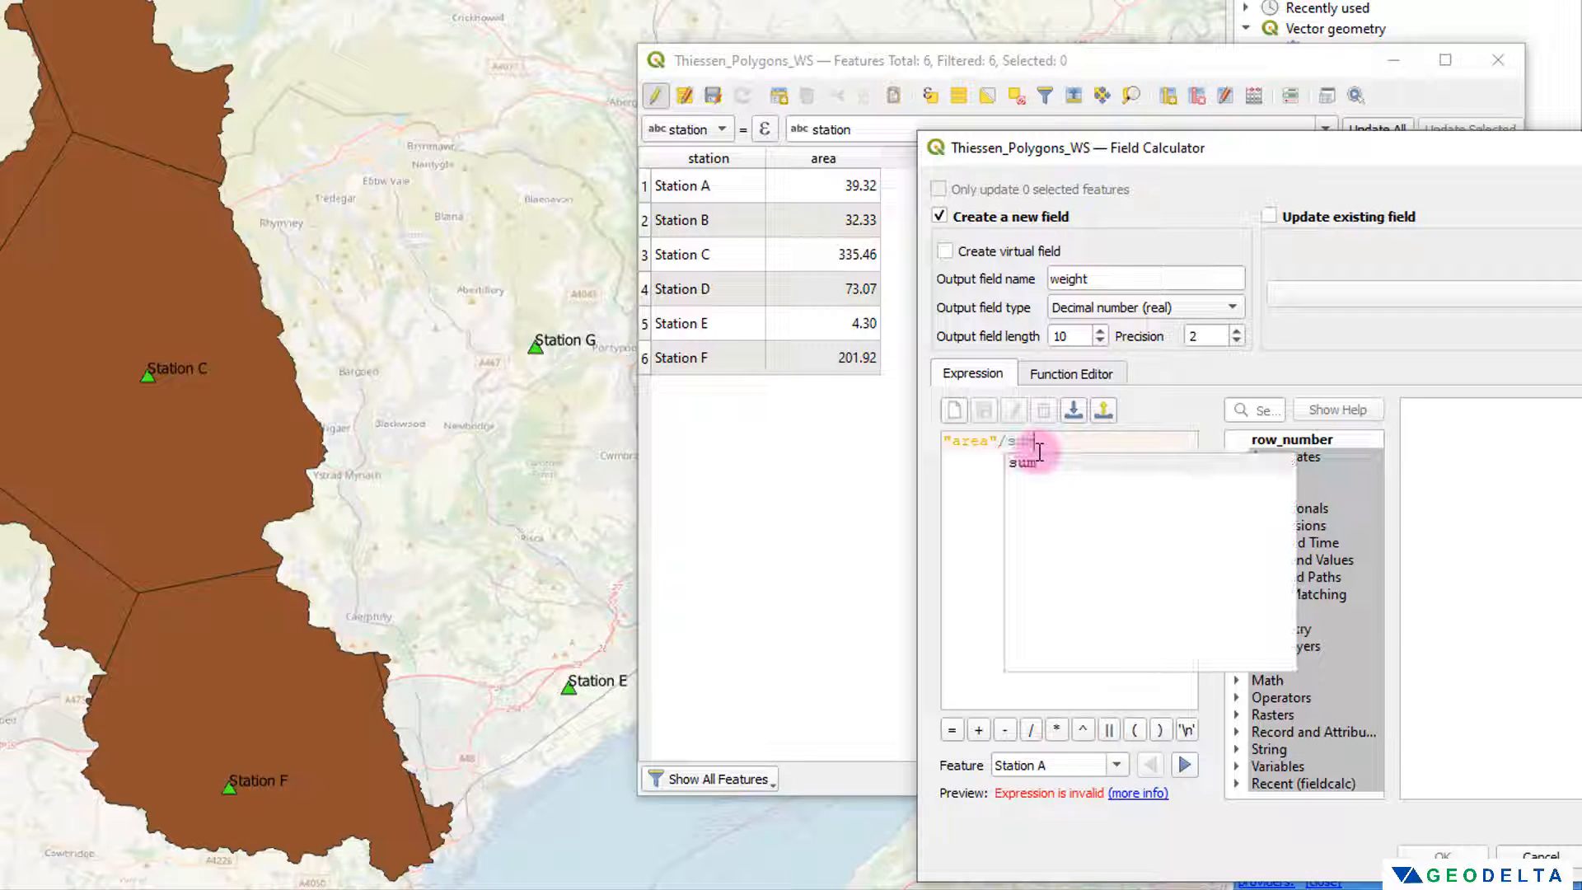
text((")
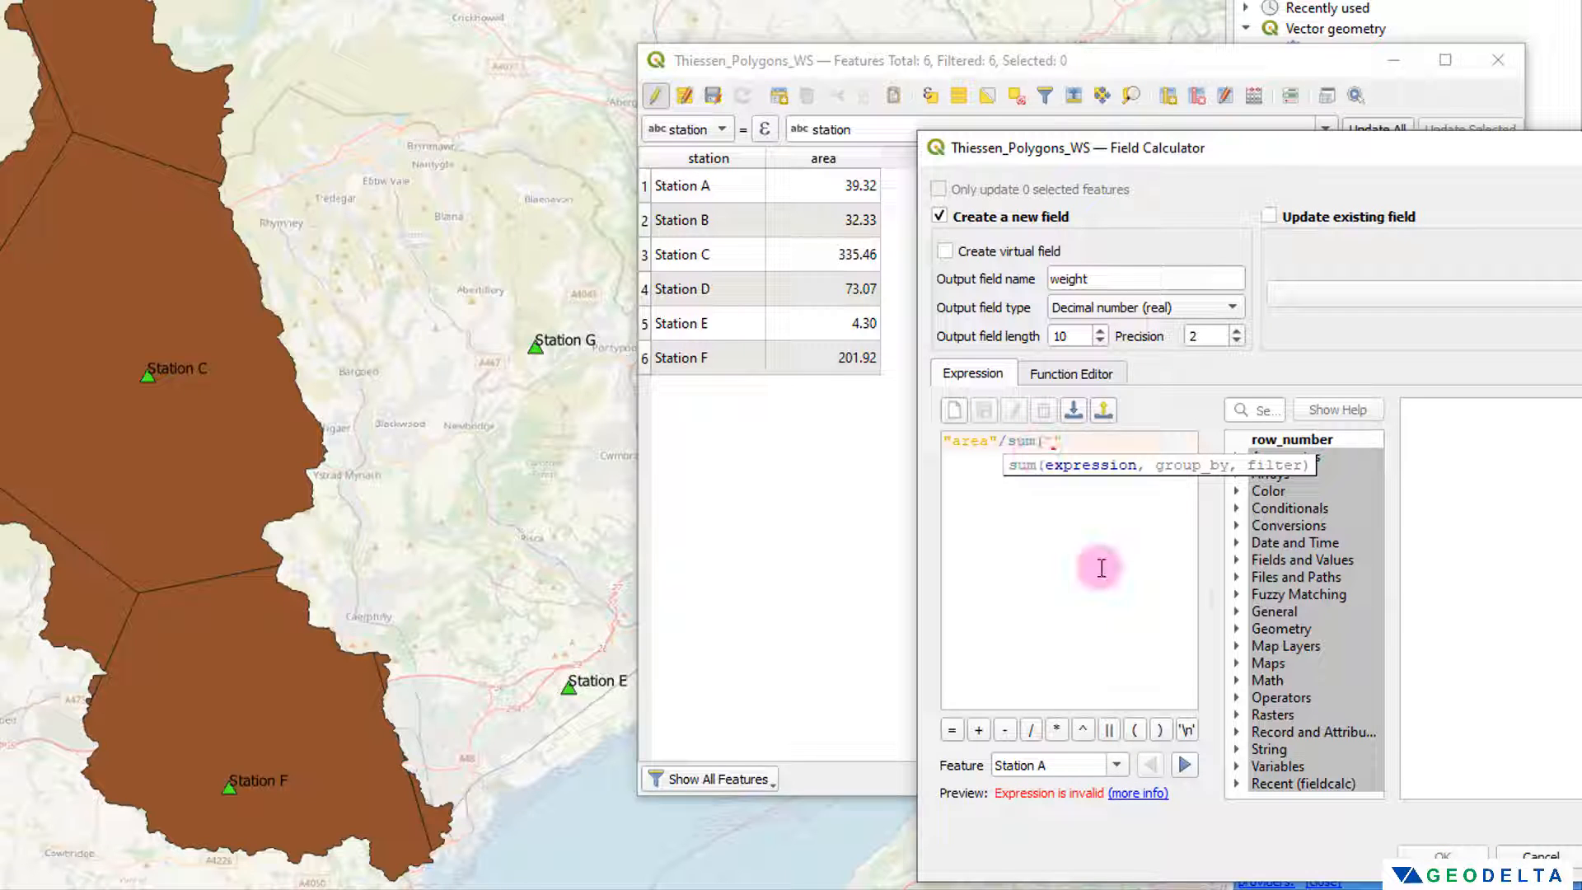
text(area"))
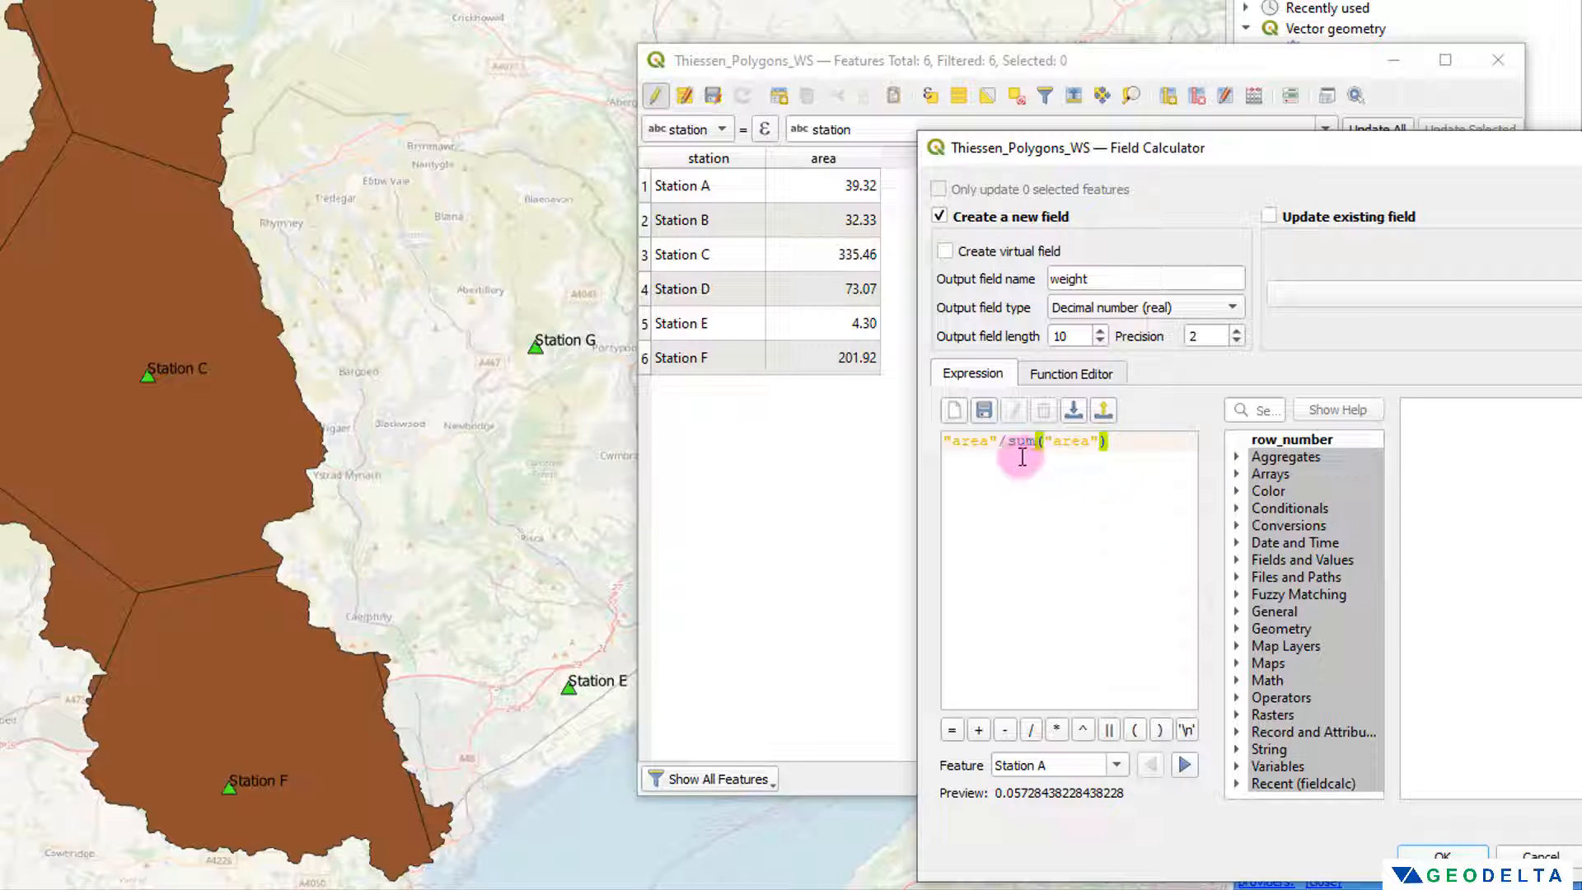
Step: Reduce the weight expression to sum("area") to preview the total watershed area
drag(1006, 442, 943, 441)
key(Delete)
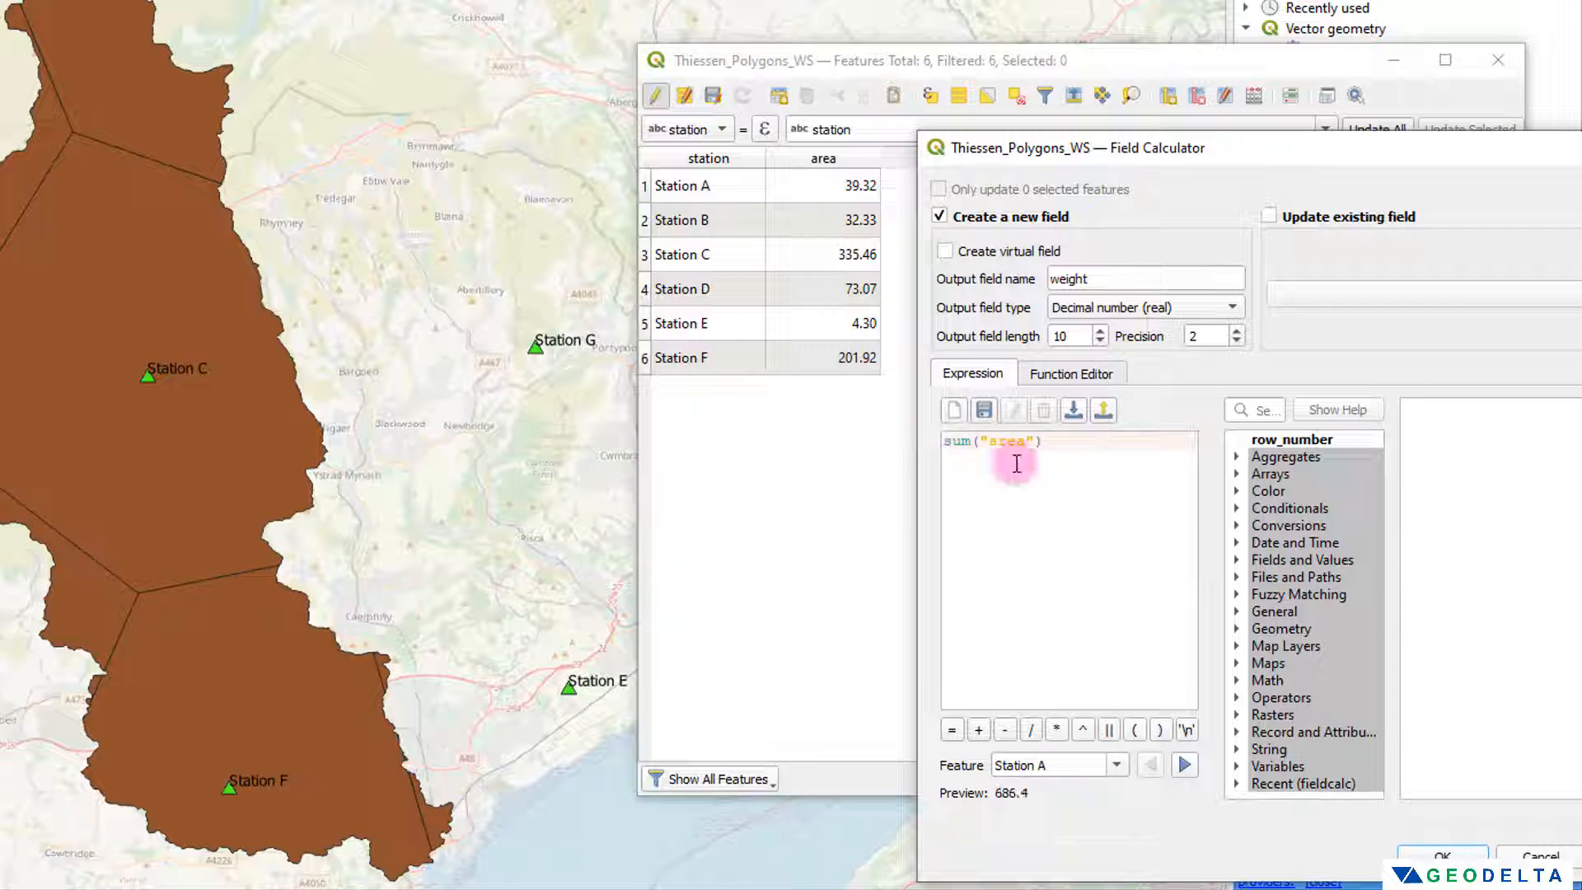
drag(1084, 438, 945, 429)
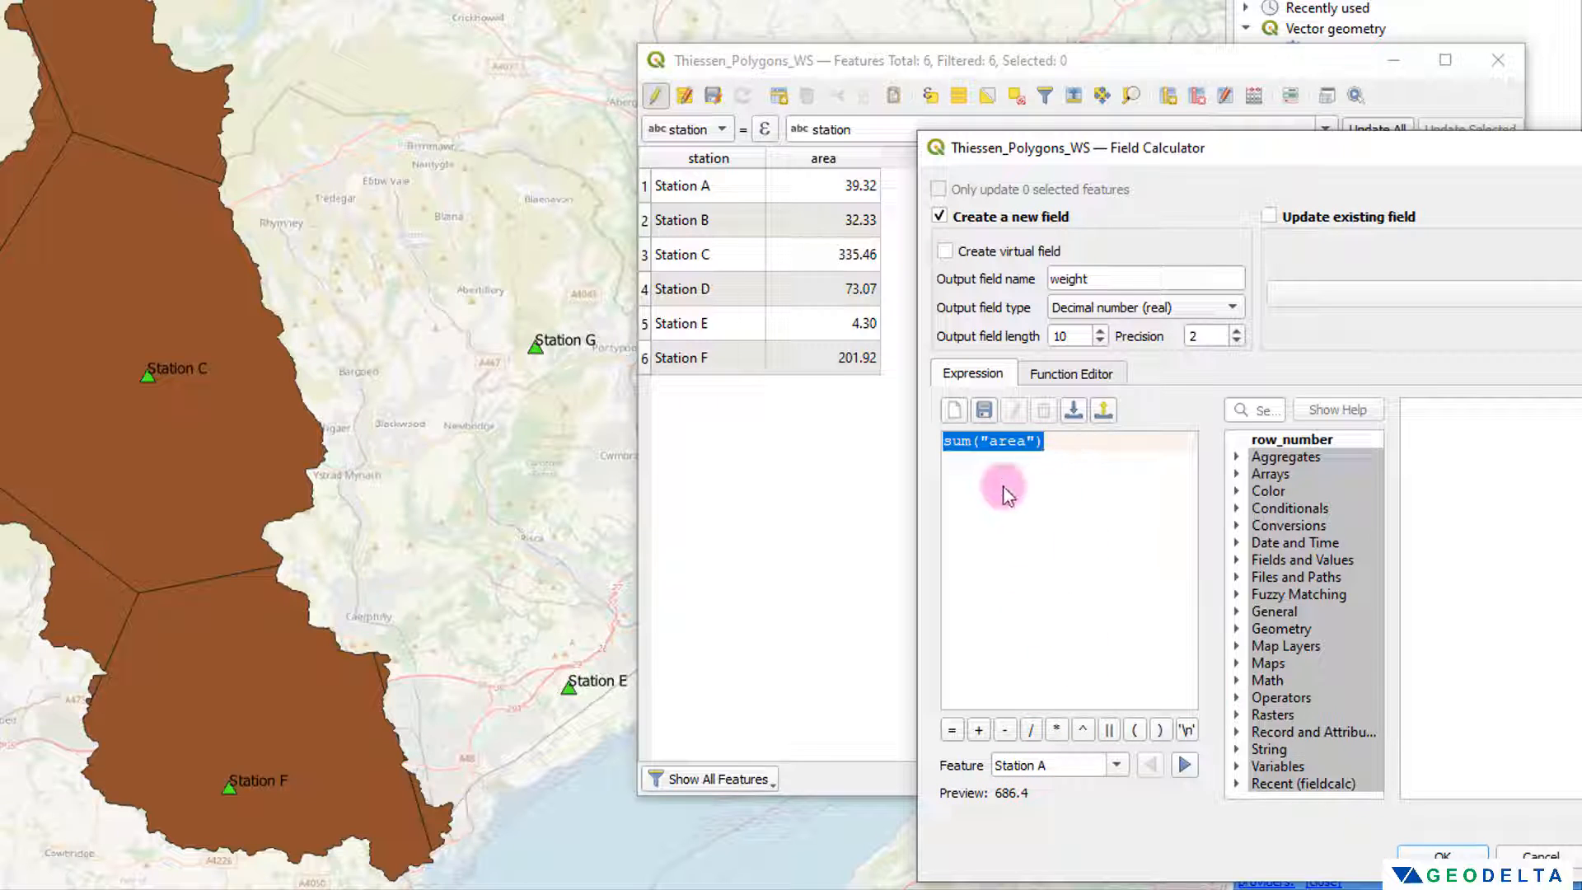
Step: Restore the weight expression to "area"/sum("area") and create the weight field for all Thiessen polygons
click(1042, 443)
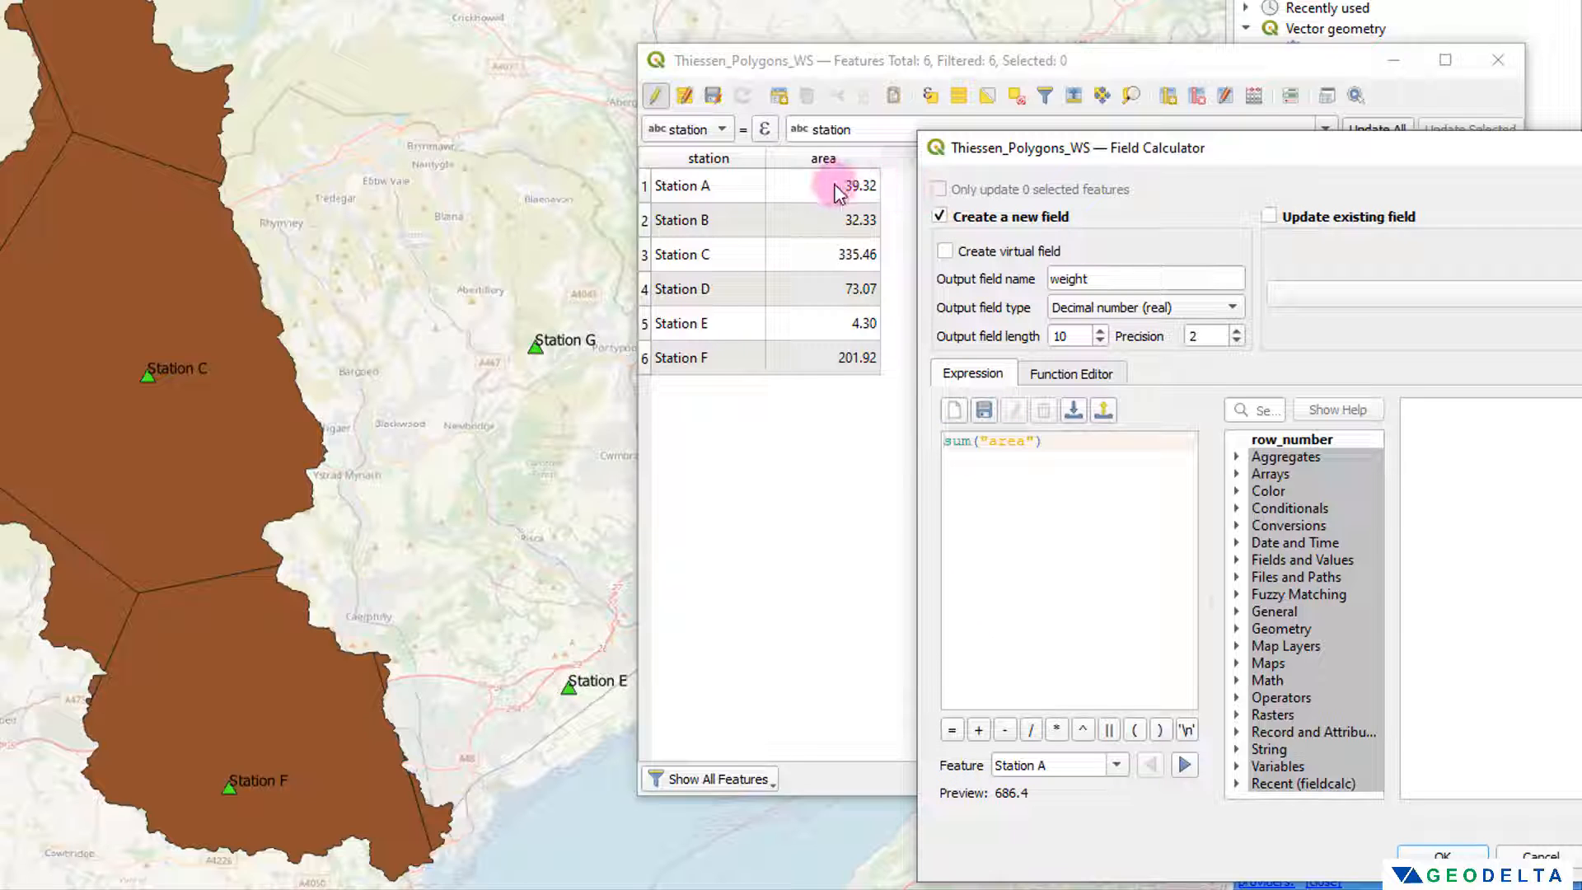
text(")
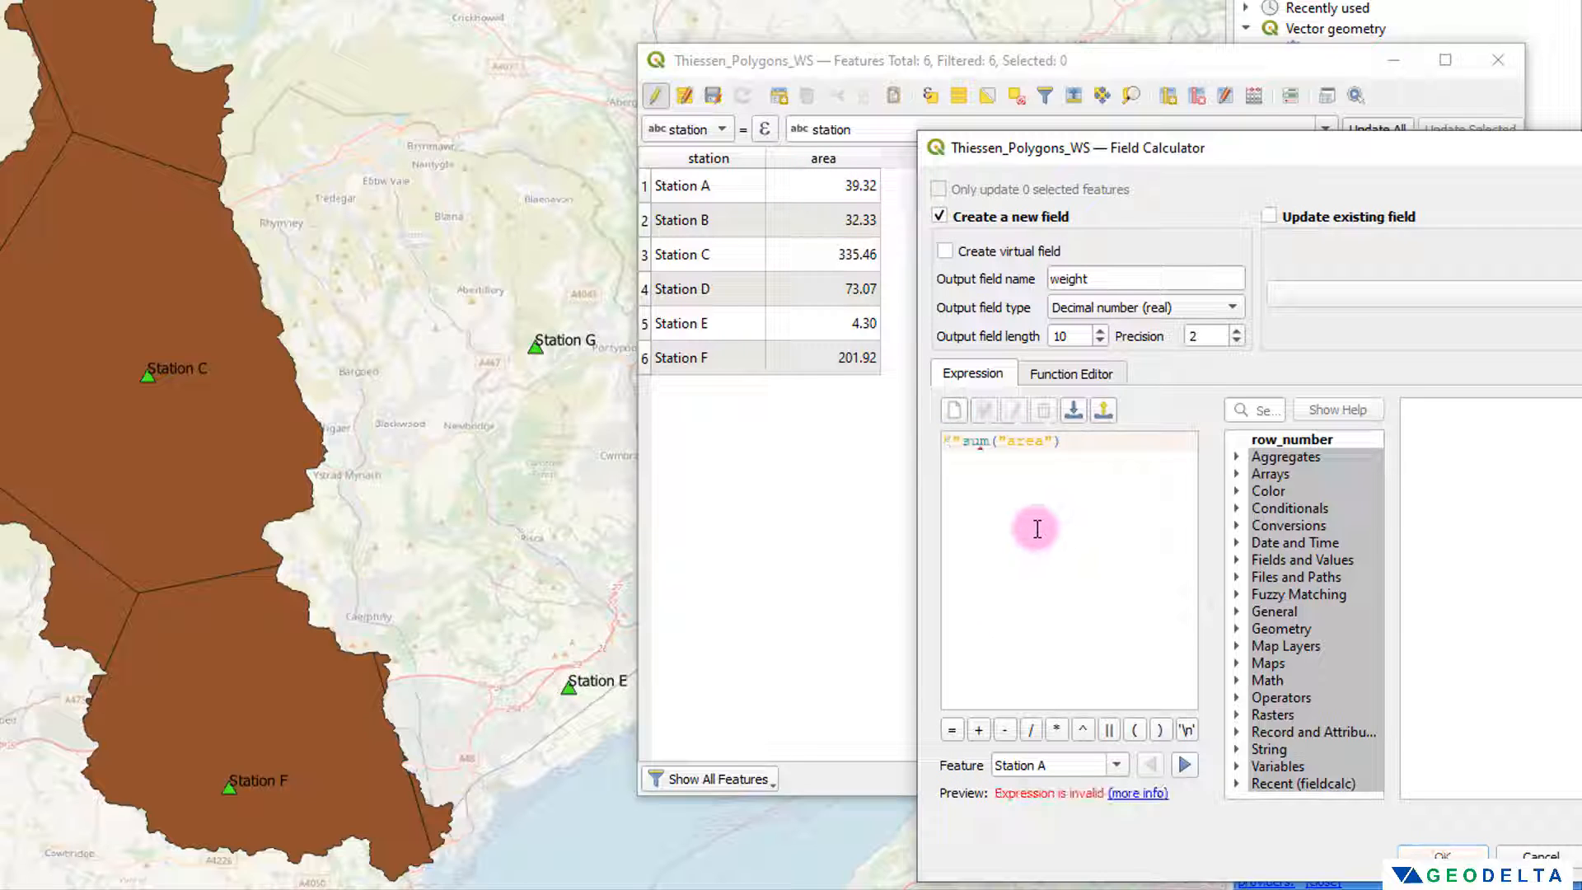
text(area")
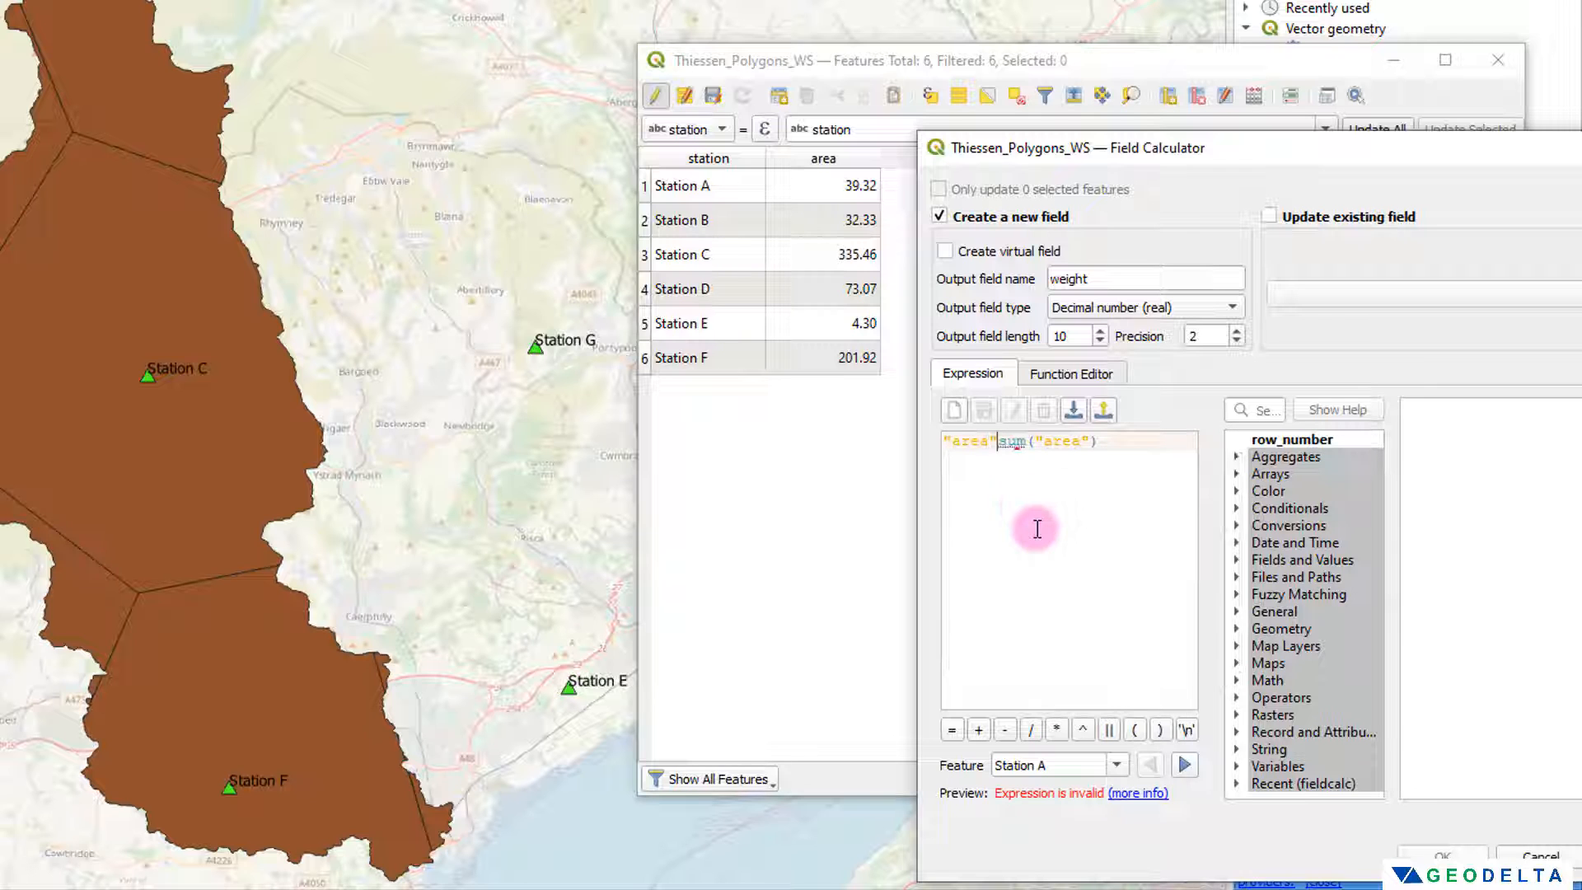
text(/)
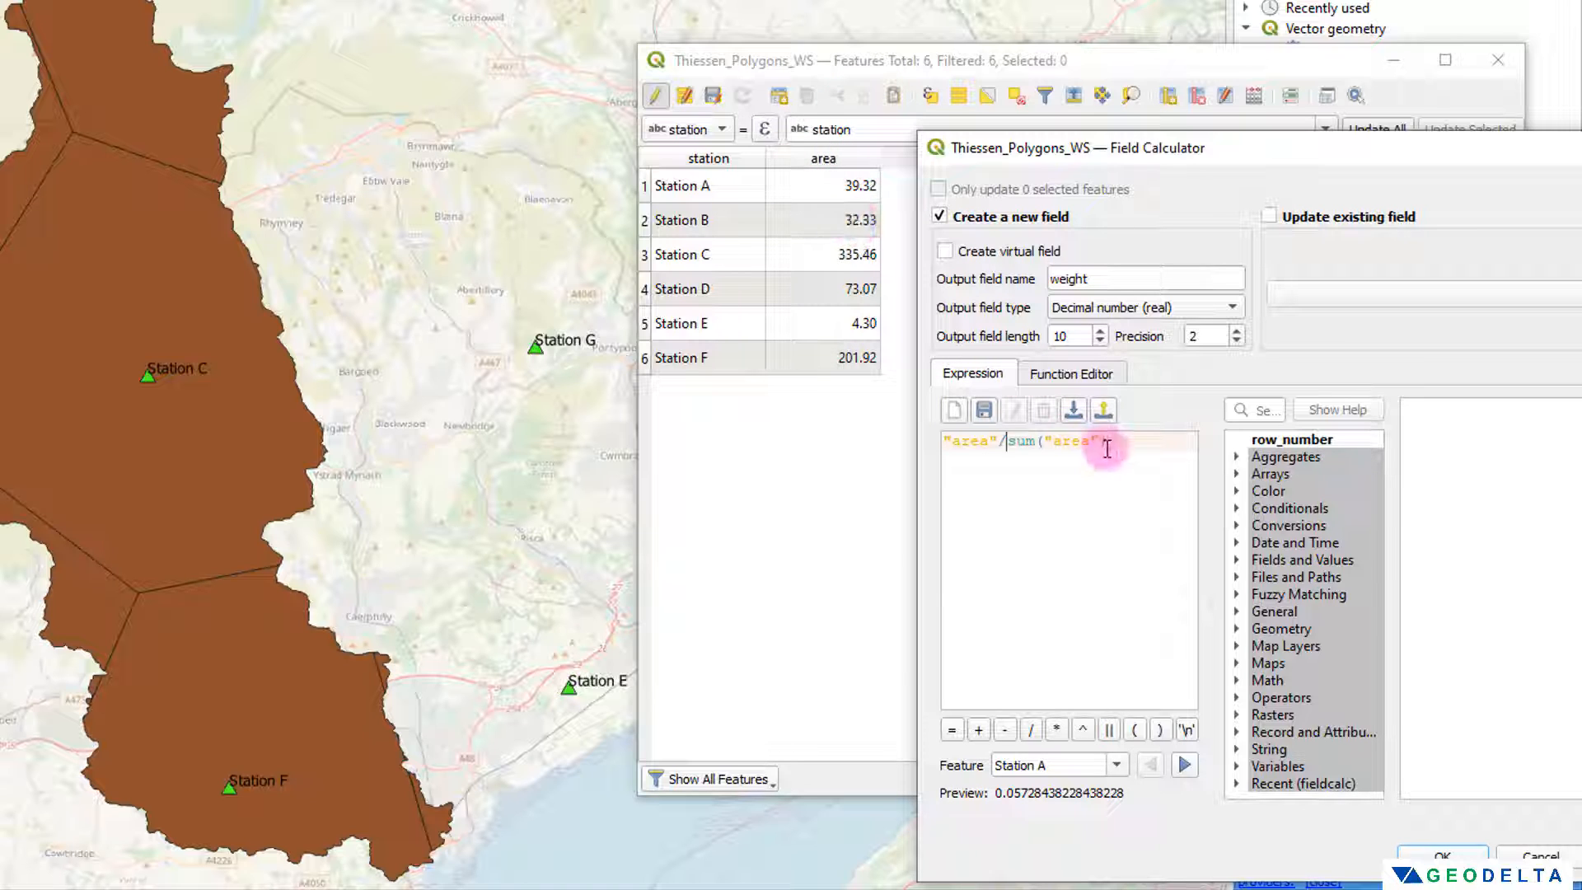
drag(1106, 442, 1008, 449)
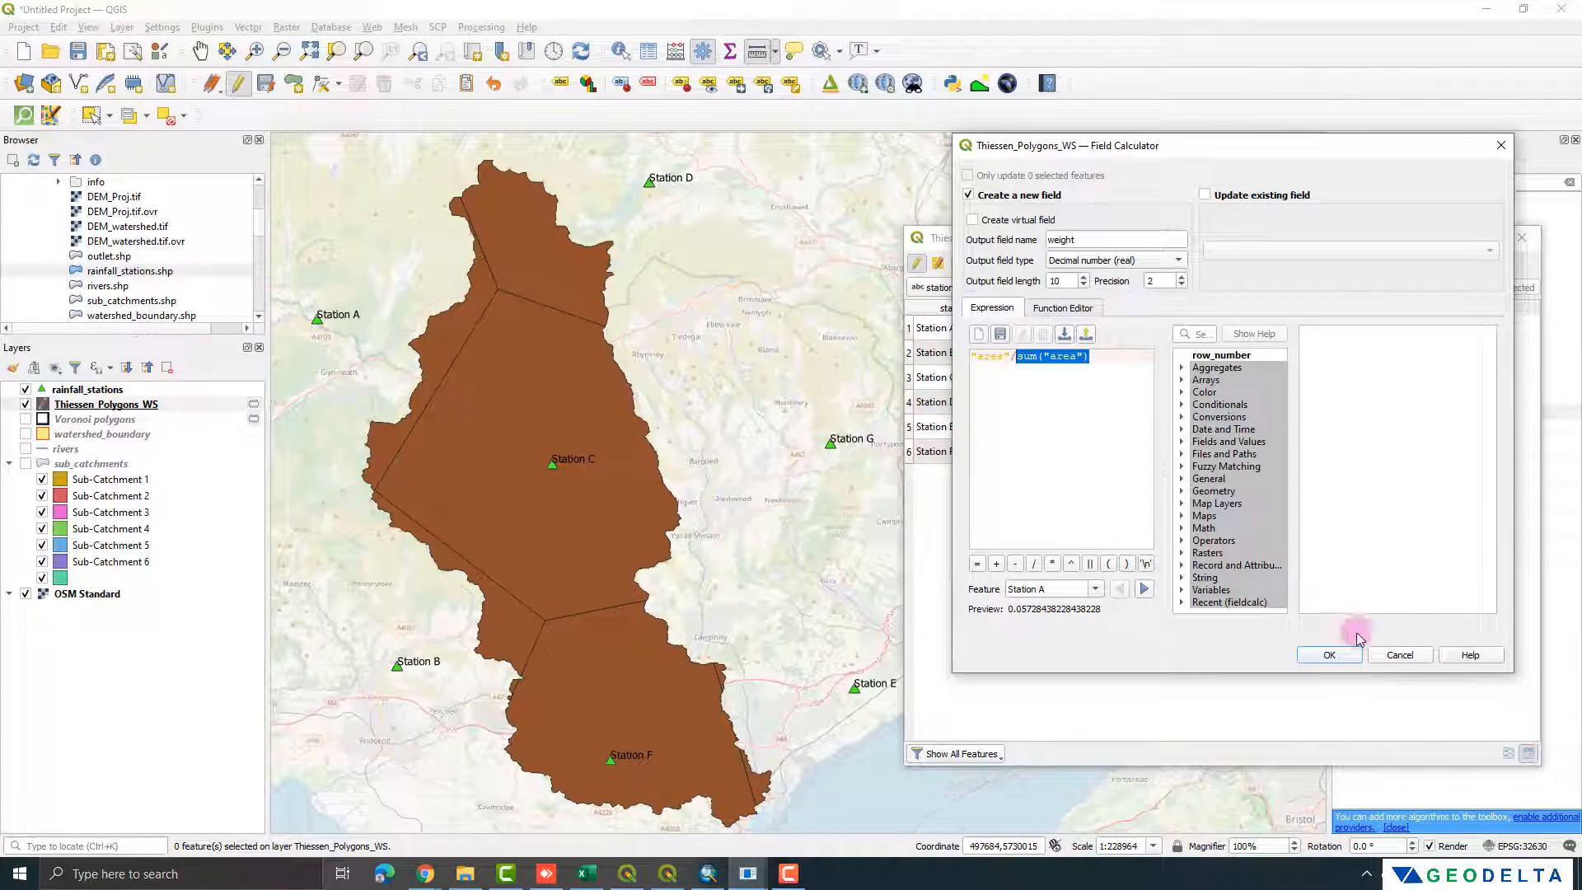
click(1333, 655)
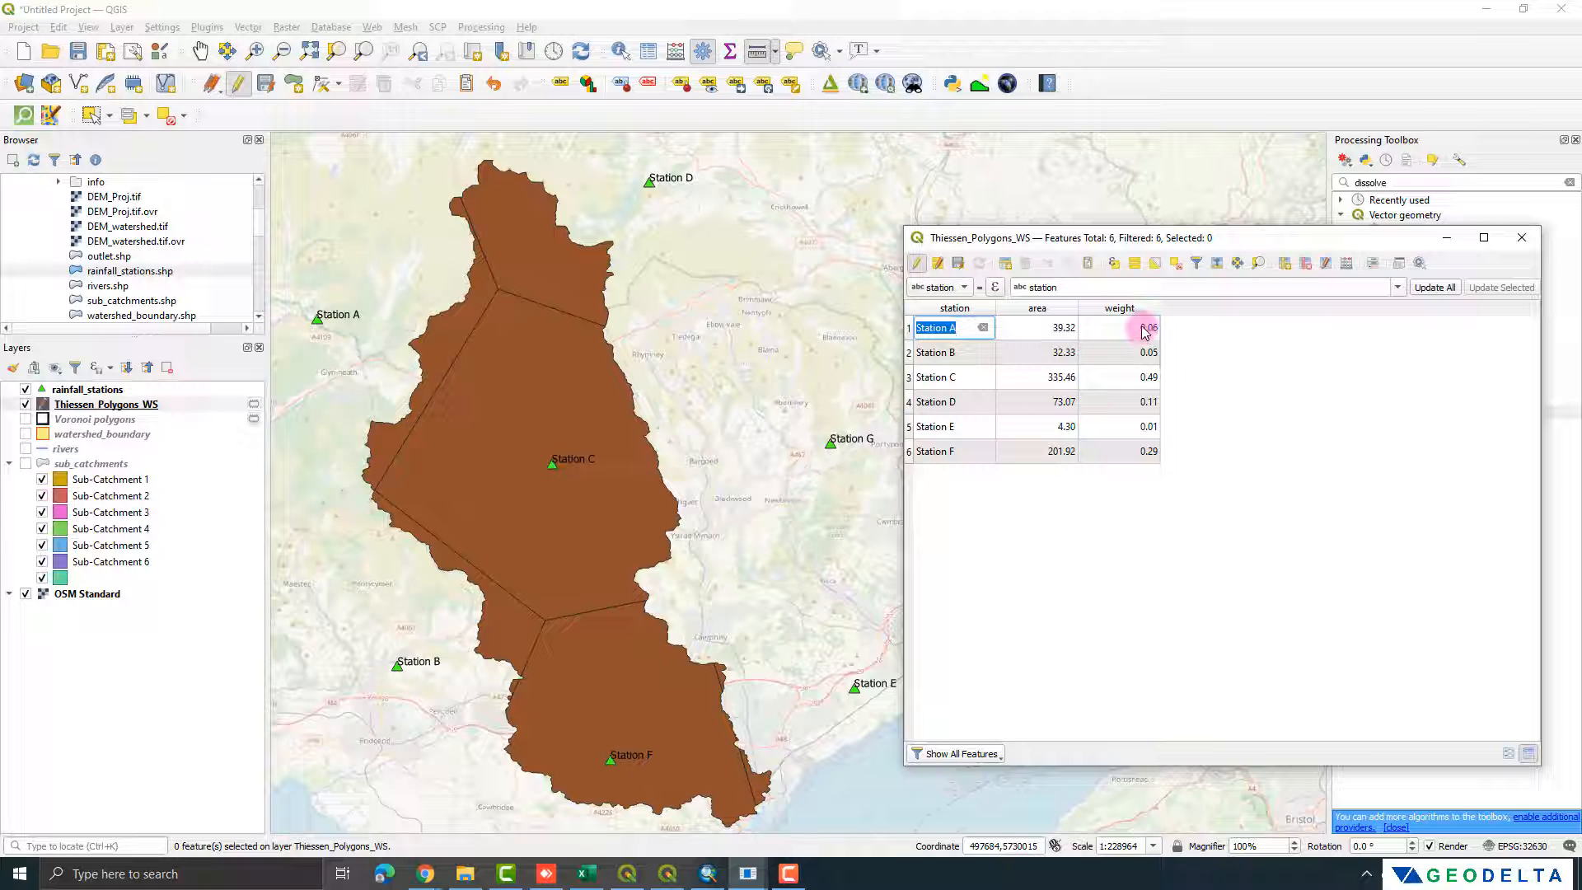
Step: Review the polygons and weights of Stations C, F and E one by one, and clear the selection
click(911, 379)
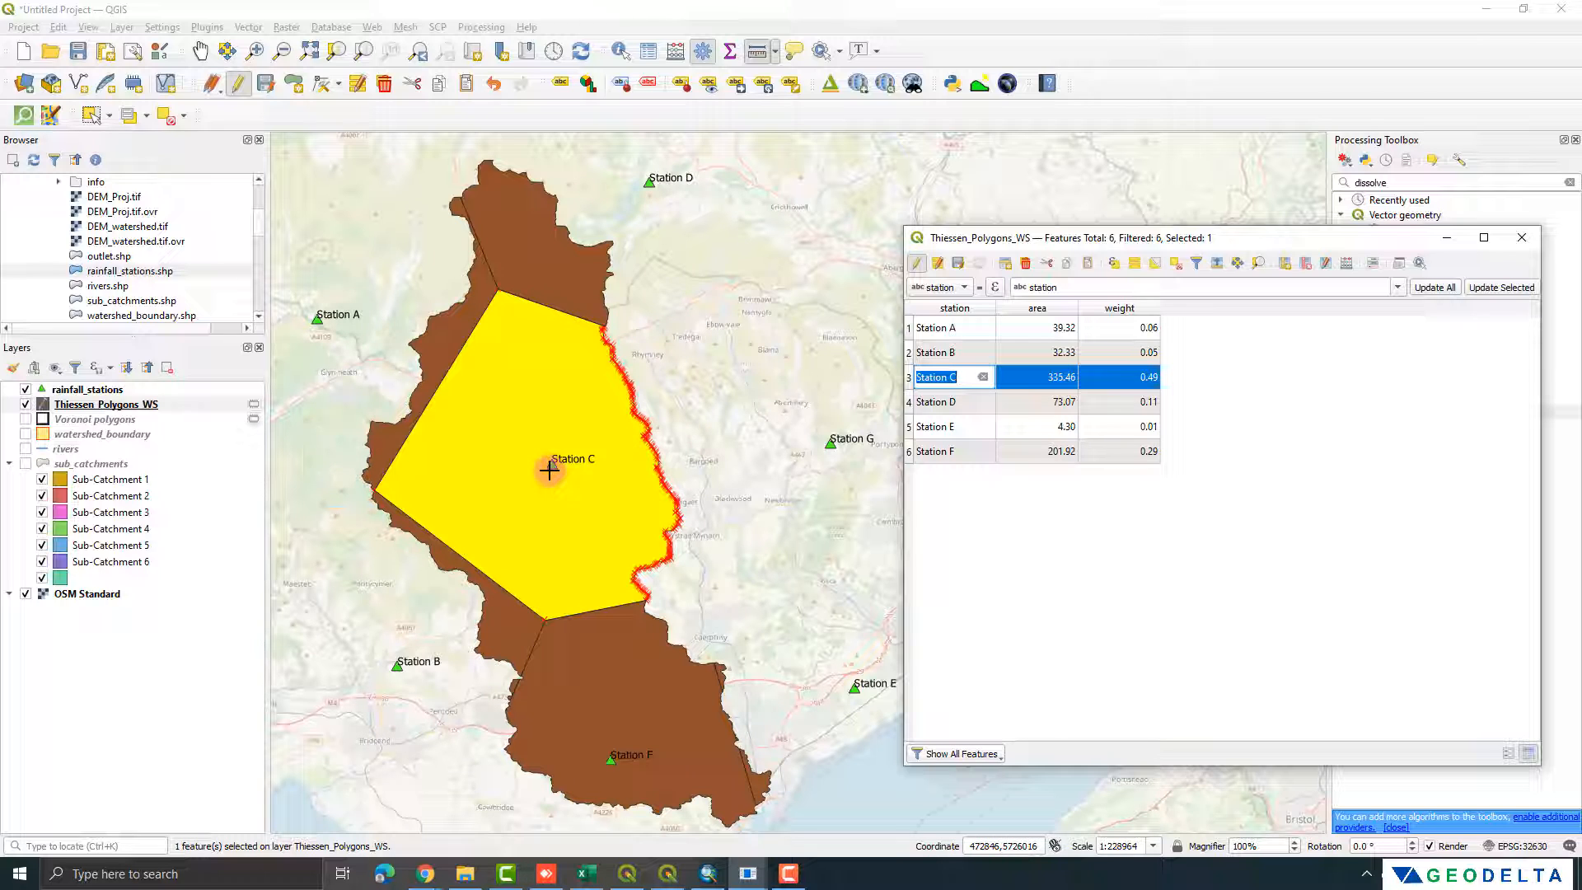
click(912, 452)
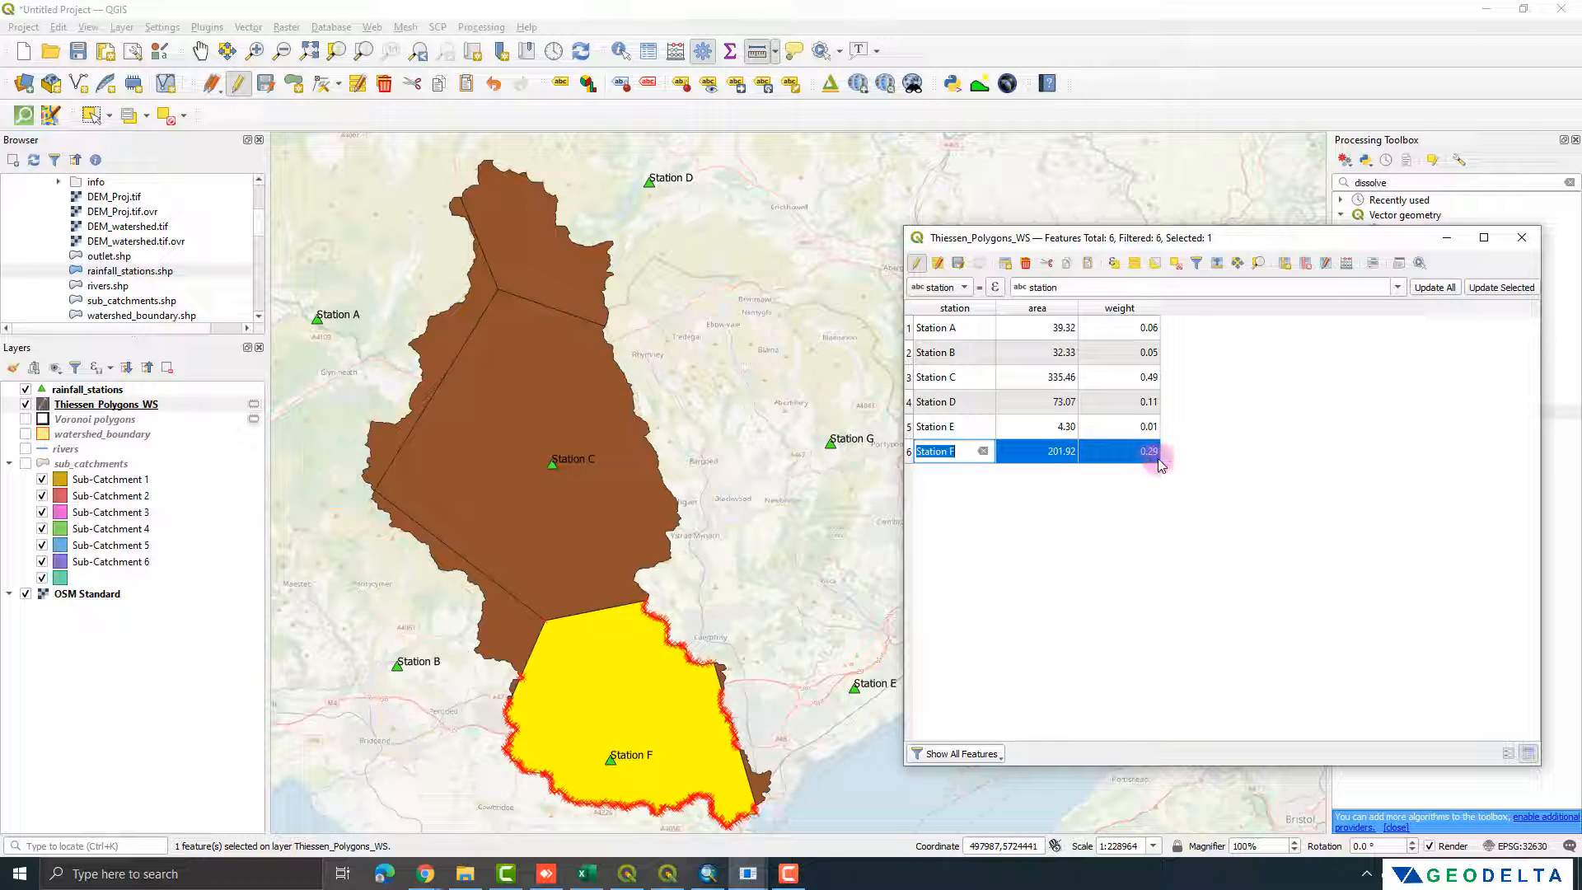
click(909, 427)
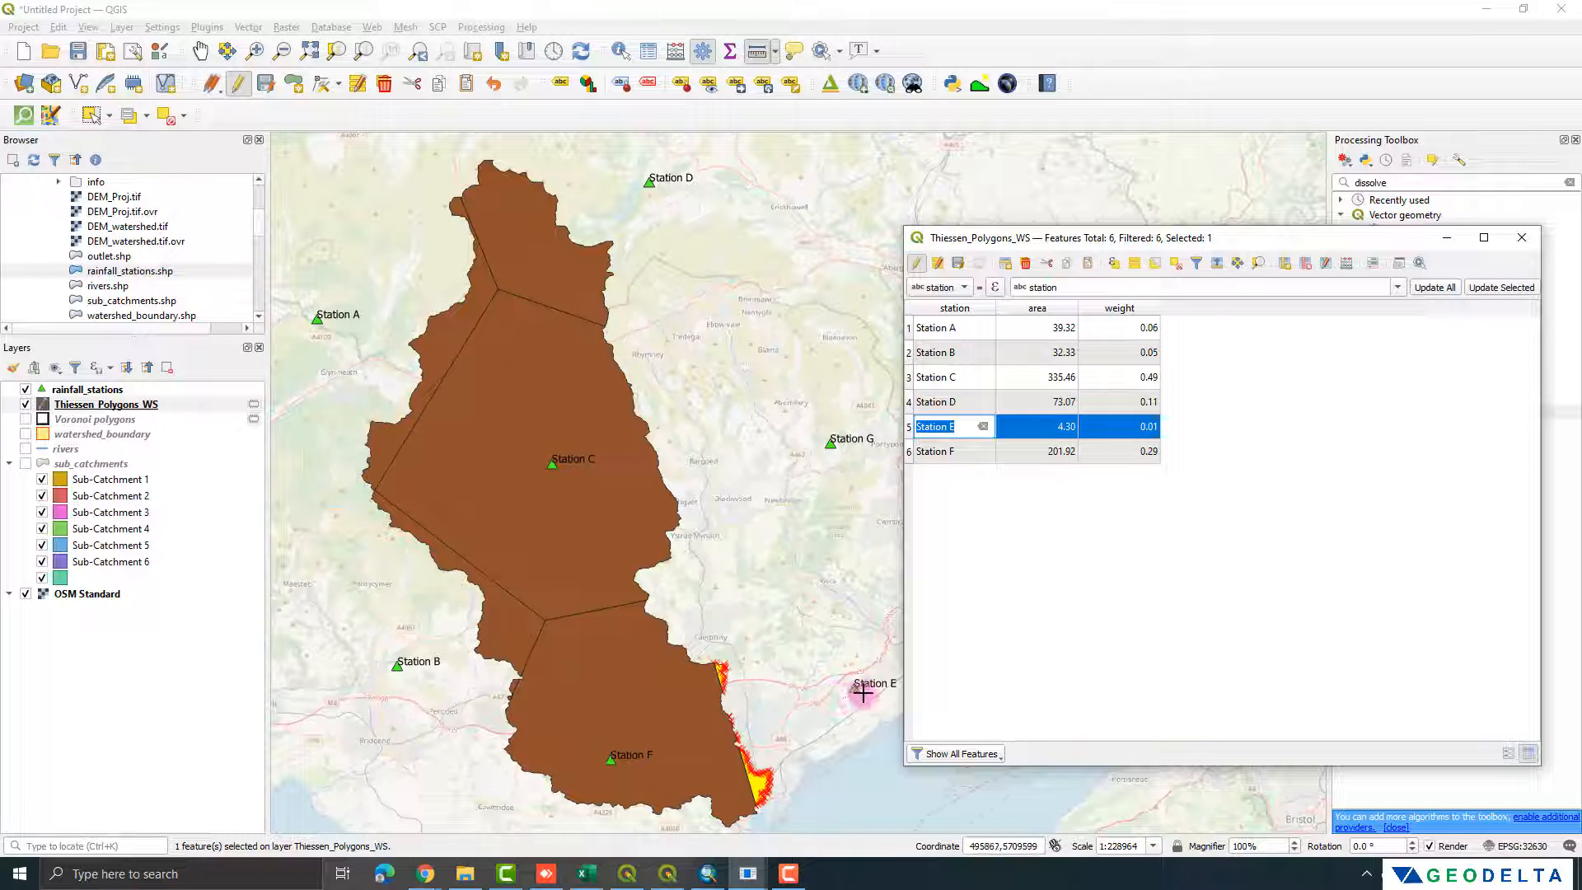
click(1201, 425)
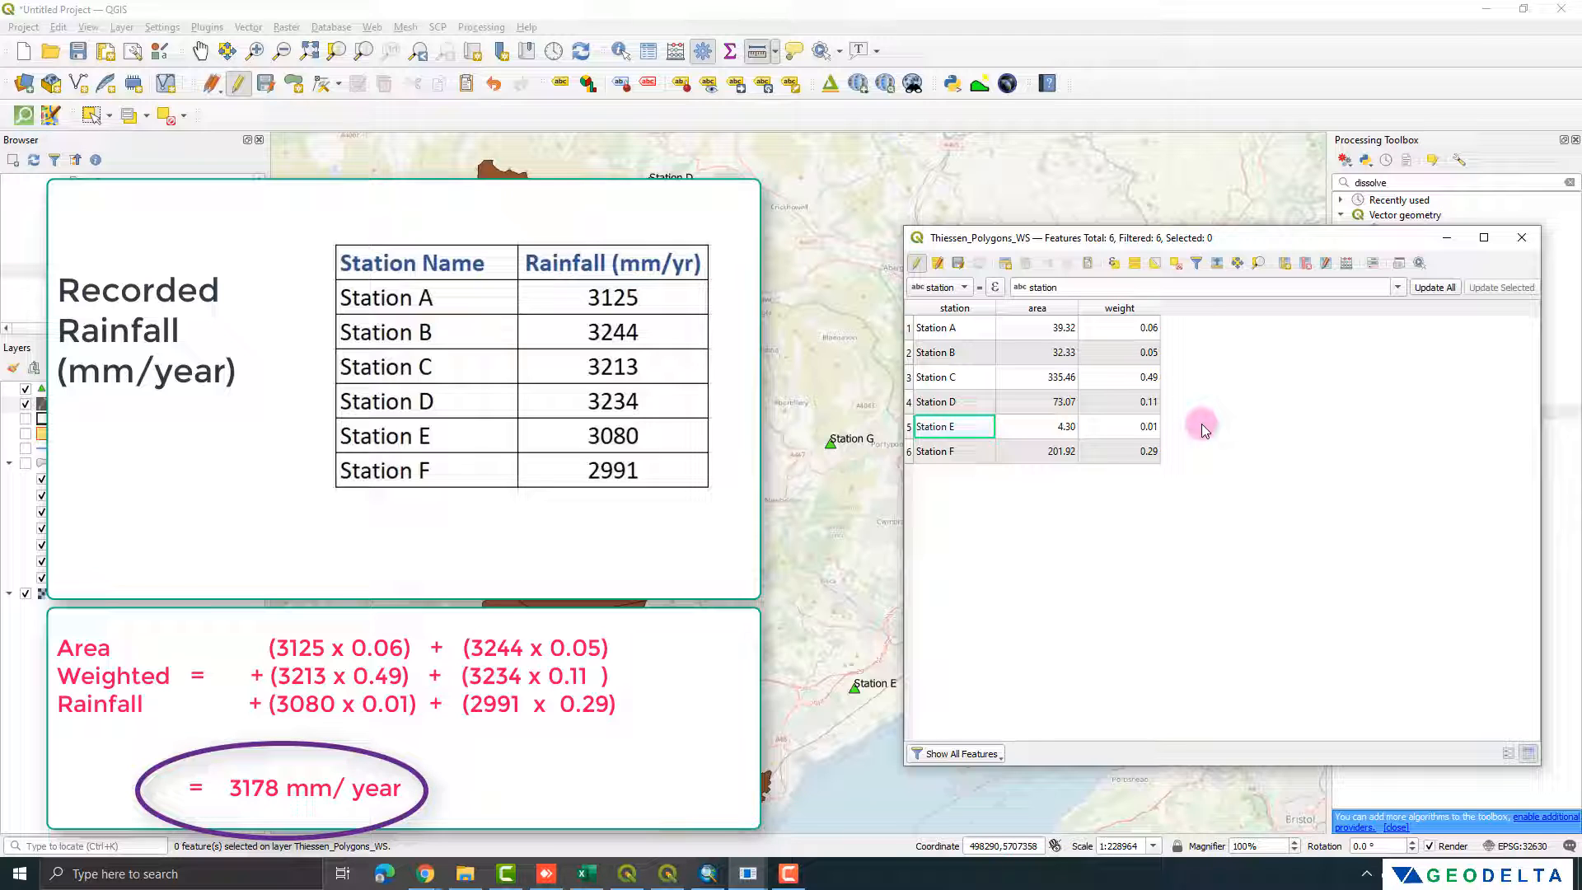
Step: Close the attribute table, stop editing the Thiessen_Polygons_WS layer and save its changes
click(1518, 237)
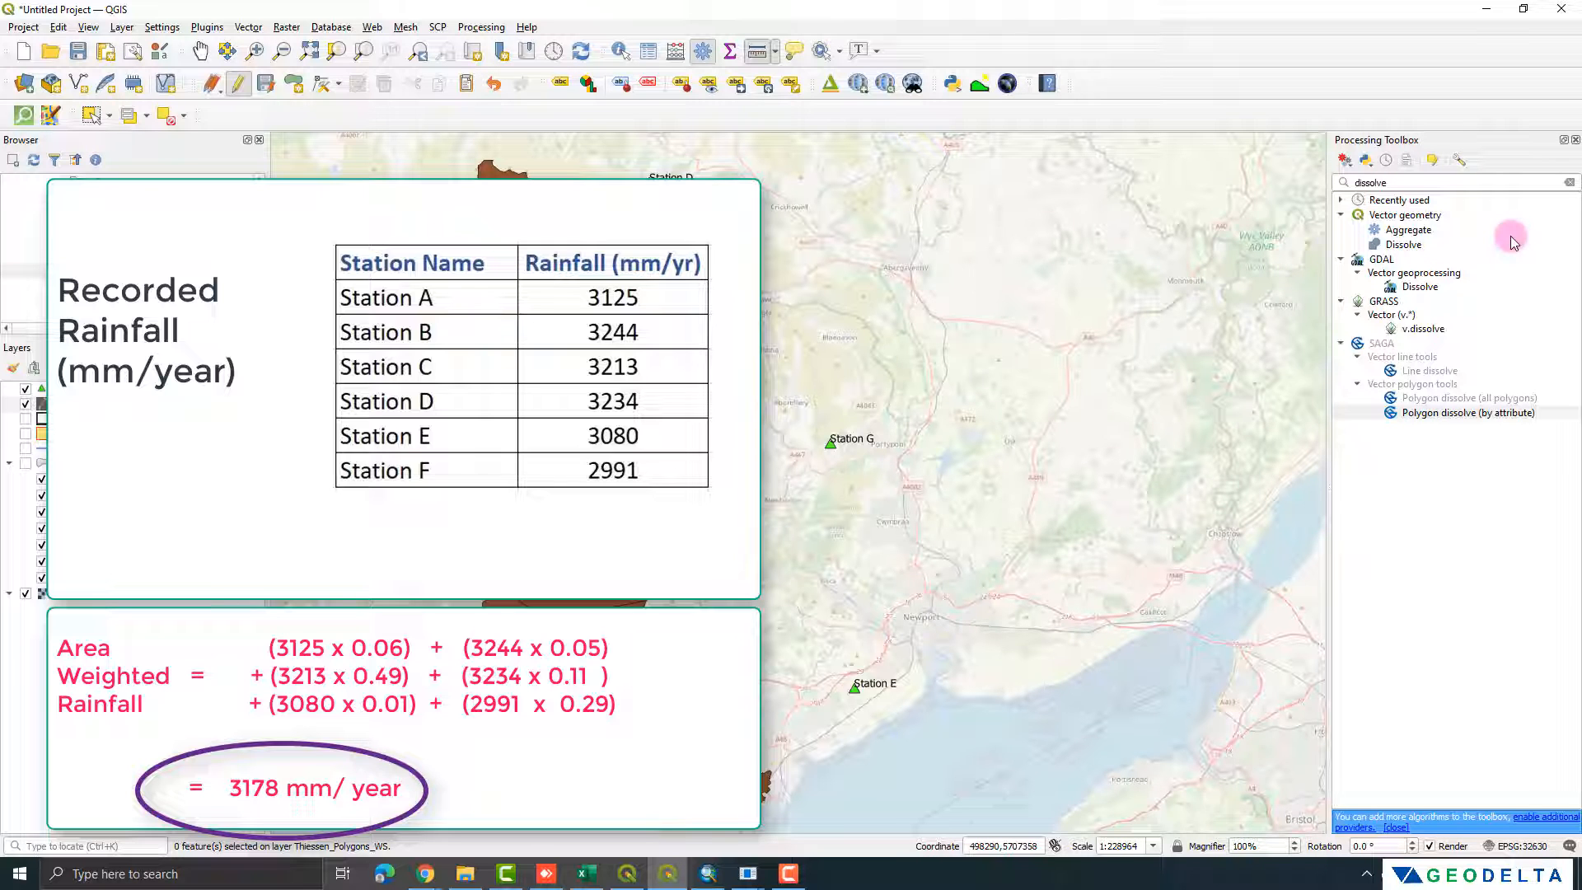
click(237, 84)
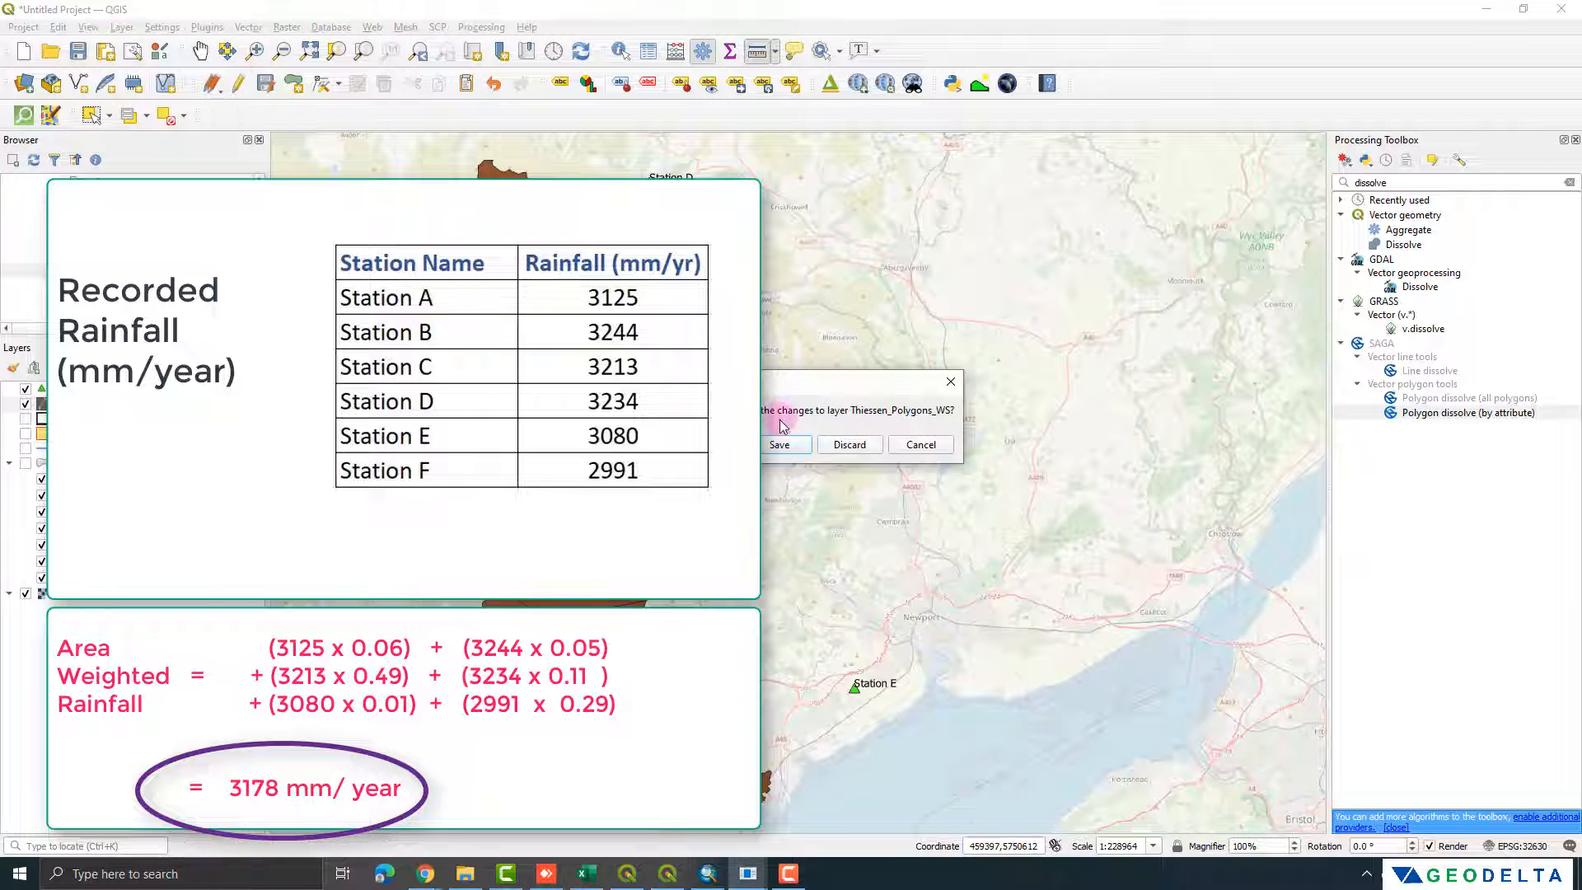
click(780, 444)
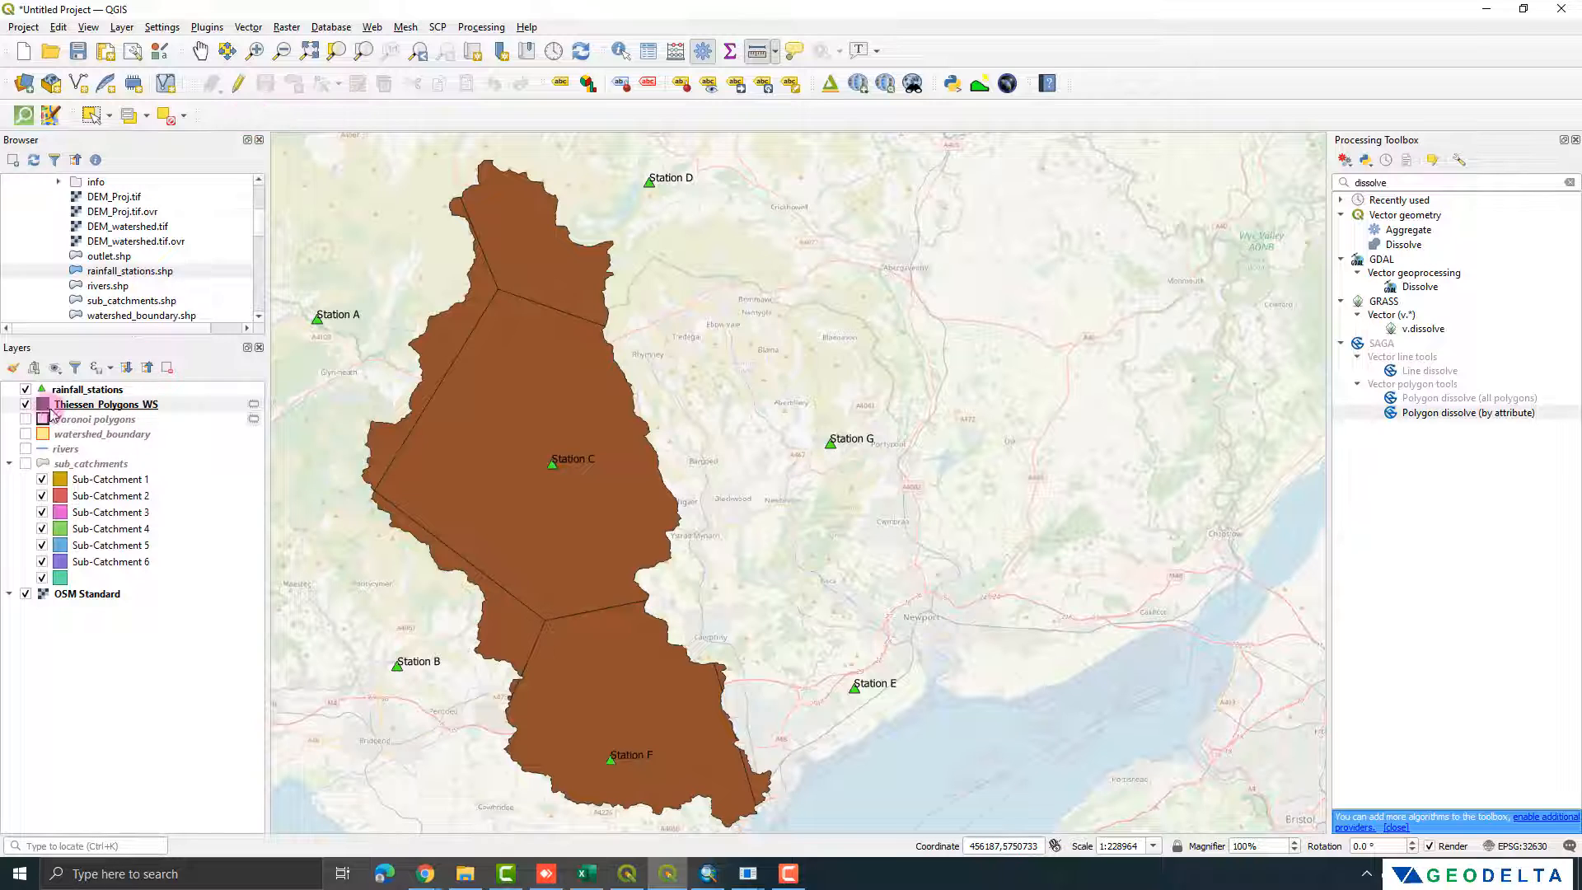
Step: Hide the Thiessen_Polygons_WS layer and show the sub_catchments layer on the map
click(26, 405)
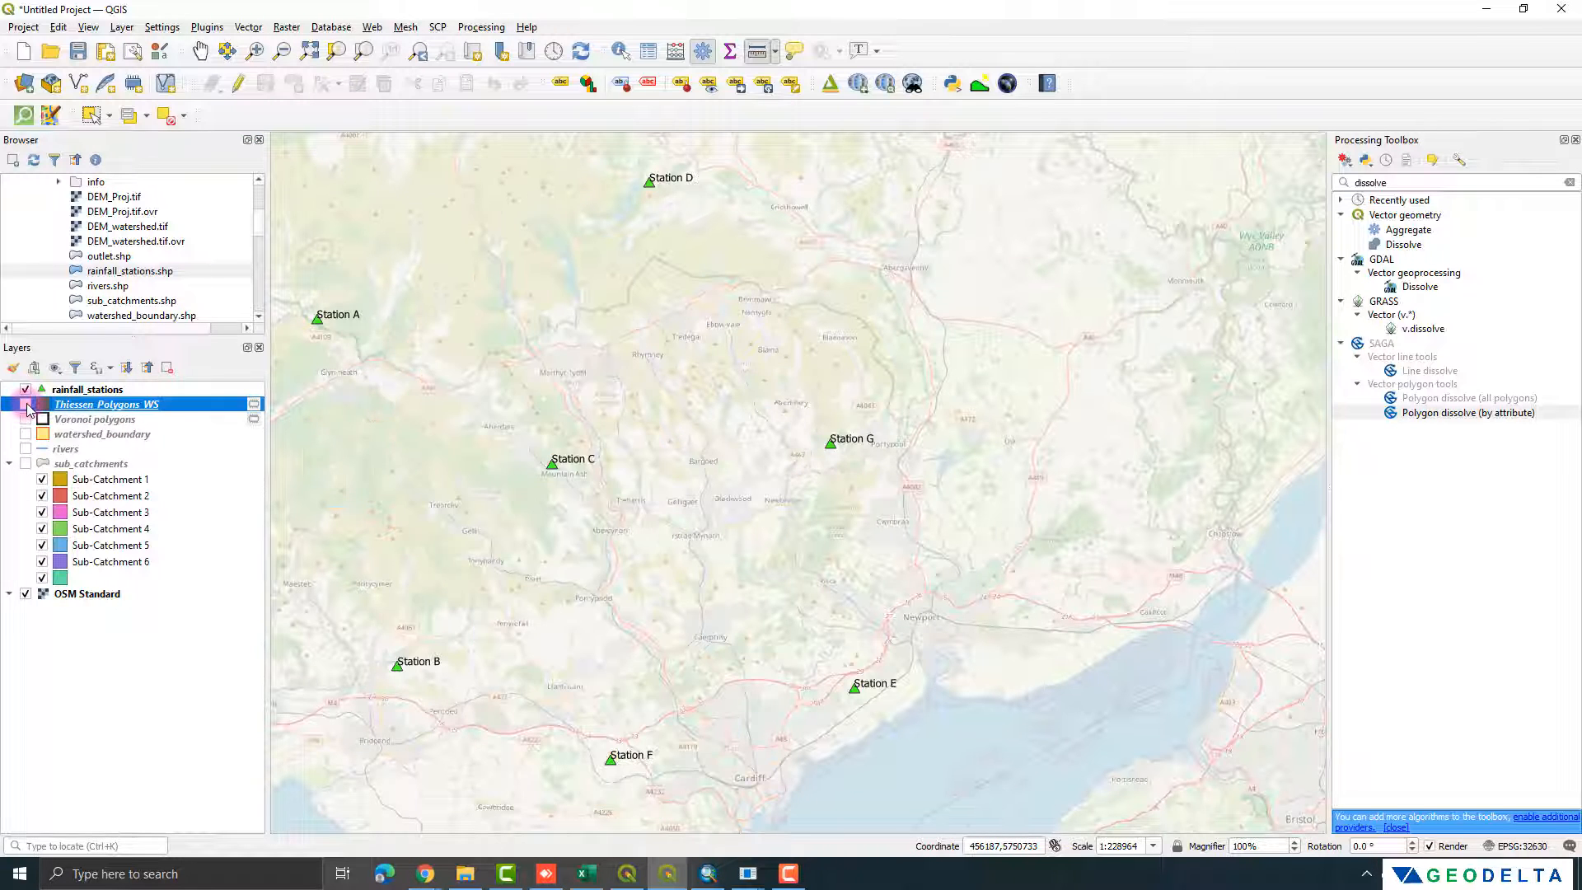
click(26, 464)
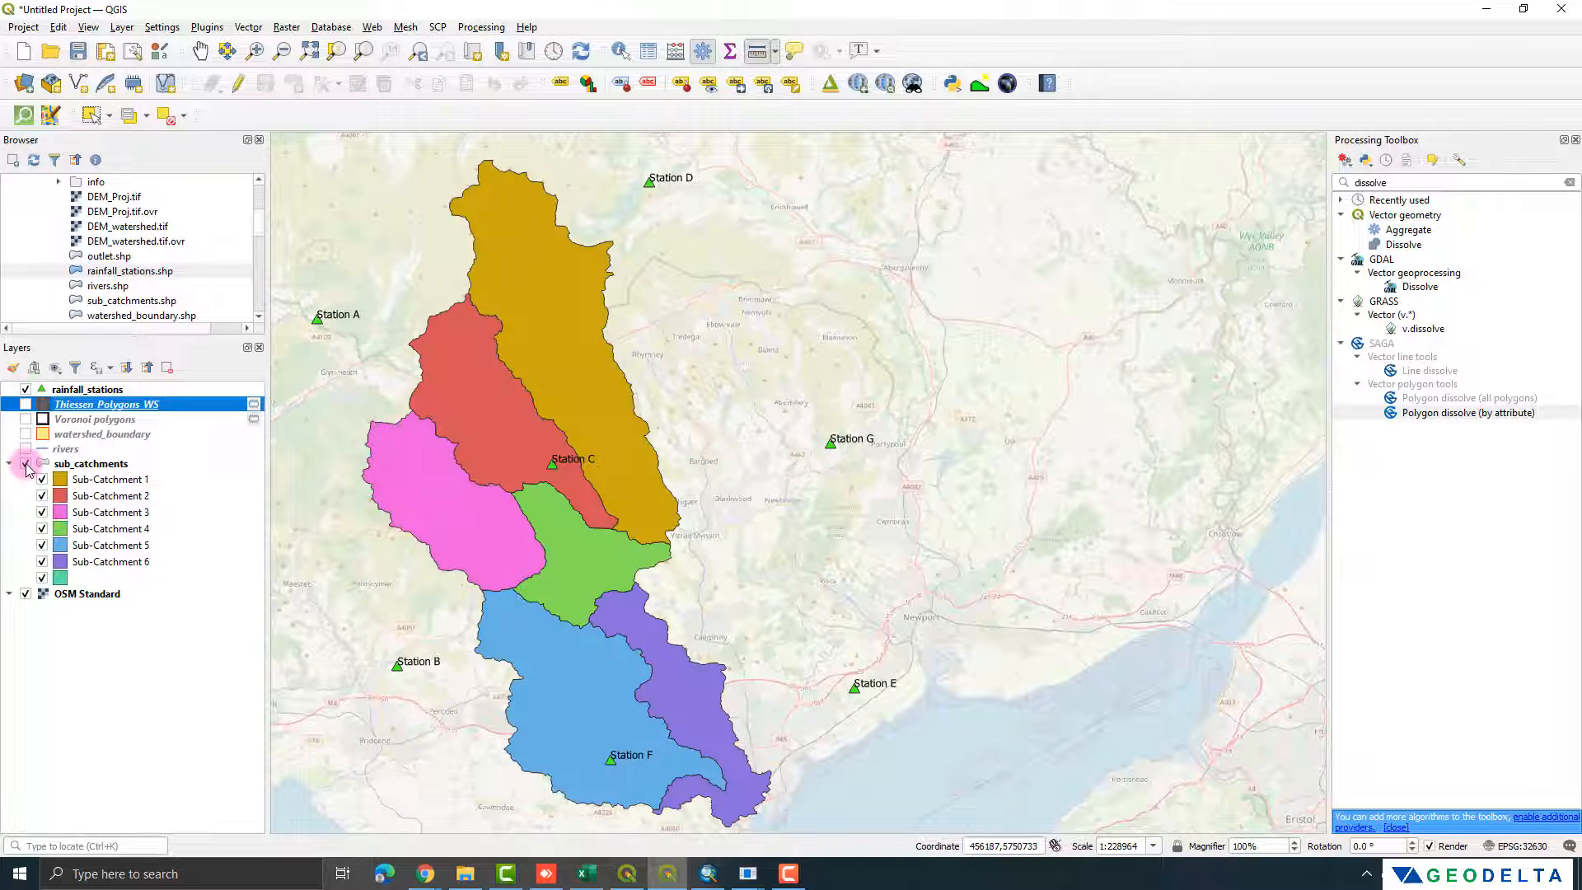
drag(506, 565, 548, 541)
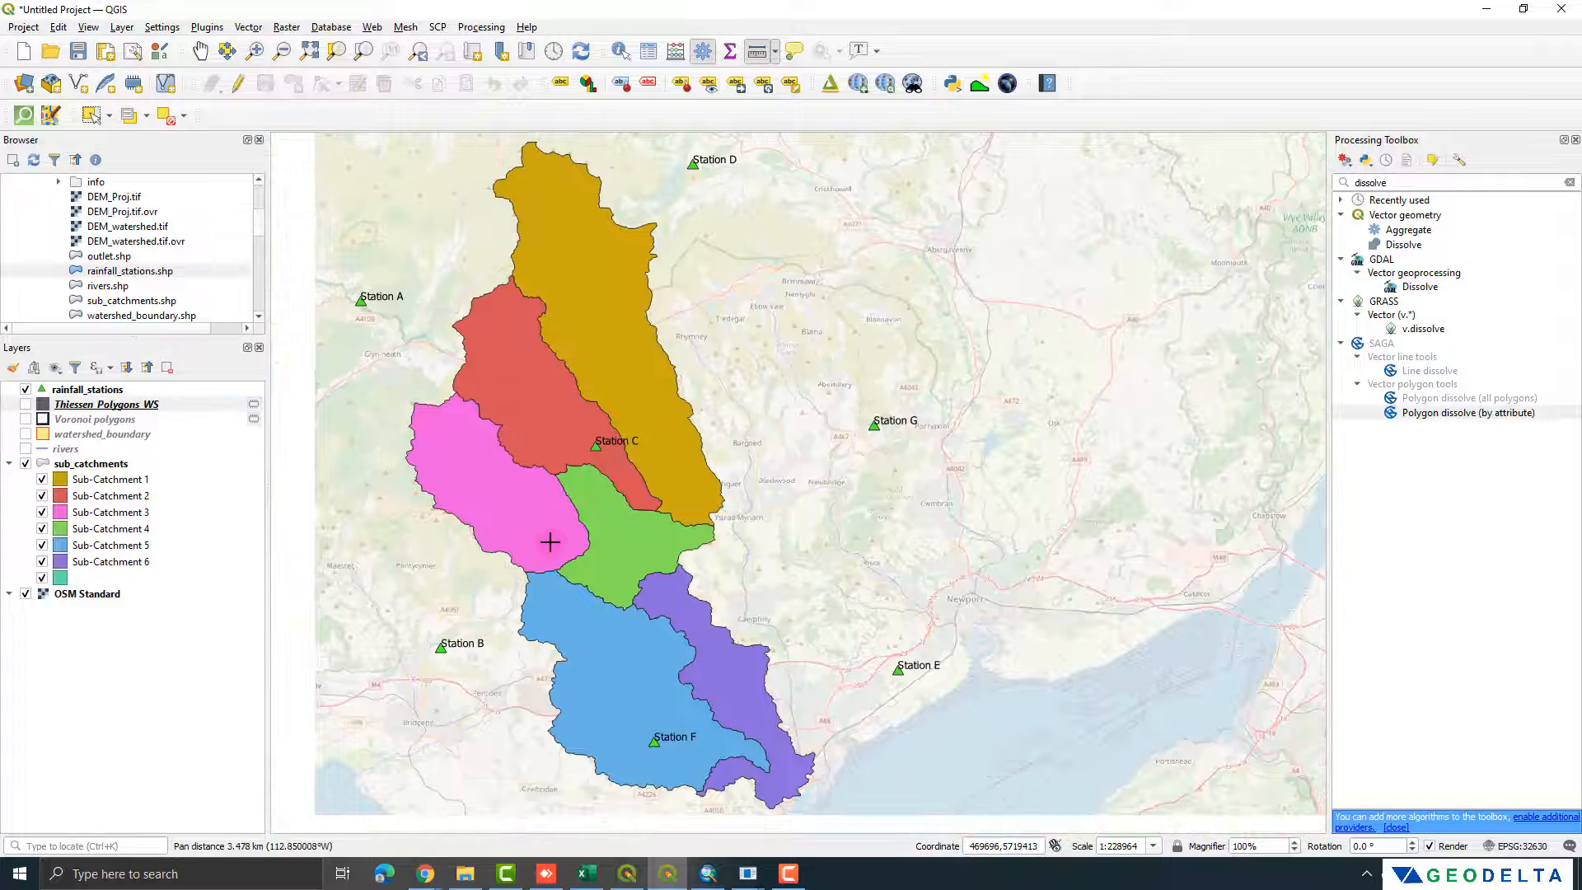
click(801, 269)
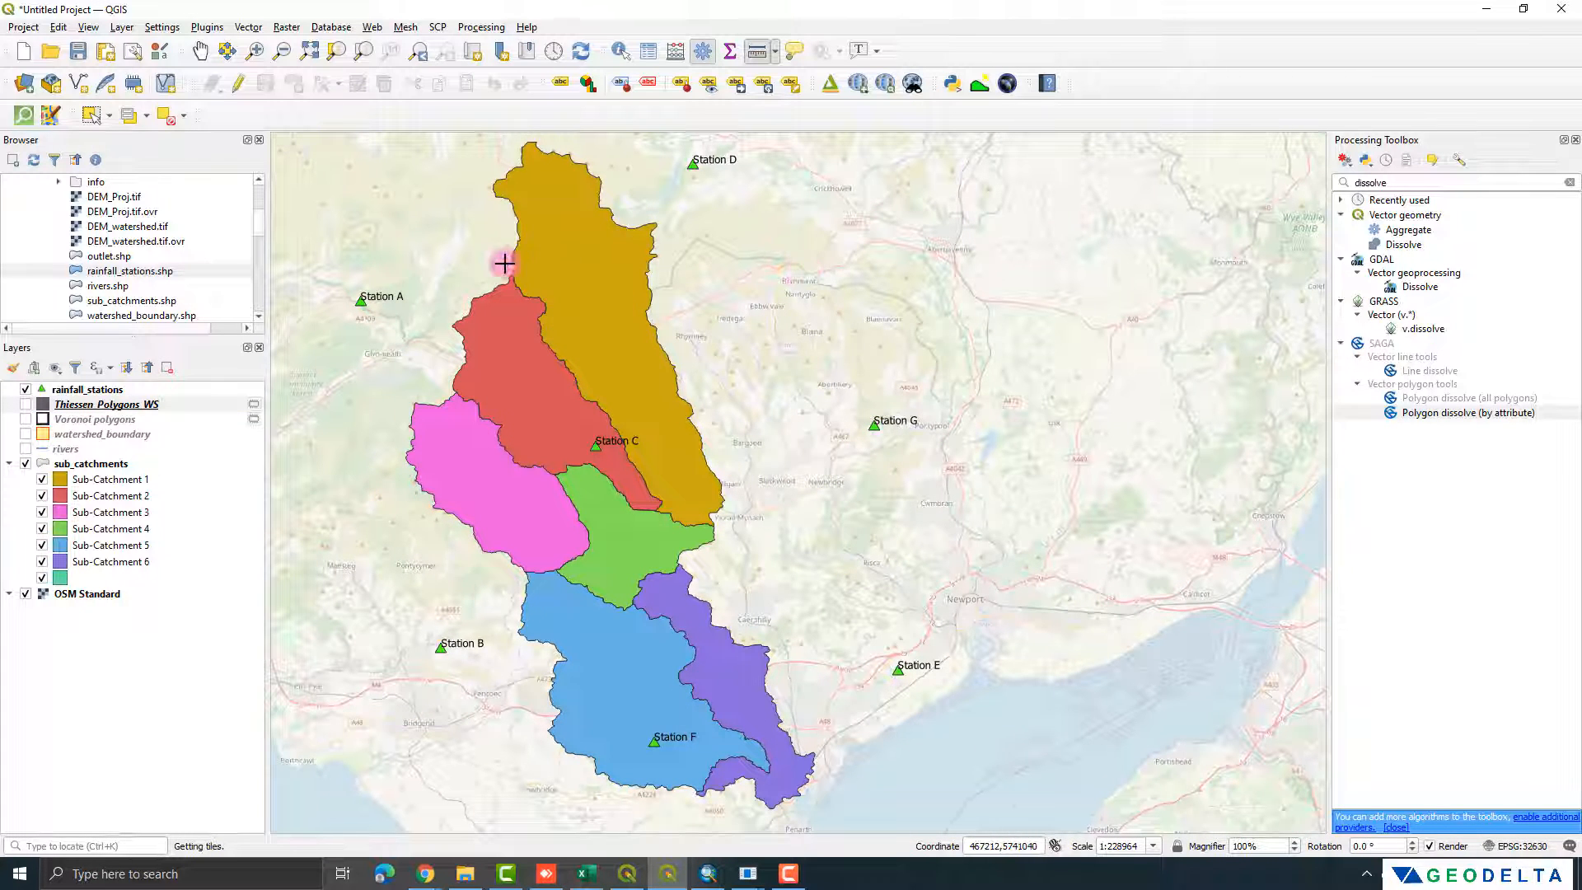
click(520, 376)
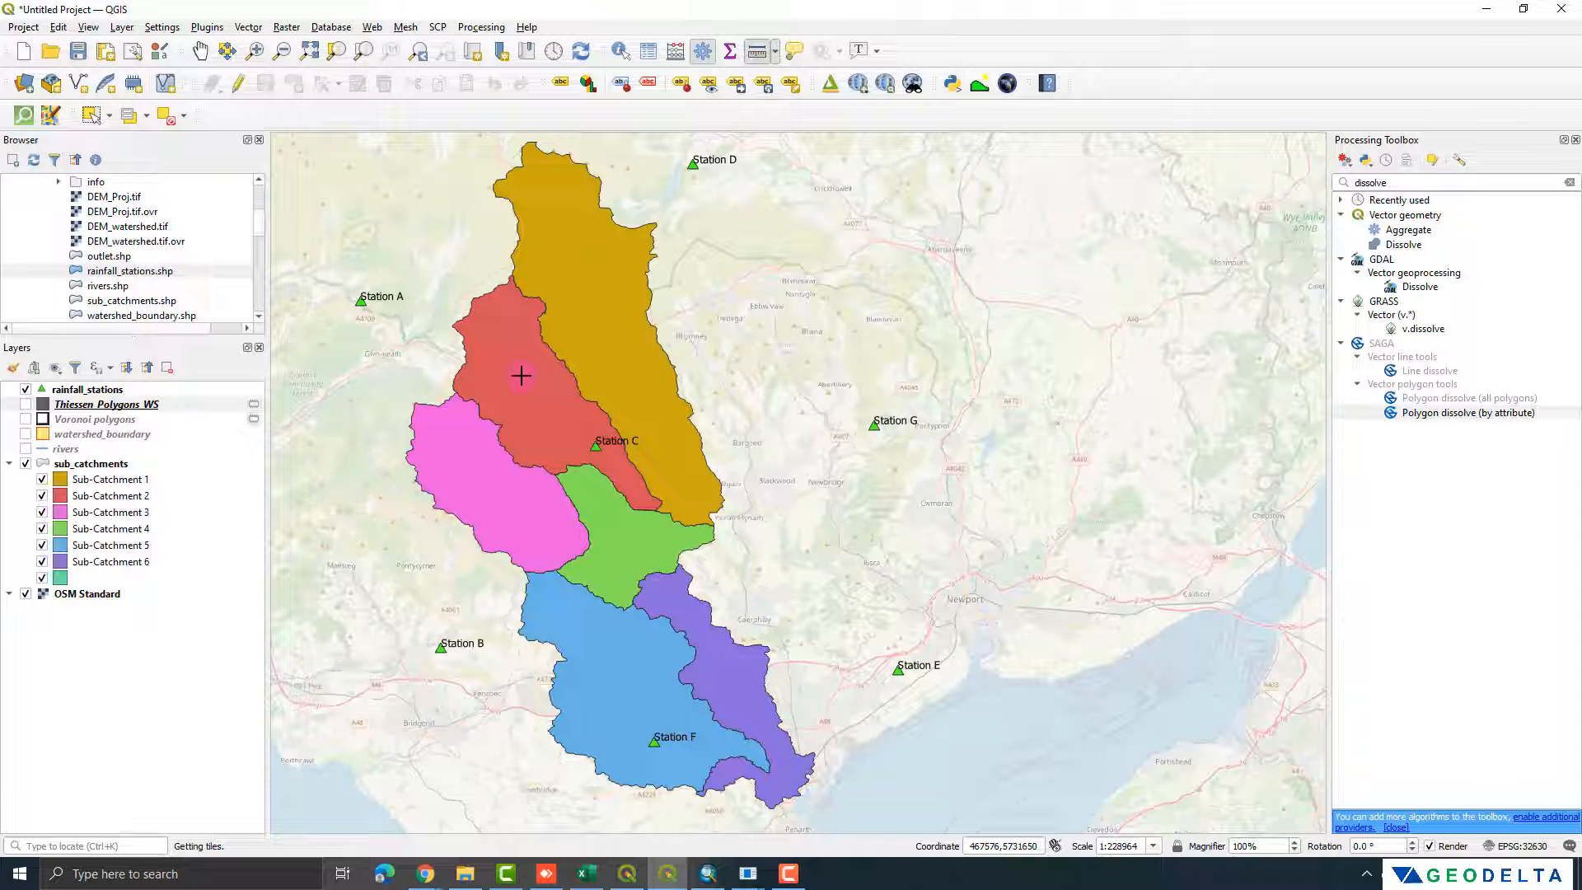
Step: Find and open the Voronoi polygons tool with rainfall_stations as the input layer
drag(1380, 182, 1267, 185)
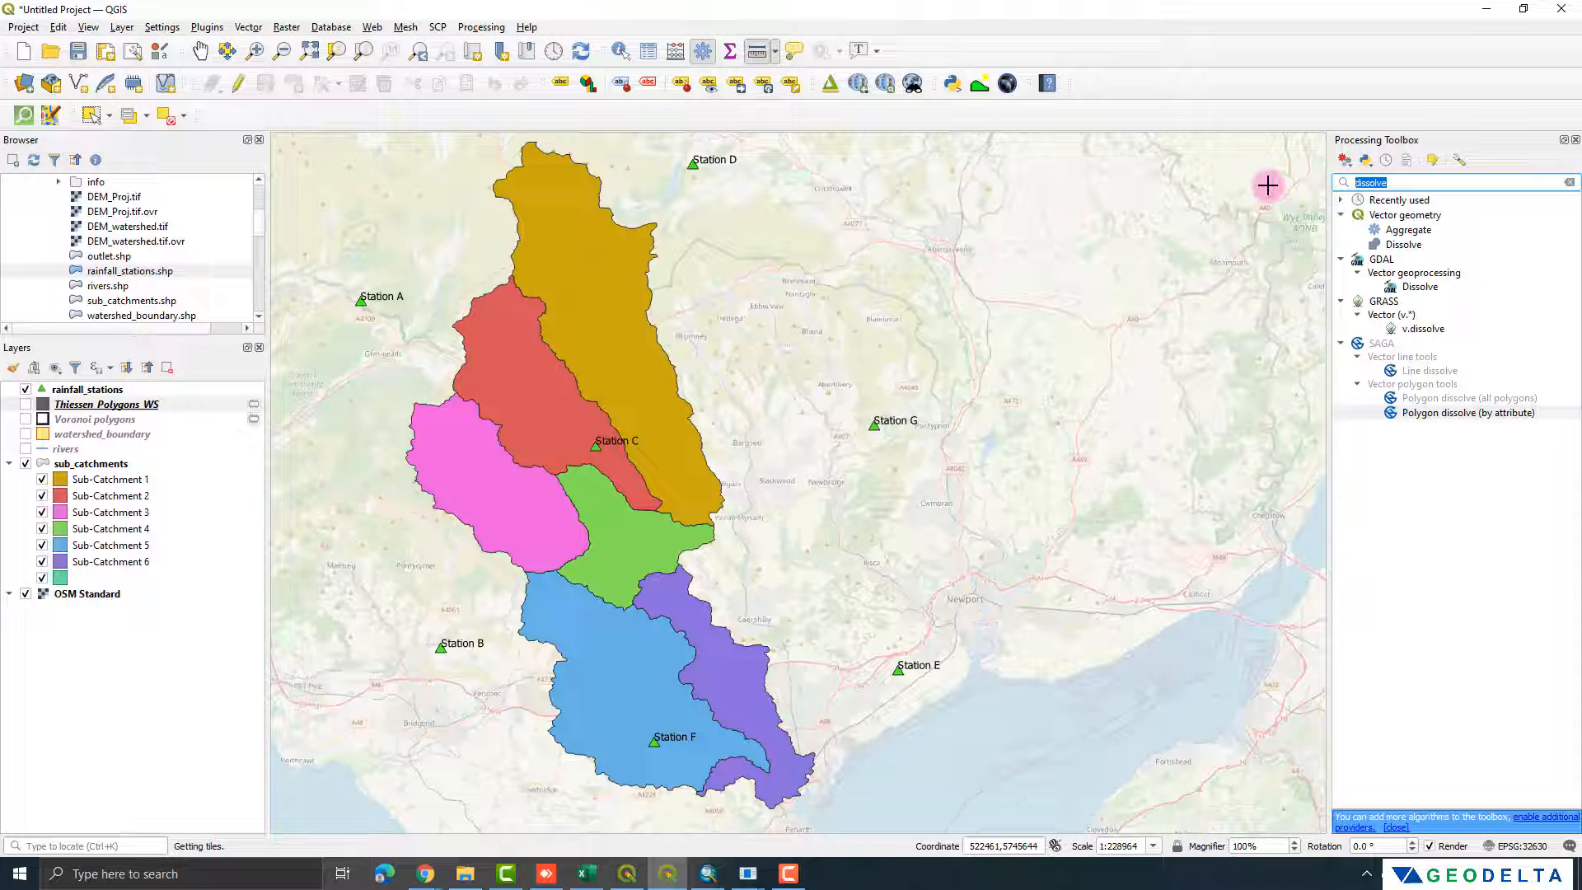
text(voronoi)
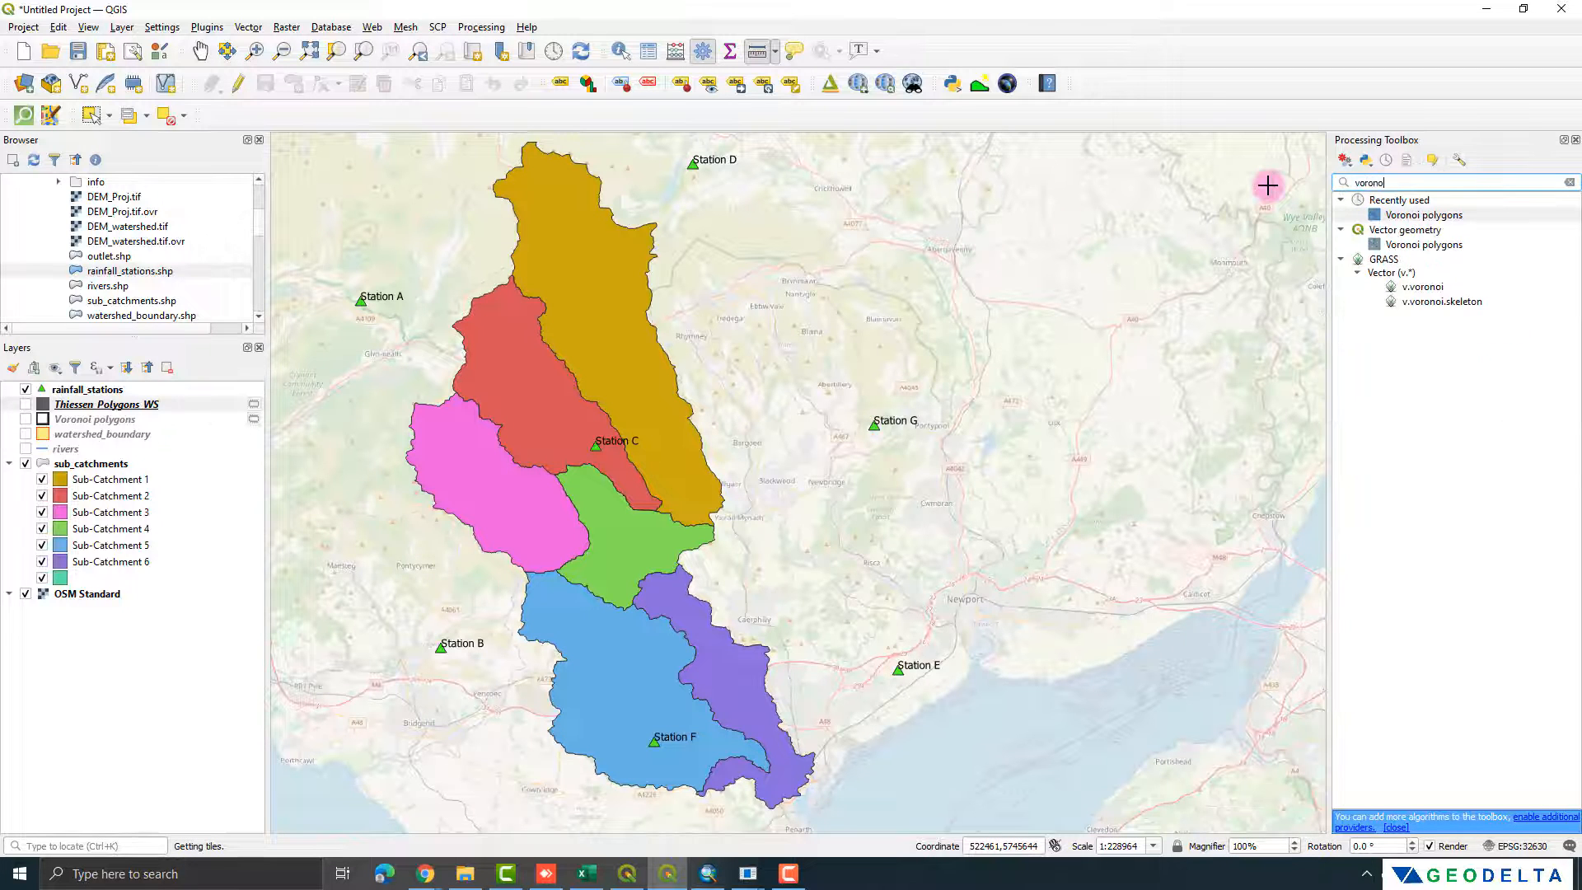
key(Return)
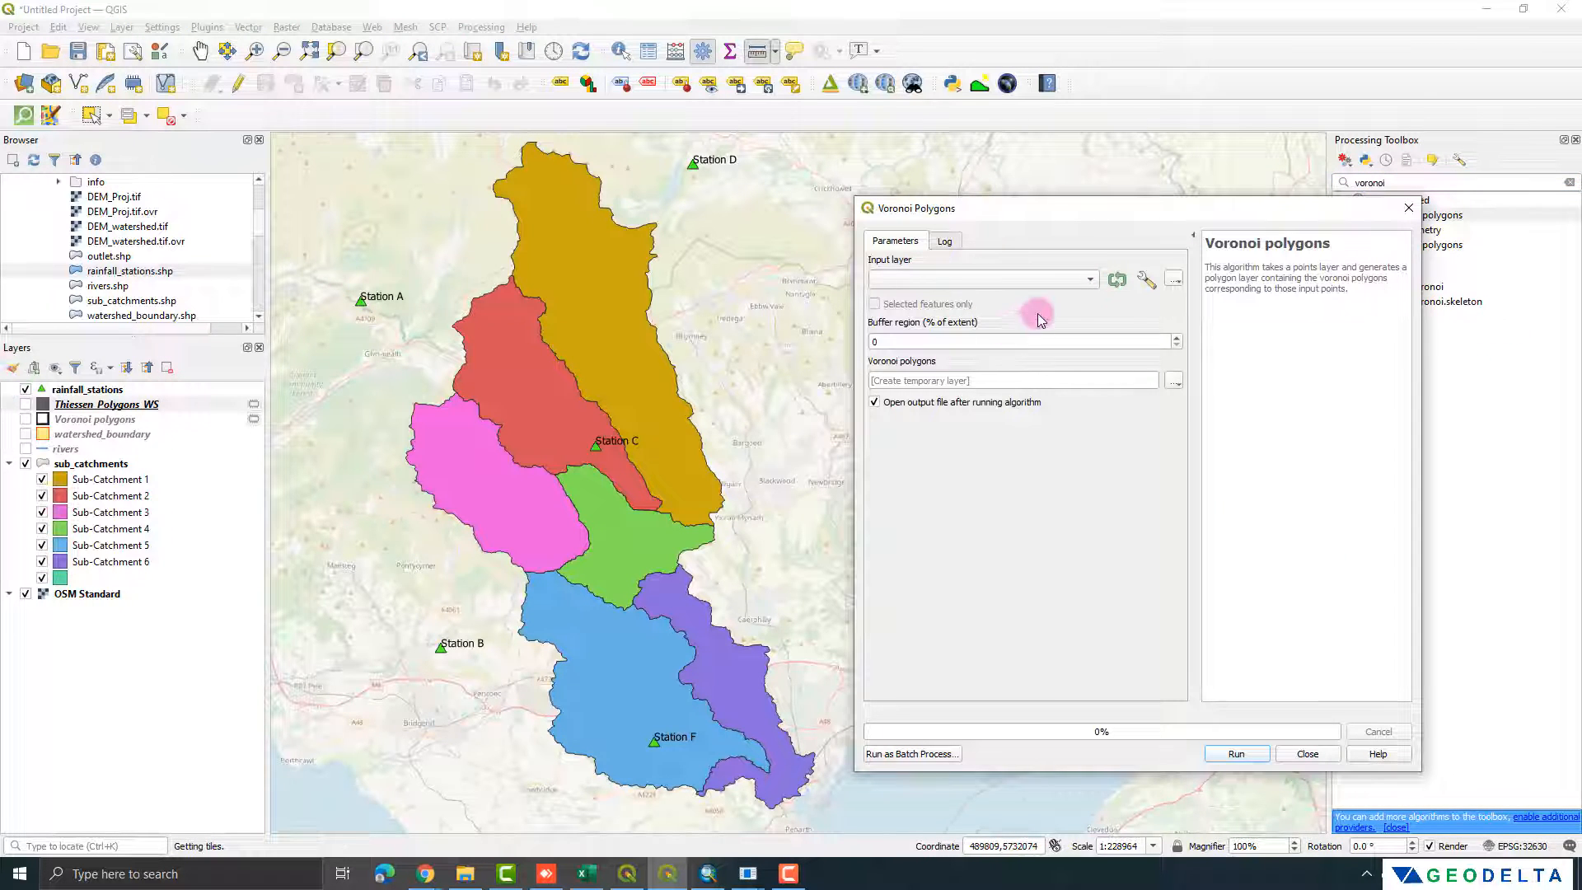
click(1087, 280)
click(989, 278)
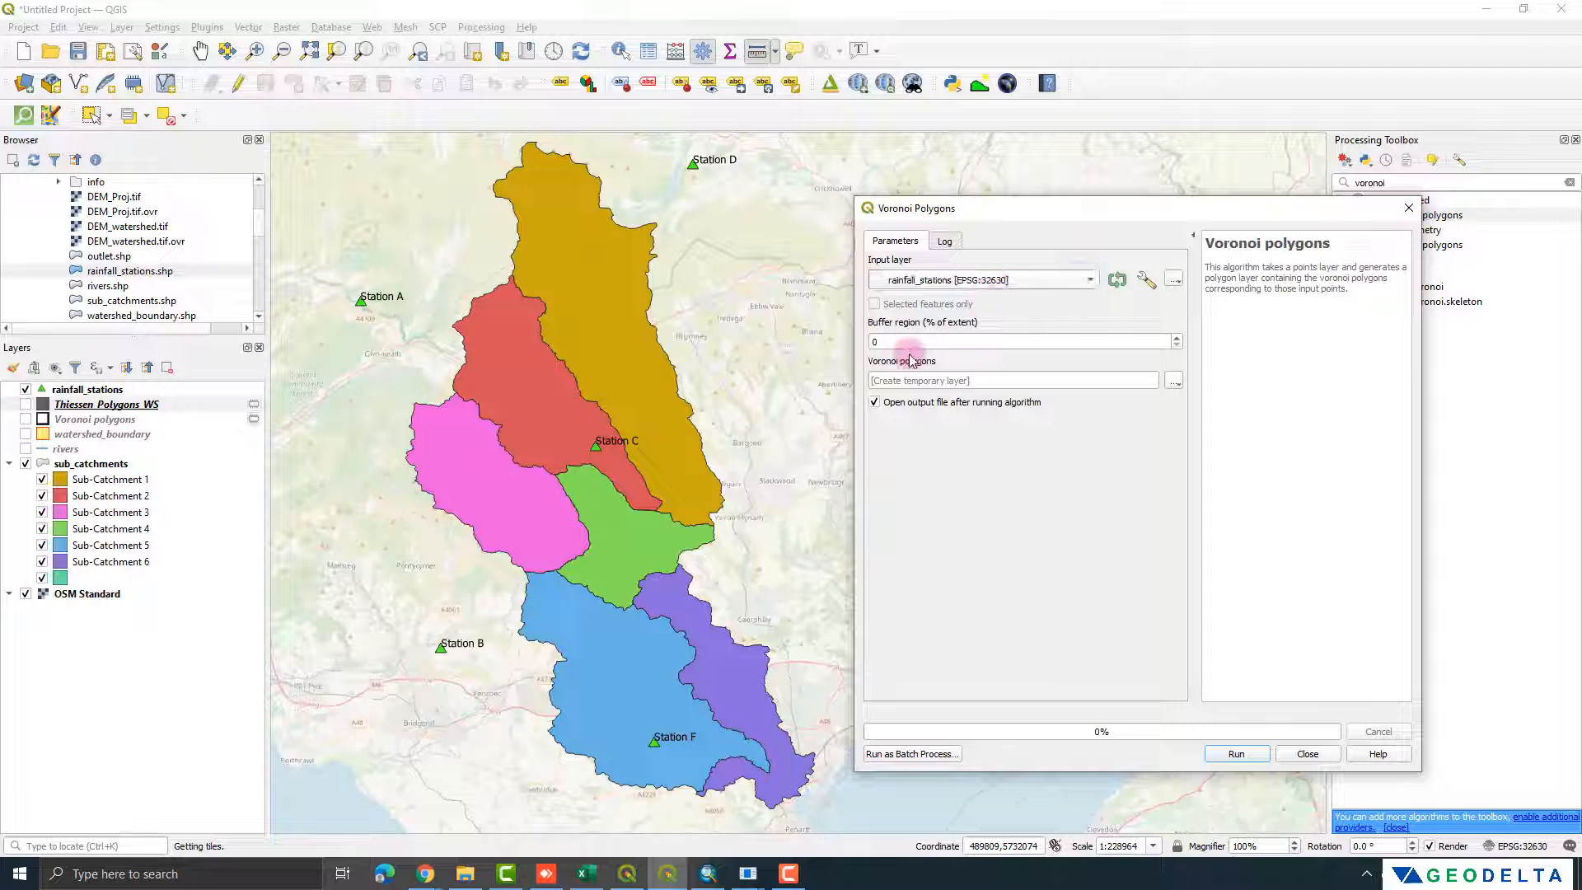
Step: Set the buffer region to 25% of the extent and generate the Voronoi polygons as a temporary layer
double_click(902, 341)
click(635, 383)
scroll(635, 383, down, 1)
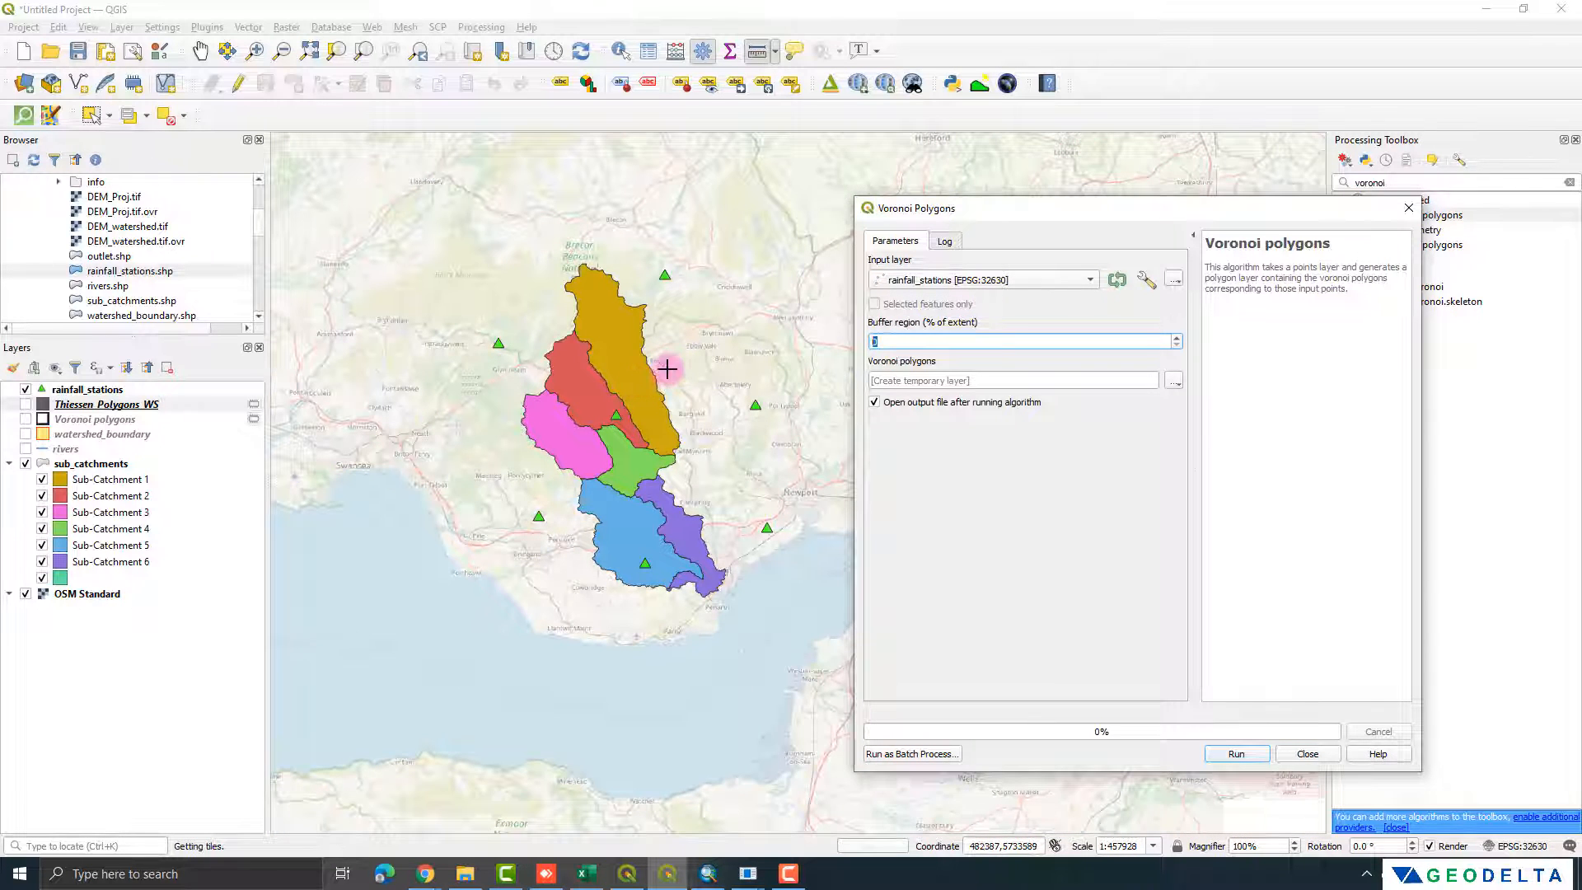
double_click(873, 341)
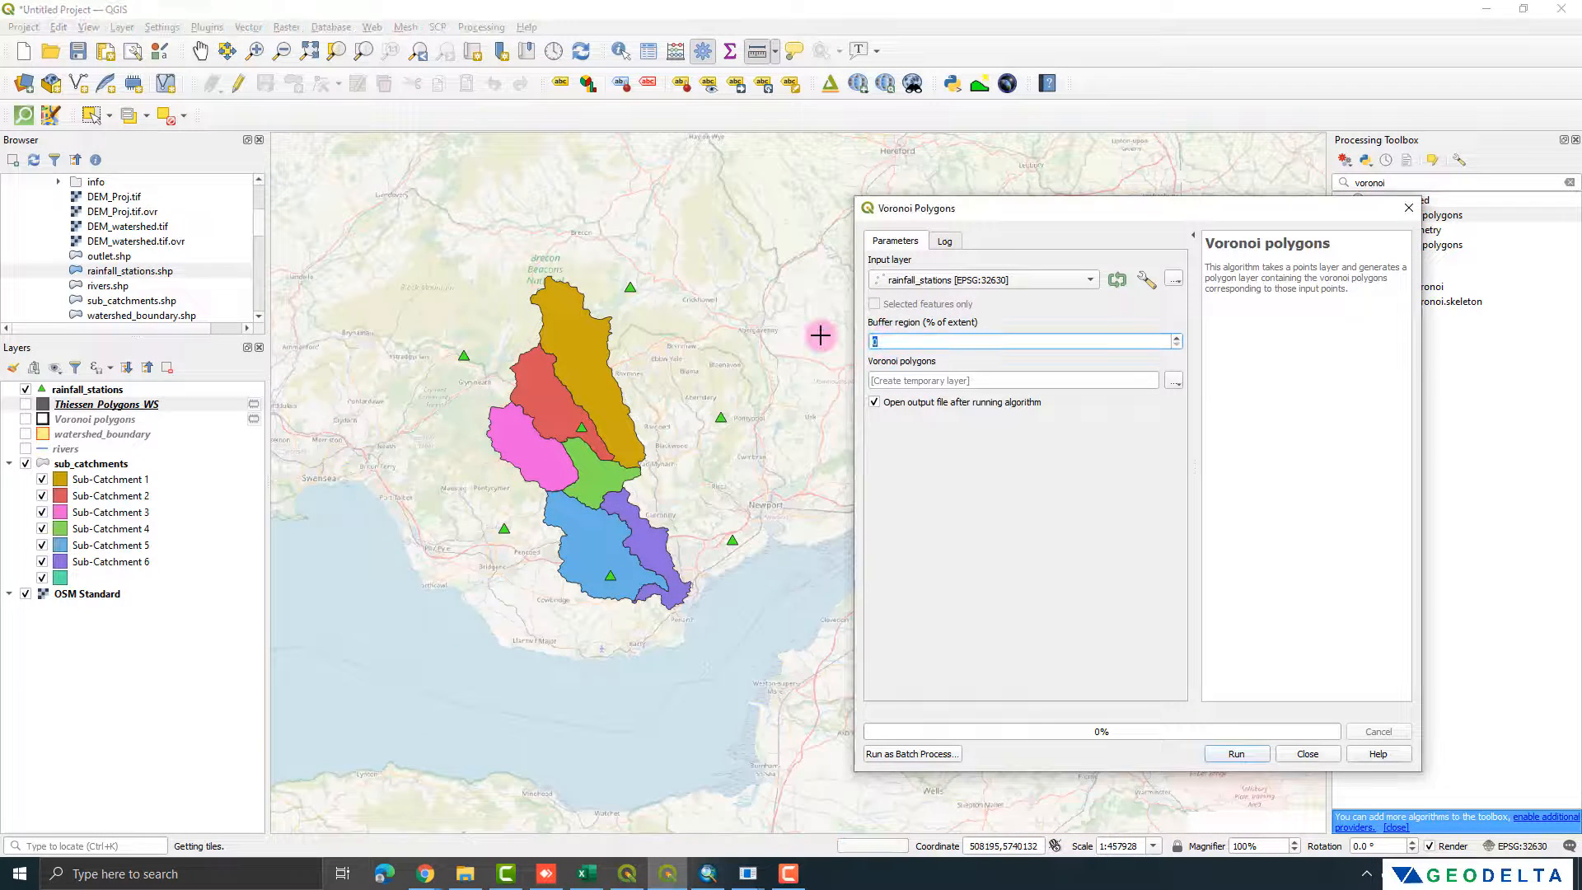
text(25)
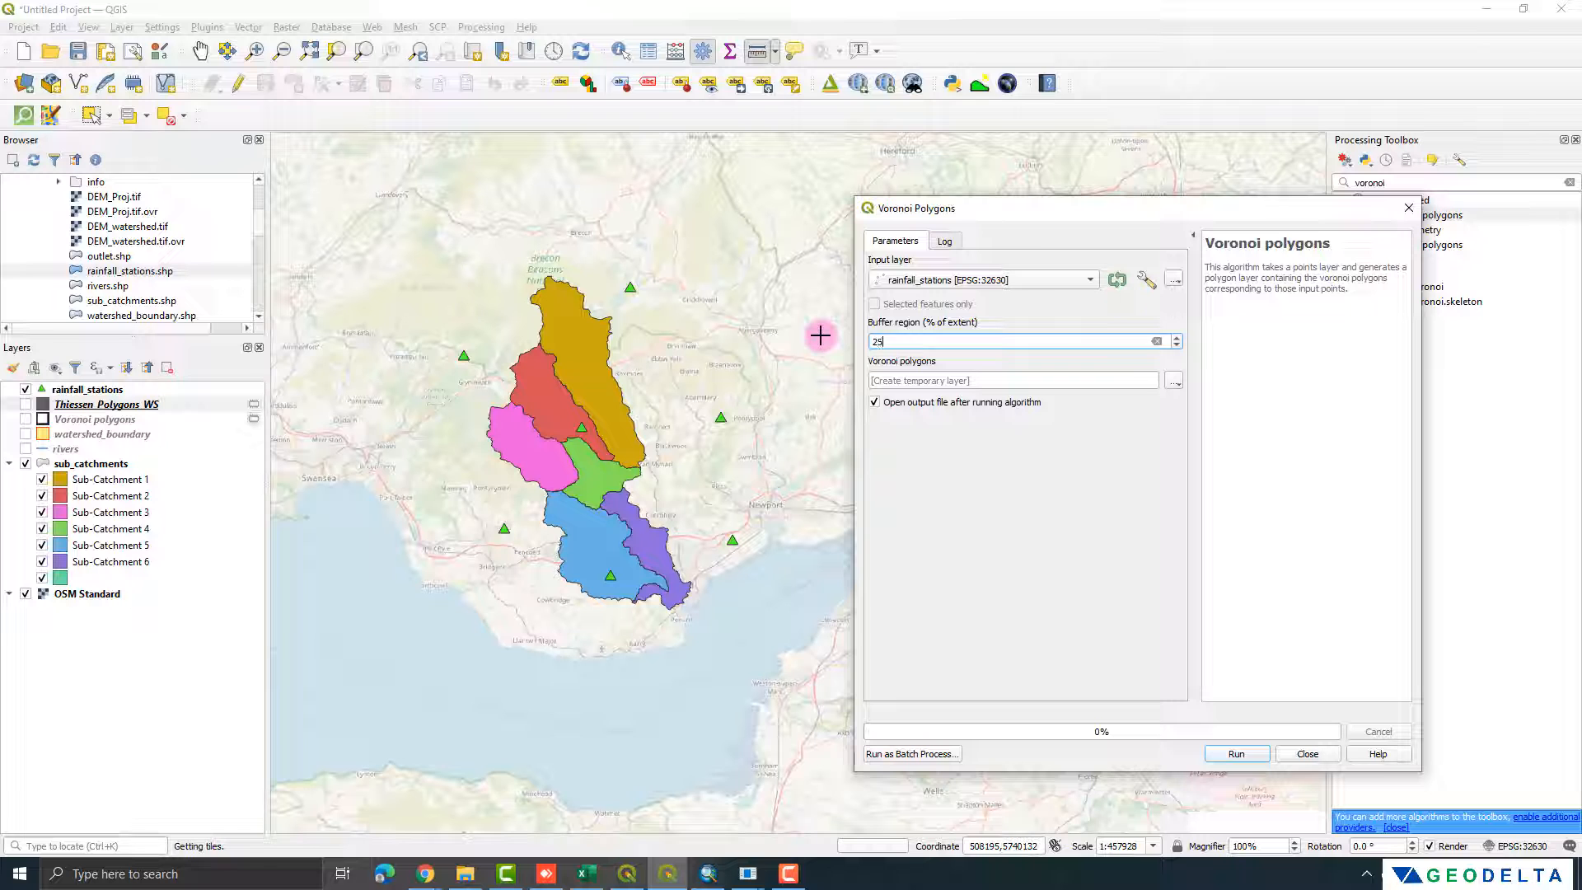
click(1230, 752)
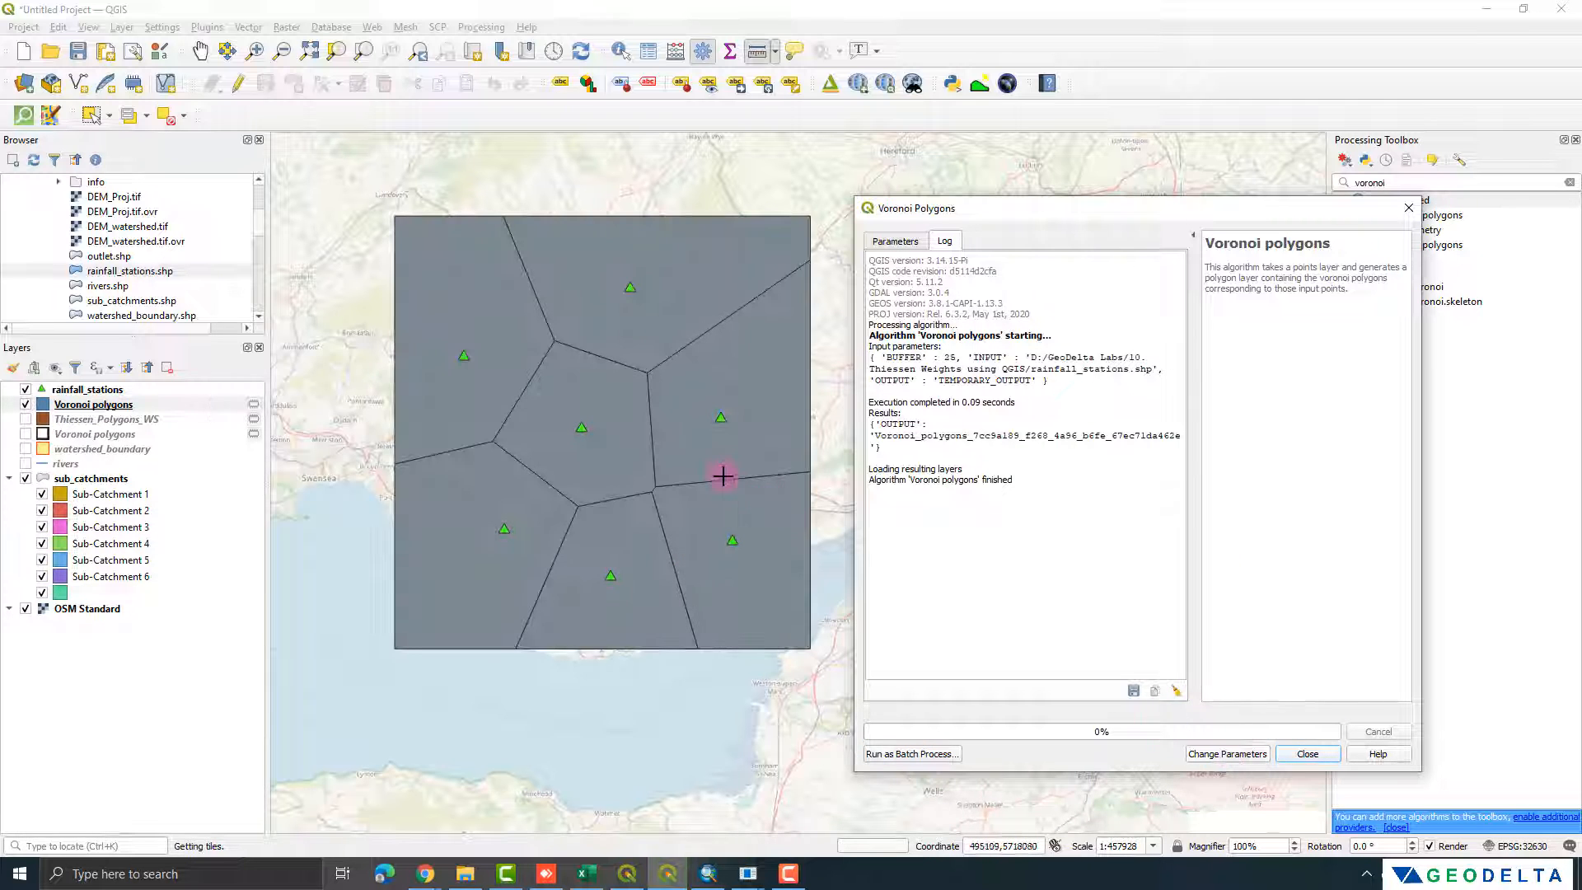
Step: Arrange the new Voronoi polygons layer beneath the sub_catchments layer and close the Voronoi tool
drag(129, 410, 140, 605)
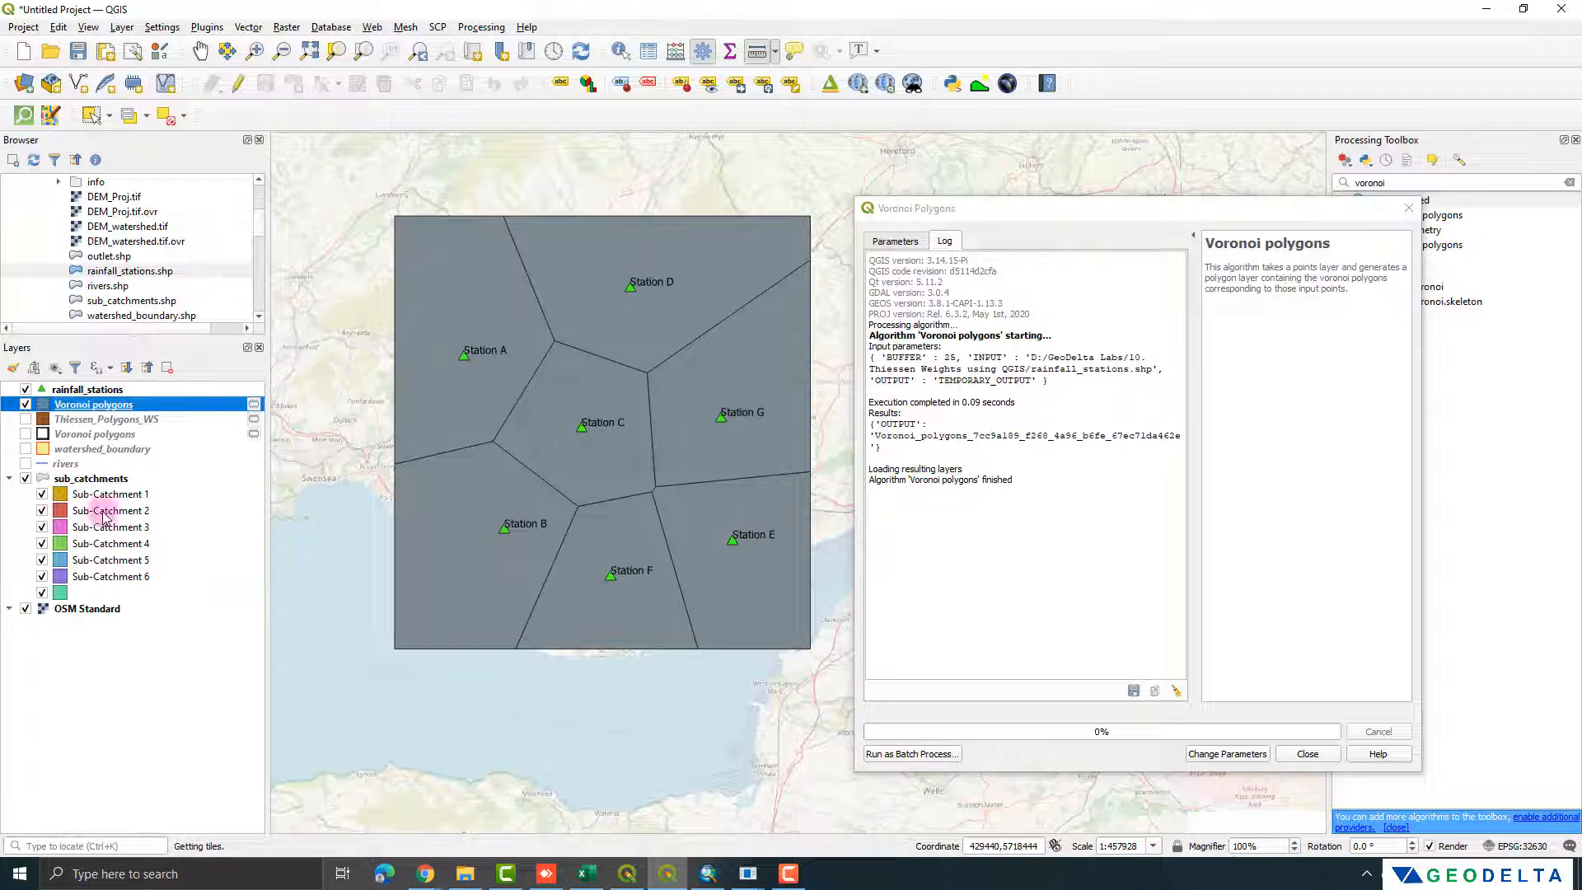
click(1408, 208)
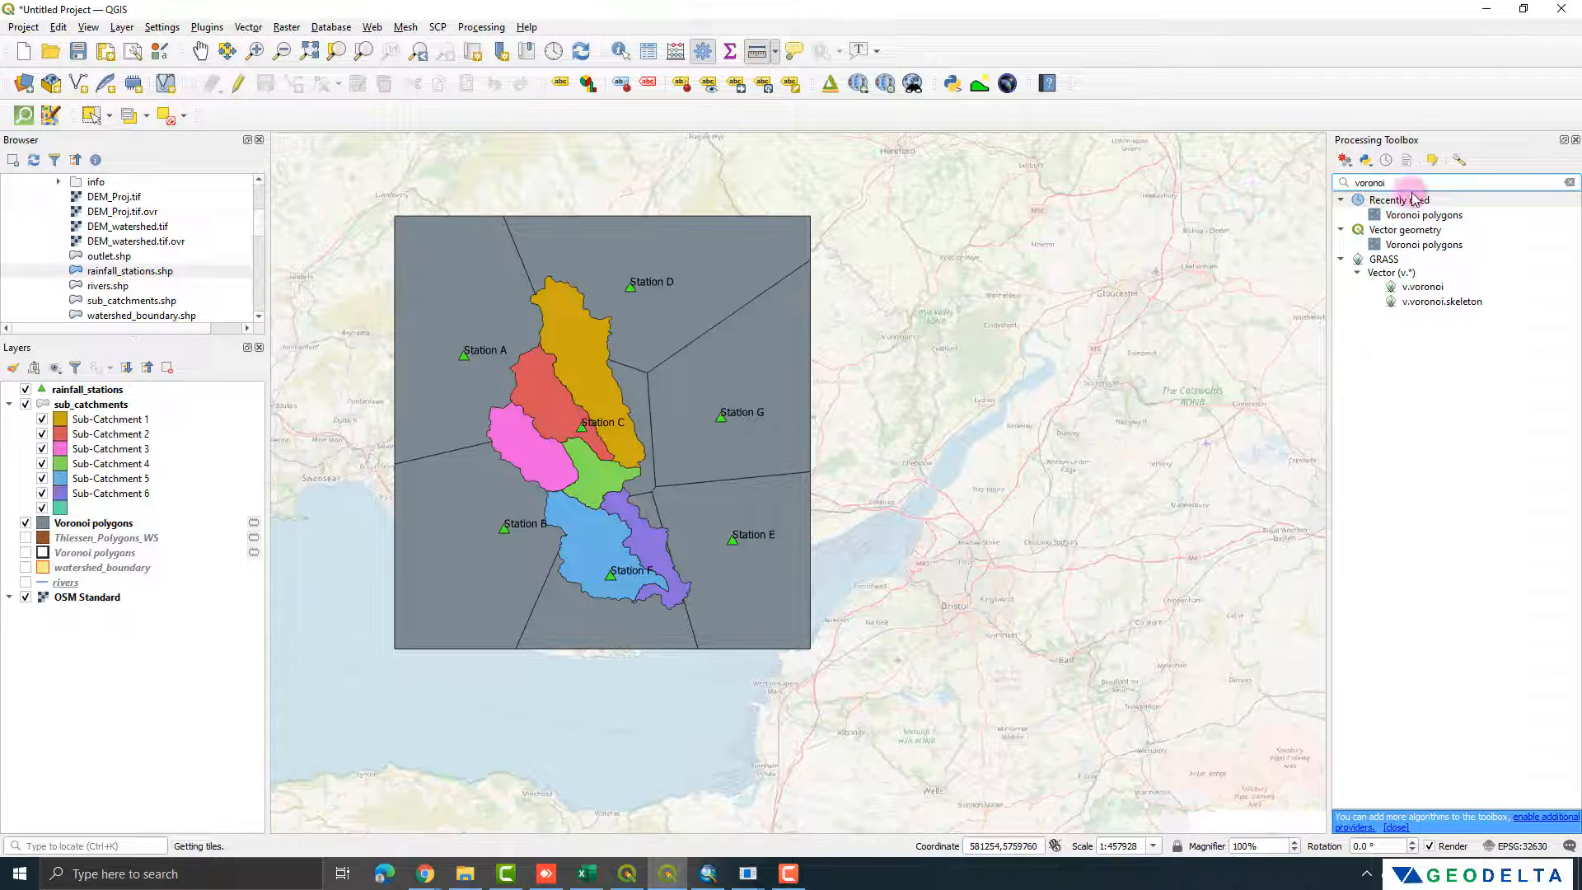
drag(1404, 183, 1342, 187)
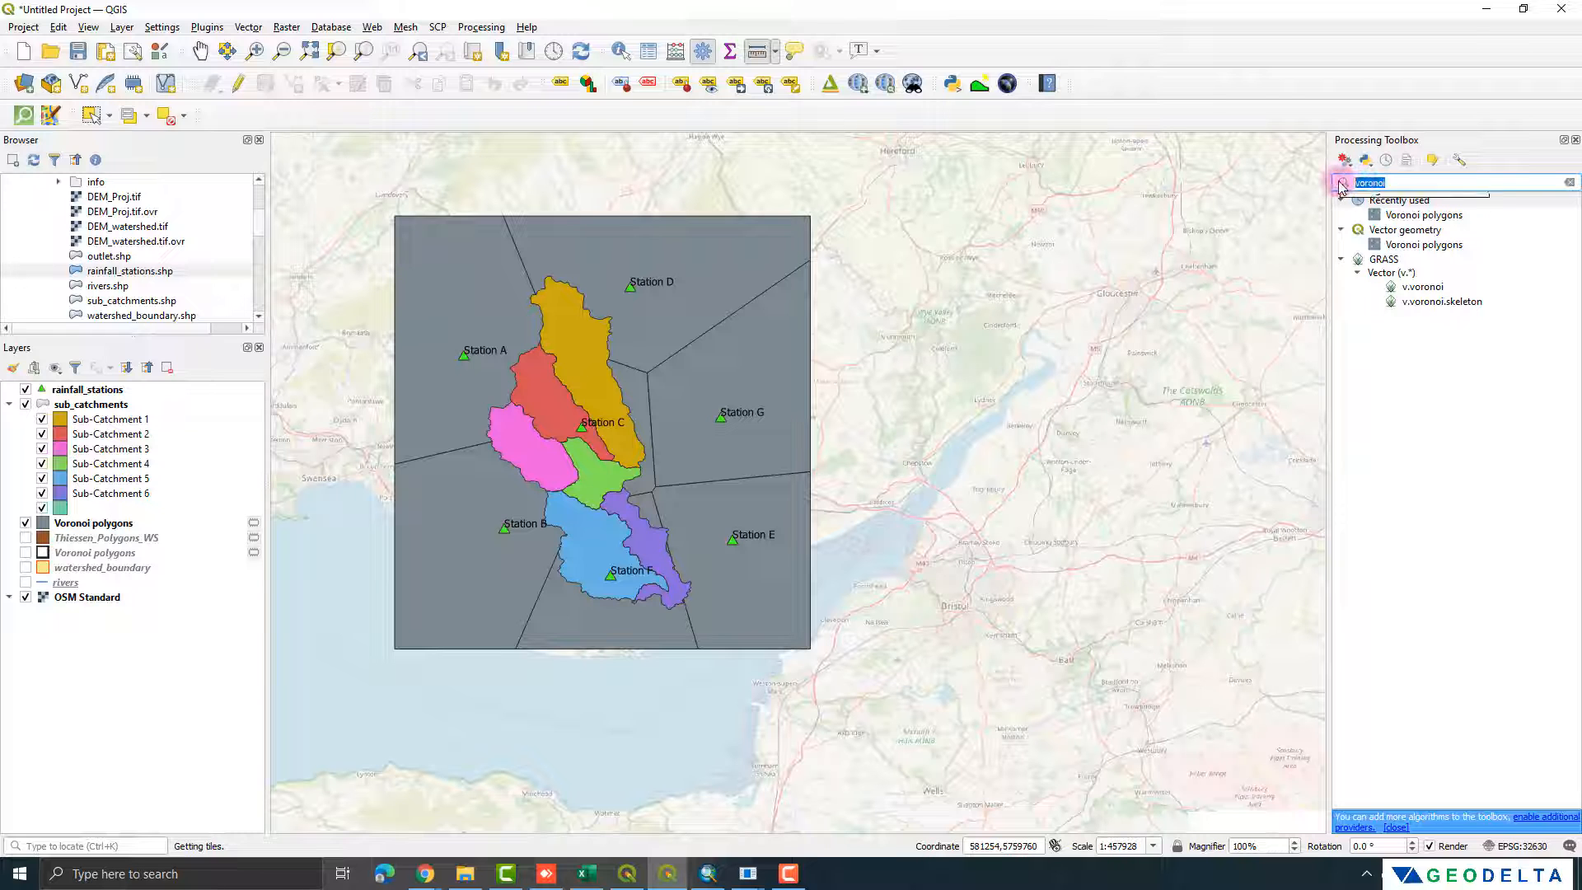
Step: Open the sub_catchments attribute table, highlight each sub-catchment in turn on the map, and clear the selection
right_click(96, 404)
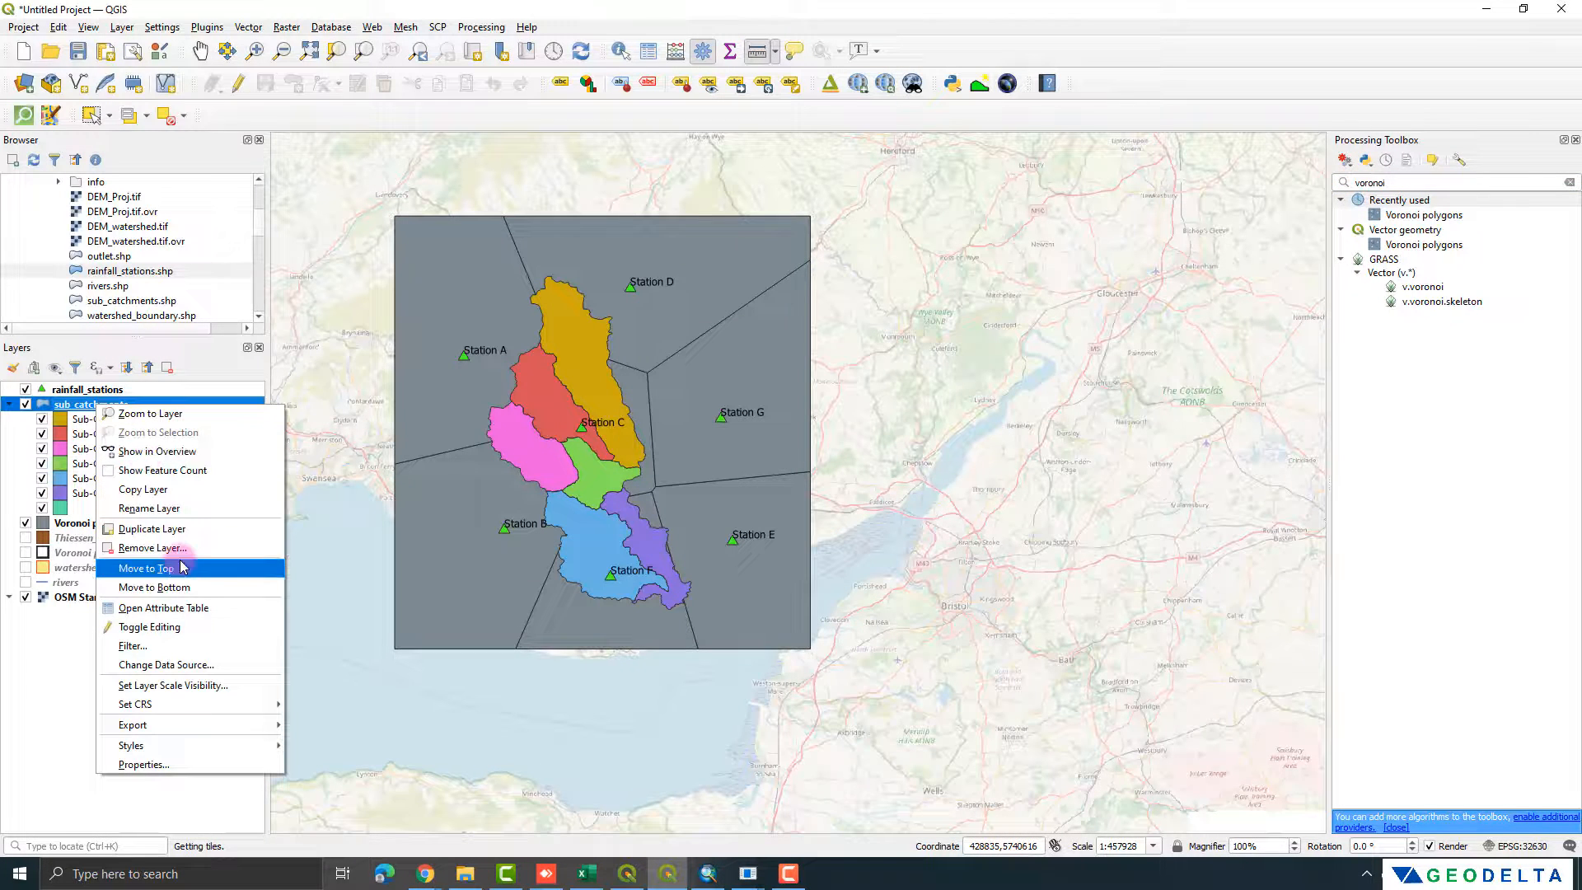
click(177, 607)
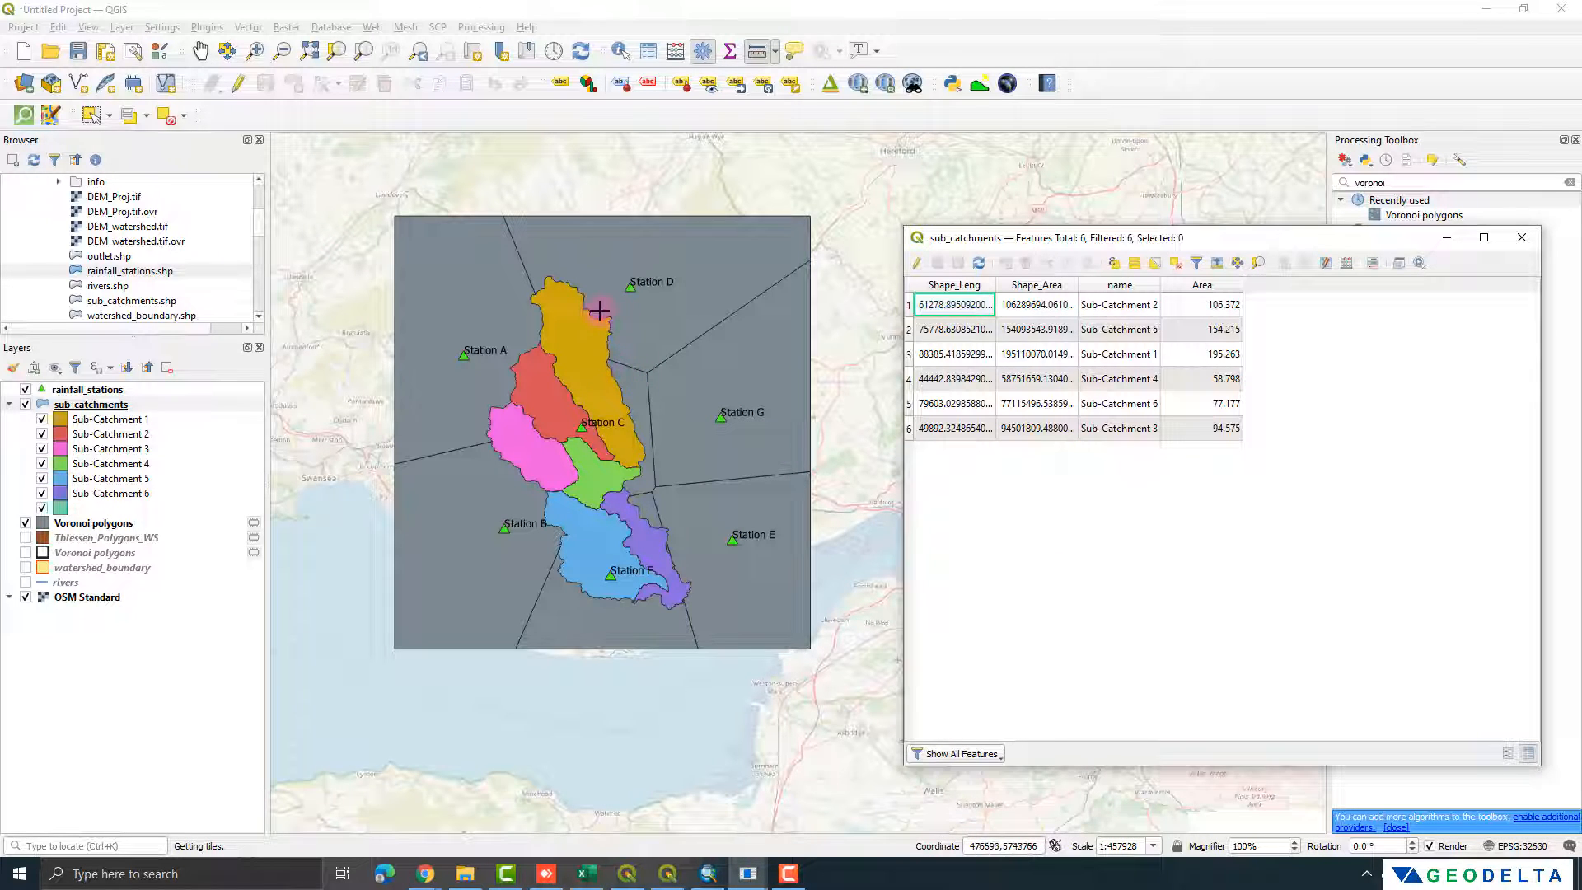
click(909, 310)
click(909, 332)
click(908, 354)
click(909, 379)
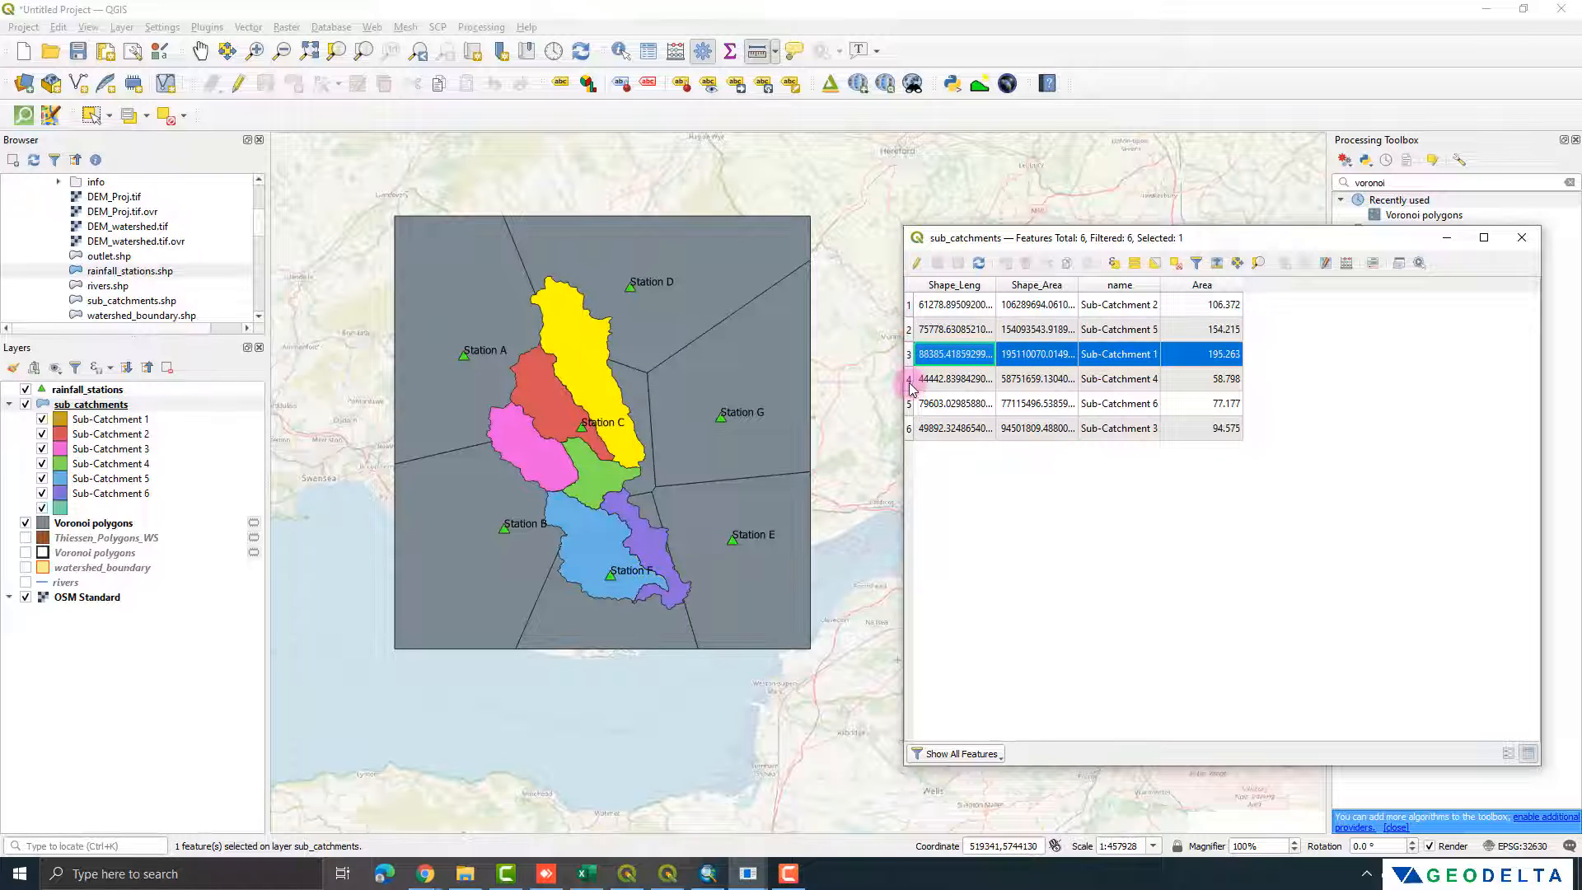
click(910, 406)
click(909, 431)
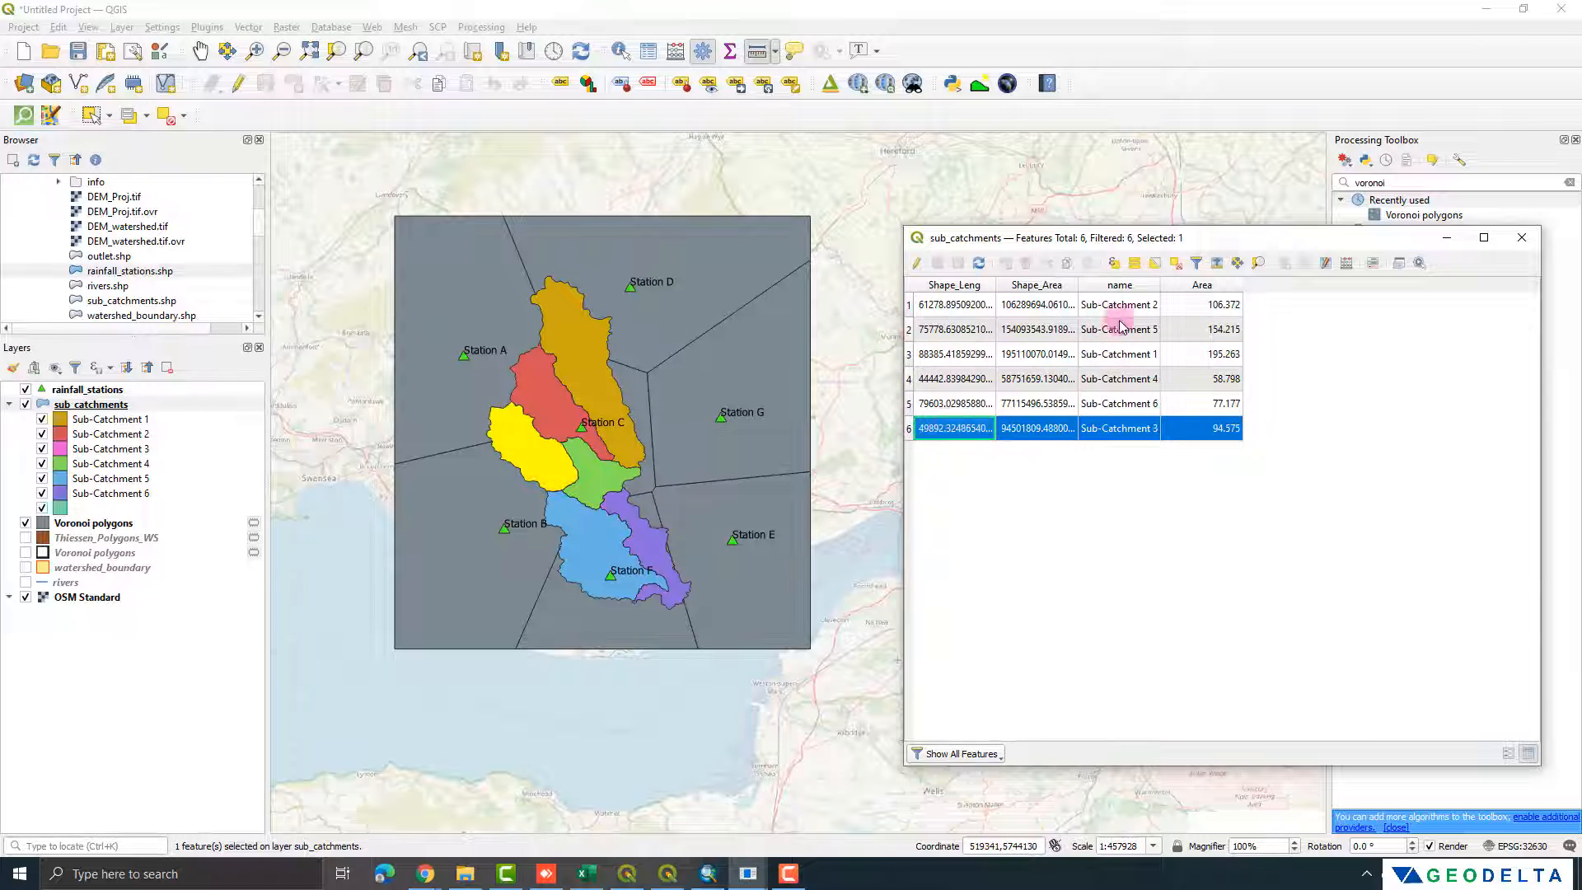
click(1176, 263)
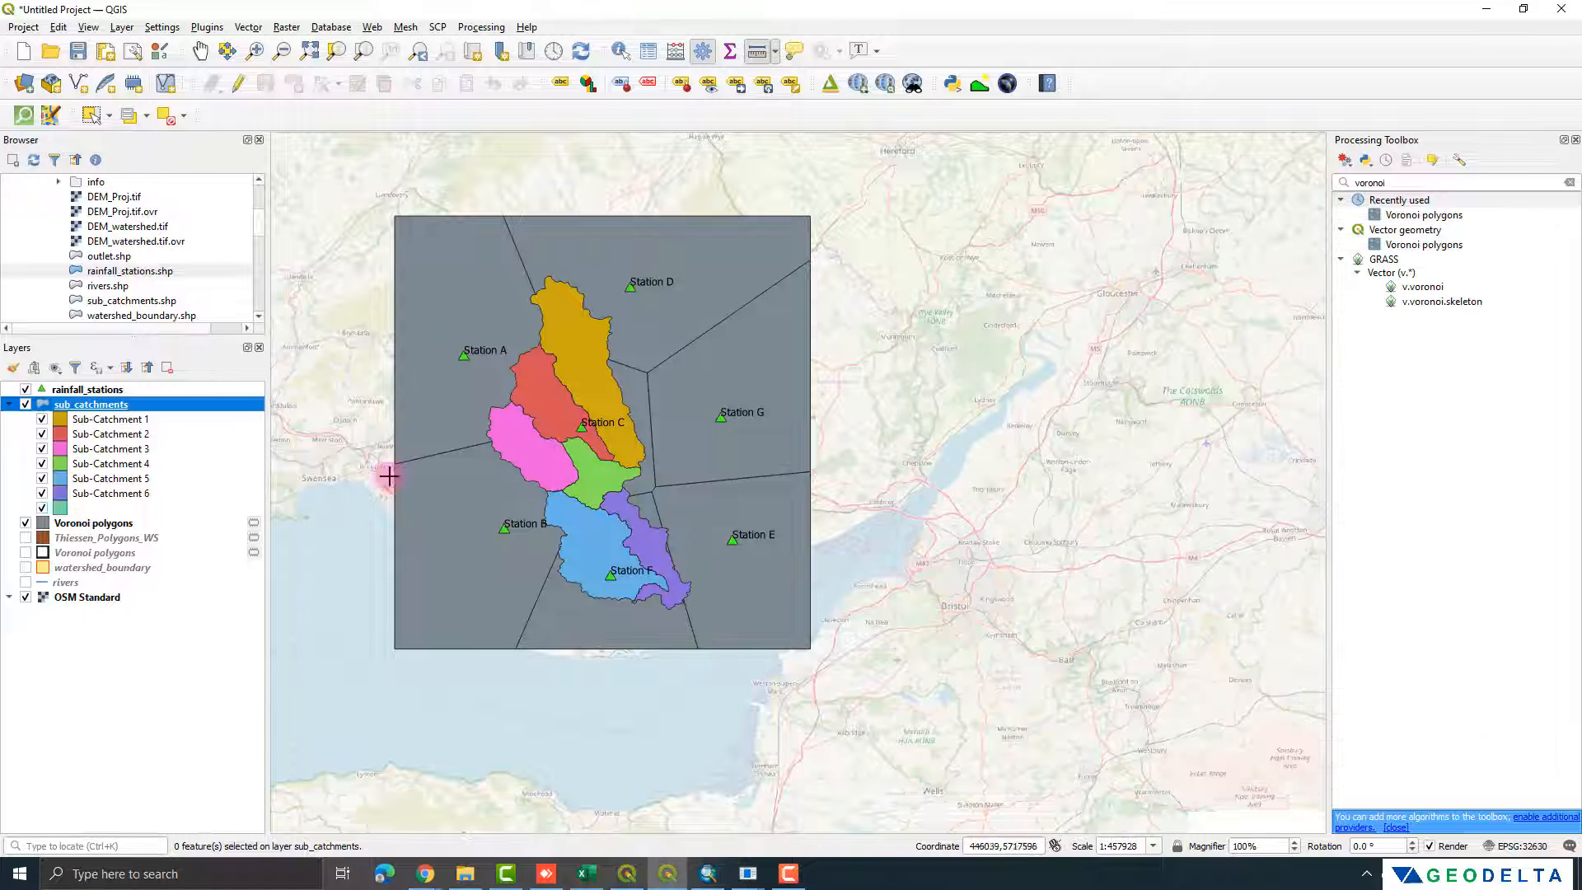
Step: Open the attribute table of the new Voronoi polygons layer and narrow its window to keep the map in view
right_click(106, 524)
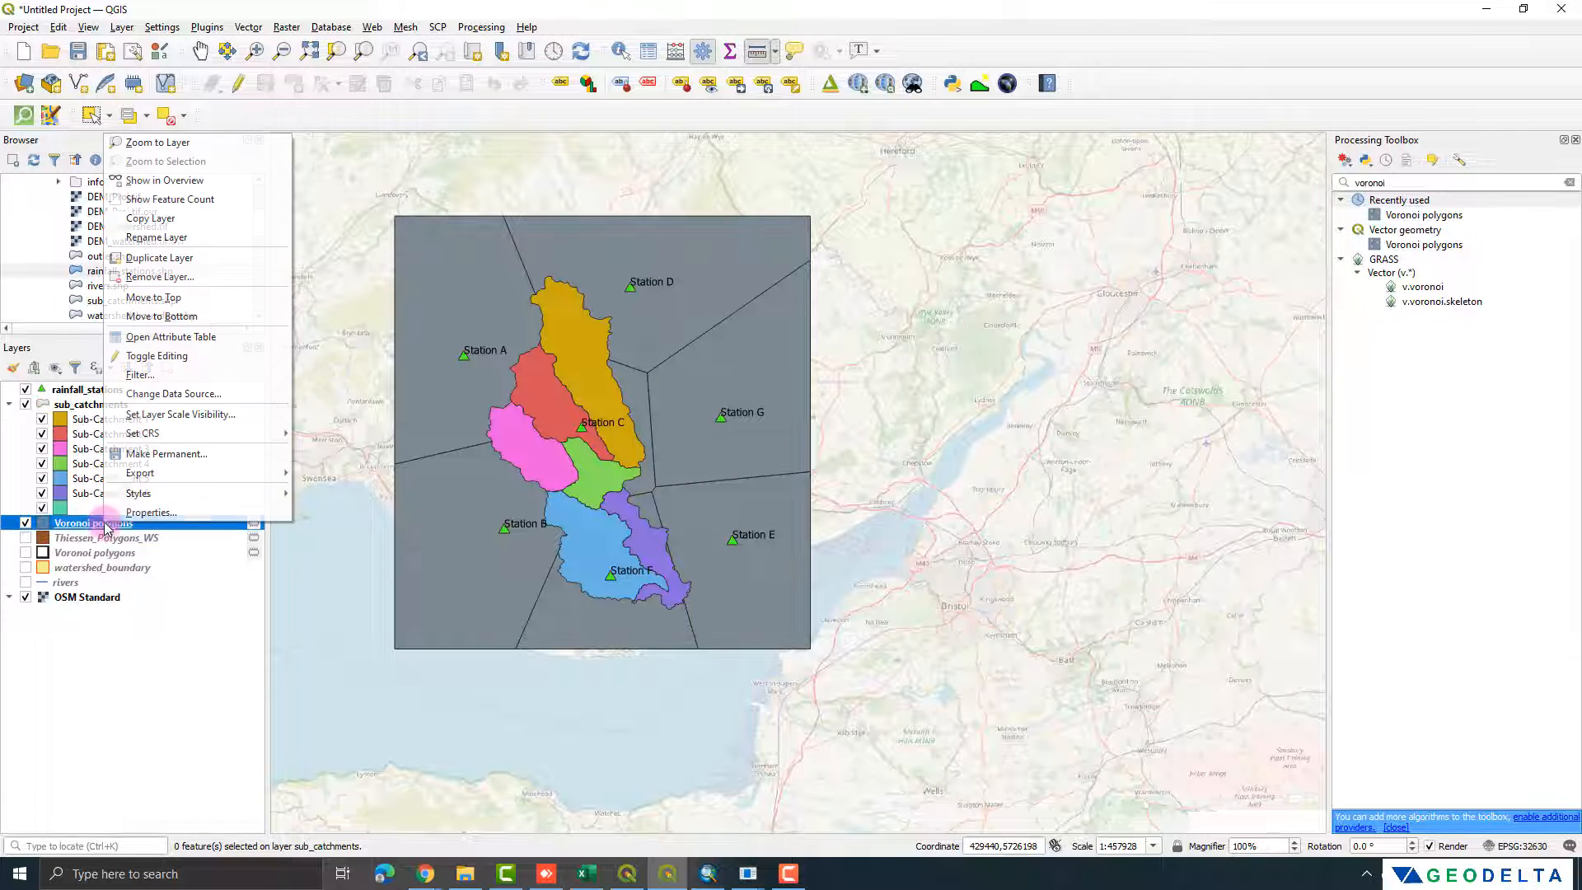
click(178, 336)
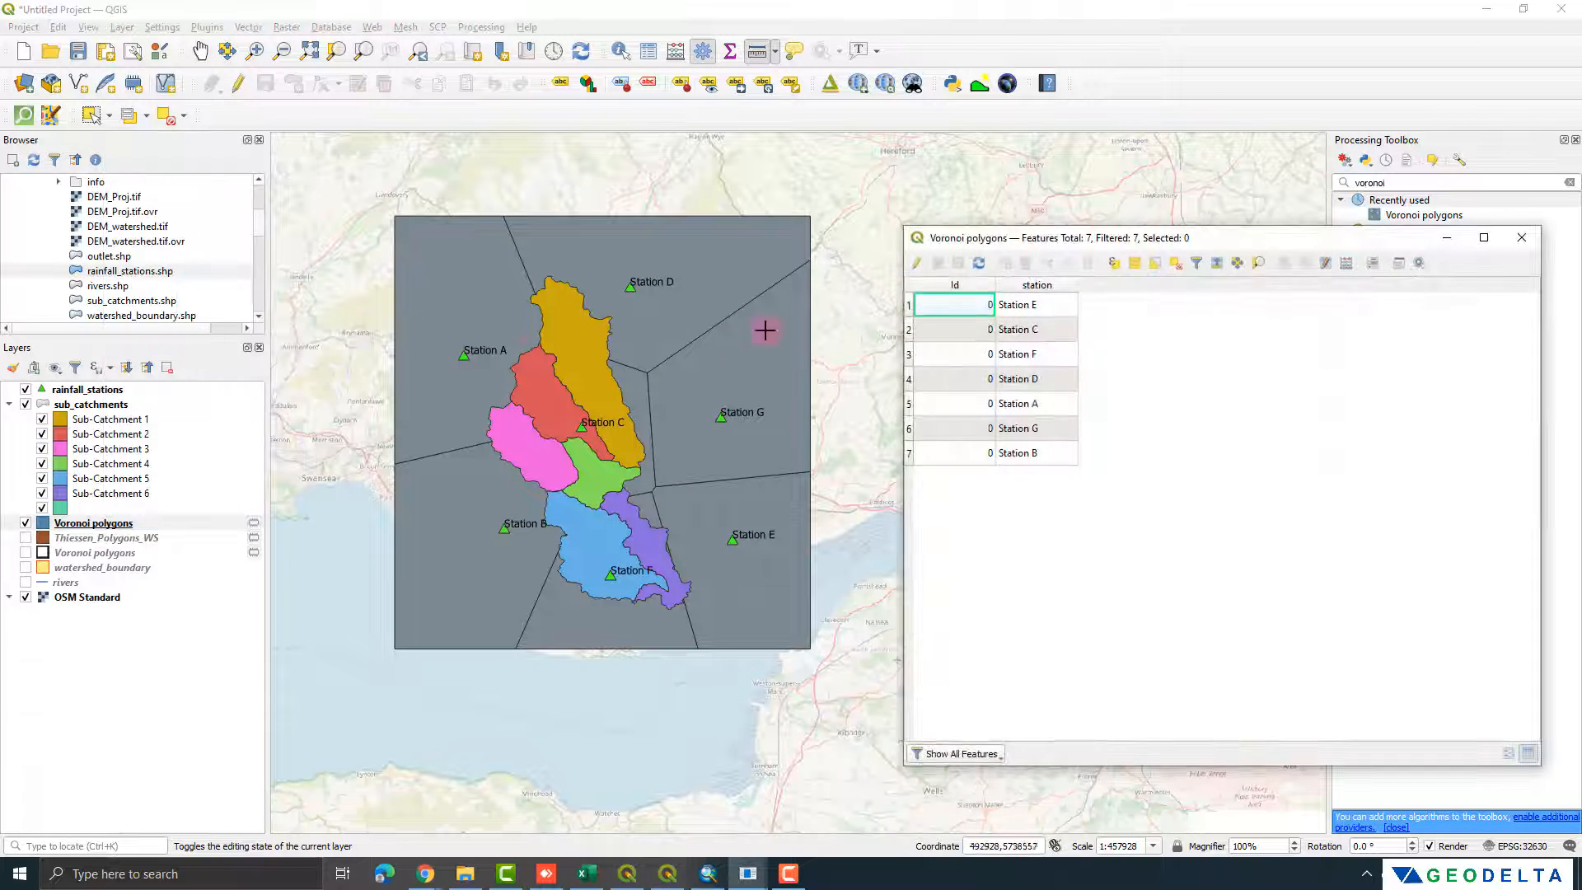
drag(906, 292, 999, 300)
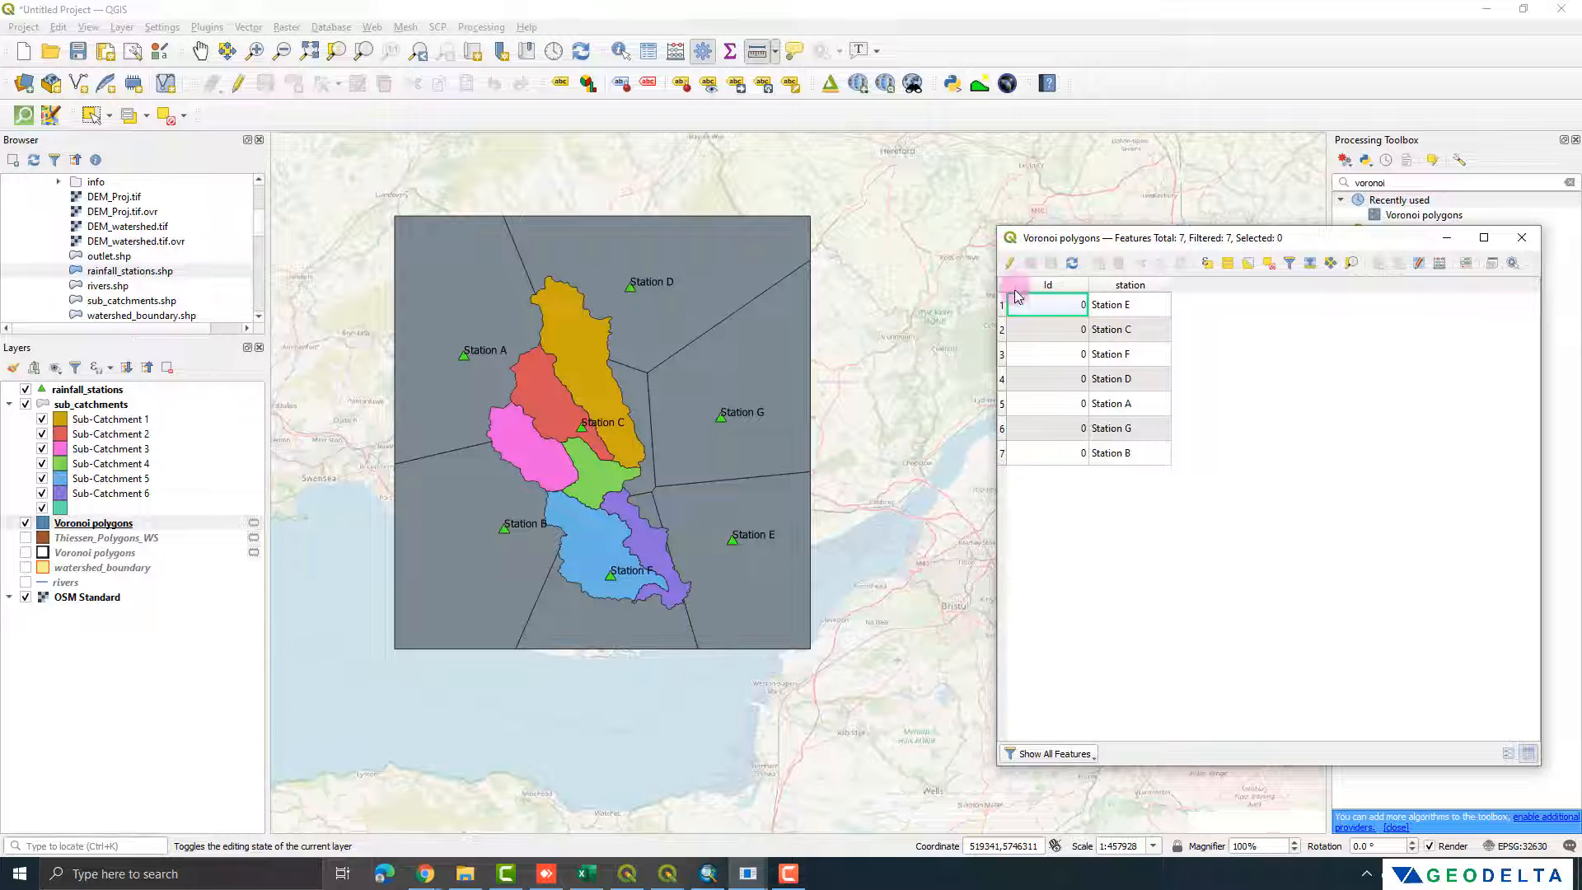
Step: Highlight the Voronoi polygons of the rainfall stations one after another on the map, and clear the selection
click(1005, 307)
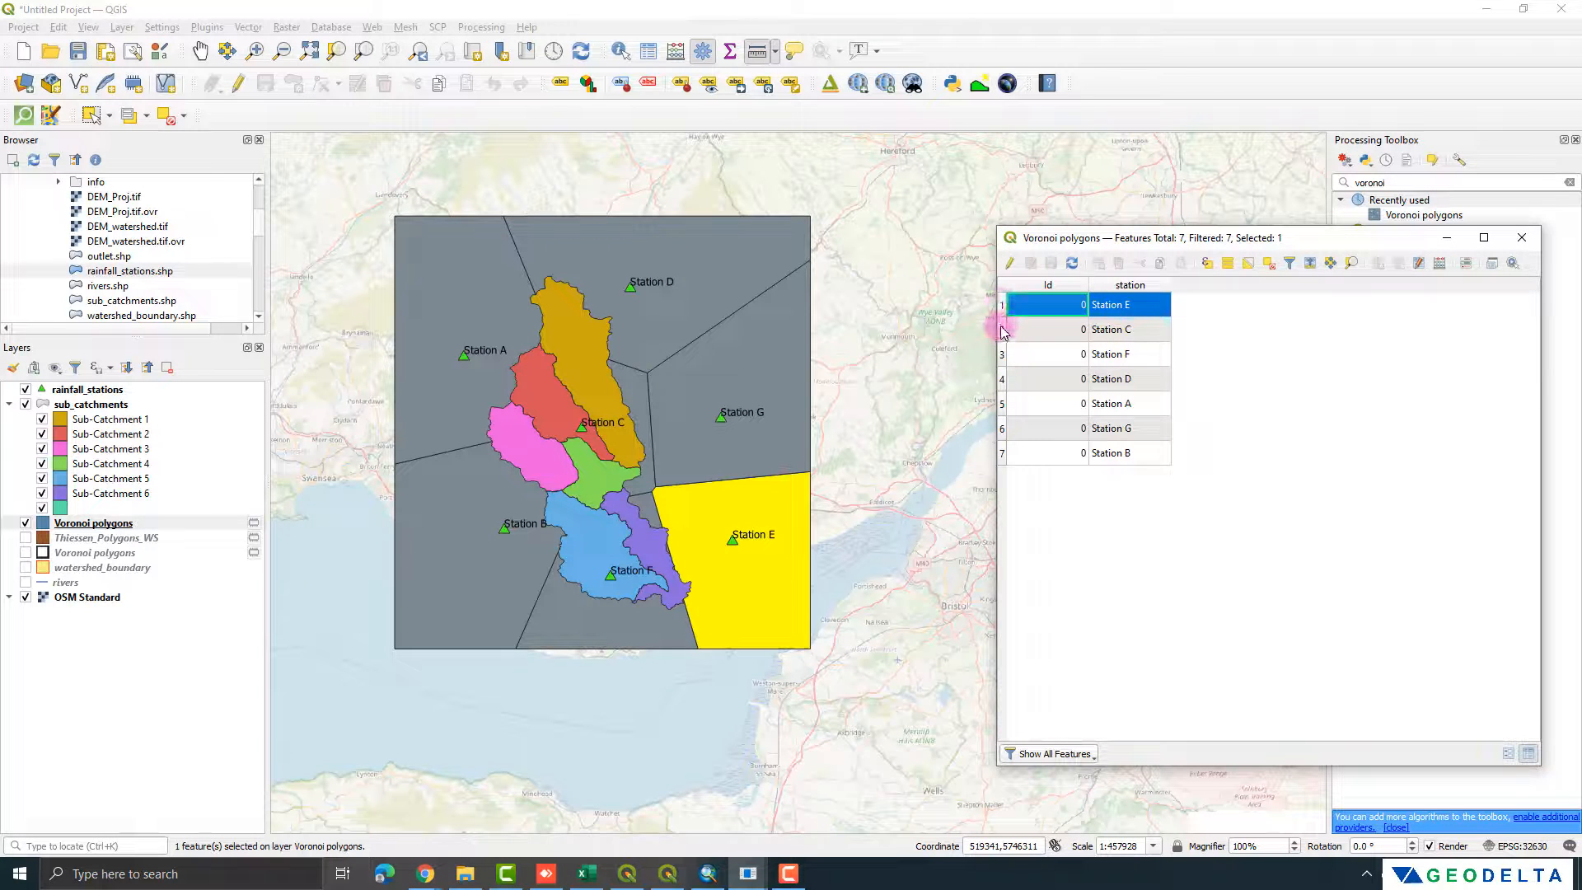
click(1002, 329)
click(1002, 354)
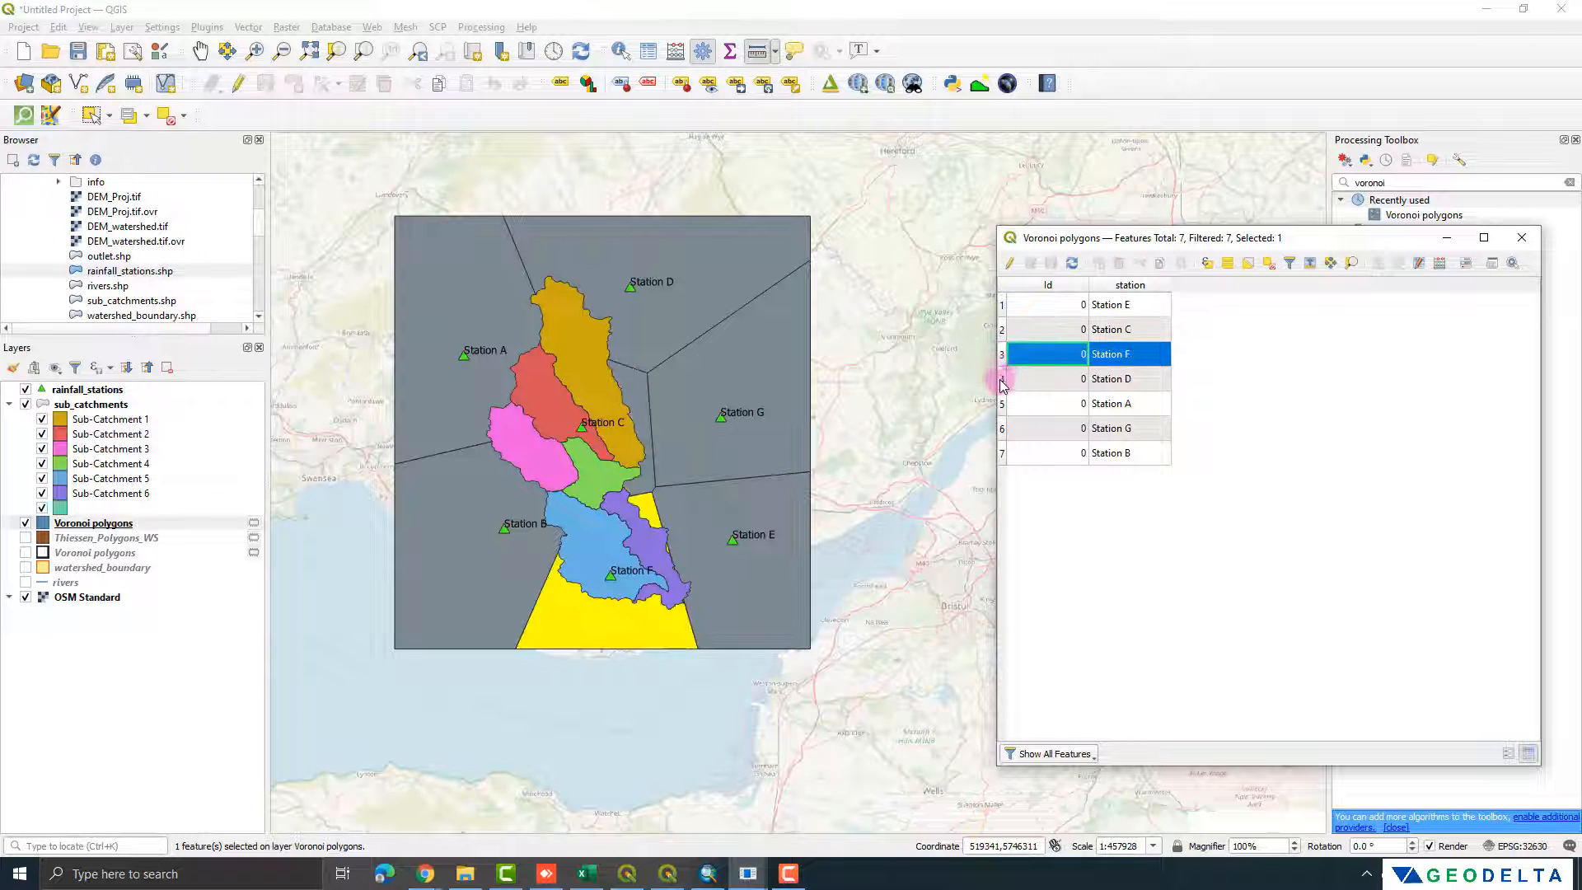
click(1002, 404)
click(1002, 428)
click(1002, 453)
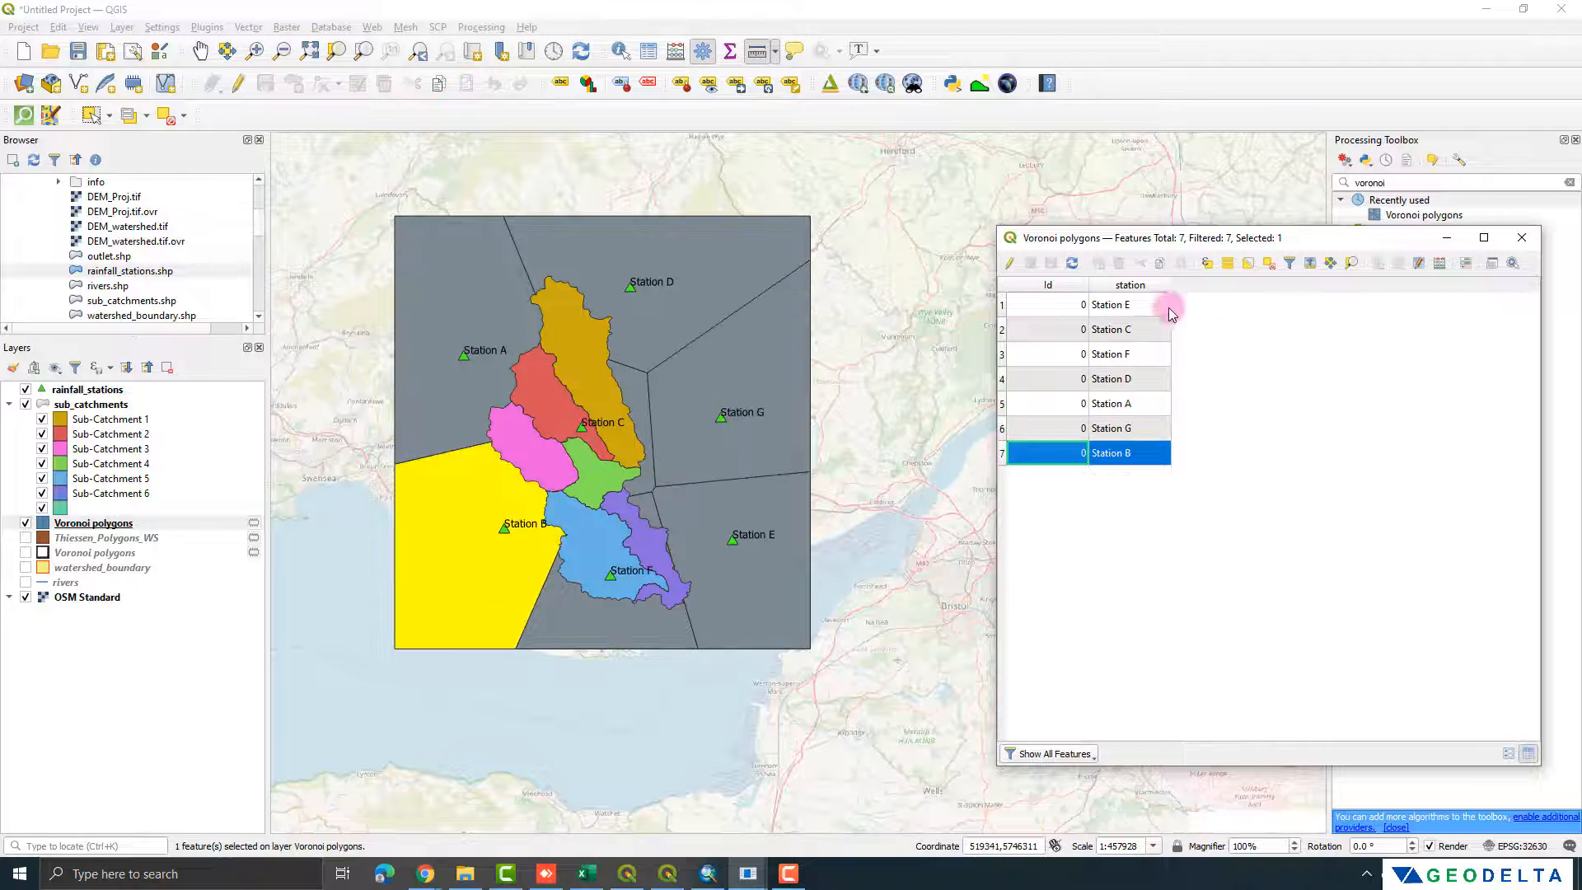
click(1269, 263)
Step: Run the SAGA Intersect tool with Voronoi polygons as Layer A and sub_catchments as Layer B, saving to a temporary file
drag(1434, 182, 1325, 188)
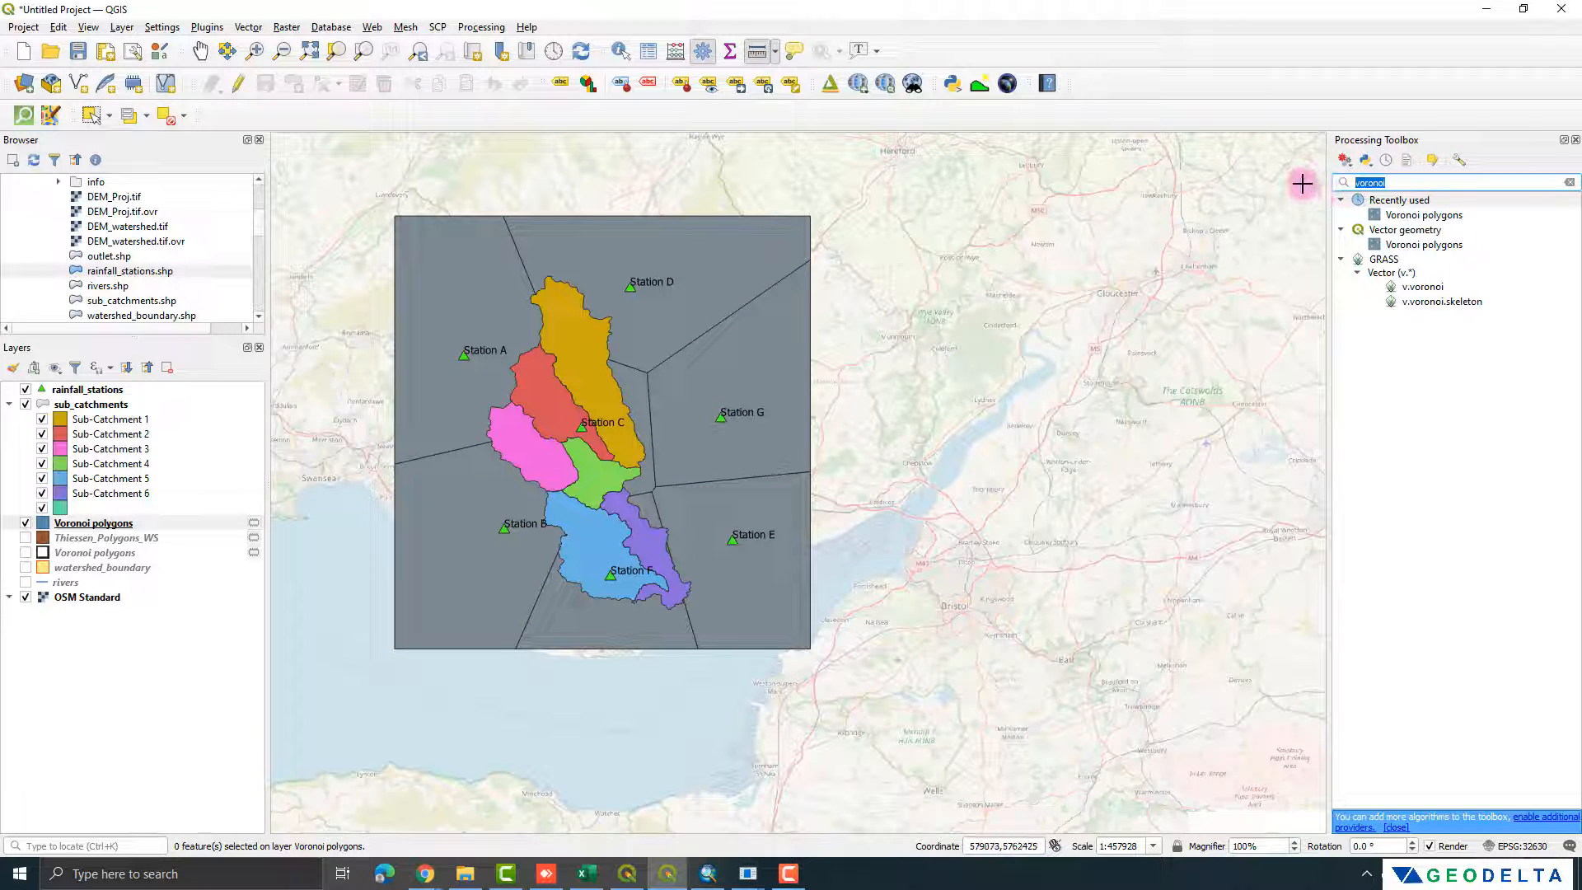
text(intersect)
click(1417, 536)
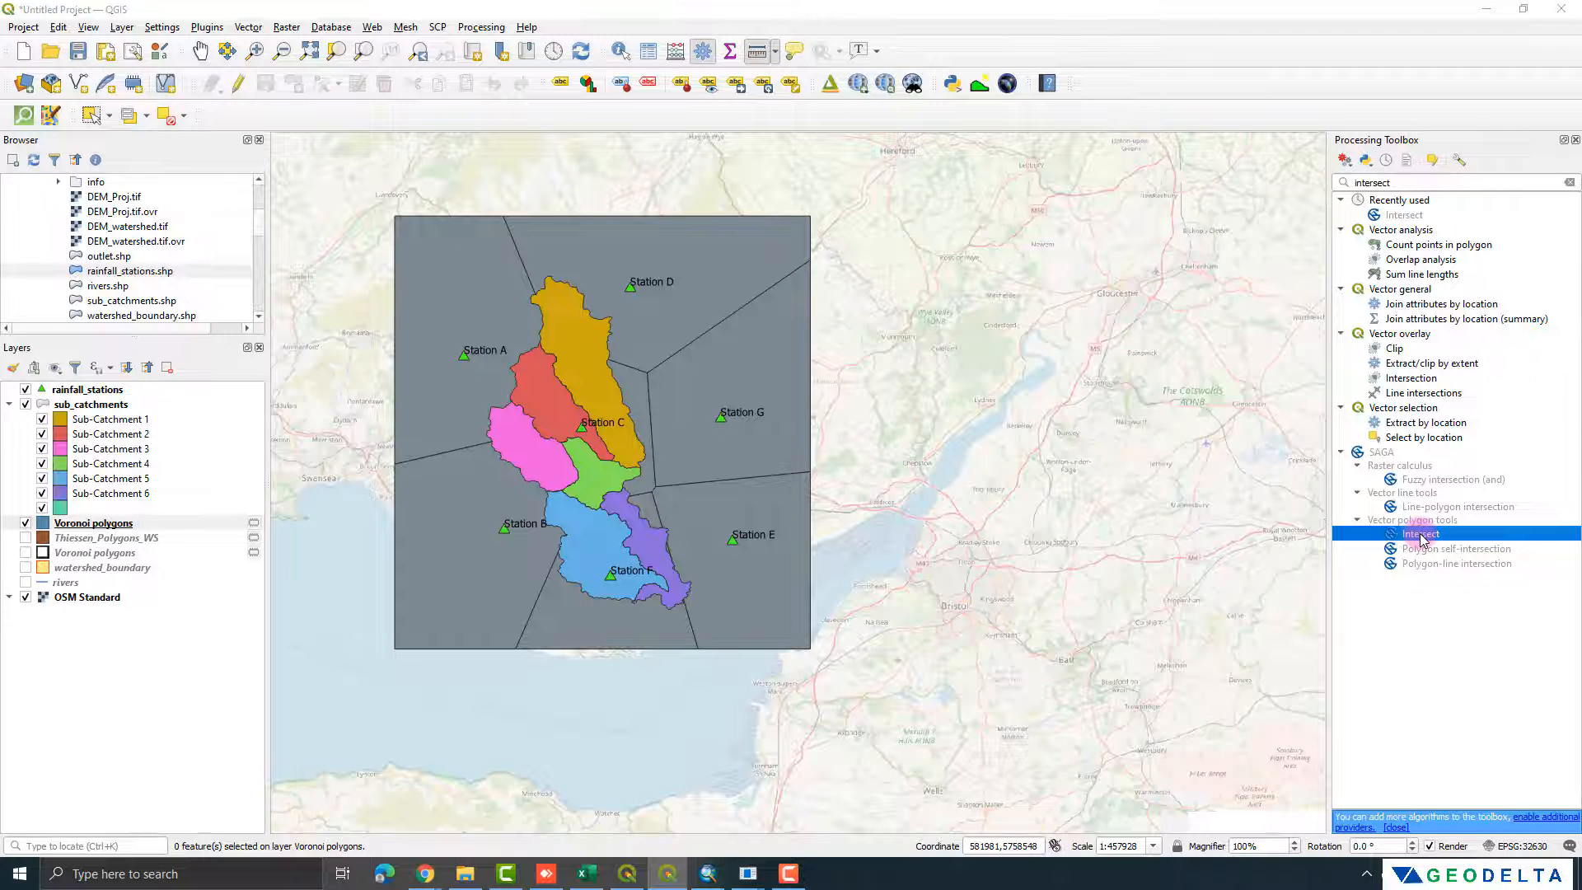
double_click(1420, 536)
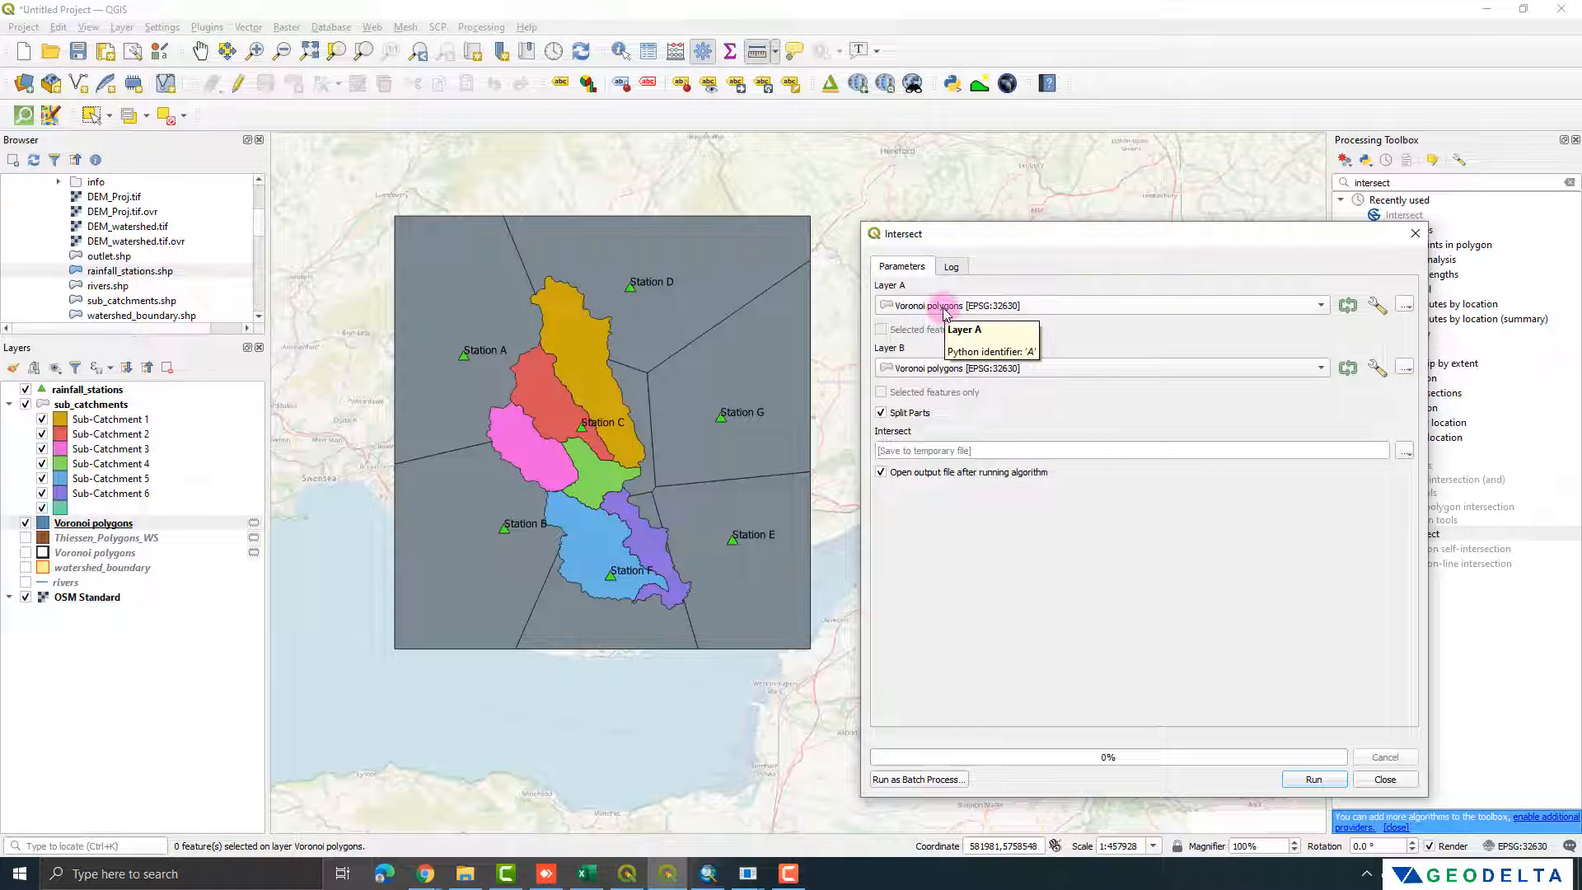
click(974, 371)
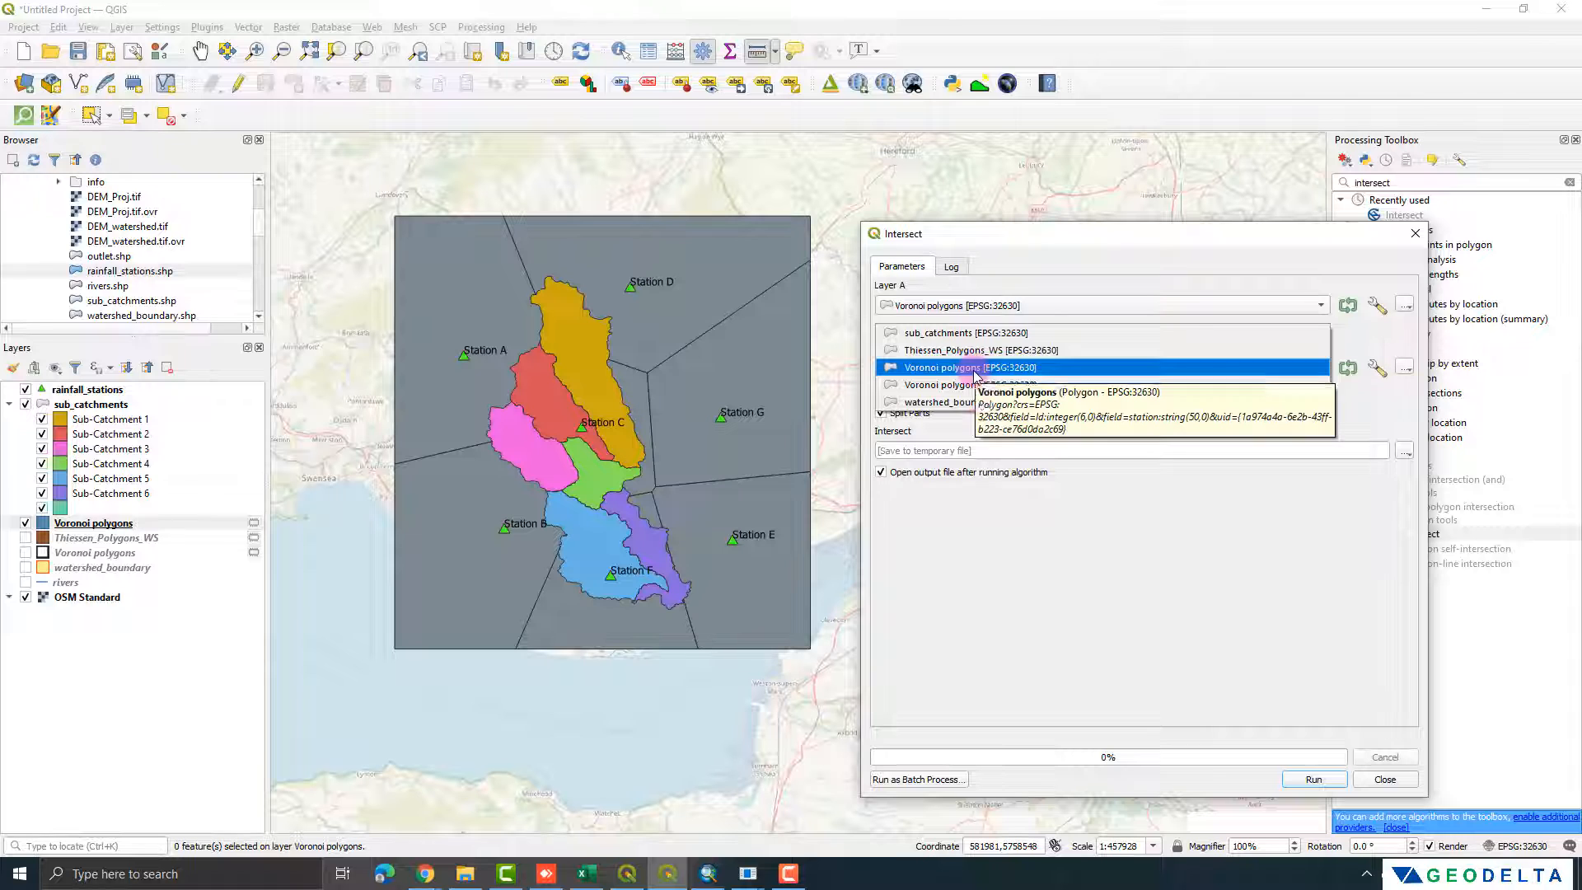
click(974, 334)
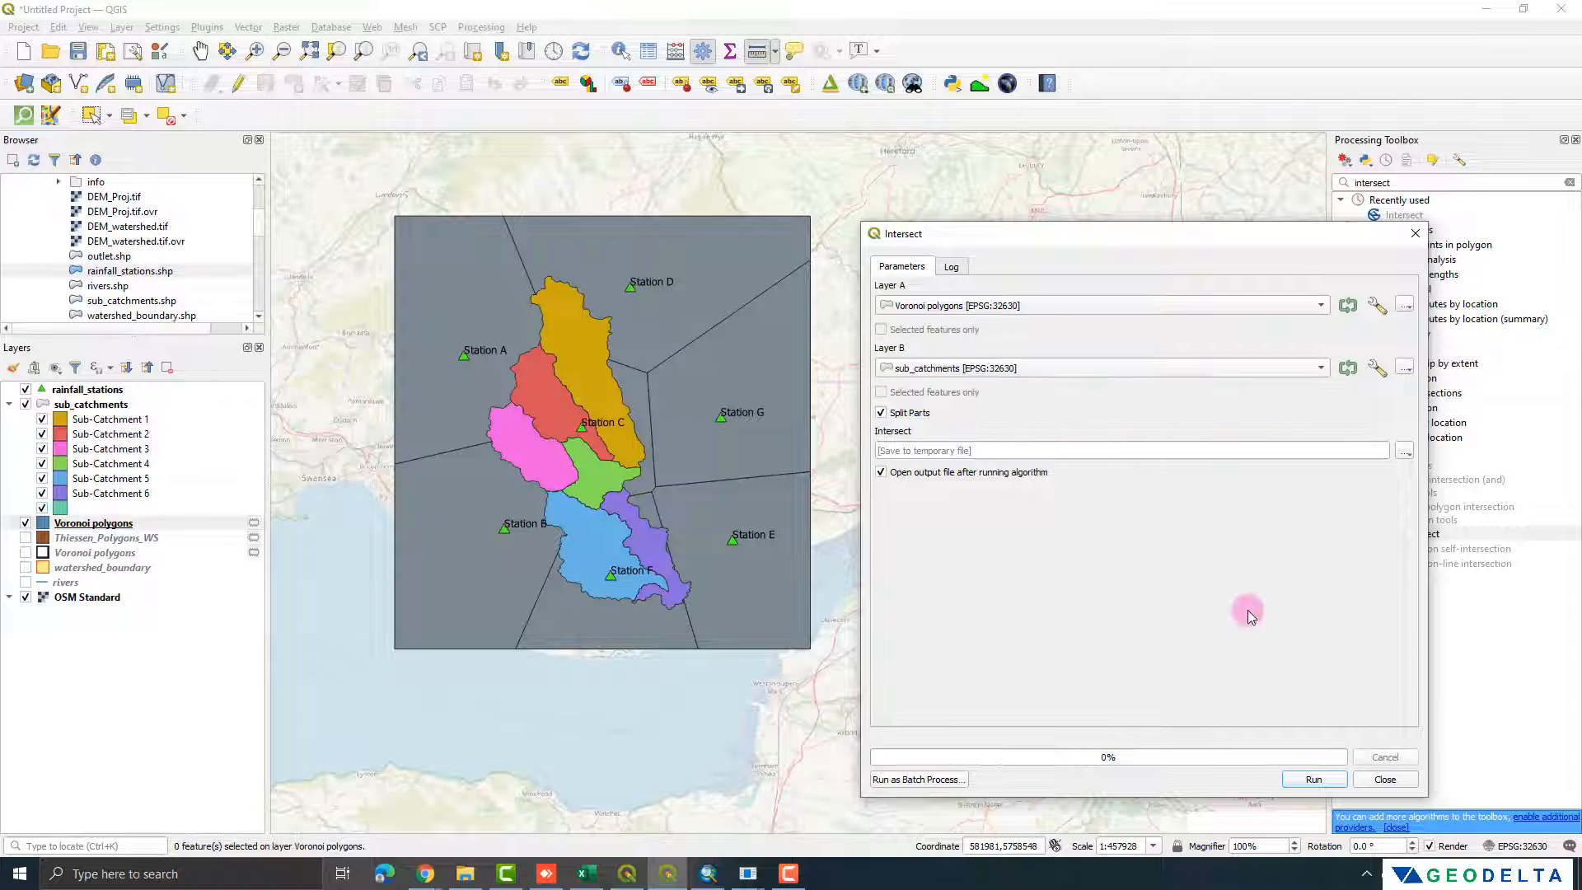
click(1313, 779)
Step: Put the Intersect layer at the top of the layer order and hide the Voronoi polygons and sub_catchments layers
drag(105, 536, 105, 391)
click(105, 392)
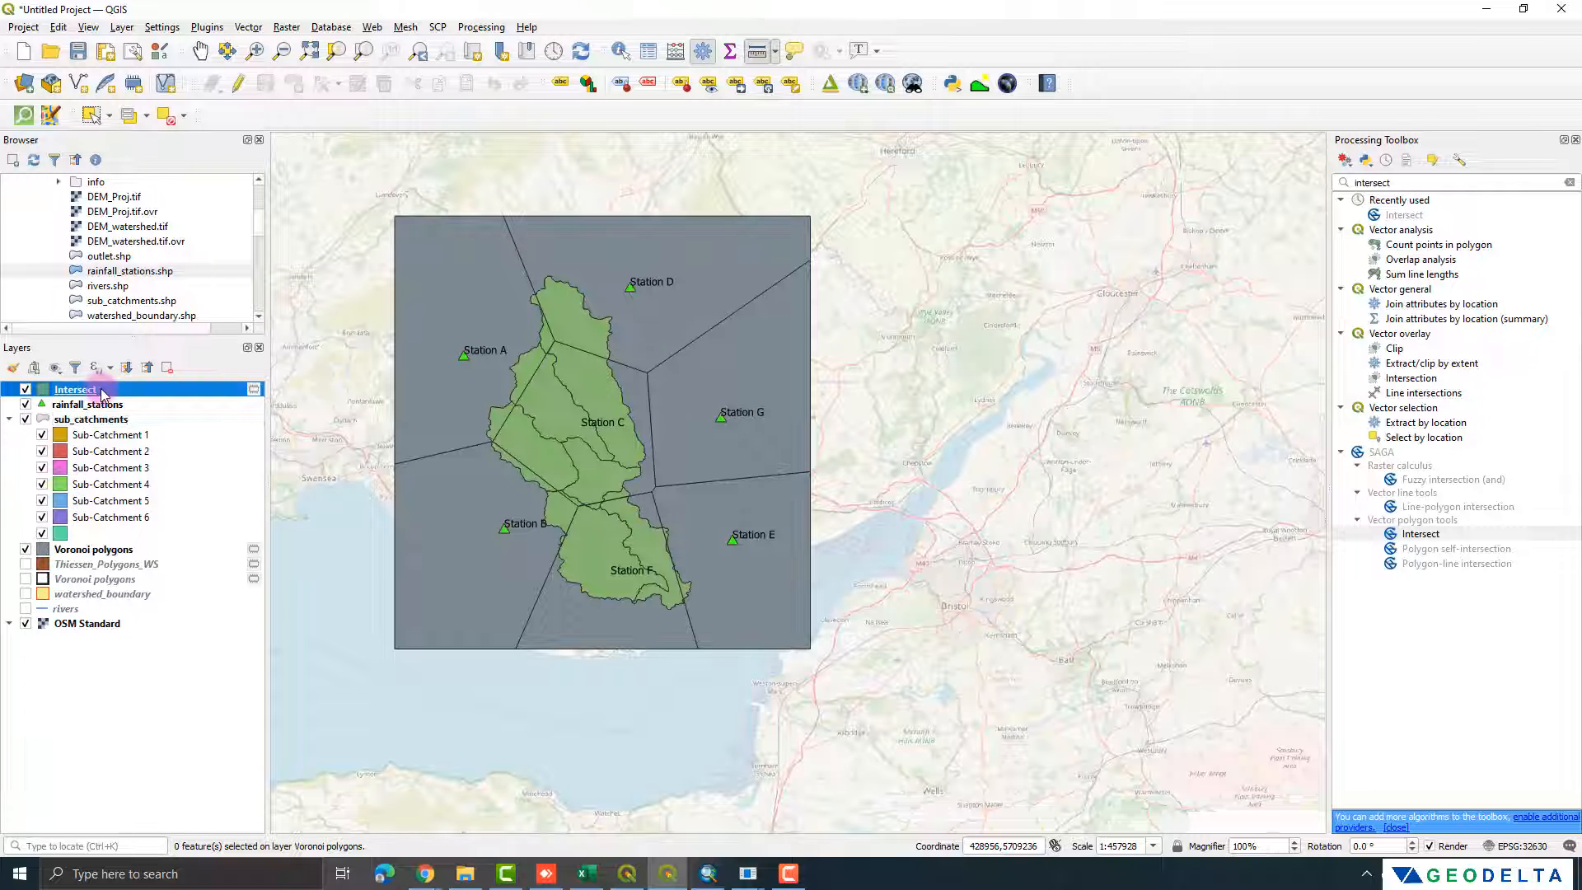
click(26, 549)
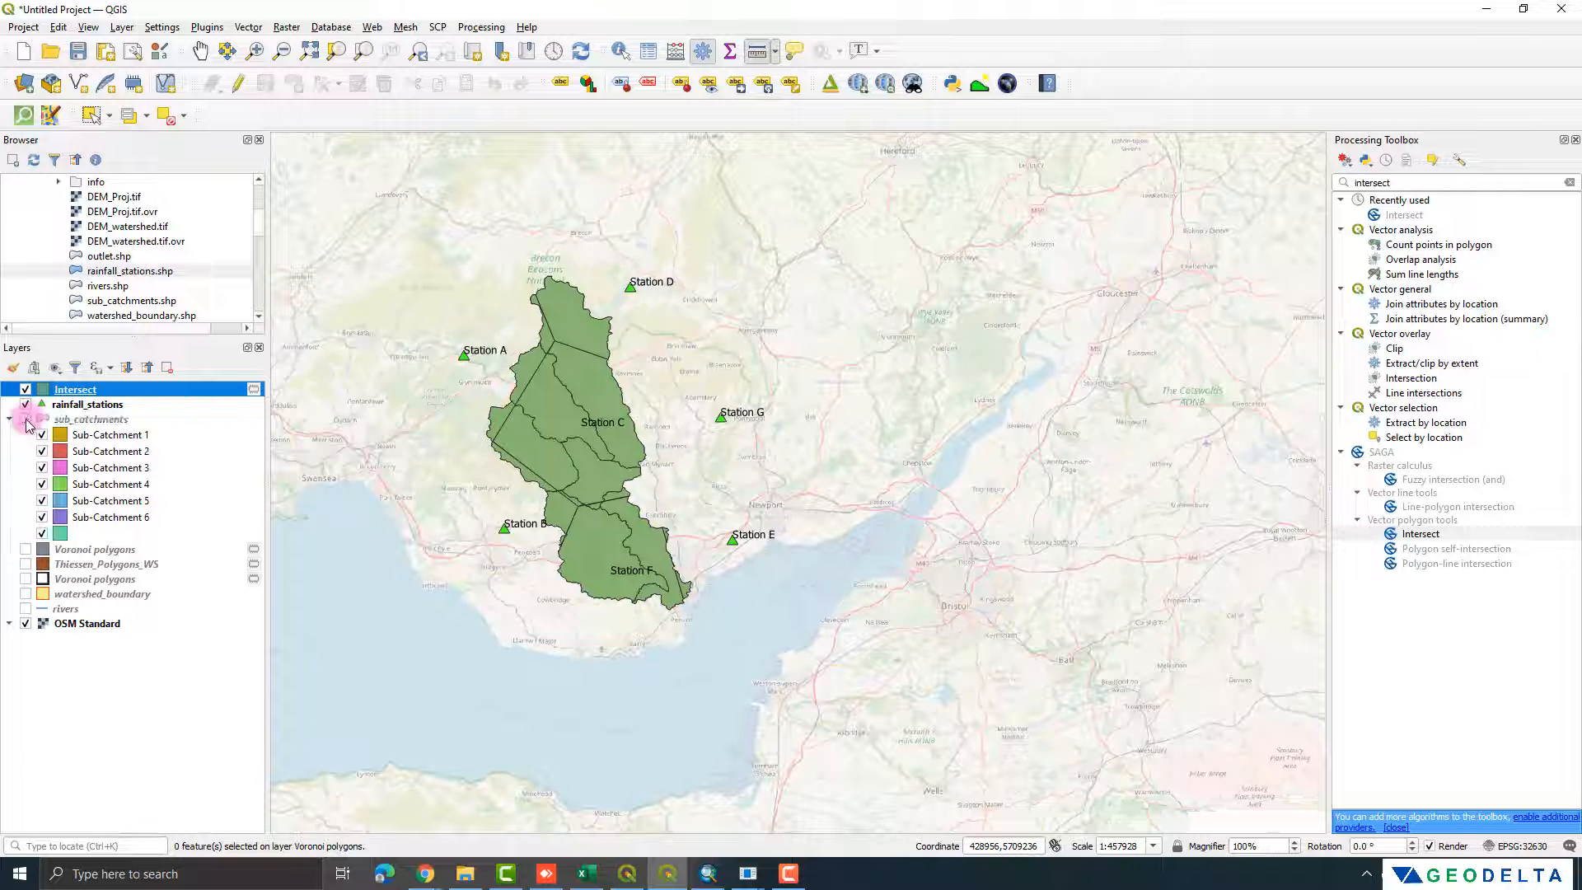
scroll(622, 494, down, 1)
scroll(622, 478, up, 3)
scroll(654, 464, down, 2)
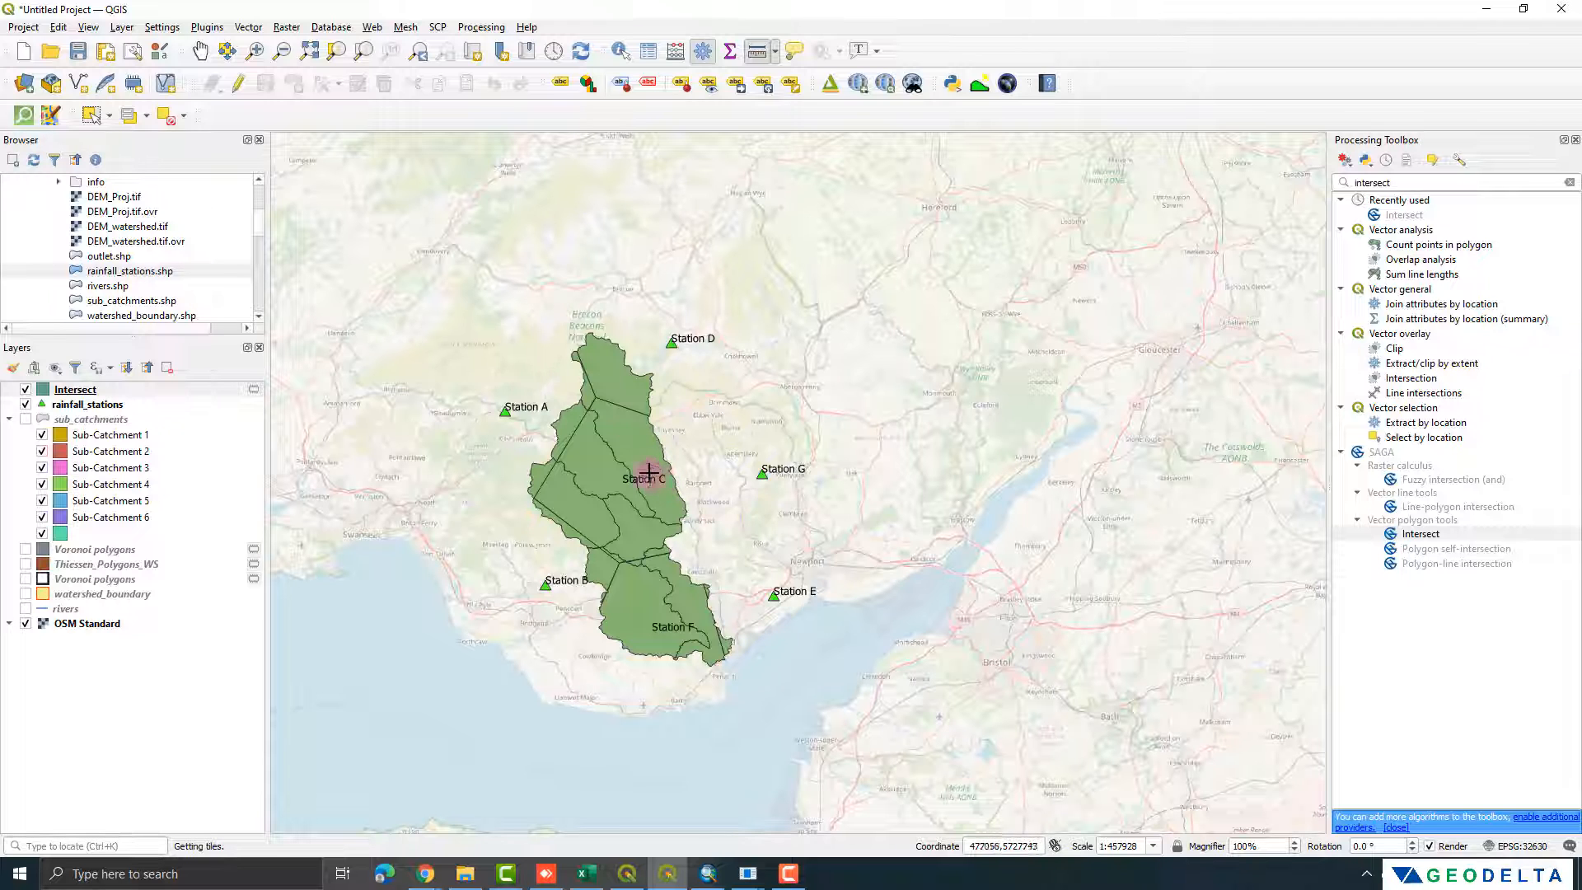
Step: Show the new Voronoi polygons layer with only a red #e82121 simple-line outline and place it above the Intersect layer
click(26, 549)
click(72, 550)
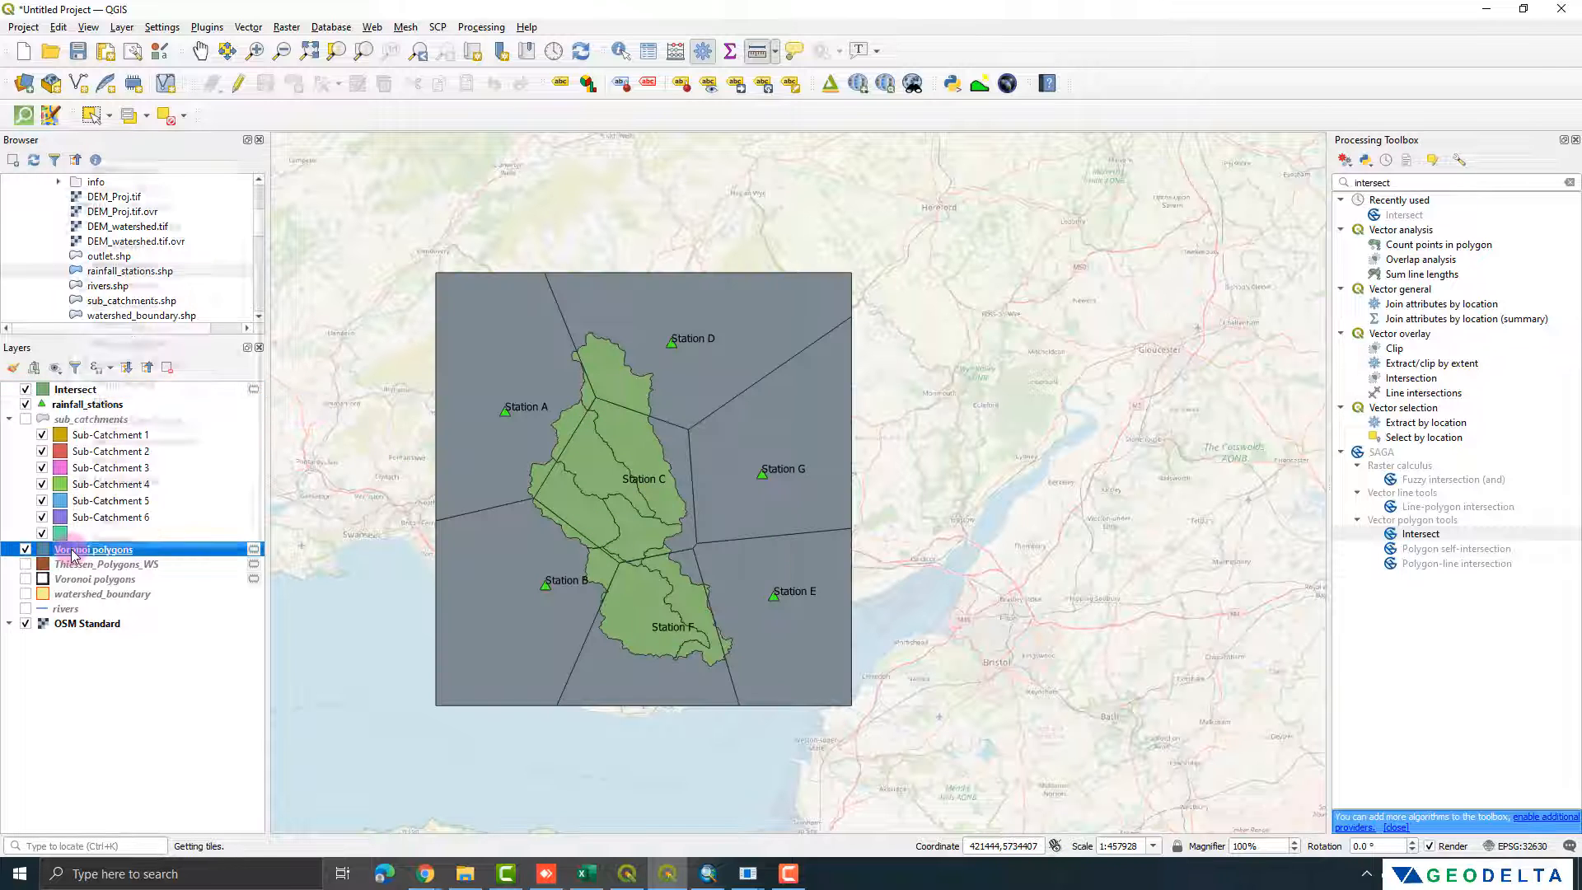
right_click(72, 551)
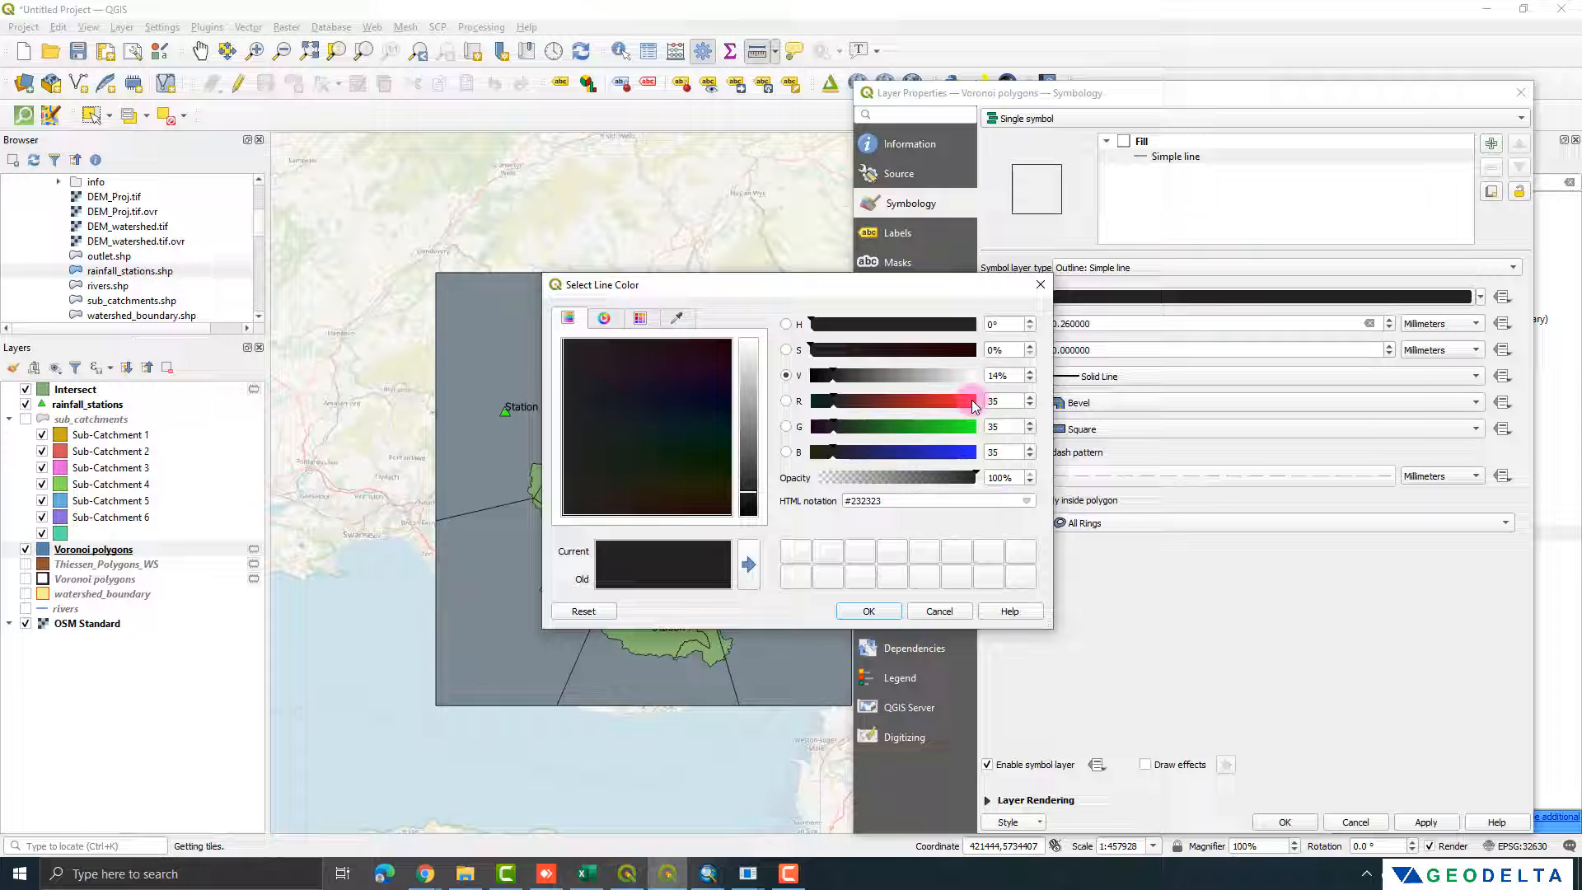
click(969, 402)
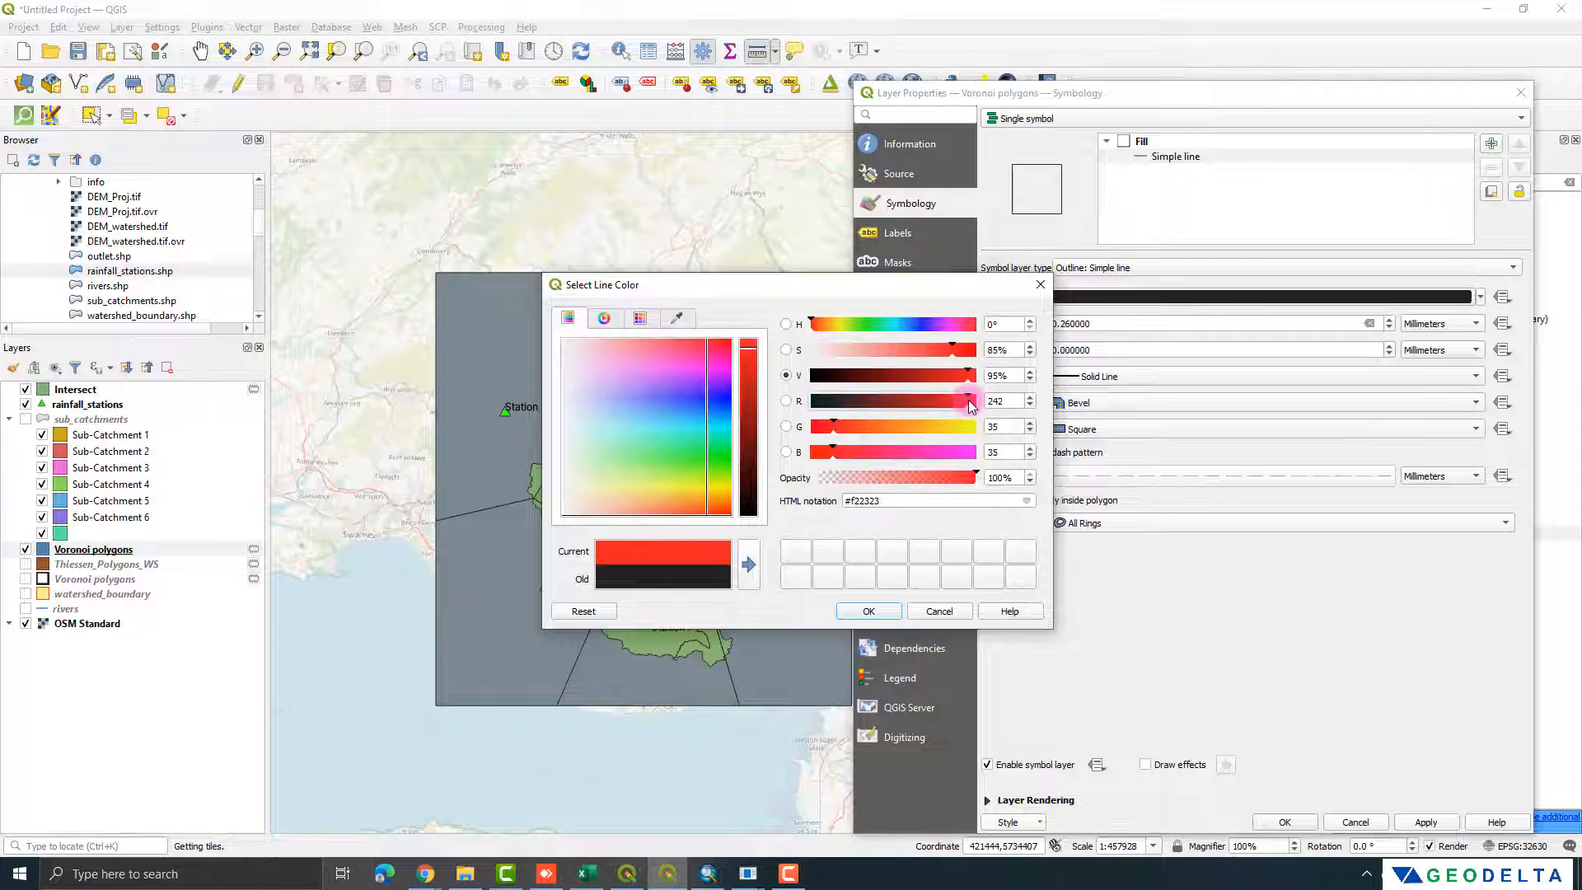
click(747, 352)
click(870, 610)
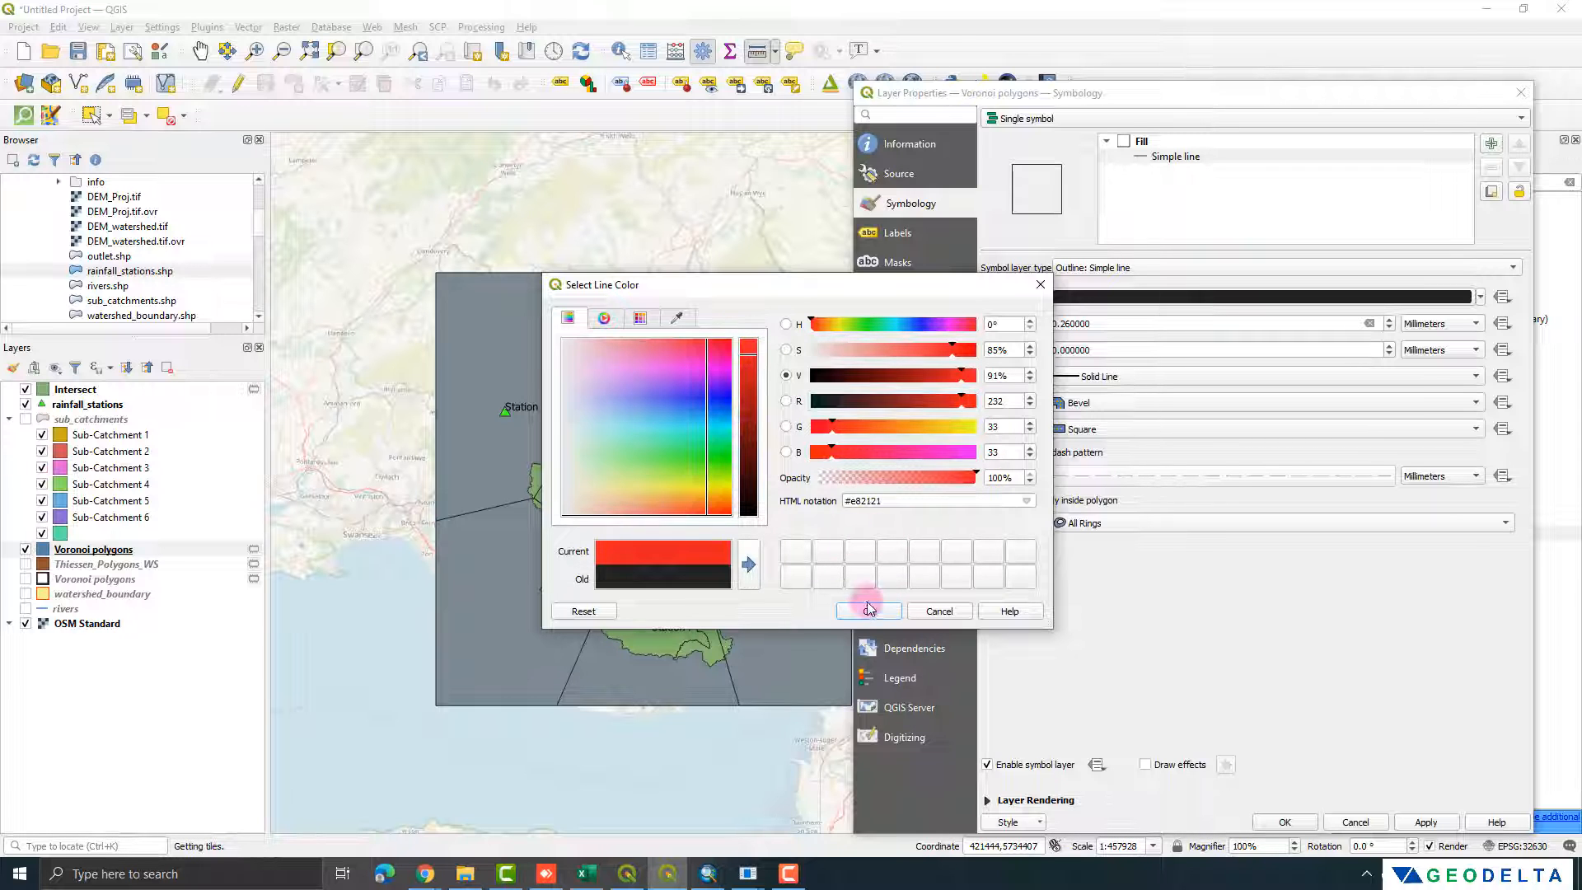
click(1424, 821)
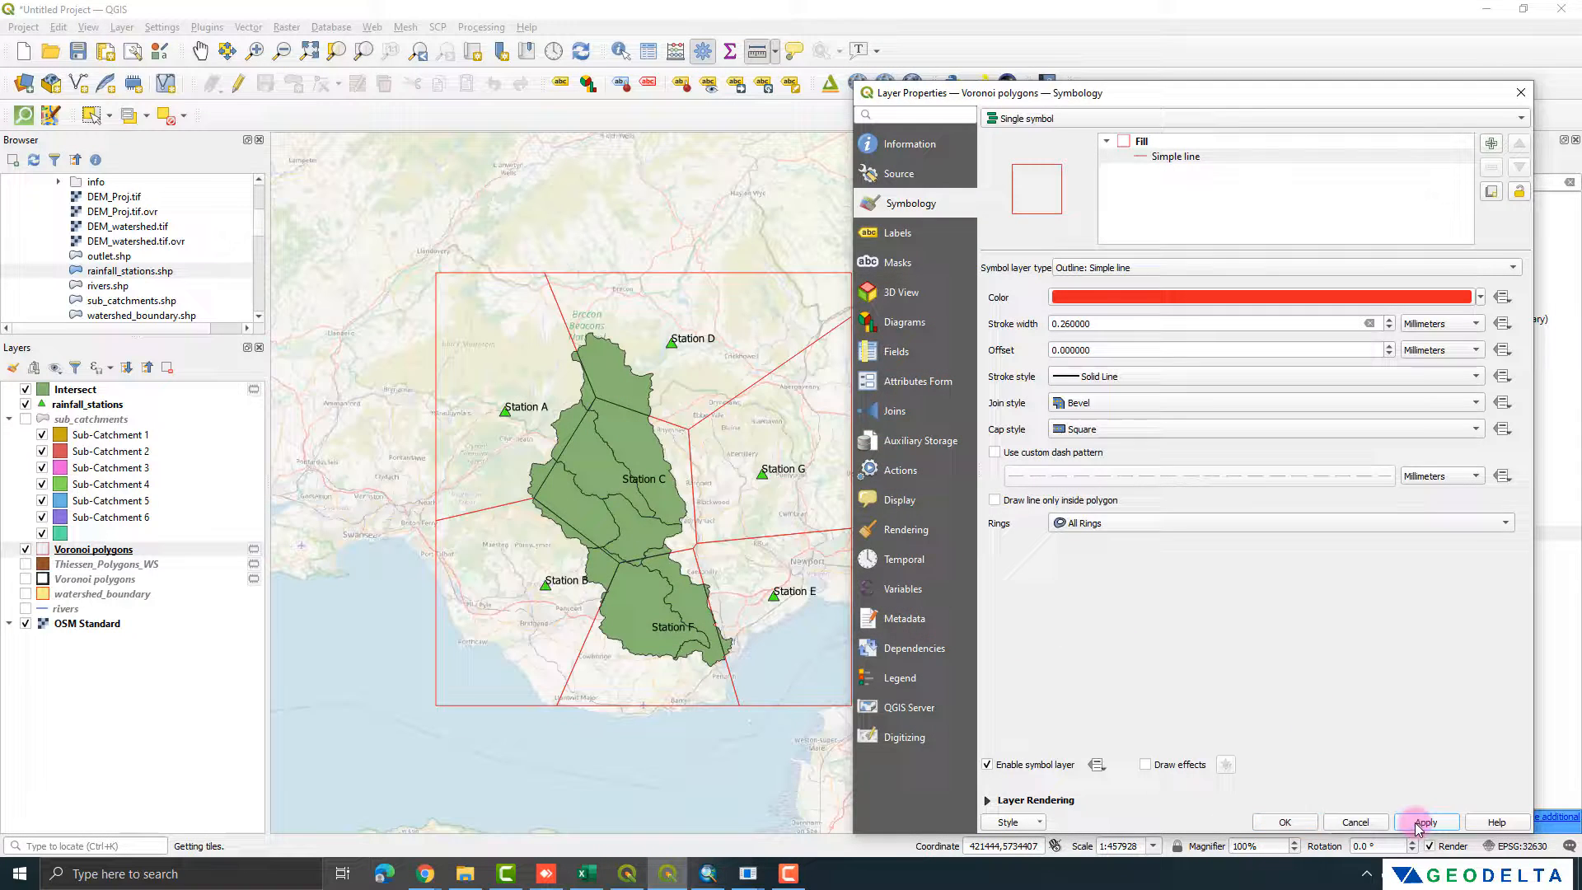
click(1283, 822)
drag(130, 549, 123, 389)
Step: Identify all six features of the sub_catchments layer on the map to examine how the Voronoi boundaries divide each sub-catchment
scroll(622, 482, up, 1)
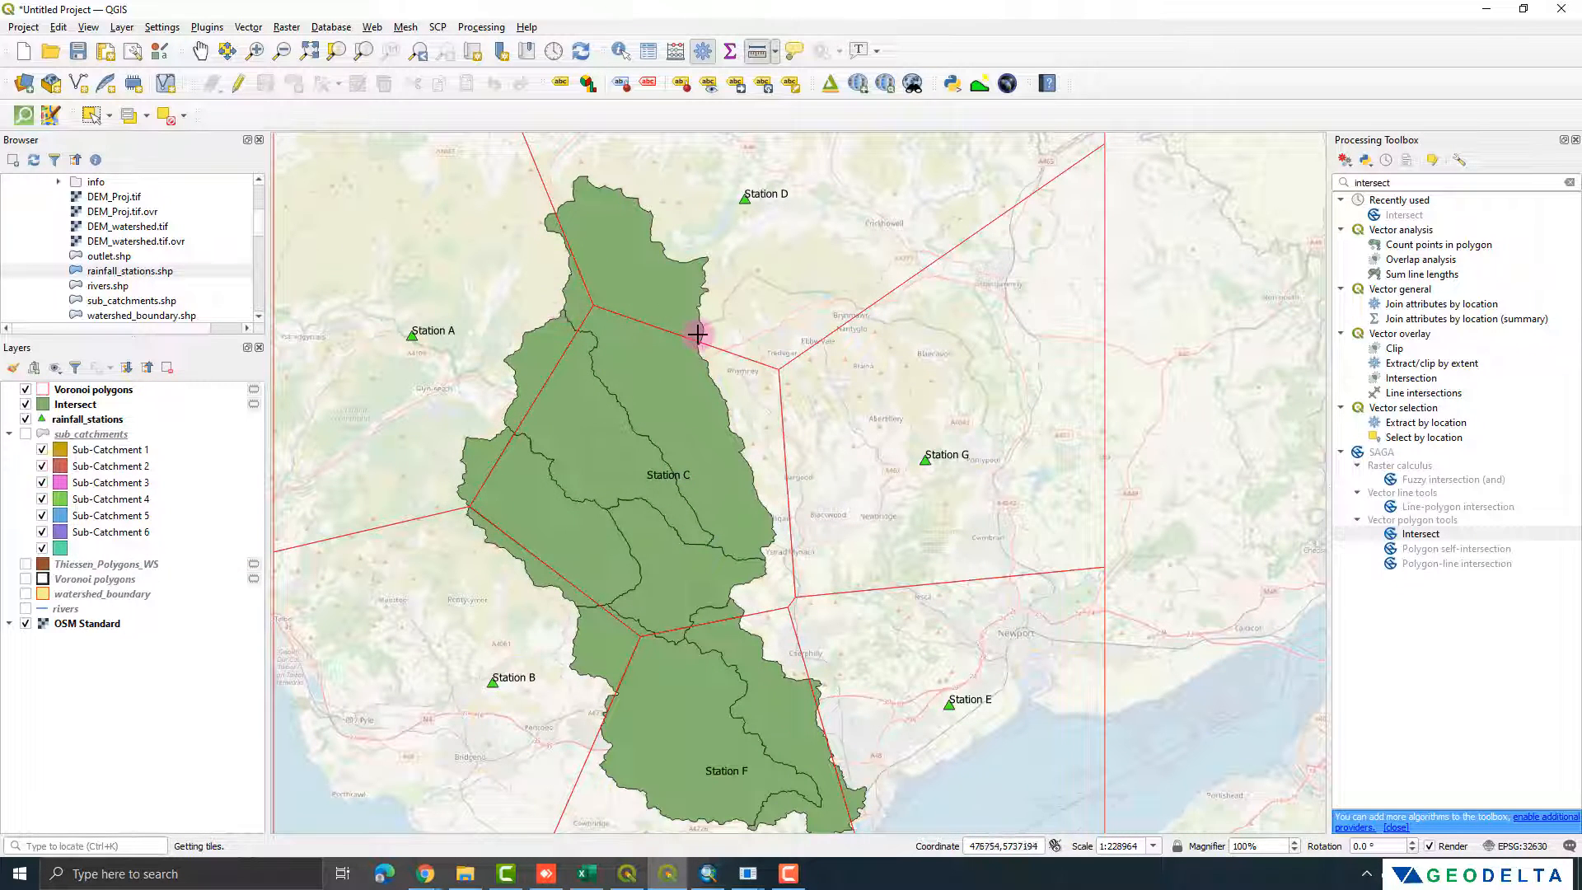
drag(697, 333, 726, 453)
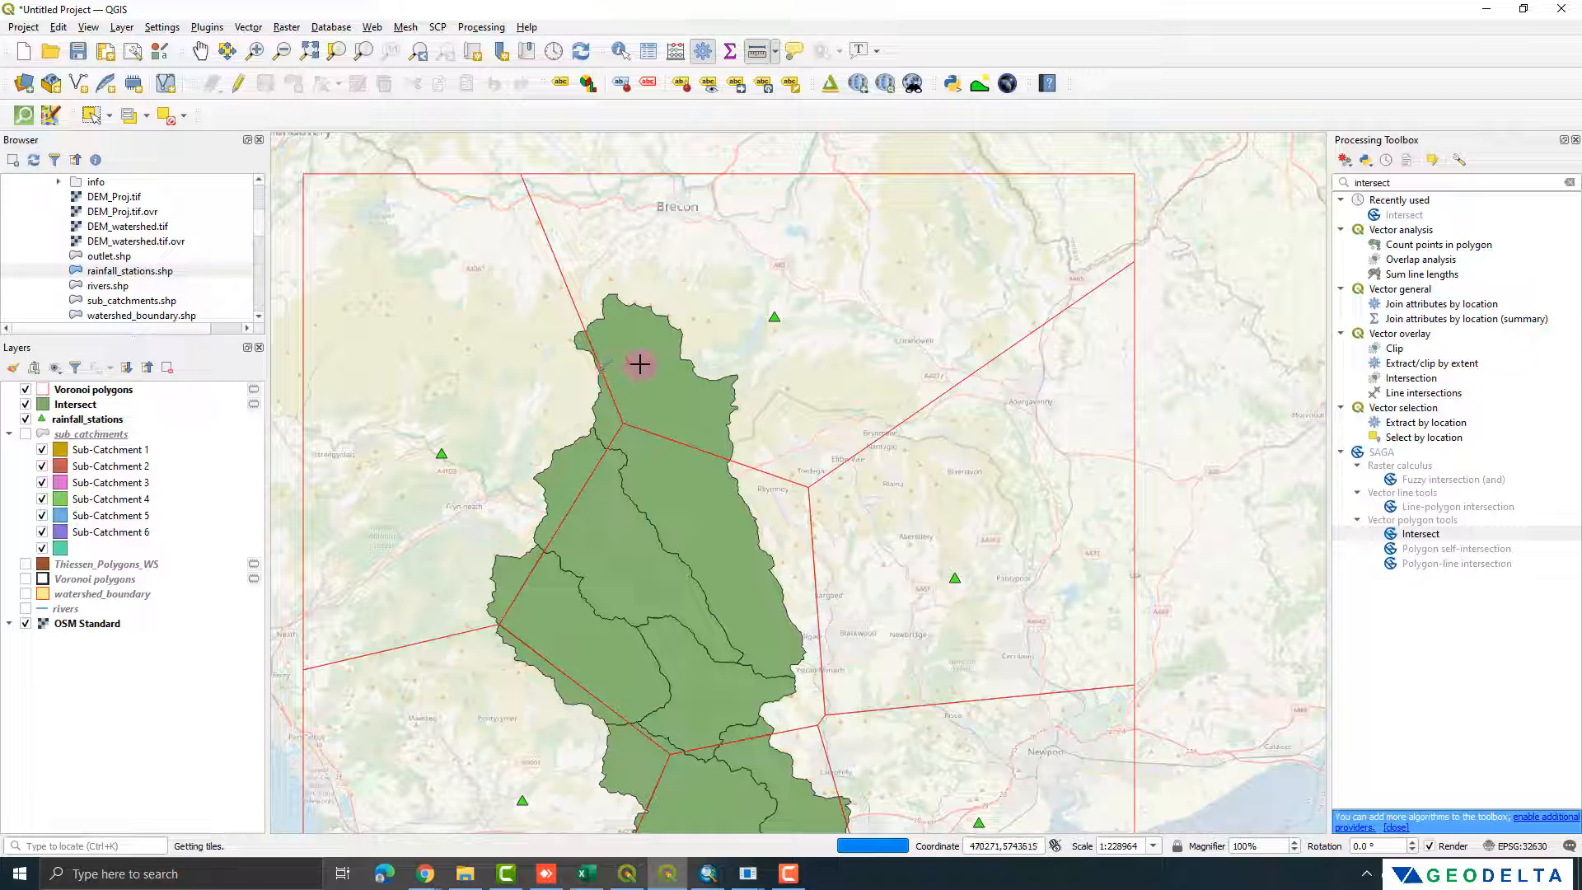
click(620, 51)
click(683, 375)
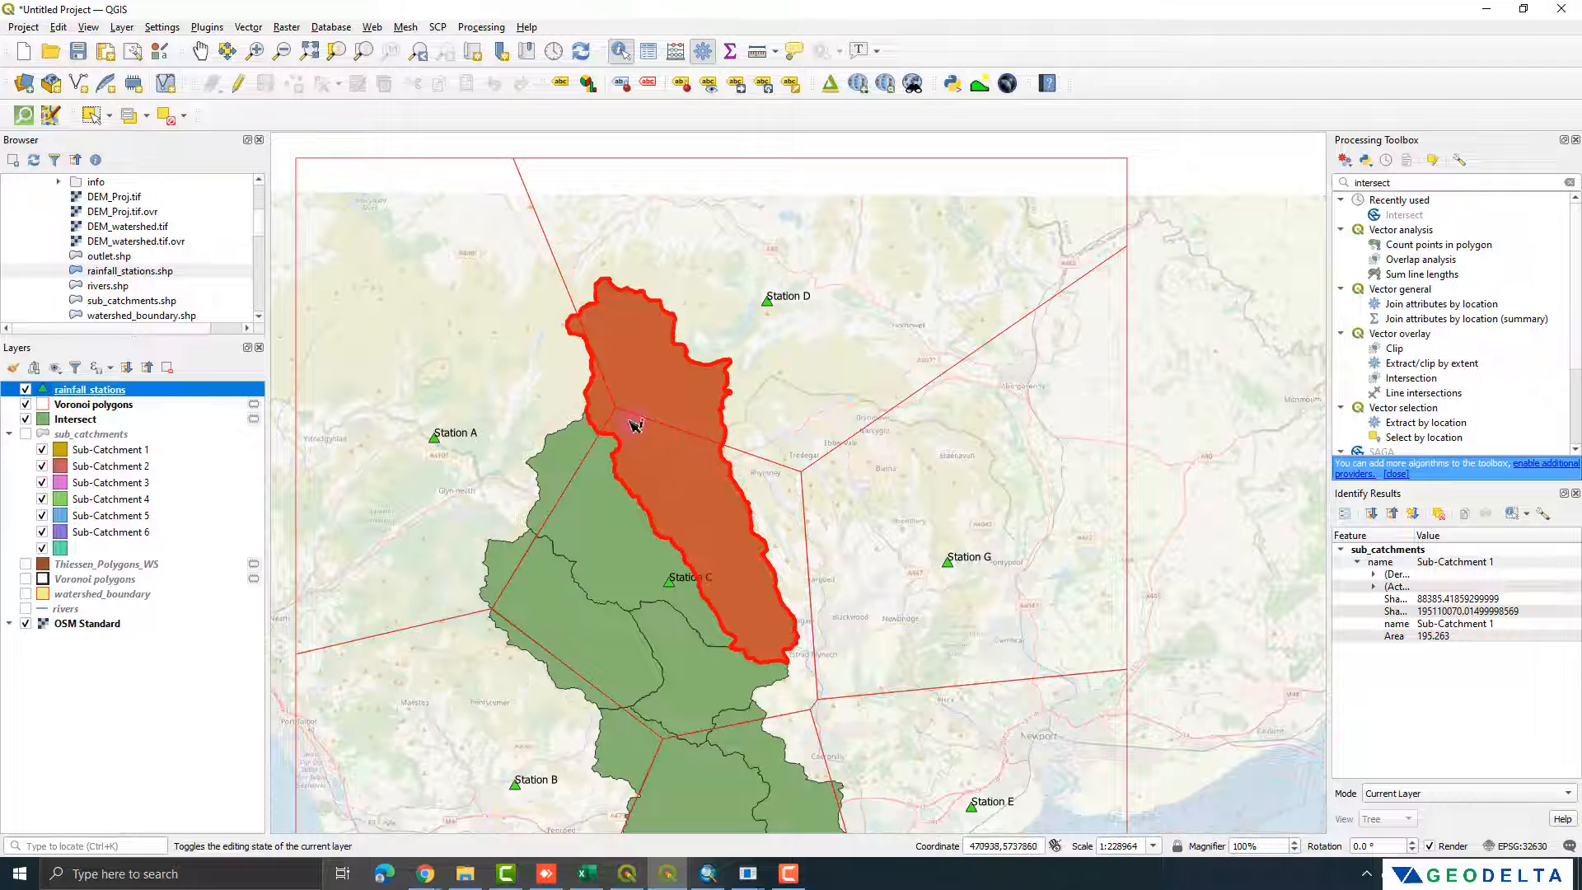
click(623, 547)
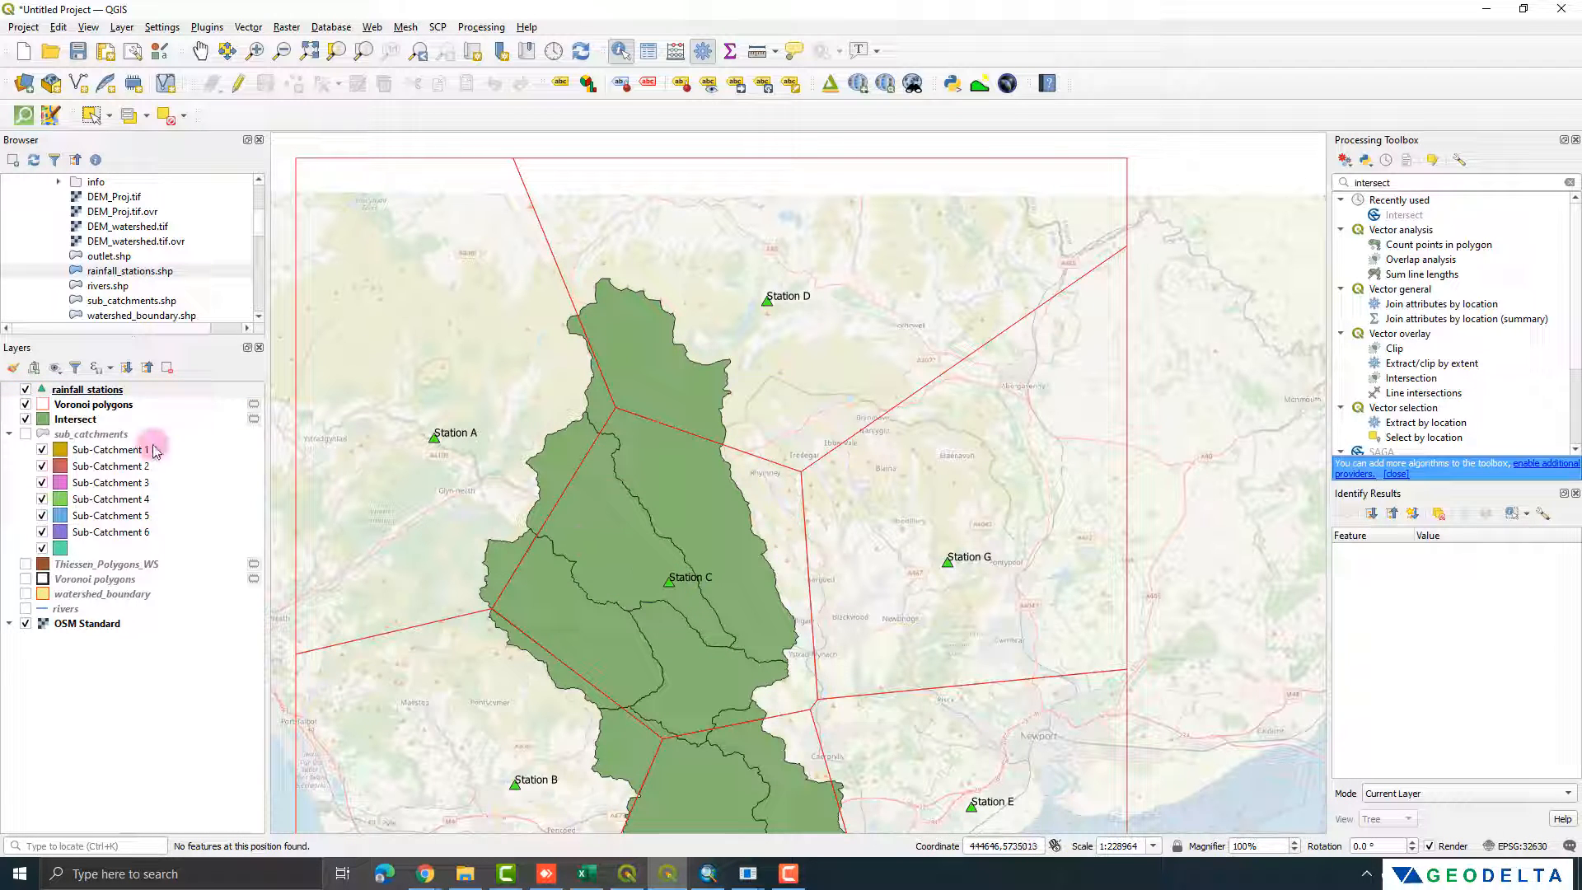
click(95, 434)
click(587, 445)
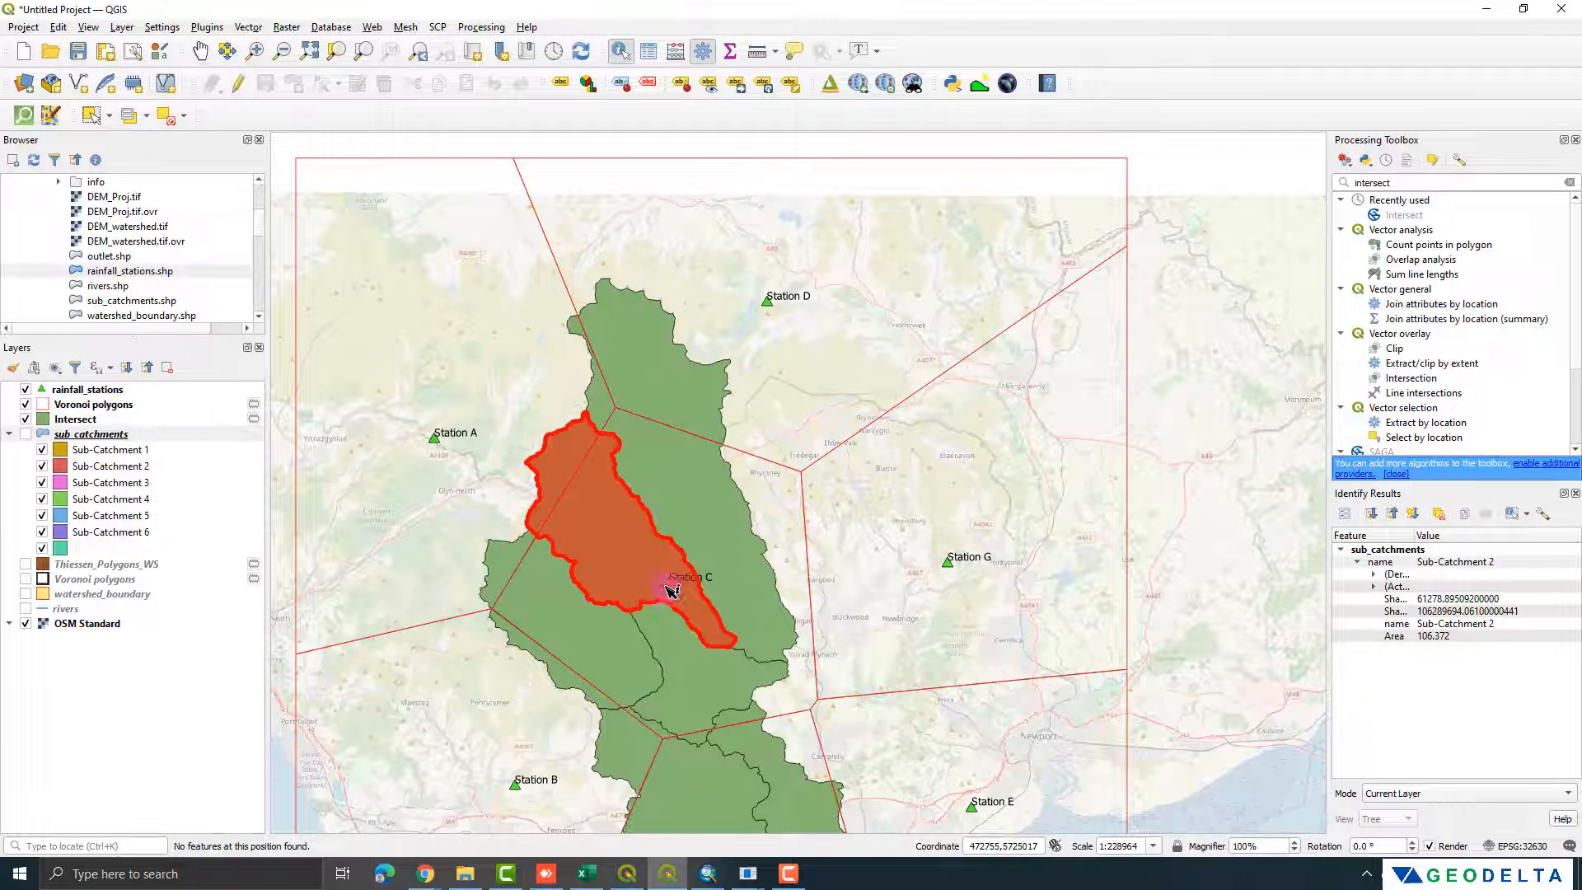
drag(671, 590, 703, 395)
click(629, 403)
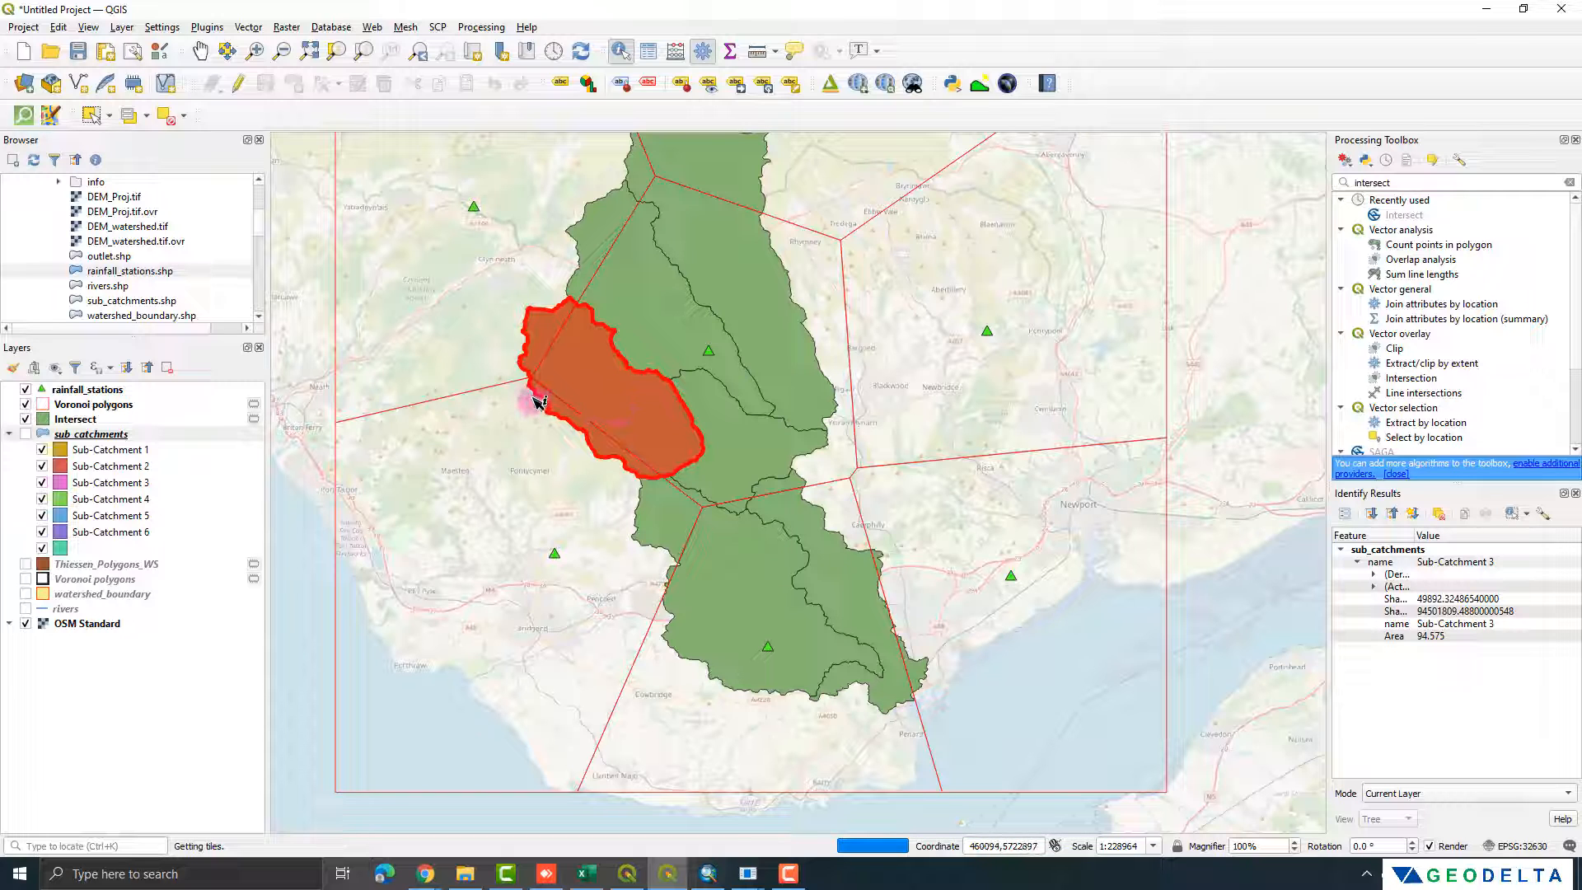
click(752, 447)
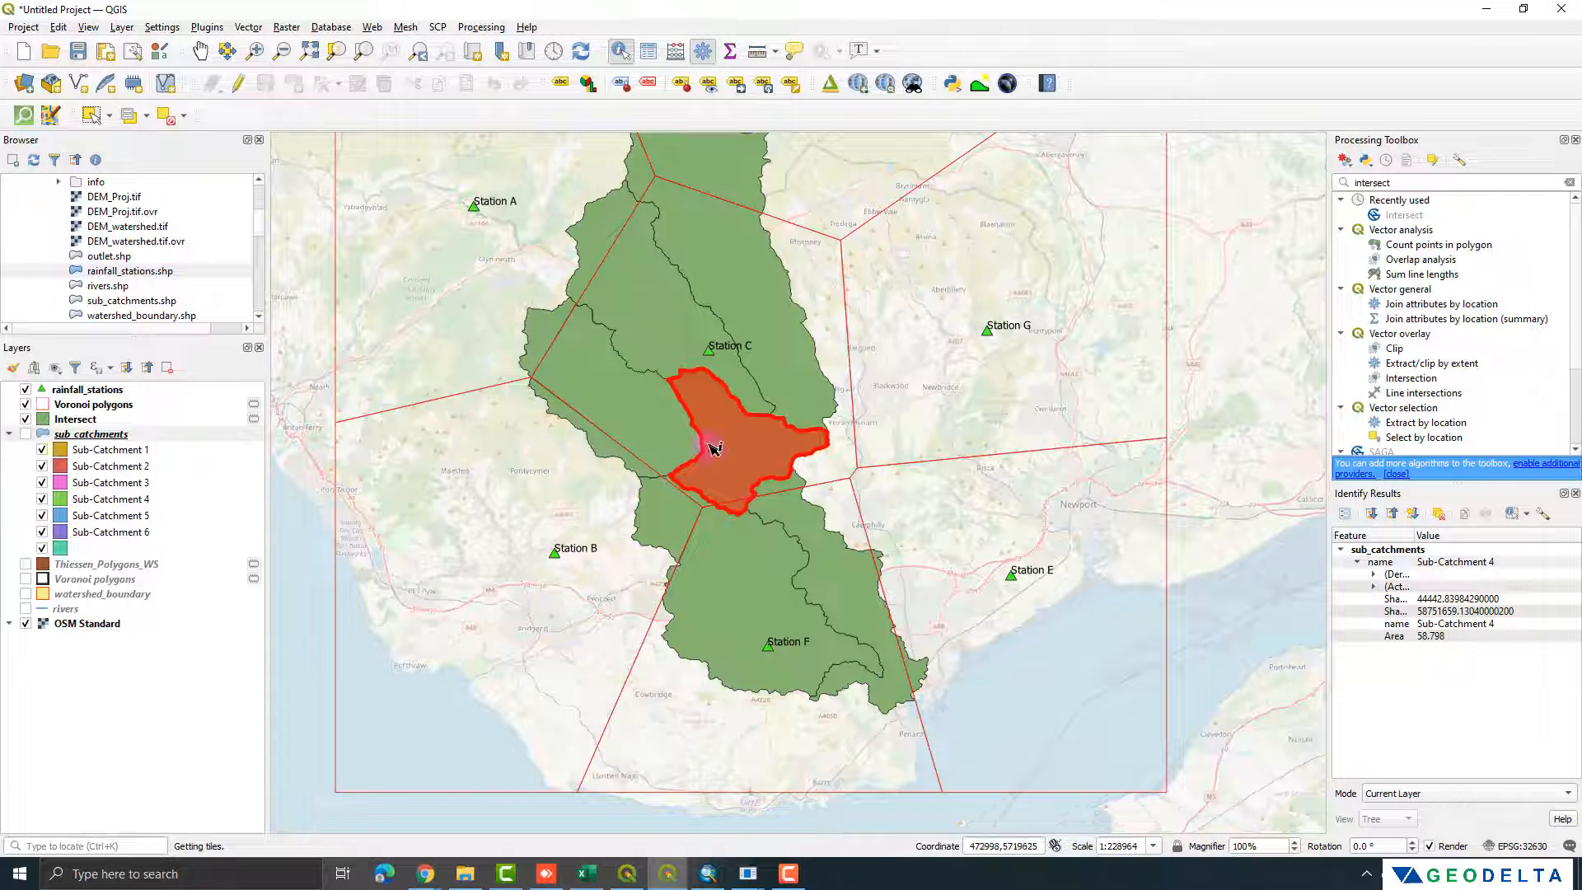
click(869, 582)
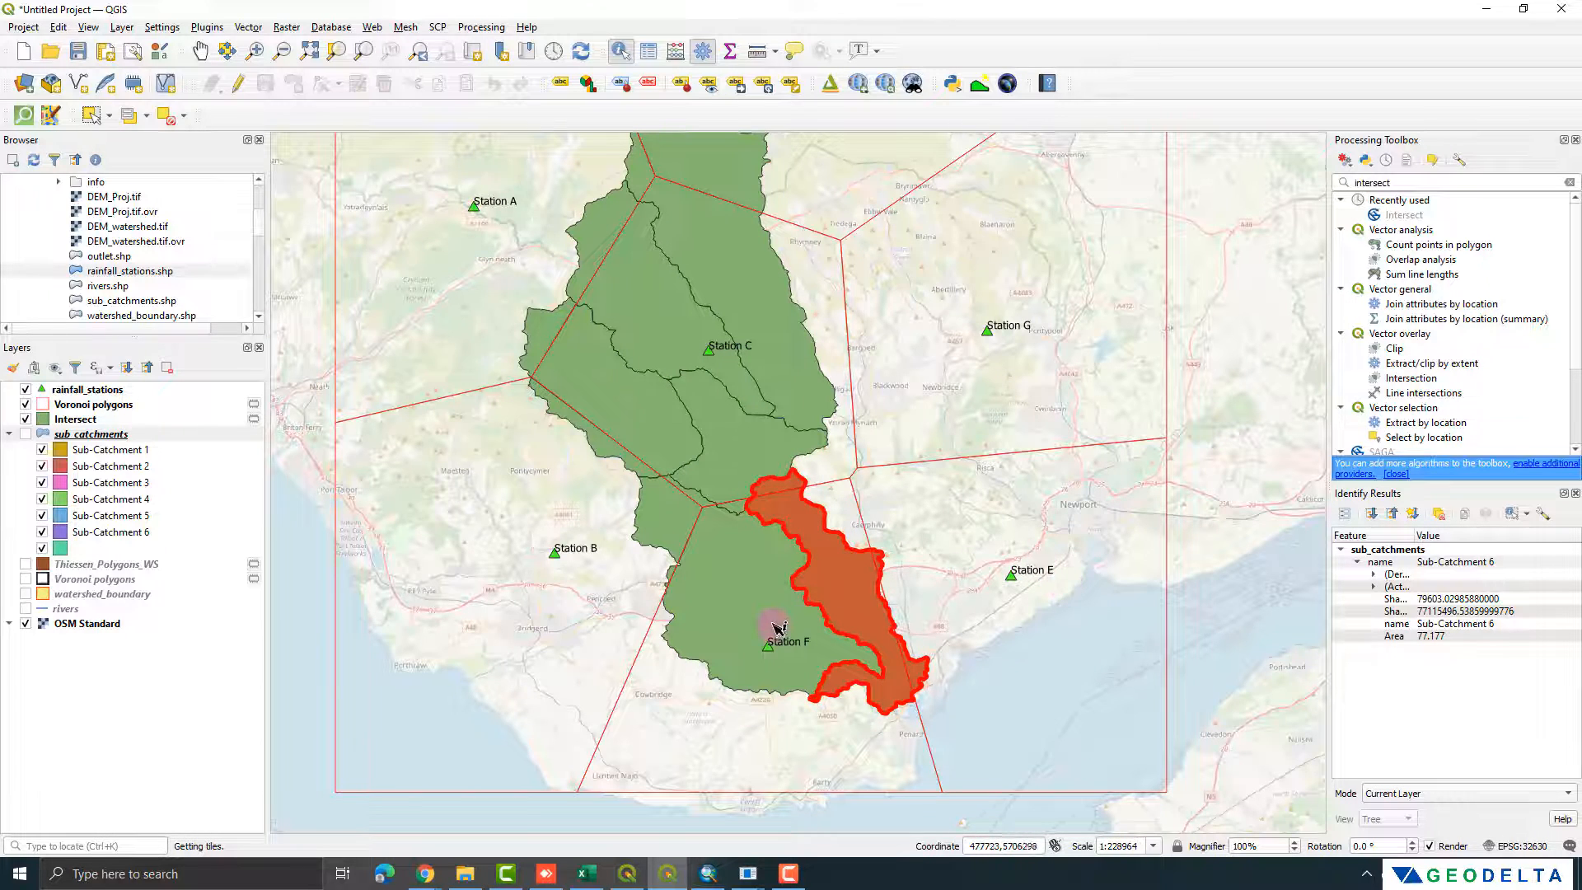
click(703, 631)
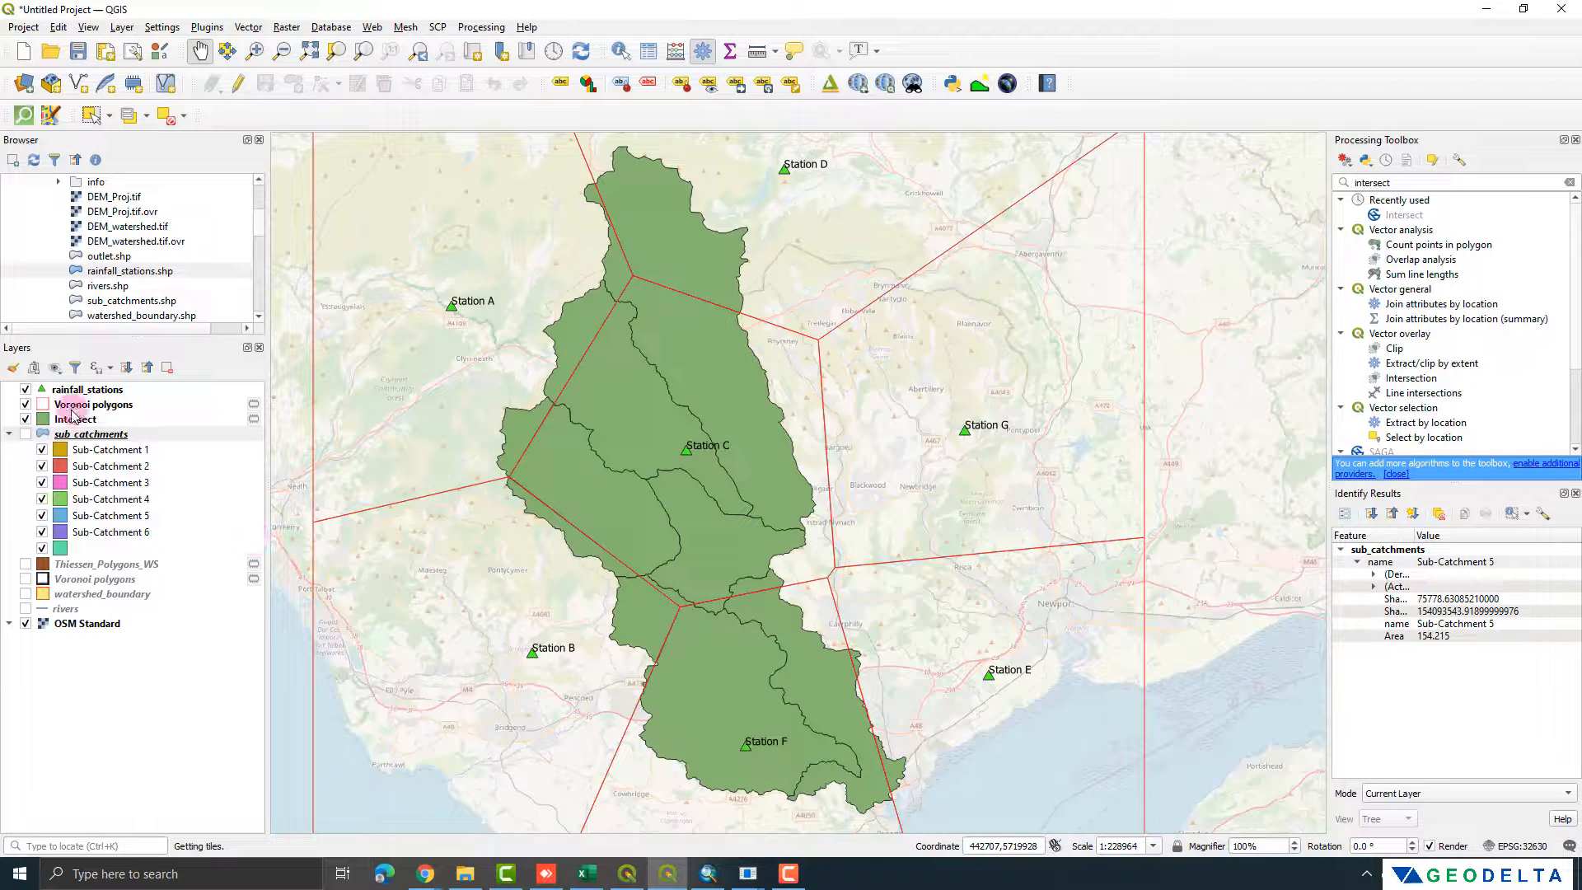
Step: Open the attribute table of the Intersect layer and sort its records by the name field
click(73, 418)
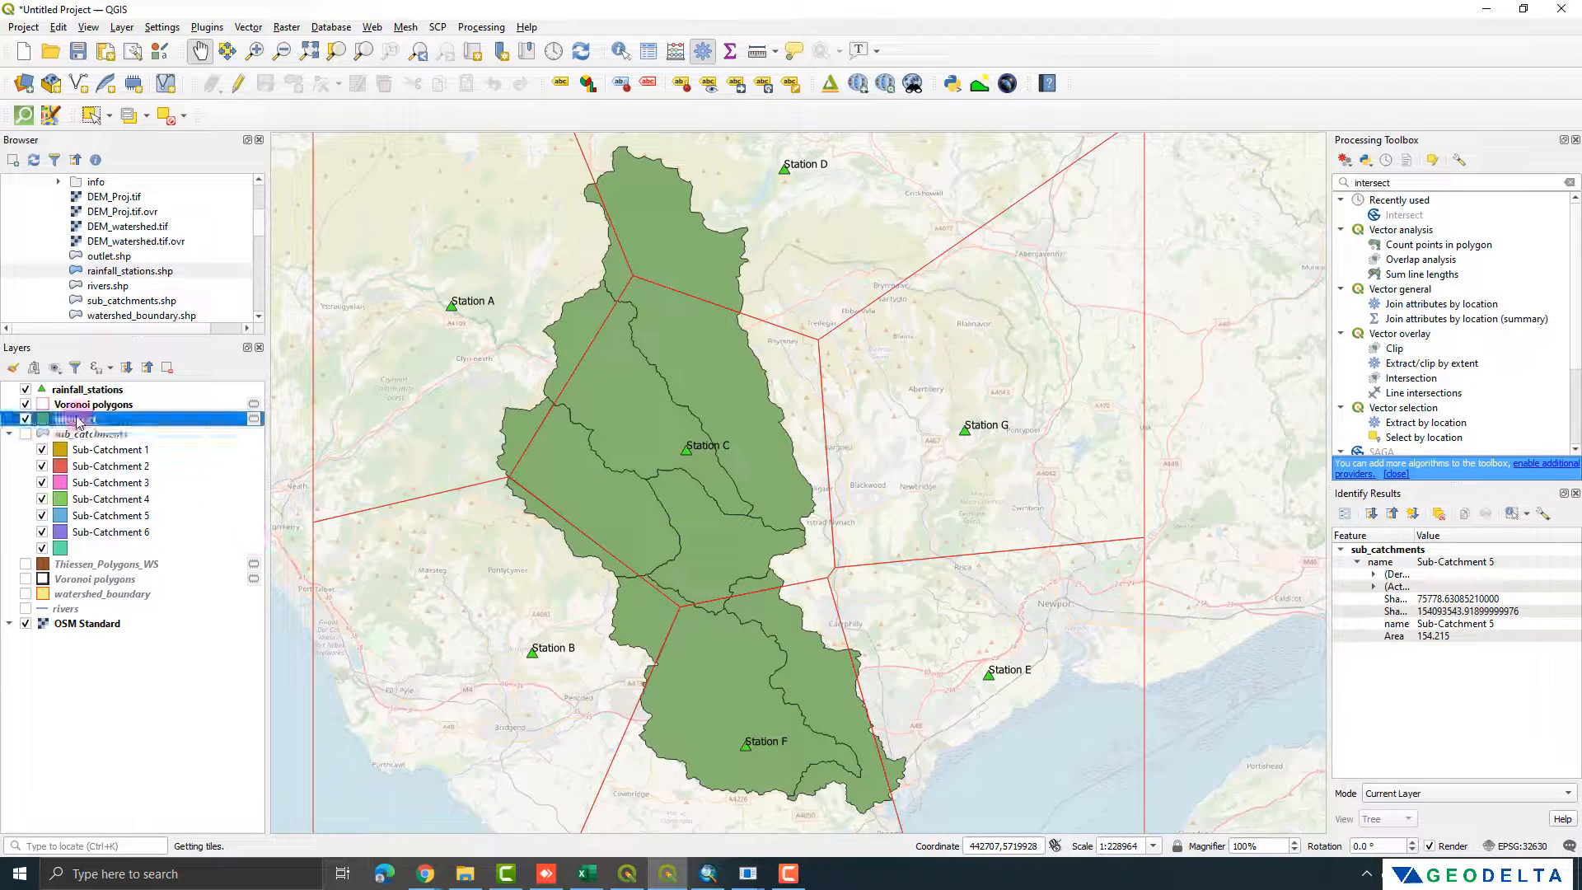
right_click(74, 418)
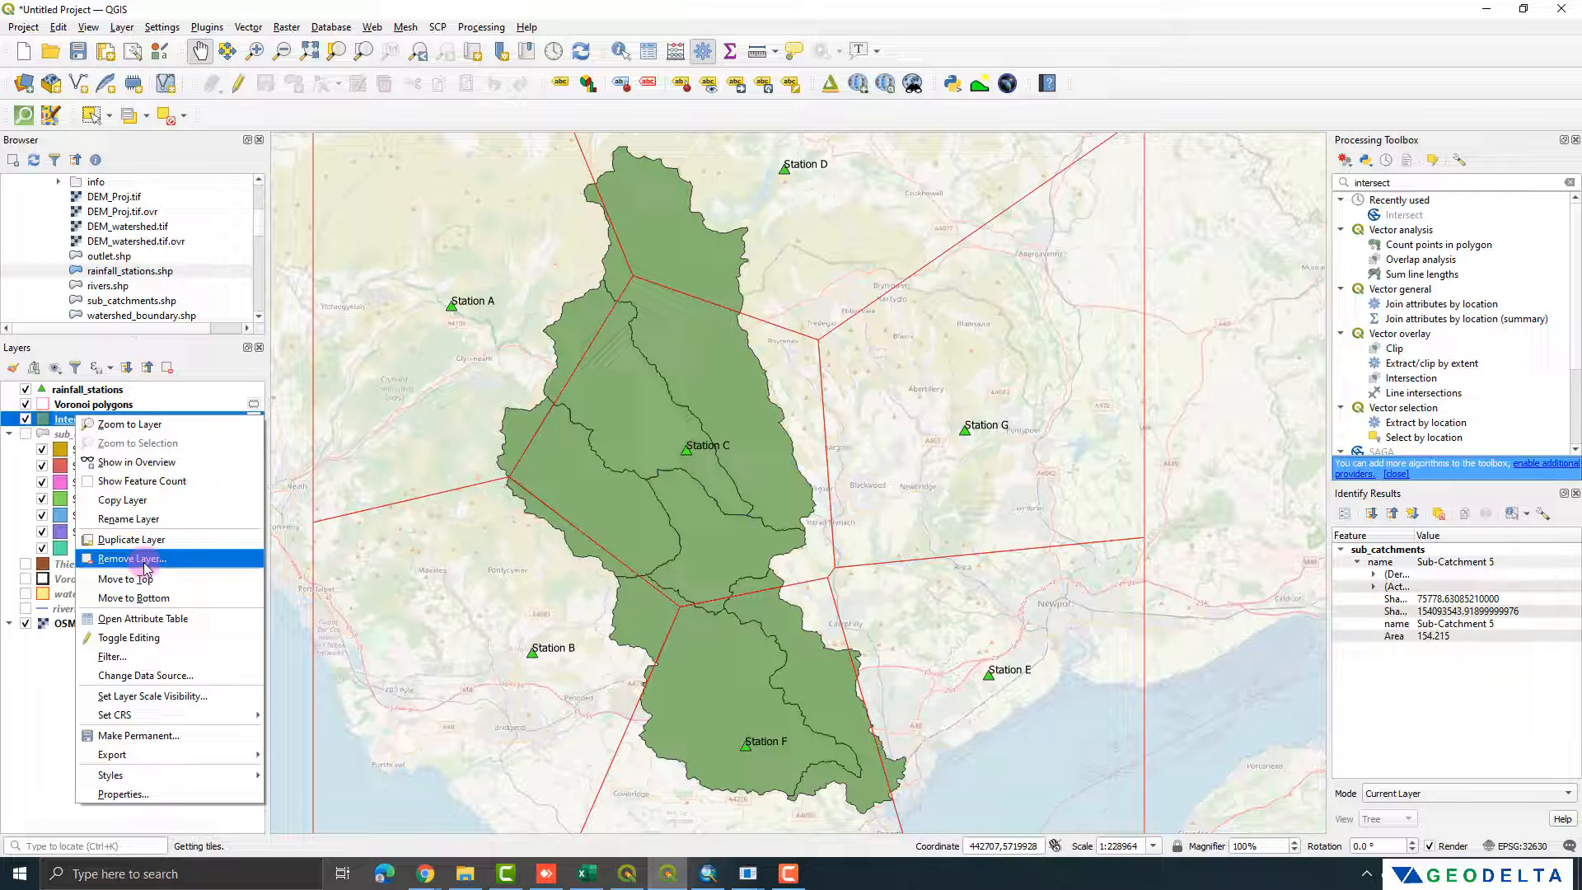
click(142, 618)
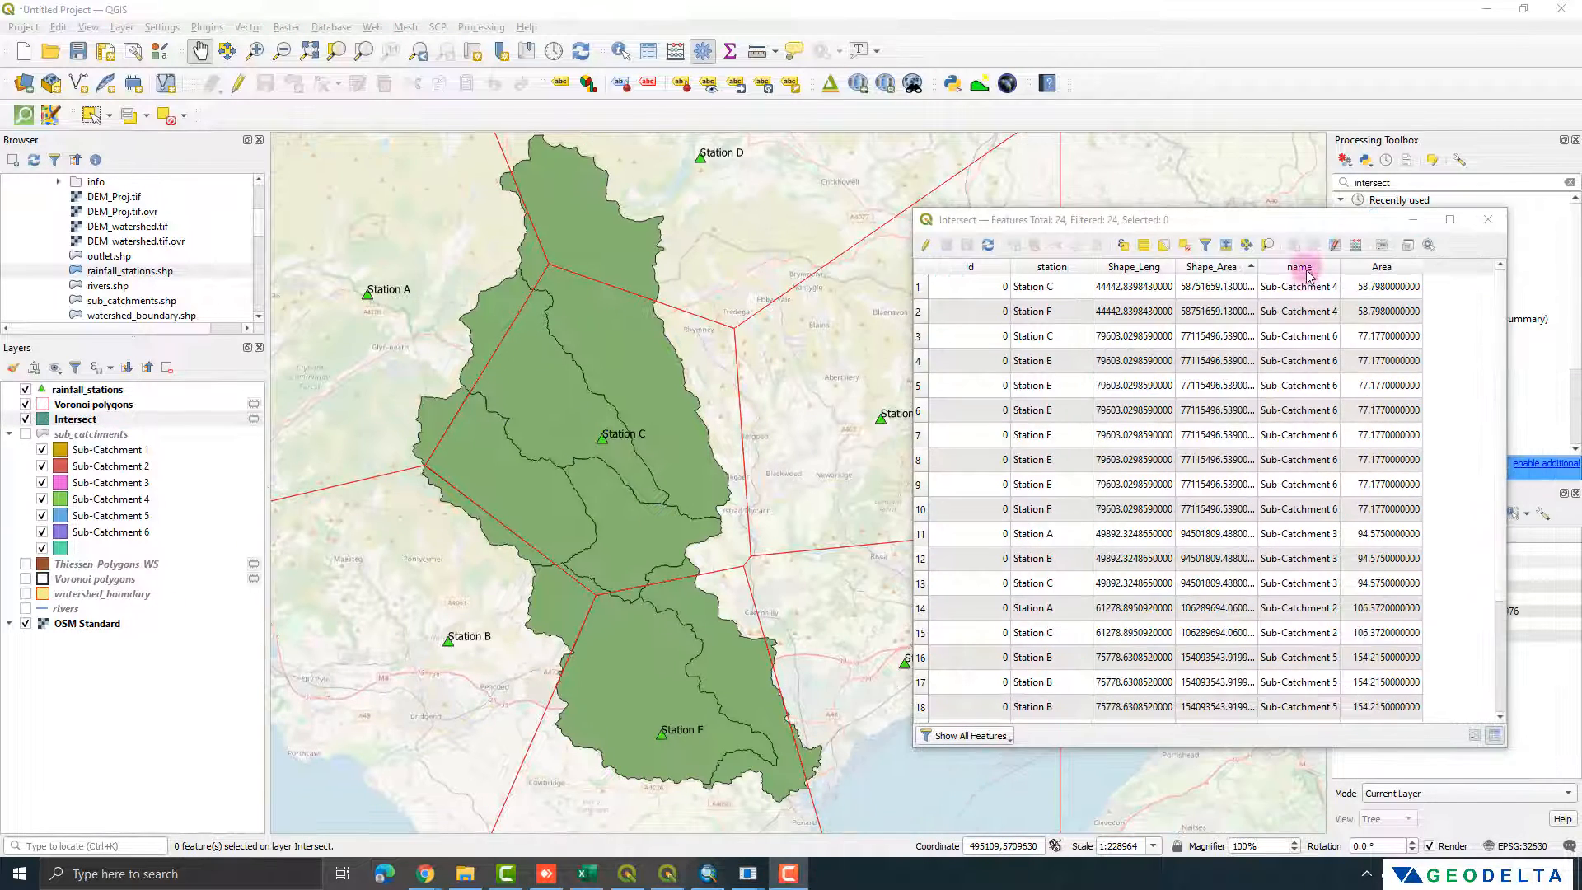
click(1301, 268)
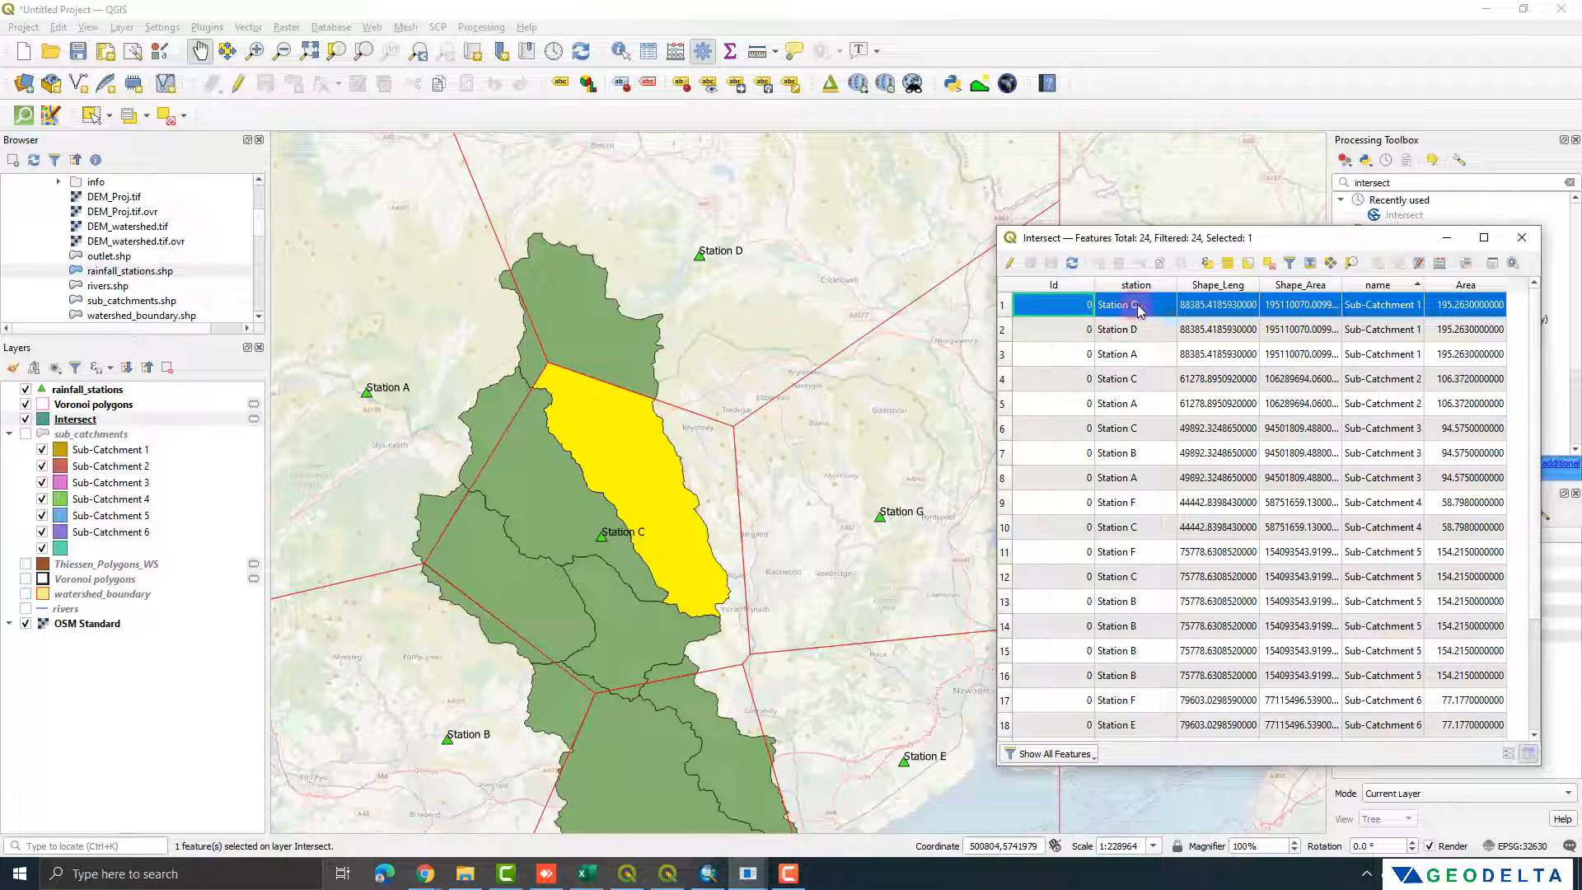
Step: Highlight the Intersect records of Sub-Catchment 1 and Sub-Catchment 2 on the map to examine which station covers each piece
click(1005, 329)
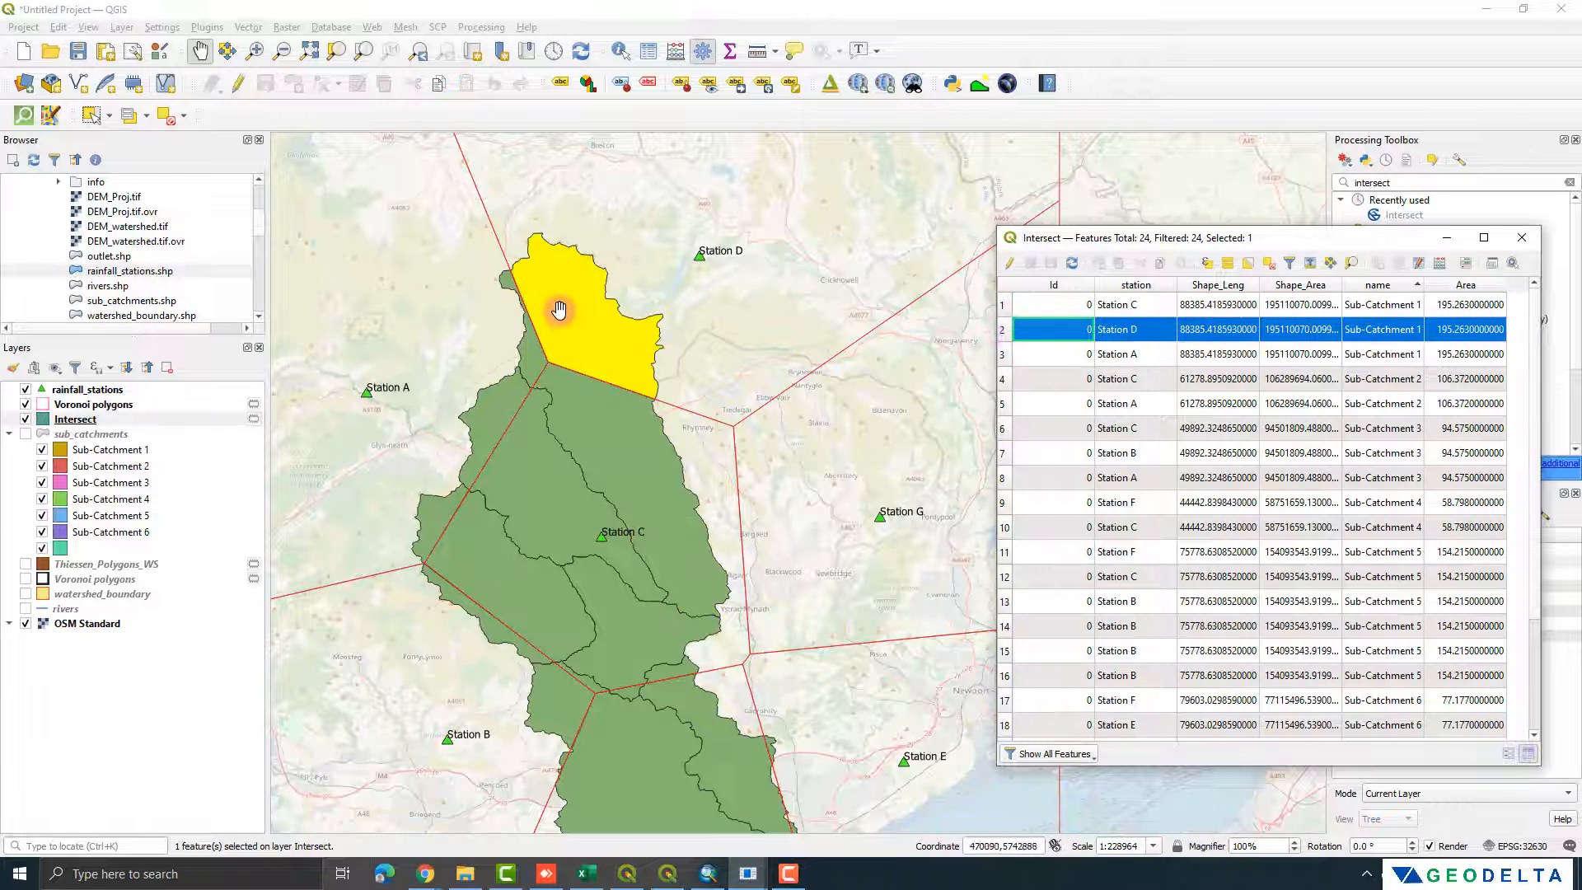
click(1003, 359)
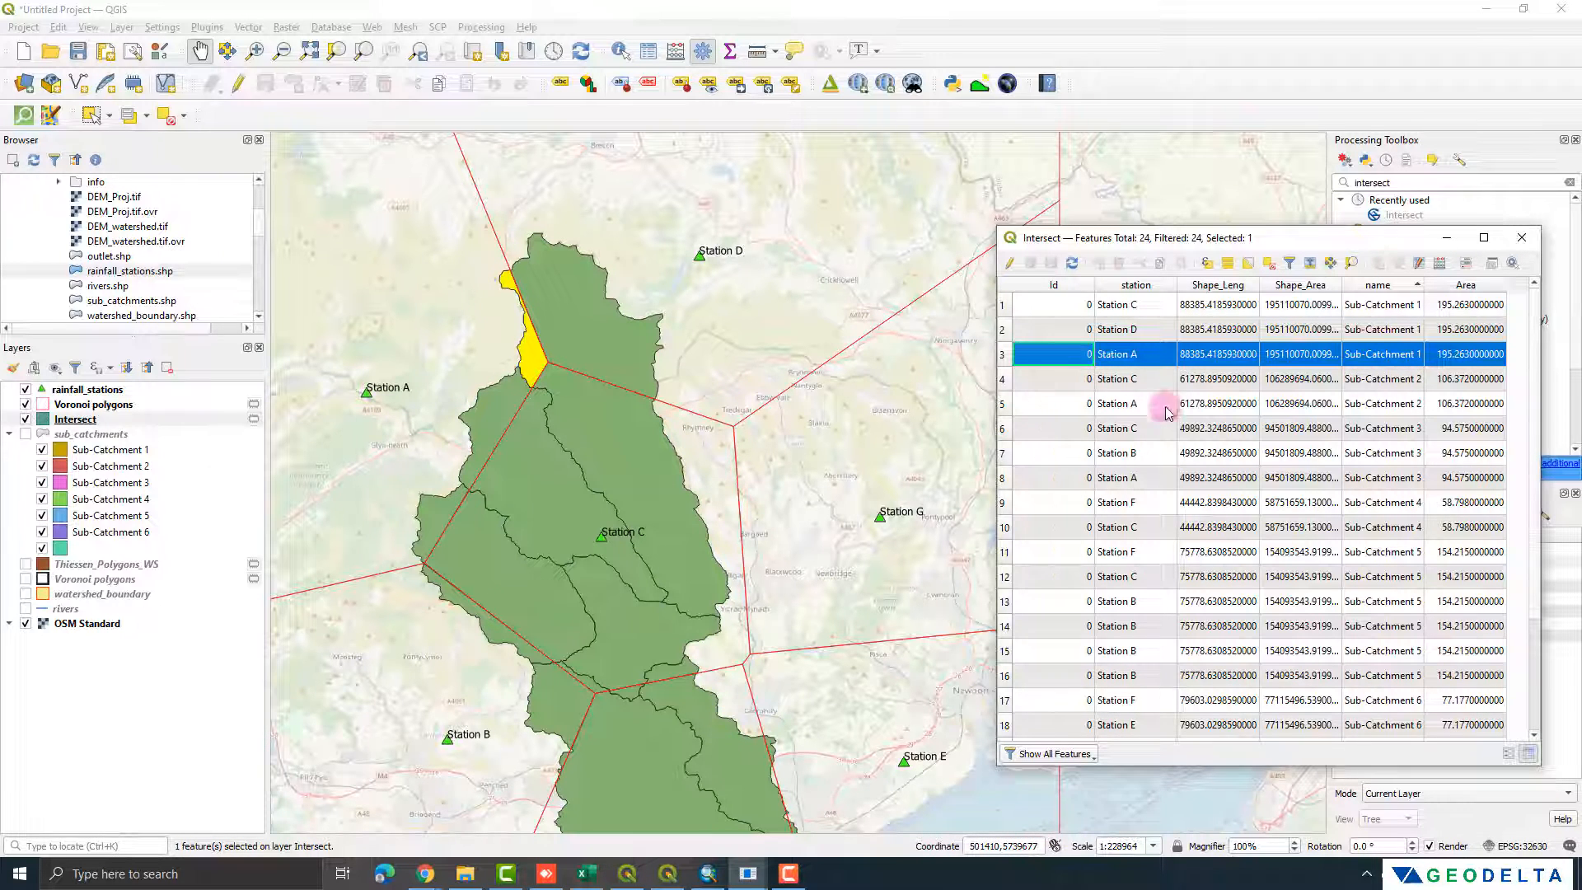
click(1005, 379)
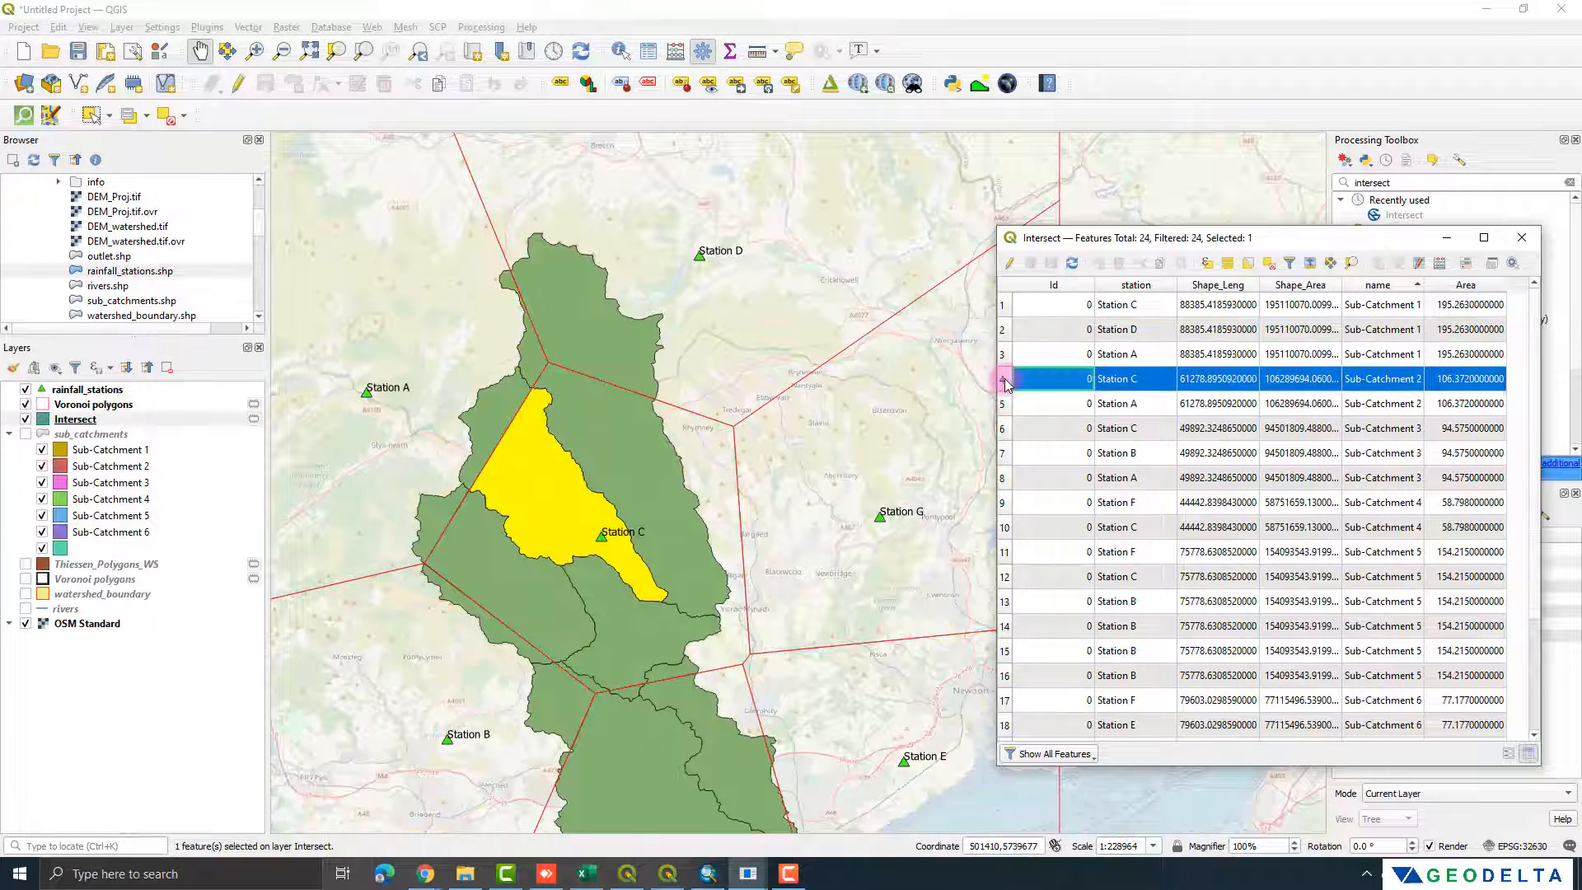
ctrl+click(1005, 406)
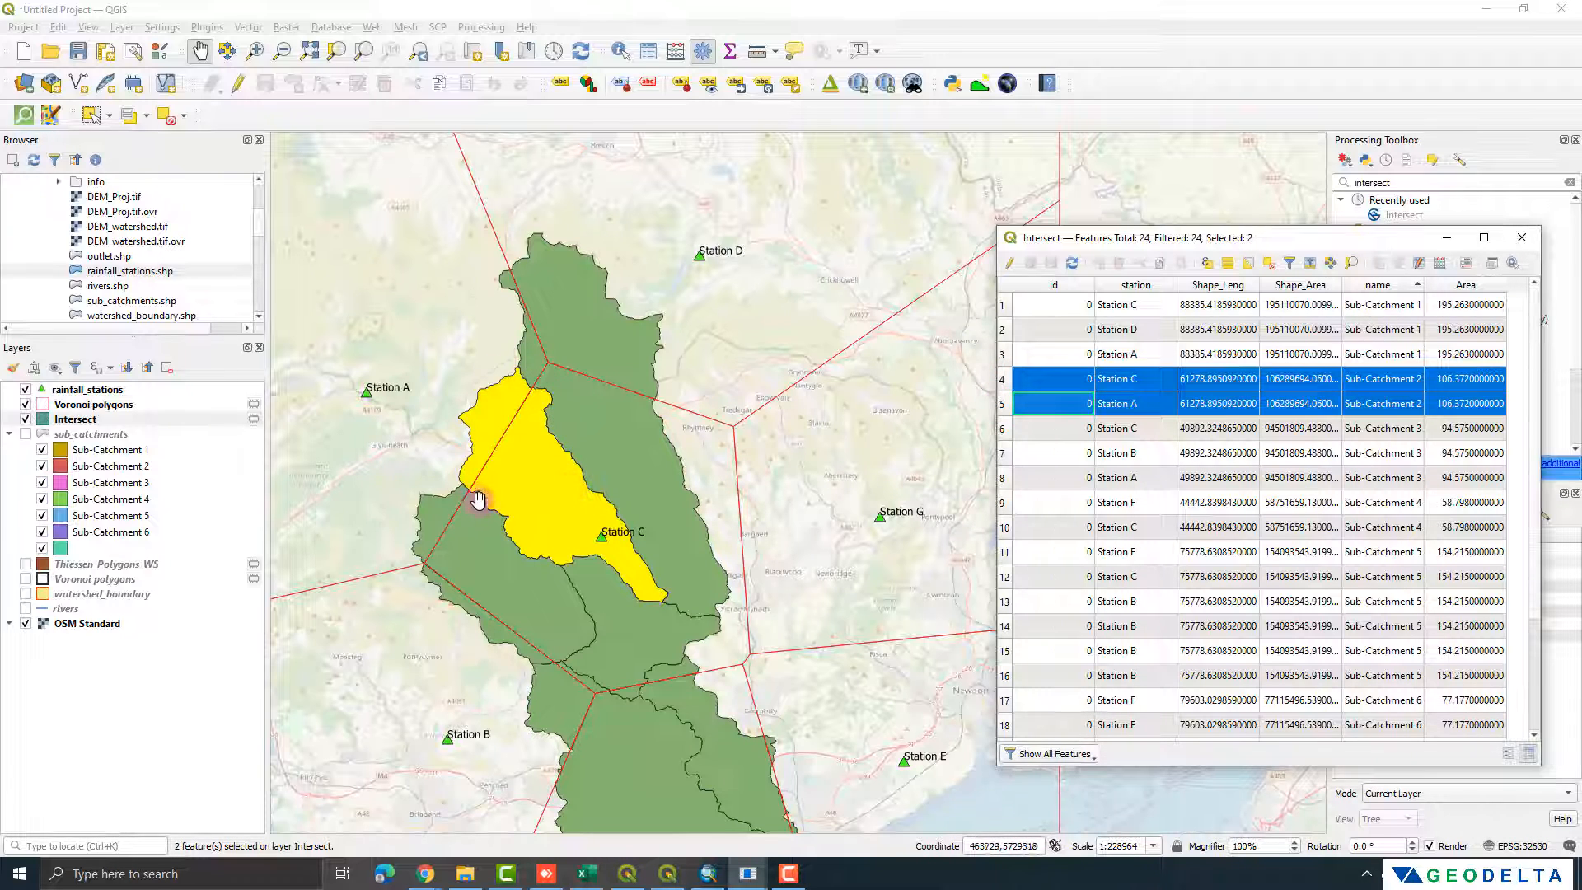
click(1006, 384)
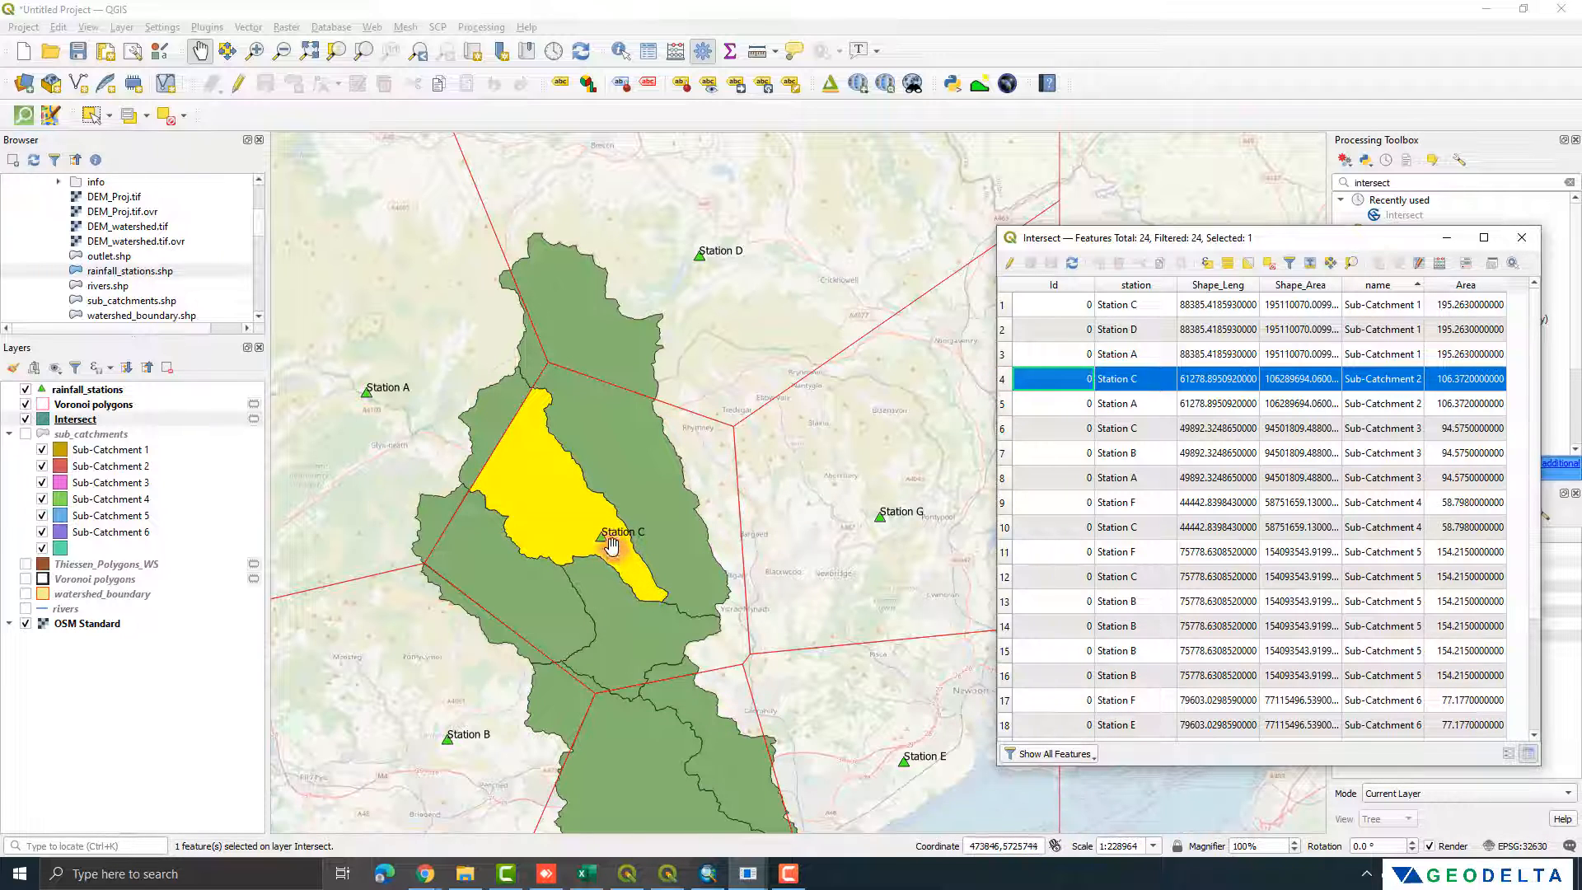
click(1005, 403)
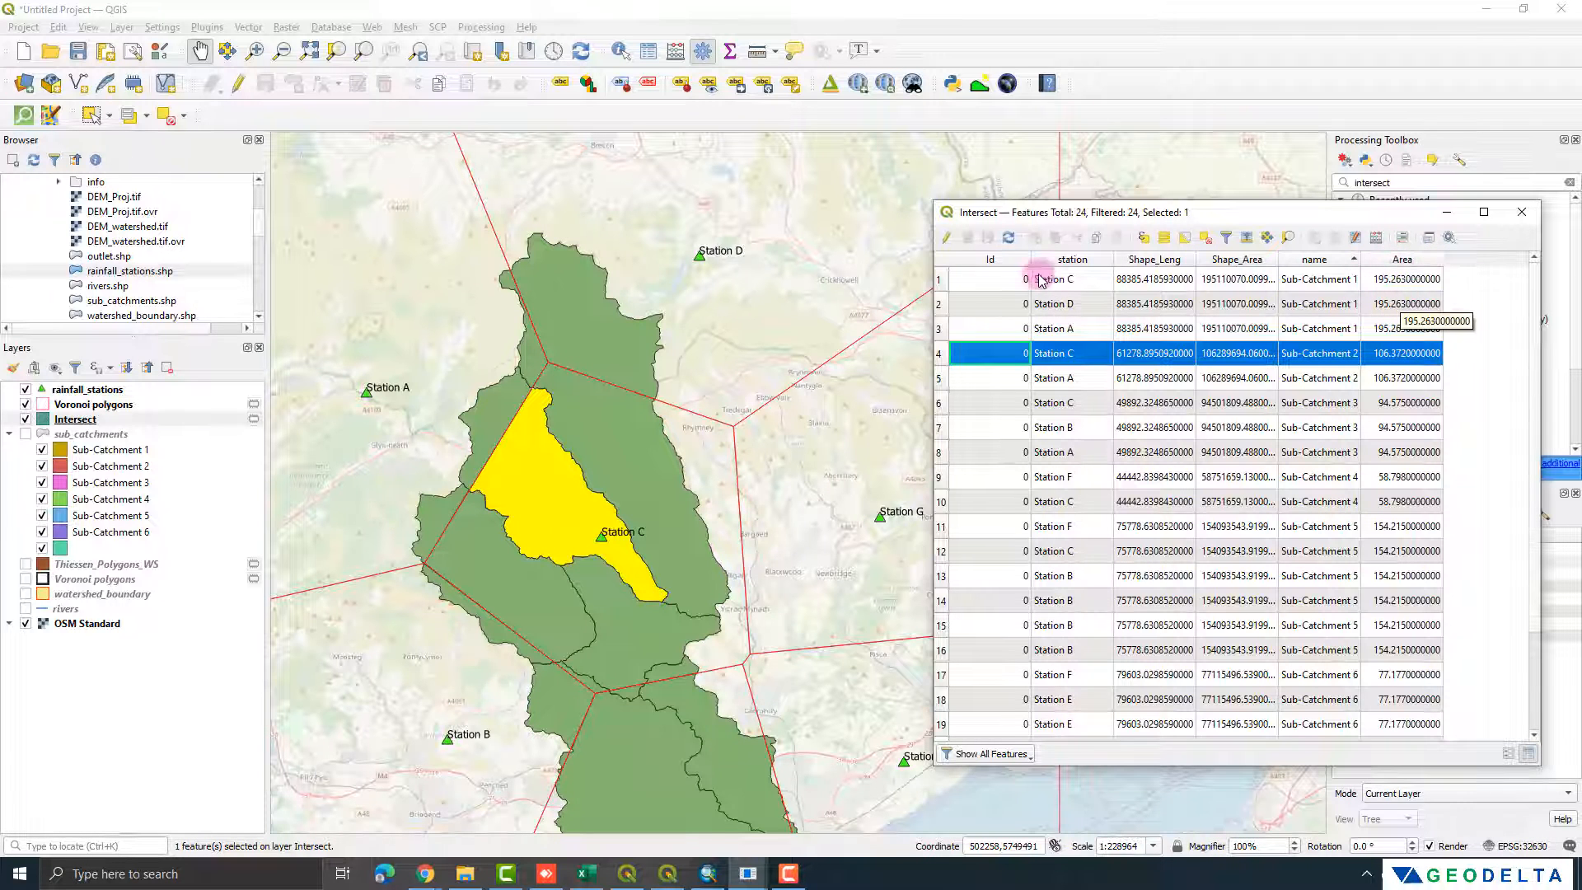
click(939, 280)
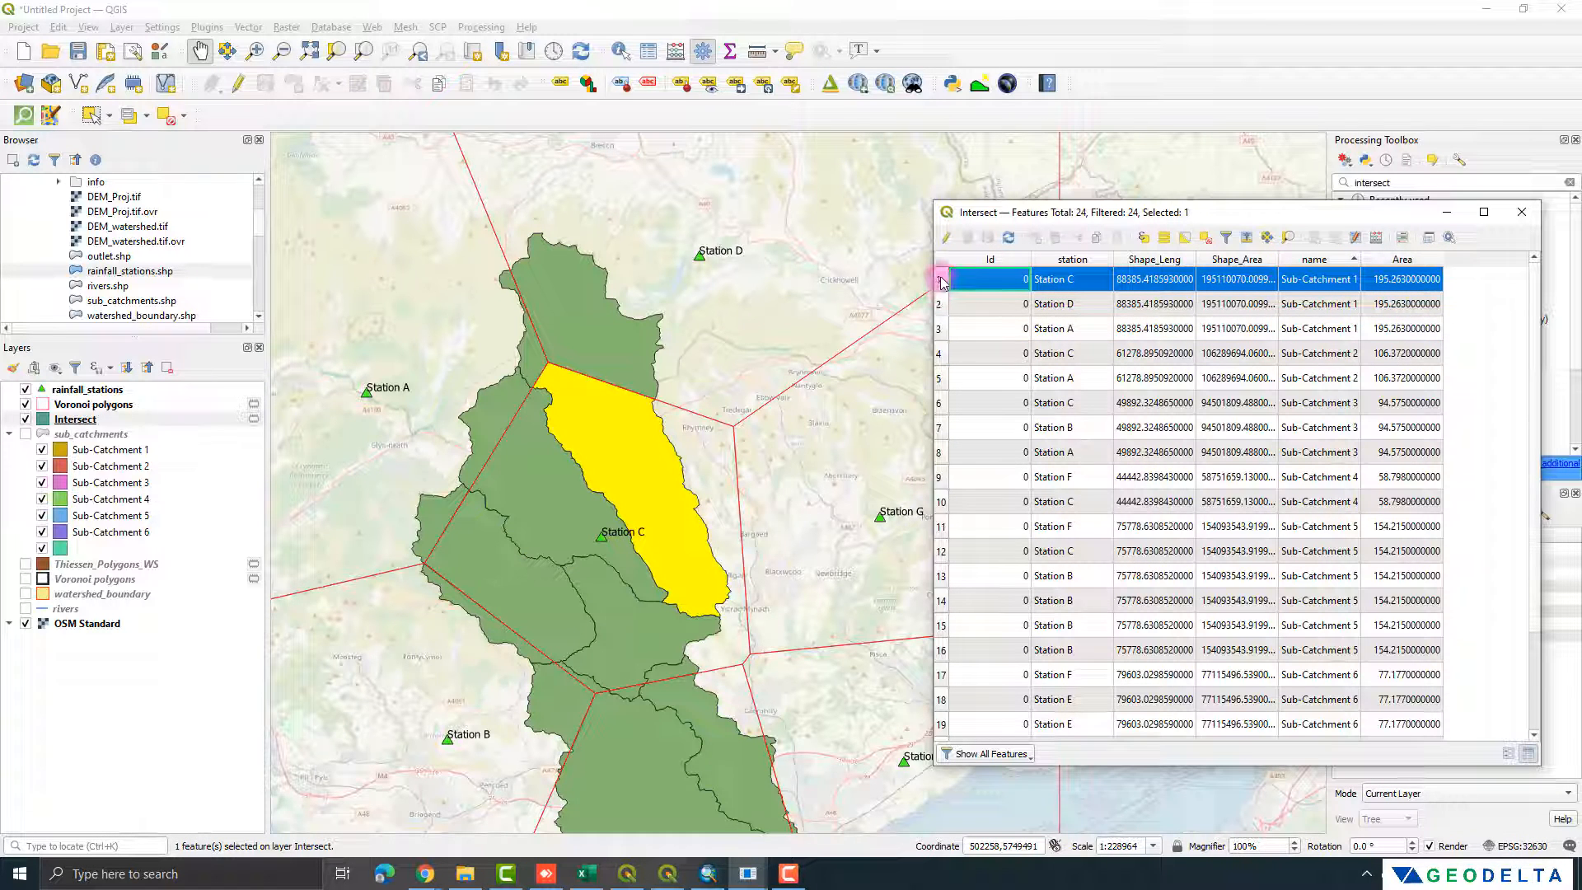
Step: Compare the Area values of the Intersect records for Sub-Catchments 1 and 2 with those in the sub_catchments attribute table
drag(943, 284, 942, 329)
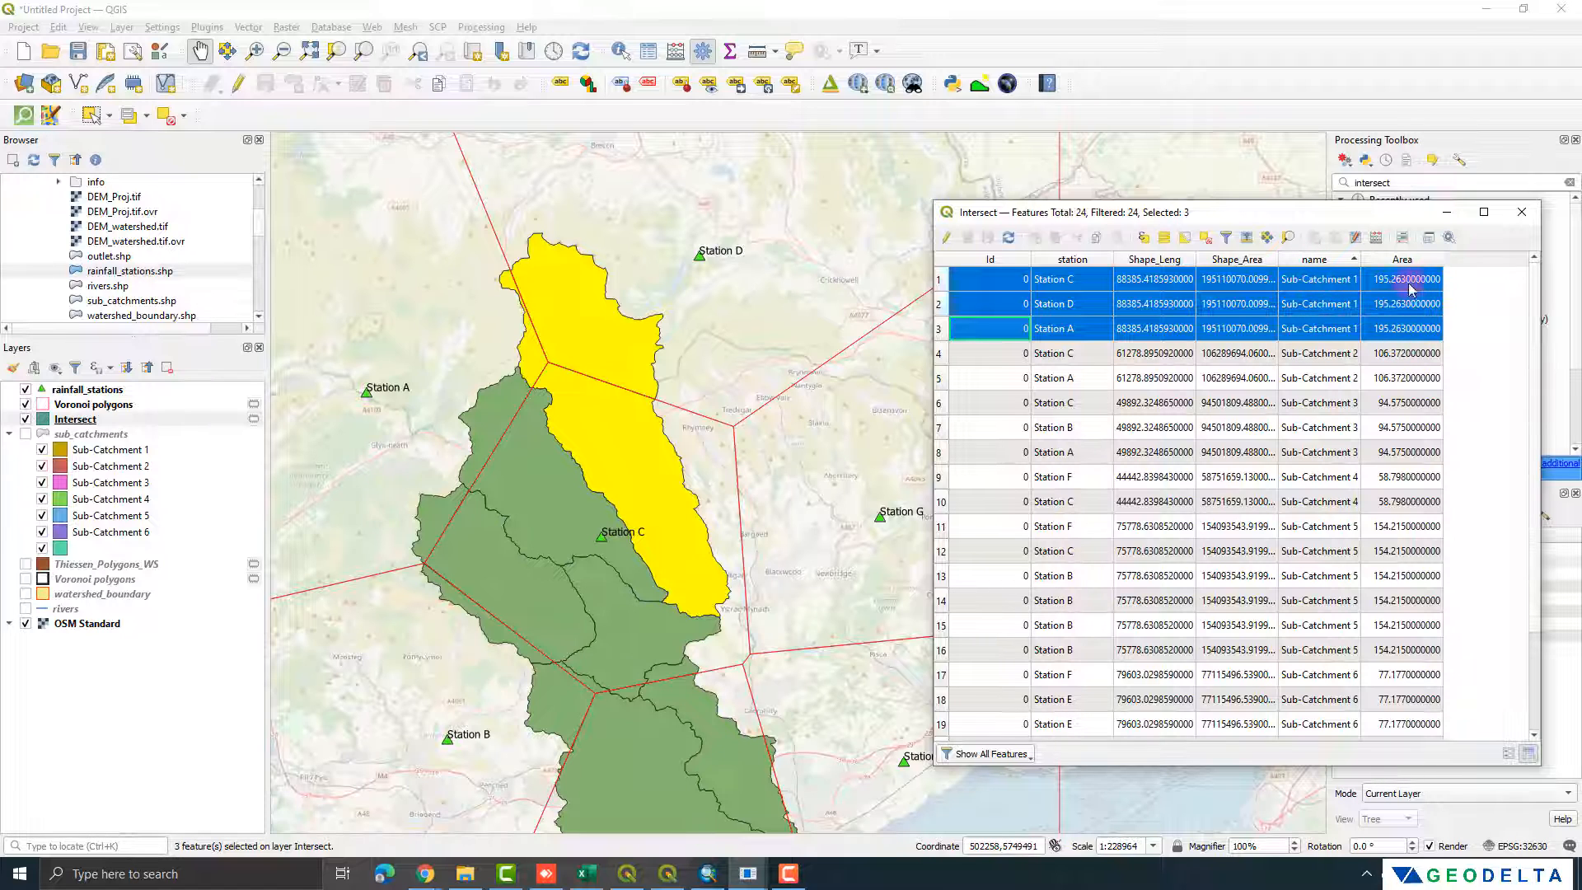
drag(941, 356, 941, 377)
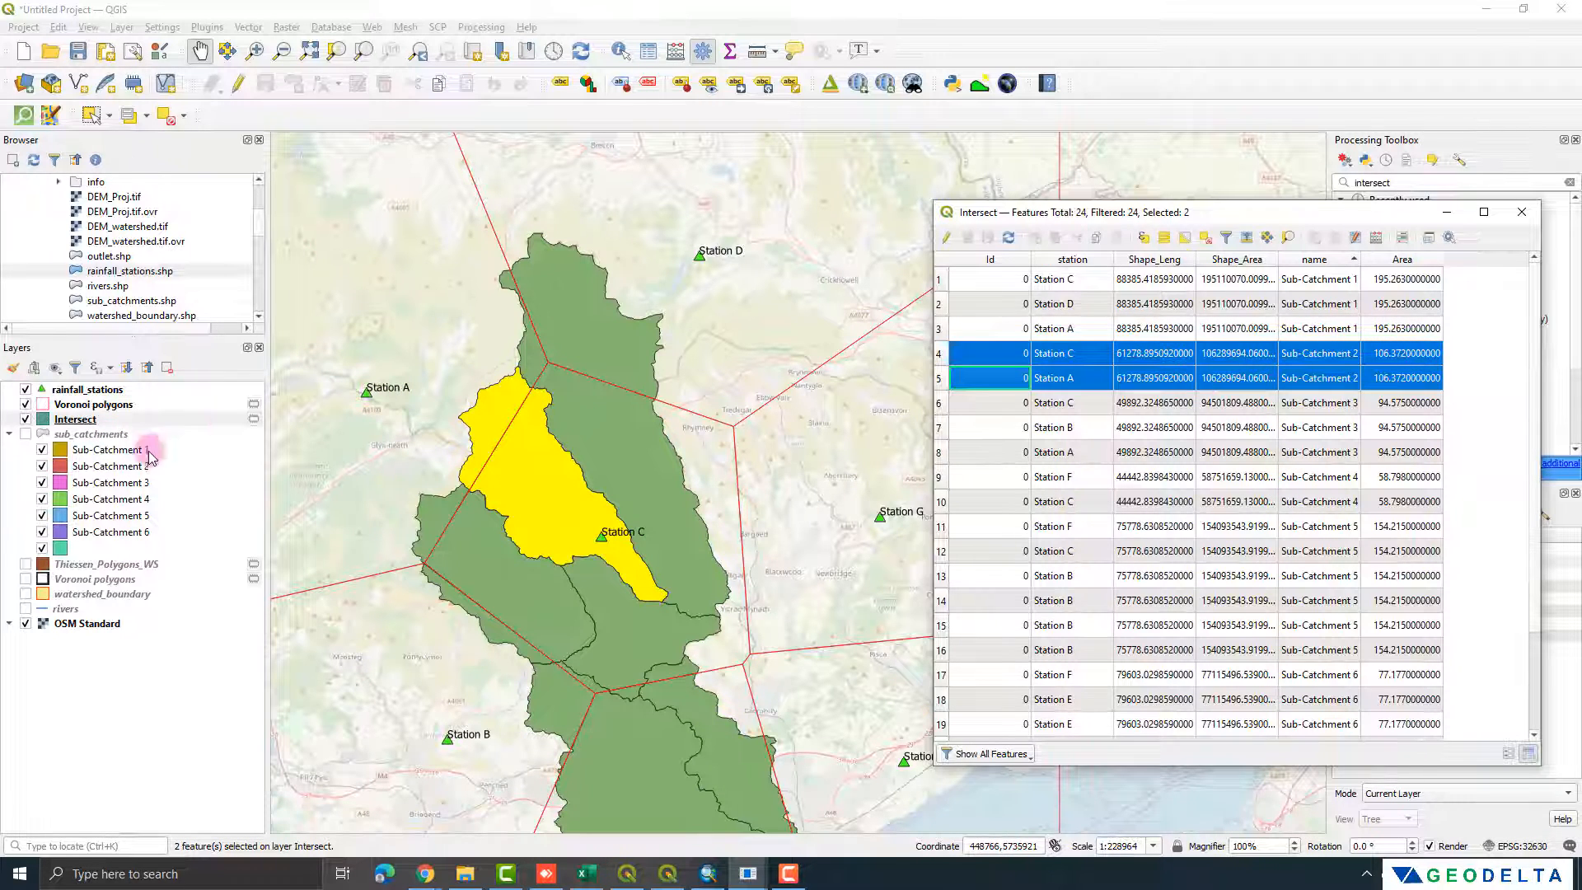
click(91, 434)
right_click(97, 435)
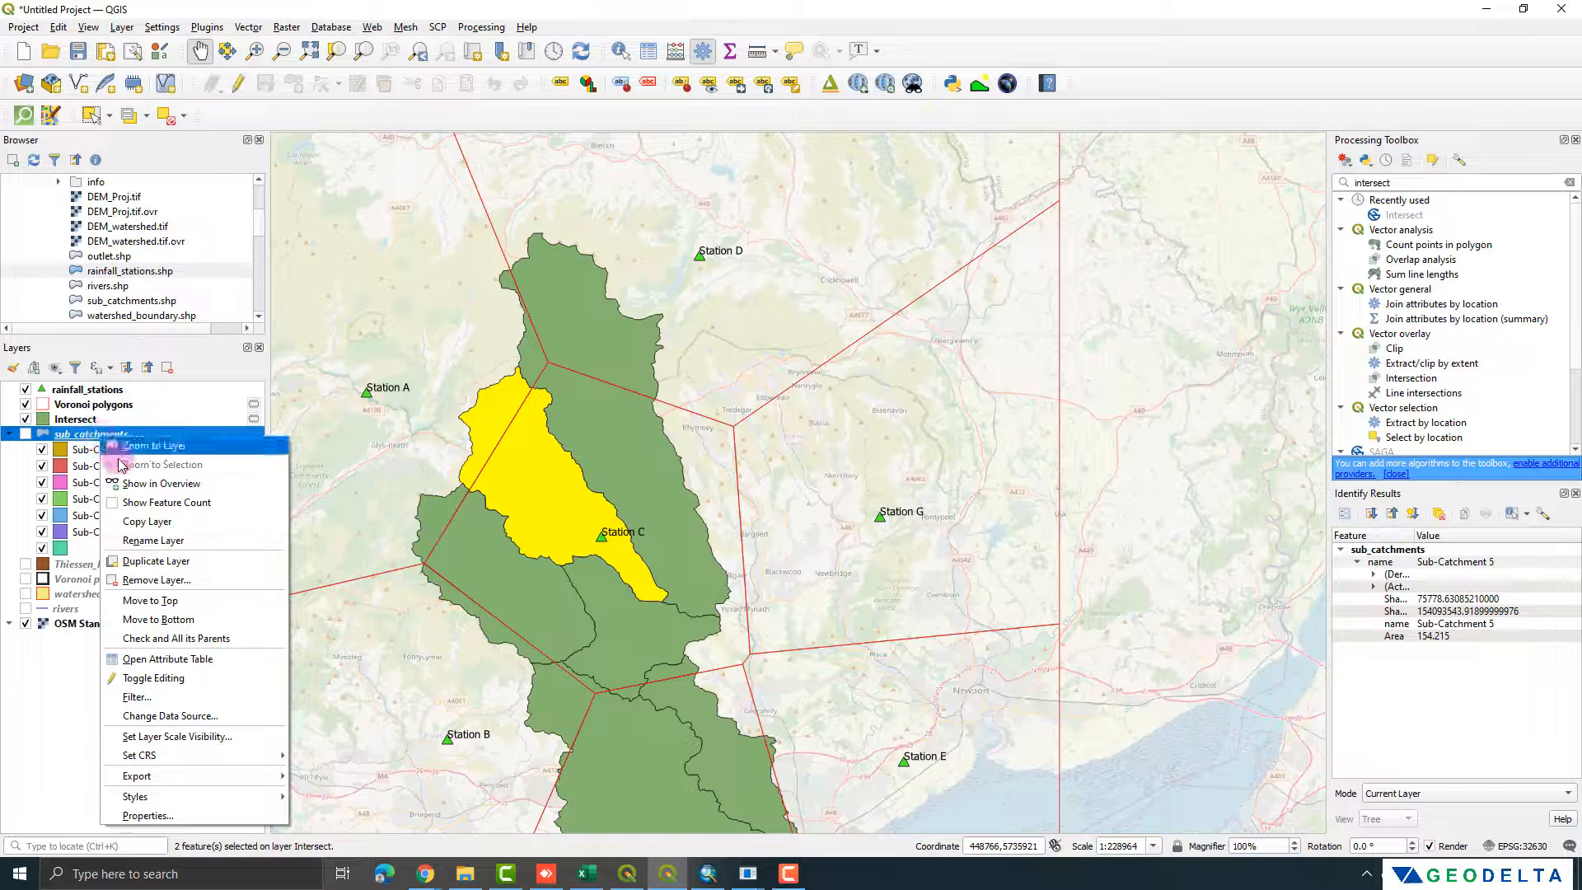
click(168, 660)
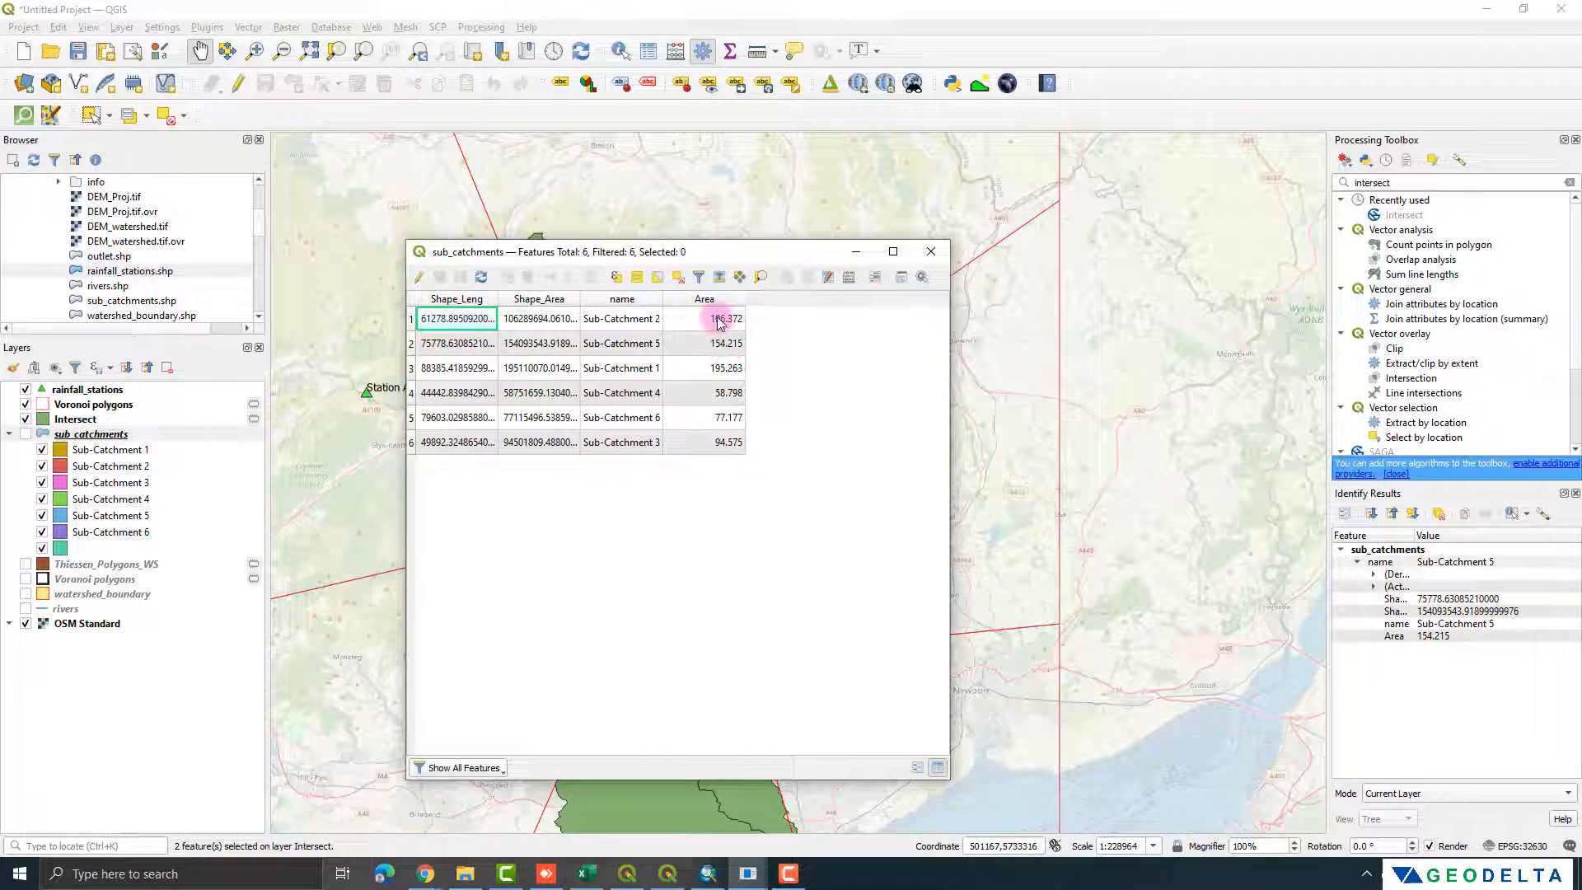
drag(717, 319, 703, 443)
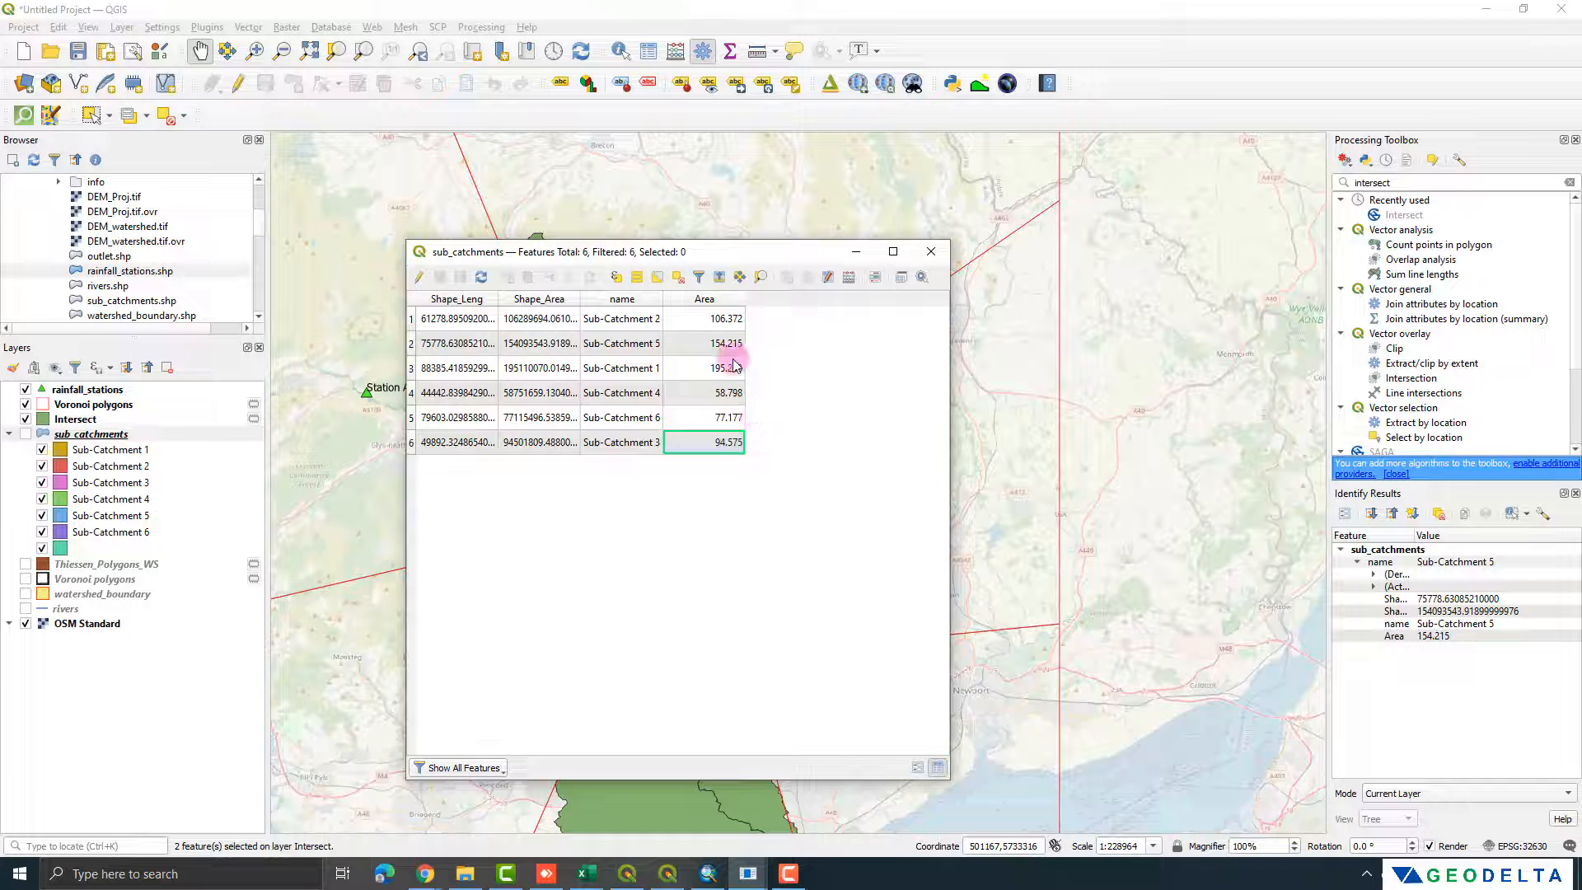
click(936, 258)
Step: Examine the station and Area values of the Sub-Catchment 1 records in the Intersect table, and clear the selection
drag(950, 342, 1285, 346)
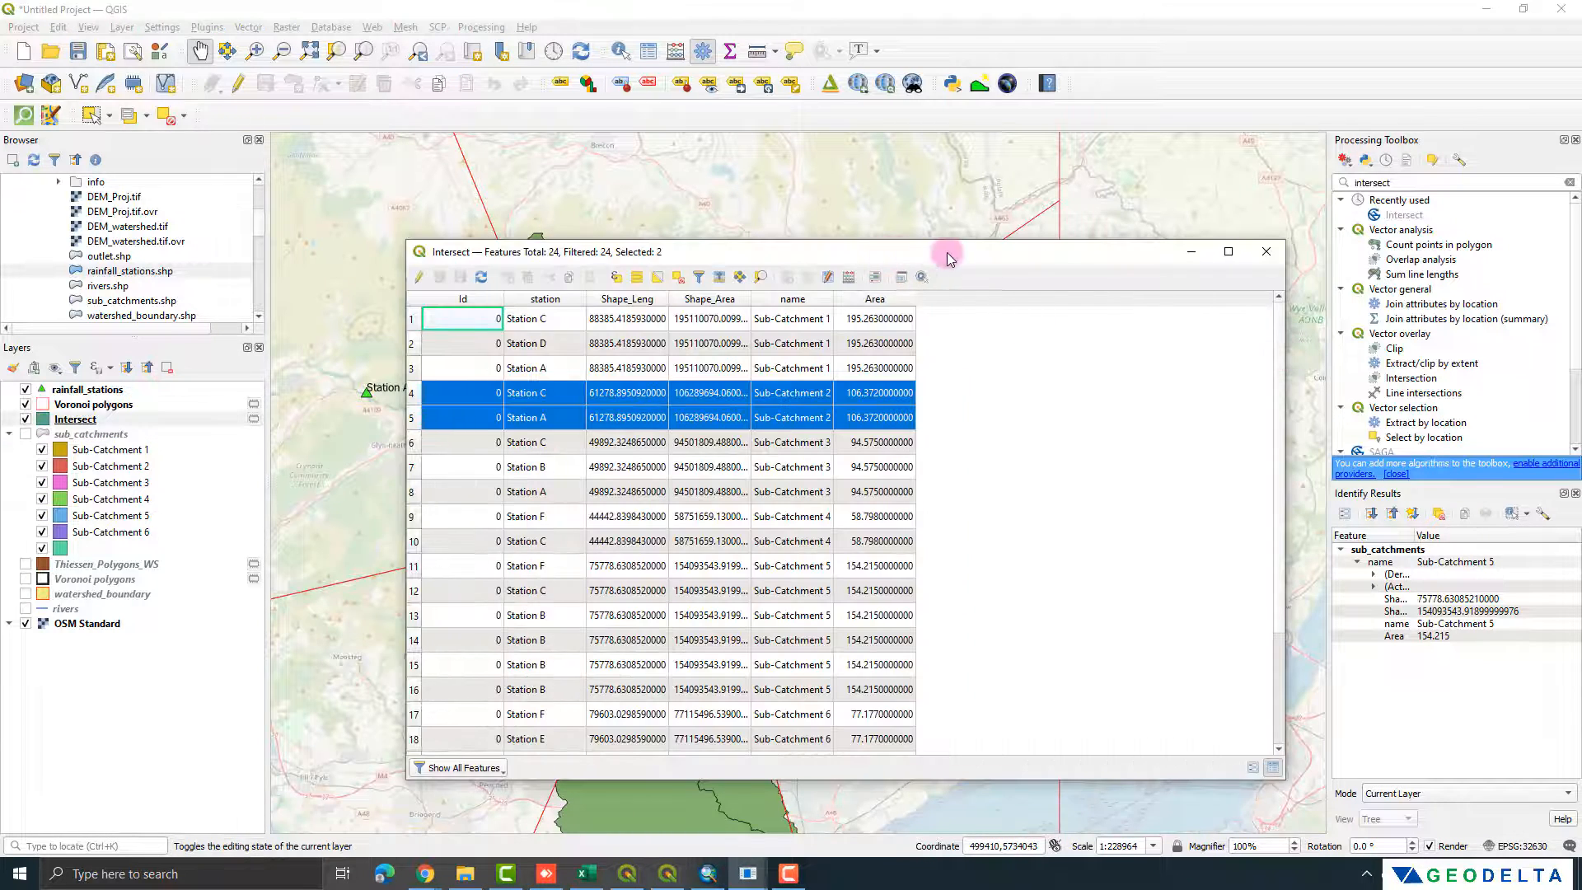
drag(947, 252, 1183, 241)
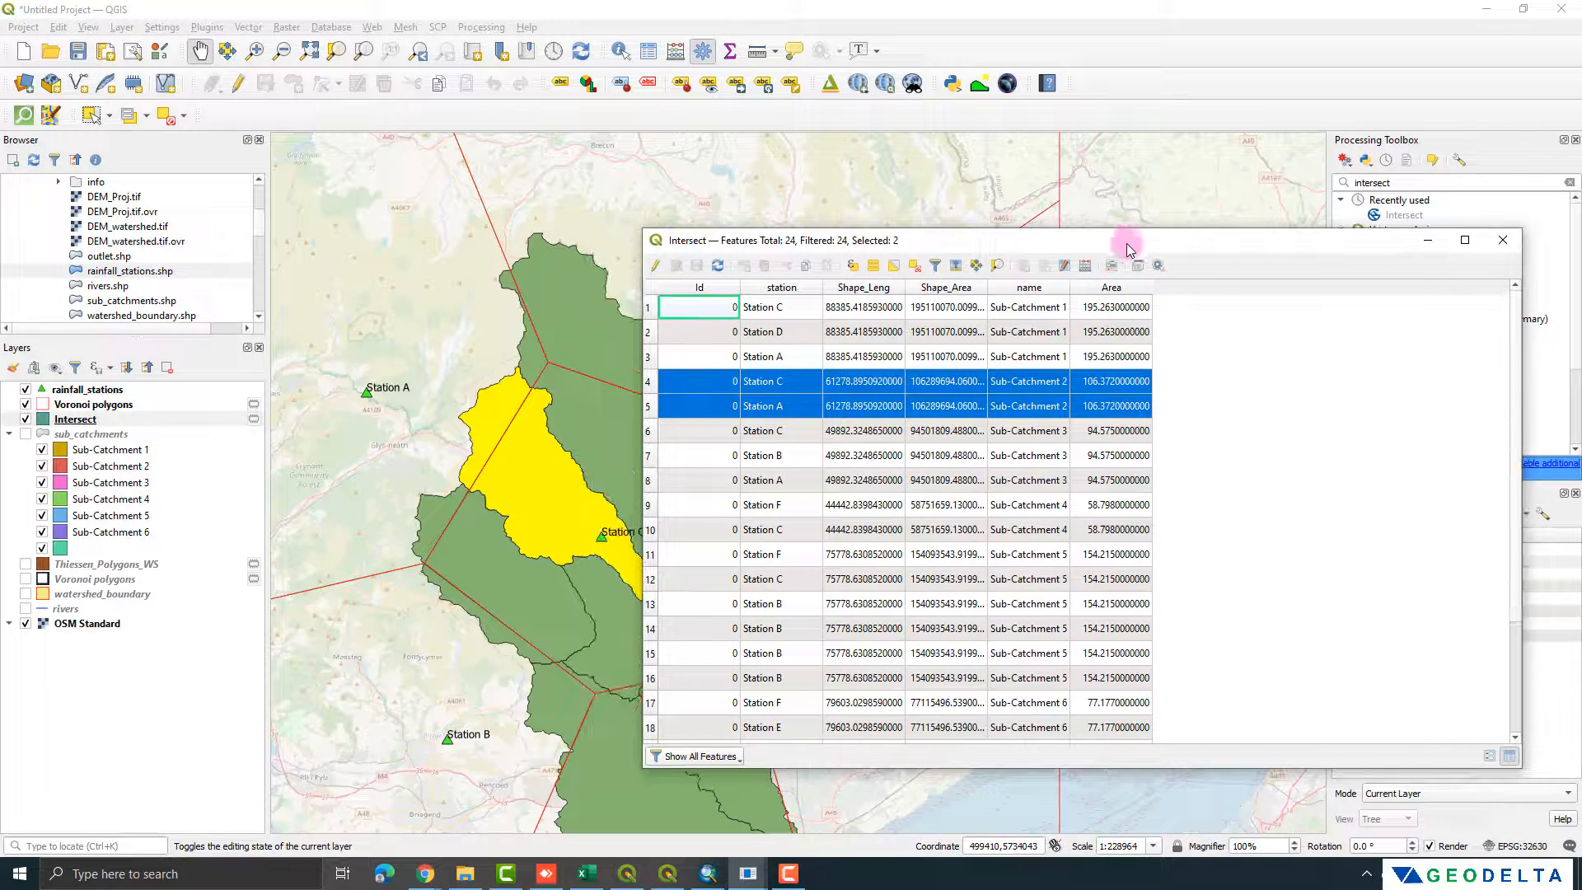
click(652, 309)
click(651, 332)
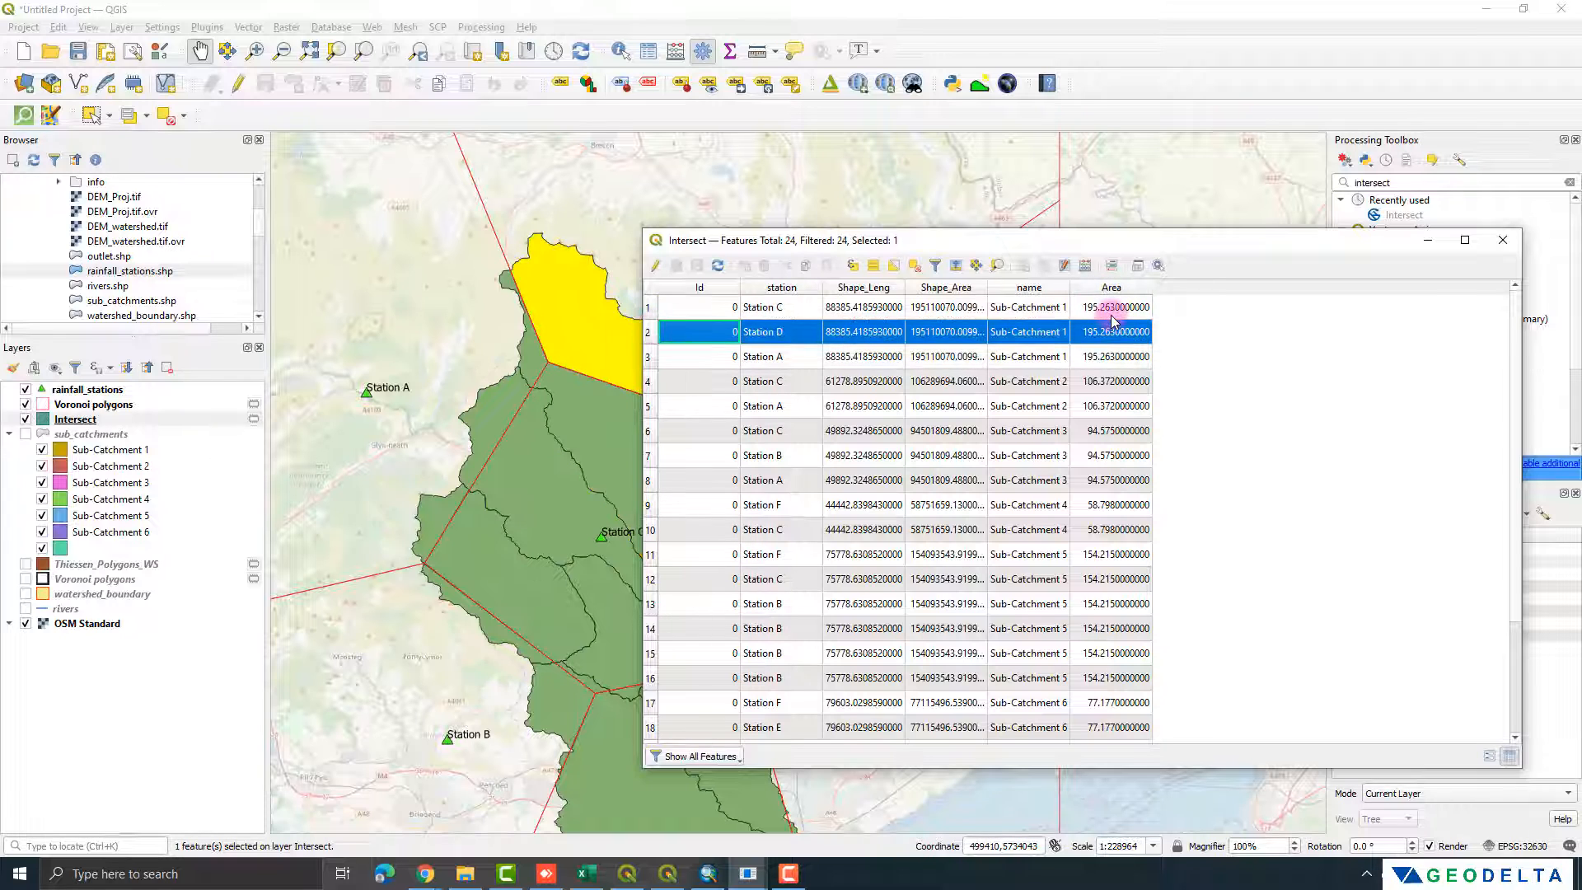
click(1112, 310)
click(1113, 332)
click(1113, 352)
drag(1102, 241, 1231, 225)
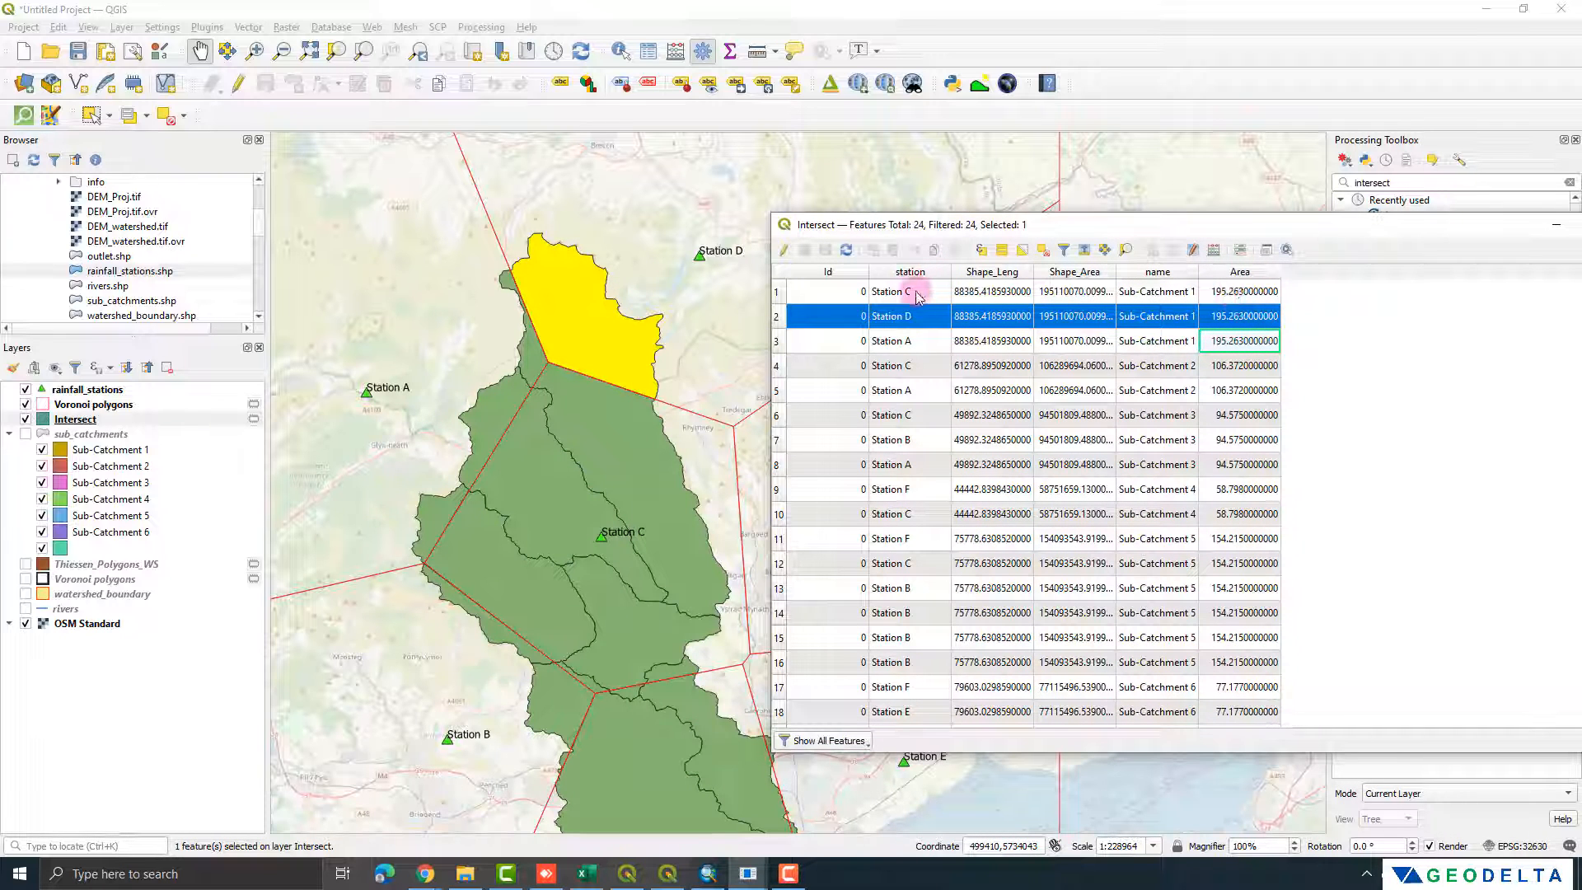
click(907, 340)
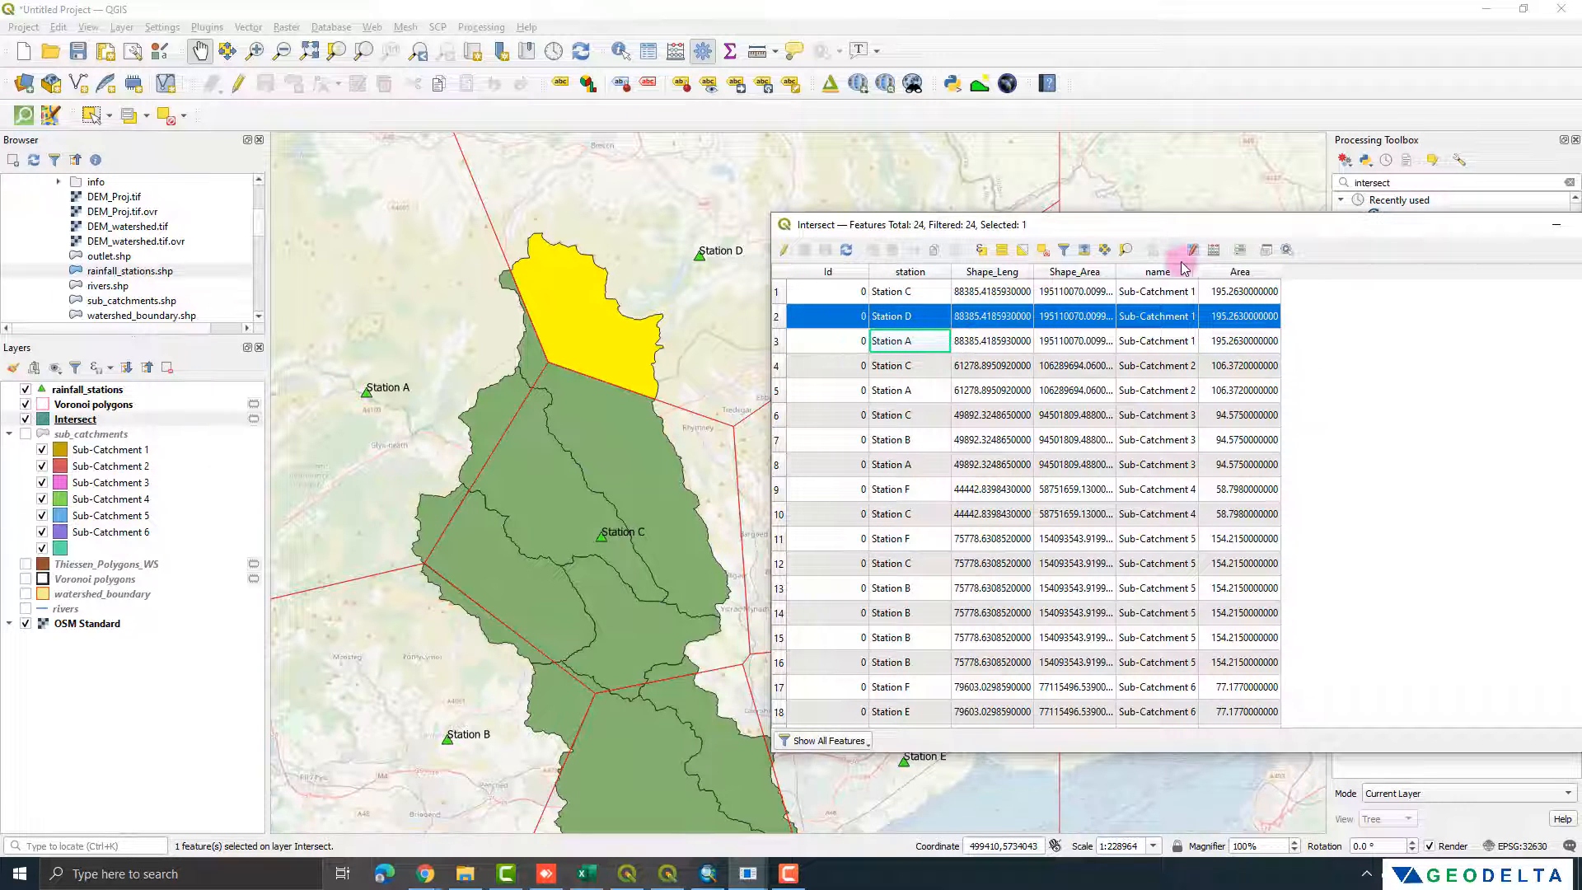
click(1044, 249)
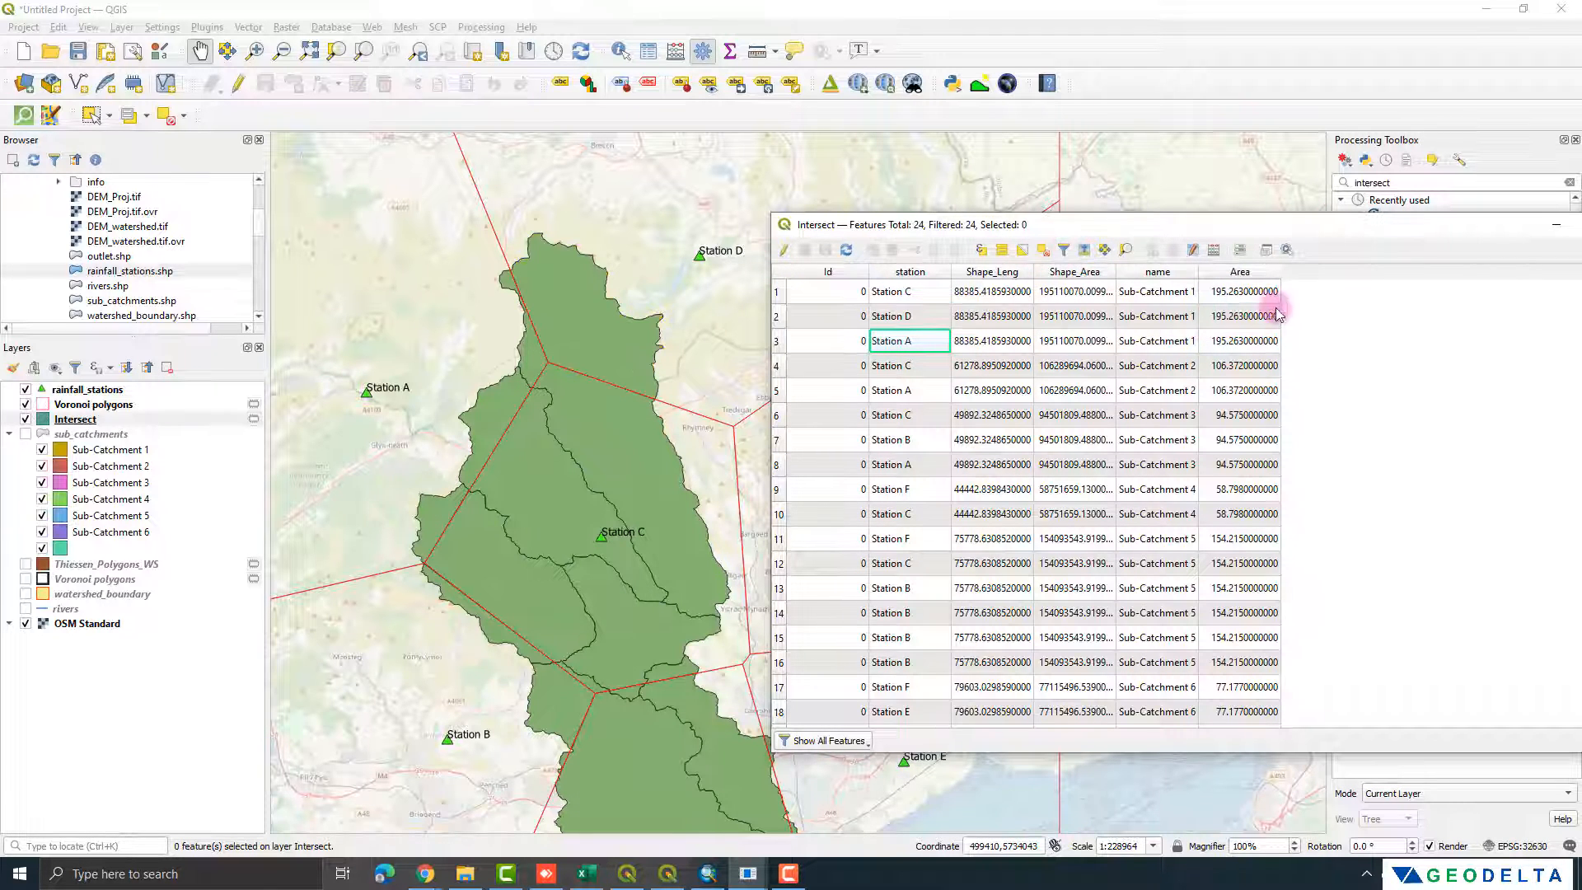
Step: In the Intersect layer's field calculator, define a new decimal number field named area_att with precision 2
click(1217, 250)
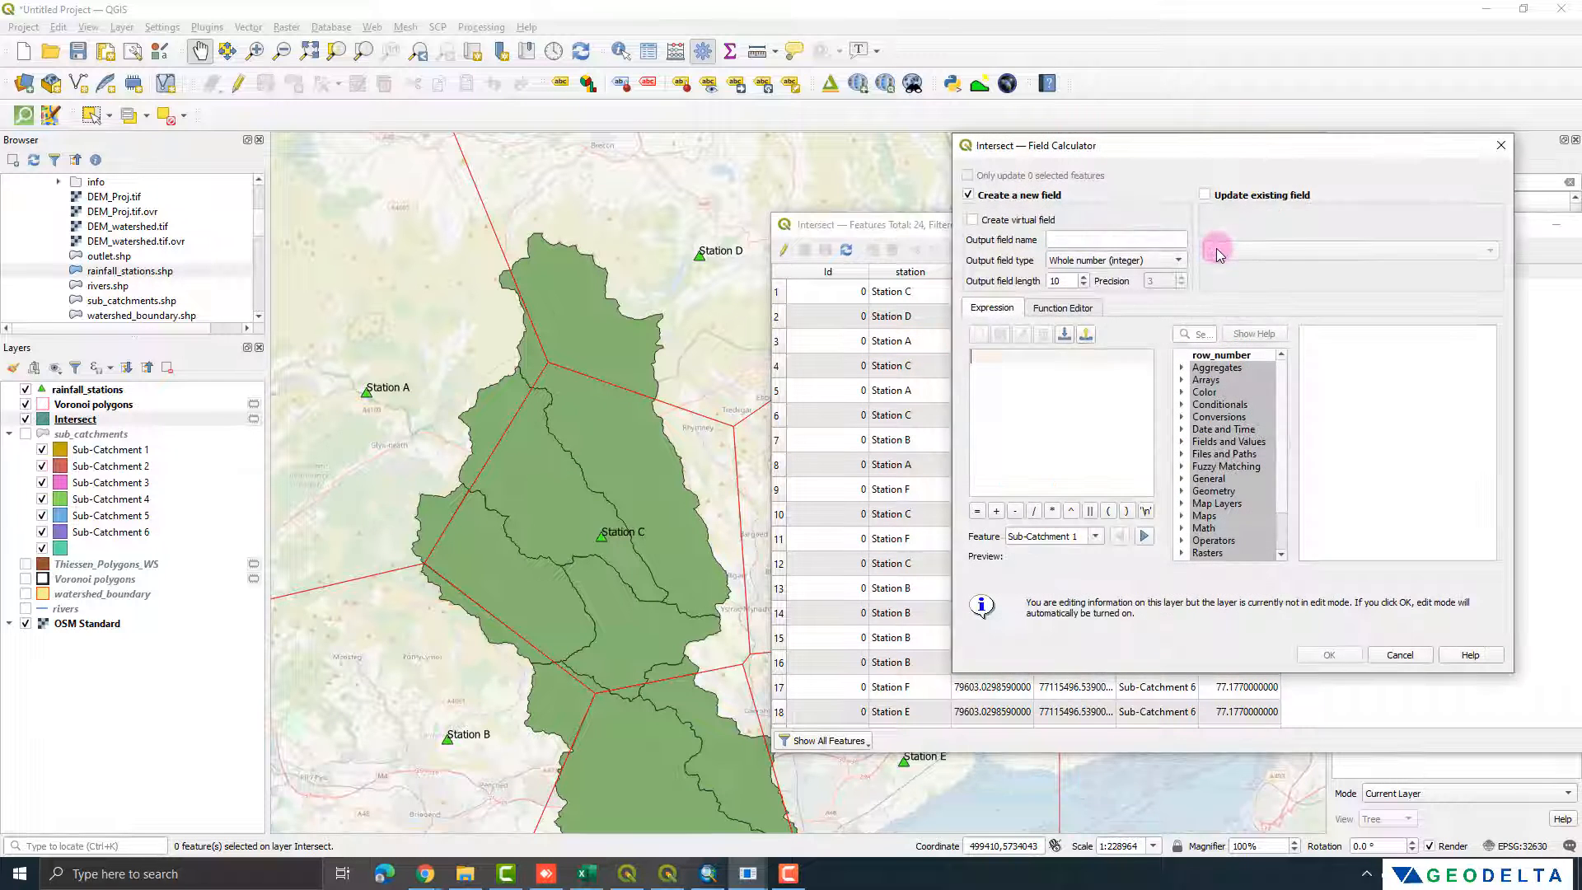
drag(1183, 148, 1180, 385)
click(1069, 478)
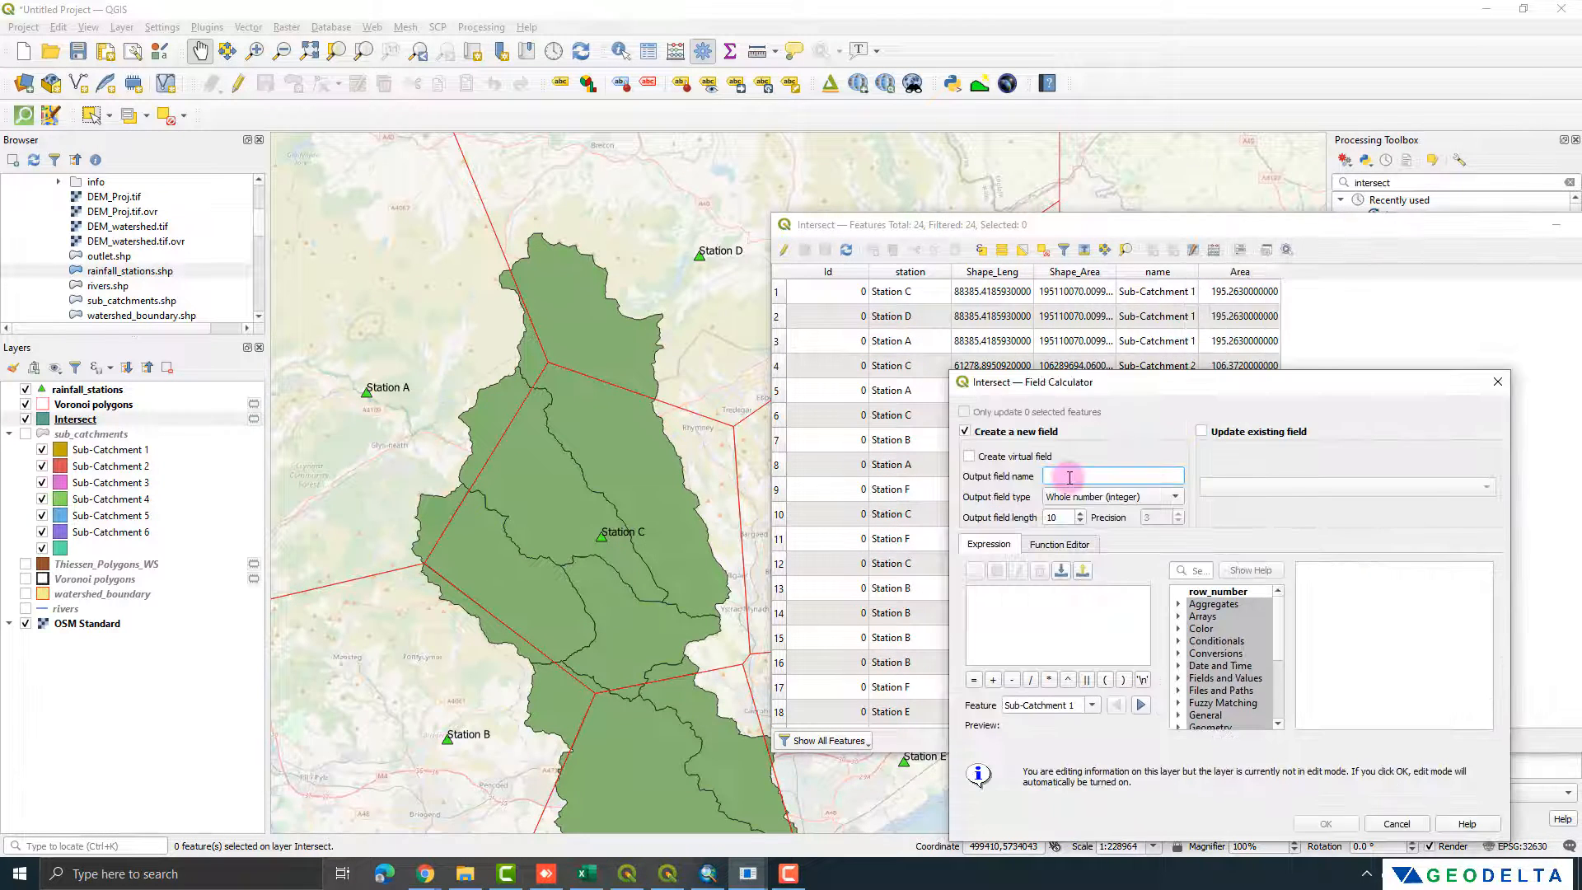
text(area_att)
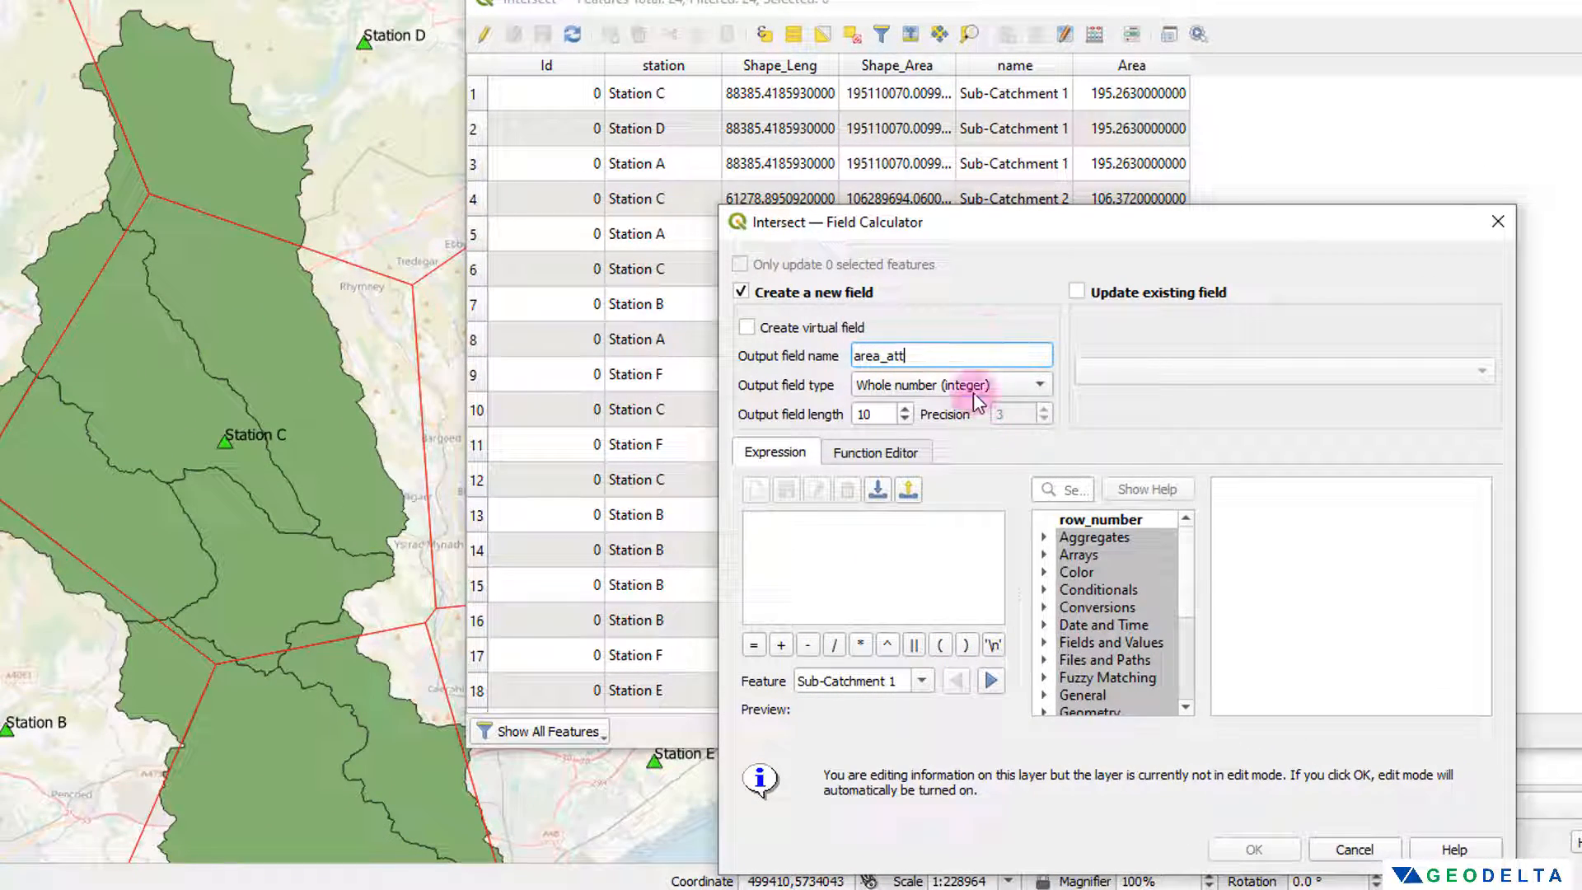
click(974, 394)
click(979, 437)
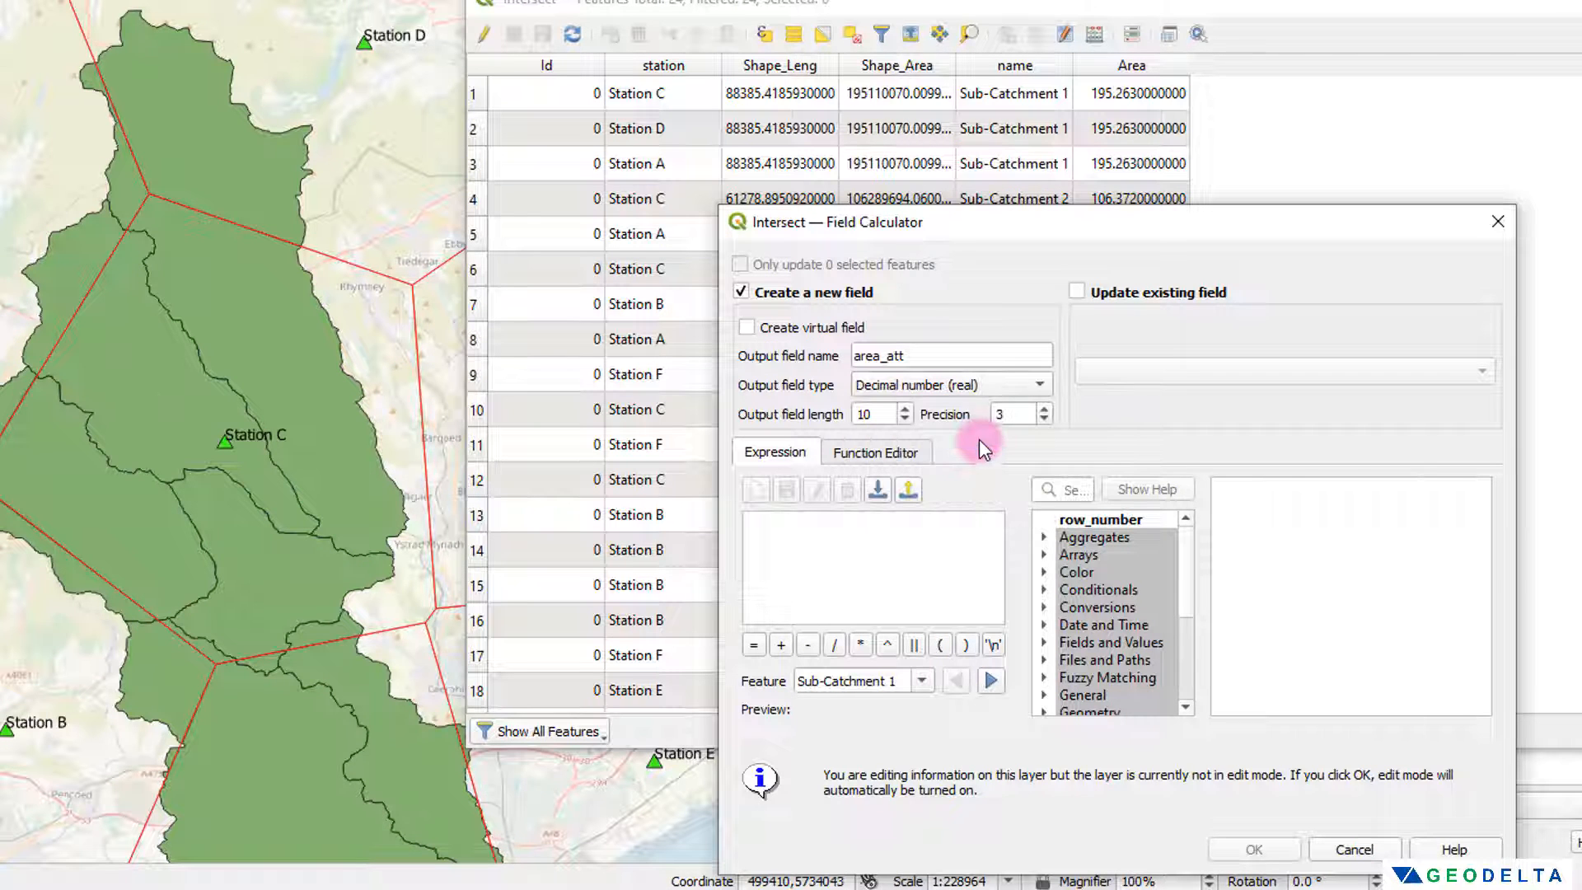
click(1044, 420)
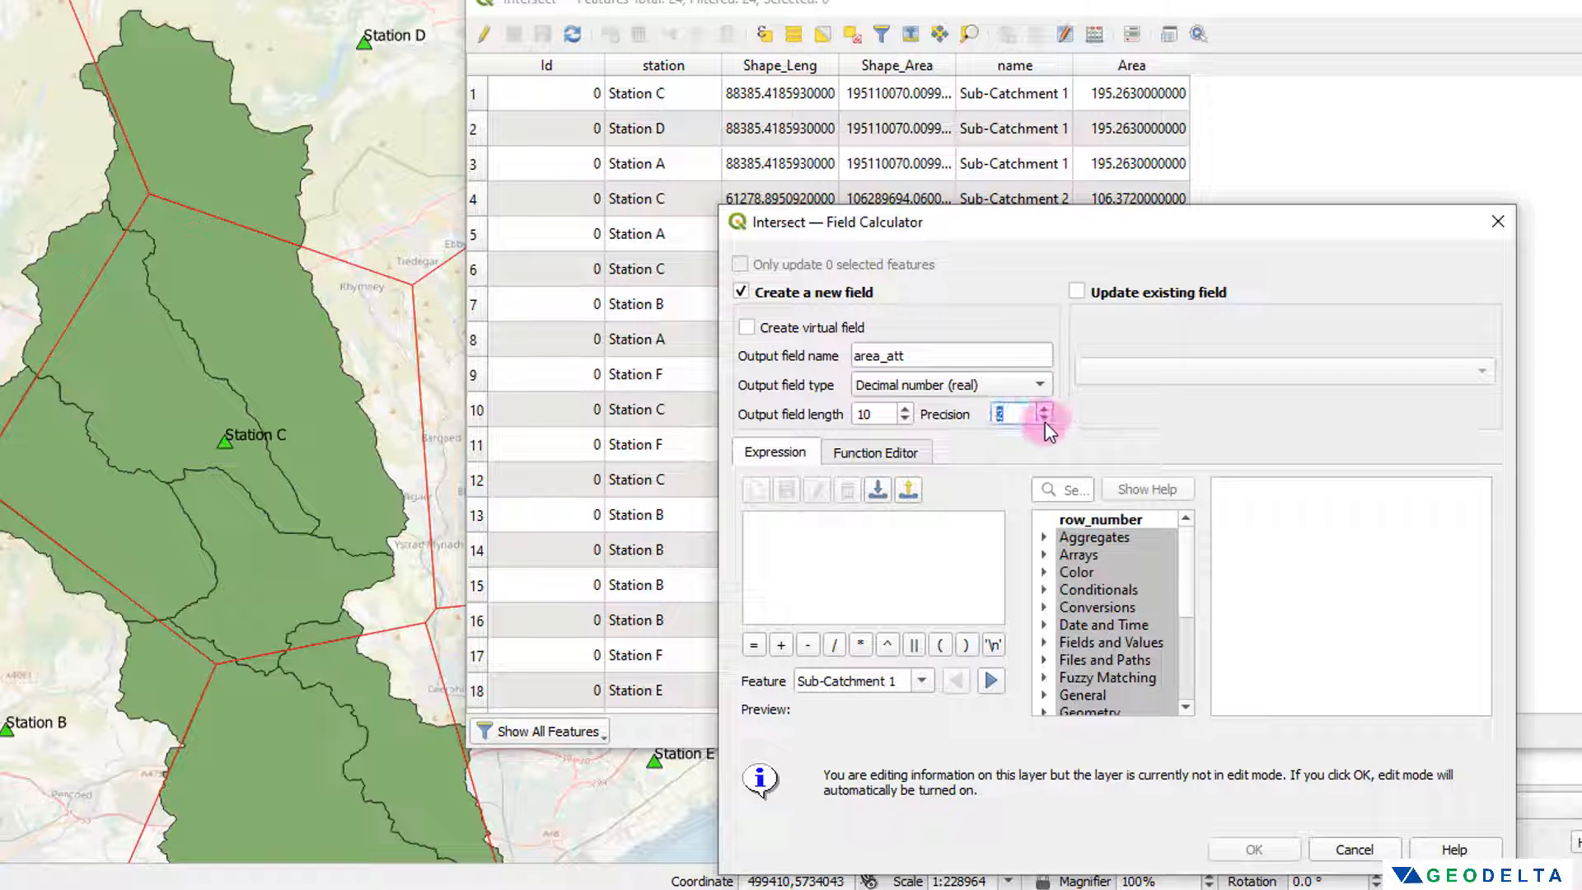
Step: Create the area_att field using the expression $area and review the calculated values across the Intersect records
click(937, 539)
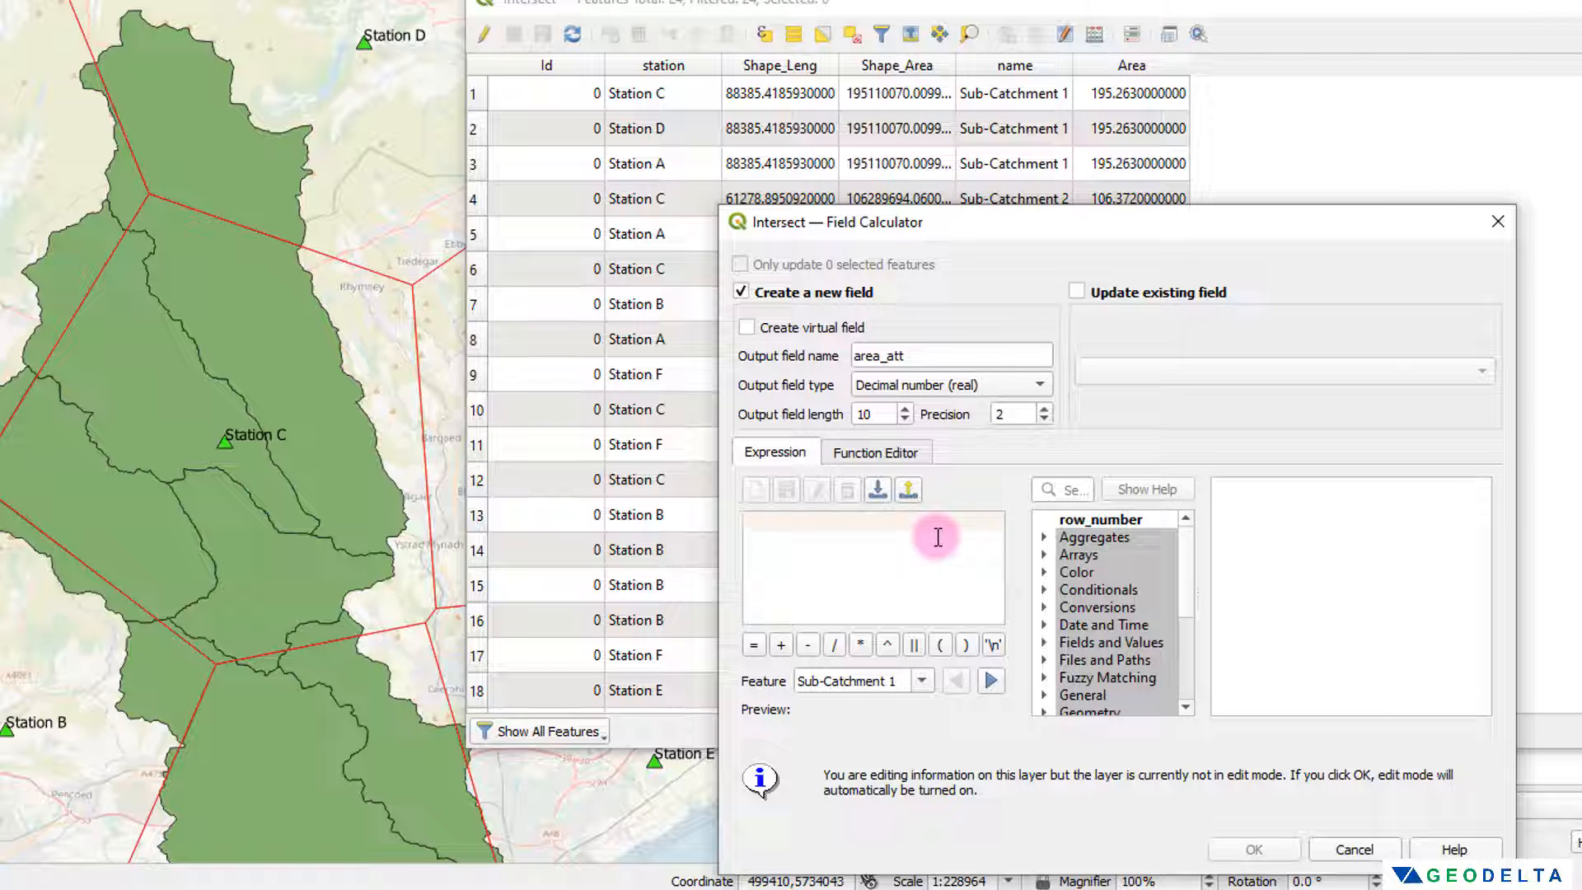
text($)
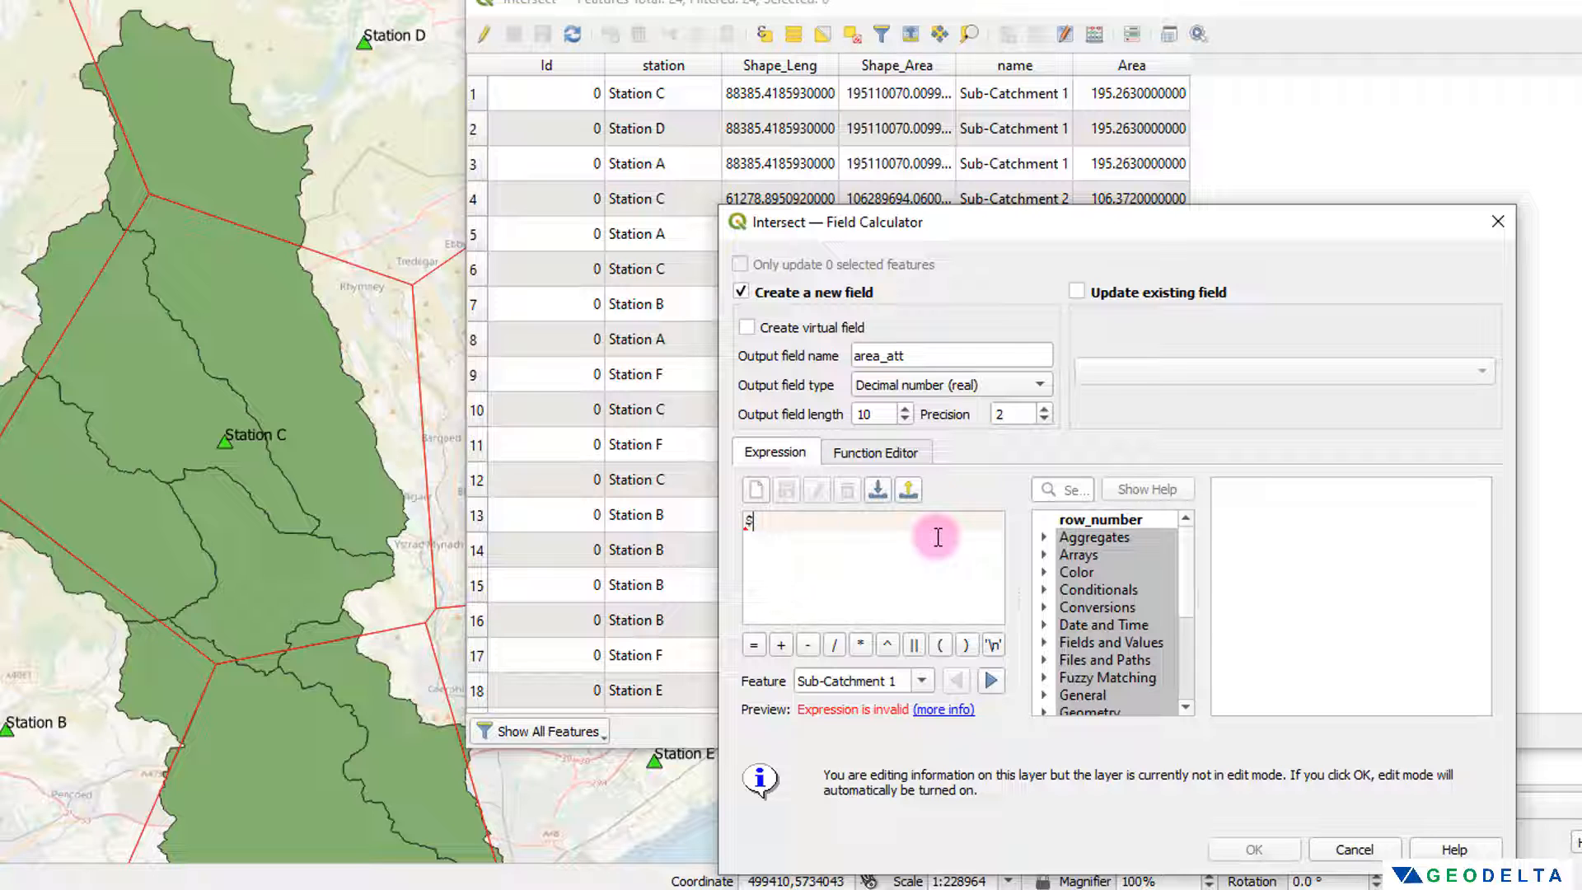
text(area)
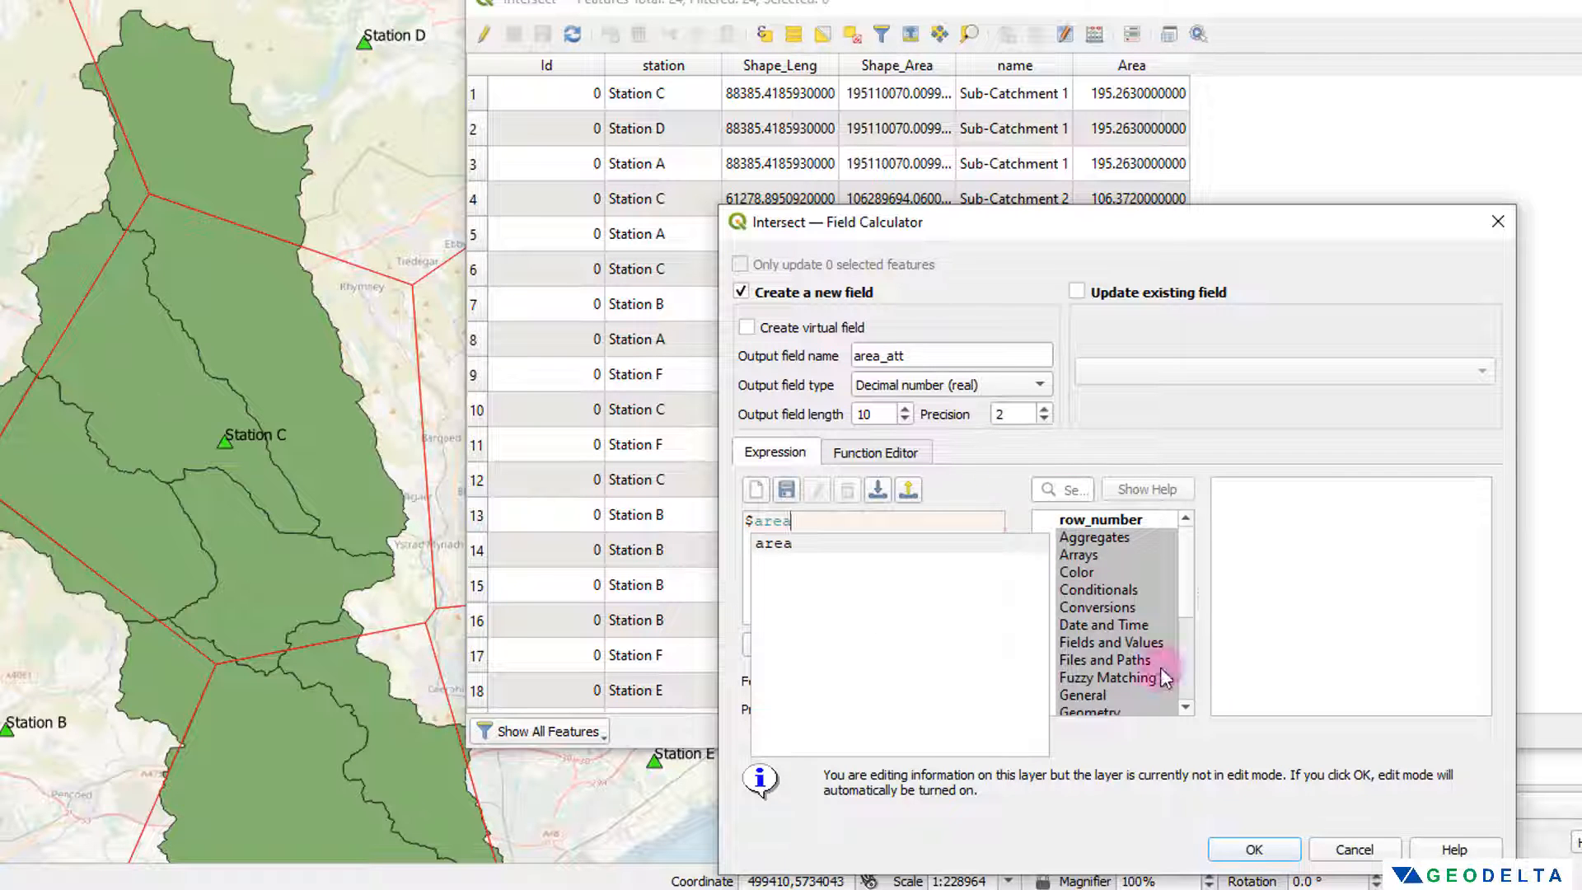
click(1276, 855)
click(1275, 856)
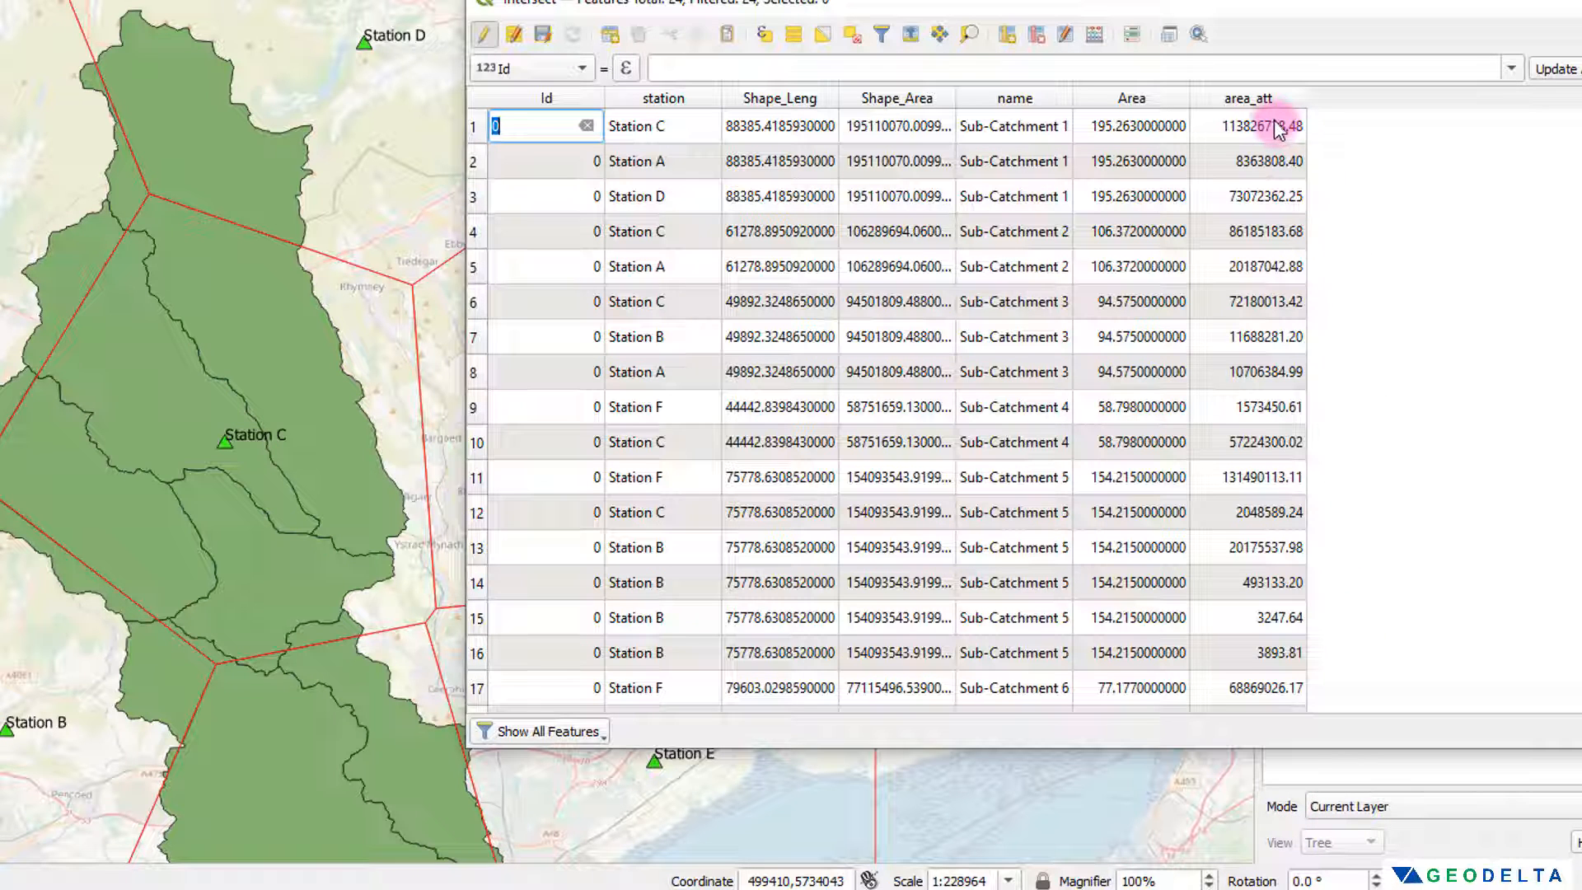
scroll(1269, 401, down, 3)
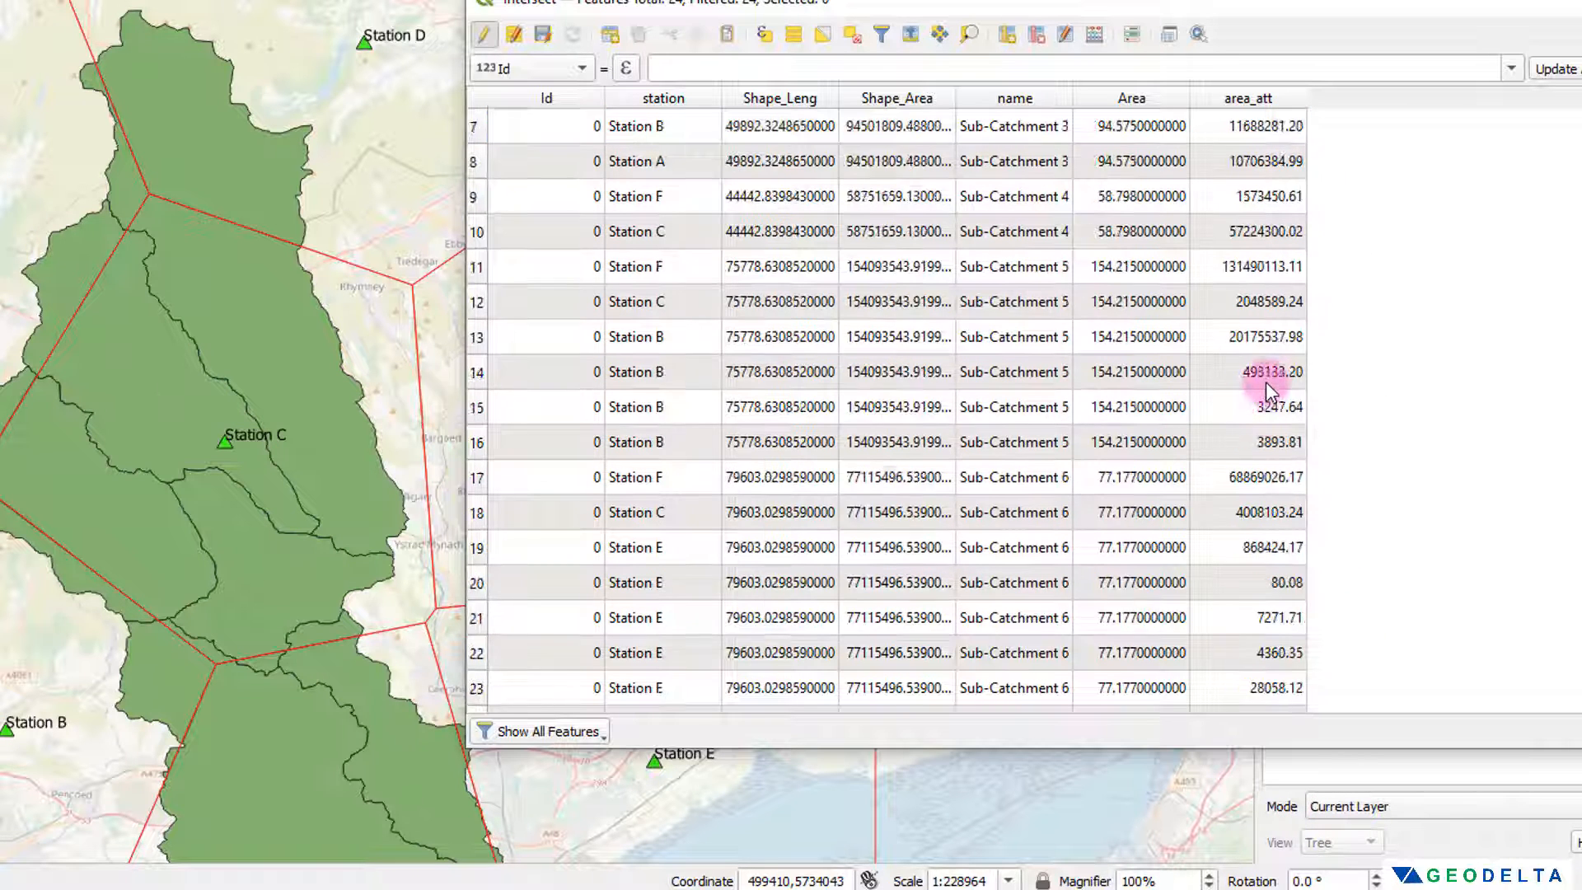
scroll(1264, 384, up, 3)
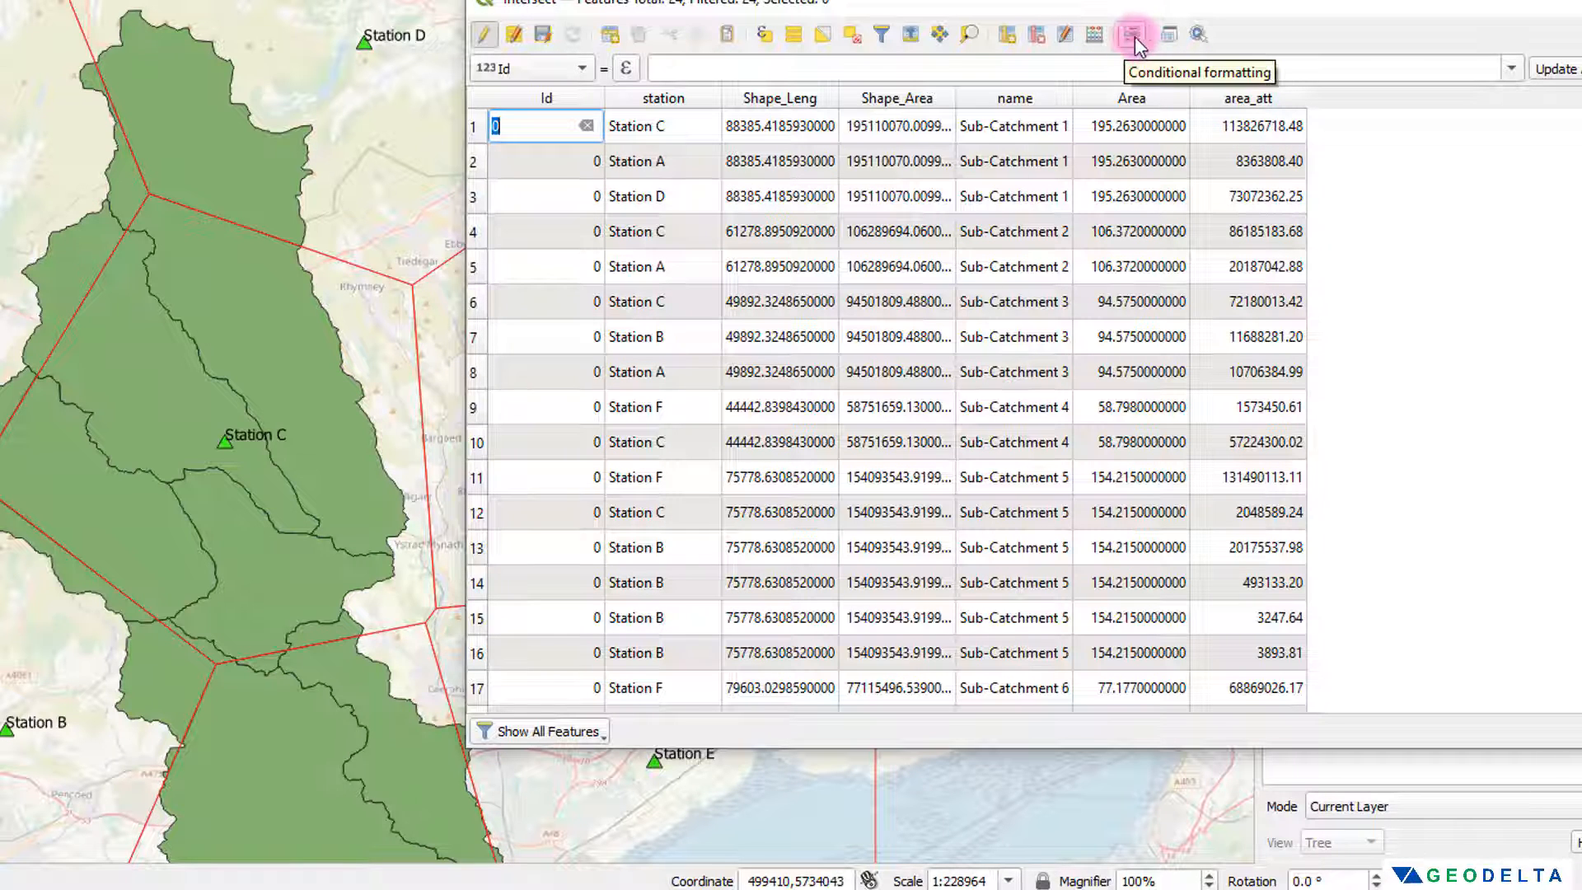
Step: Update the existing area_att field of the Intersect layer with the expression $area*10^-6 to convert areas to square kilometres
click(1096, 35)
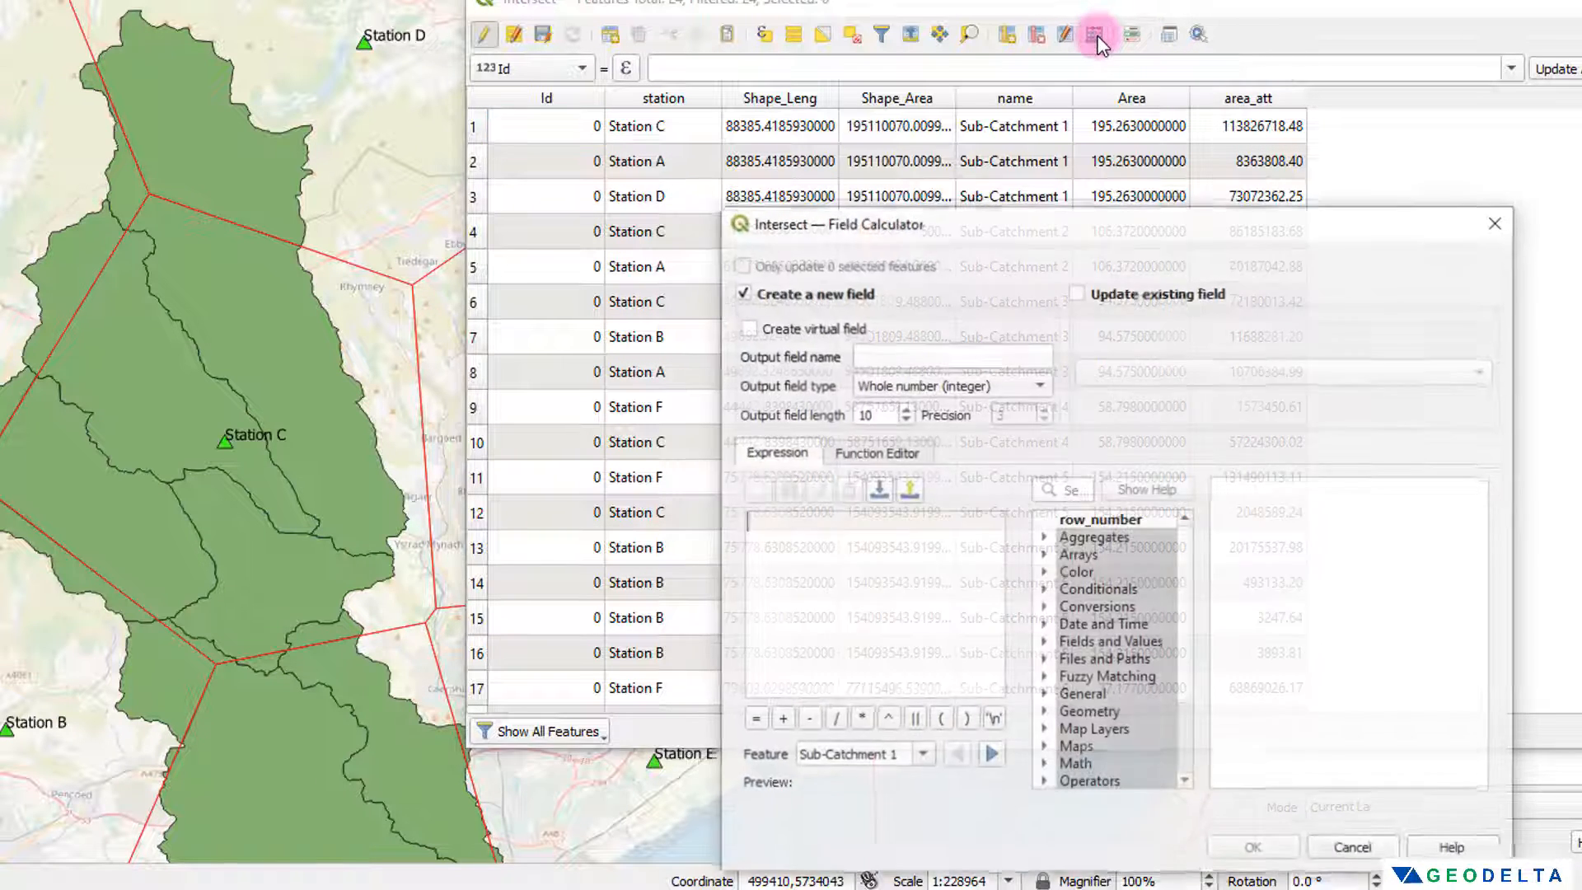
drag(1114, 234, 741, 120)
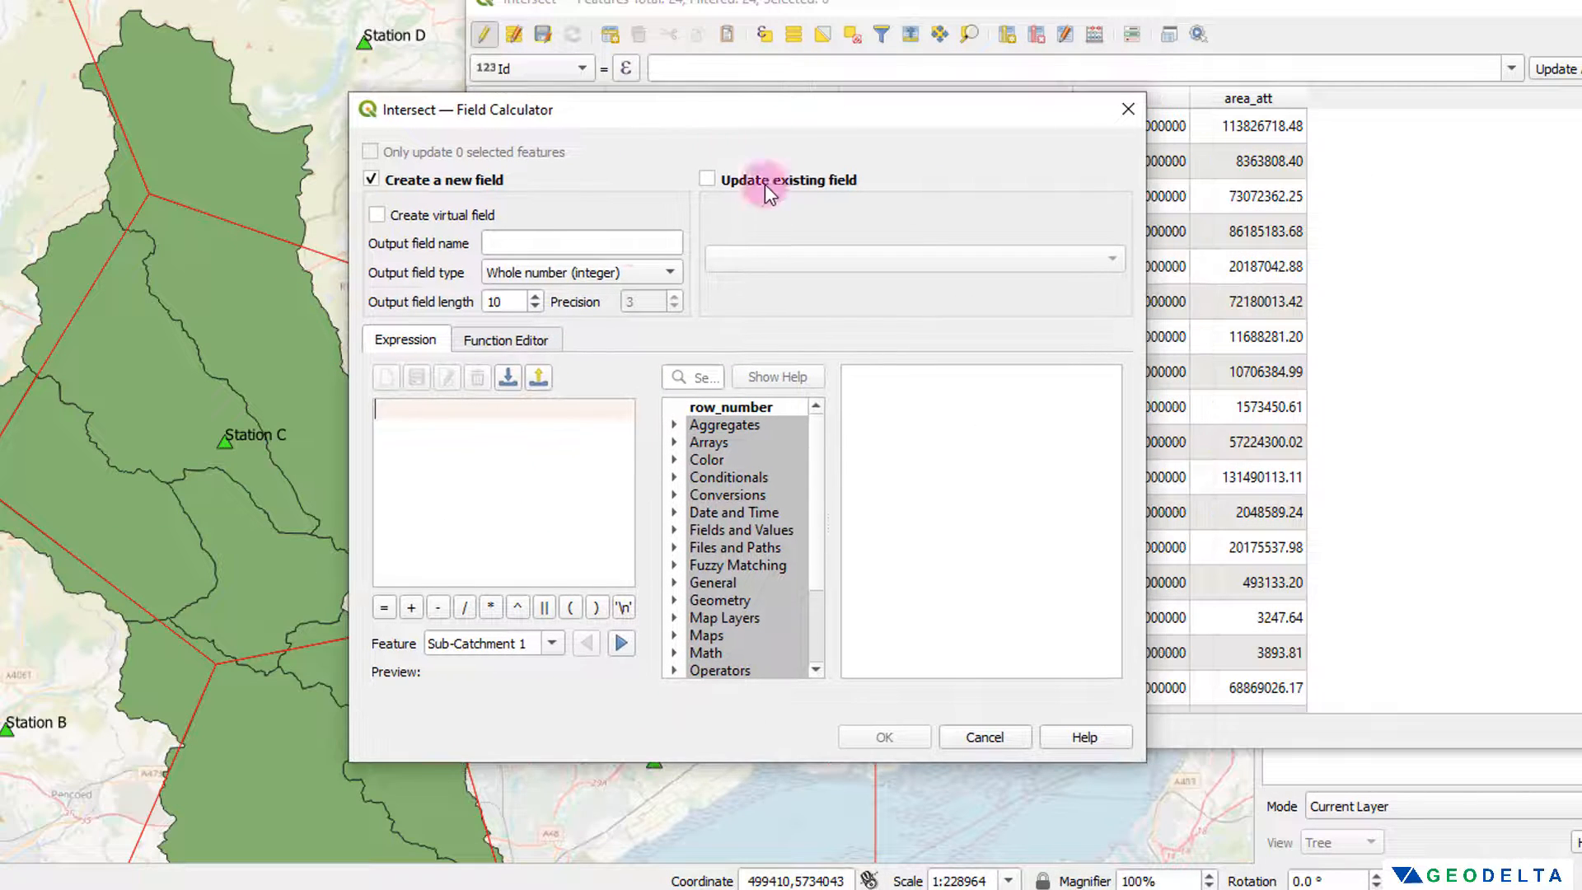
click(707, 180)
click(803, 261)
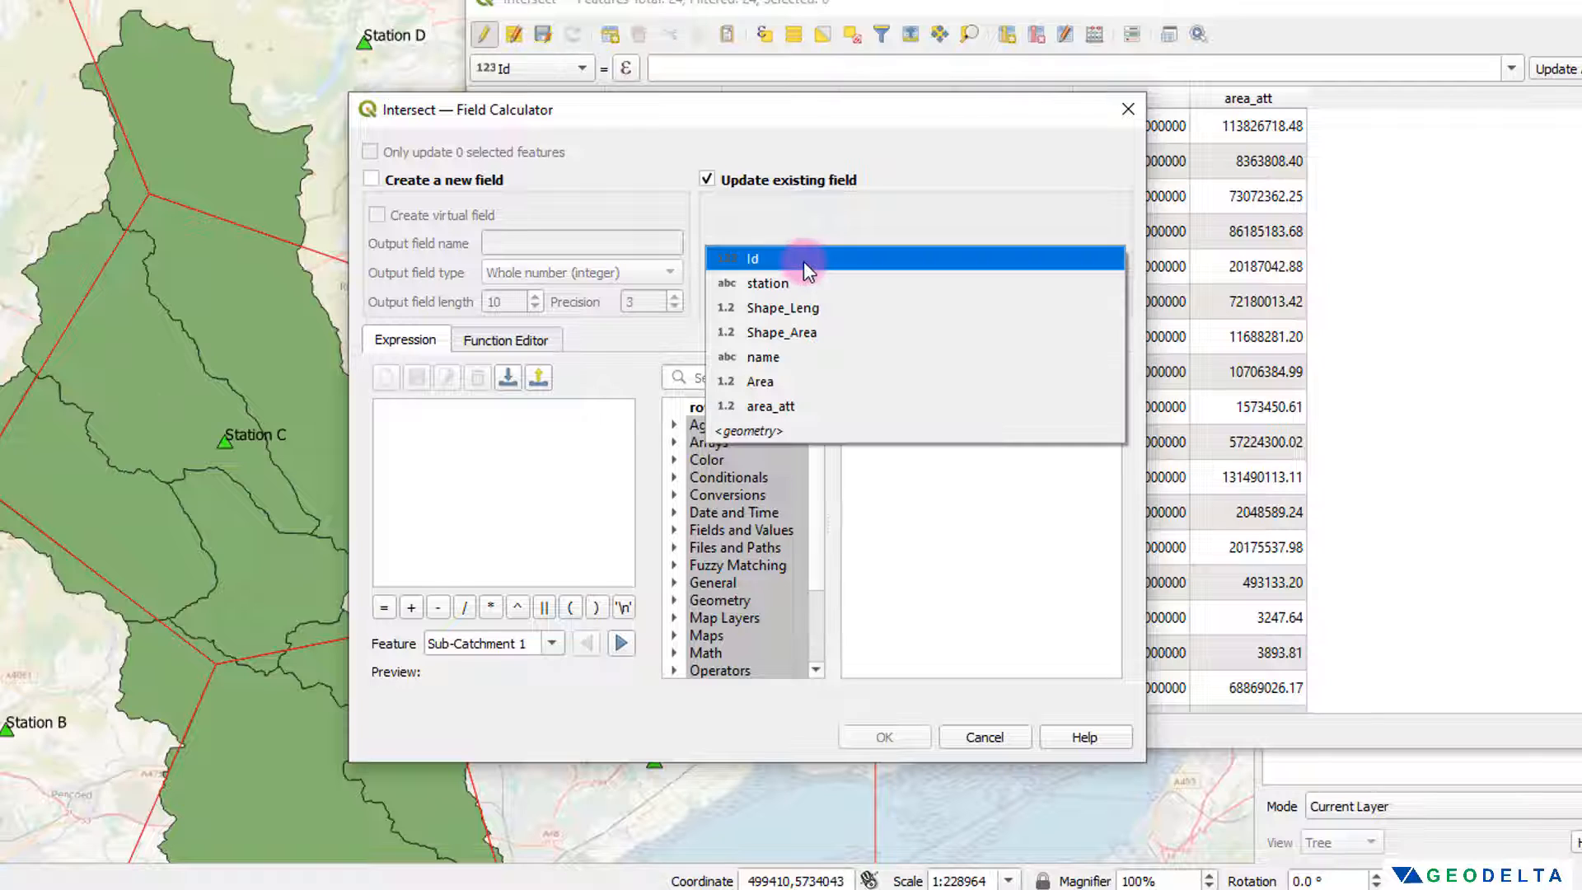
click(793, 407)
click(567, 440)
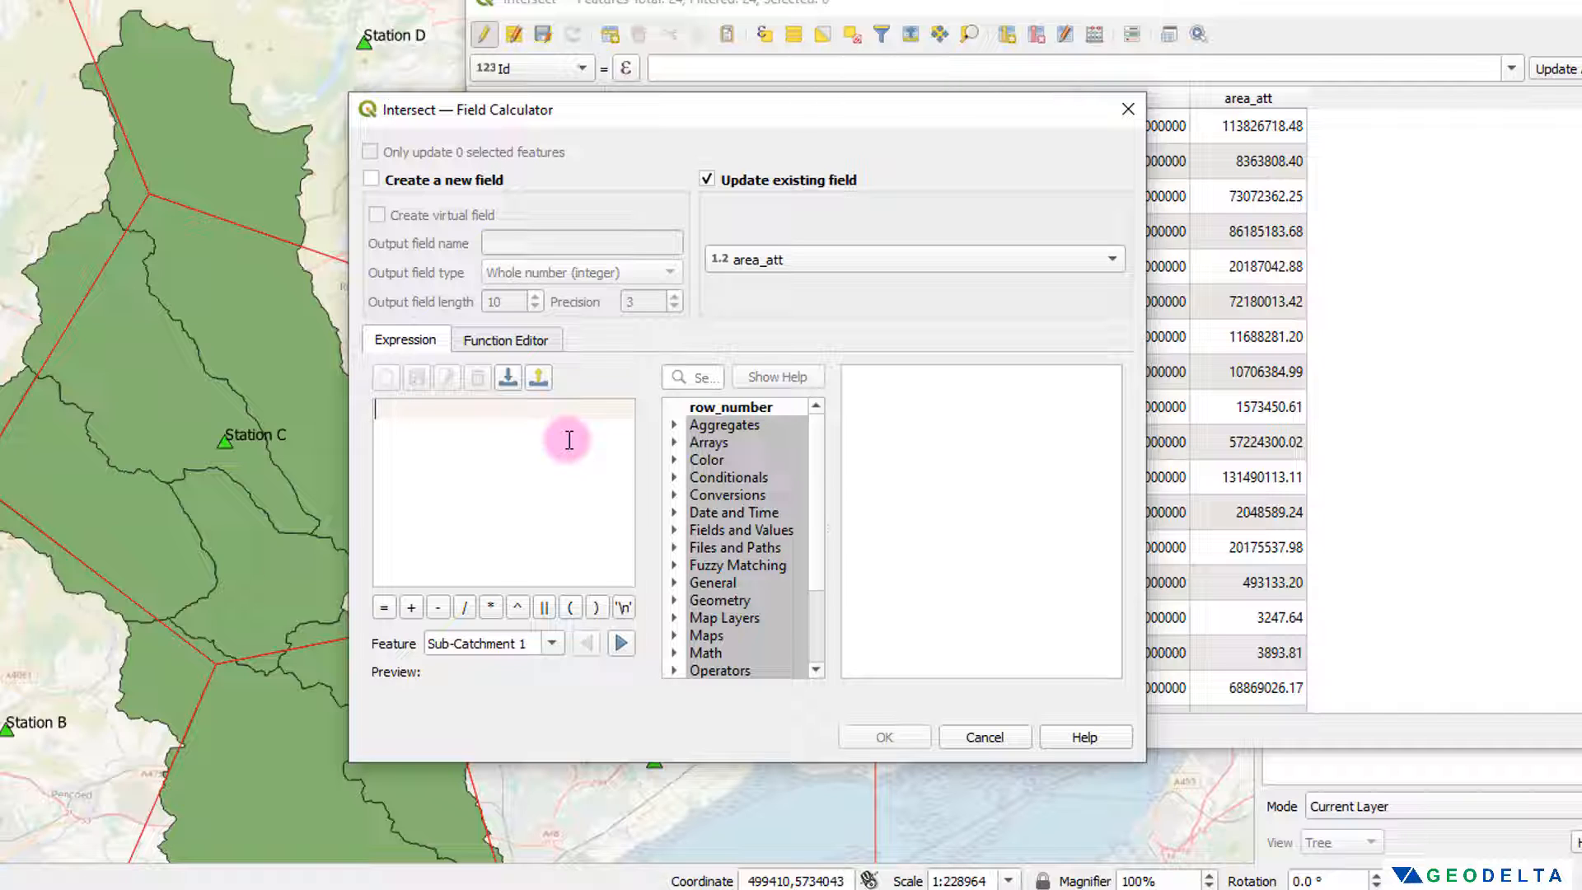
text($)
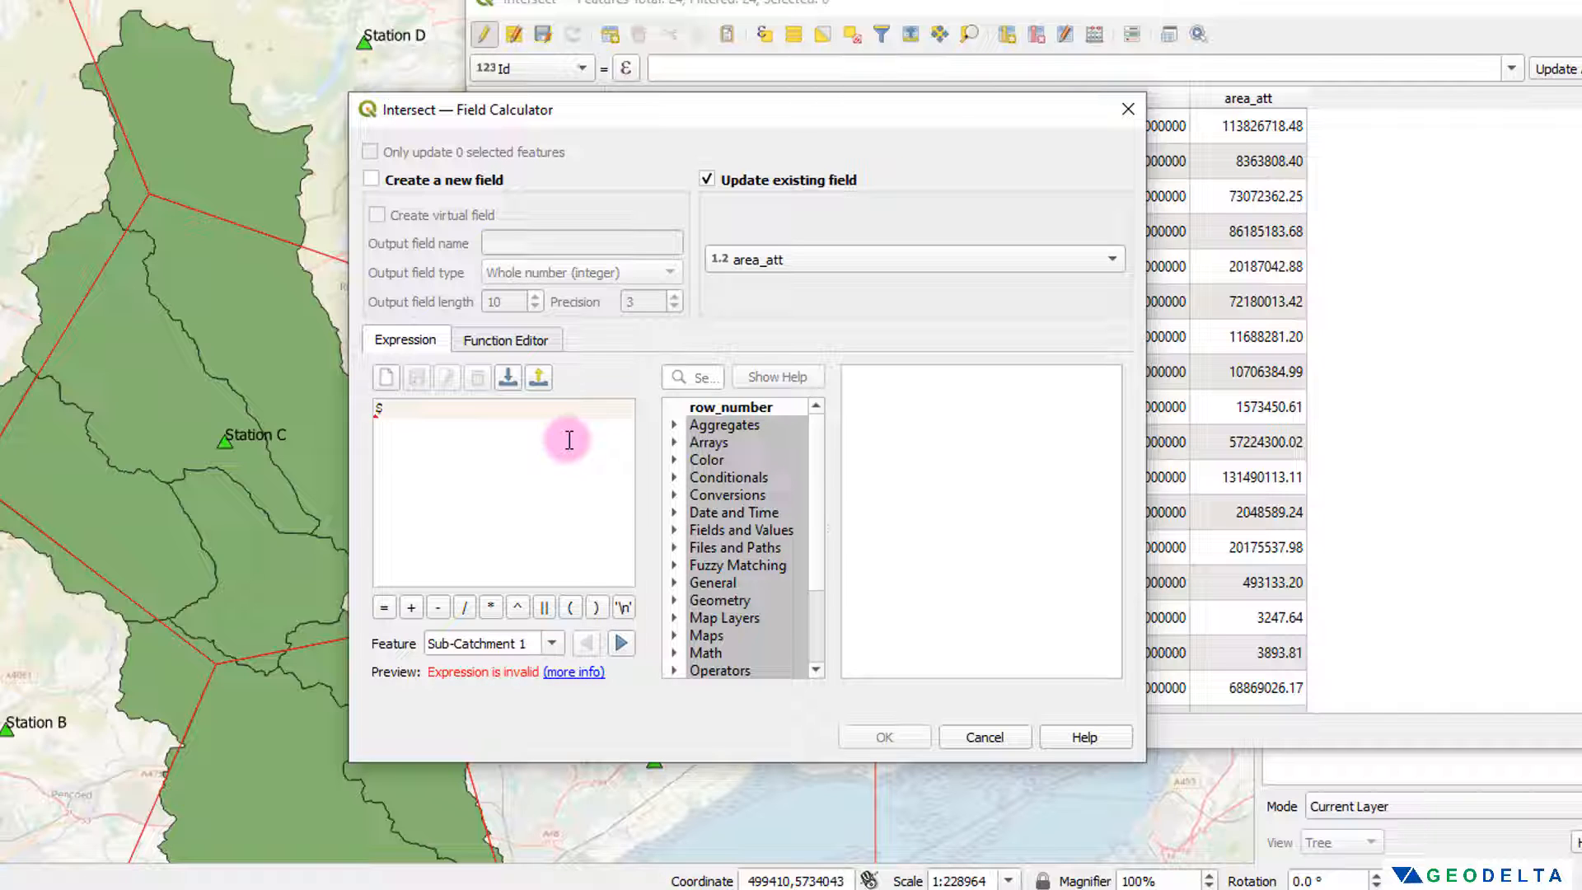
text(area*10^-6)
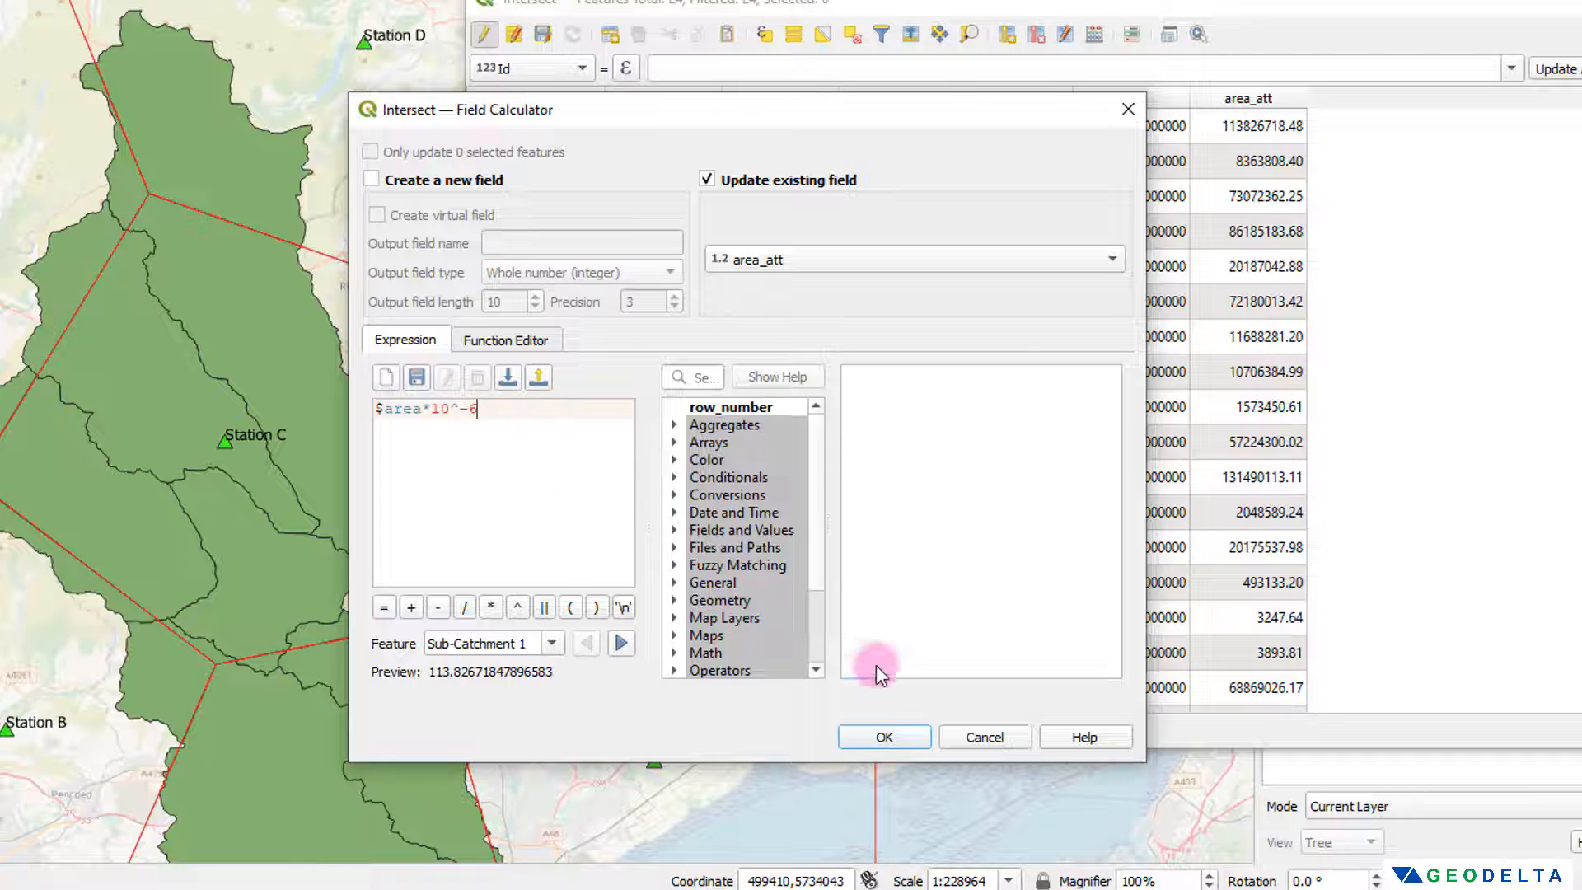
click(884, 736)
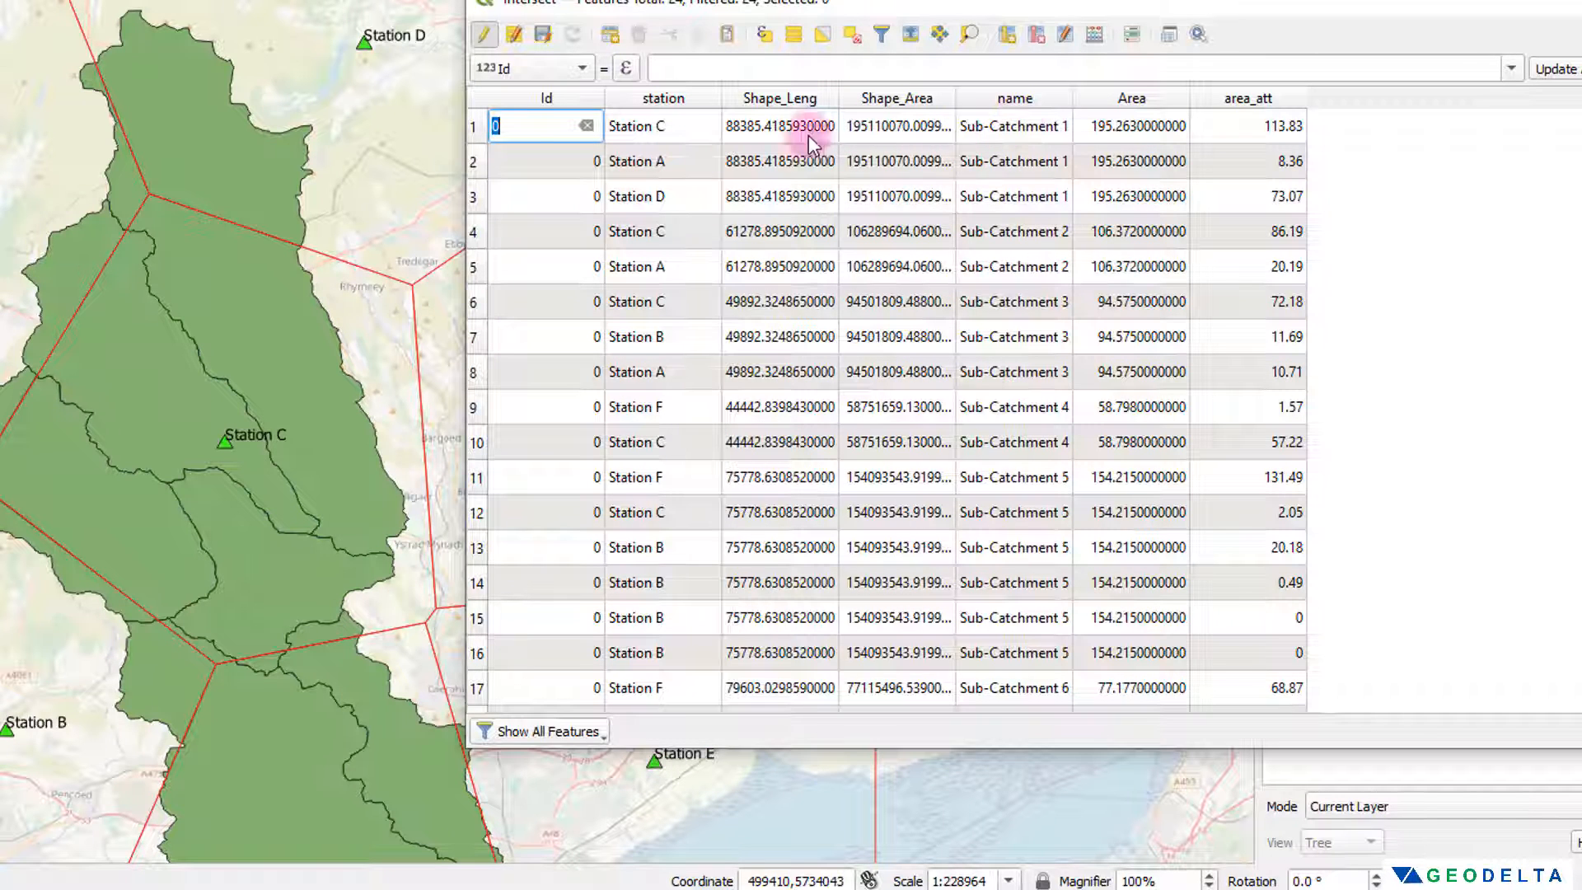
Step: Highlight the Sub-Catchment 1 records, compare their area_att values with the total Area, and clear the selection
drag(470, 127, 474, 203)
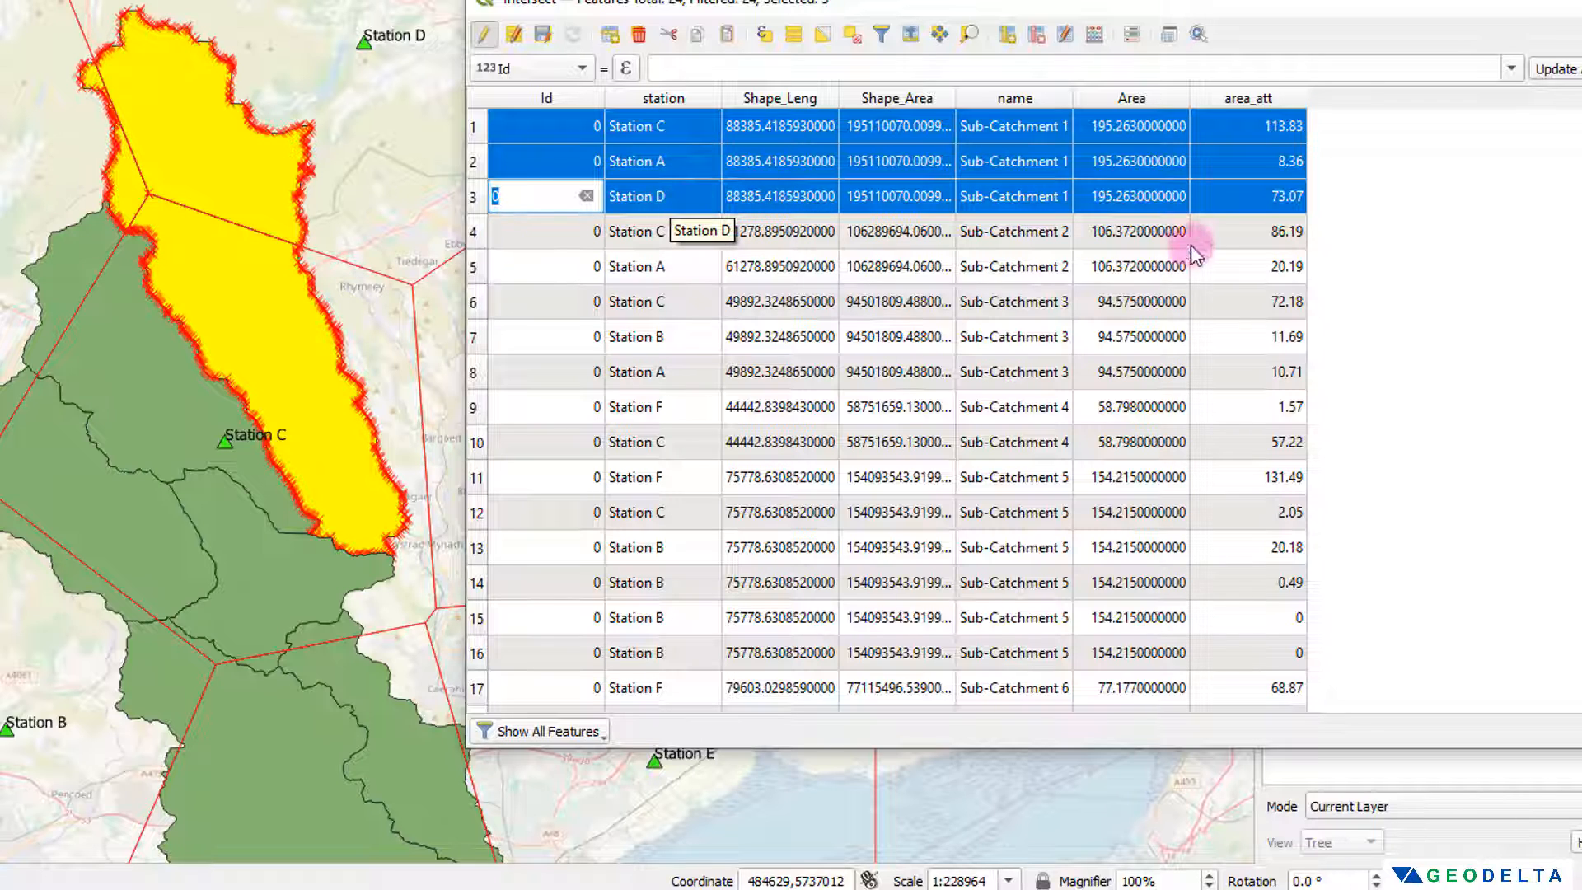
click(1278, 128)
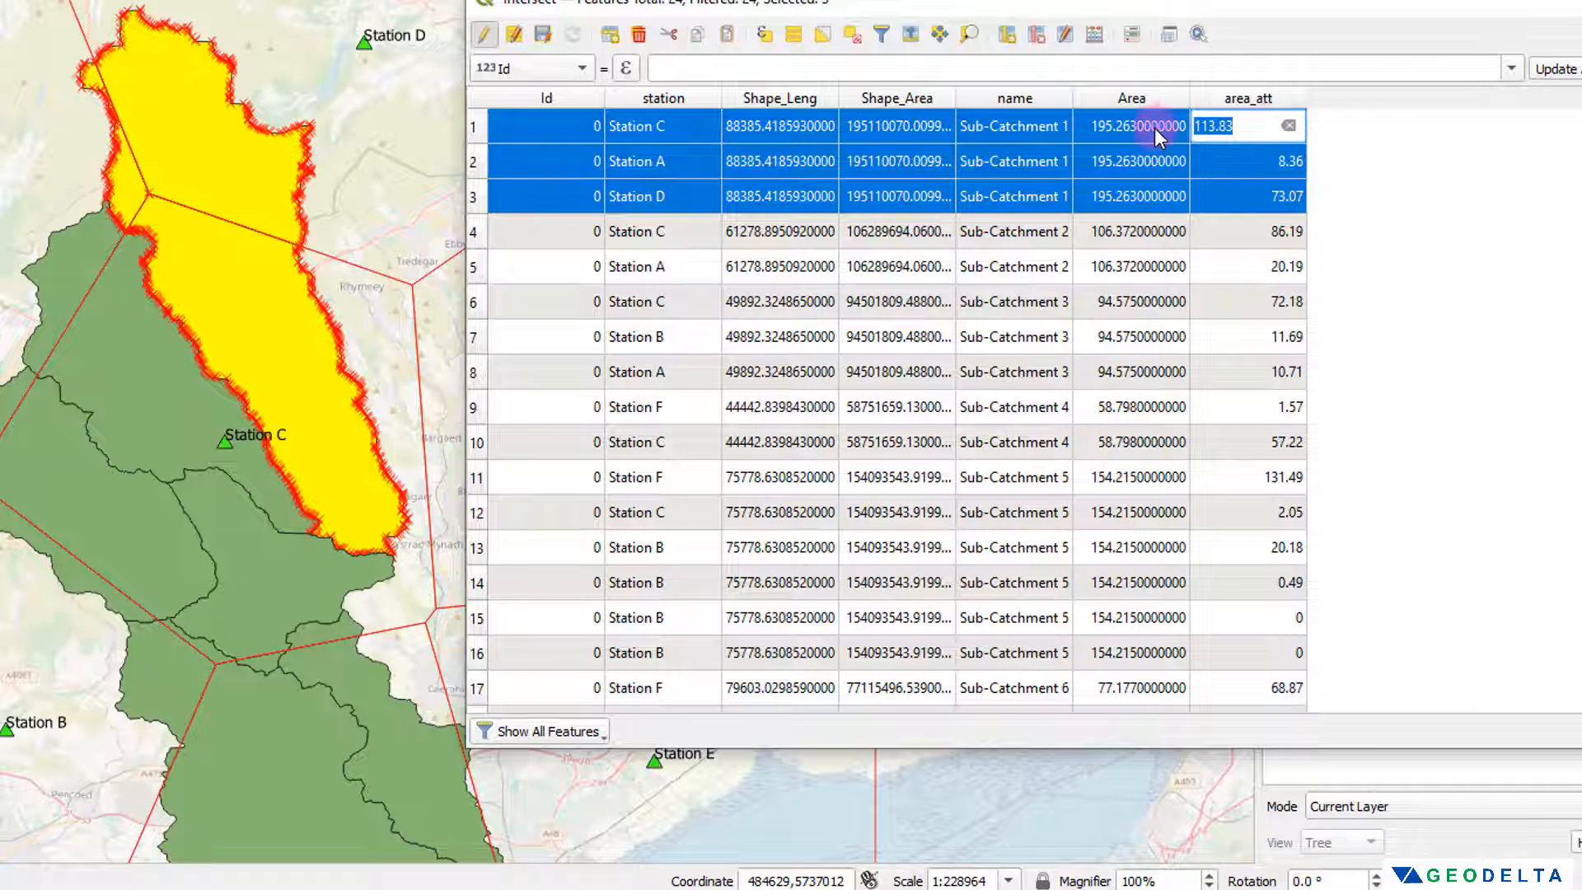
click(1156, 130)
click(1241, 132)
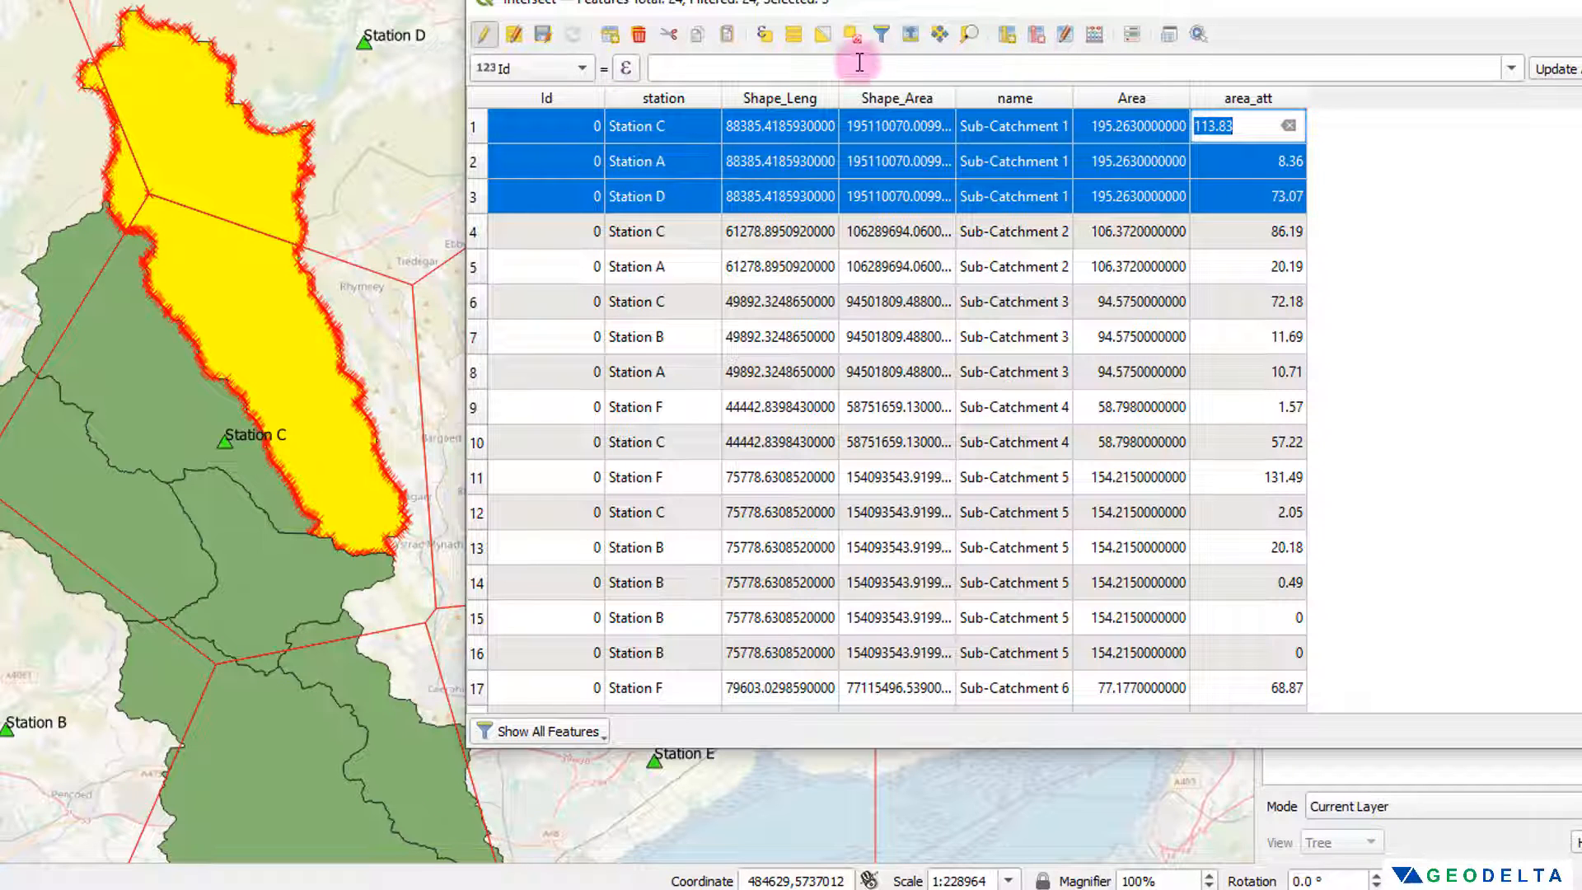
click(852, 34)
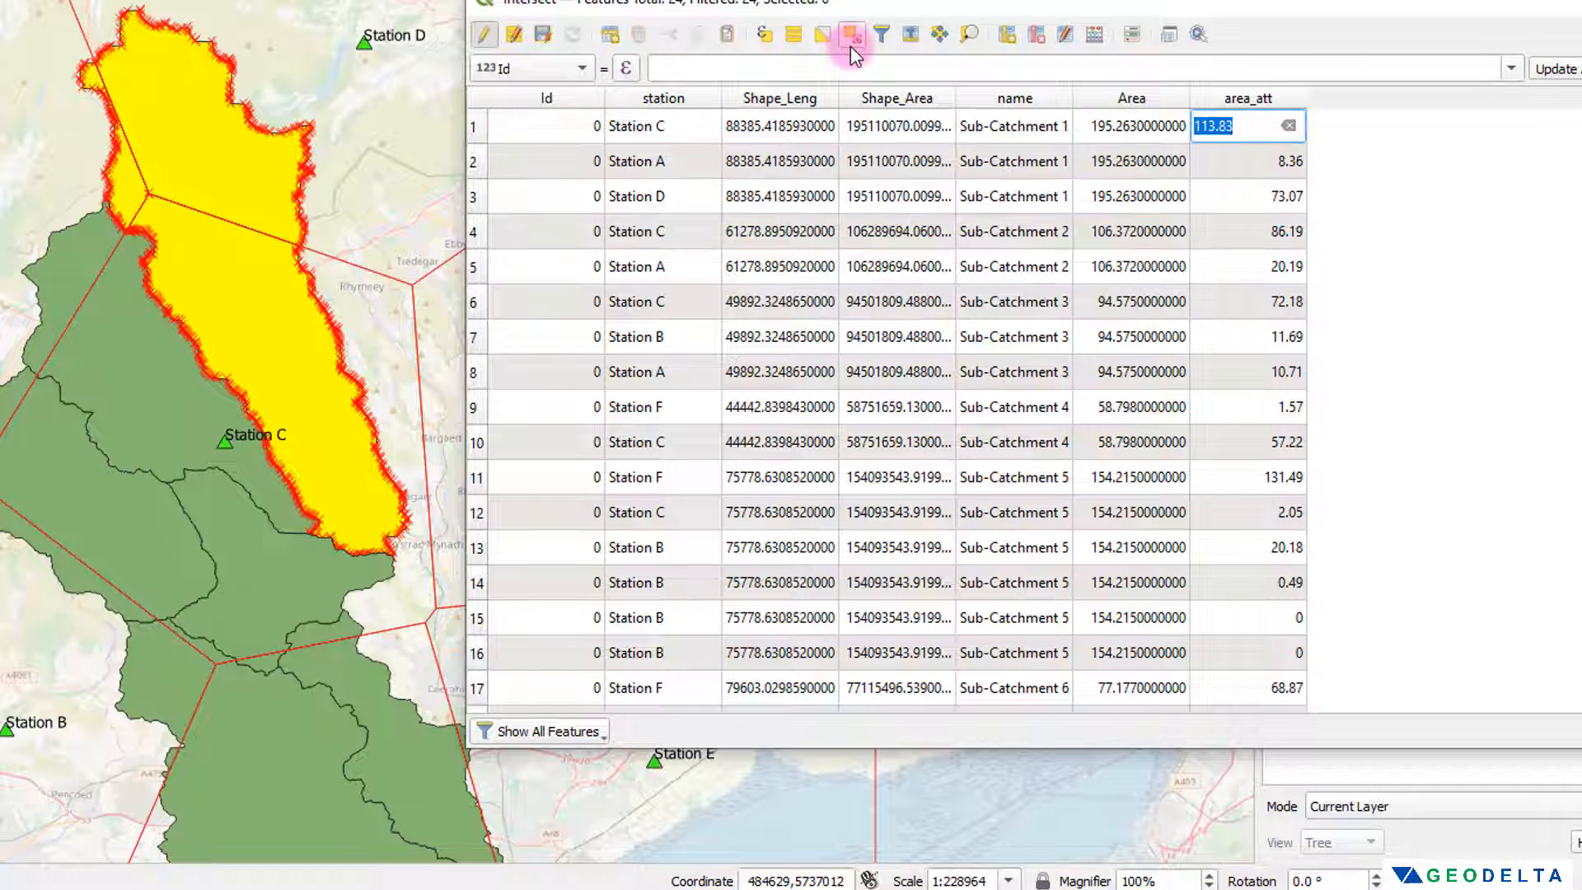
Step: In the Intersect layer's field calculator, define a new decimal number field named weight with precision 2
click(1095, 36)
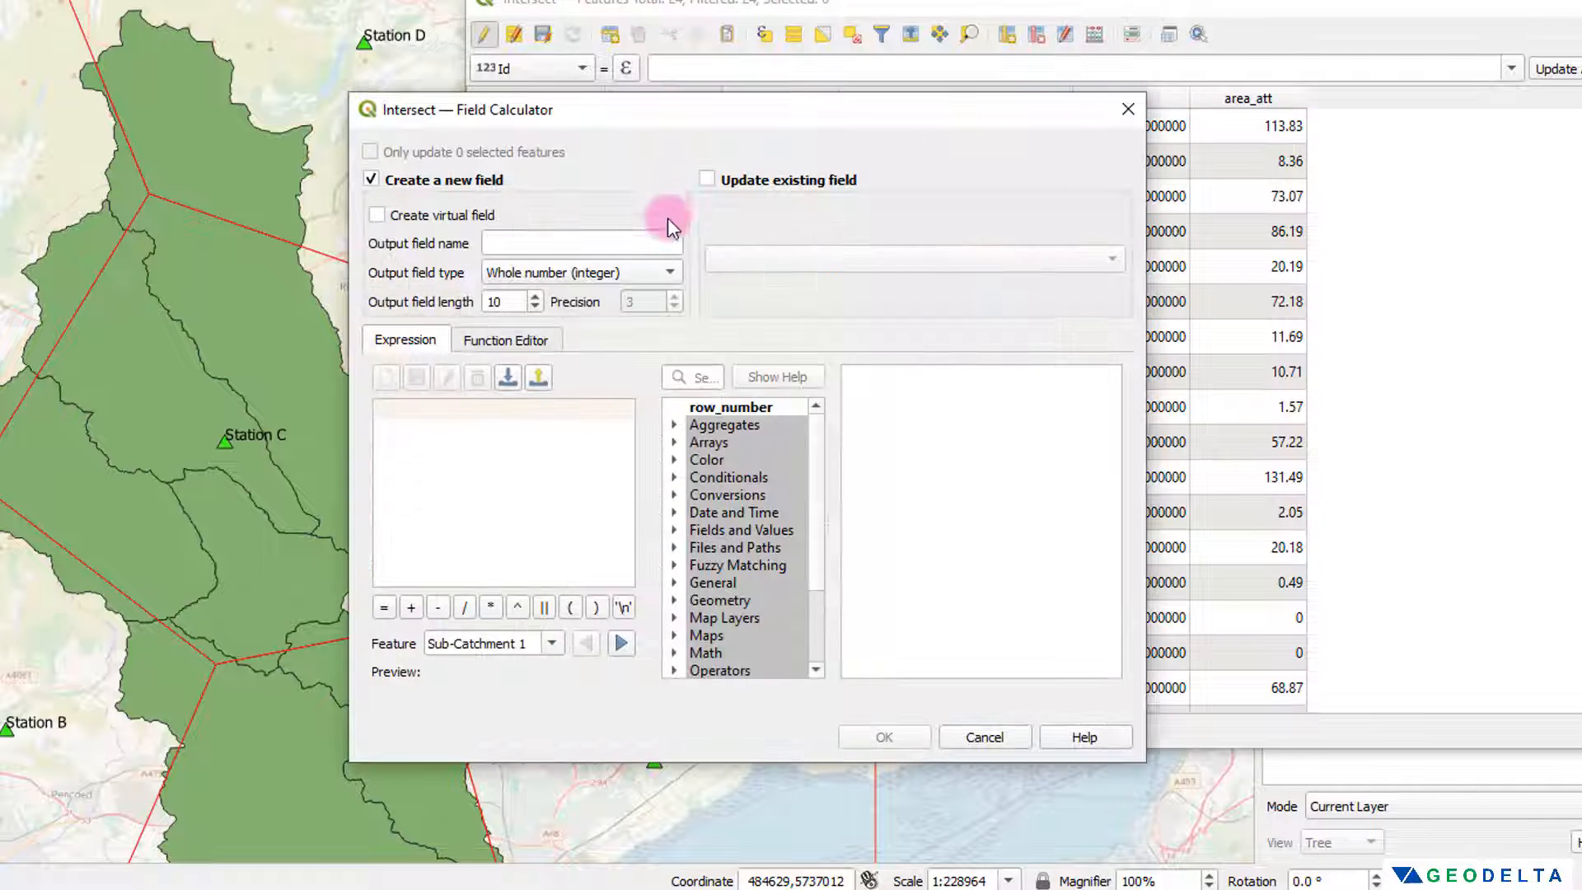
click(608, 240)
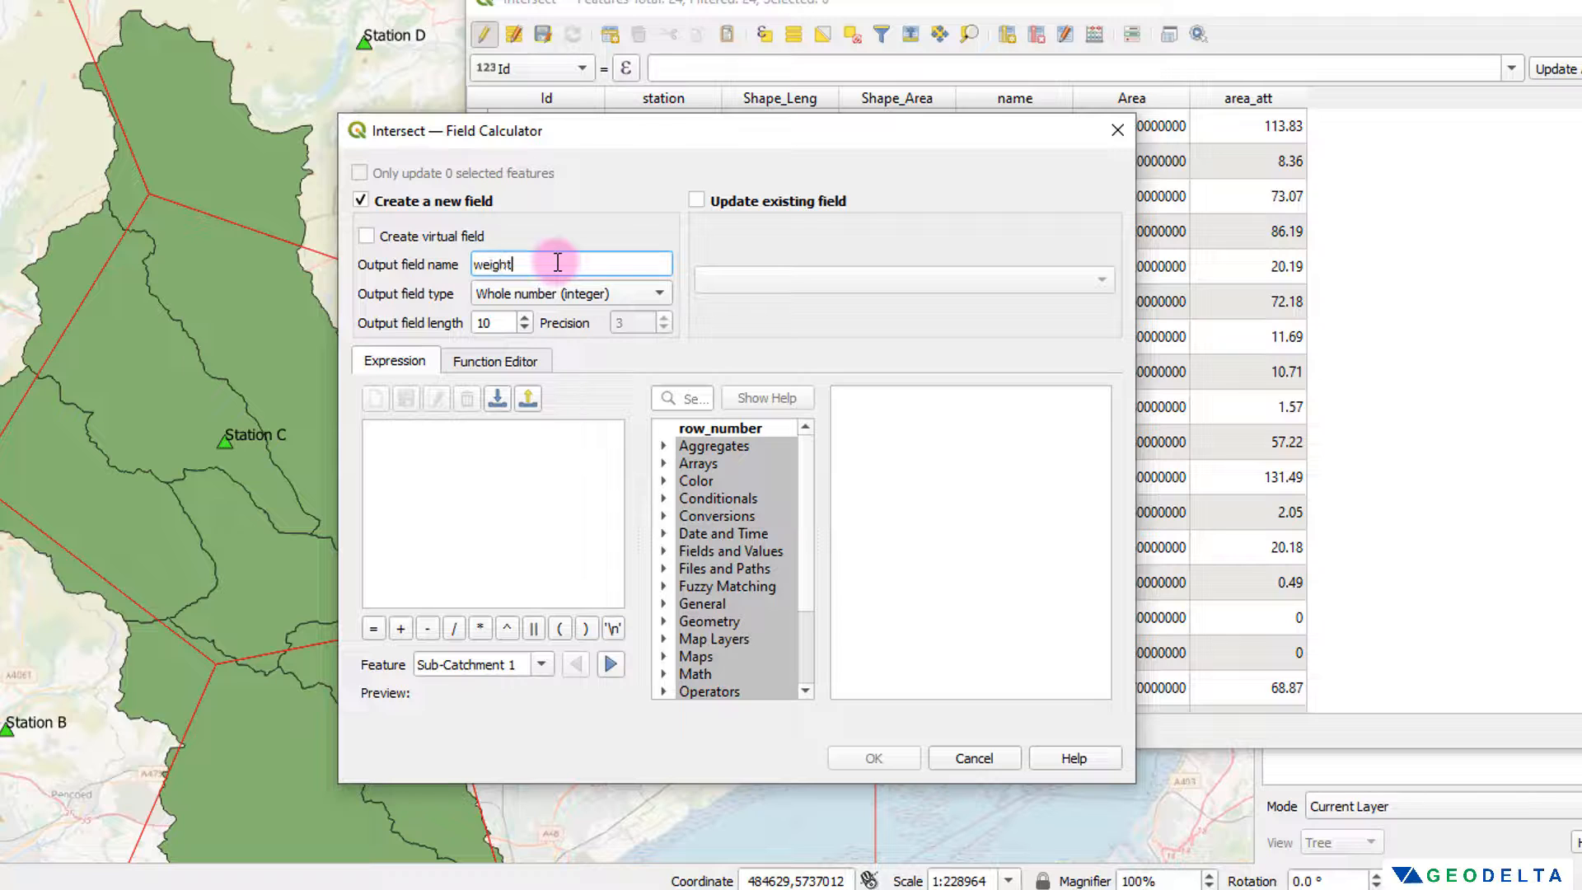
scroll(577, 297, down, 1)
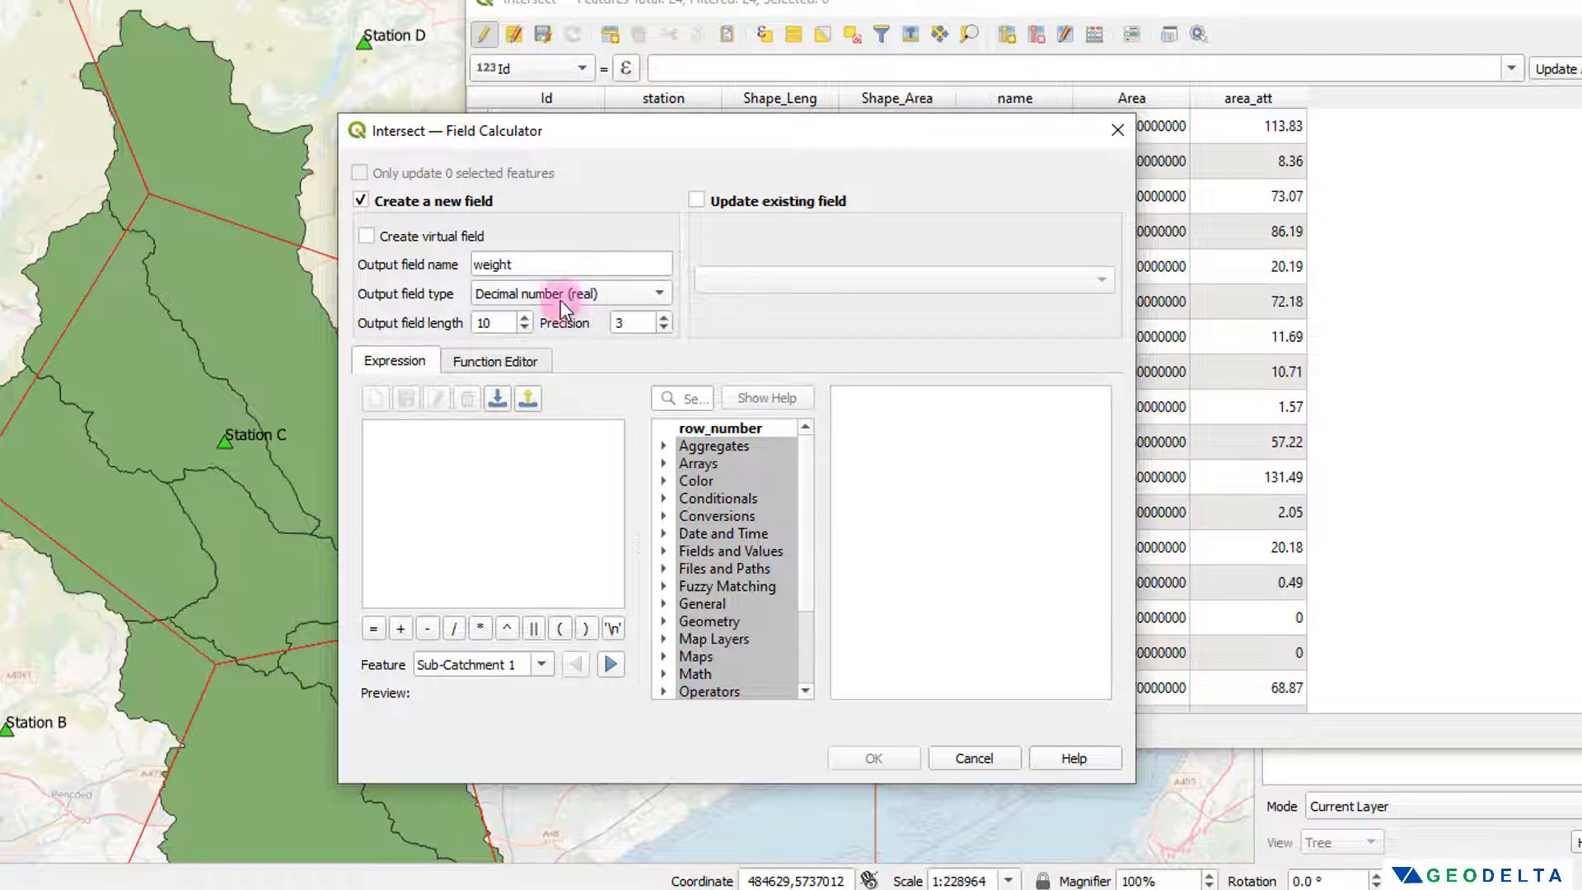
click(663, 328)
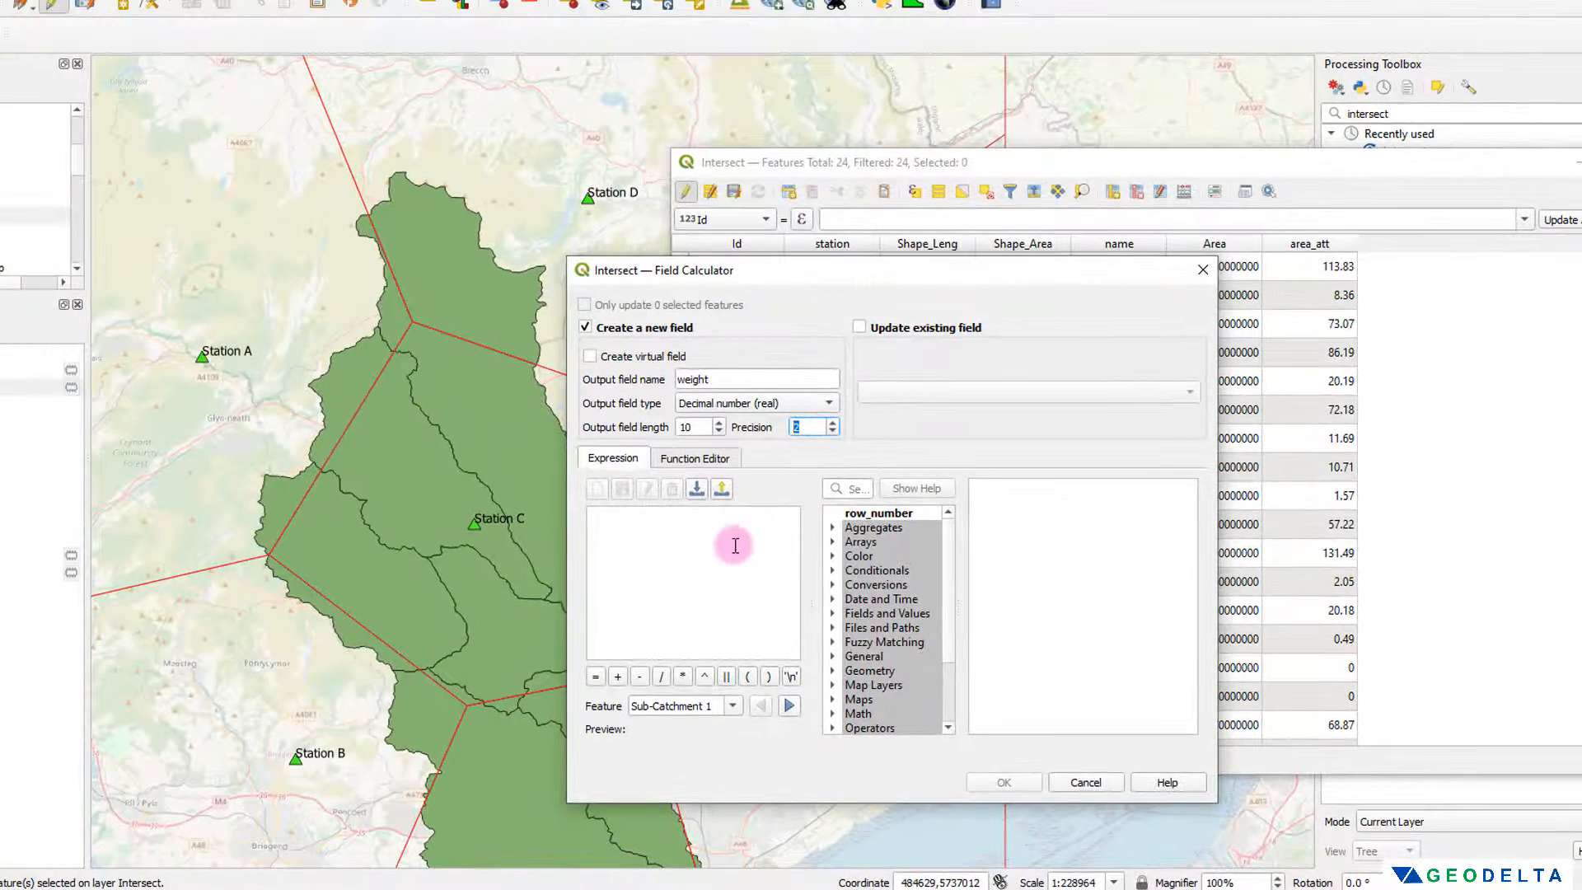
Step: Create the weight field using the expression "area_att"/"area" and review the calculated weights across the Intersect records
click(735, 545)
drag(854, 277, 282, 263)
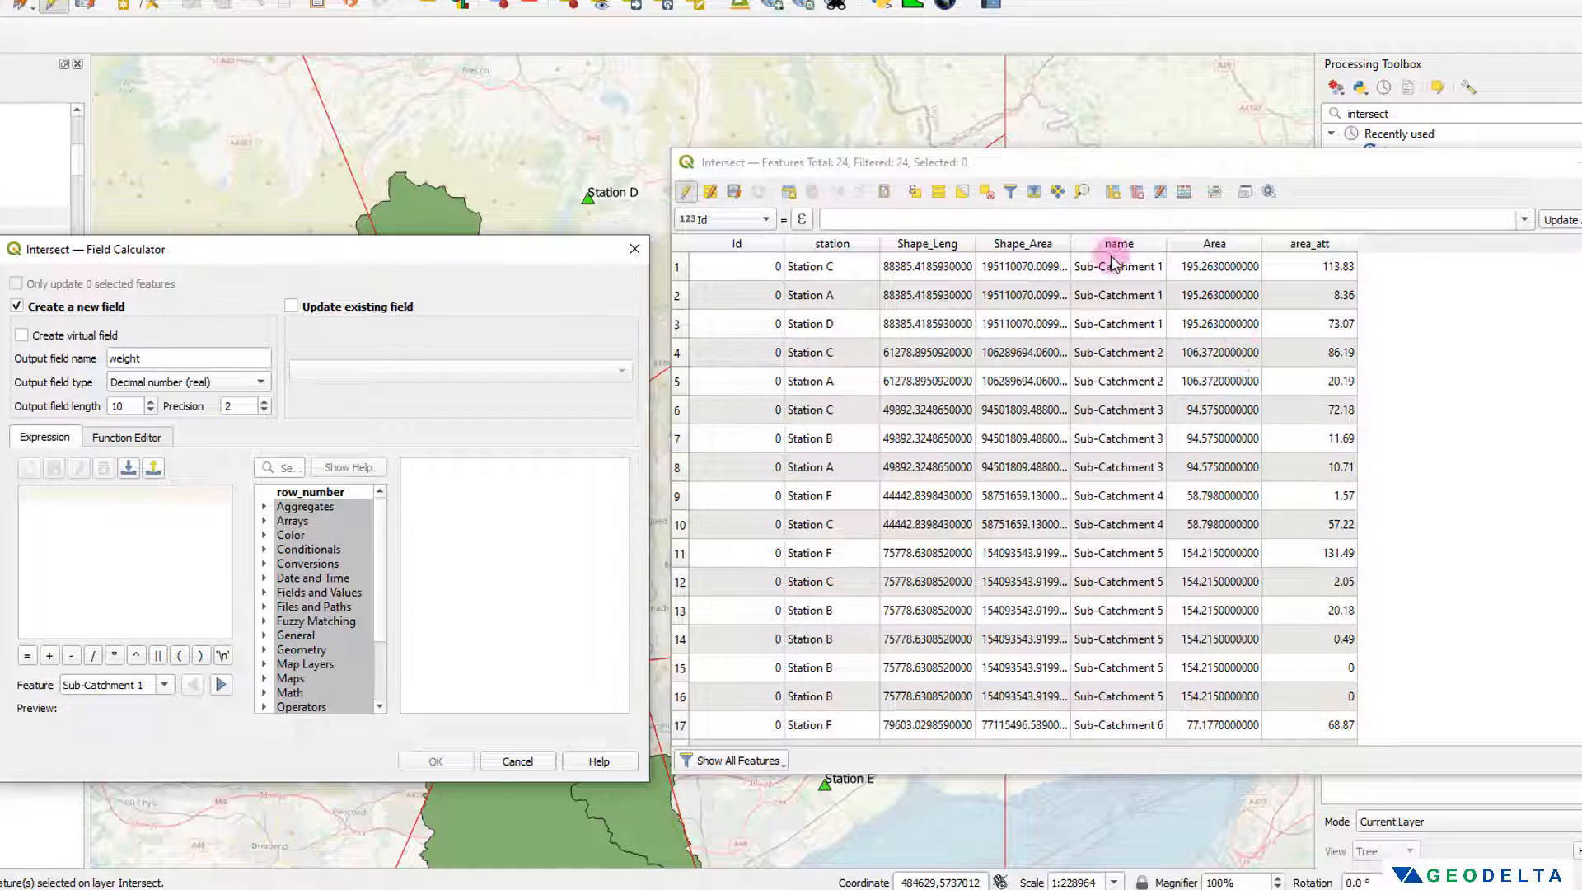
click(105, 536)
text("")
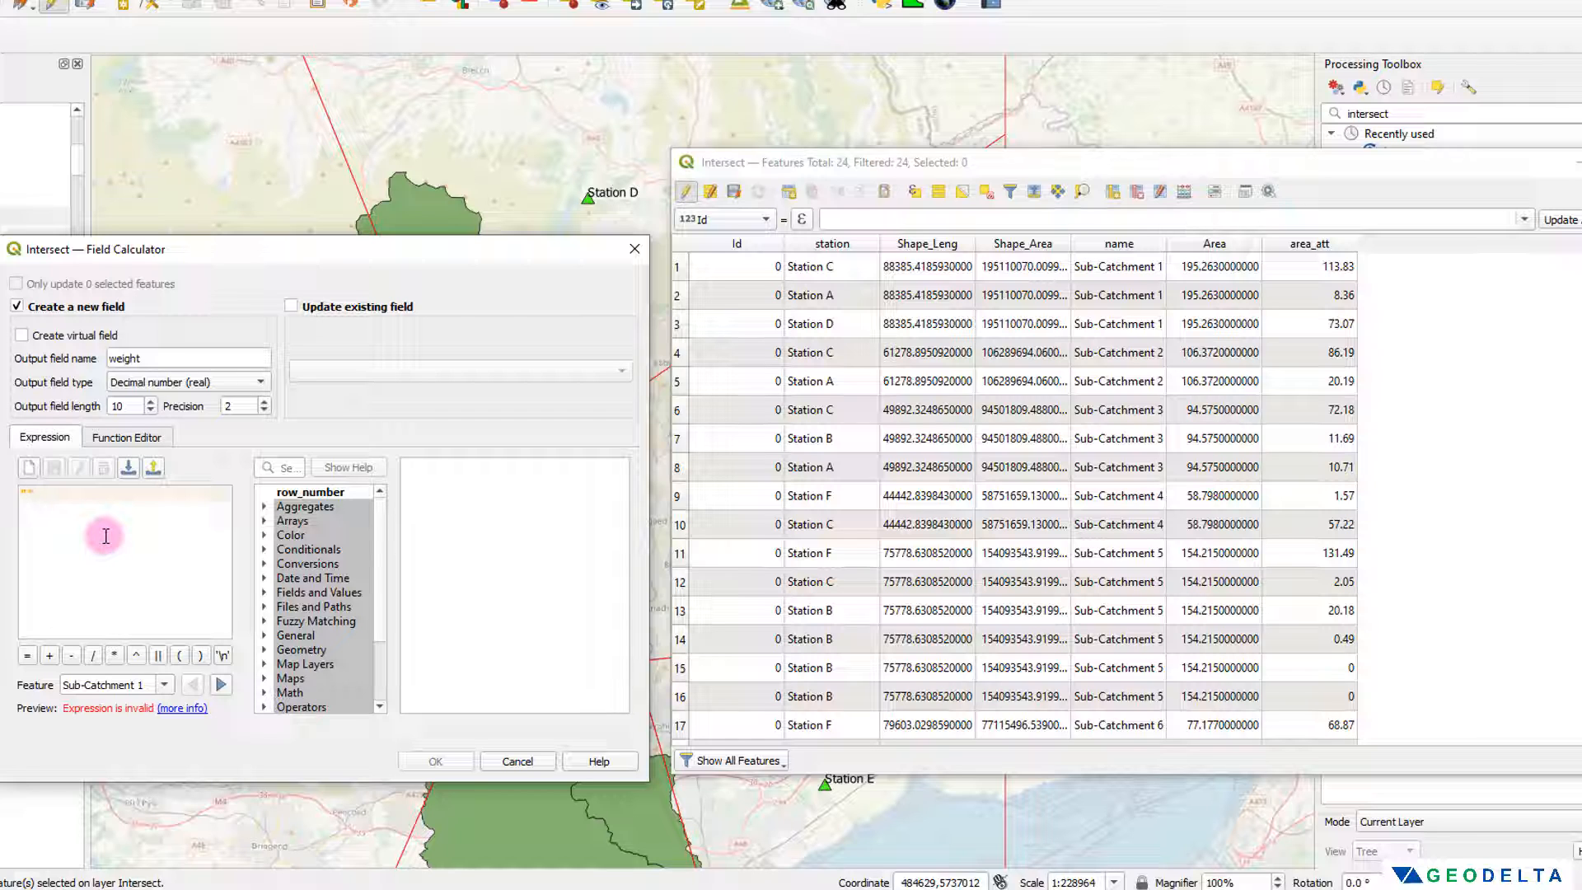
text(area_att)
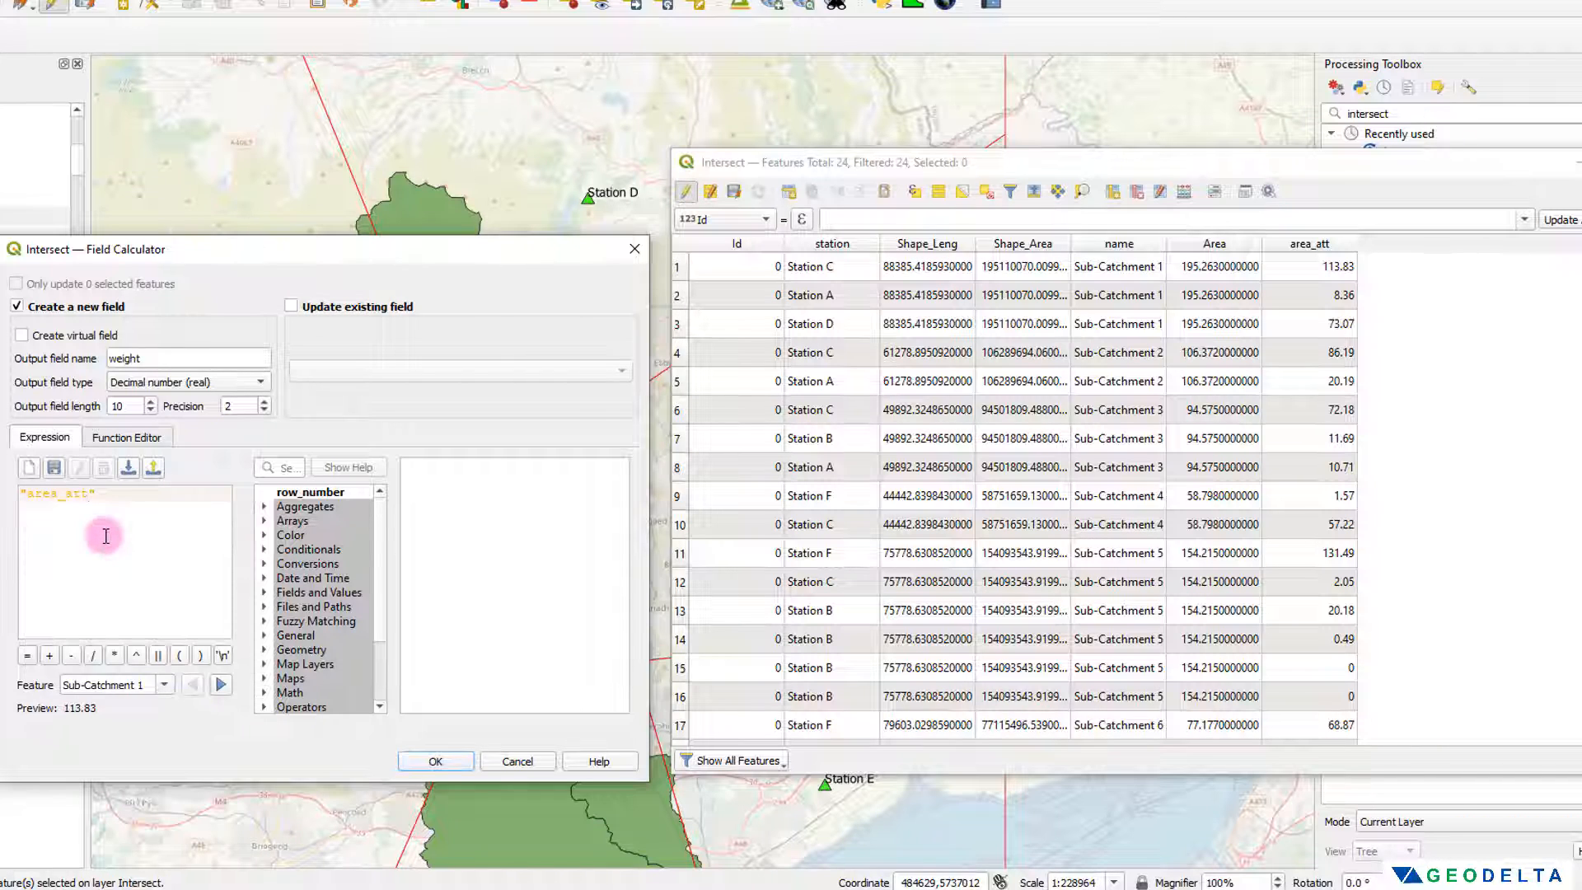
text(/)
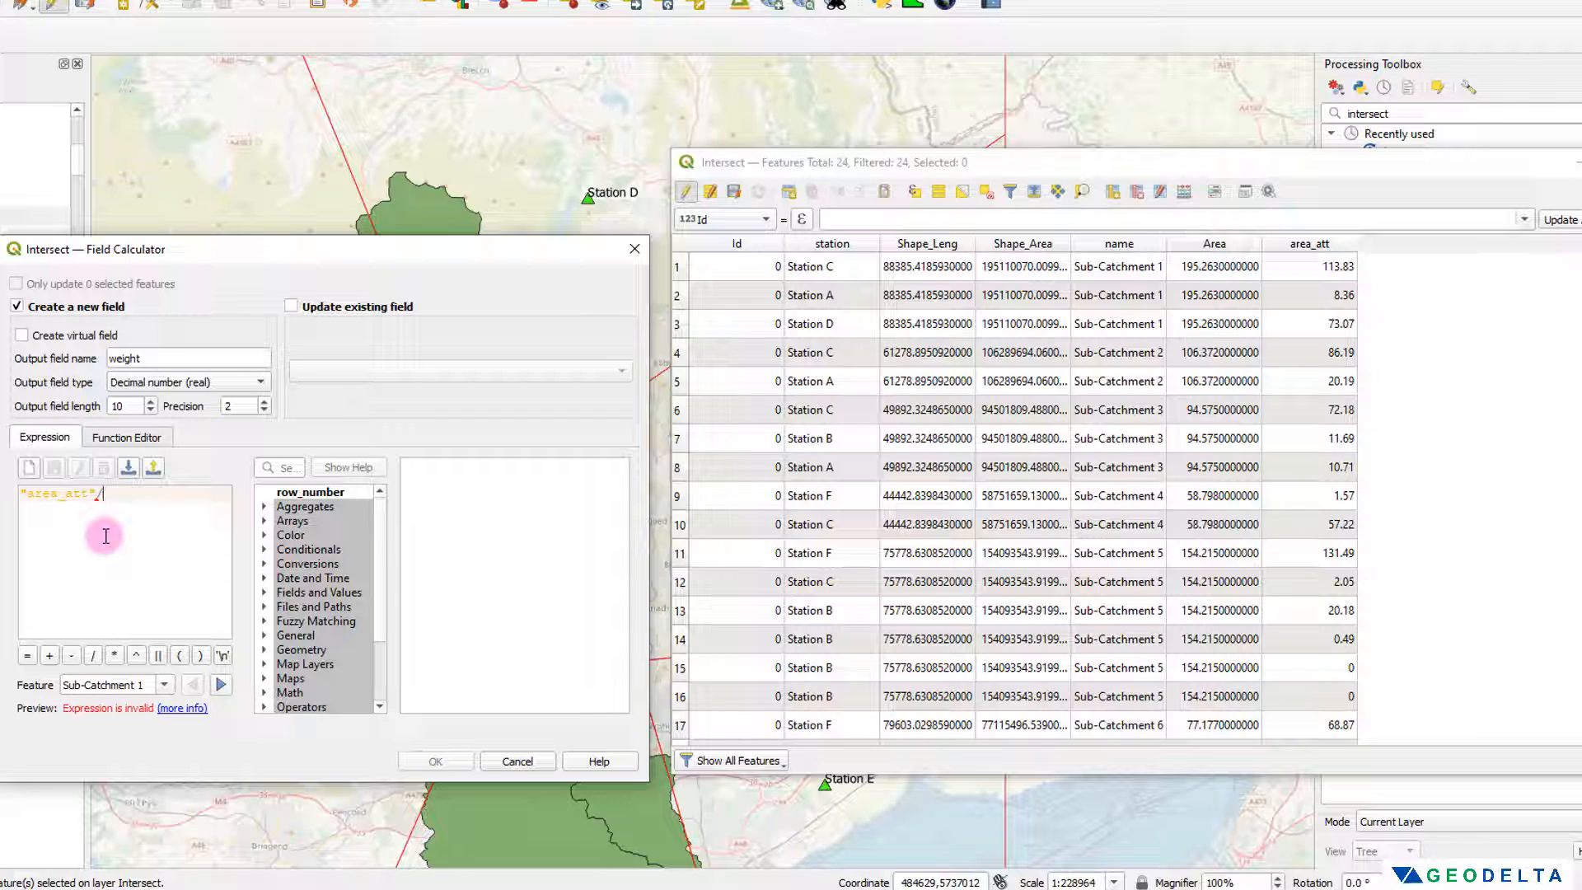
text("area)
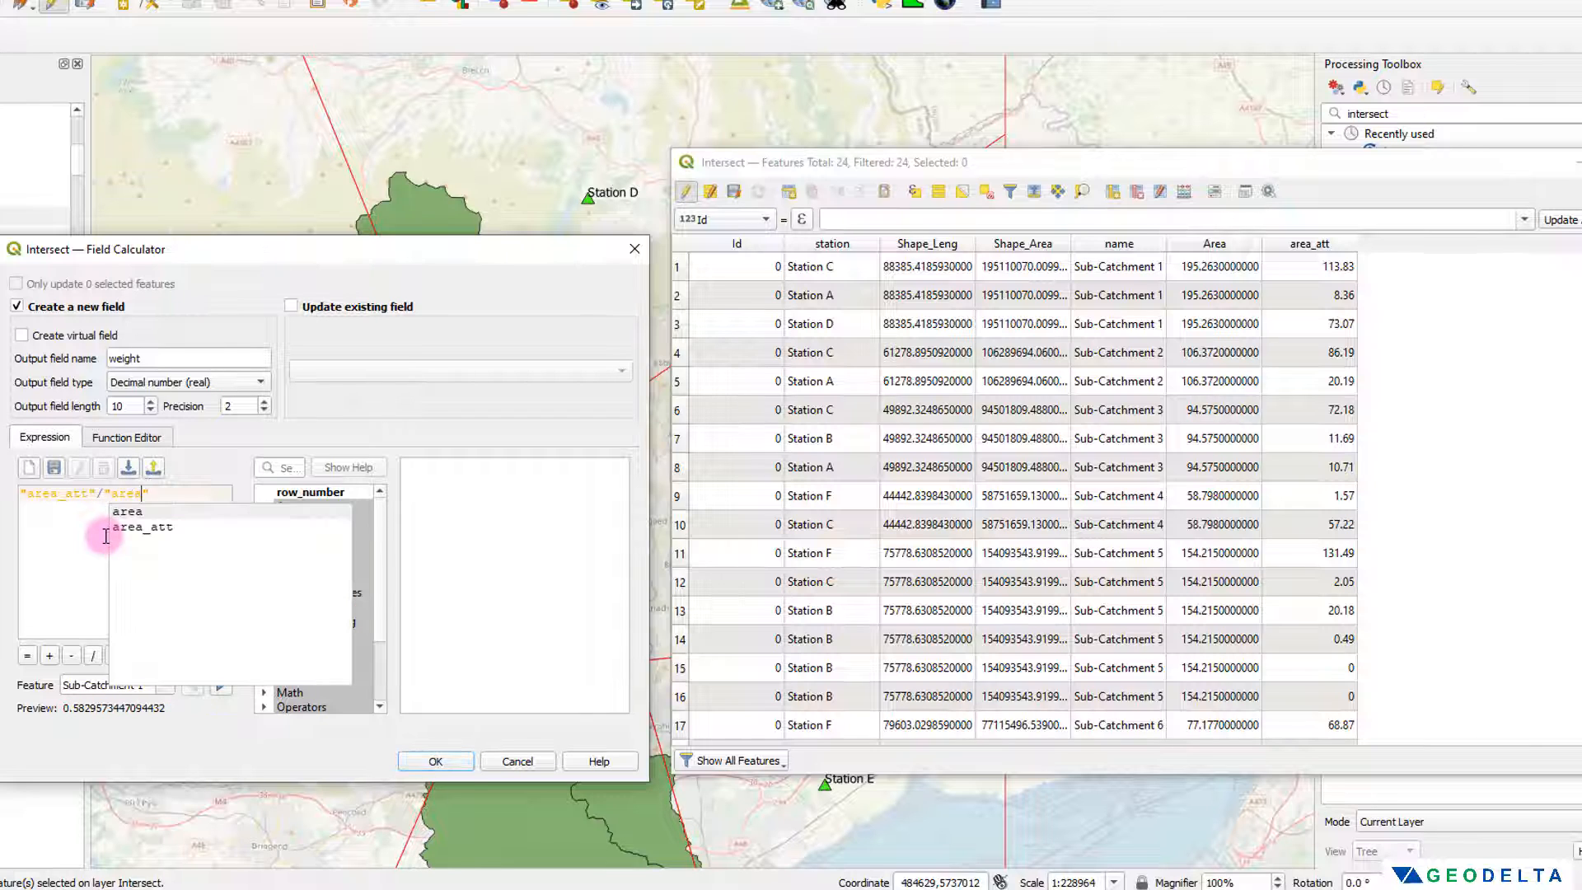
click(106, 536)
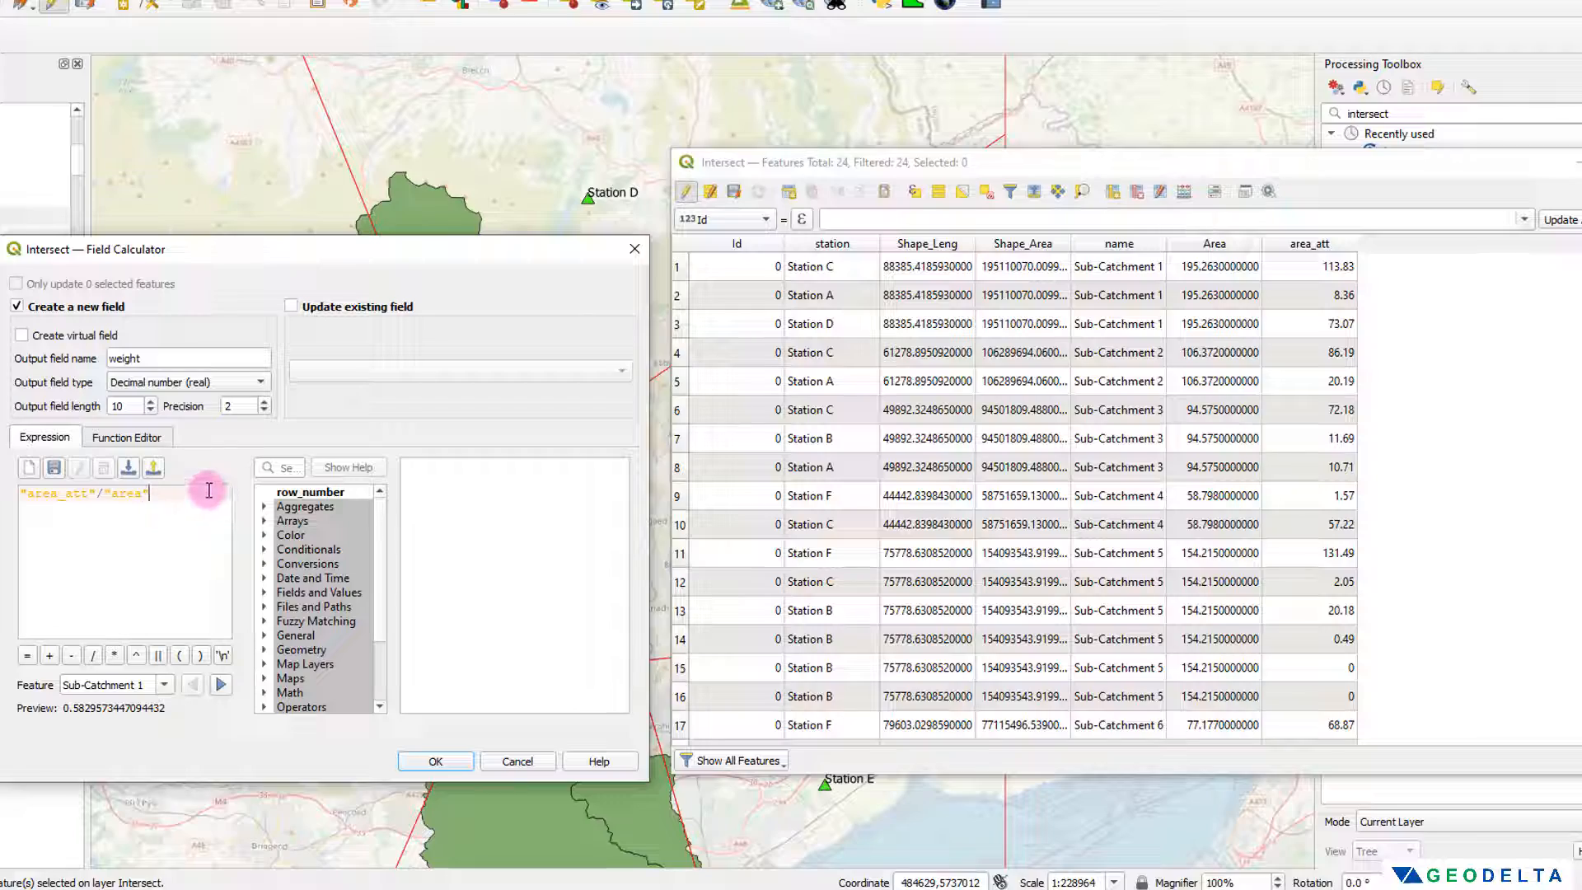
click(451, 759)
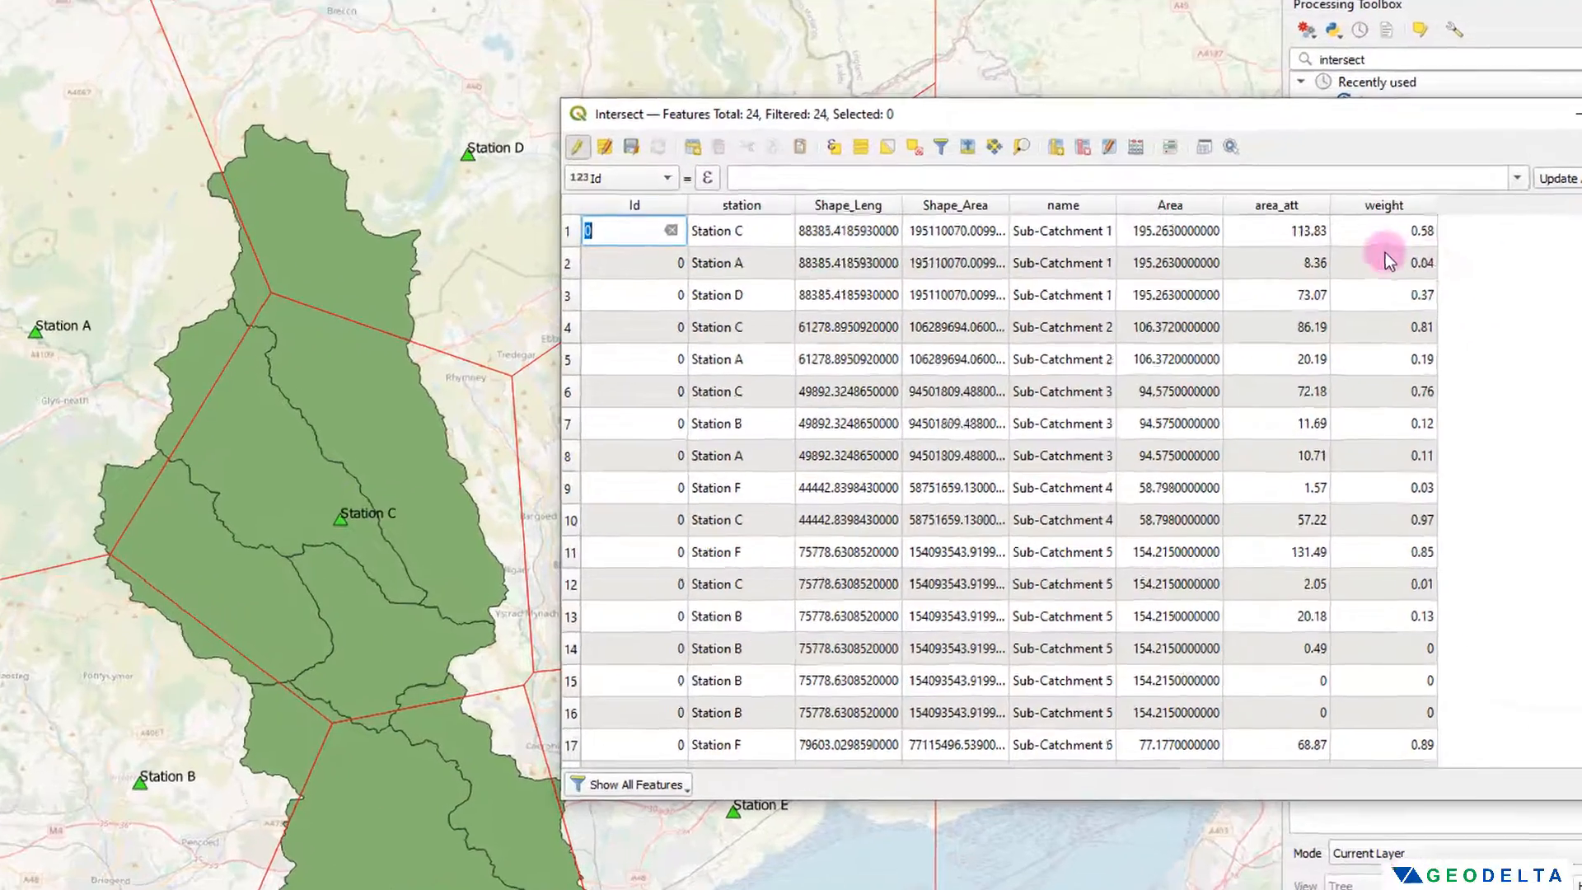
scroll(1404, 290, down, 3)
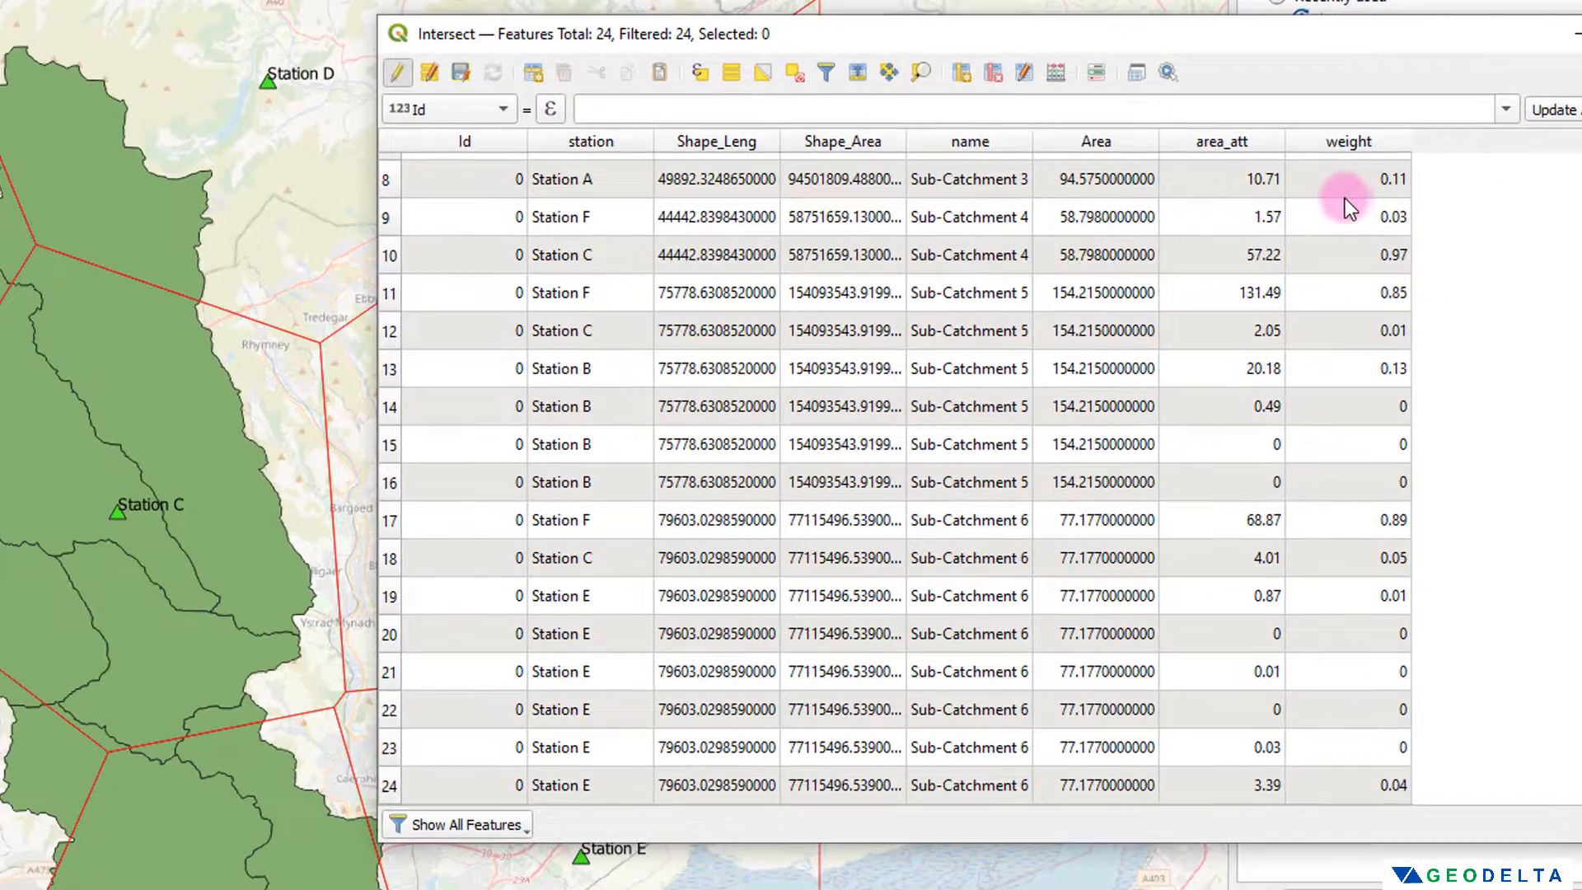
scroll(1401, 290, up, 3)
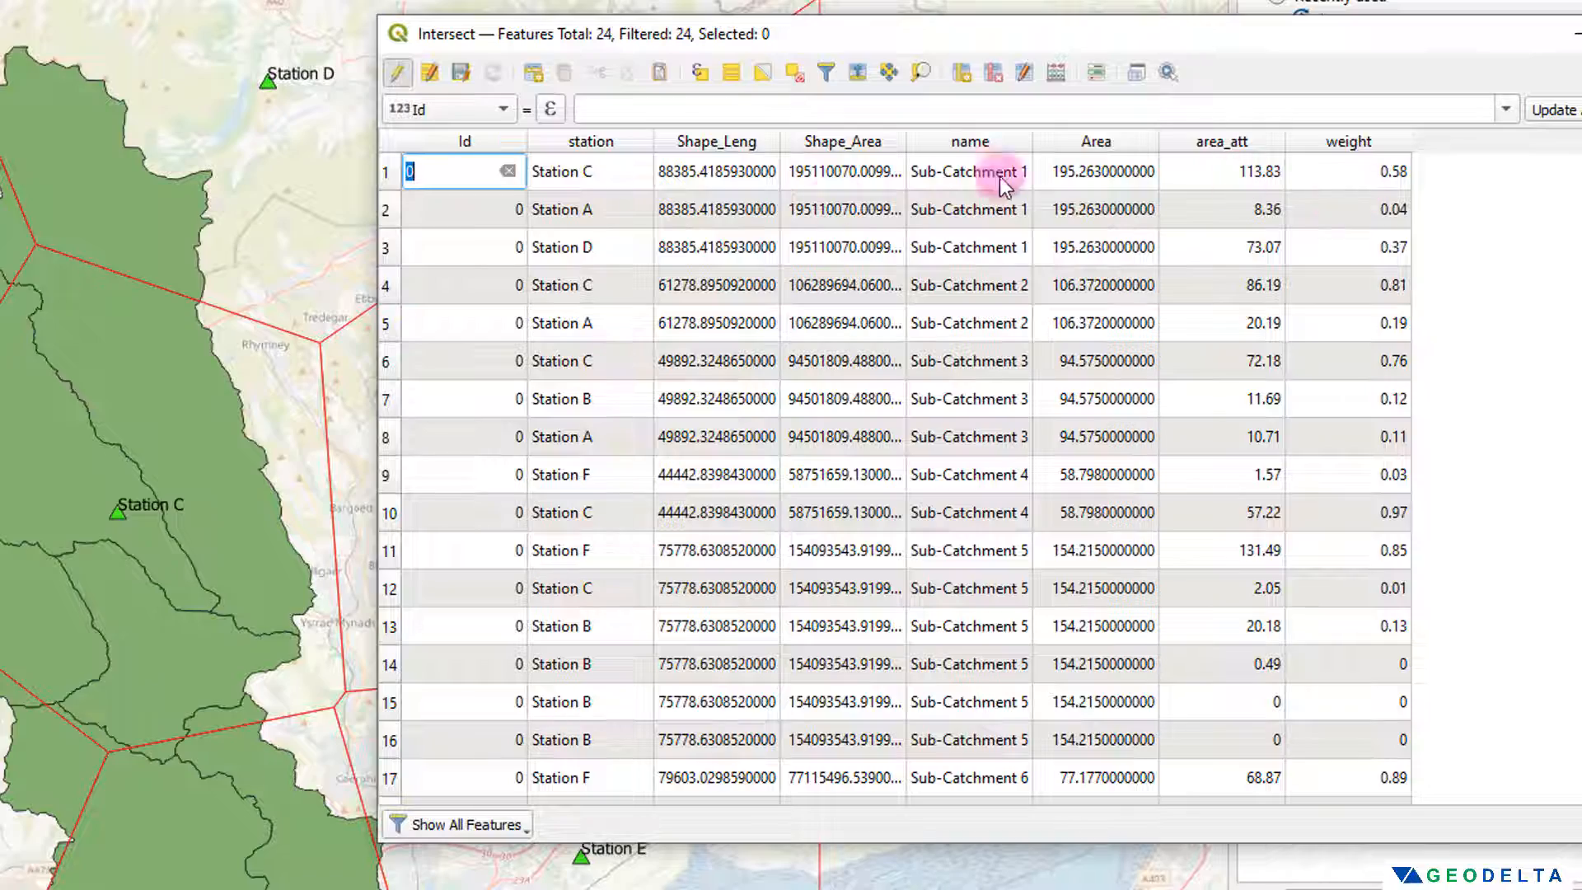
Step: Select the three Sub-Catchment 1 records and add their weights 0.58, 0.04 and 0.37 in the Windows Calculator, clearing the calculation when done
click(388, 173)
drag(389, 171, 393, 235)
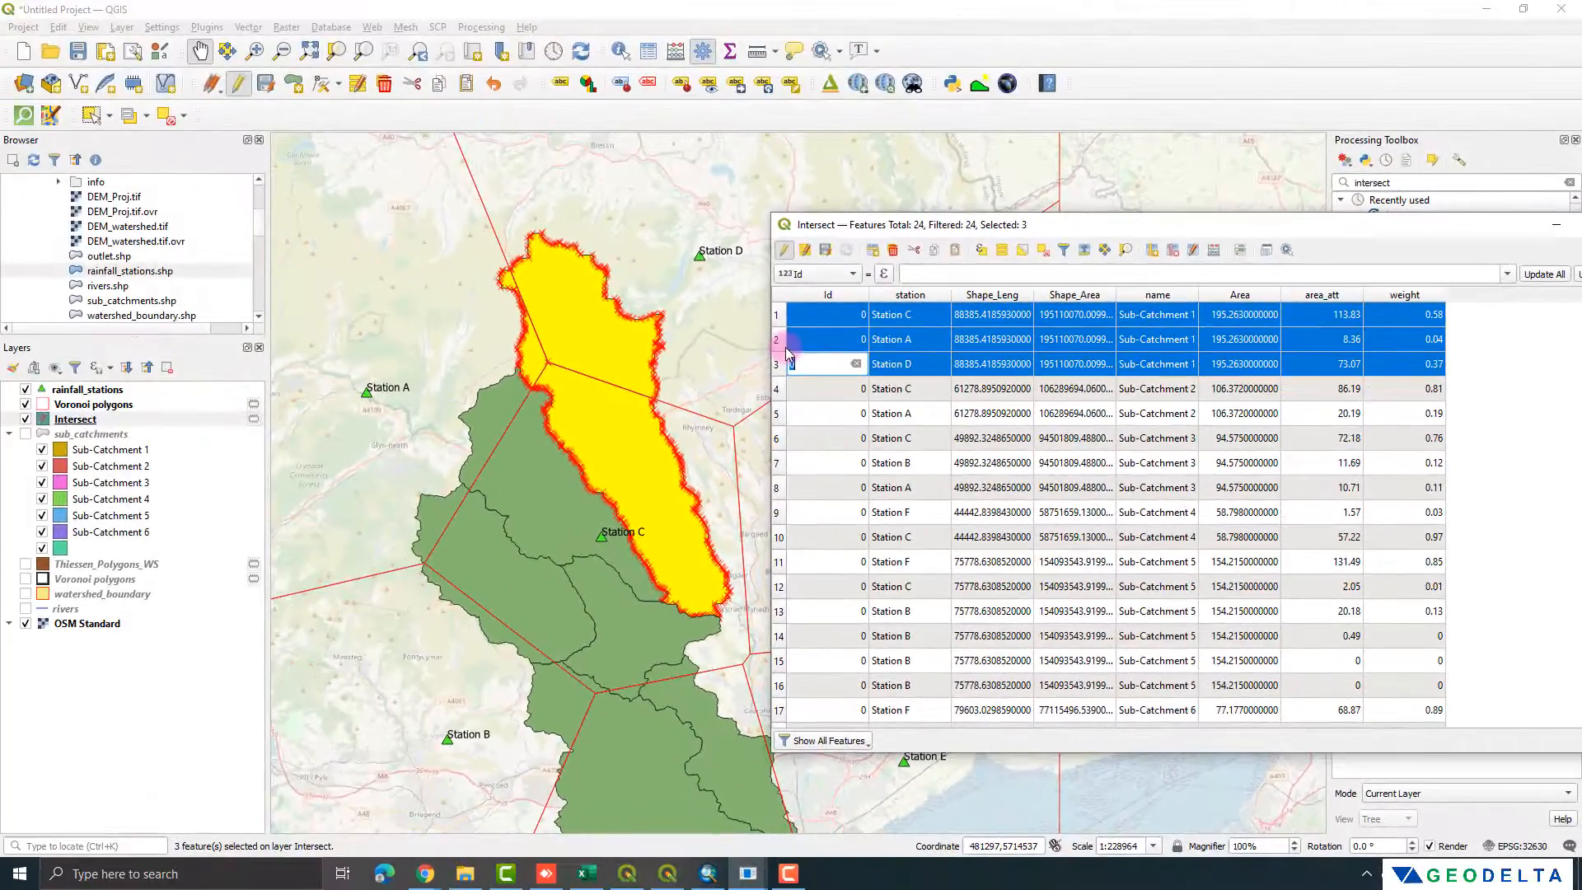
drag(948, 276, 269, 282)
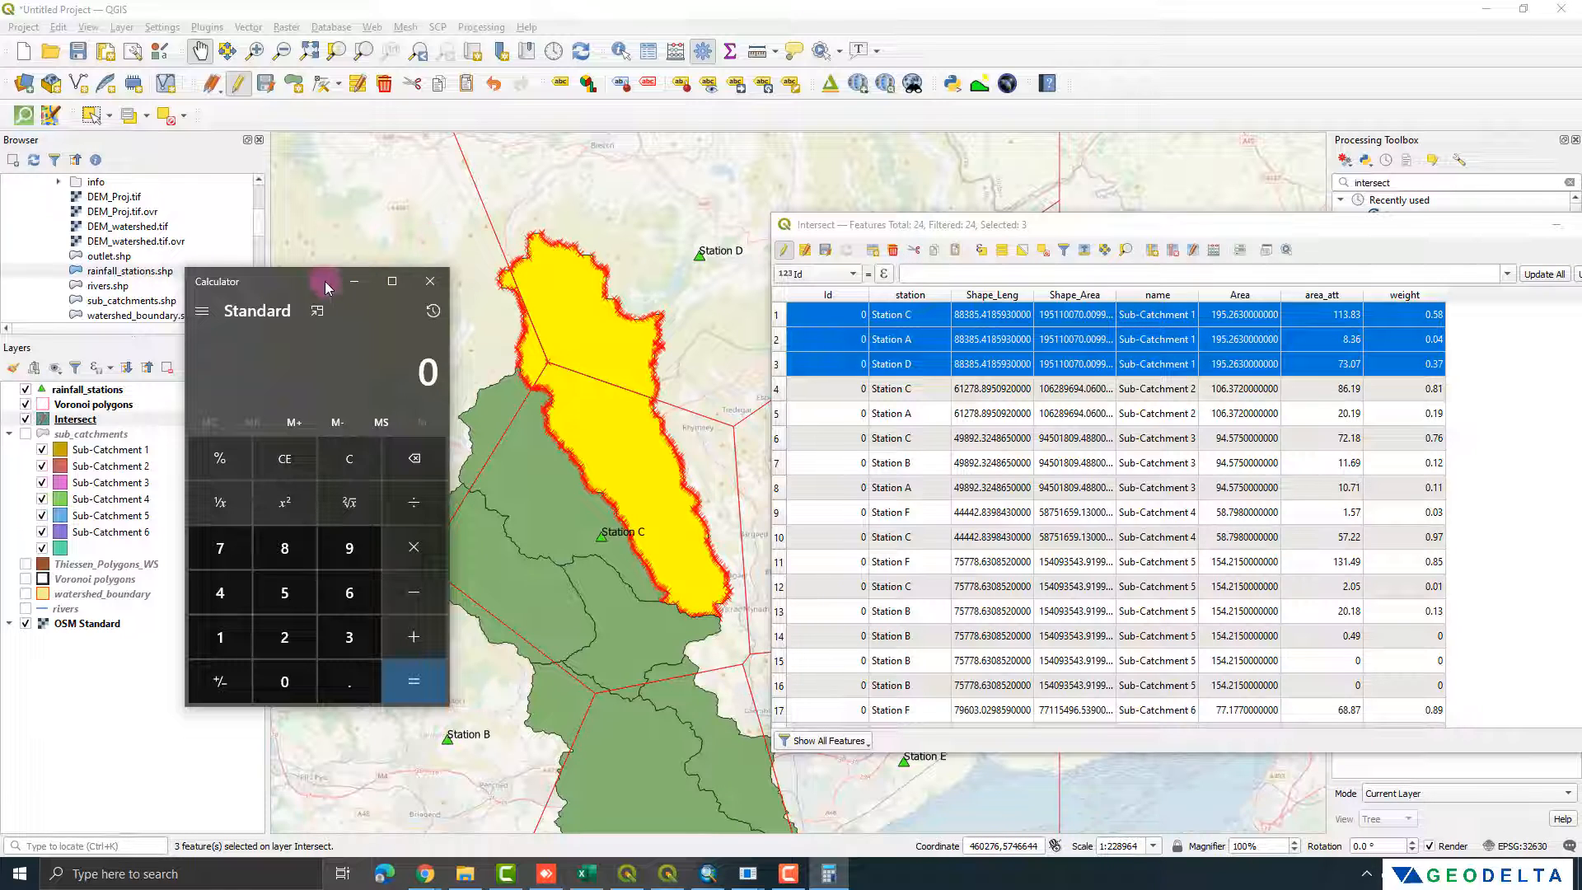
text(.58 + 0.04 +)
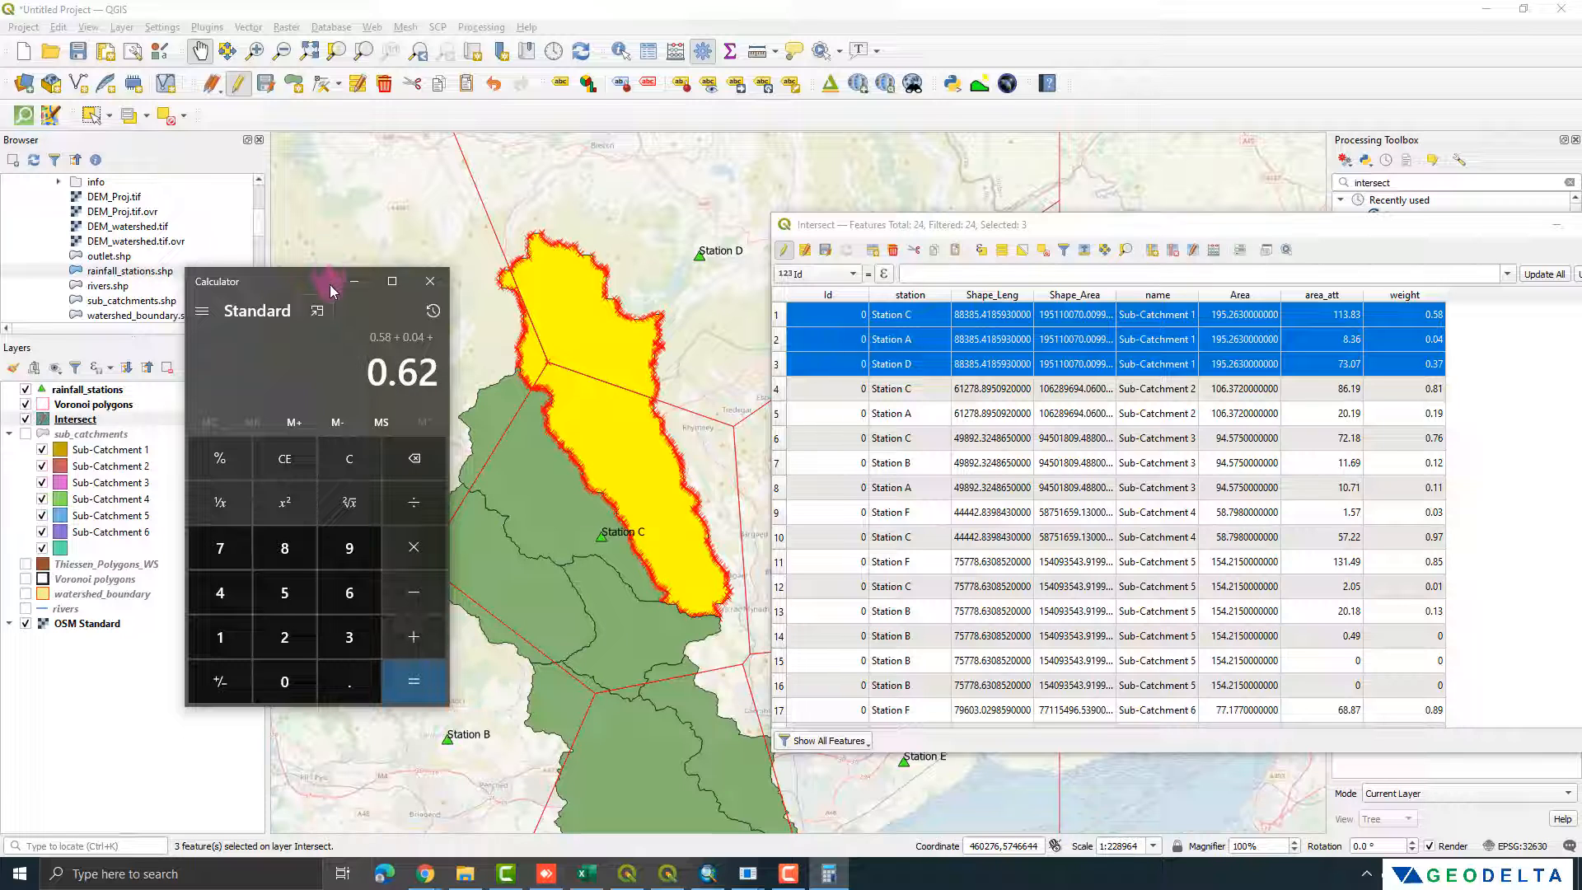
text( 0.37)
key(Return)
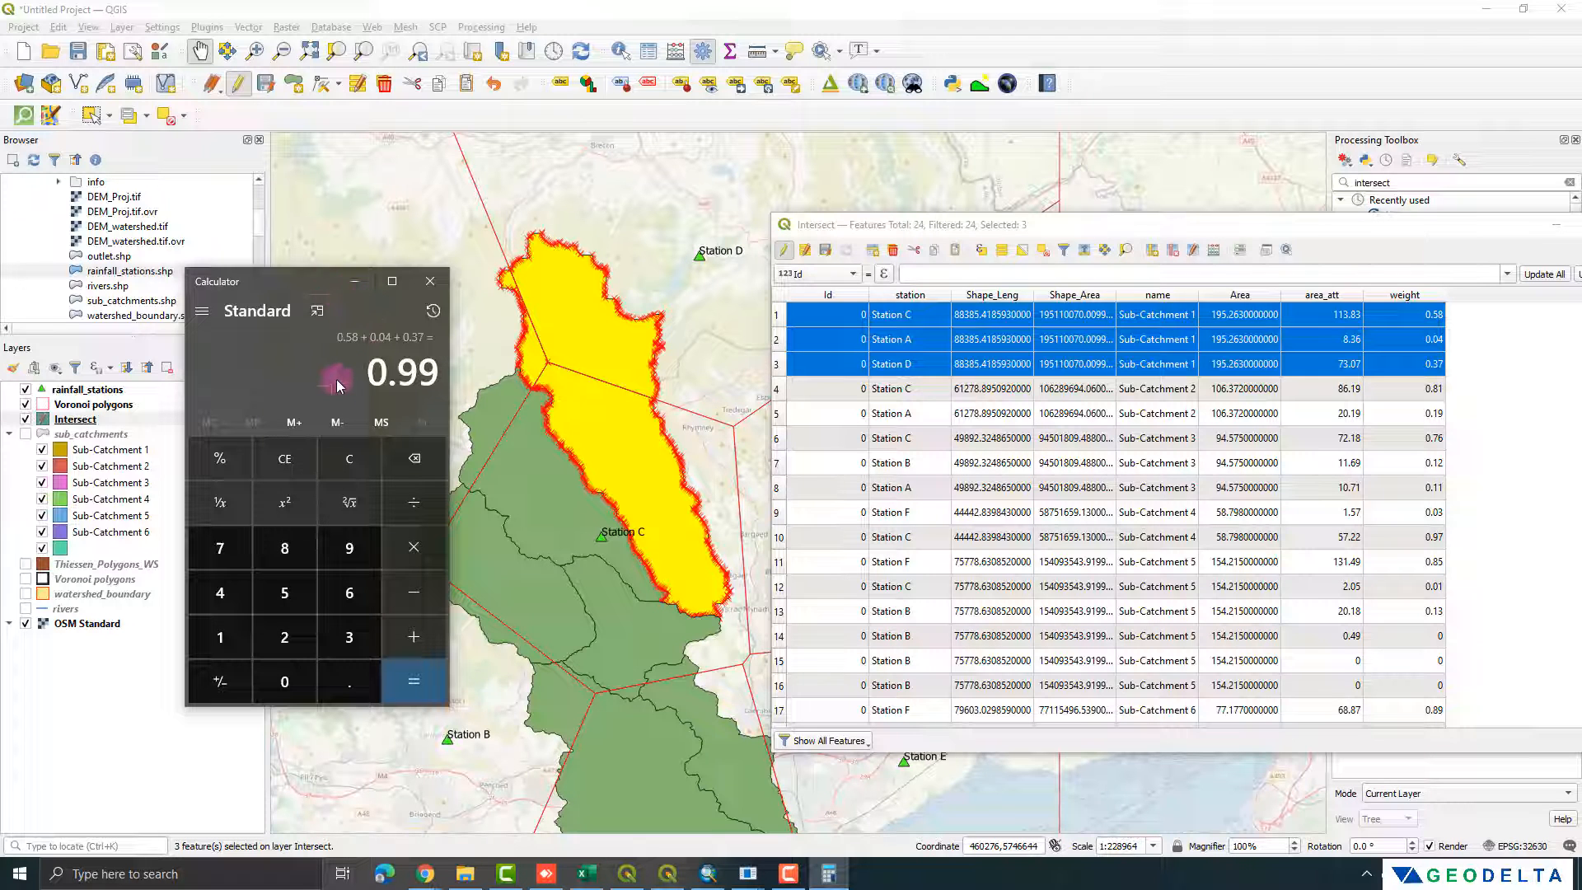
key(Escape)
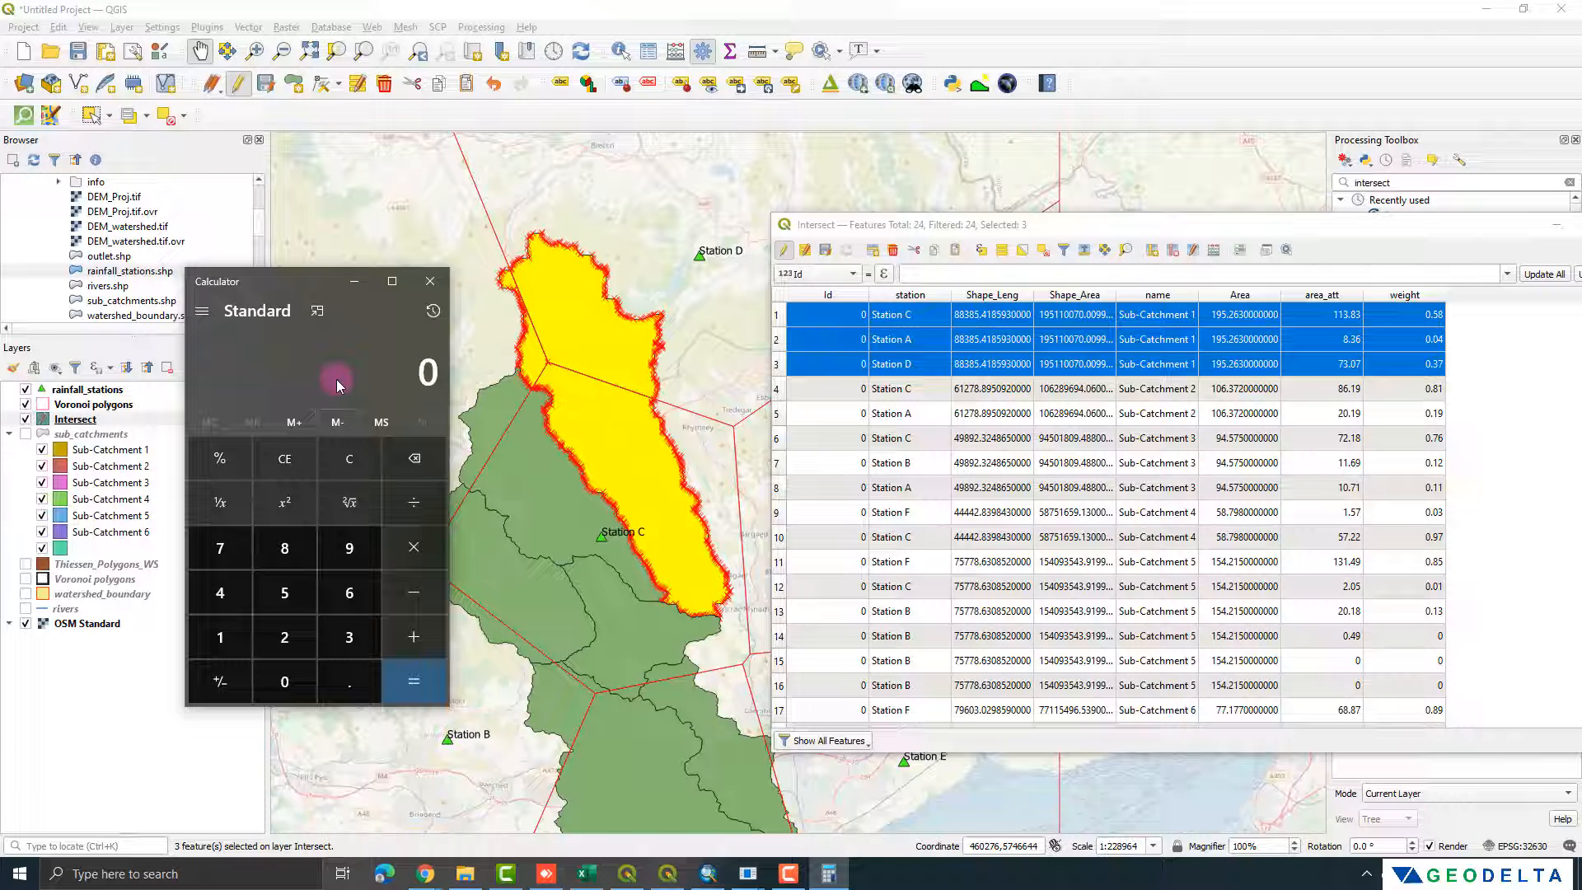
Step: Select the two Sub-Catchment 2 records and add their weights 0.81 and 0.19 in the Calculator
click(776, 388)
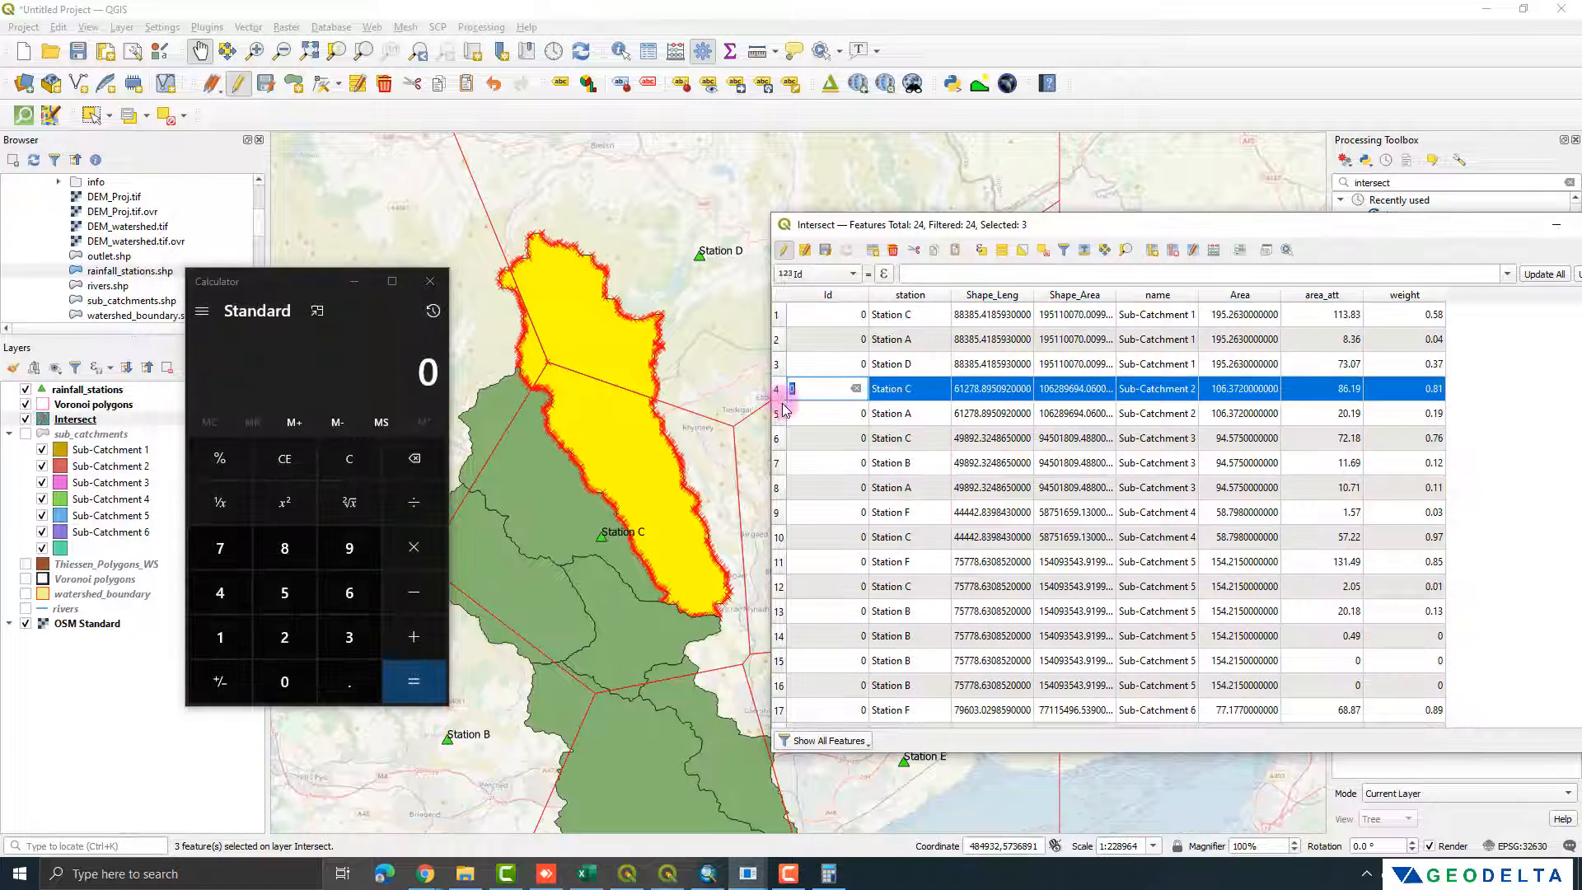
shift+click(778, 413)
click(443, 347)
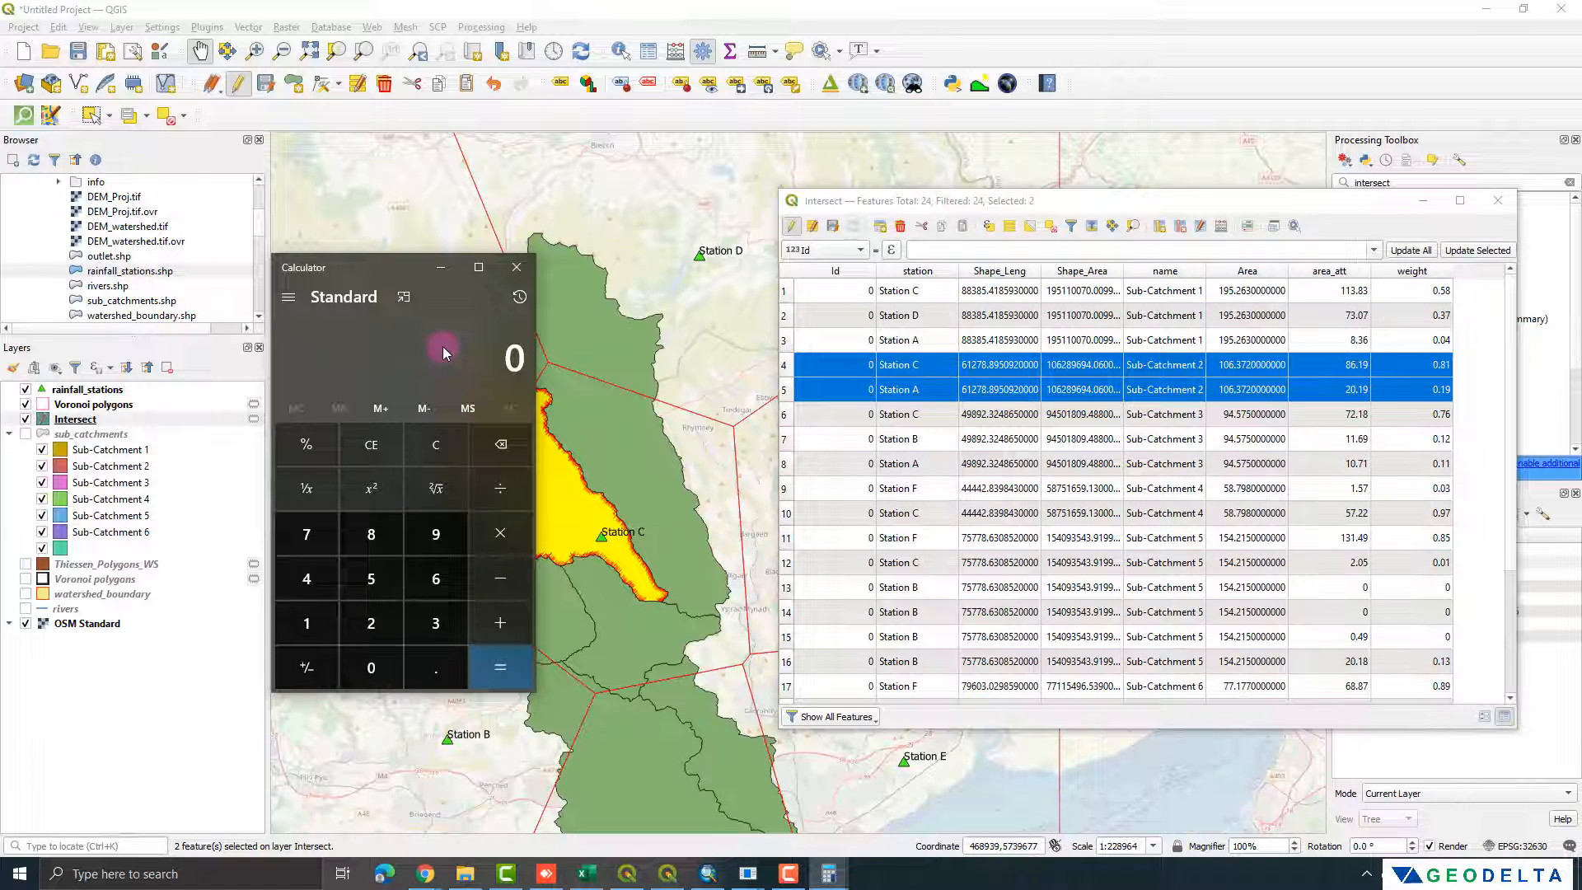
key(period)
text(81)
key(plus)
key(period)
text(19)
key(Return)
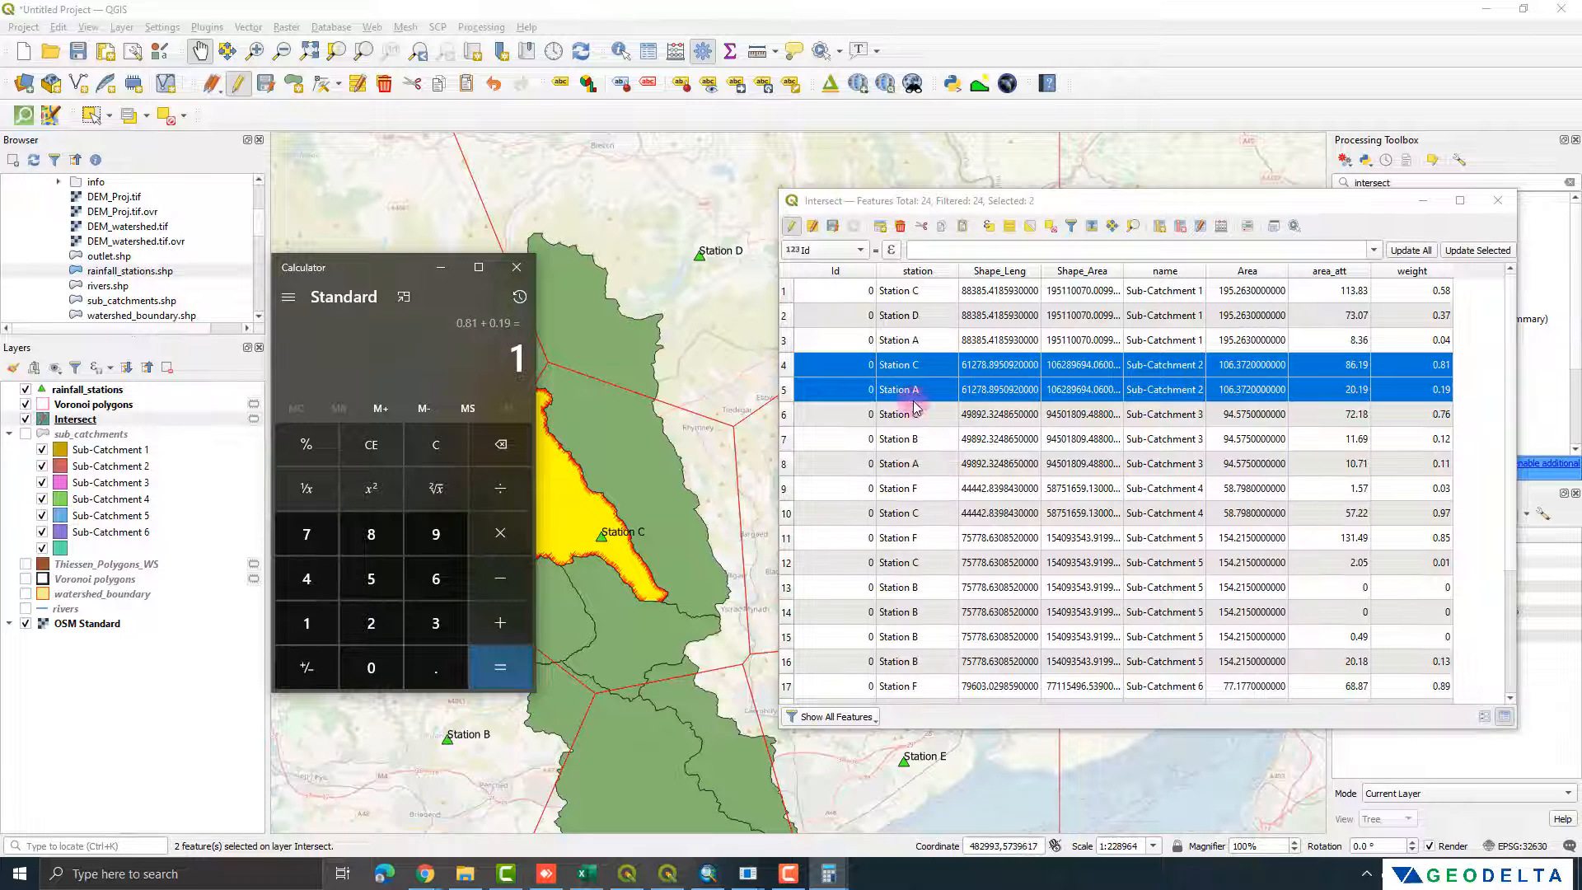
Step: Select the three Sub-Catchment 3 records, add their weights 0.76, 0.12 and 0.11 in the Calculator, and close it
drag(789, 424, 787, 463)
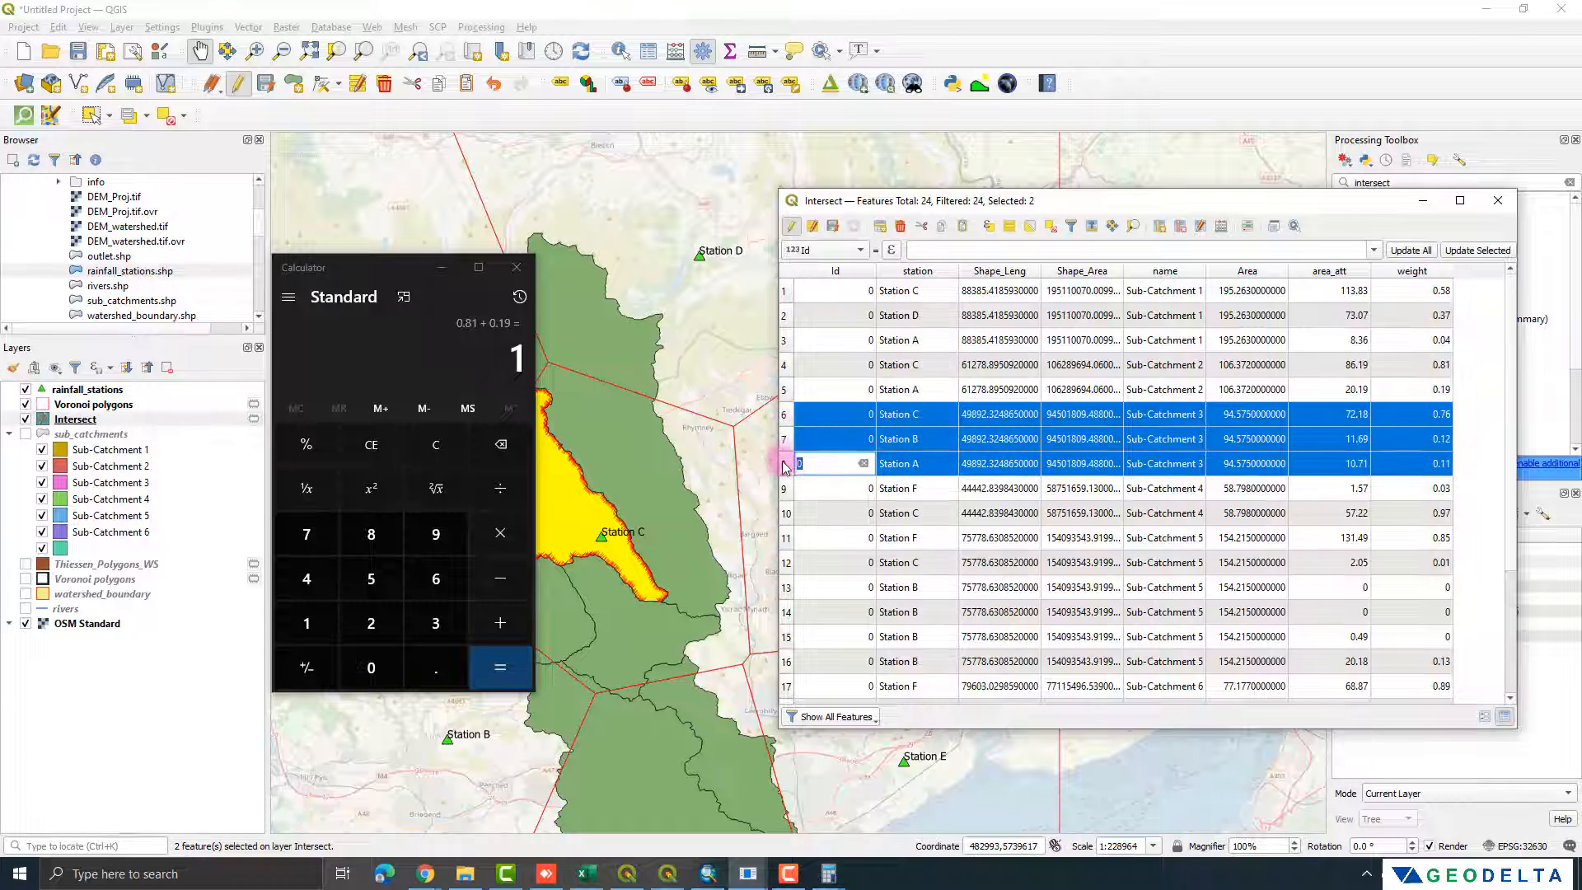
drag(399, 272, 235, 285)
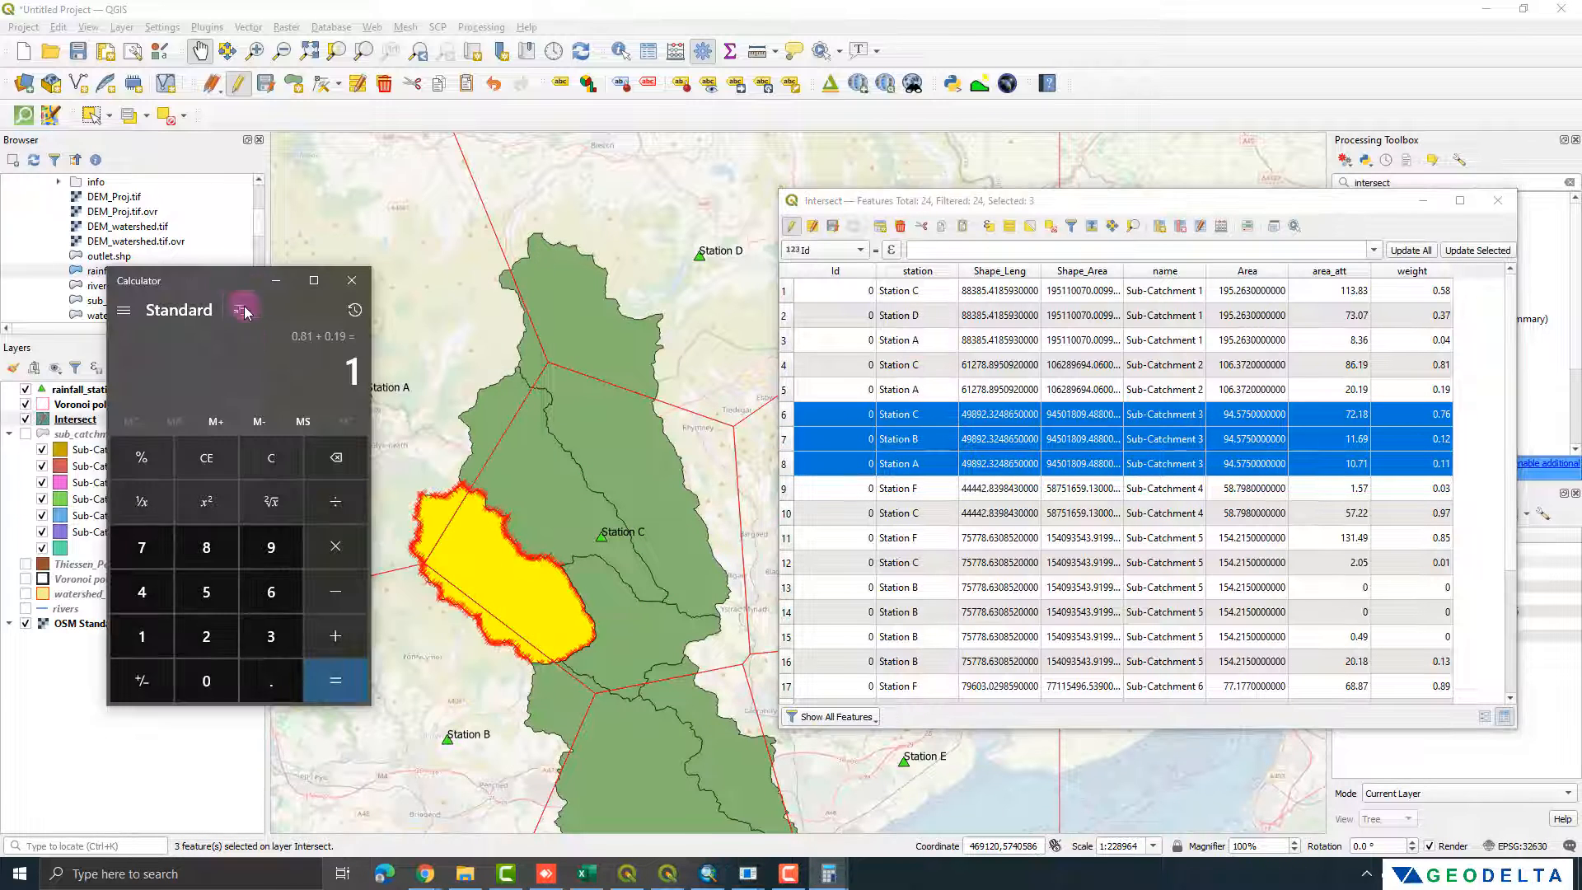
text(0.76)
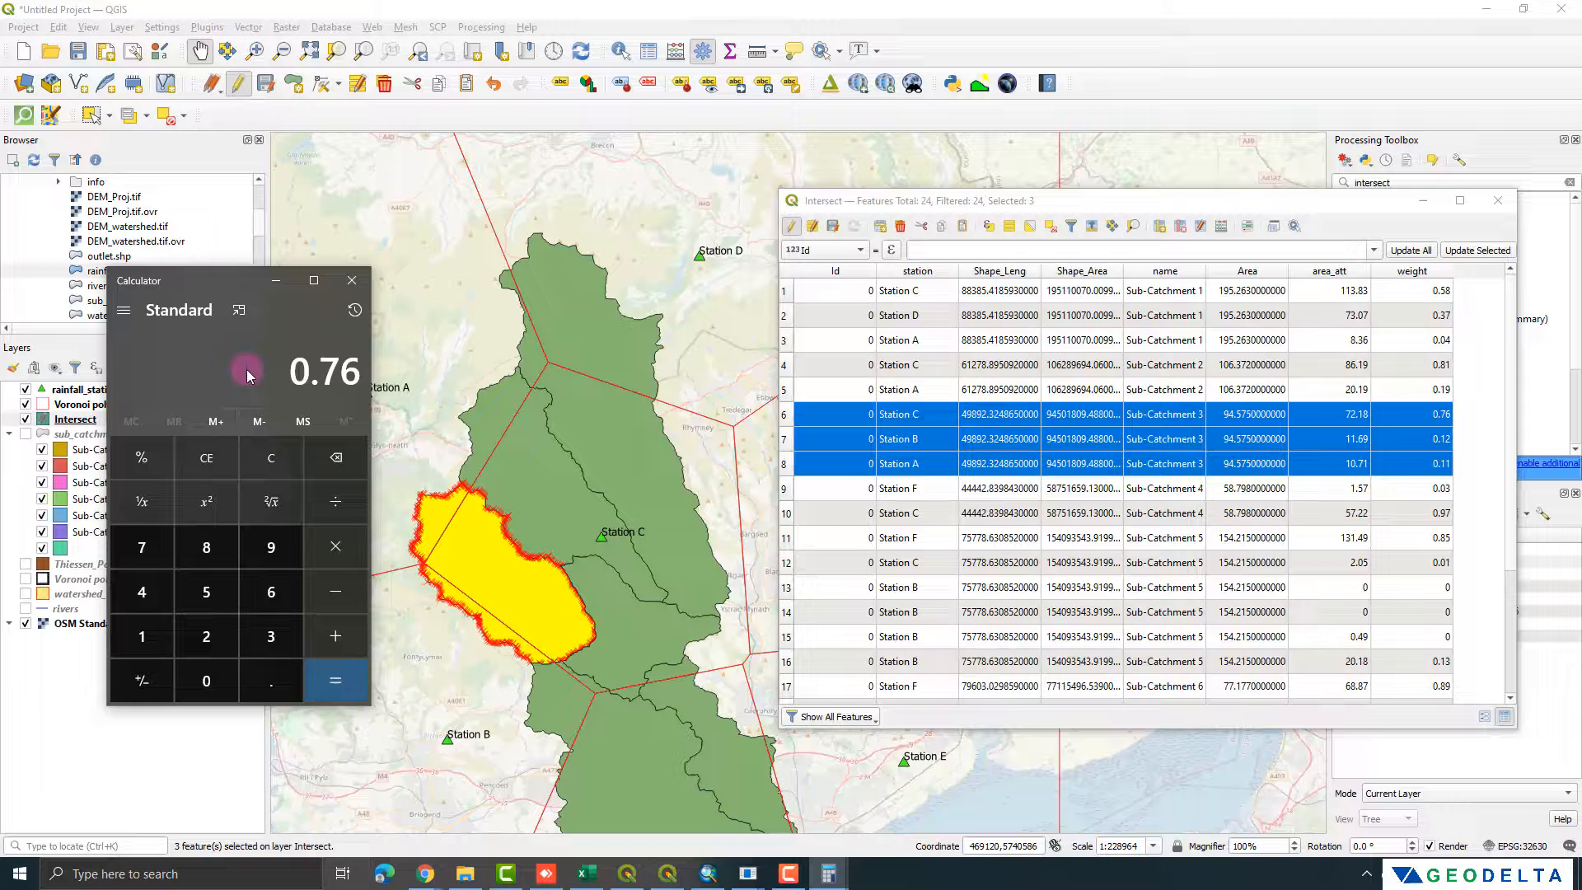
key(plus)
text(0.12)
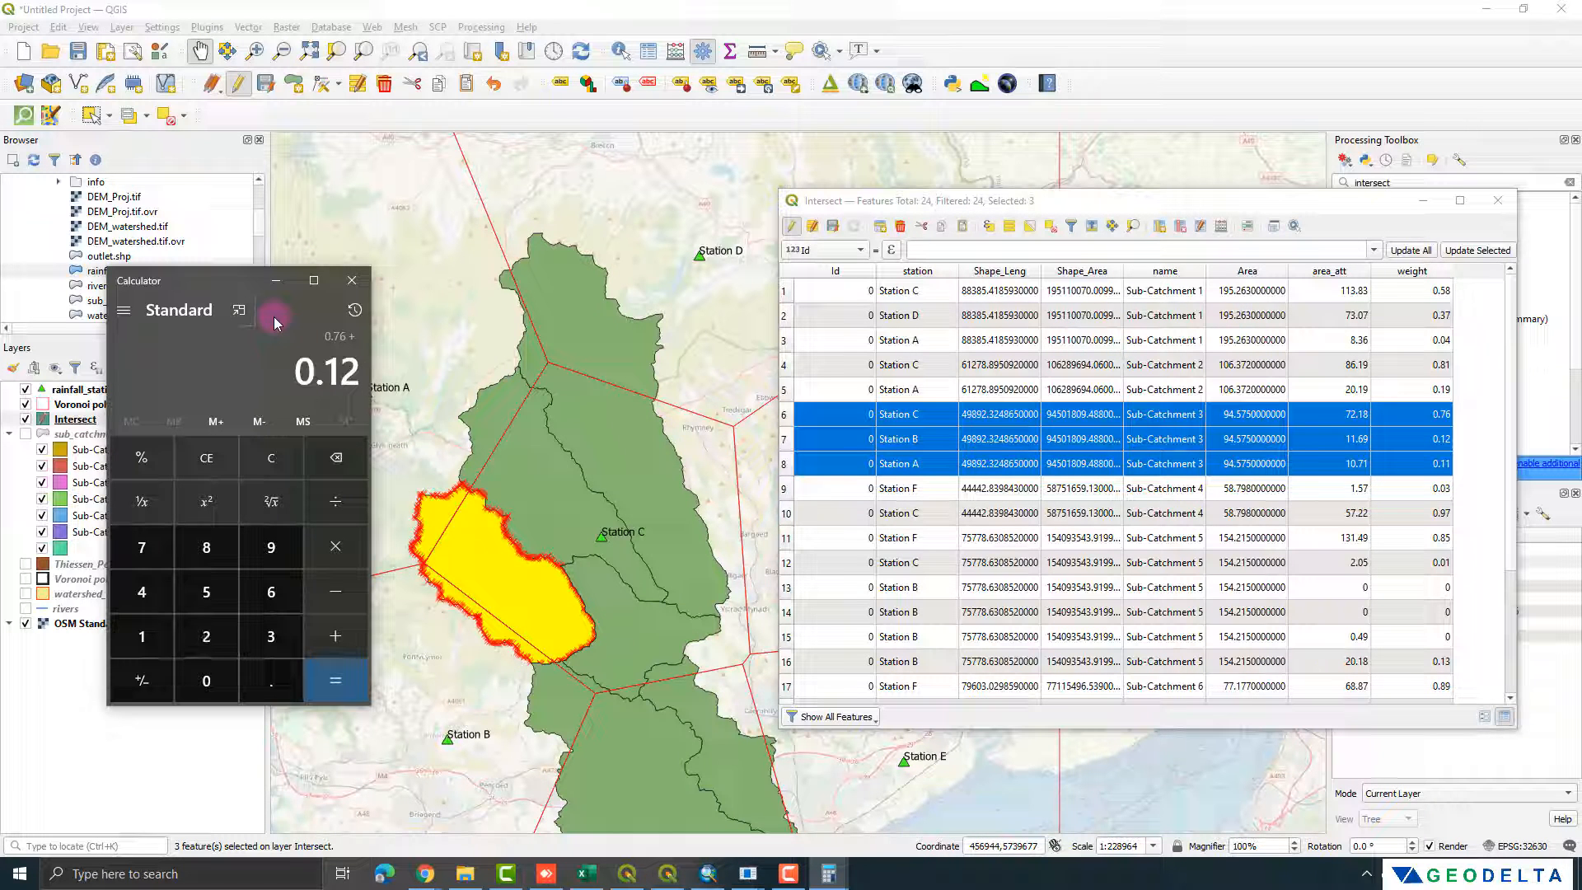
key(plus)
text(0.11)
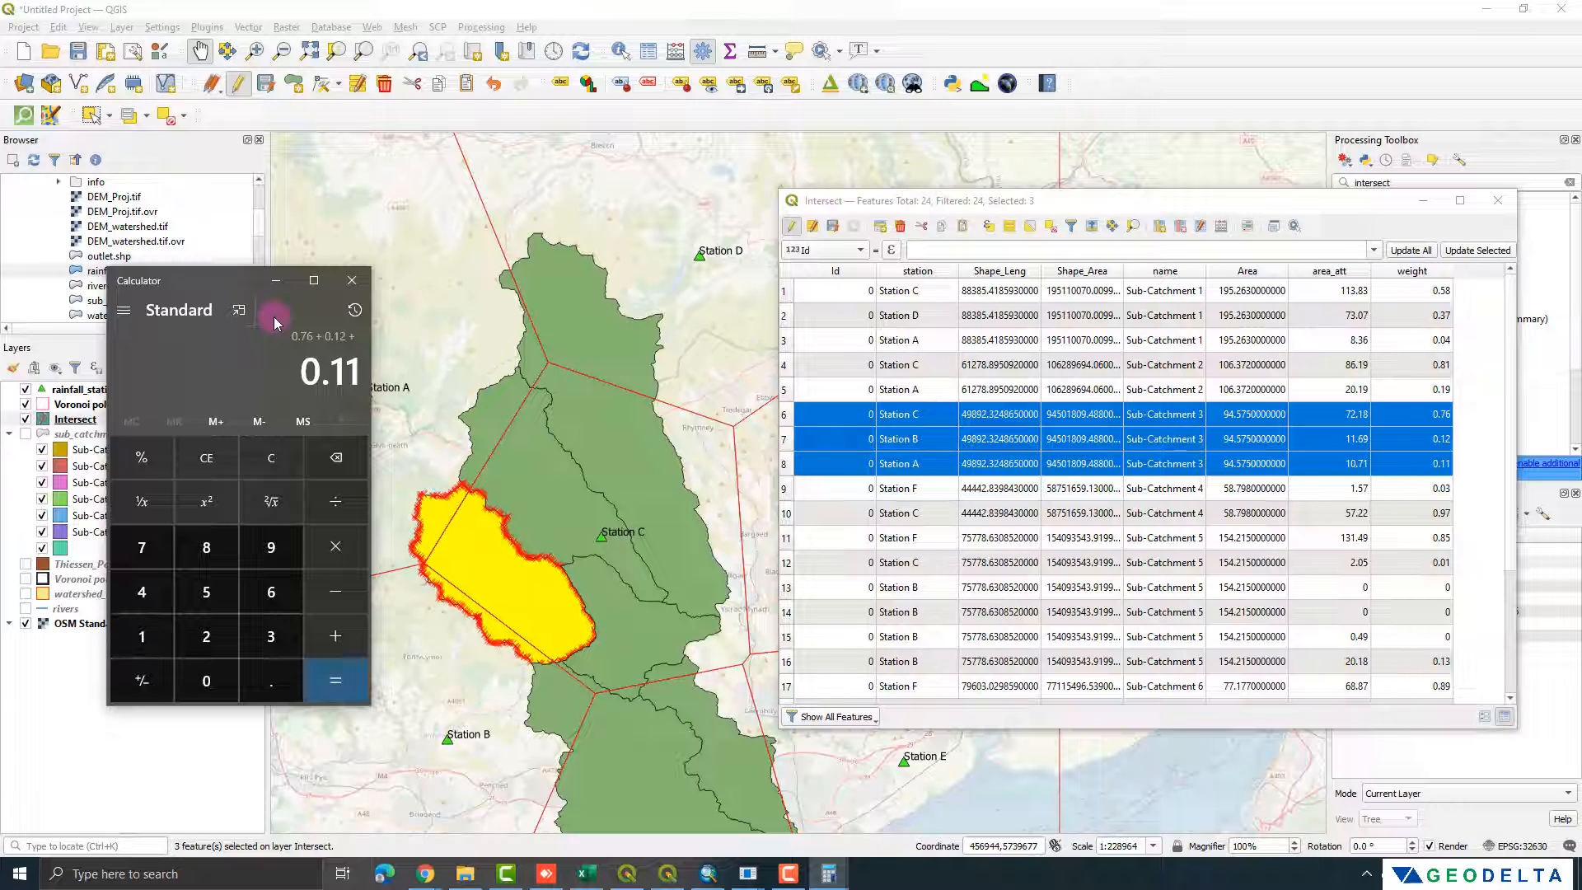
click(338, 684)
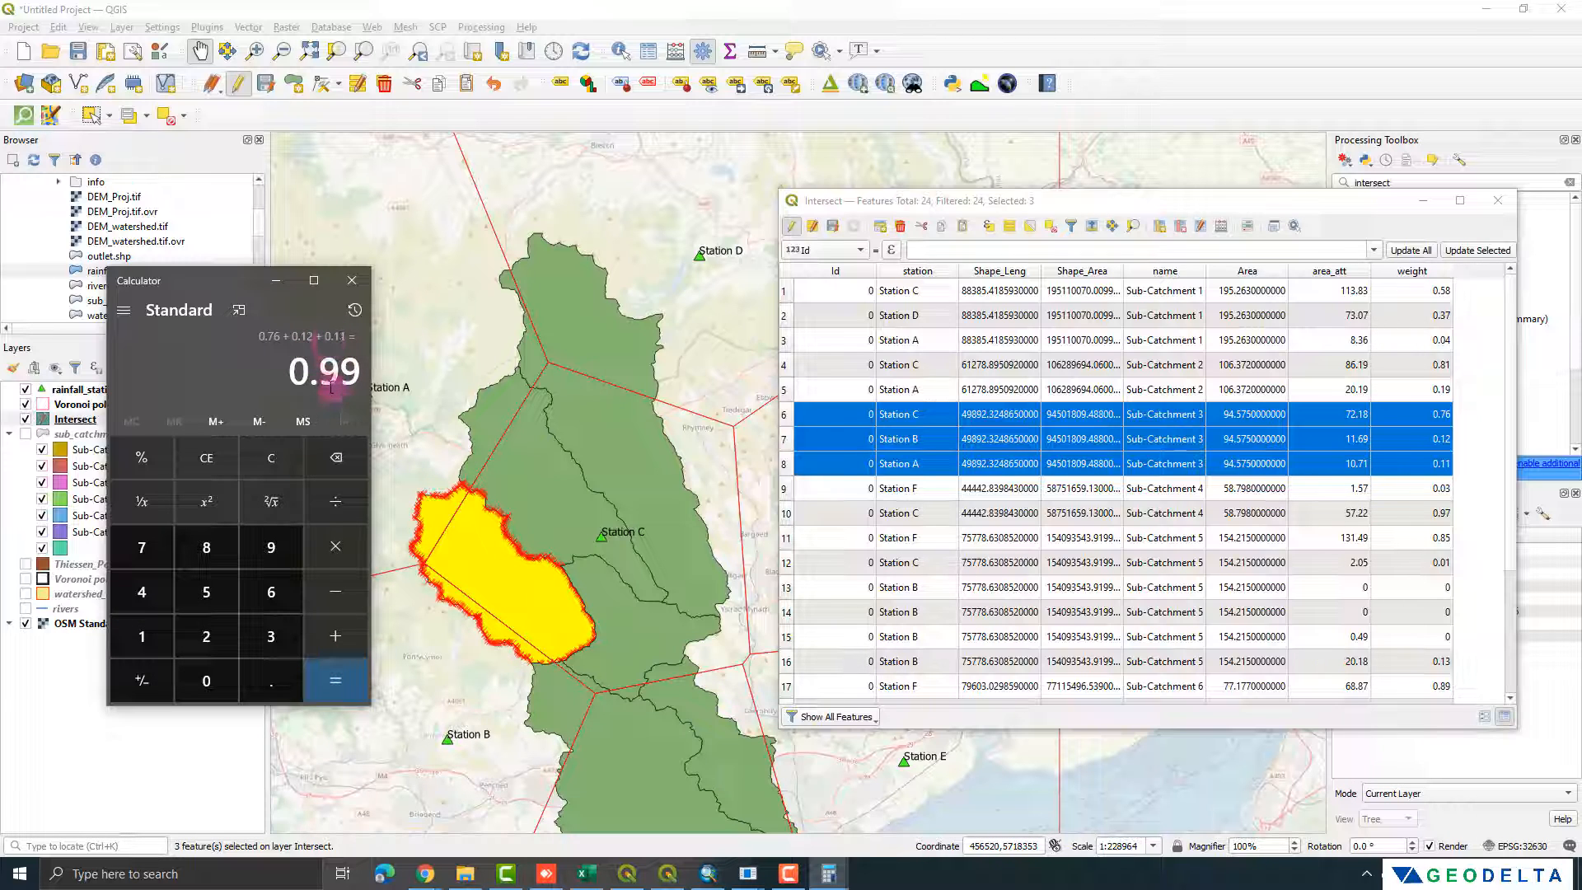
click(352, 280)
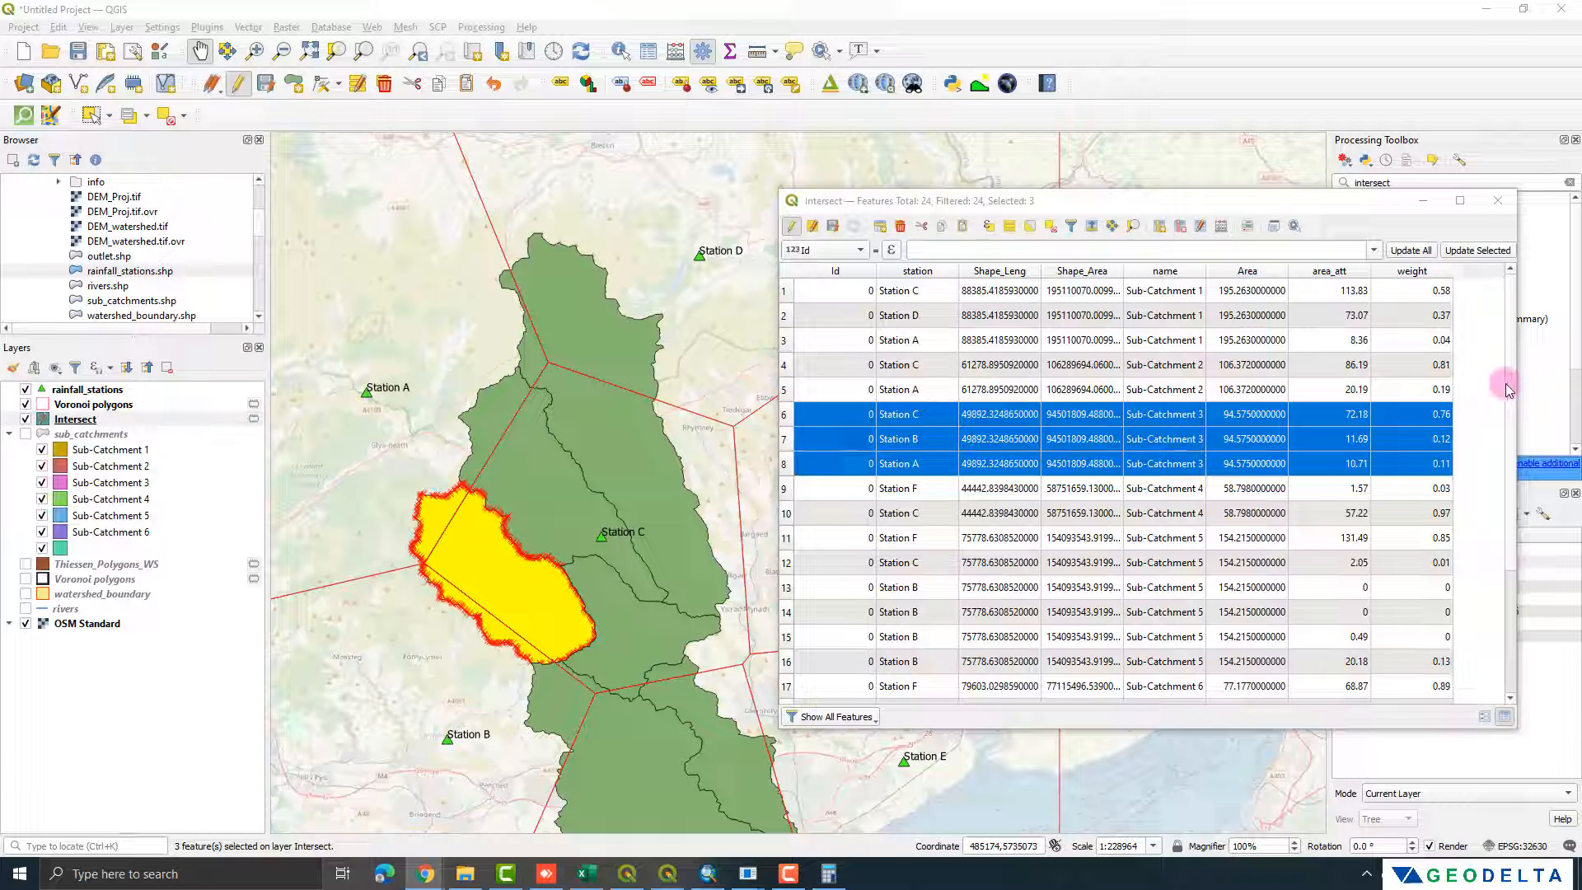
Step: Highlight the zero-weight Station B records of Sub-Catchment 5 one after another and inspect them against the other Intersect records
scroll(1506, 383, down, 2)
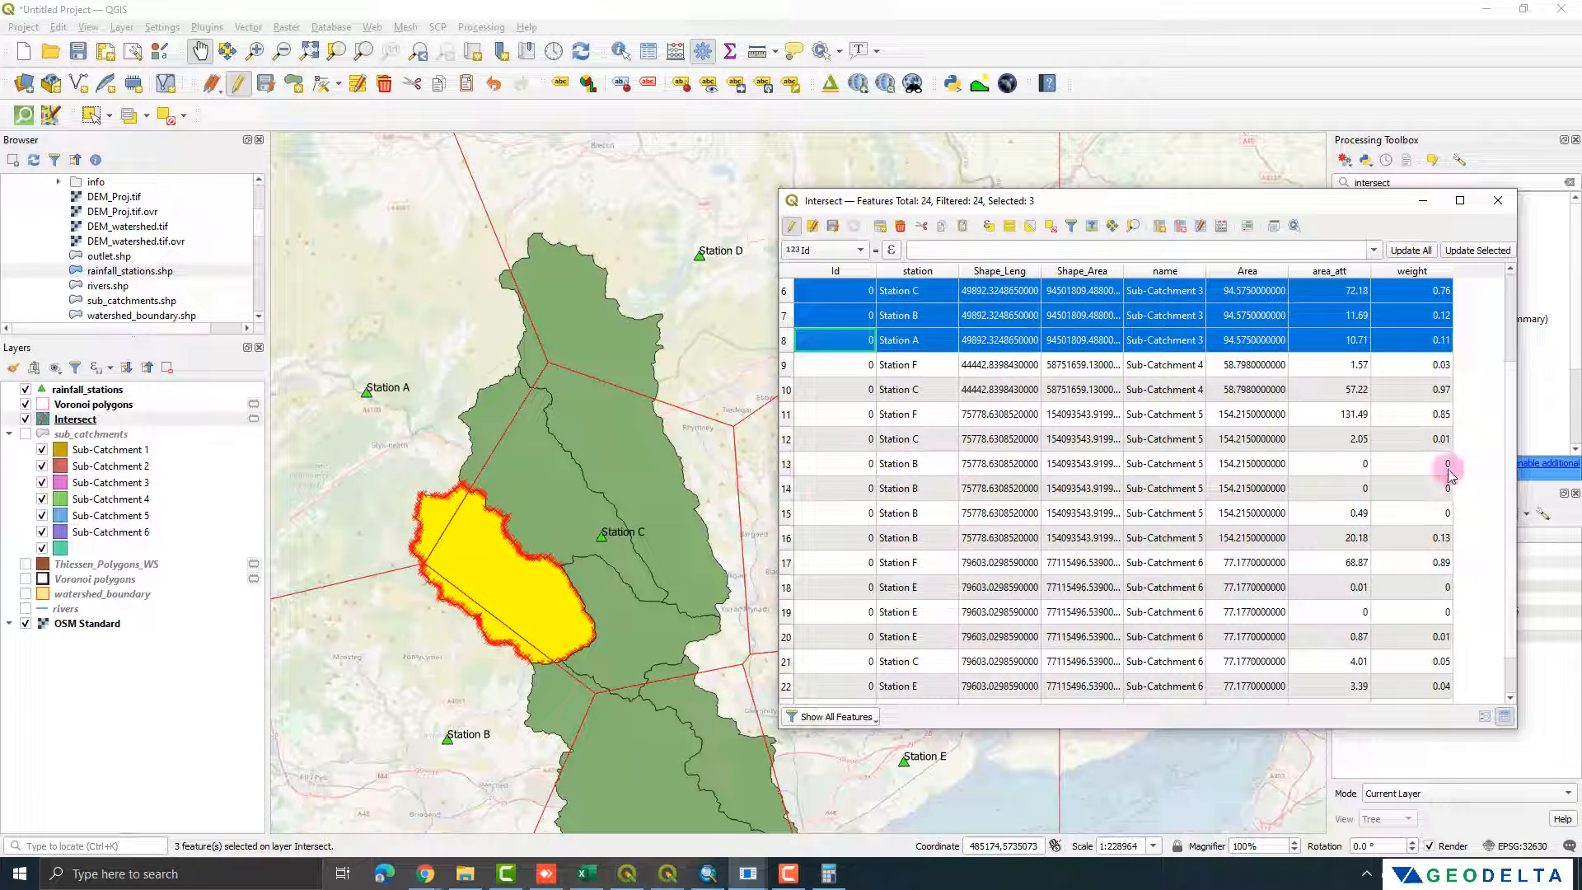
double_click(1438, 463)
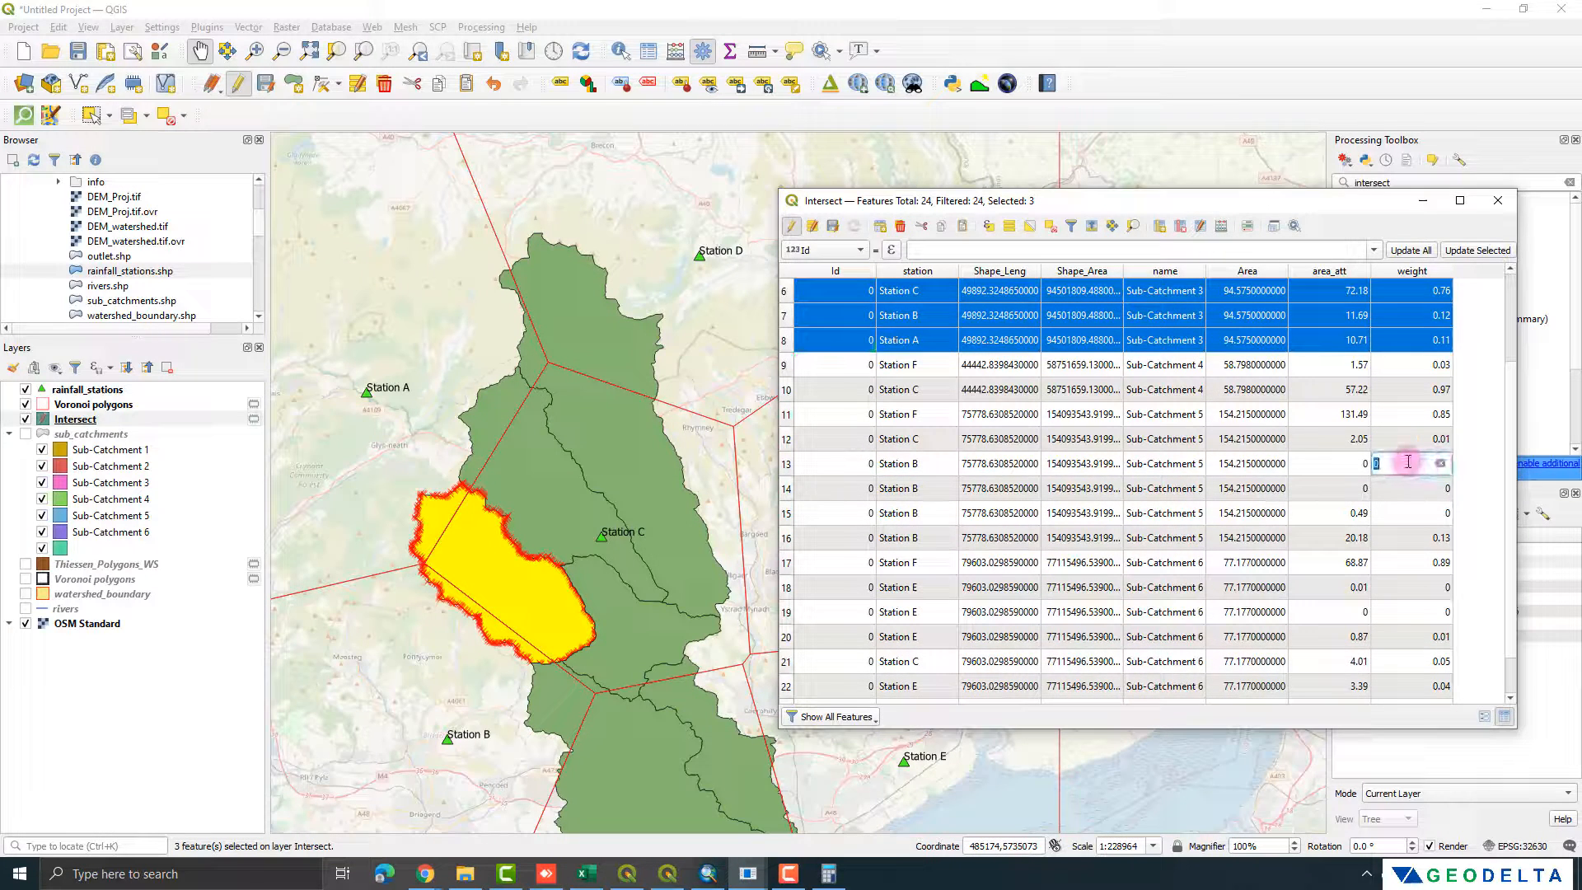
click(786, 464)
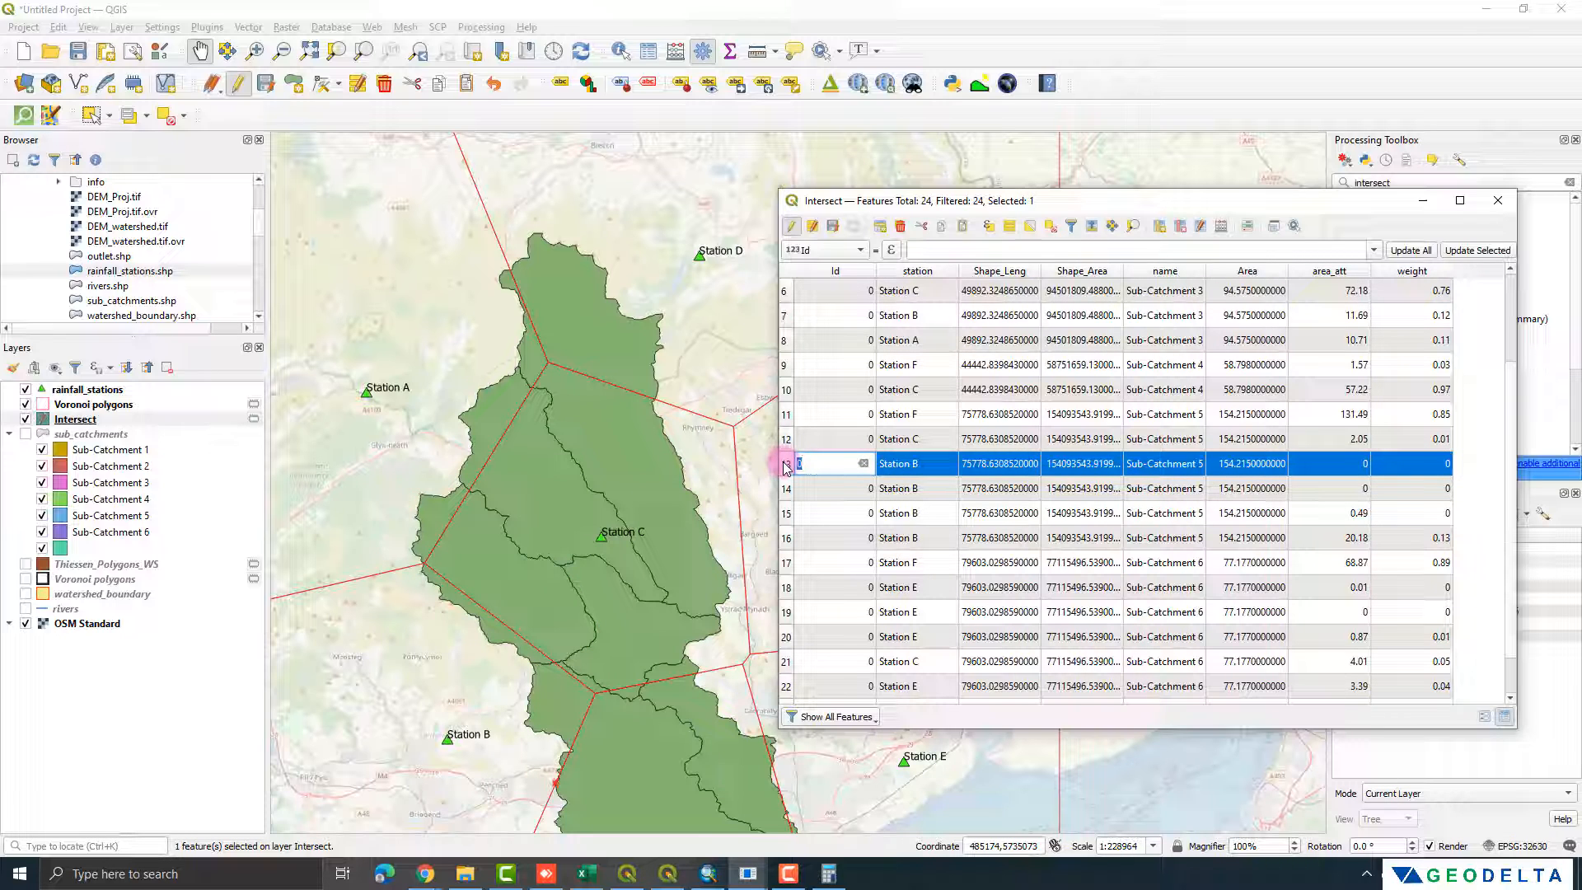
click(787, 489)
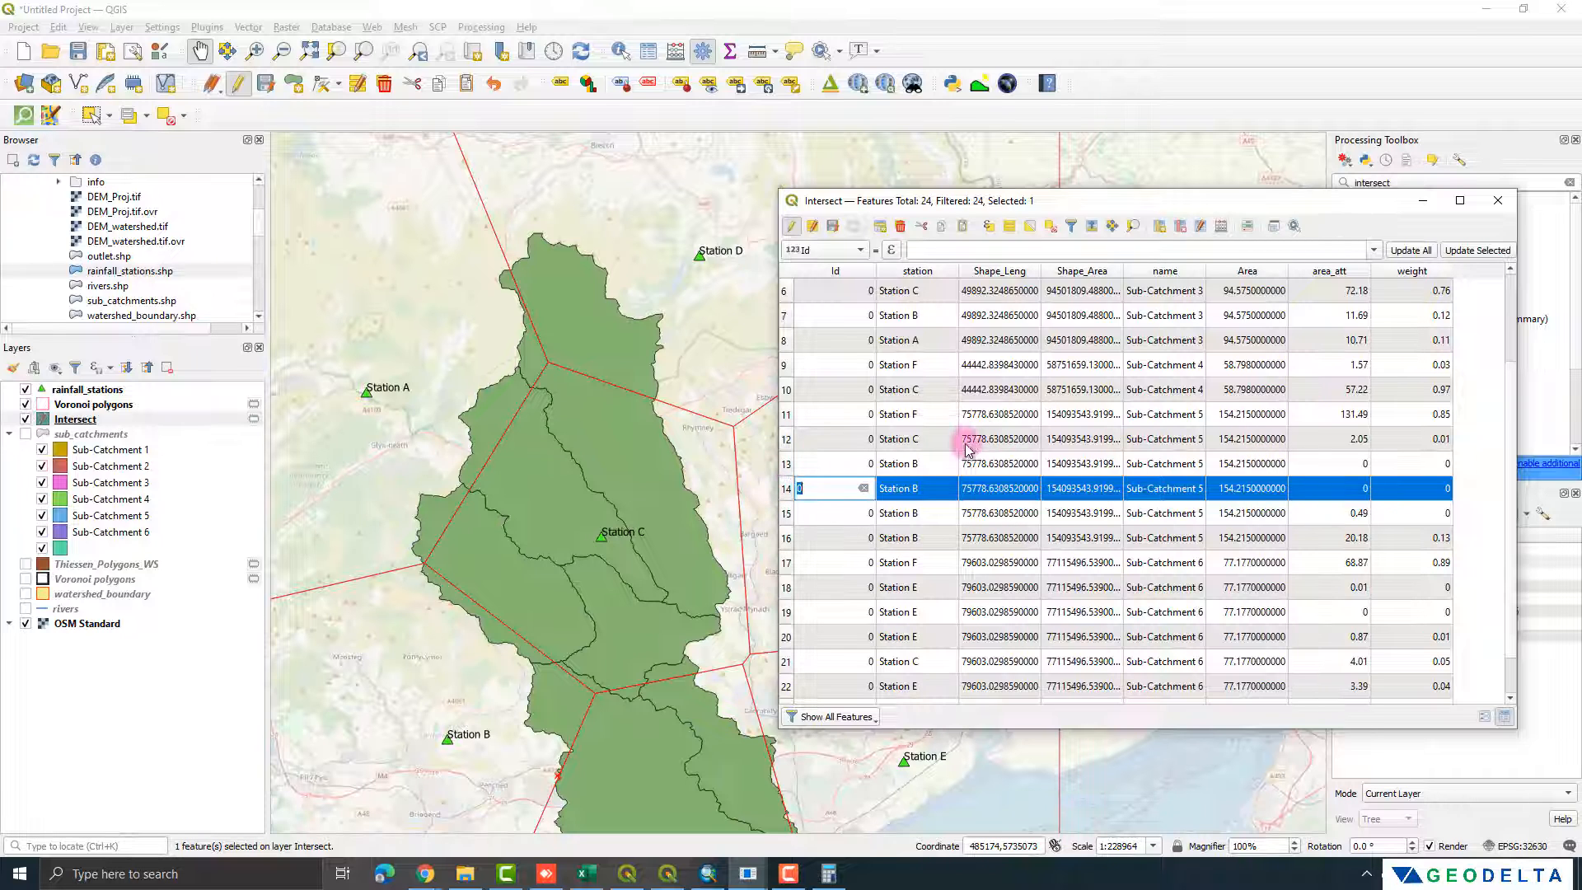
scroll(1122, 469, up, 2)
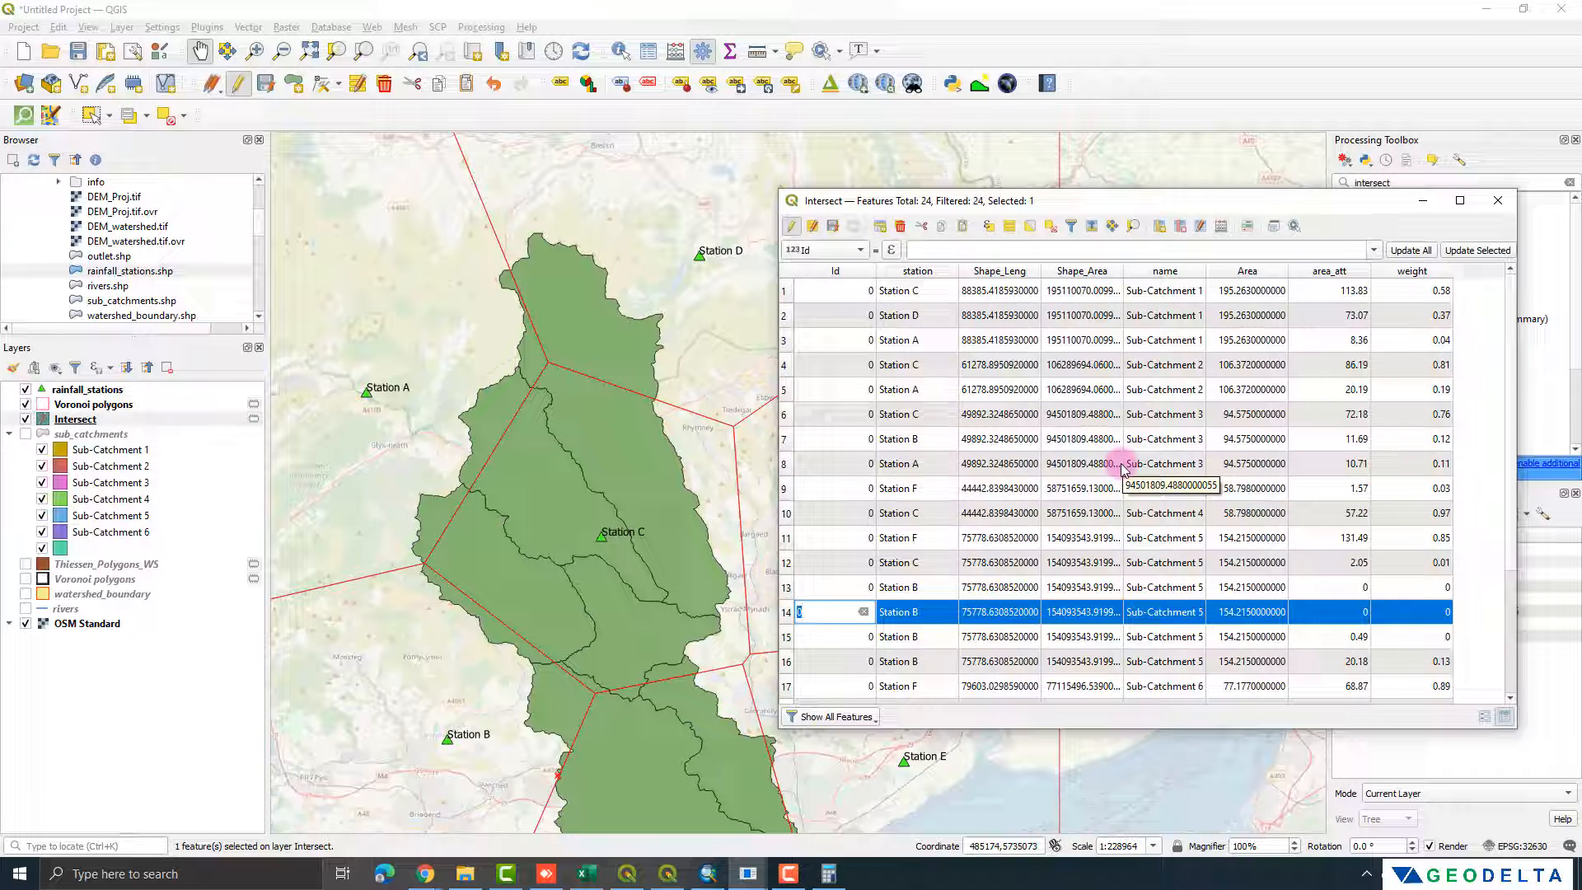
scroll(1122, 468, down, 2)
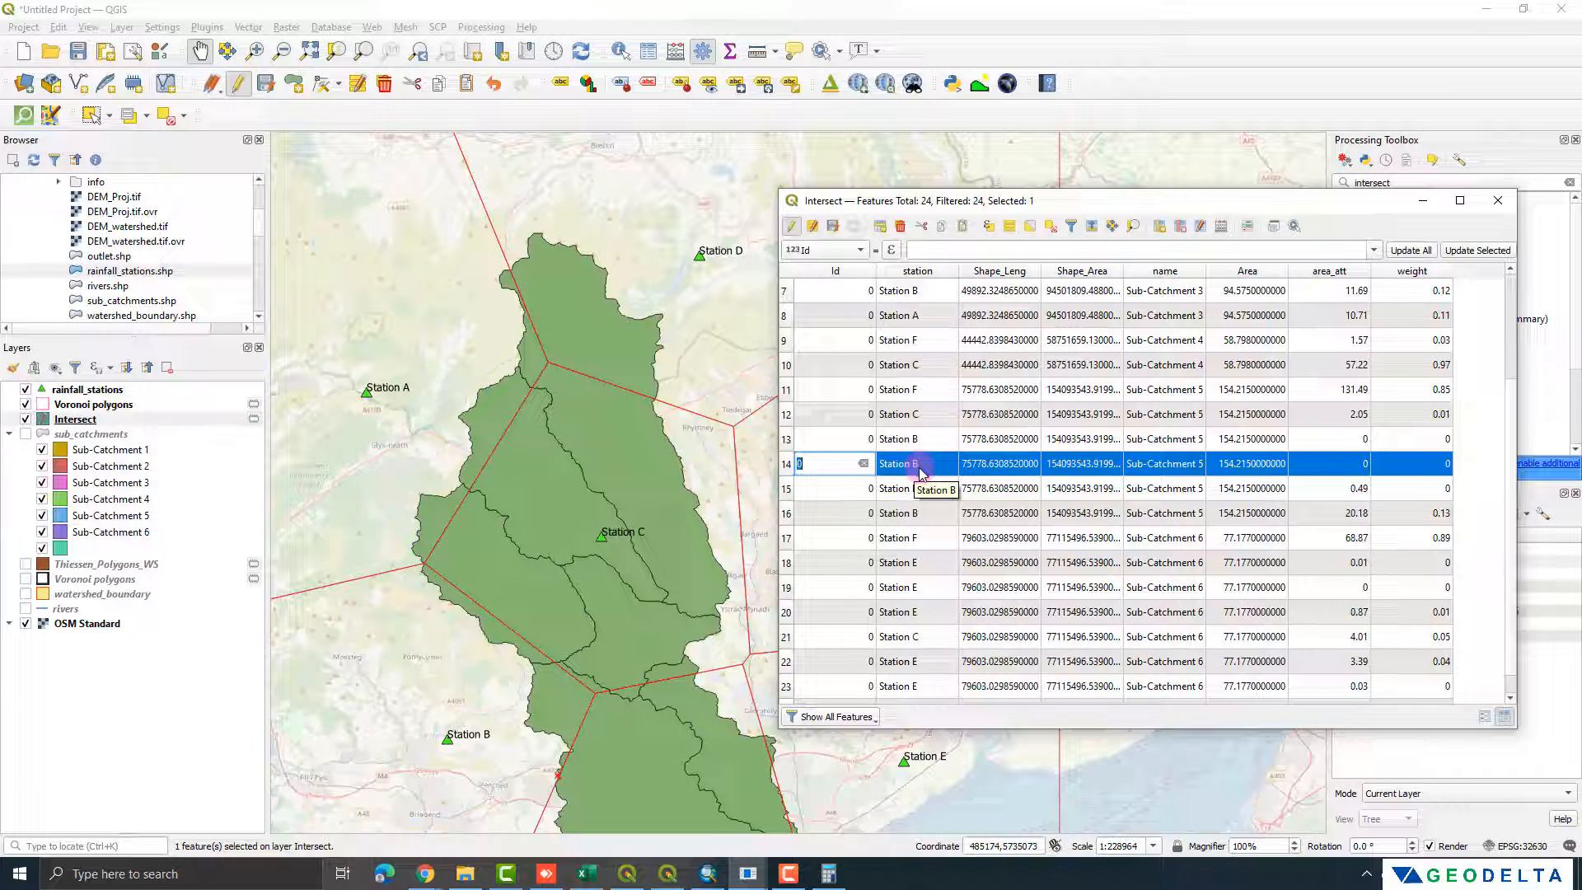
Step: Highlight the zero-weight Station B records of Sub-Catchment 5 in rows 14 and 15 and examine the tiny sliver polygon on the map
click(787, 466)
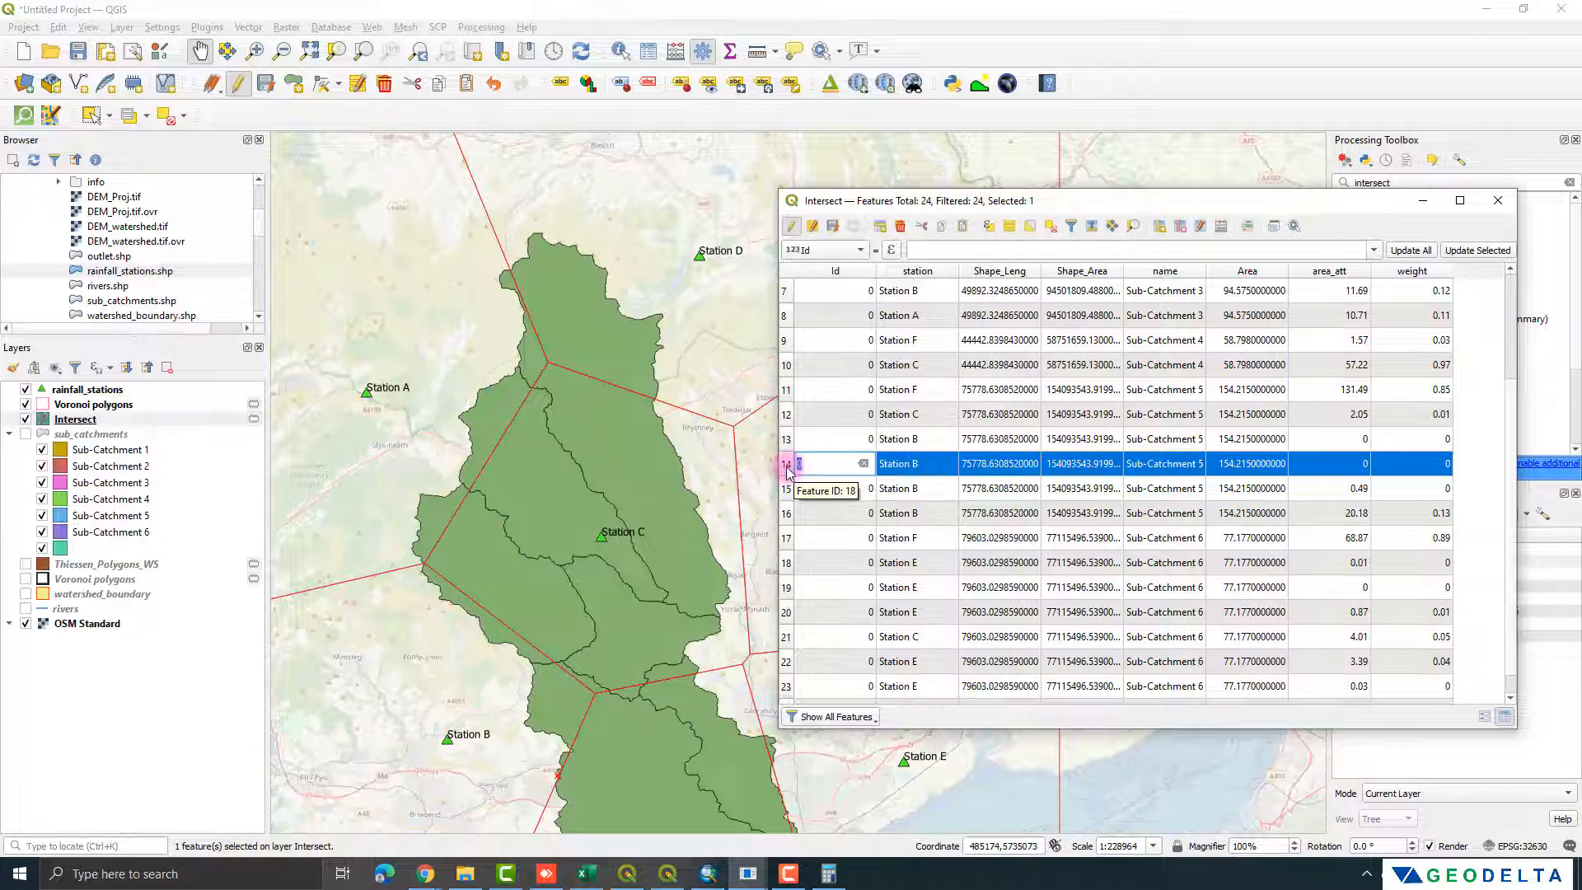
click(914, 470)
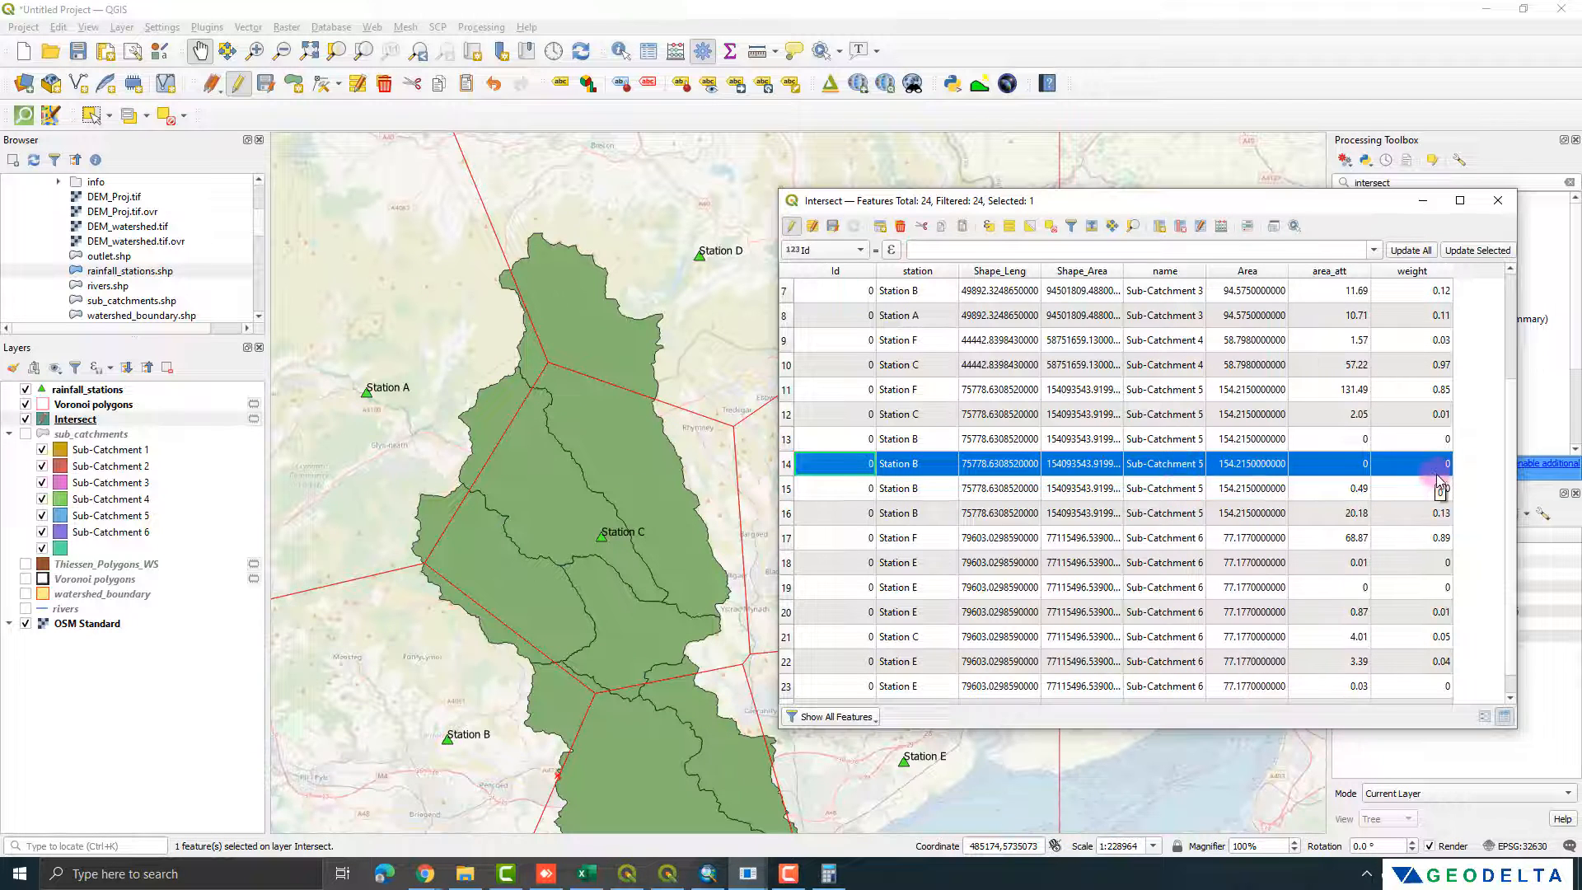
click(787, 490)
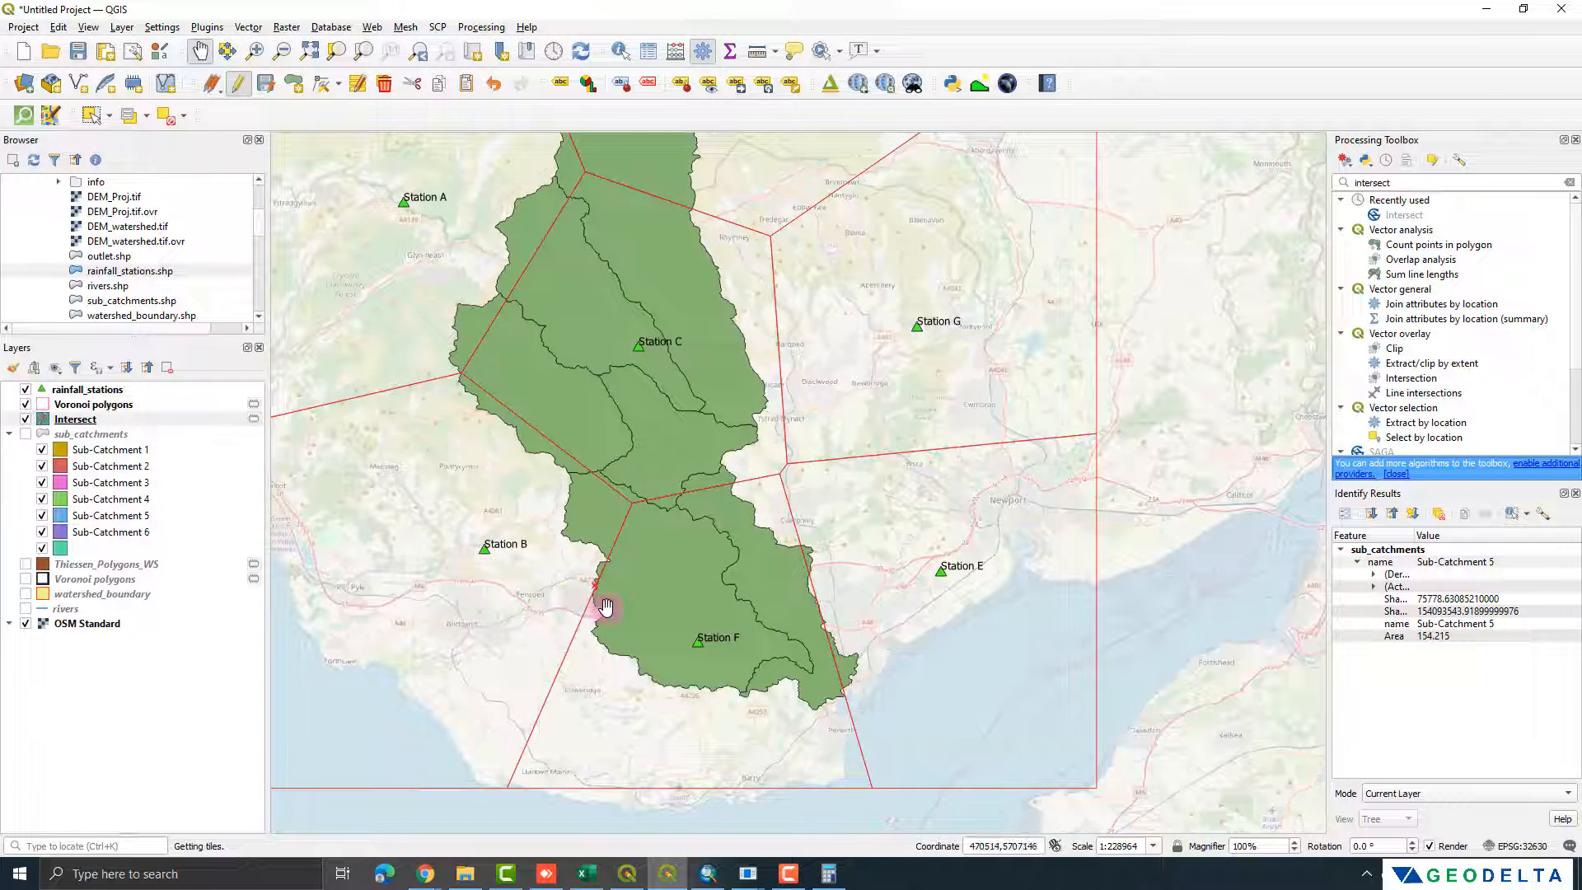
scroll(604, 607, up, 4)
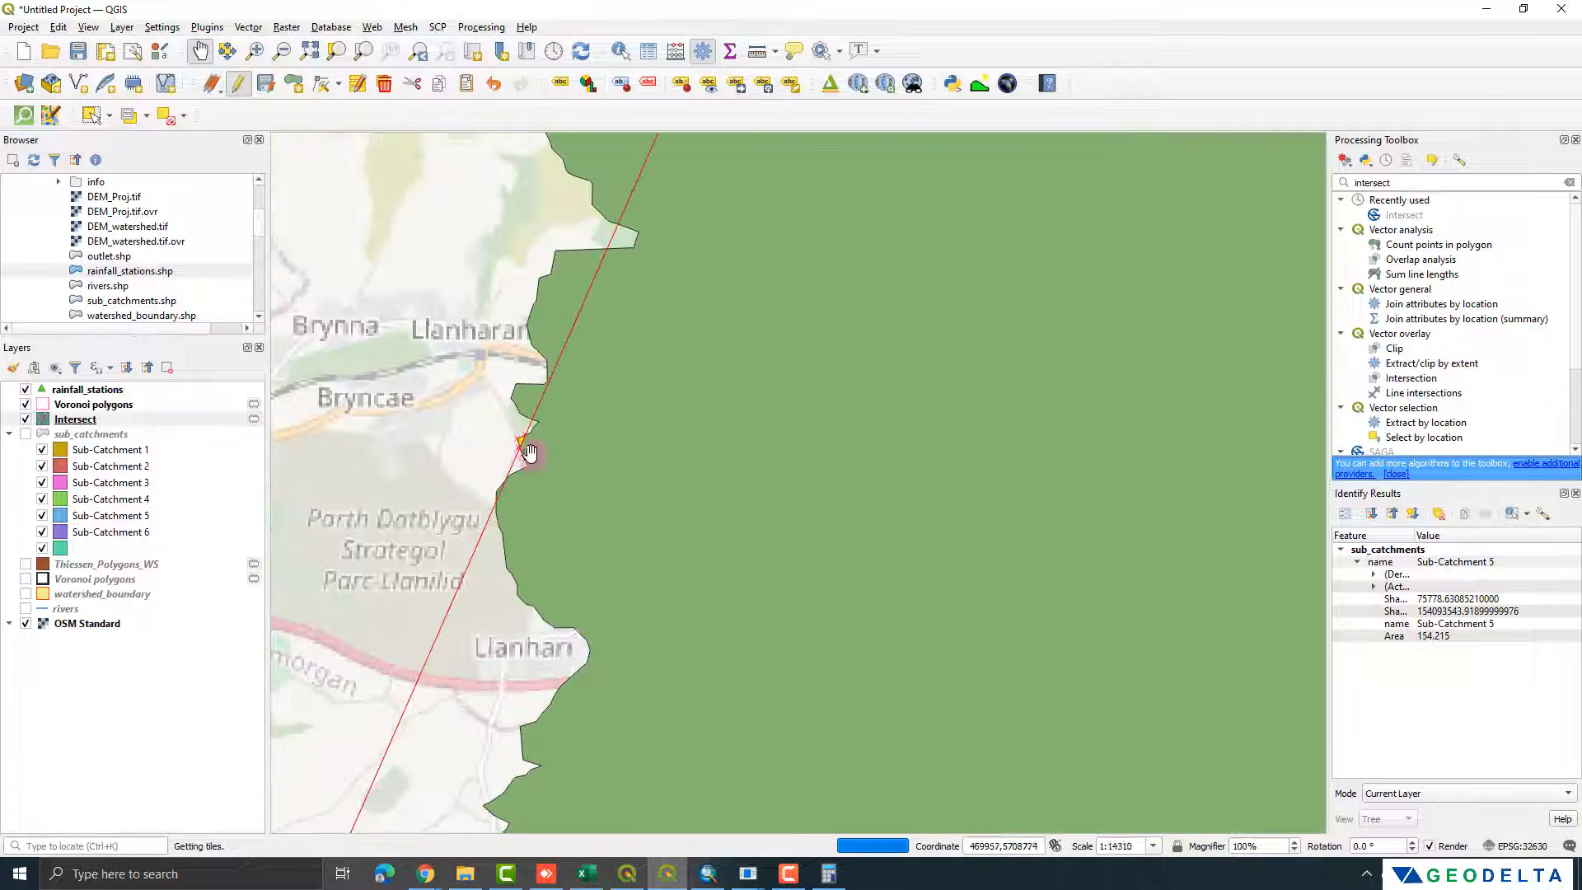
scroll(530, 452, up, 1)
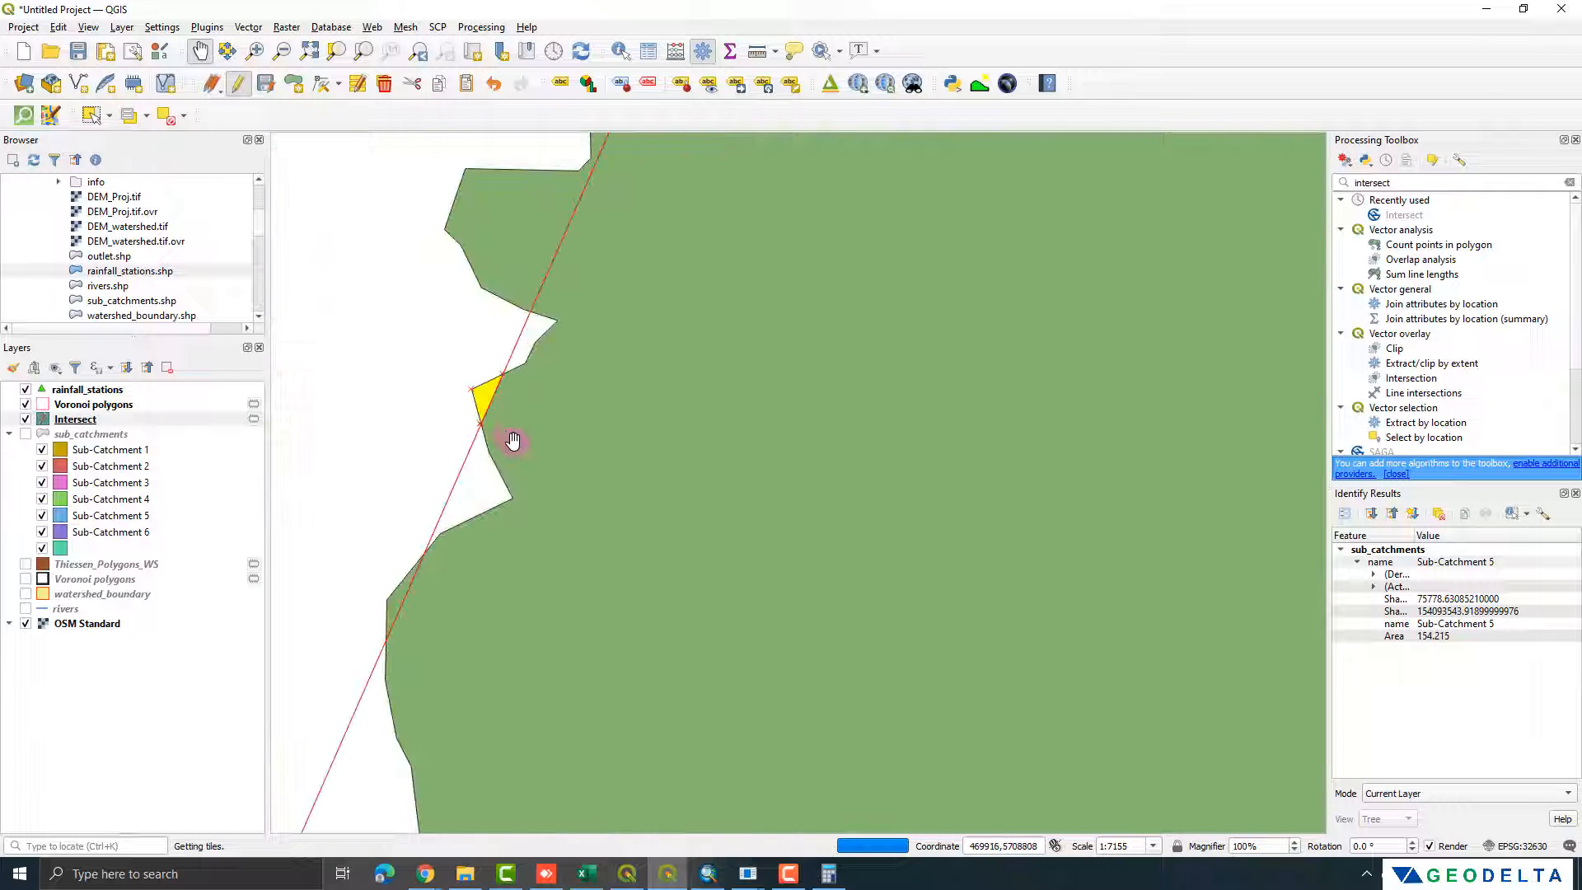
Step: Reopen the Intersect attribute table, then reposition and widen it to show the area_att and weight columns beside the map
right_click(148, 419)
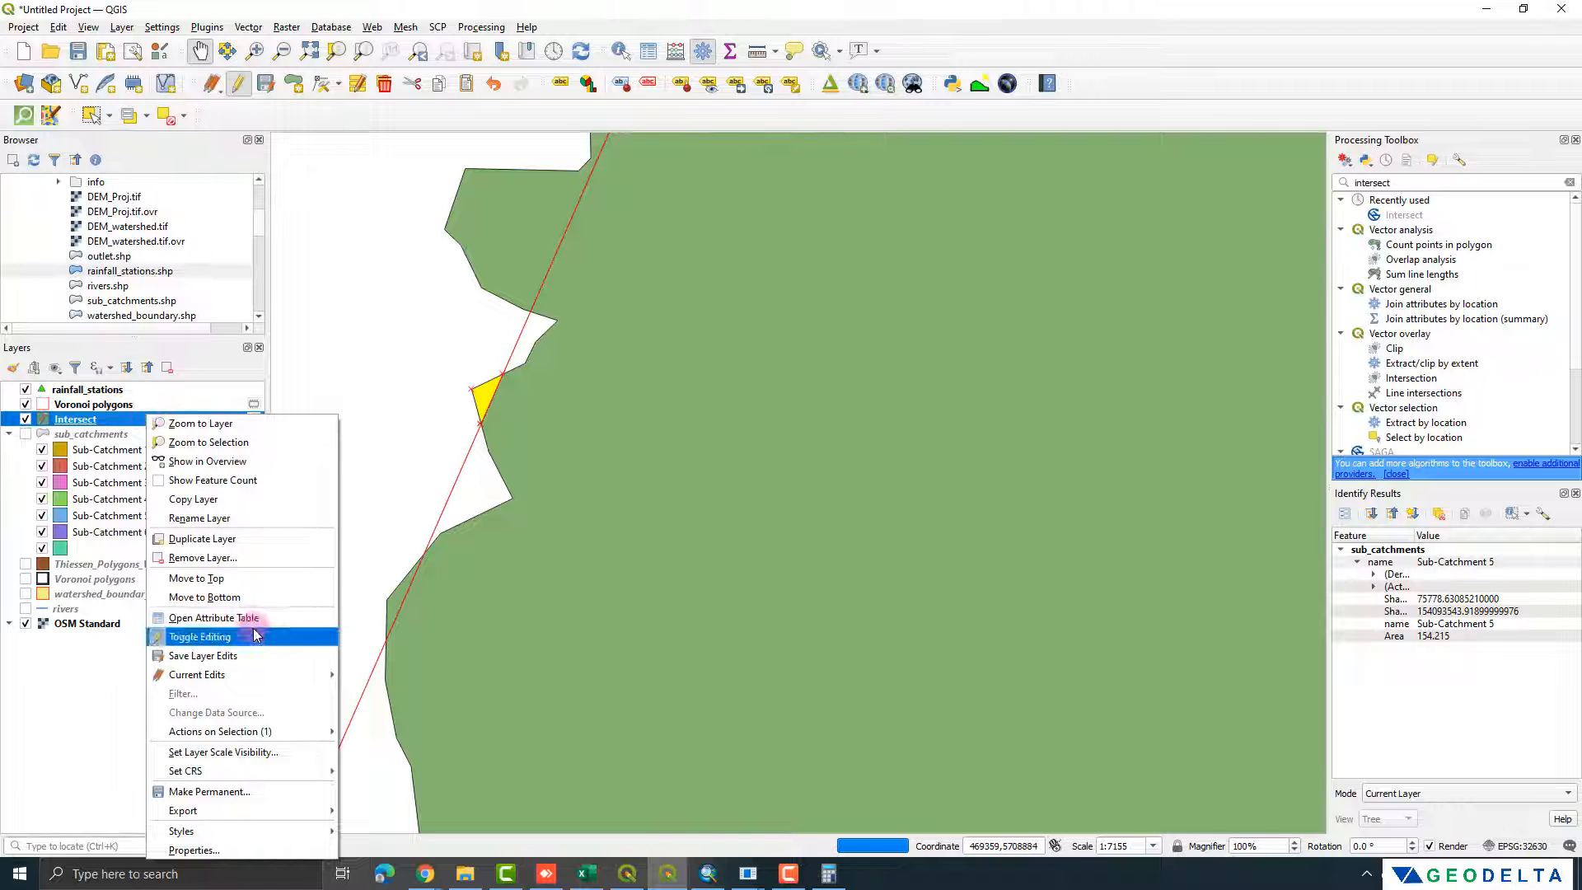
click(255, 619)
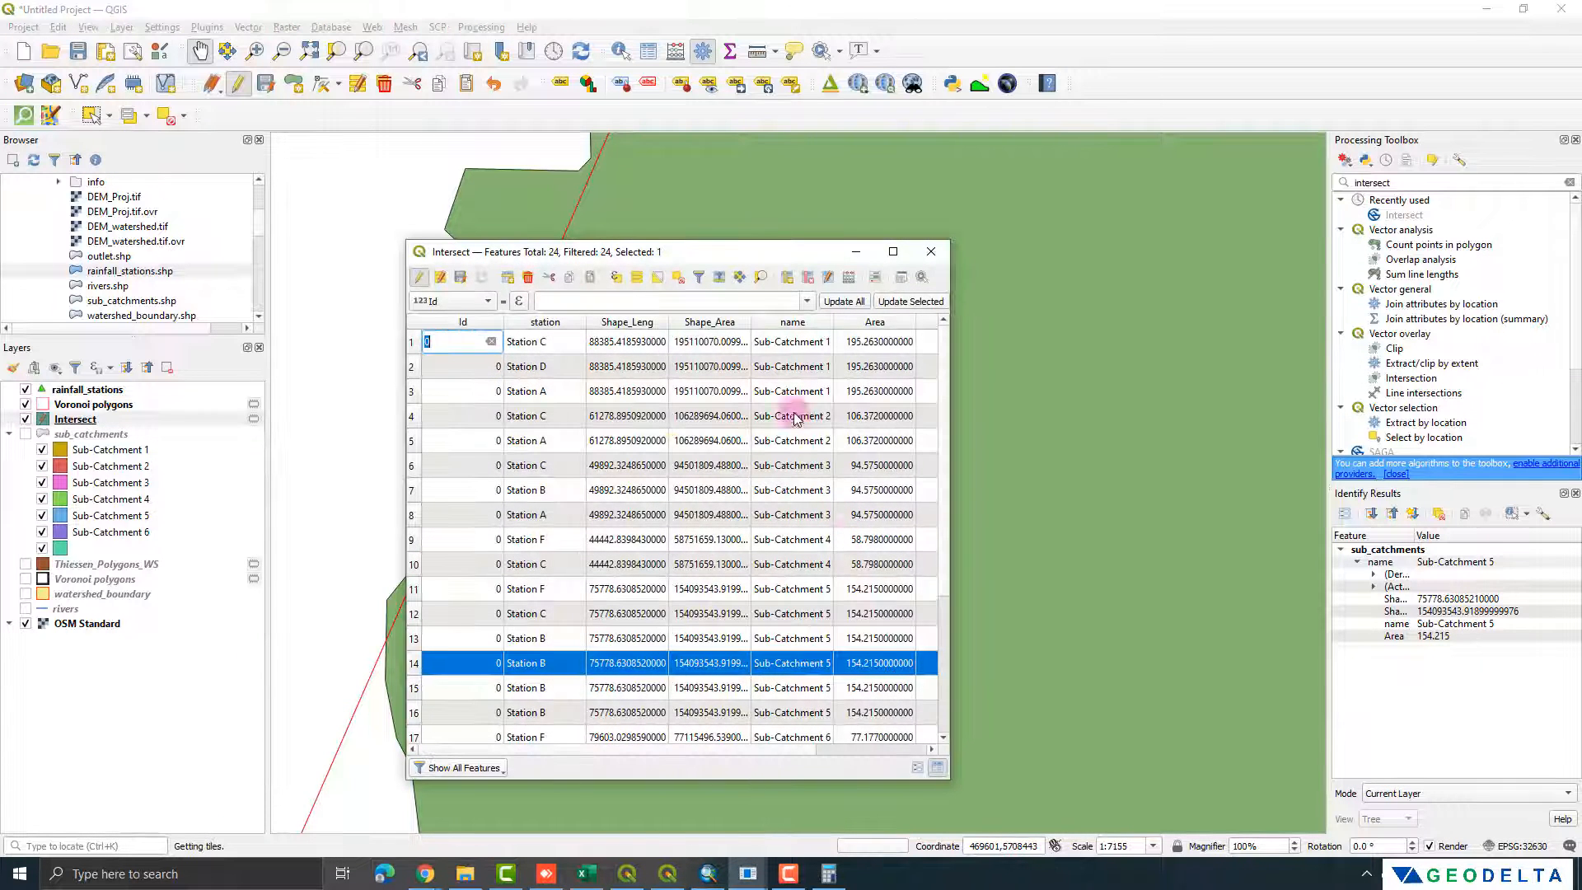
drag(692, 250, 1196, 237)
scroll(554, 342, down, 3)
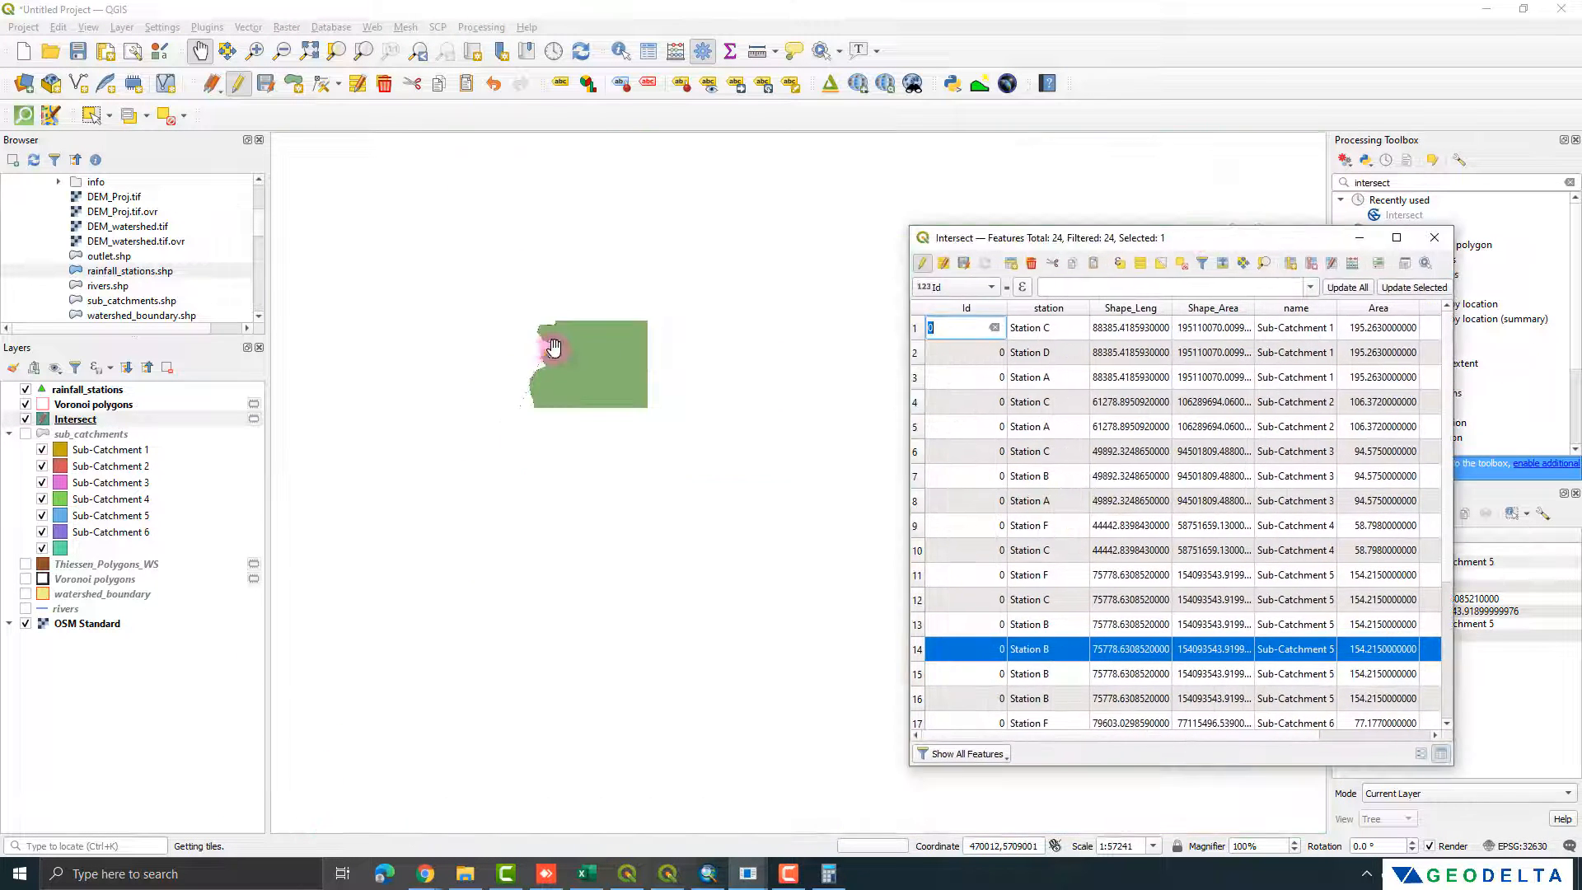
drag(915, 238, 705, 182)
drag(1246, 451, 1498, 458)
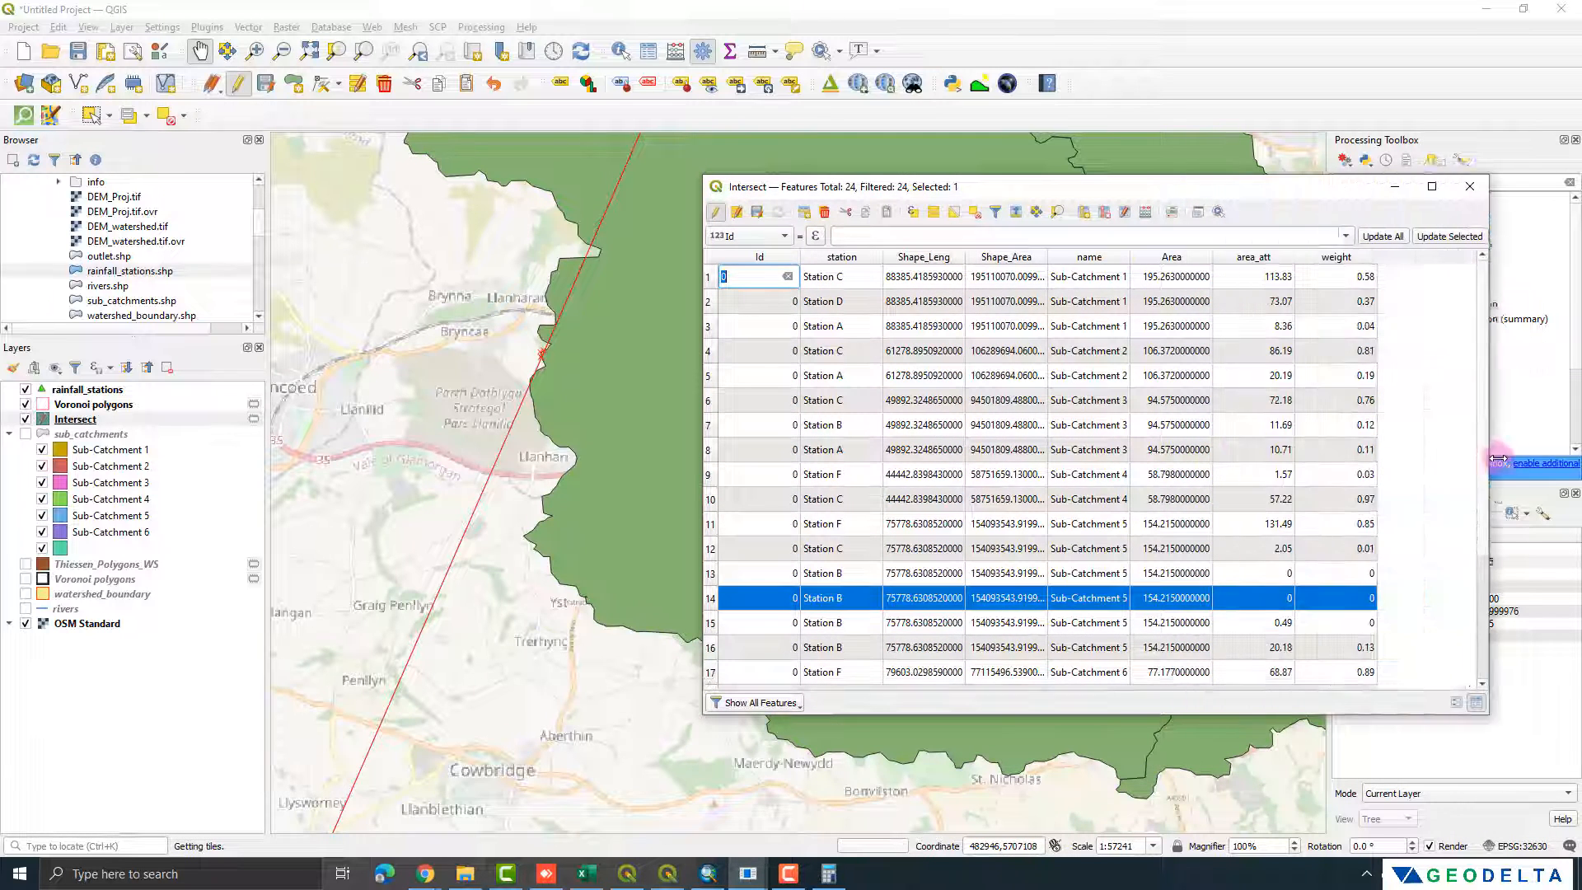
Step: Select the three Sub-Catchment 1 records to examine their Thiessen parts on the map, and close the attribute table
scroll(445, 424, down, 2)
drag(500, 394, 489, 692)
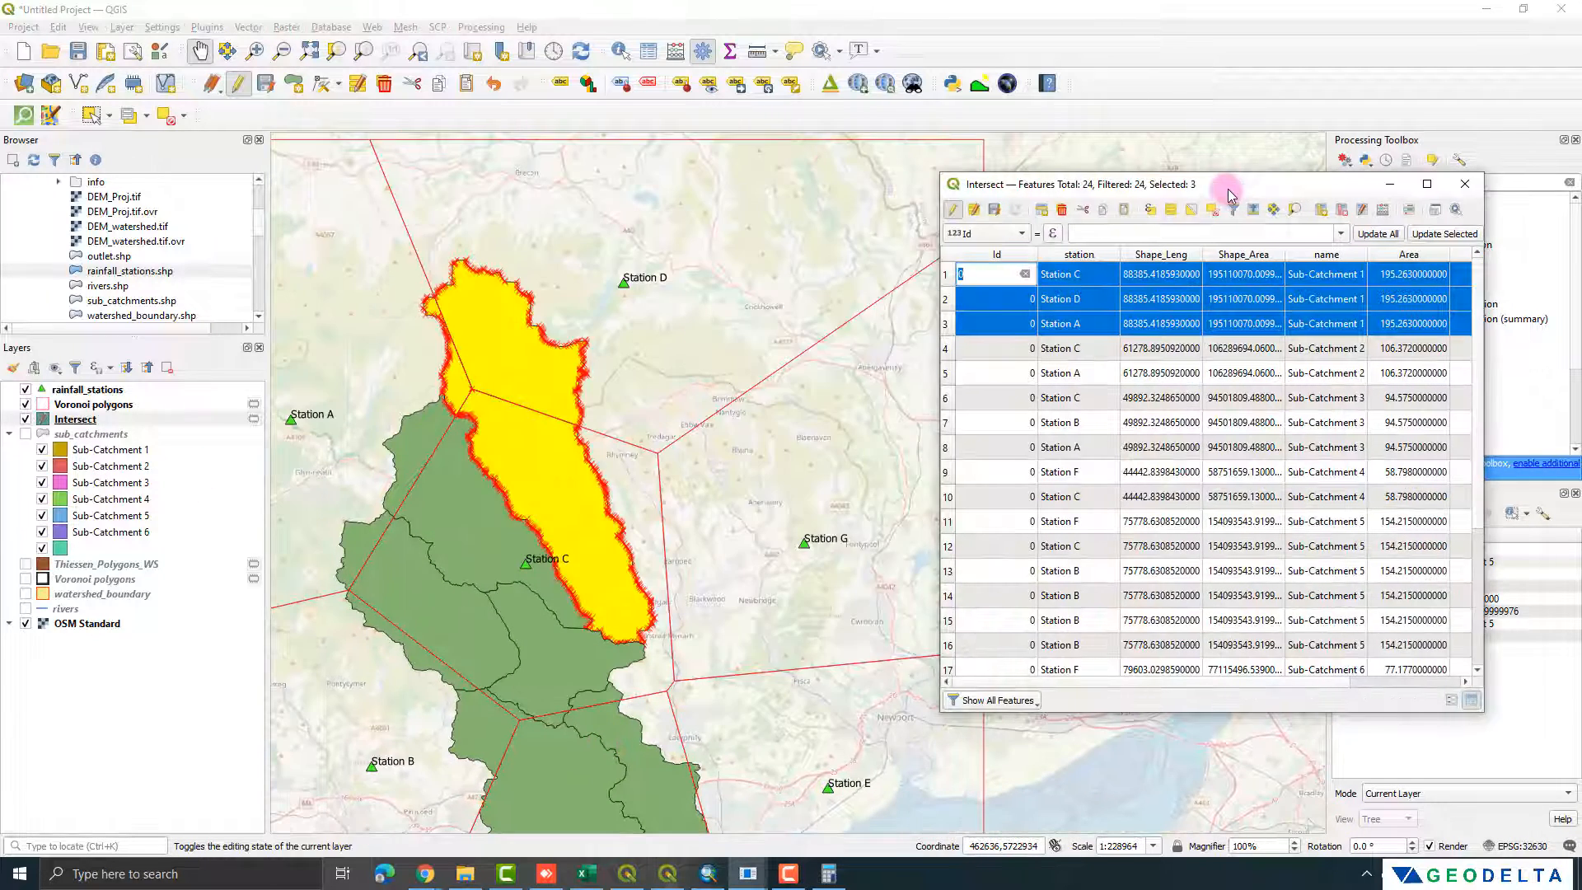
drag(1219, 195, 1075, 202)
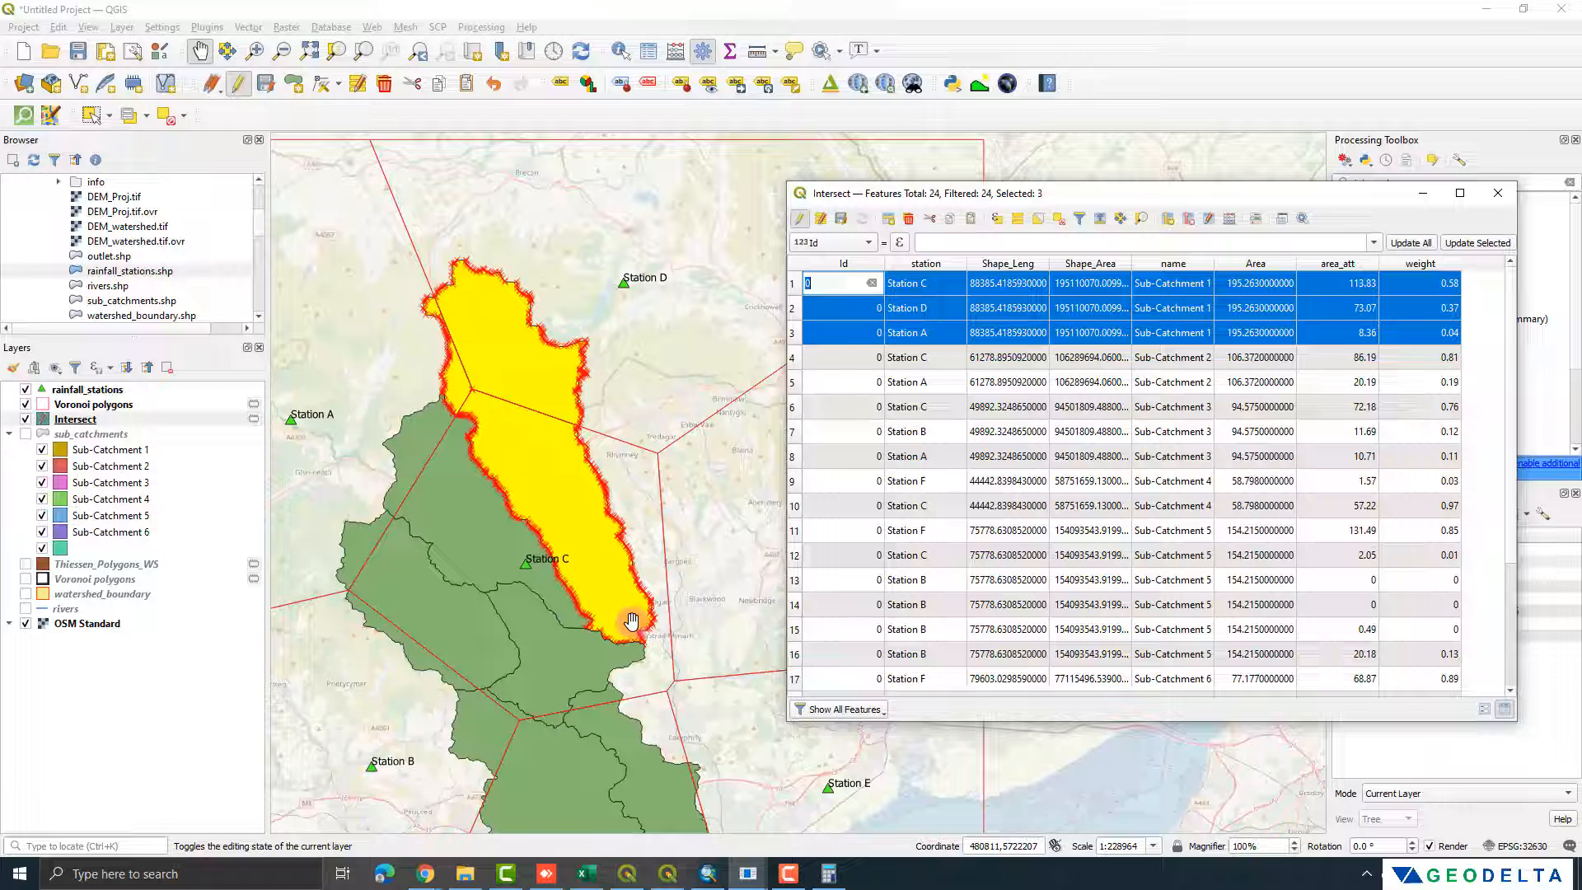
click(1498, 193)
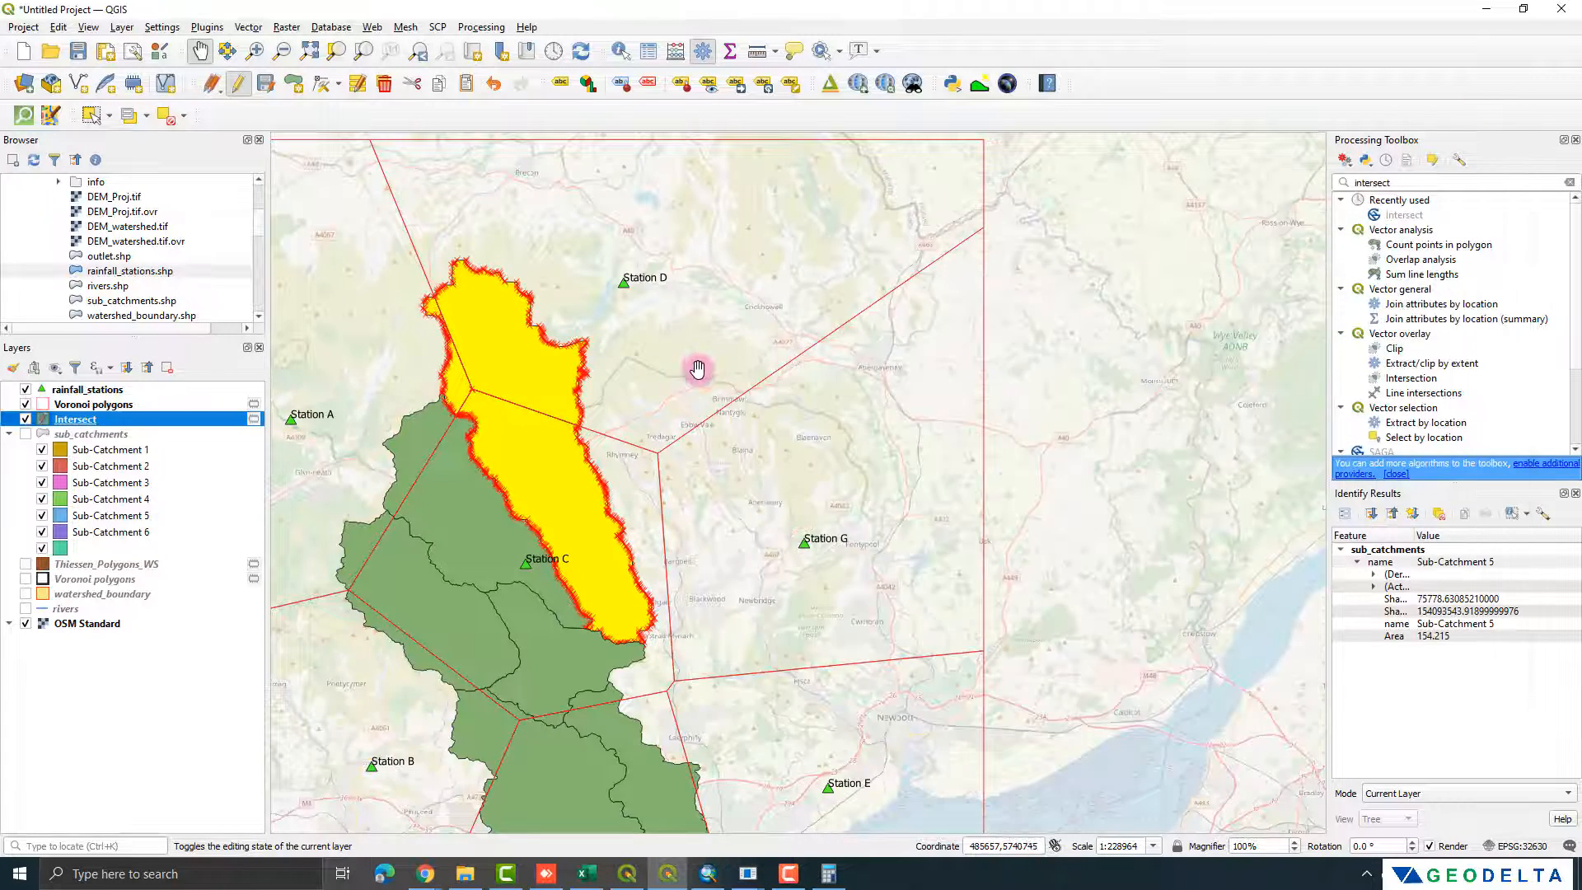
scroll(697, 368, down, 1)
drag(703, 404, 791, 396)
scroll(773, 408, up, 1)
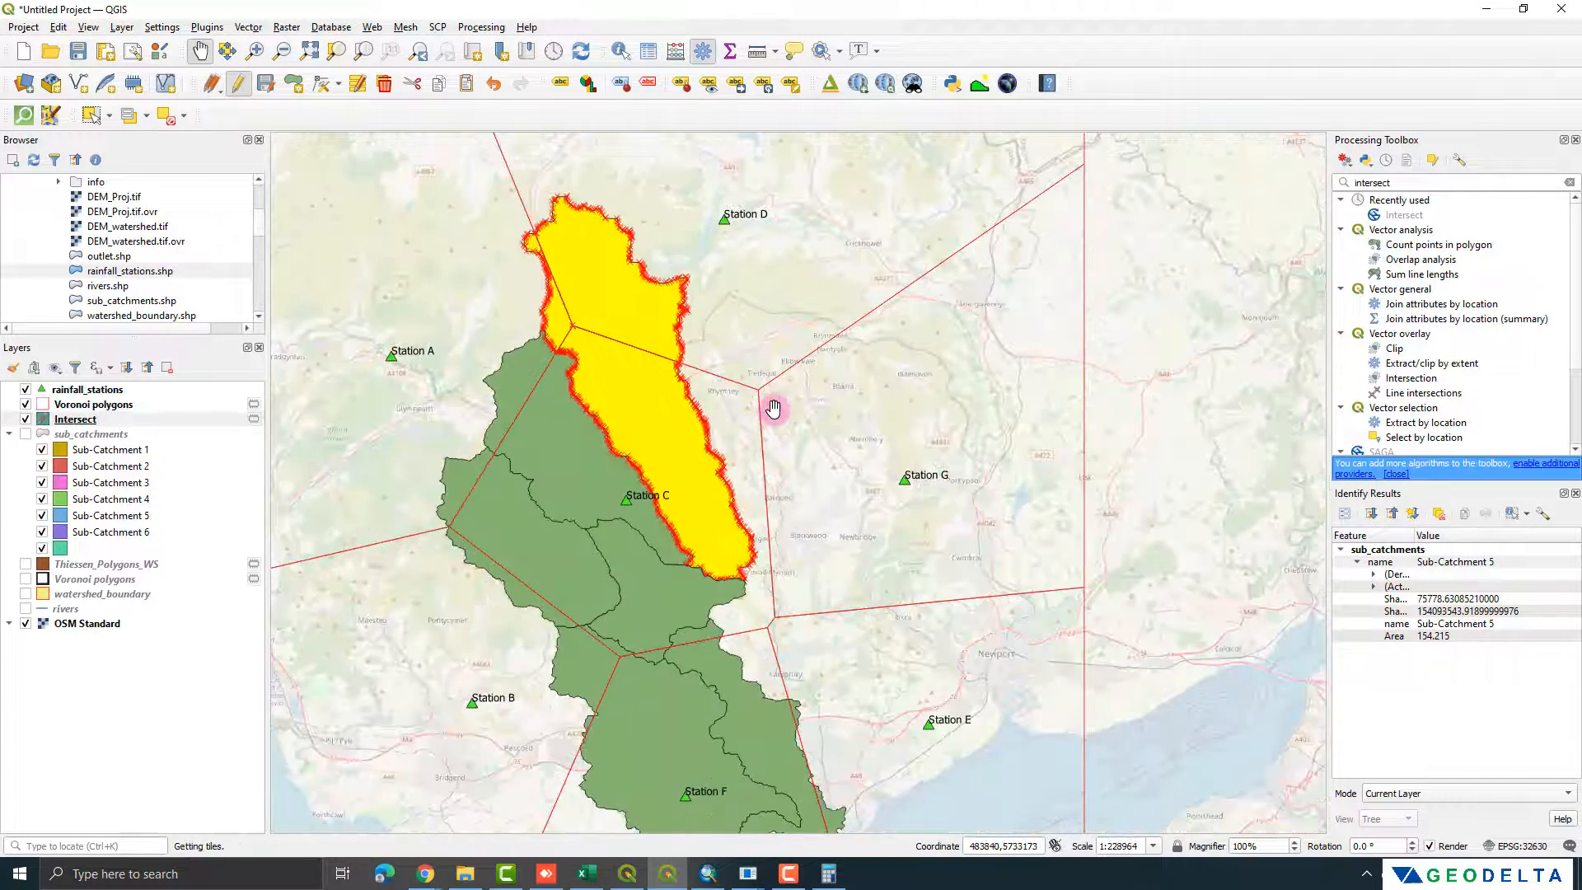
scroll(773, 408, down, 1)
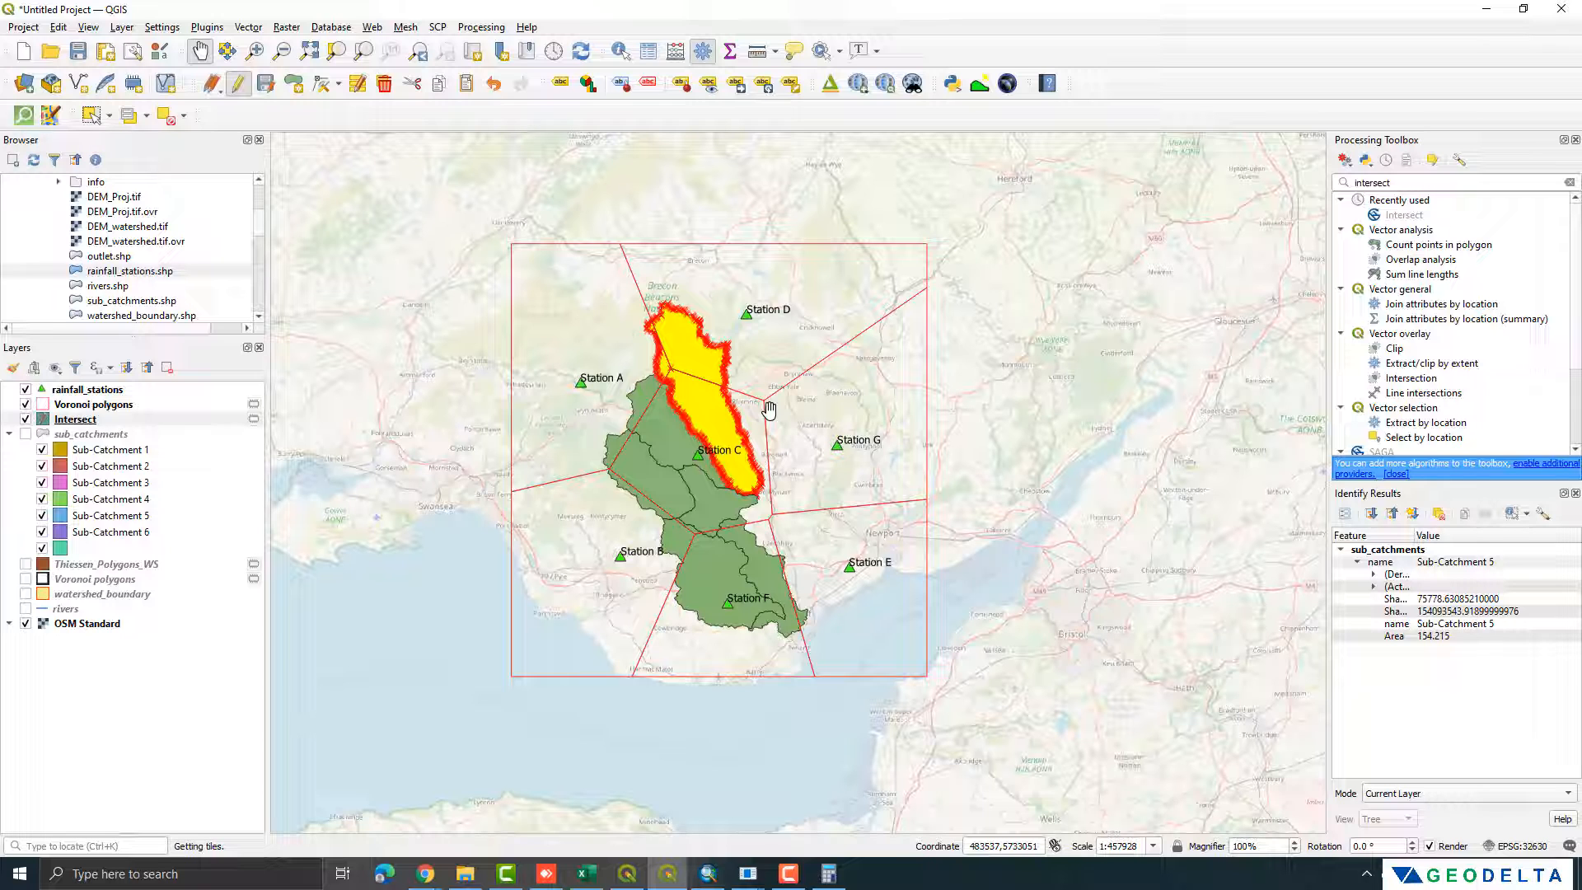
click(769, 410)
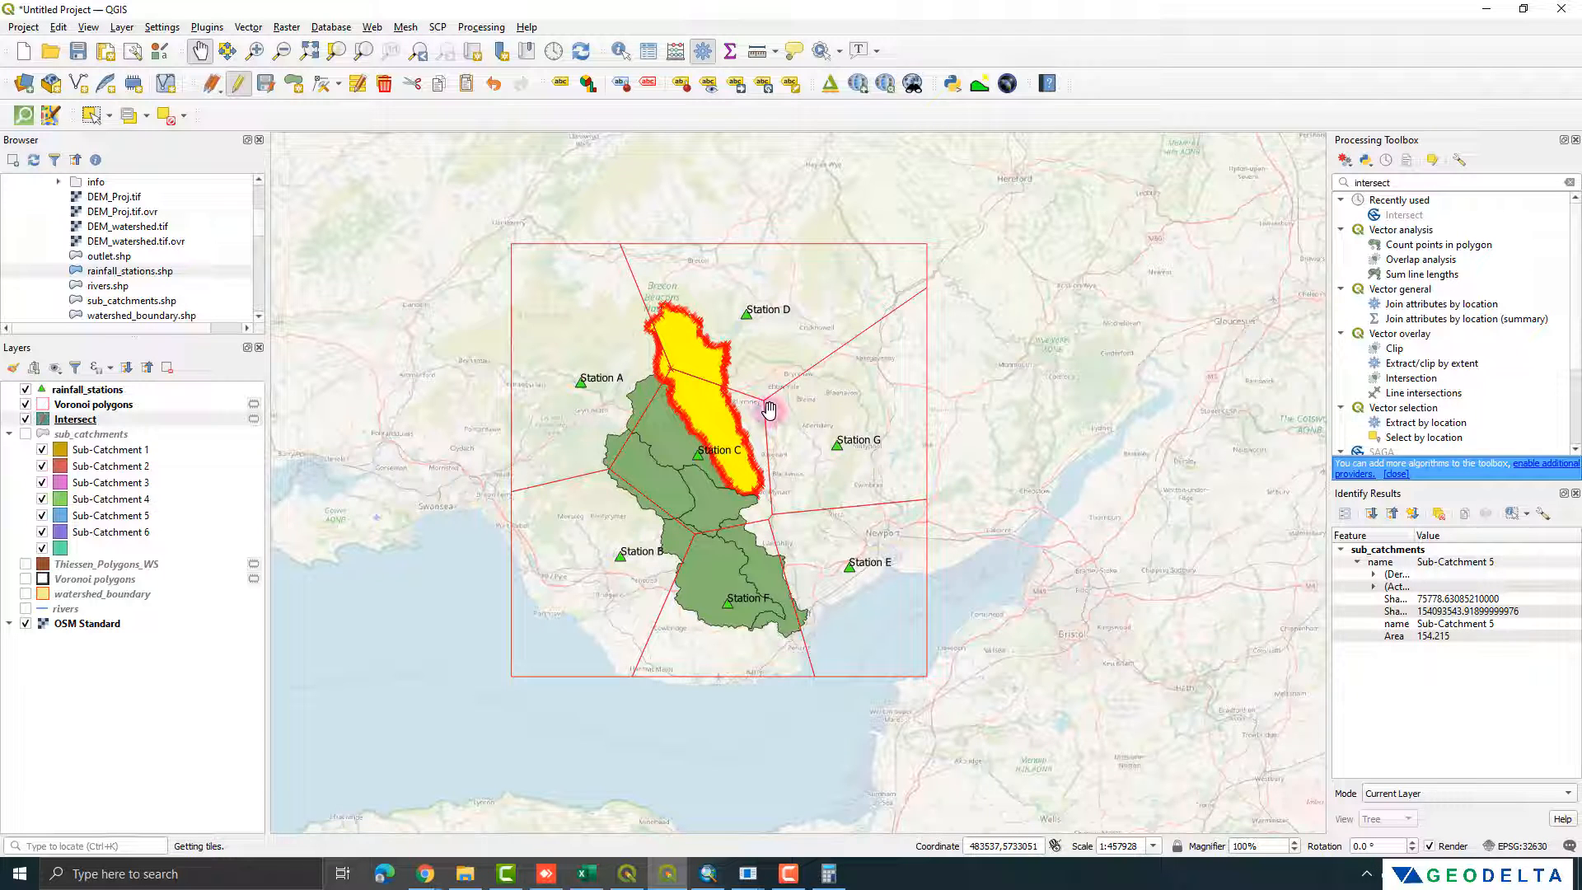